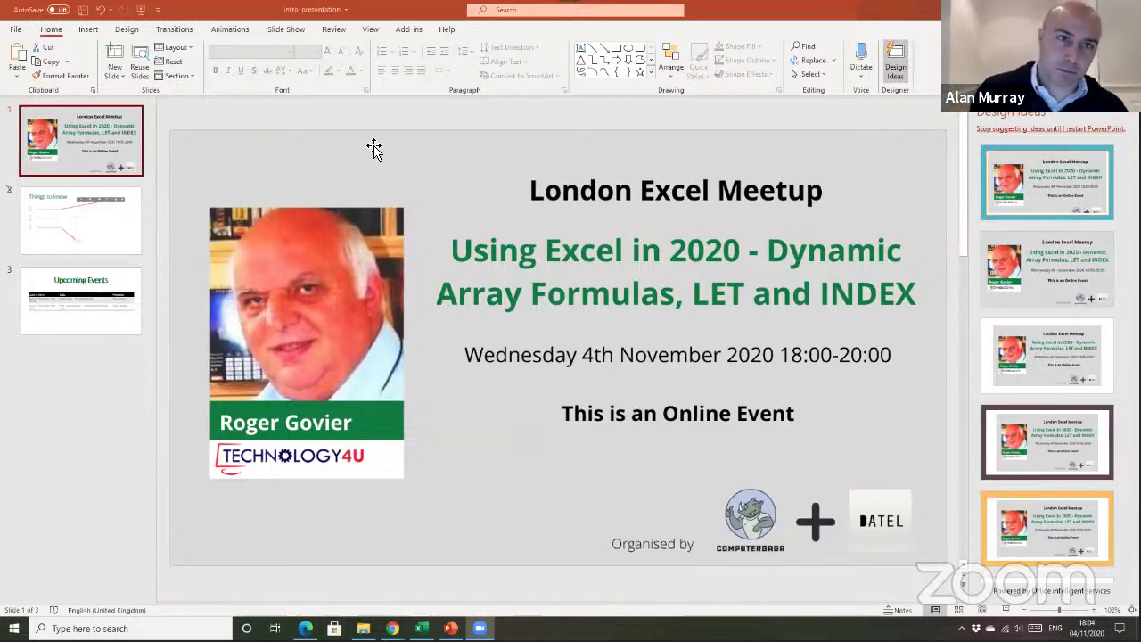
# Step: Start the meetup deck slide show and advance from the title slide to Upcoming Events
pyautogui.click(374, 148)
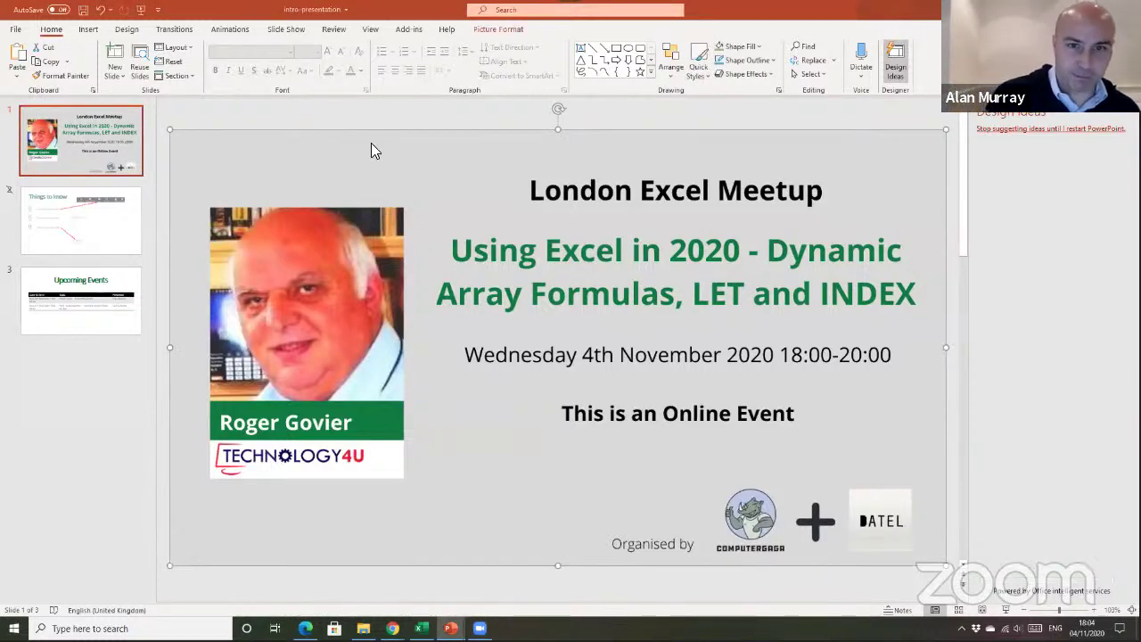
pyautogui.press('F5')
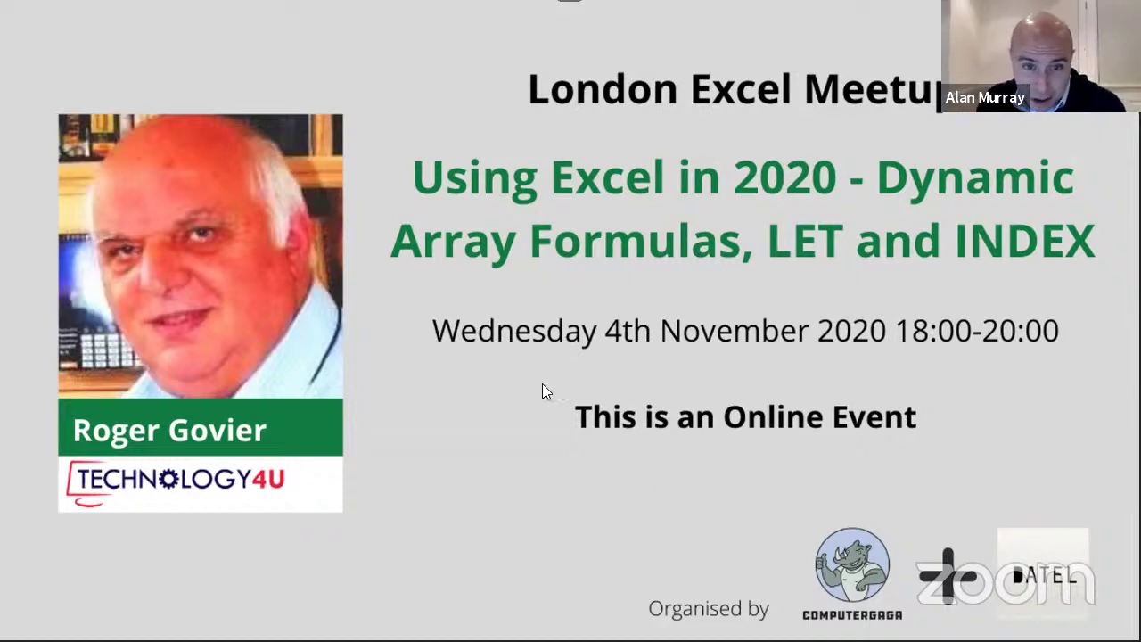
pyautogui.press('Right')
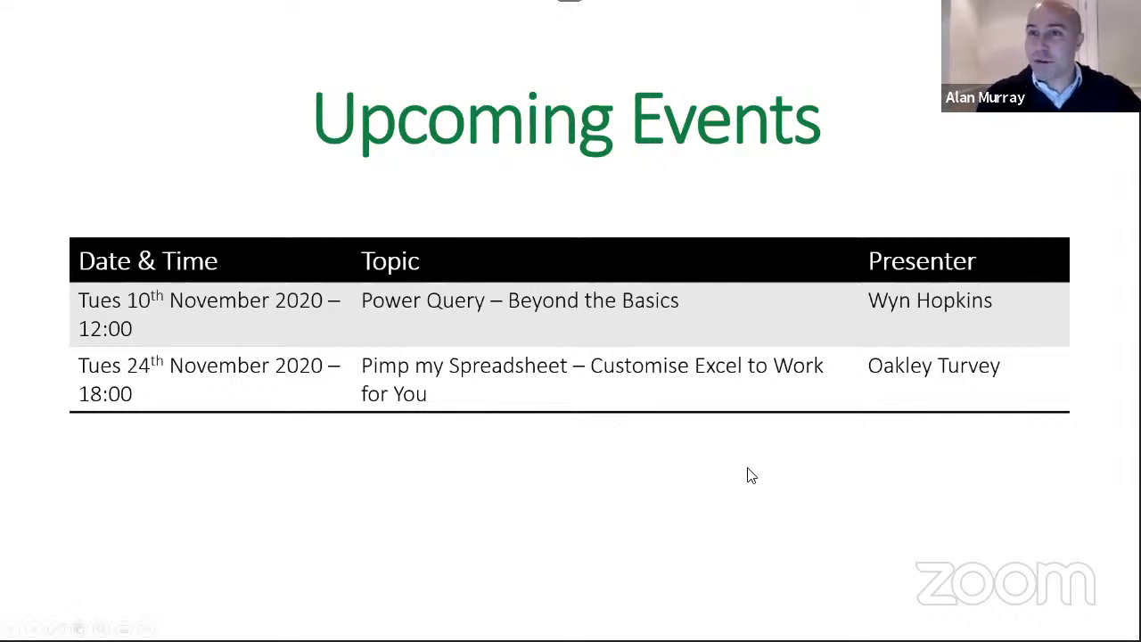
# Step: Stop sharing the slideshow and restore the Sort etc. Excel window to a smaller size
pyautogui.click(672, 34)
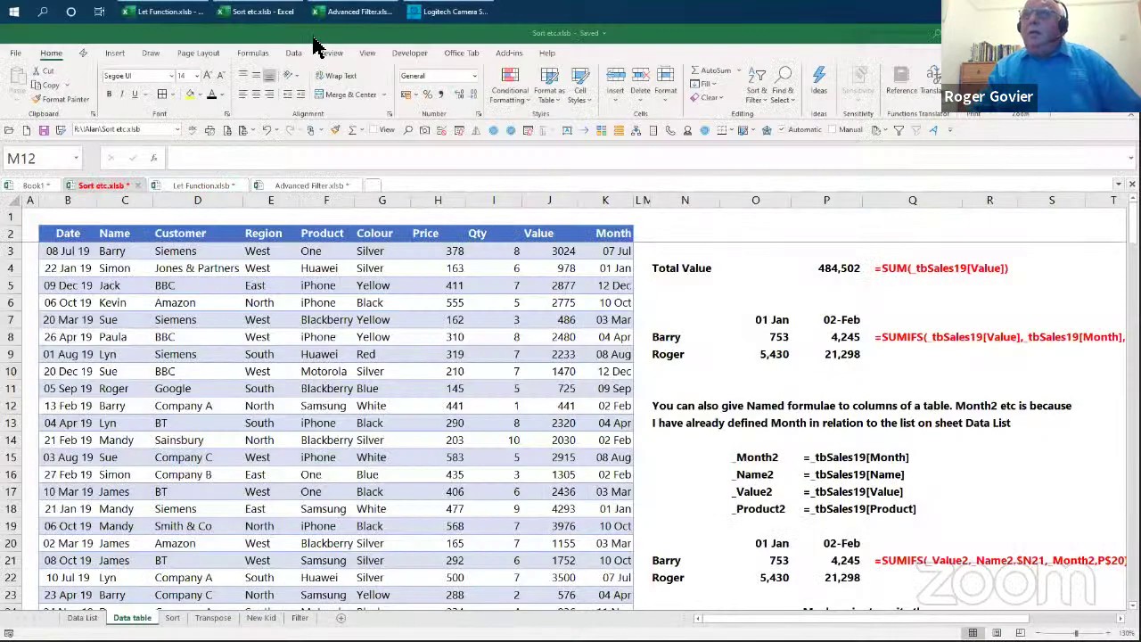
pyautogui.doubleClick(314, 39)
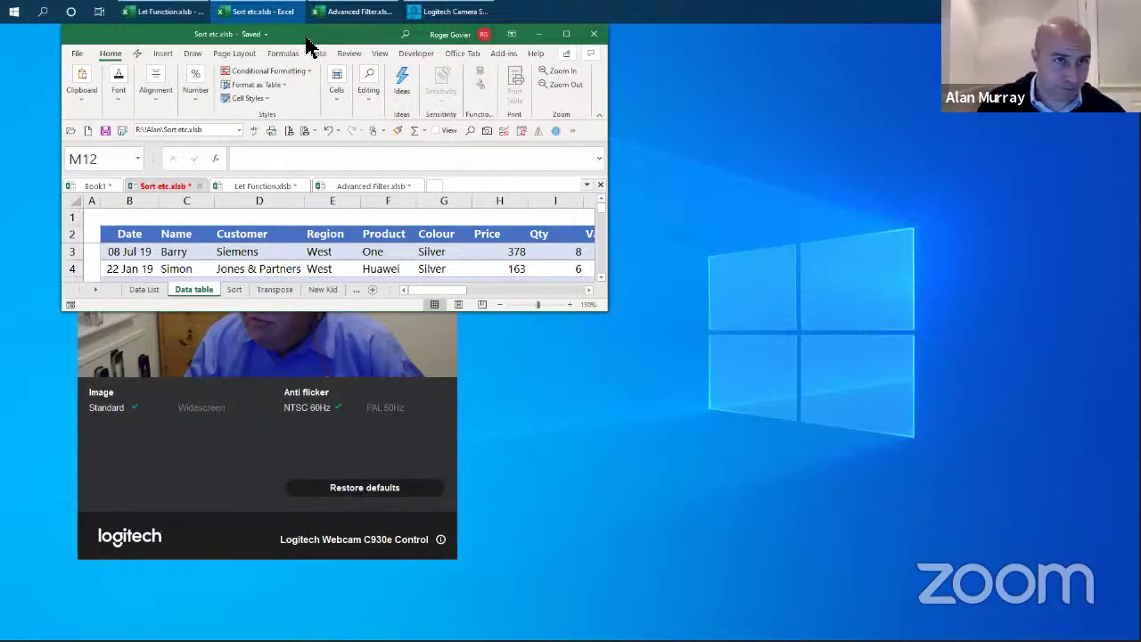
# Step: Maximize the Sort etc. workbook so the Data table sheet fills the screen
pyautogui.doubleClick(312, 37)
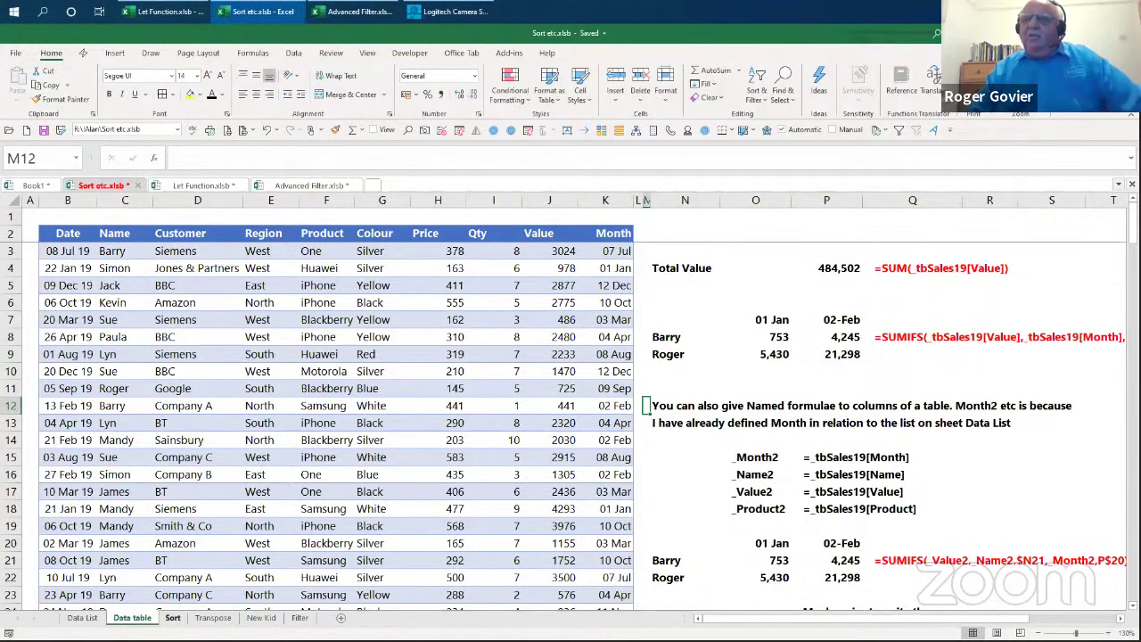
pyautogui.click(173, 618)
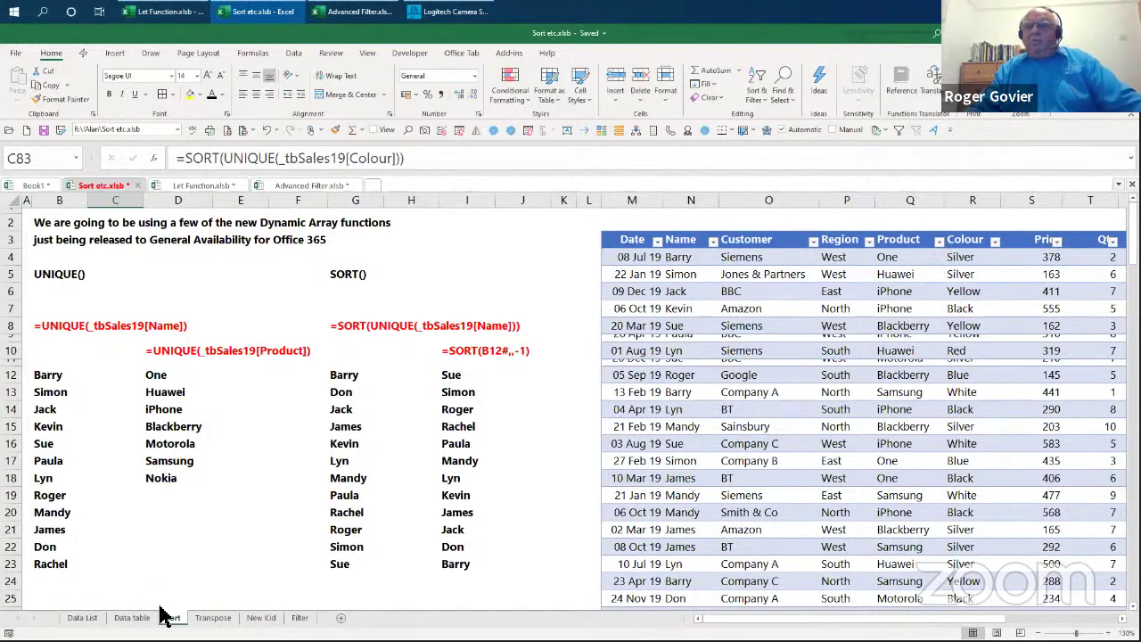
pyautogui.click(135, 617)
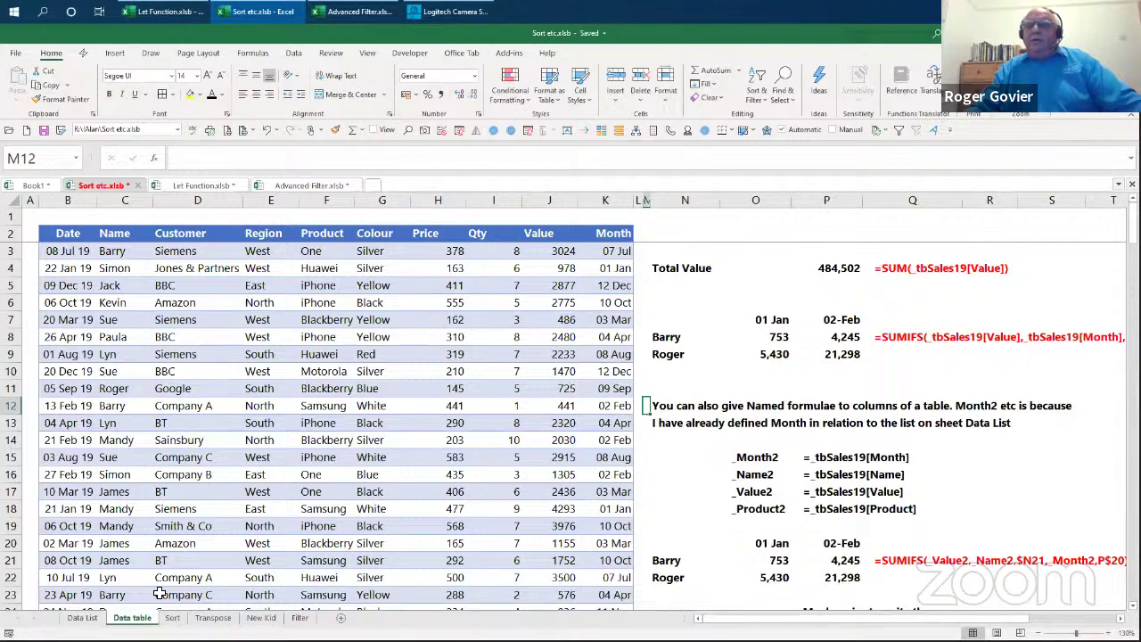
pyautogui.click(172, 618)
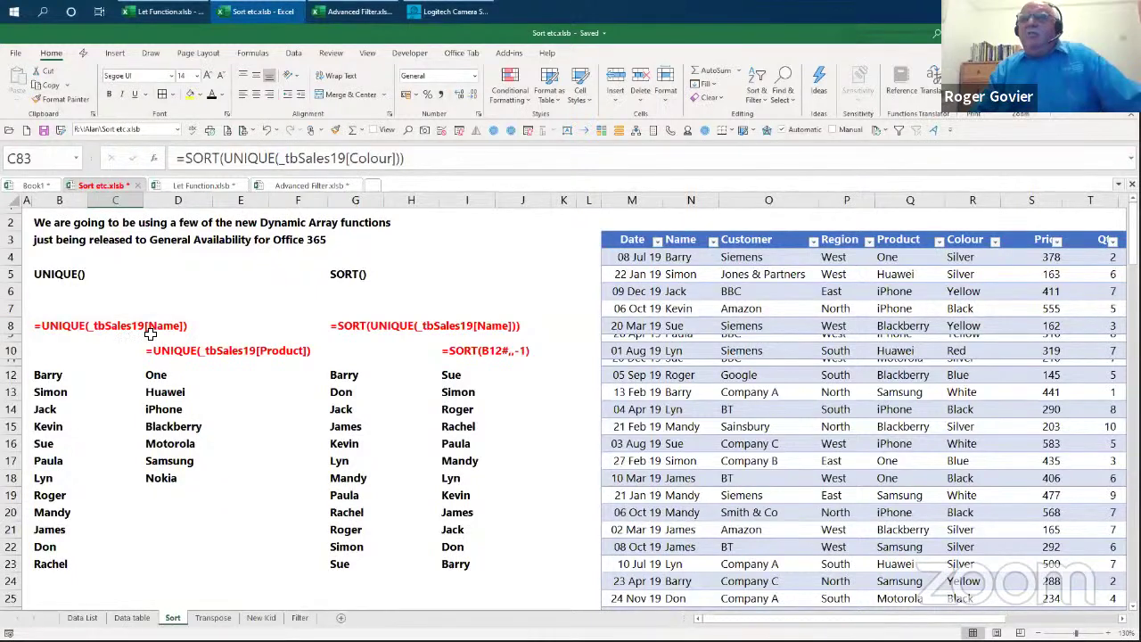
pyautogui.click(52, 377)
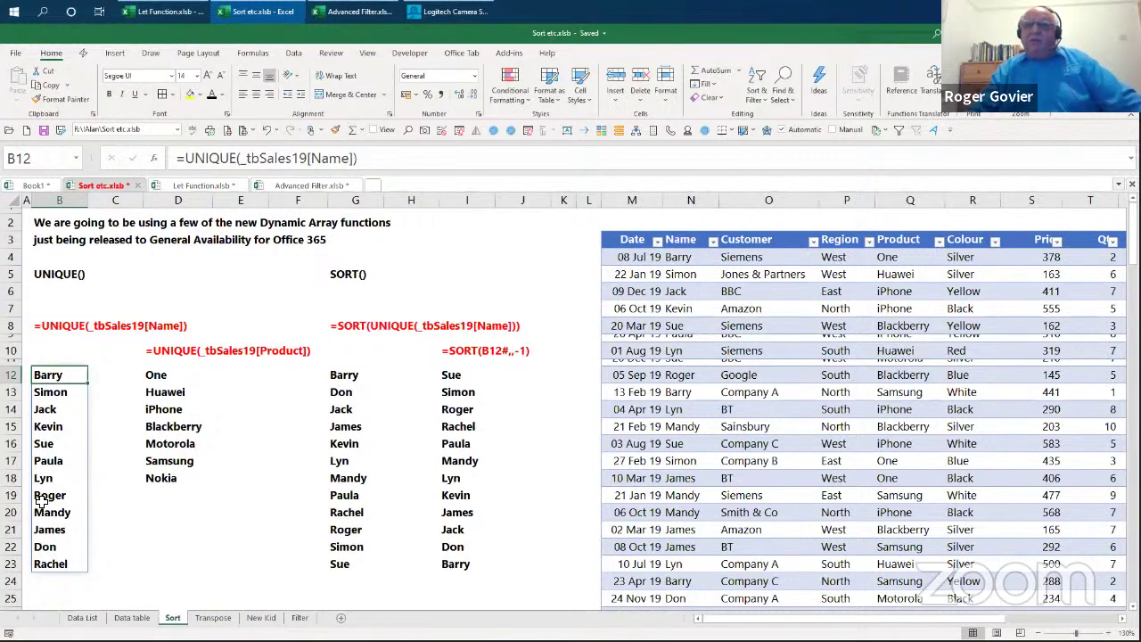
pyautogui.click(51, 393)
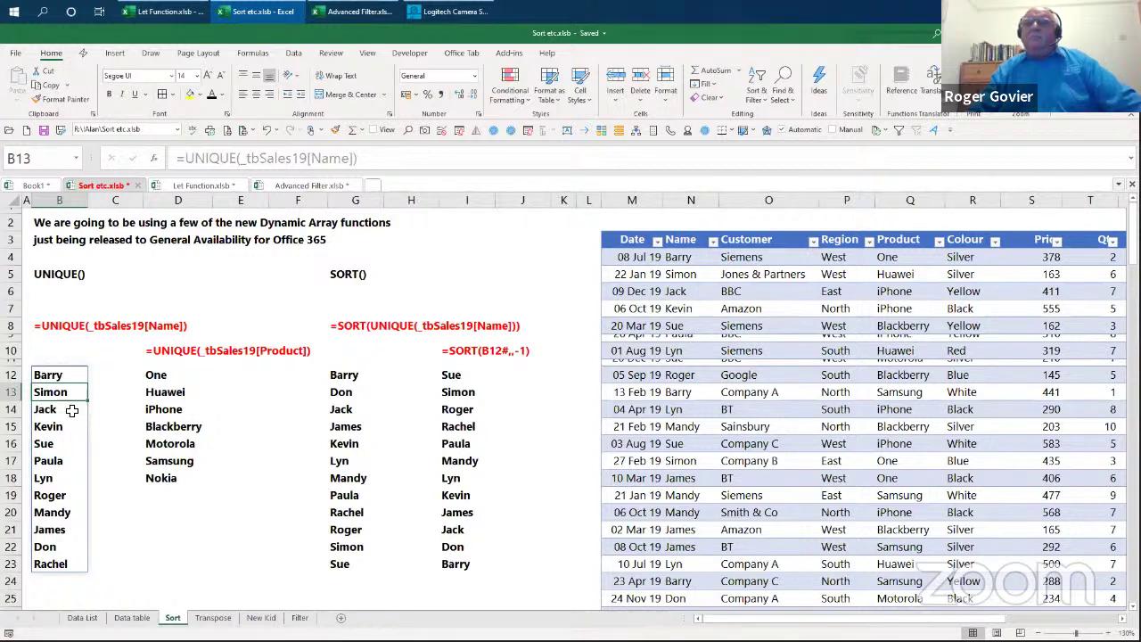
pyautogui.click(64, 376)
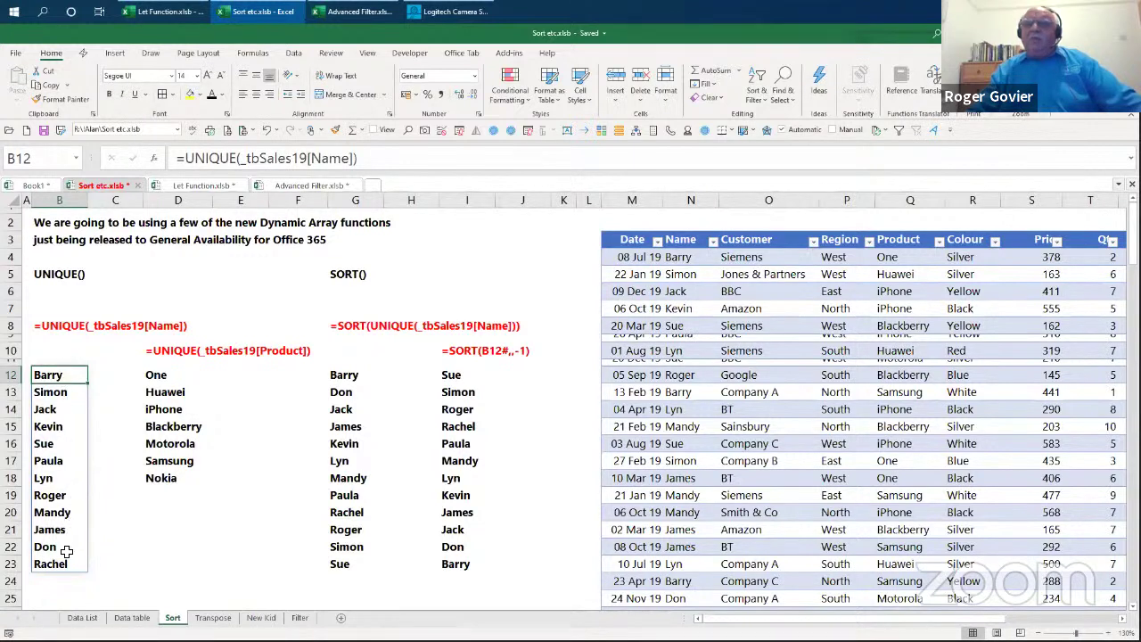
pyautogui.click(44, 445)
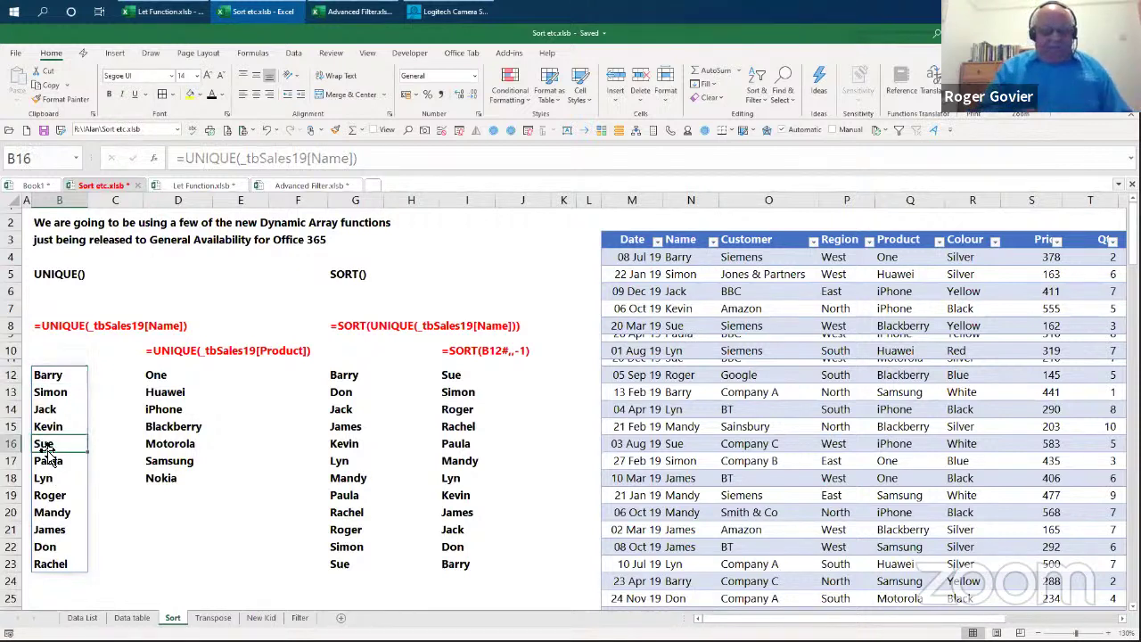
pyautogui.write('hello')
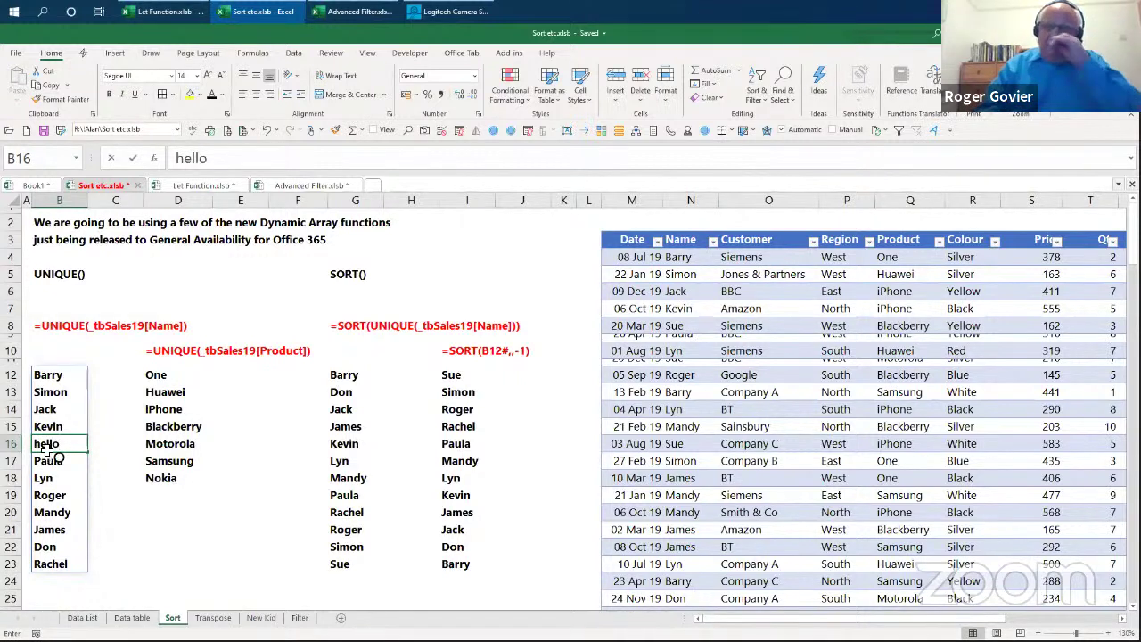
pyautogui.press('Left')
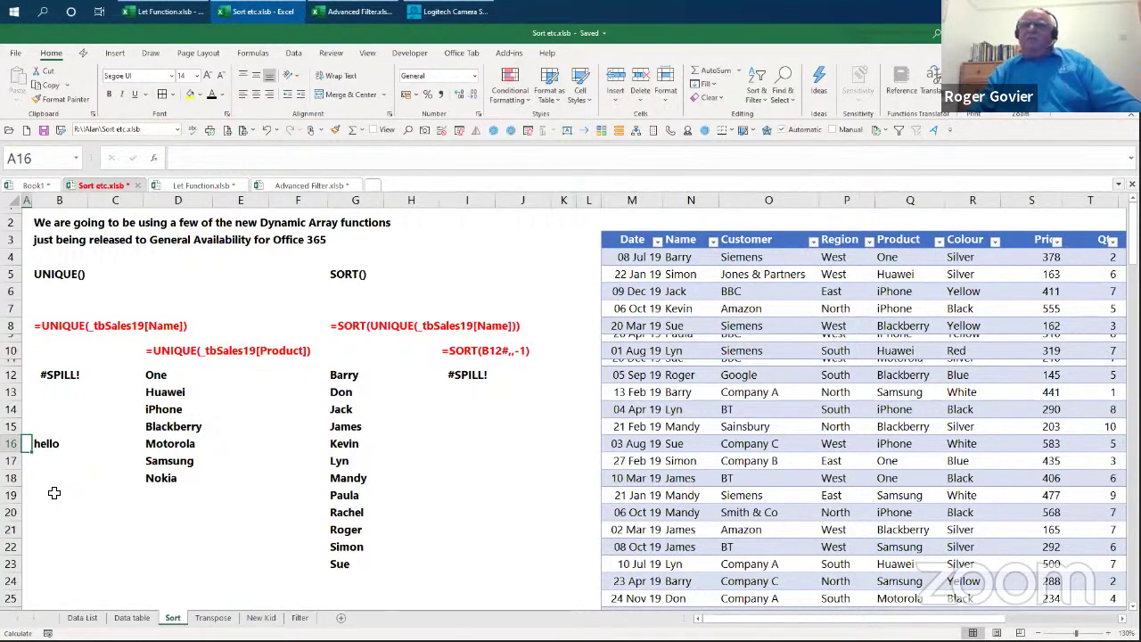
pyautogui.click(51, 445)
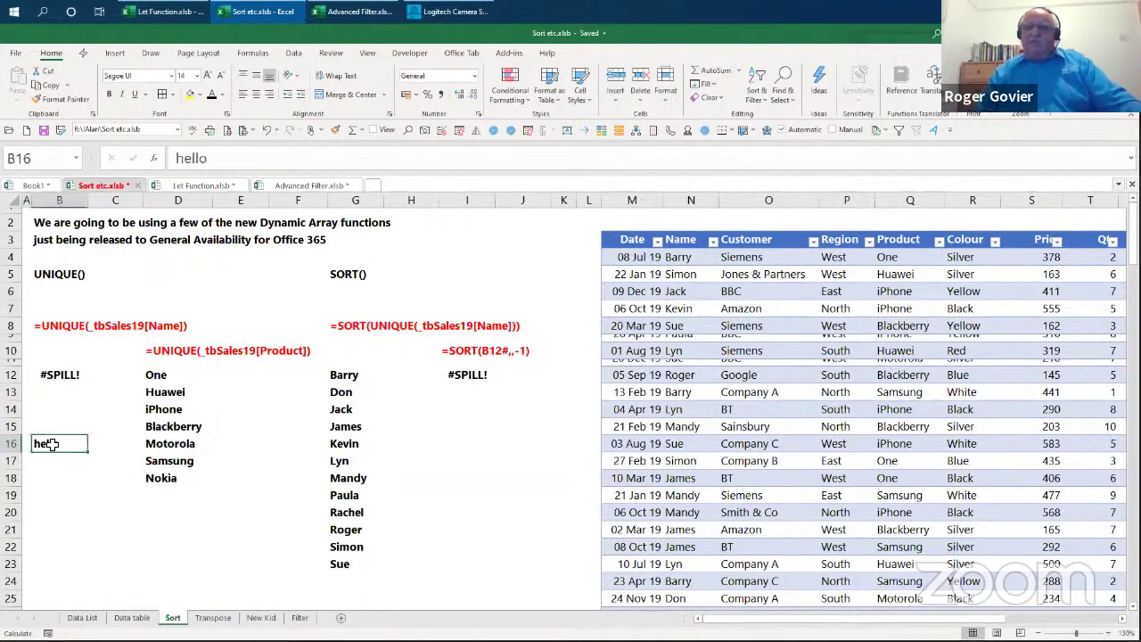
pyautogui.press('Delete')
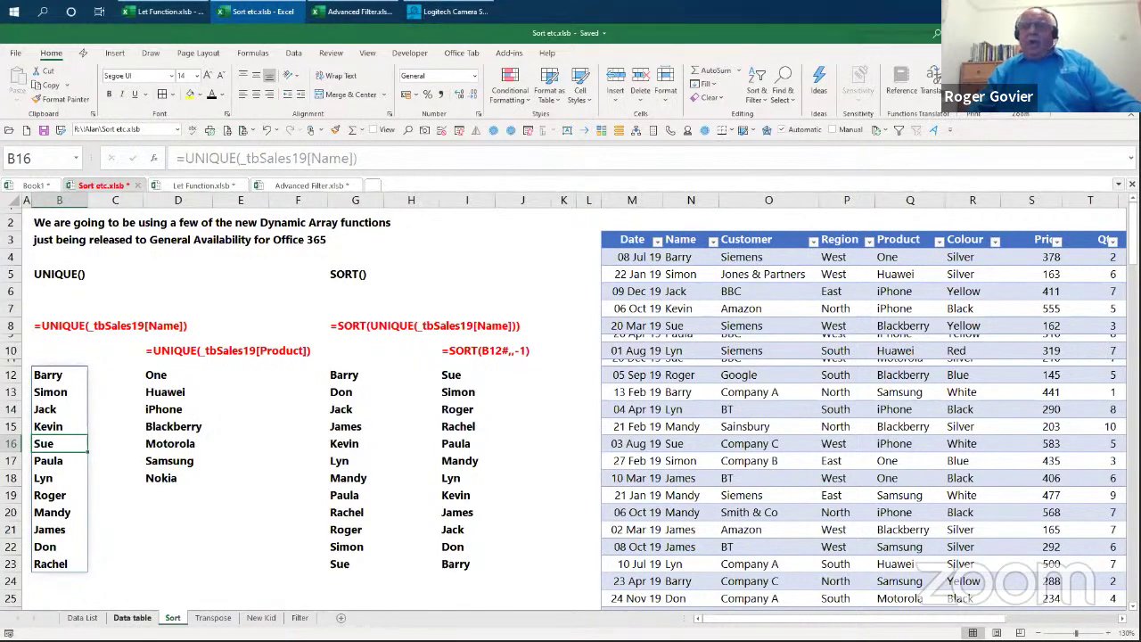
# Step: On the Data table sheet, rename Barry to Alan and Simon to Zack, then view the Sort sheet
pyautogui.click(134, 616)
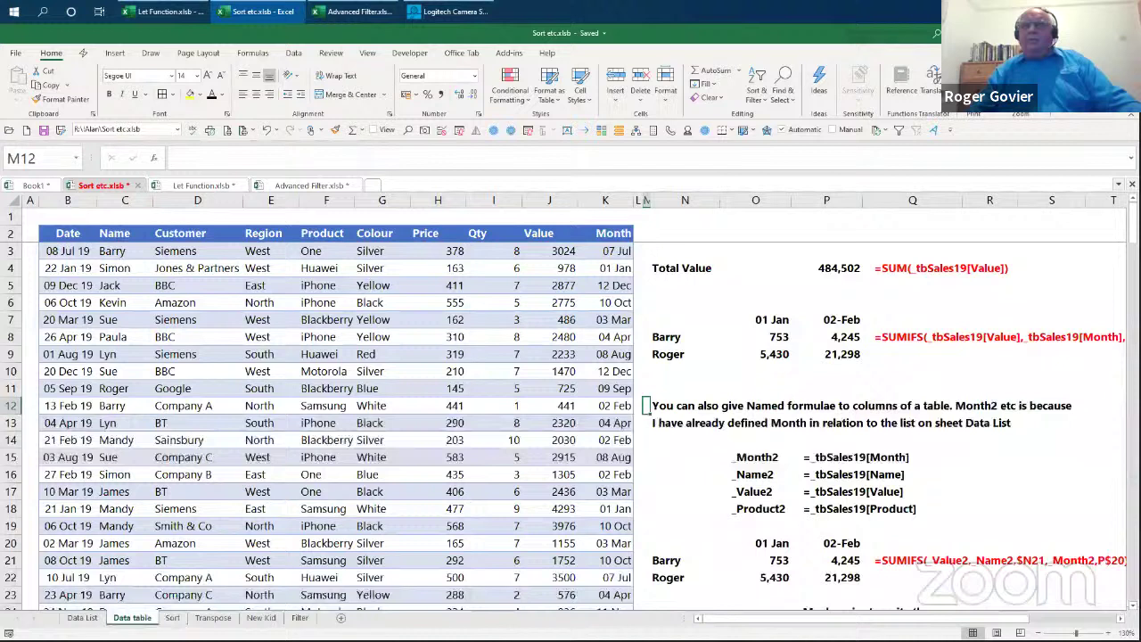
pyautogui.click(111, 251)
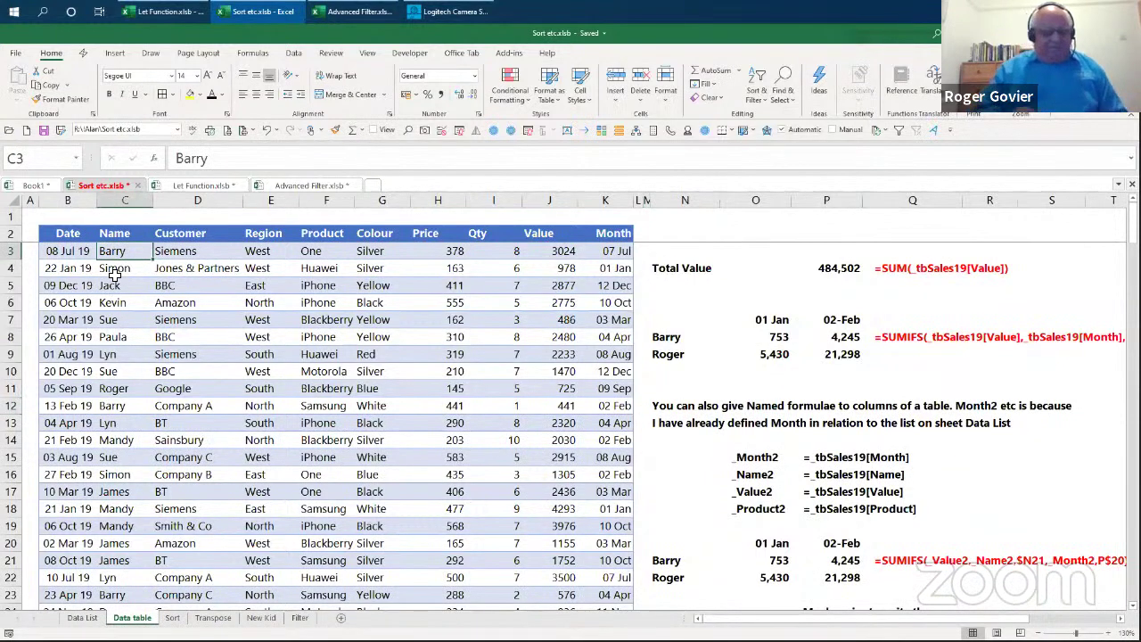
pyautogui.write('Alan')
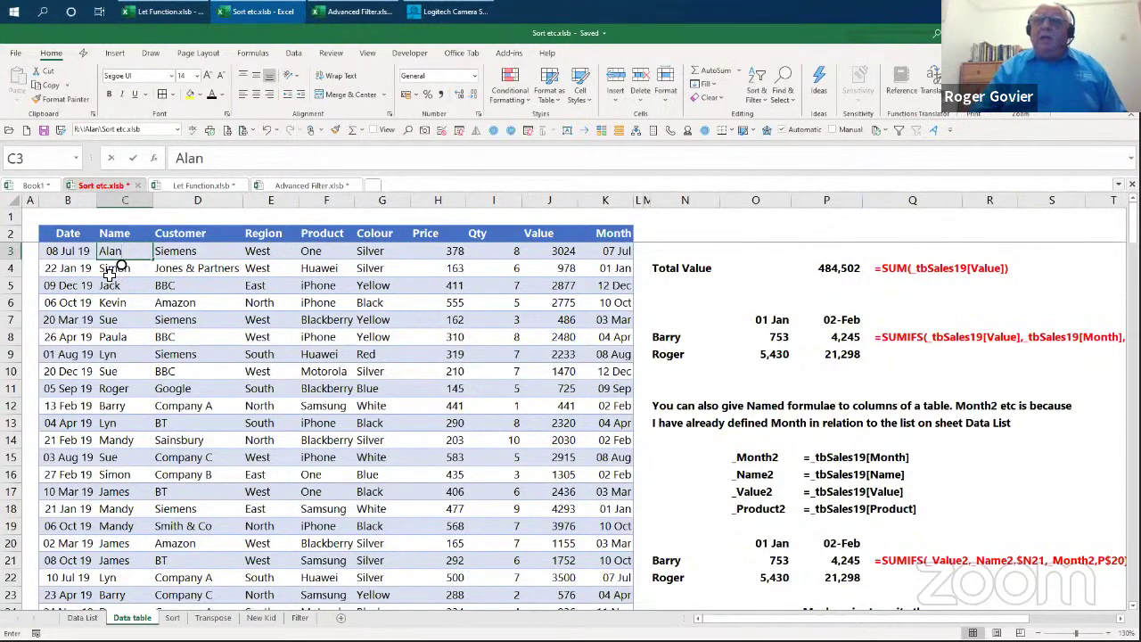
pyautogui.press('Return')
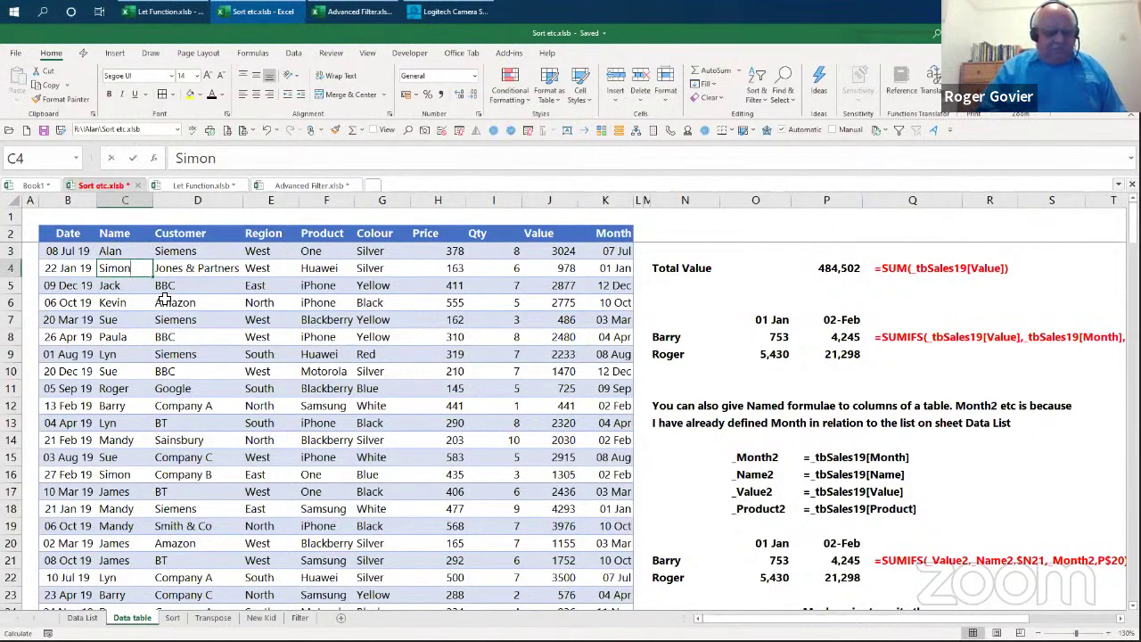
pyautogui.write('Zack')
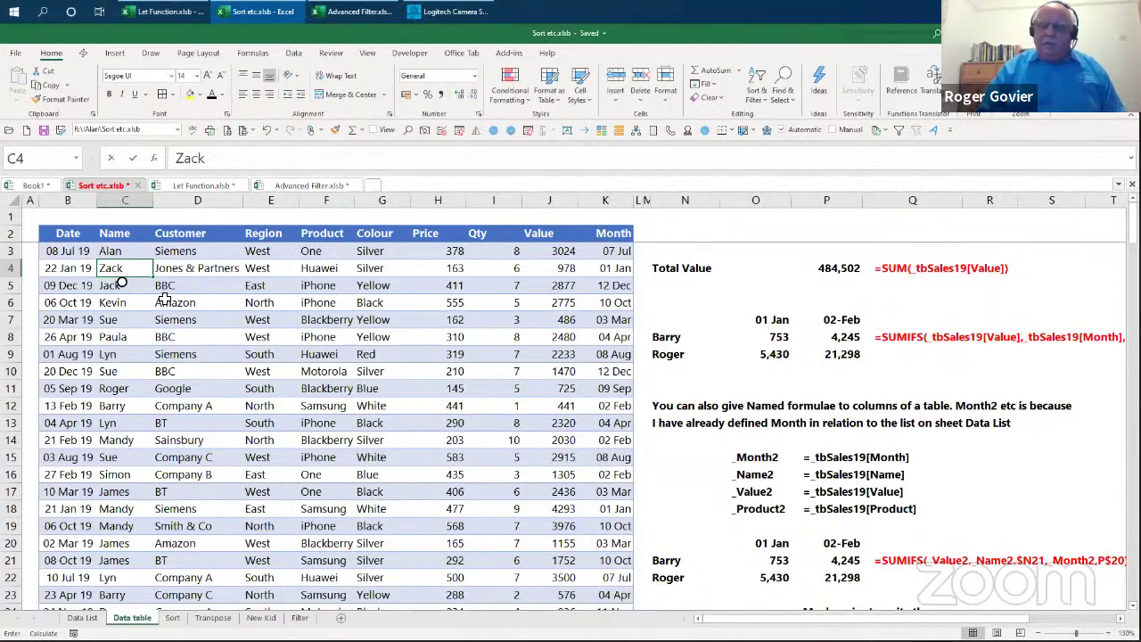
pyautogui.press('Left')
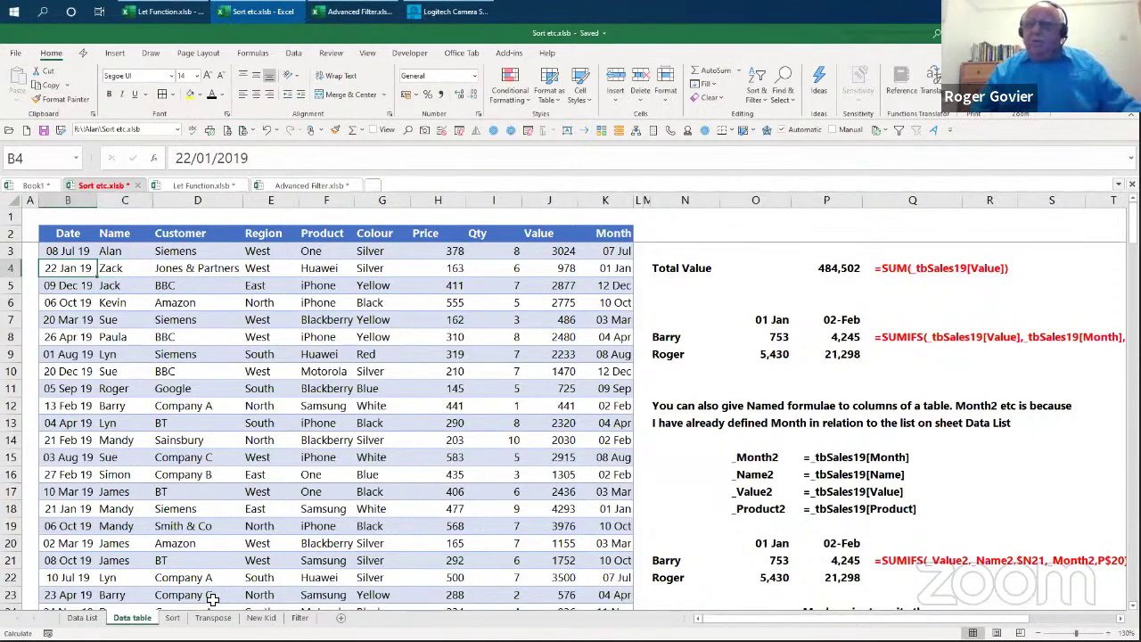
pyautogui.click(174, 618)
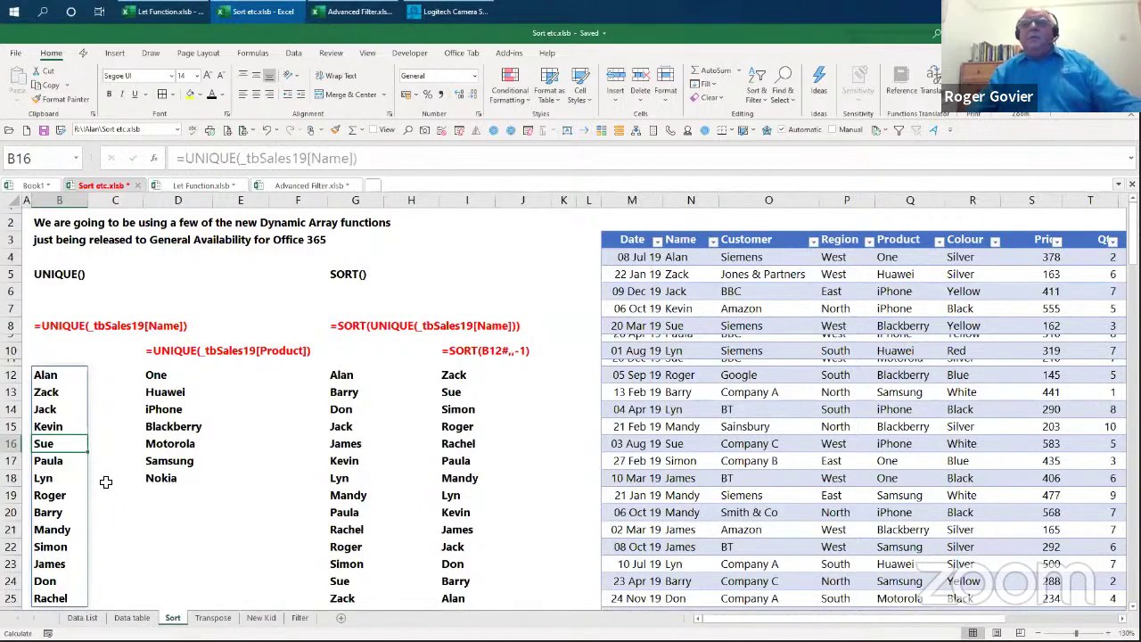
pyautogui.scroll(-1, 118, 489)
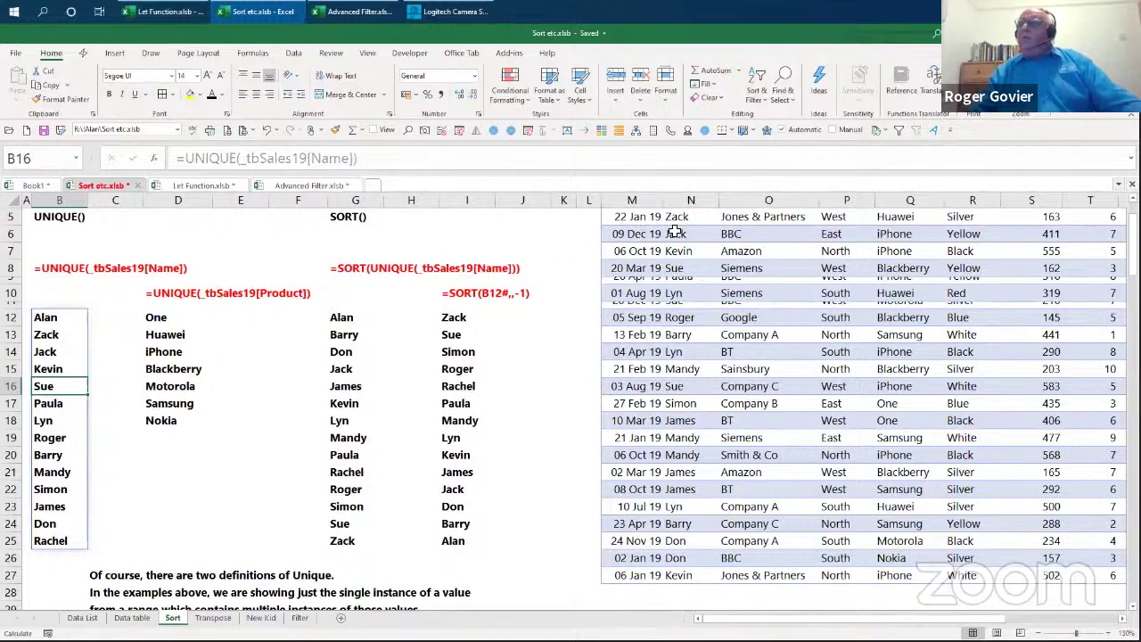
pyautogui.scroll(1, 776, 337)
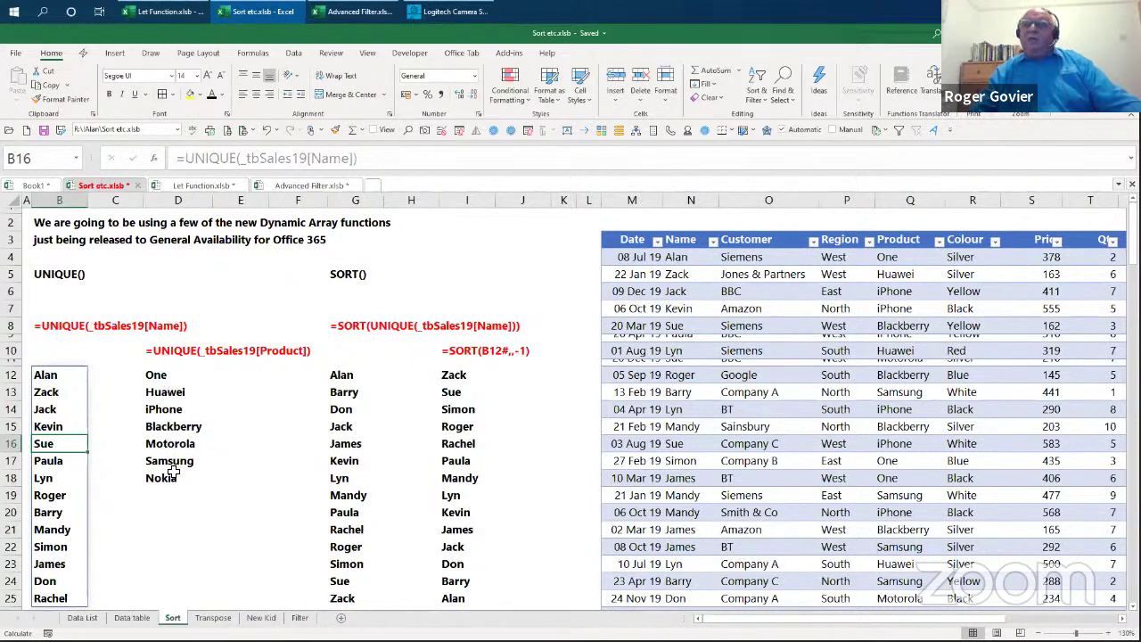
pyautogui.click(163, 379)
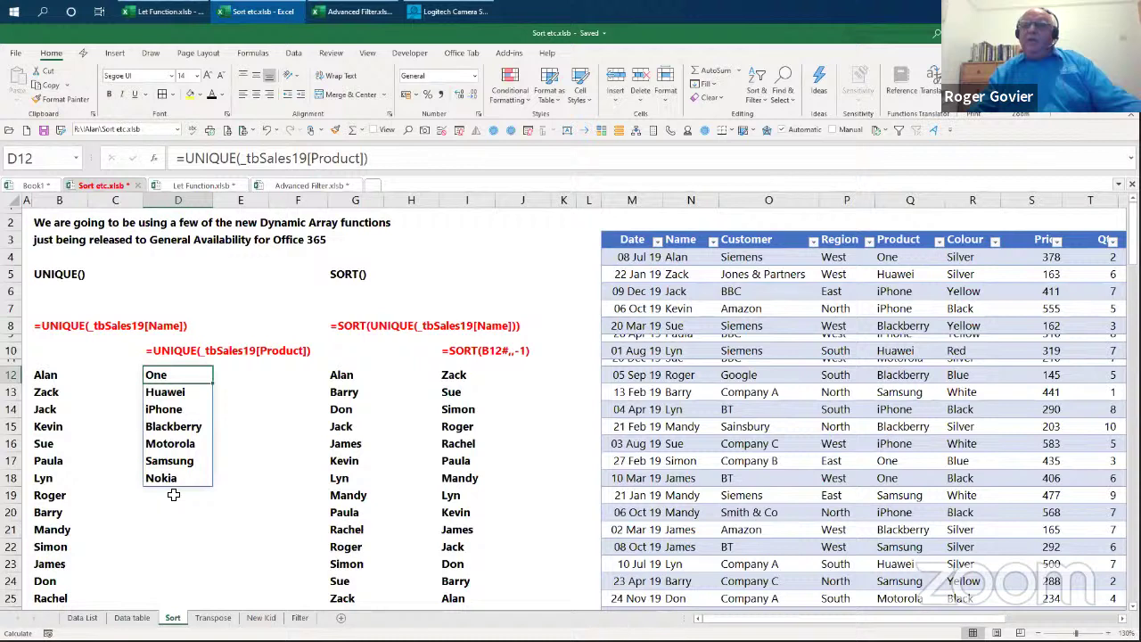
pyautogui.click(170, 427)
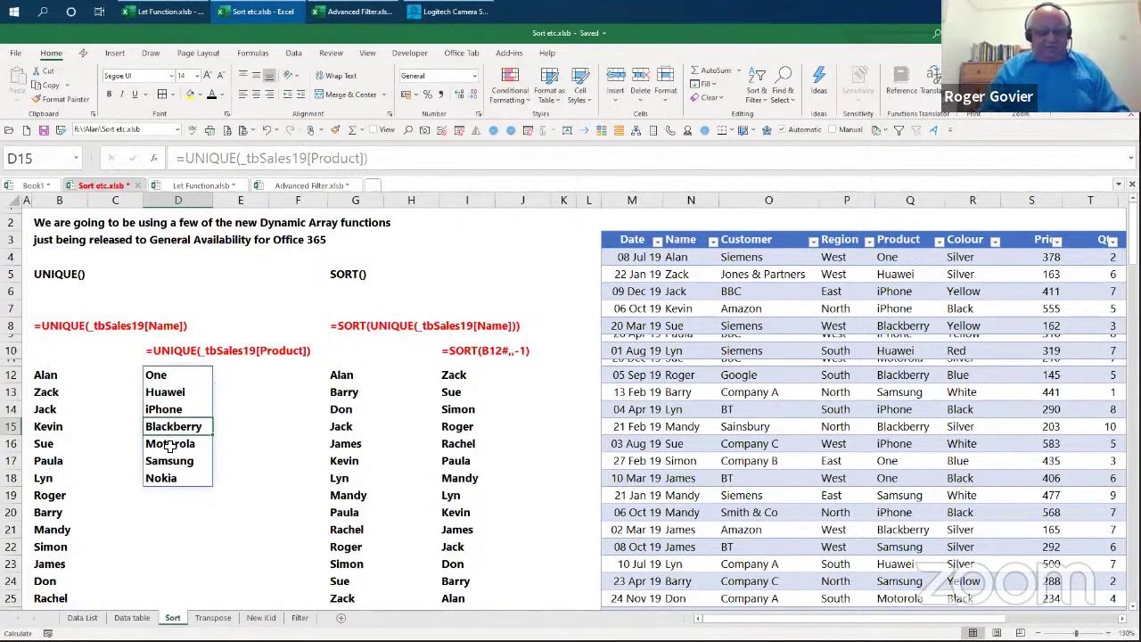
pyautogui.write('hellp')
pyautogui.press('Left')
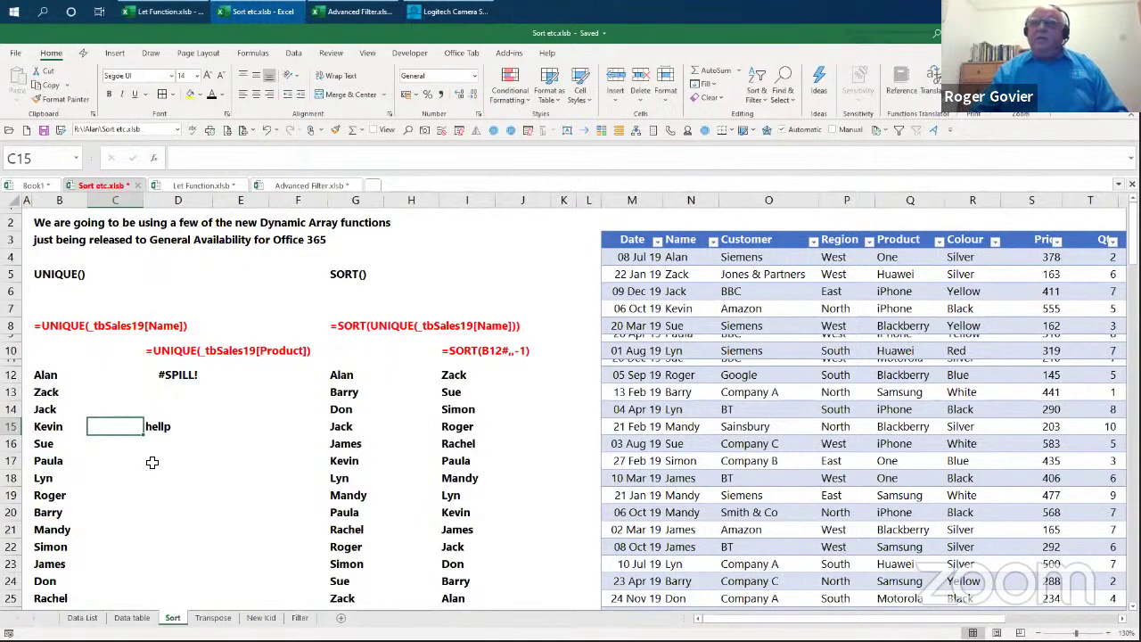
pyautogui.click(165, 425)
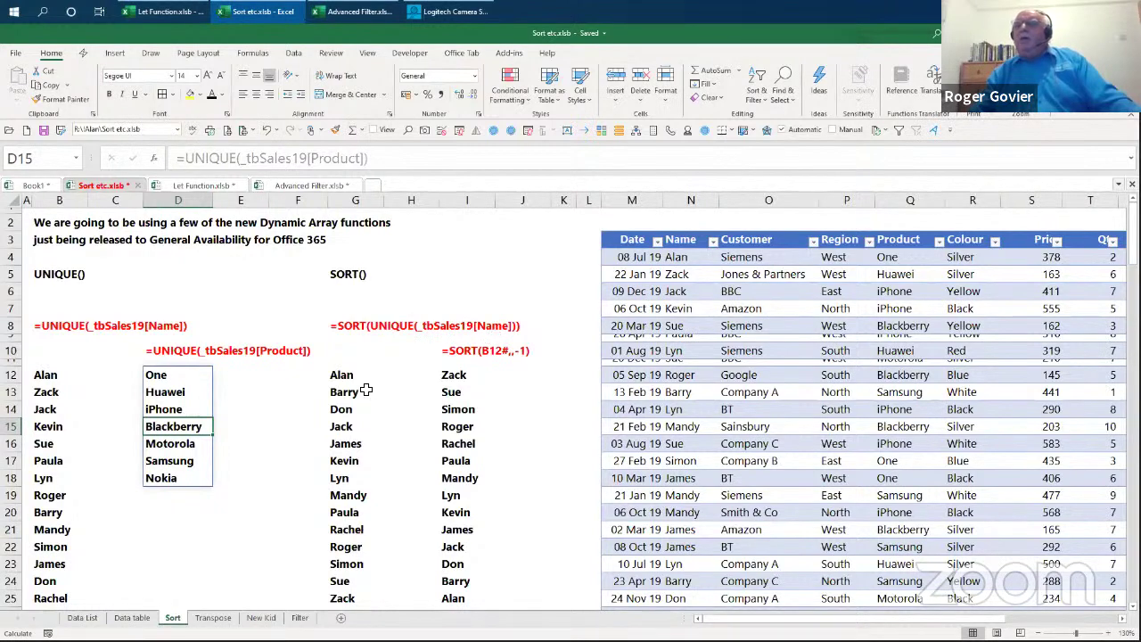
pyautogui.scroll(-1, 366, 370)
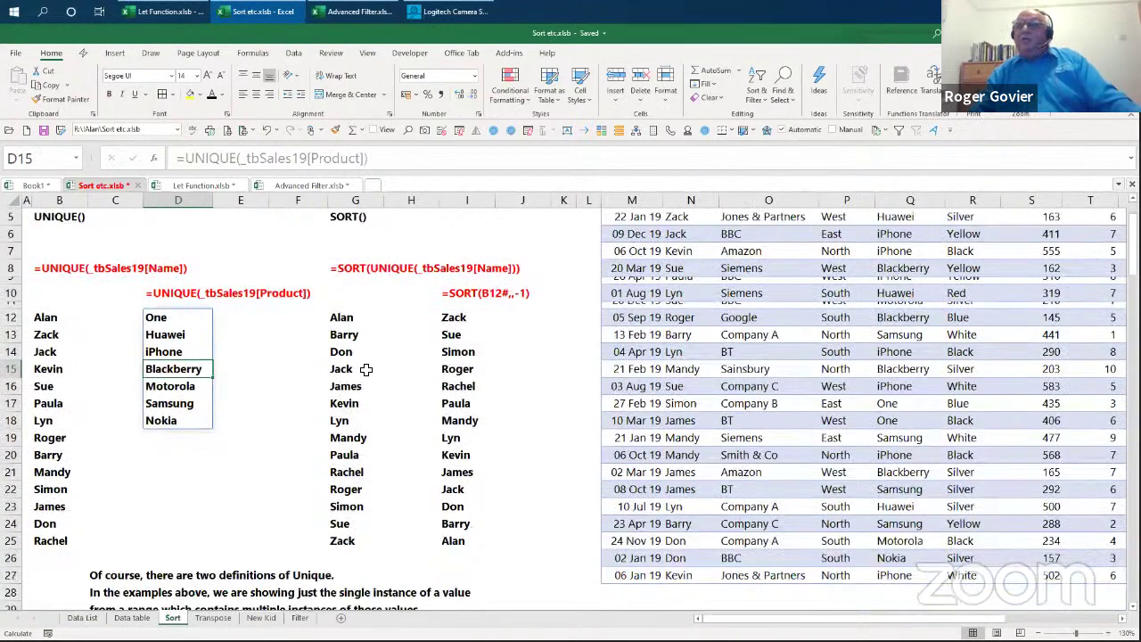
pyautogui.click(344, 317)
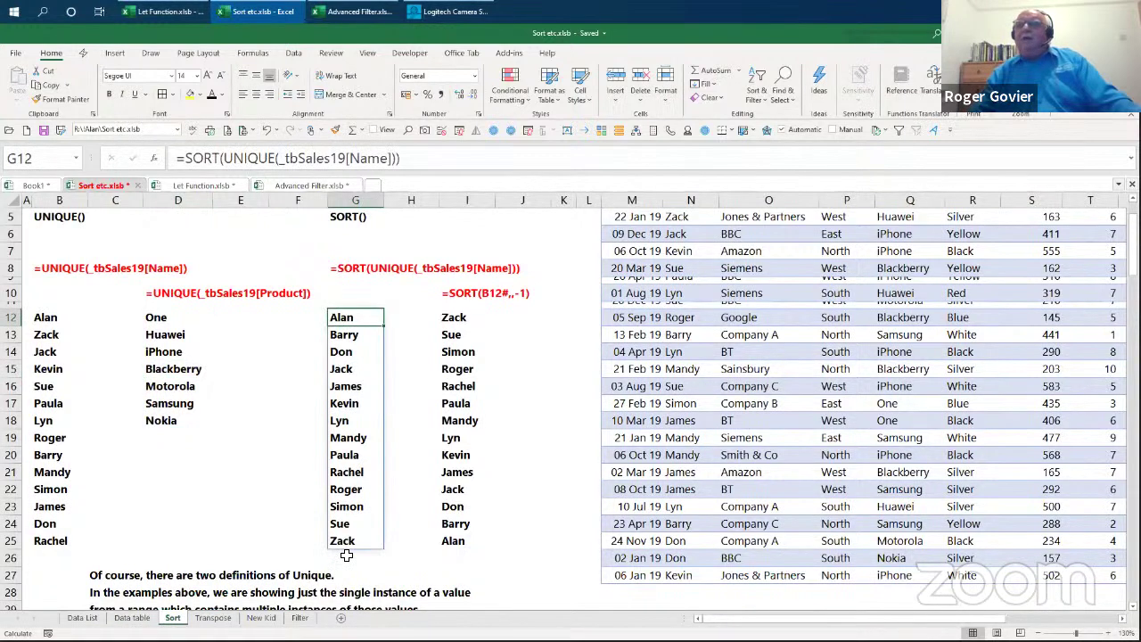
pyautogui.hotkey('ctrl', 'Down')
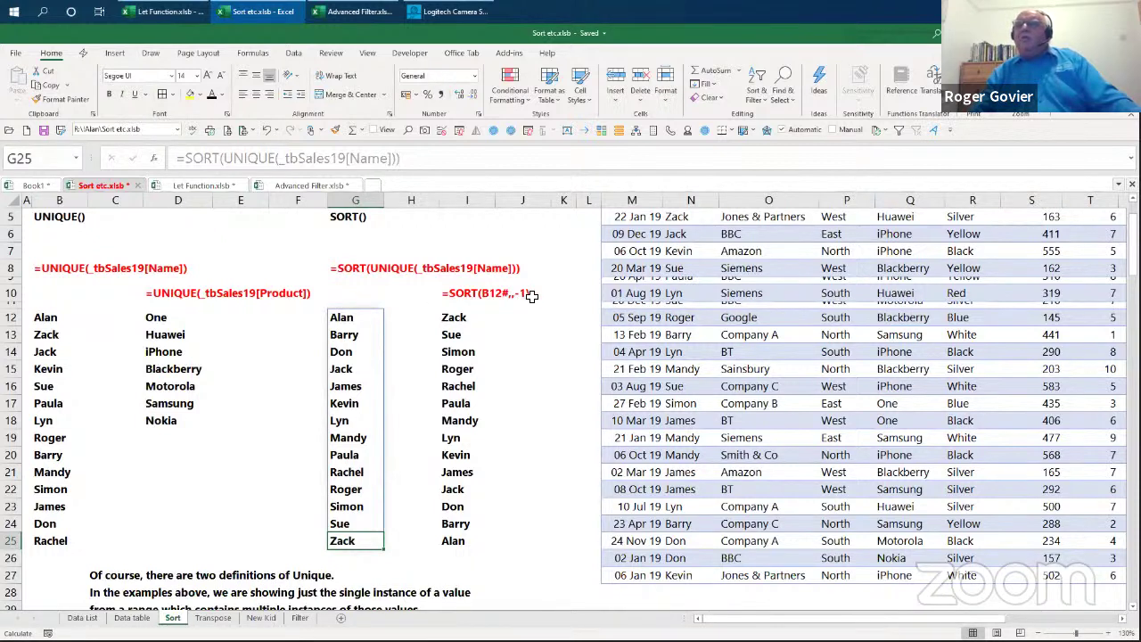
pyautogui.click(458, 319)
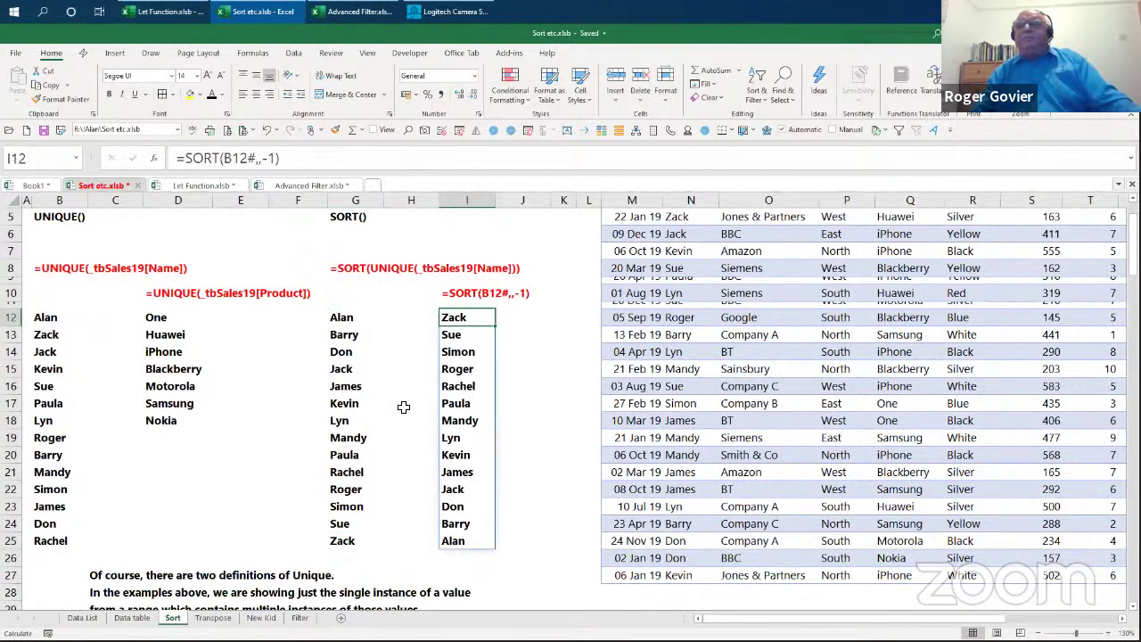
pyautogui.scroll(-4, 405, 396)
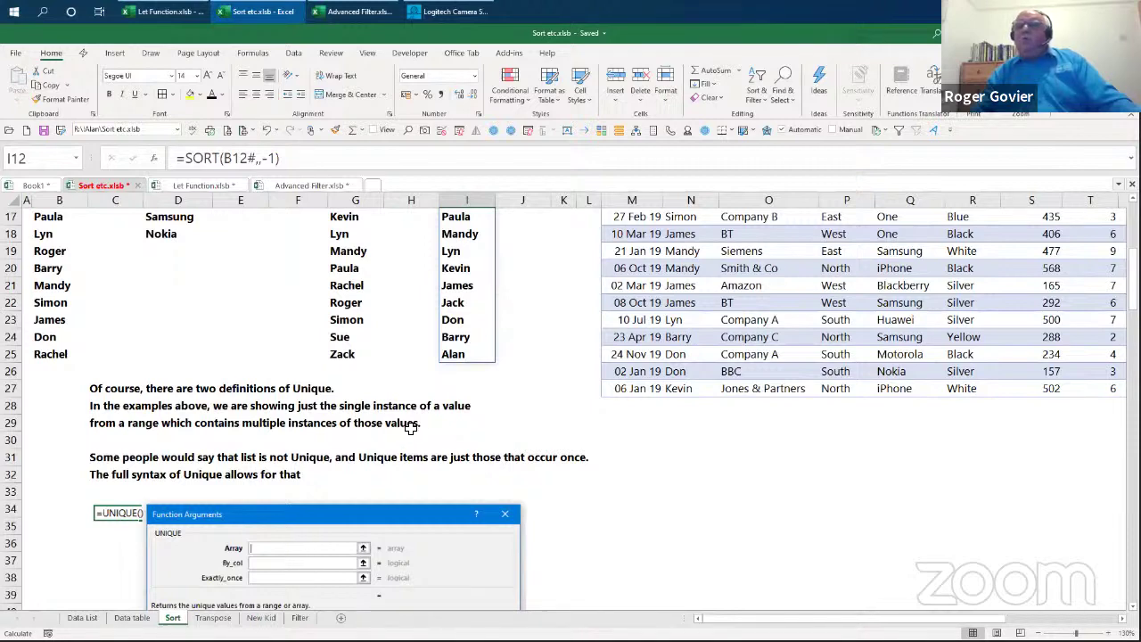
pyautogui.scroll(-4, 411, 428)
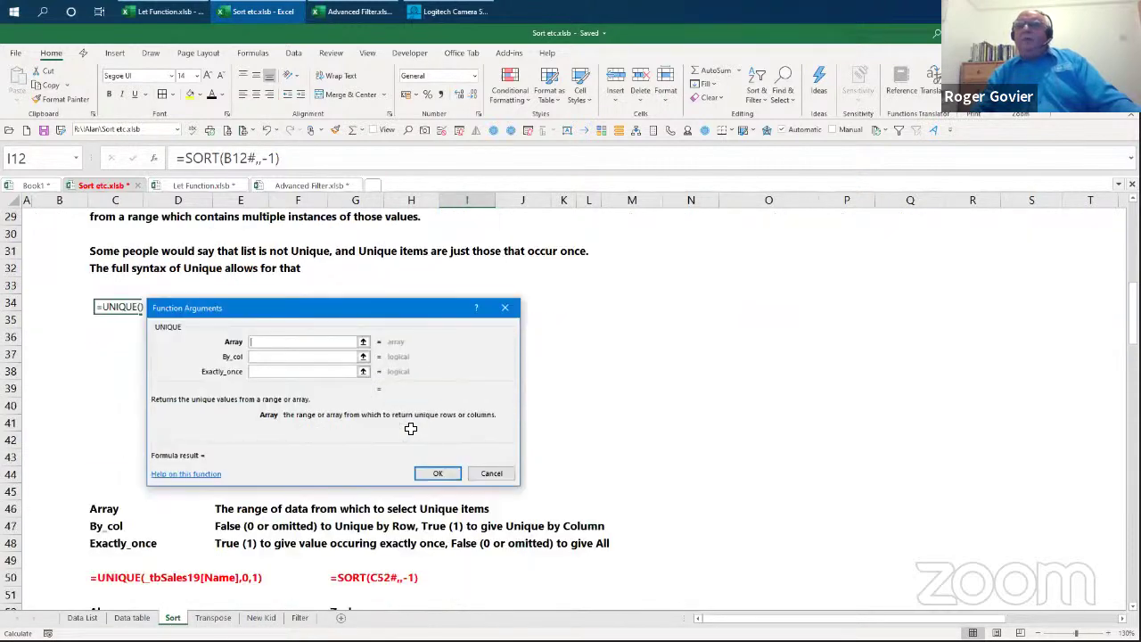
pyautogui.scroll(-1, 385, 284)
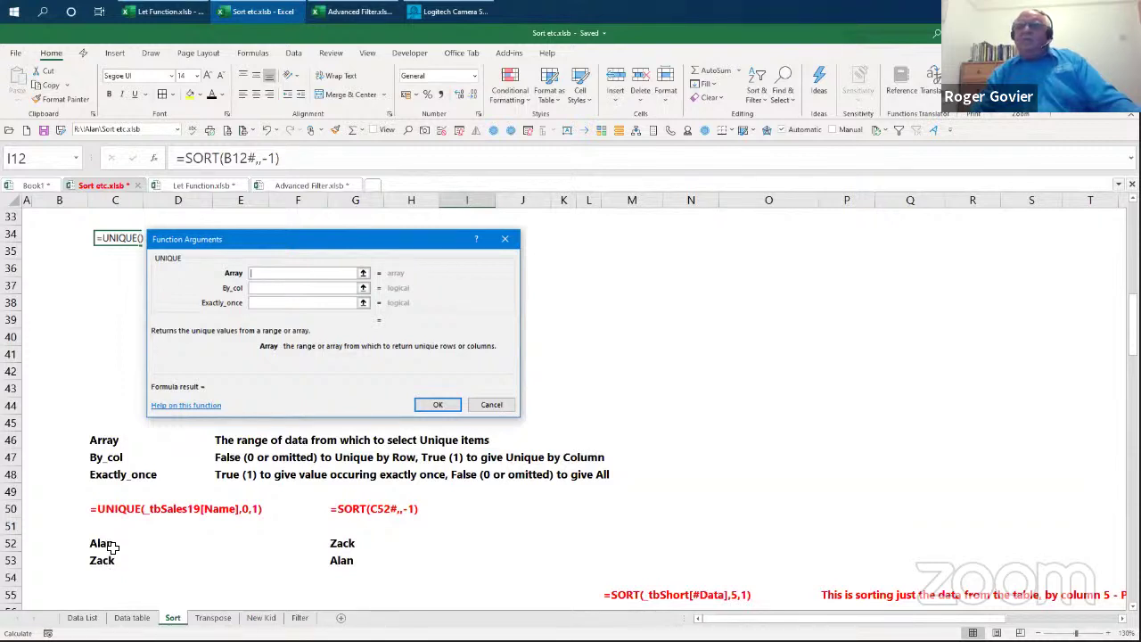
pyautogui.scroll(4, 198, 457)
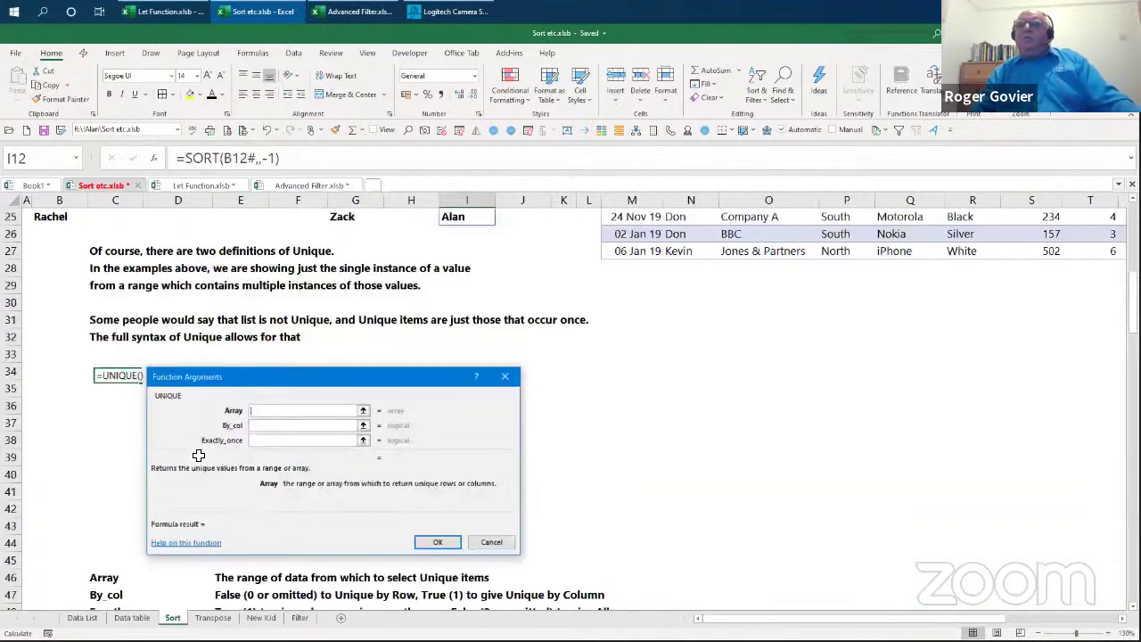
pyautogui.scroll(-1, 199, 461)
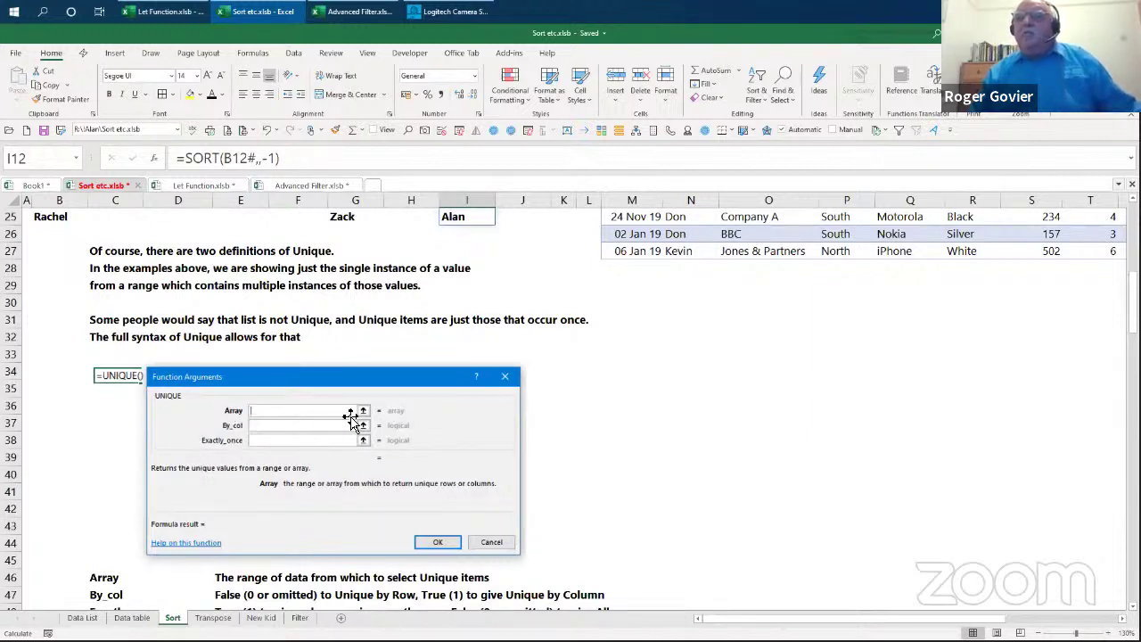
pyautogui.scroll(-1, 602, 408)
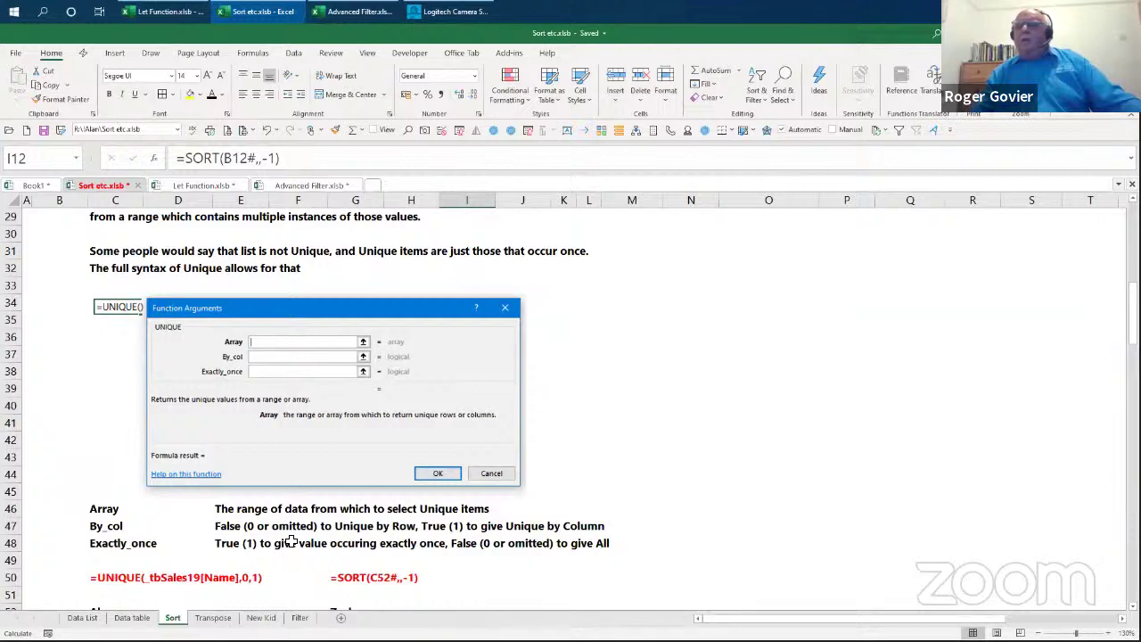
pyautogui.scroll(-2, 279, 540)
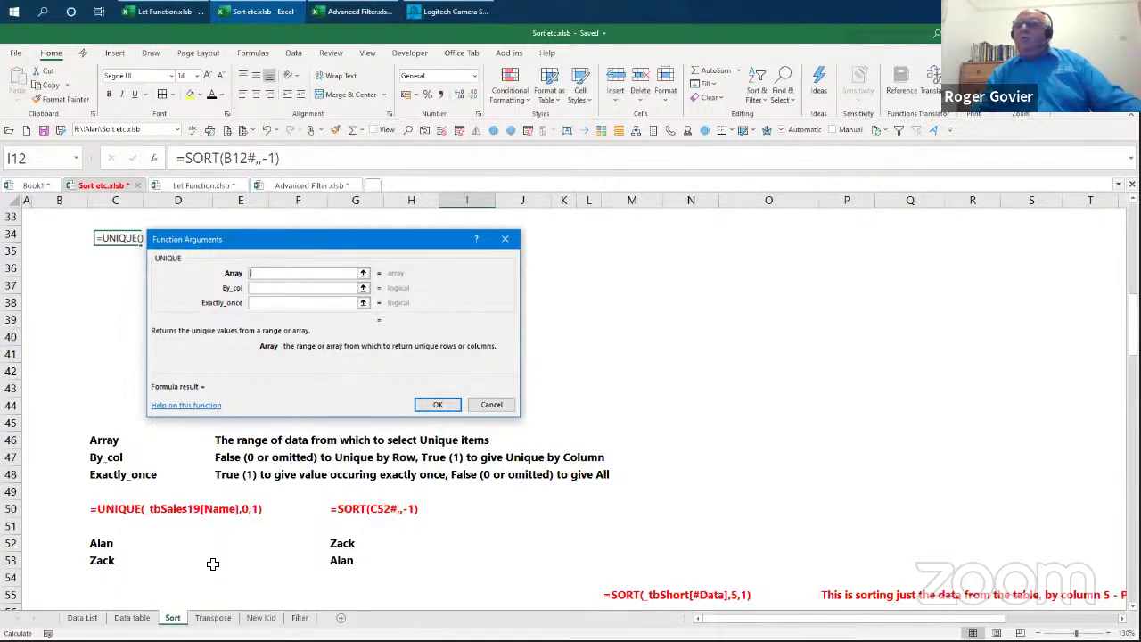
pyautogui.scroll(2, 213, 563)
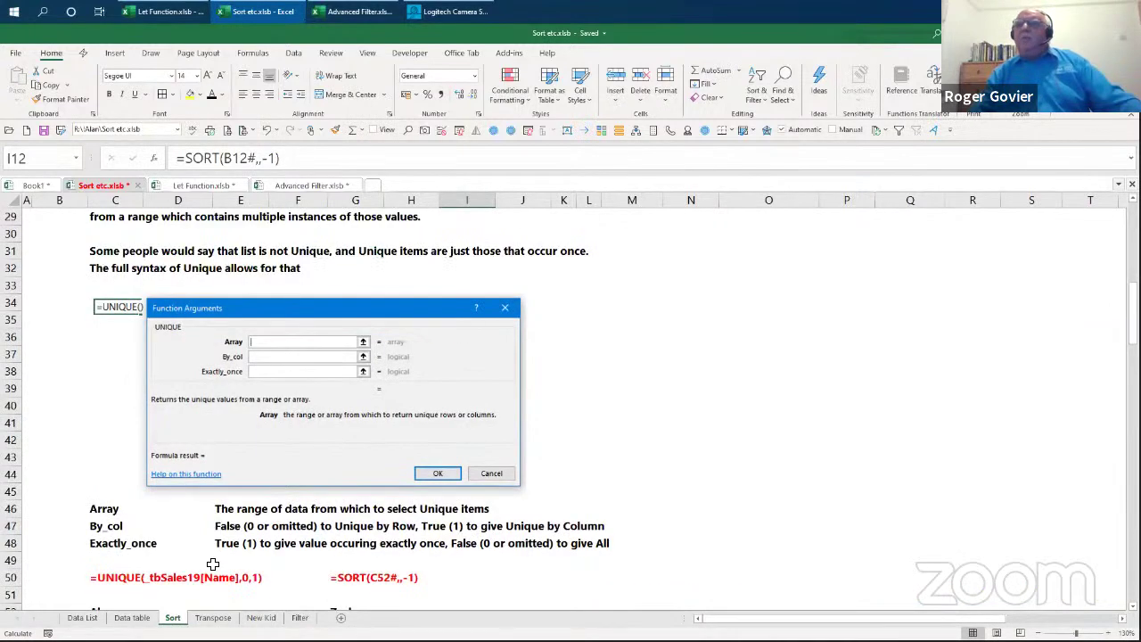
pyautogui.scroll(2, 213, 563)
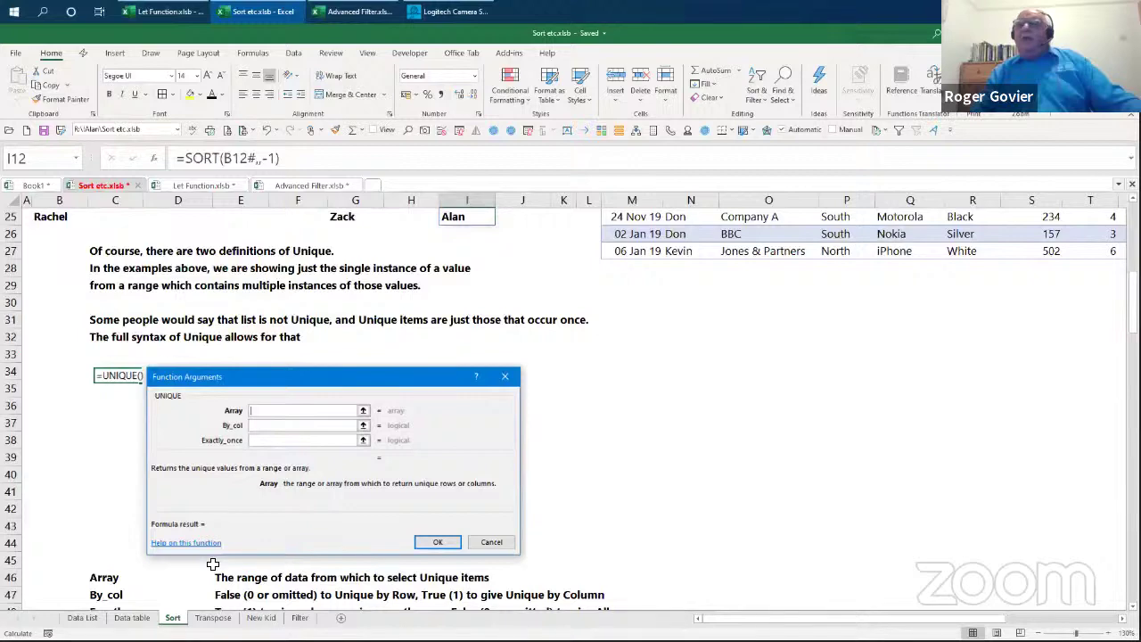
pyautogui.scroll(6, 213, 564)
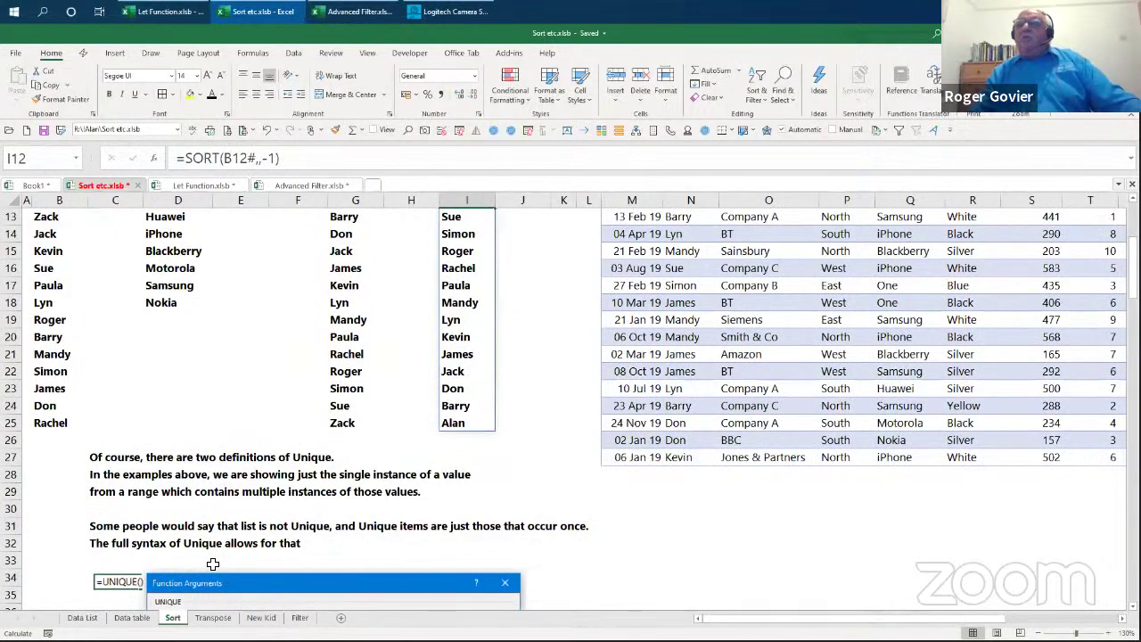
pyautogui.scroll(4, 85, 421)
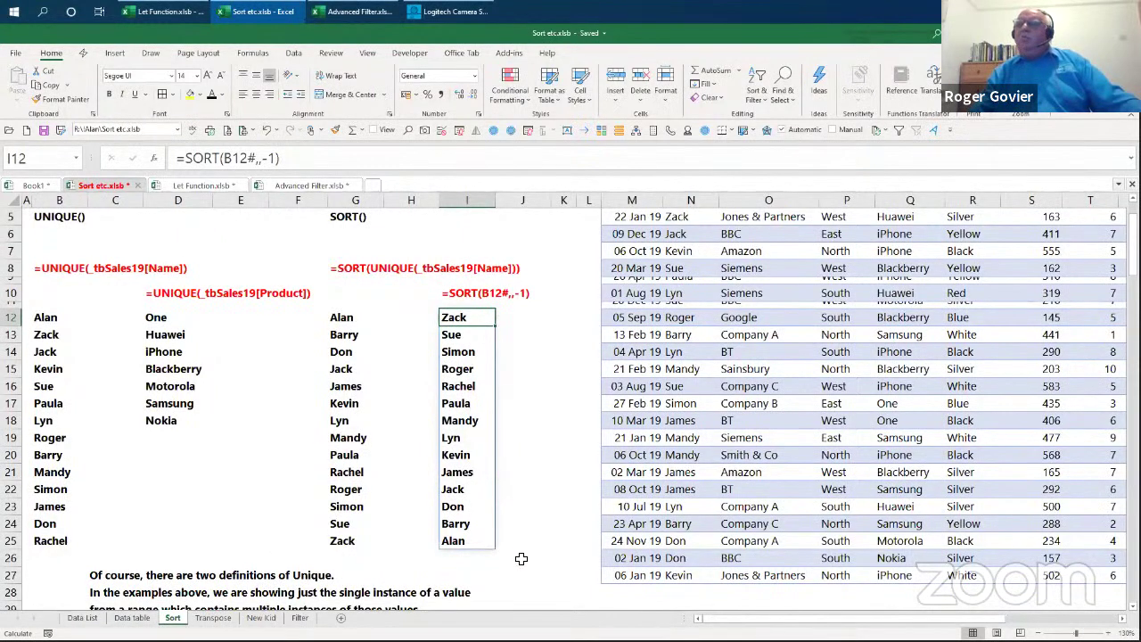
pyautogui.scroll(-2, 521, 558)
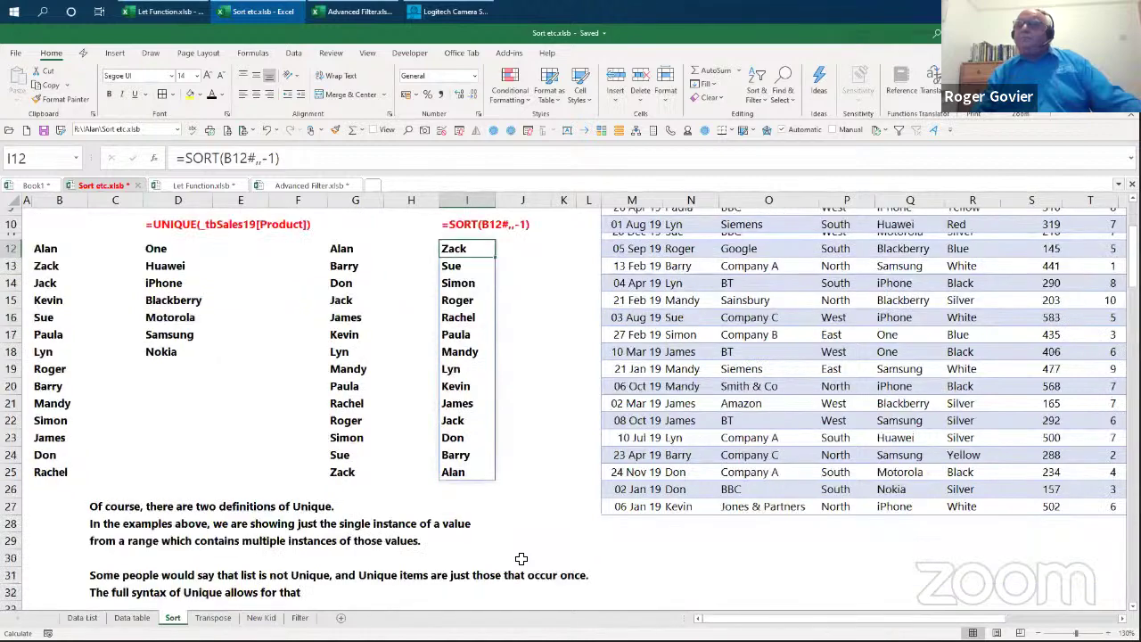
pyautogui.scroll(-8, 521, 558)
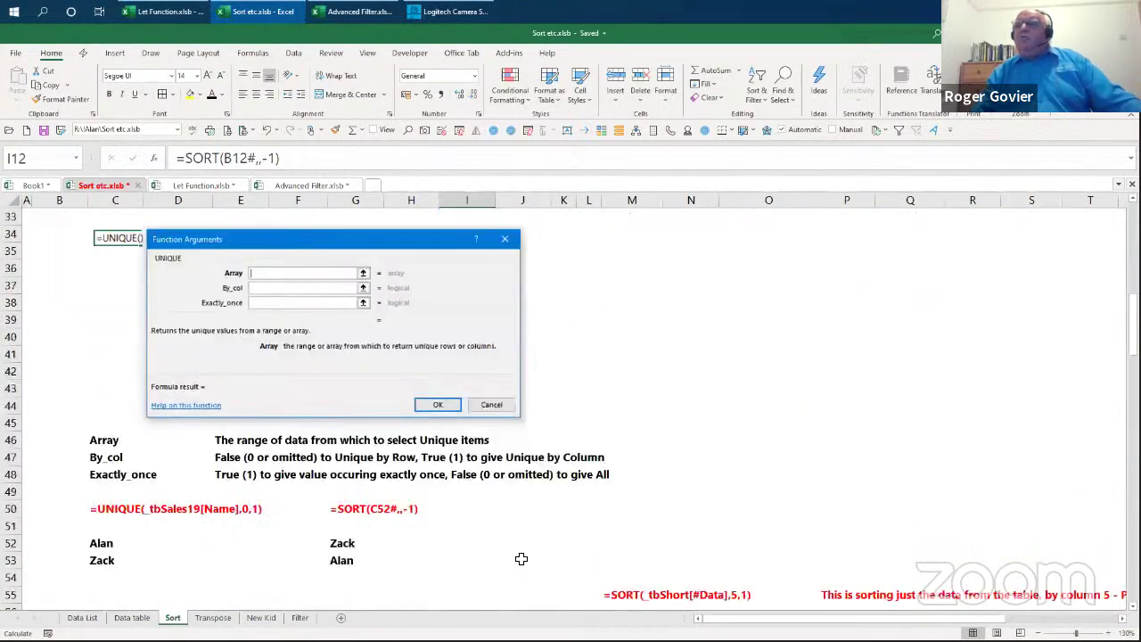
pyautogui.scroll(-3, 521, 558)
pyautogui.scroll(-2, 521, 558)
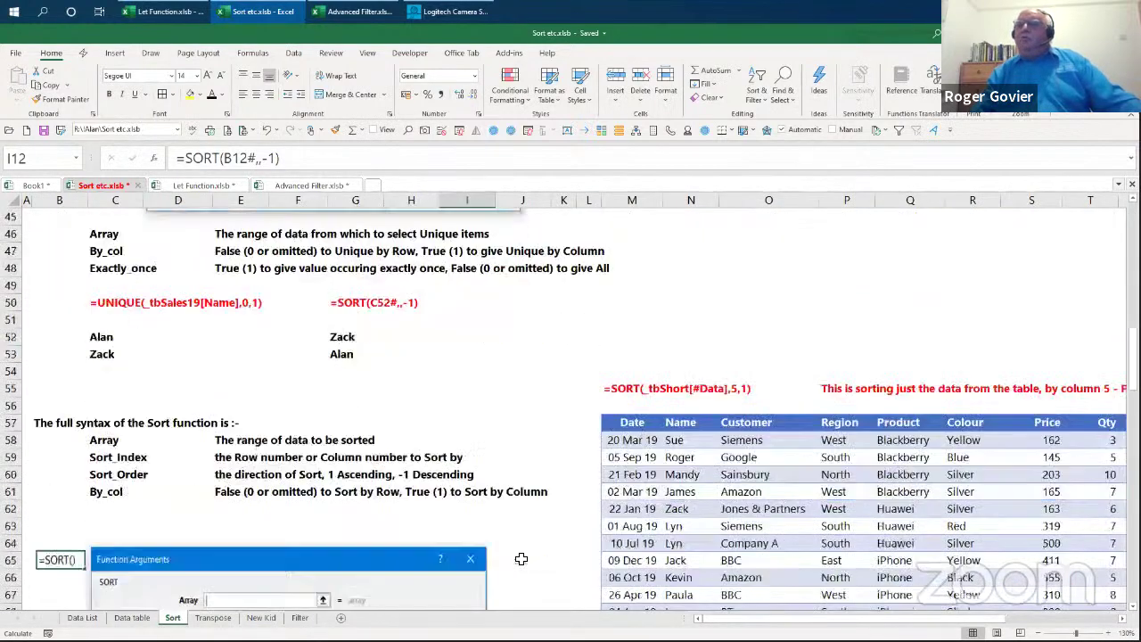
pyautogui.scroll(-4, 522, 558)
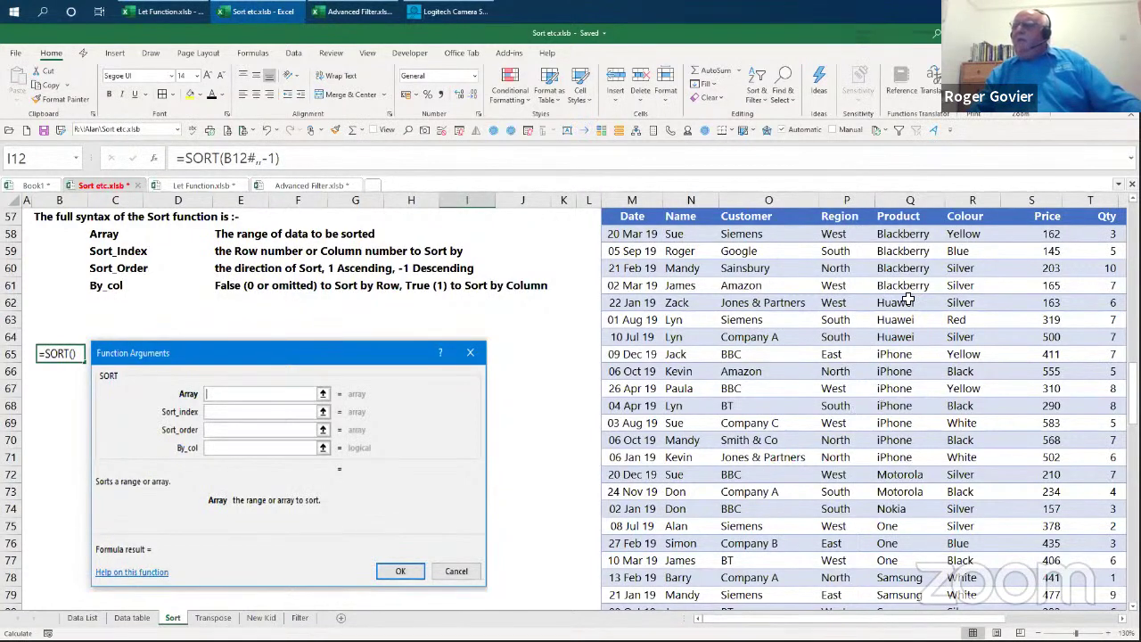
pyautogui.scroll(3, 1047, 272)
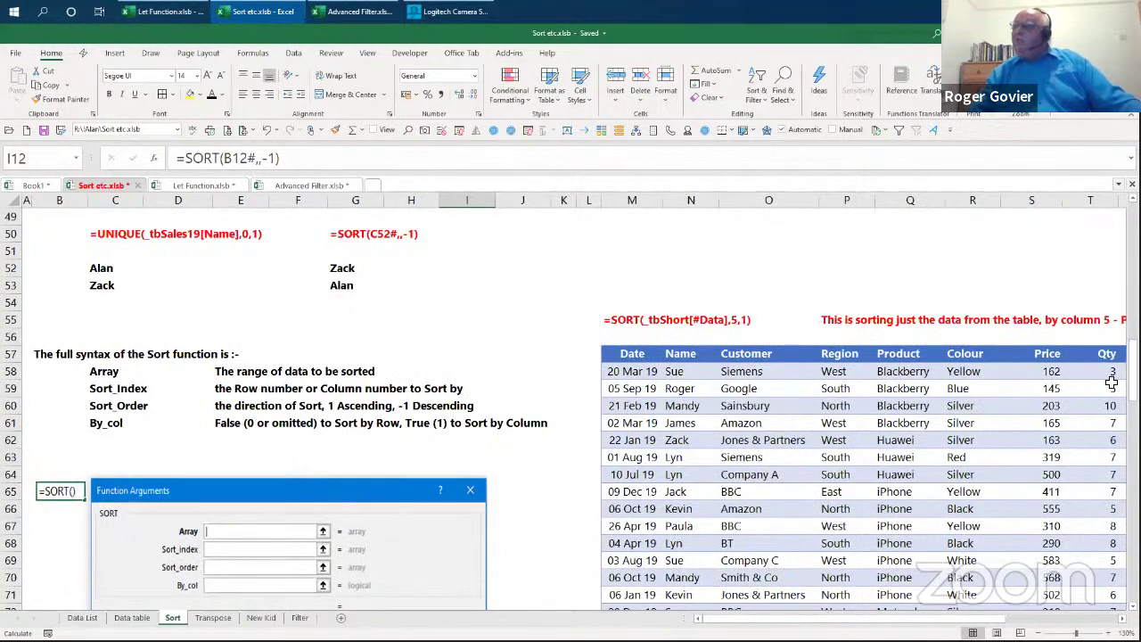
pyautogui.moveTo(1133, 375); pyautogui.dragTo(1013, 345)
pyautogui.scroll(-3, 1013, 345)
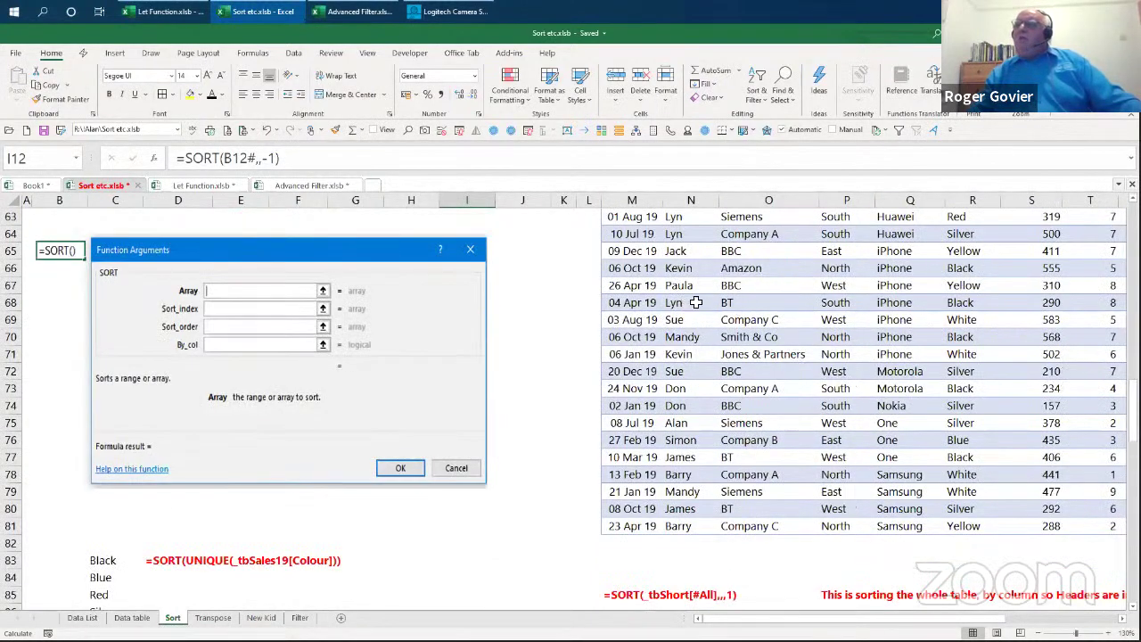
pyautogui.scroll(4, 696, 302)
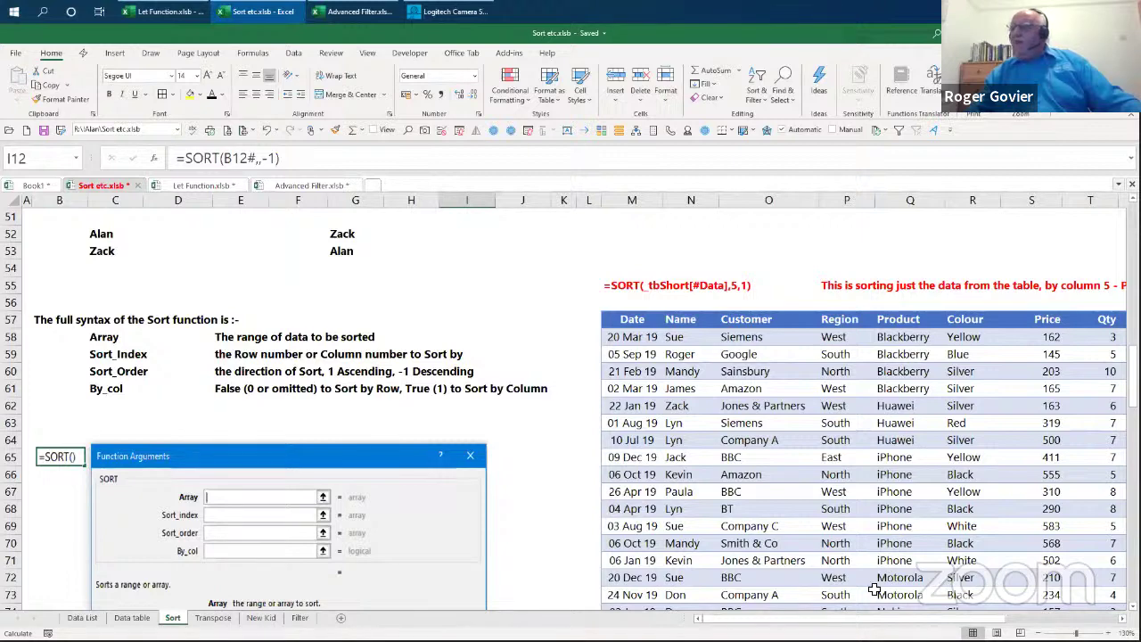
pyautogui.moveTo(860, 618); pyautogui.dragTo(862, 618)
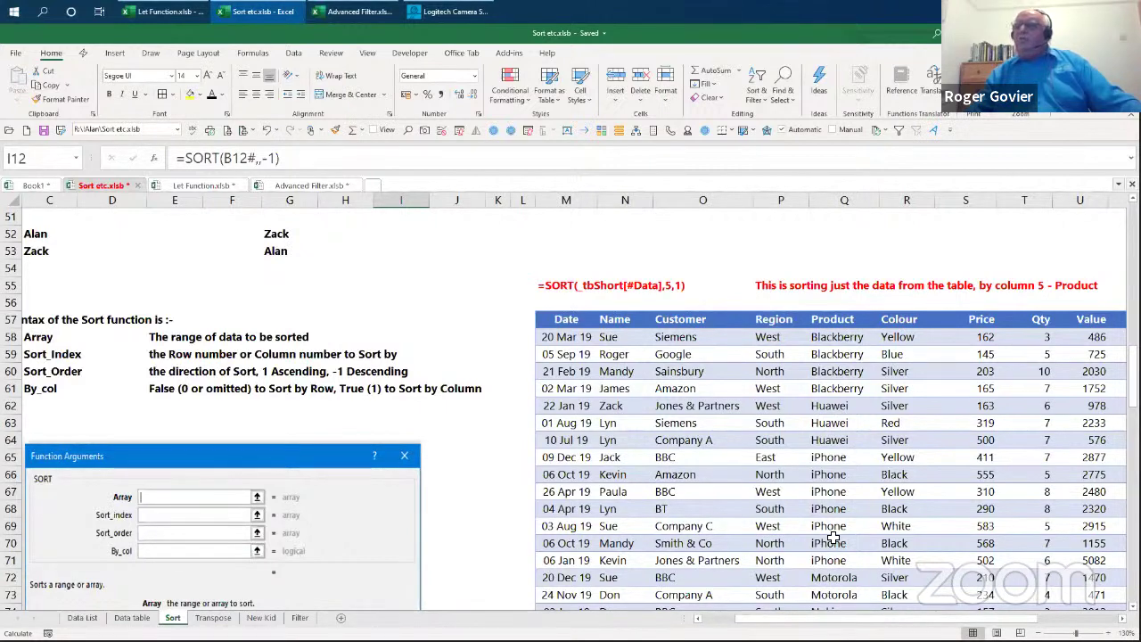
pyautogui.scroll(-3, 833, 536)
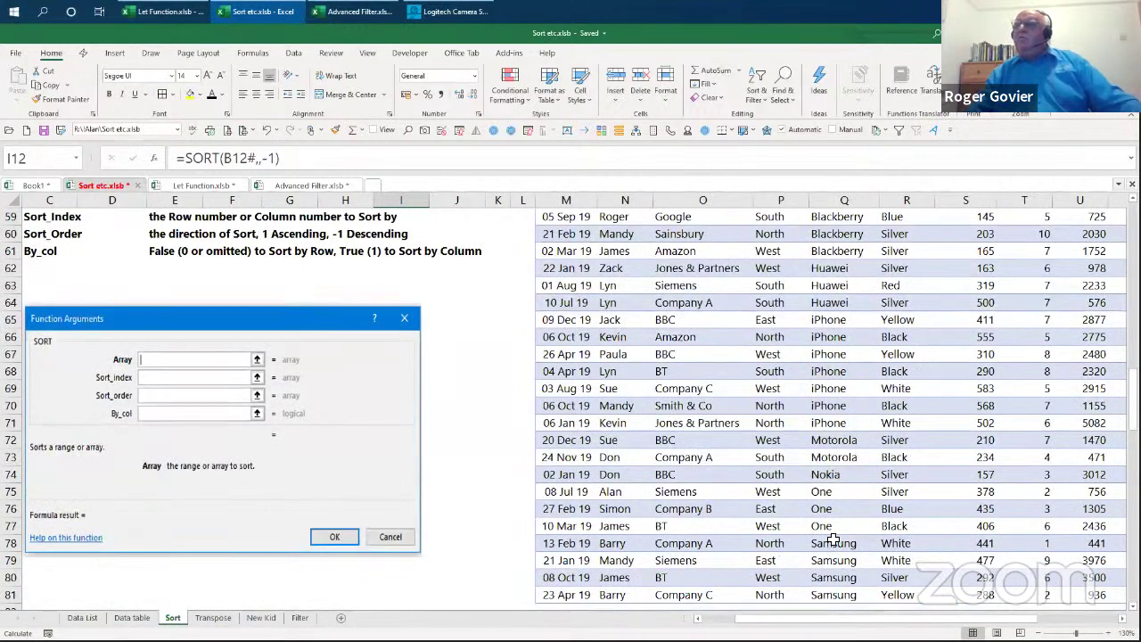
pyautogui.scroll(3, 833, 539)
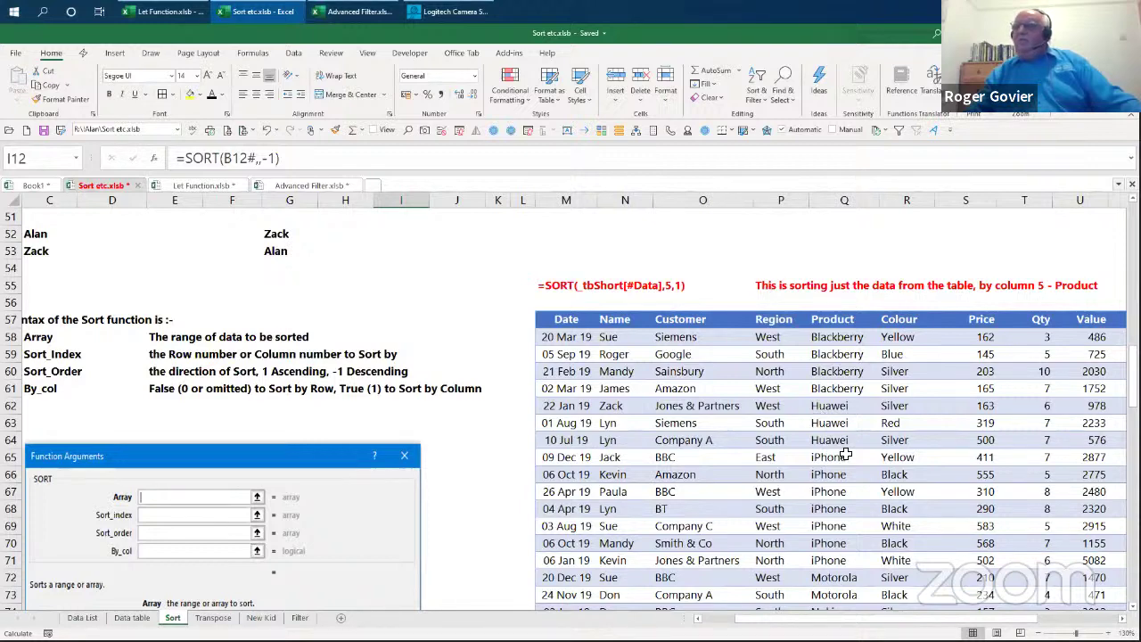
pyautogui.scroll(-4, 844, 454)
pyautogui.scroll(-4, 843, 454)
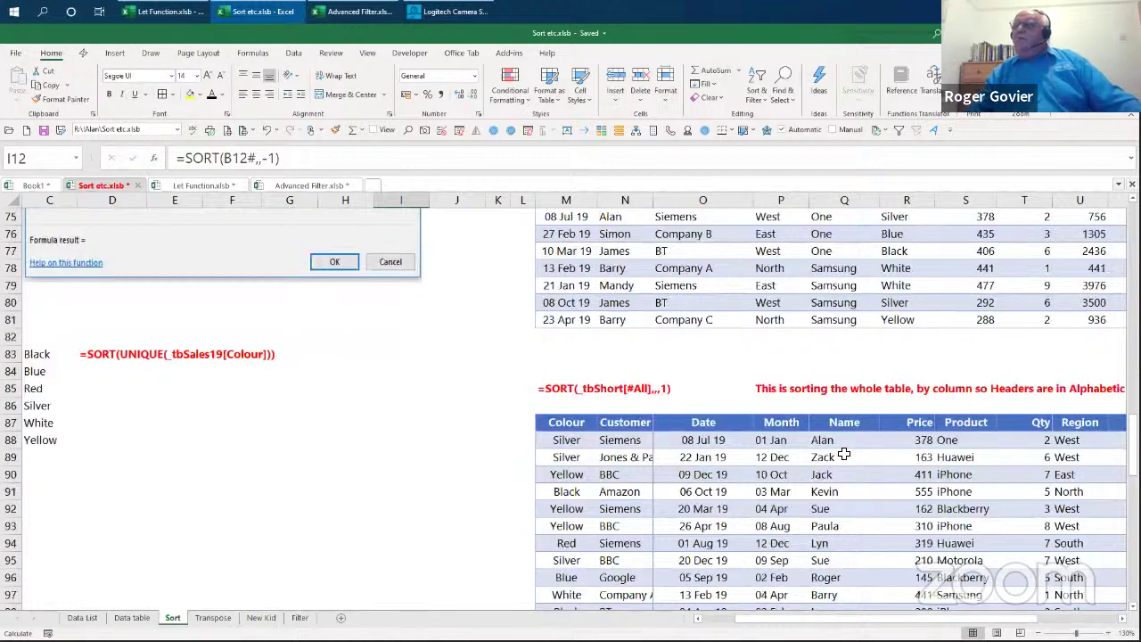
pyautogui.scroll(-3, 843, 455)
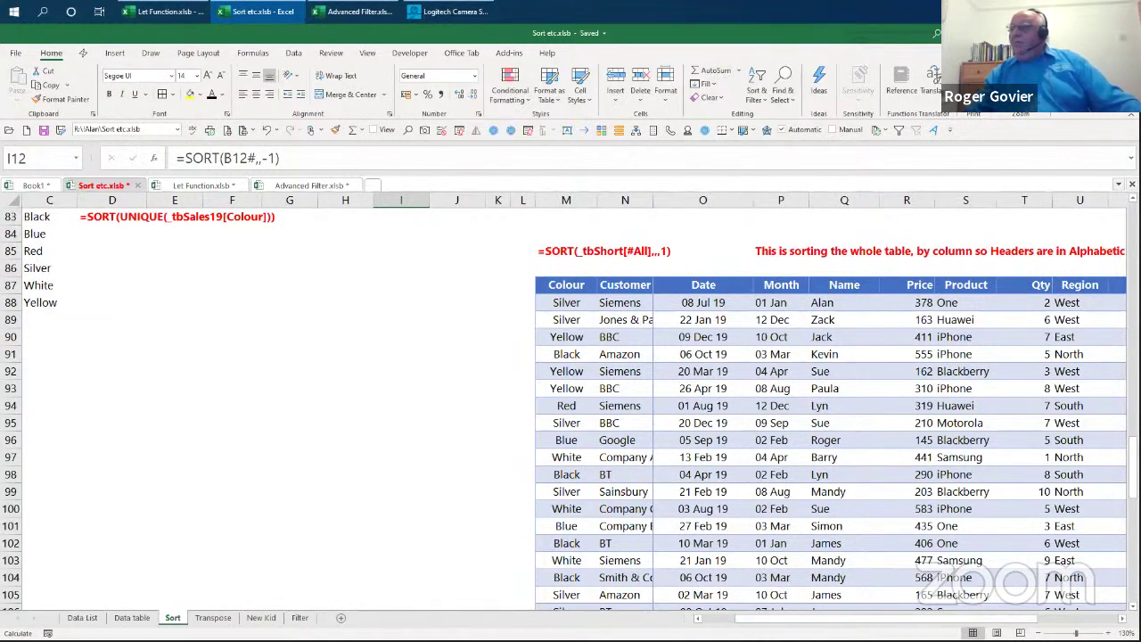
pyautogui.moveTo(883, 619); pyautogui.dragTo(916, 619)
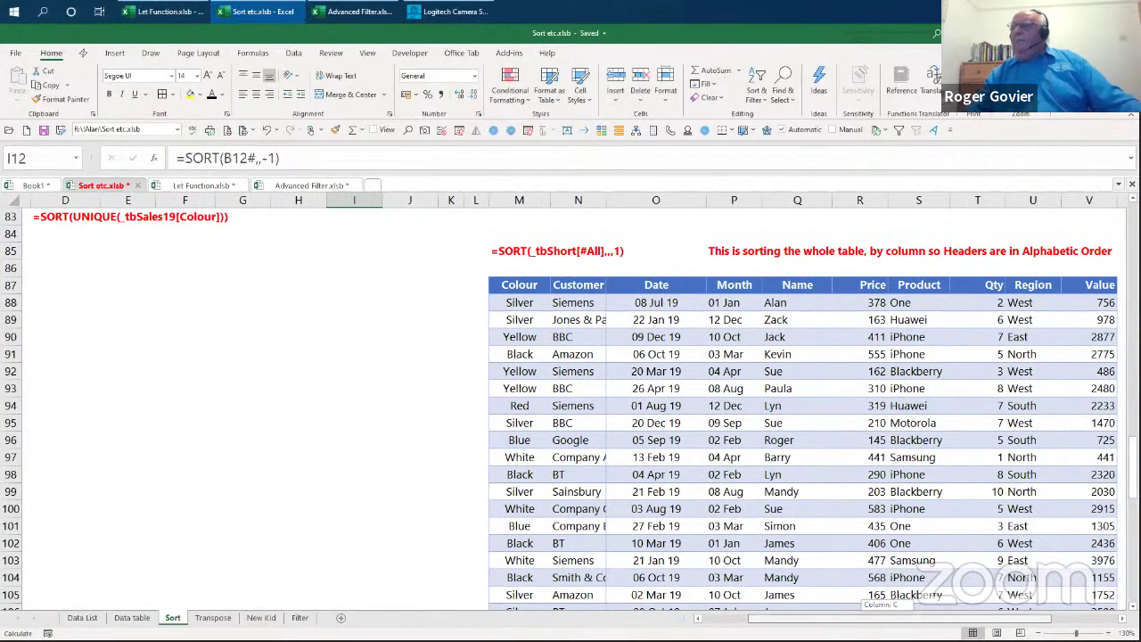
pyautogui.moveTo(390, 290); pyautogui.dragTo(626, 293)
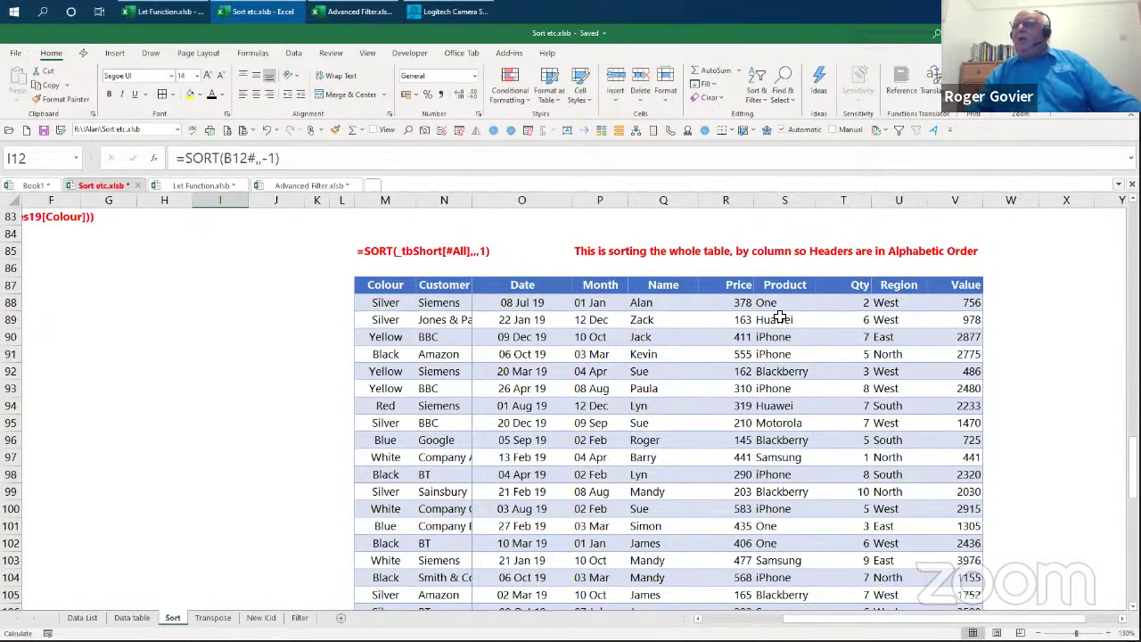
pyautogui.scroll(5, 780, 316)
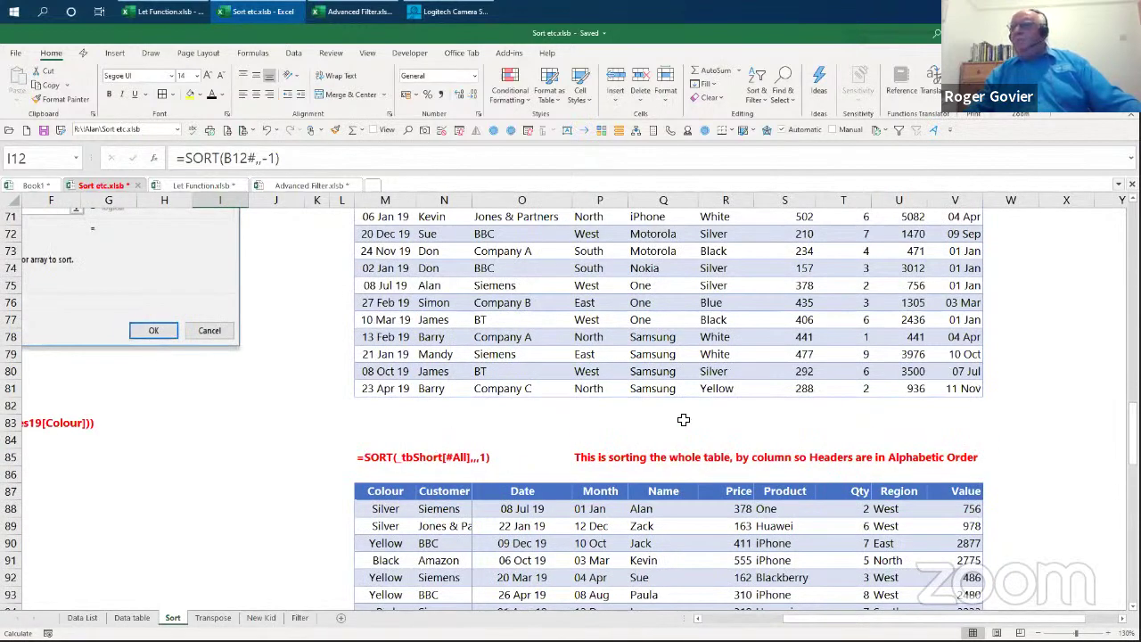
pyautogui.scroll(4, 754, 415)
pyautogui.scroll(3, 704, 409)
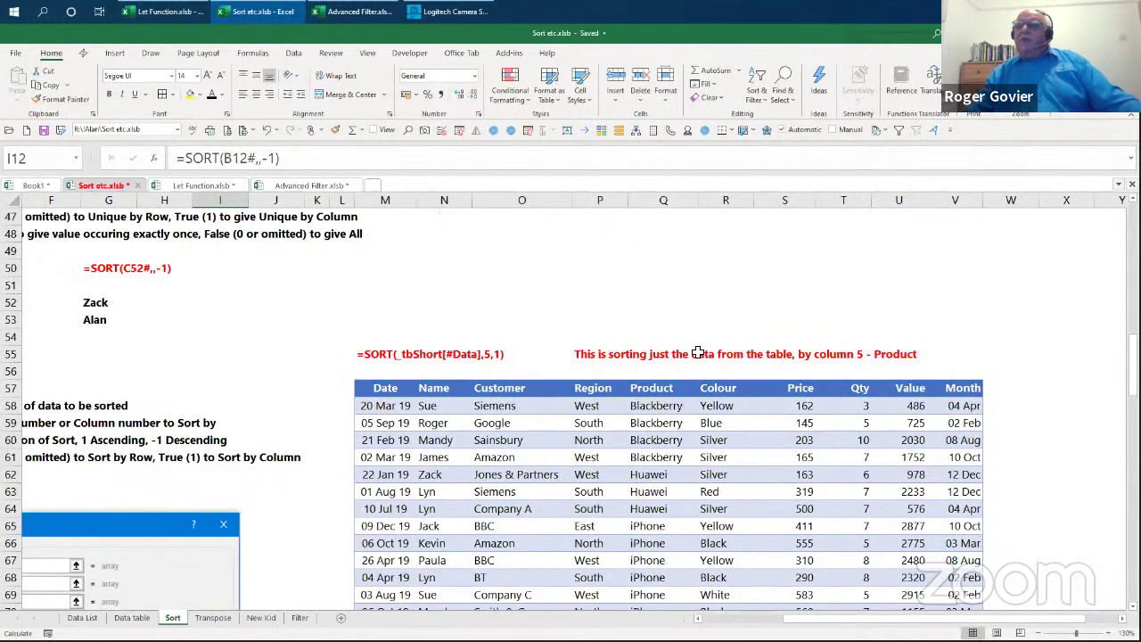
pyautogui.scroll(-5, 698, 353)
pyautogui.scroll(-4, 697, 352)
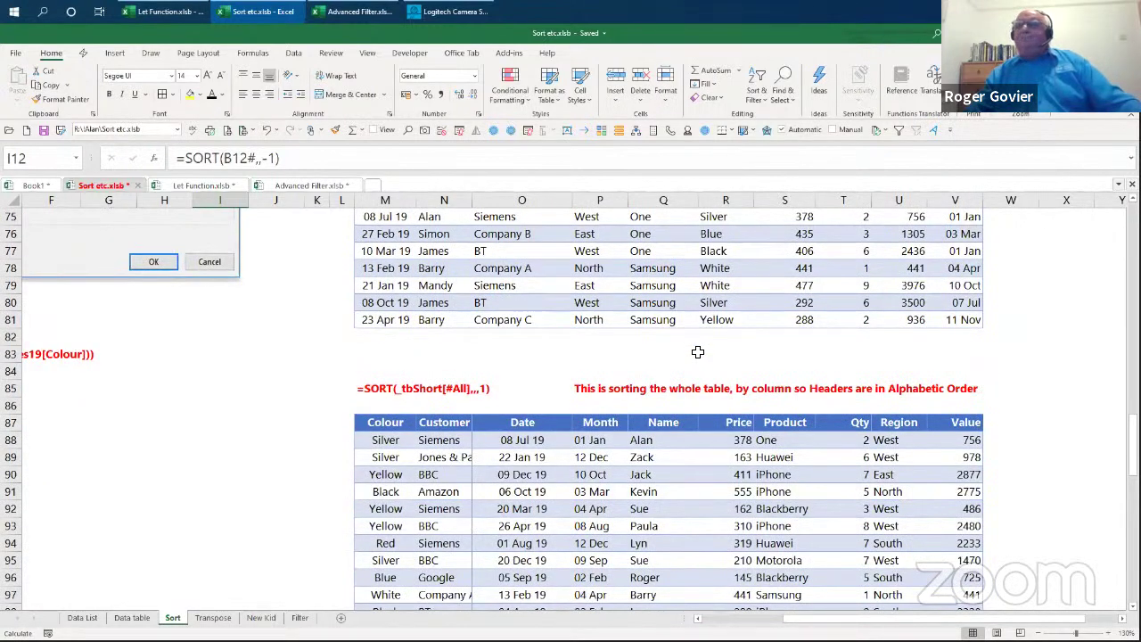
pyautogui.scroll(-1, 698, 352)
pyautogui.scroll(-4, 710, 393)
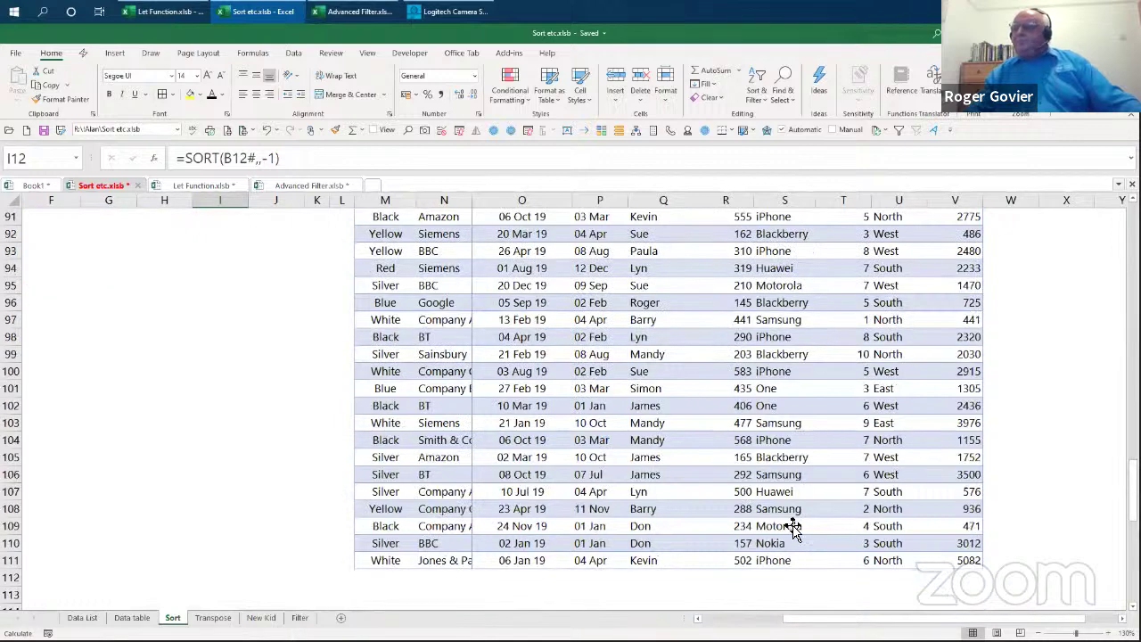
pyautogui.scroll(-3, 837, 623)
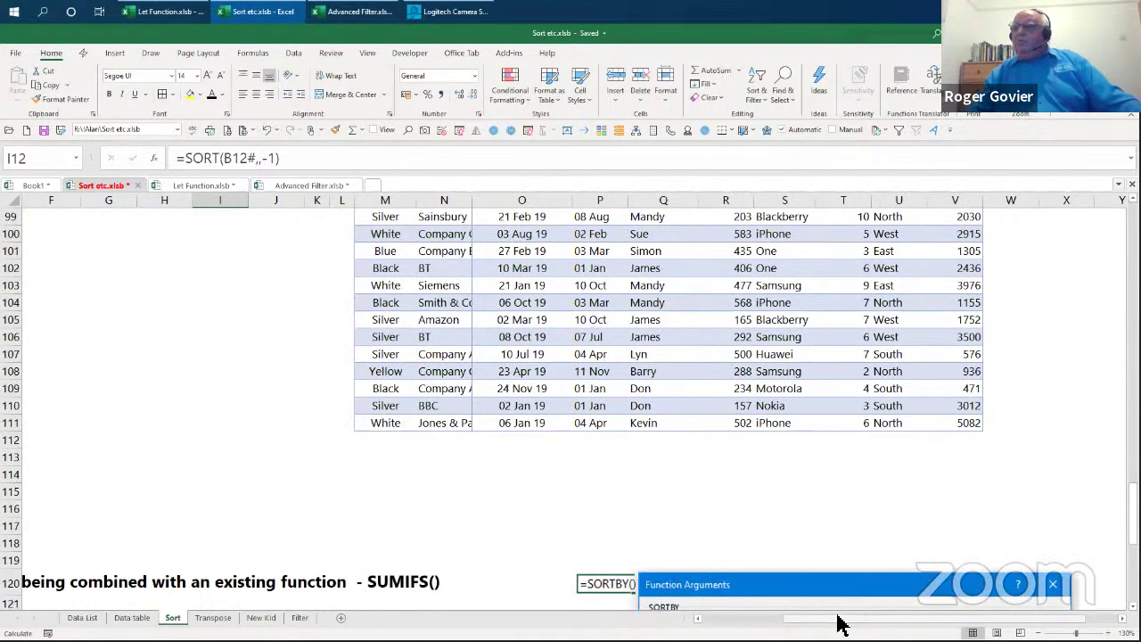
pyautogui.hscroll(-3, 838, 624)
pyautogui.scroll(-4, 837, 615)
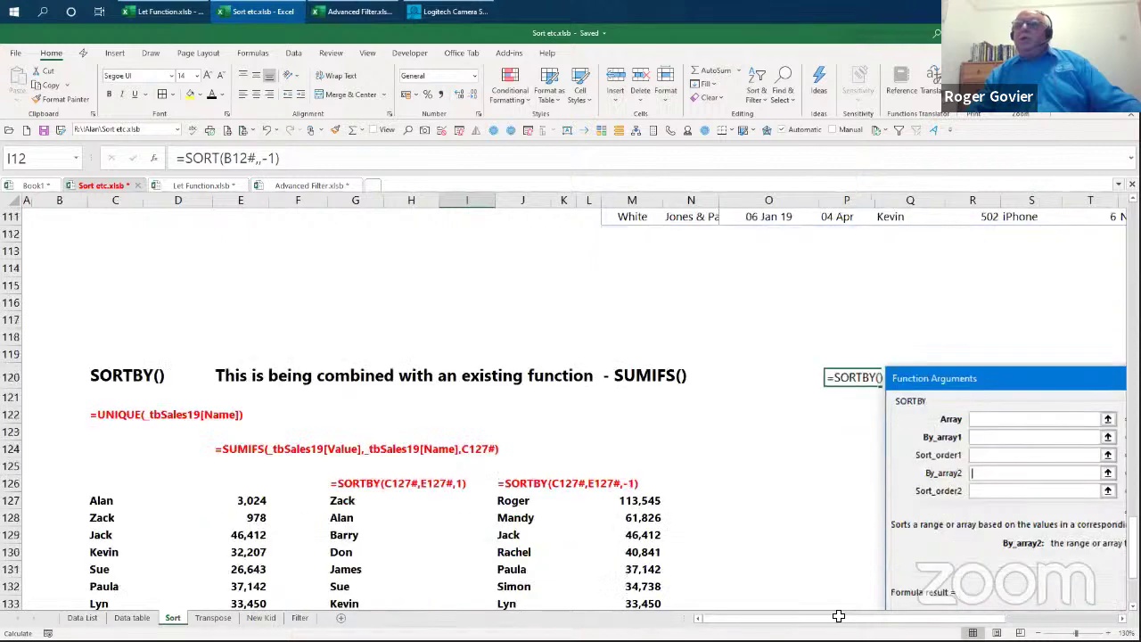
pyautogui.scroll(-1, 509, 385)
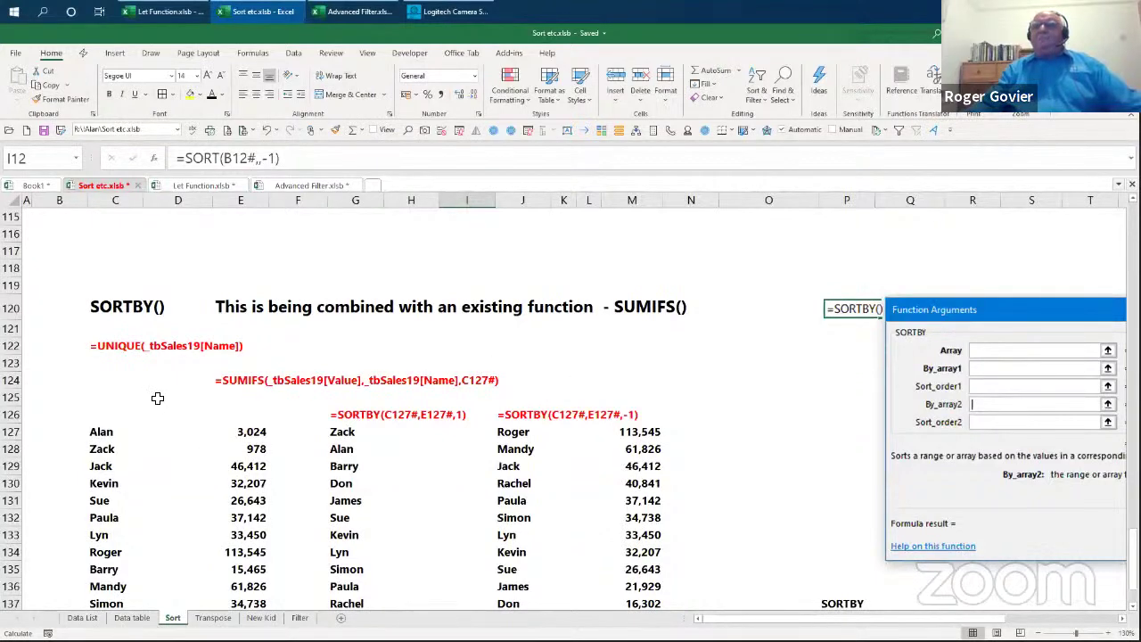
pyautogui.scroll(-1, 124, 397)
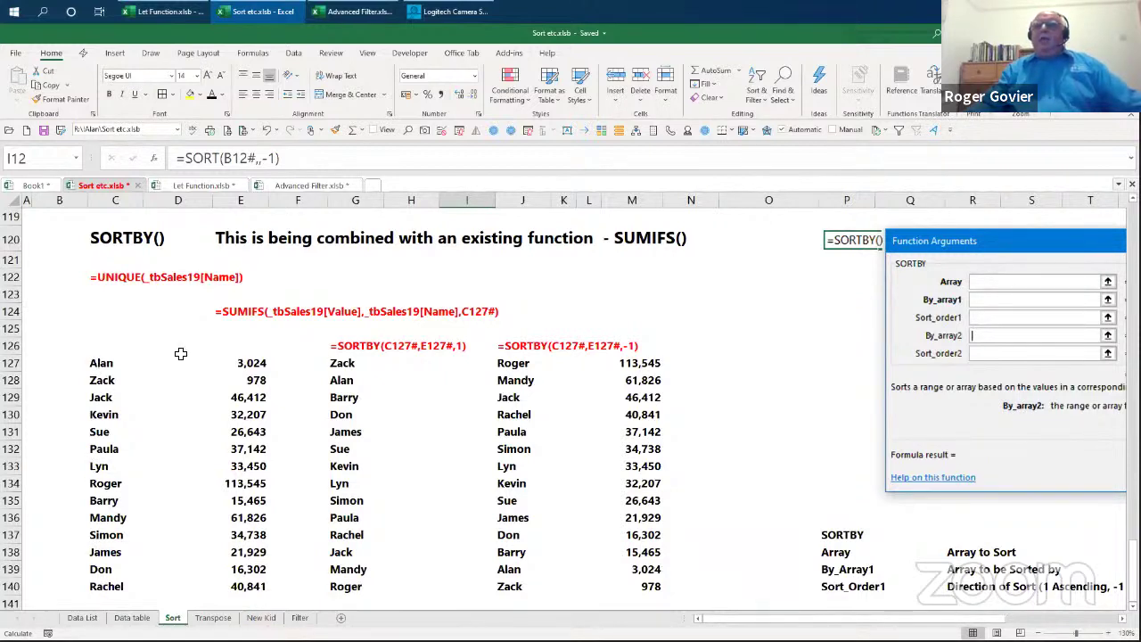
pyautogui.click(246, 363)
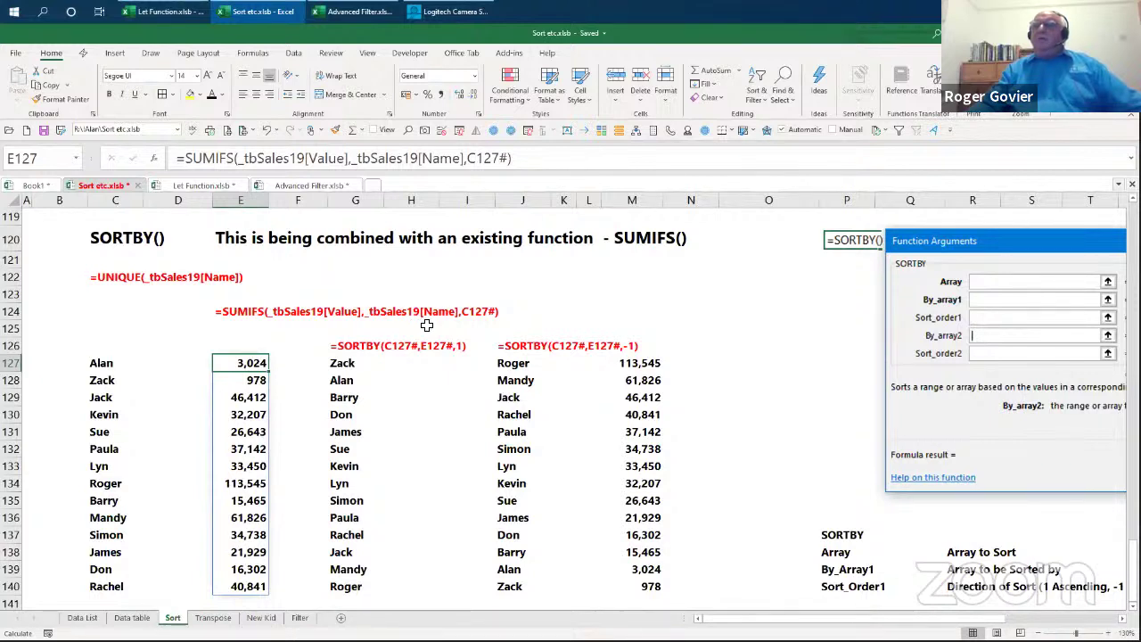
pyautogui.click(104, 363)
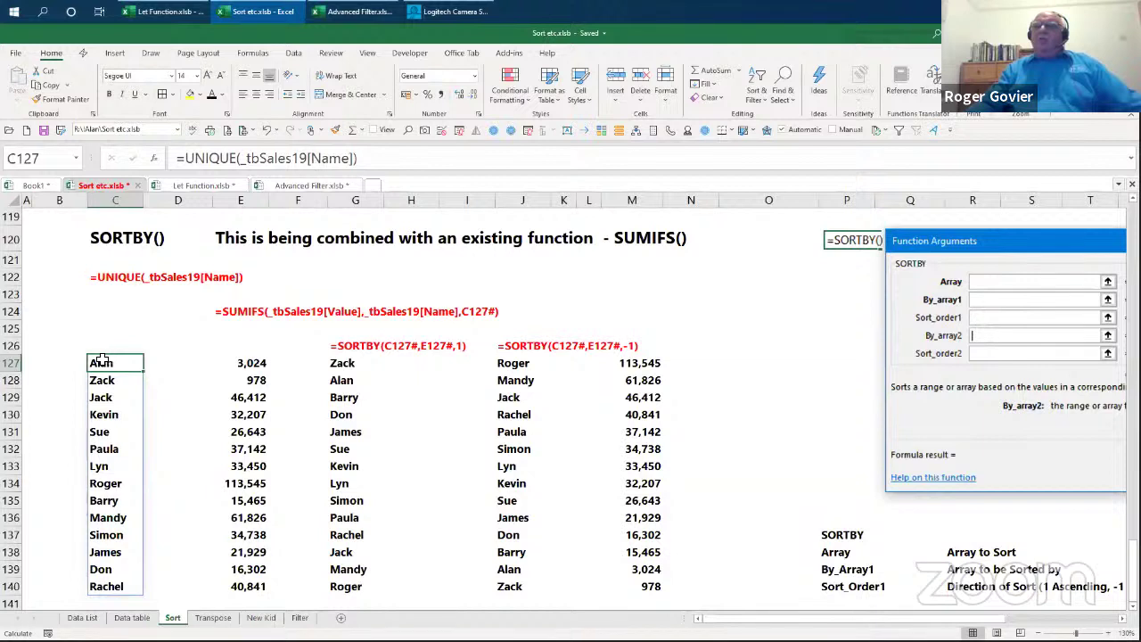
pyautogui.click(260, 363)
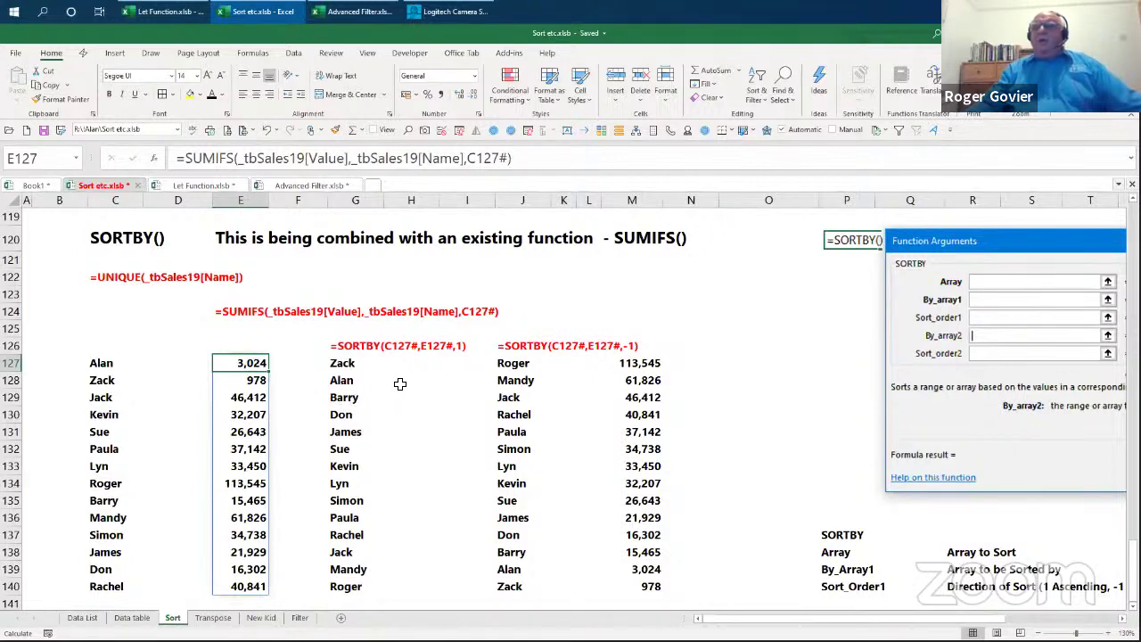
pyautogui.scroll(-2, 400, 384)
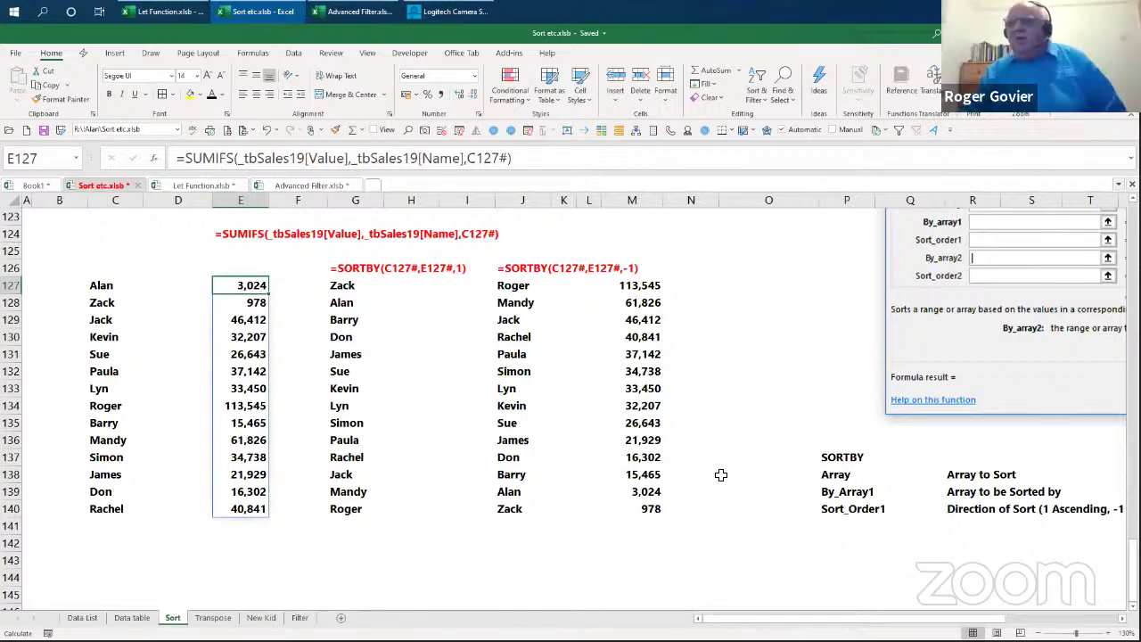
pyautogui.scroll(2, 720, 475)
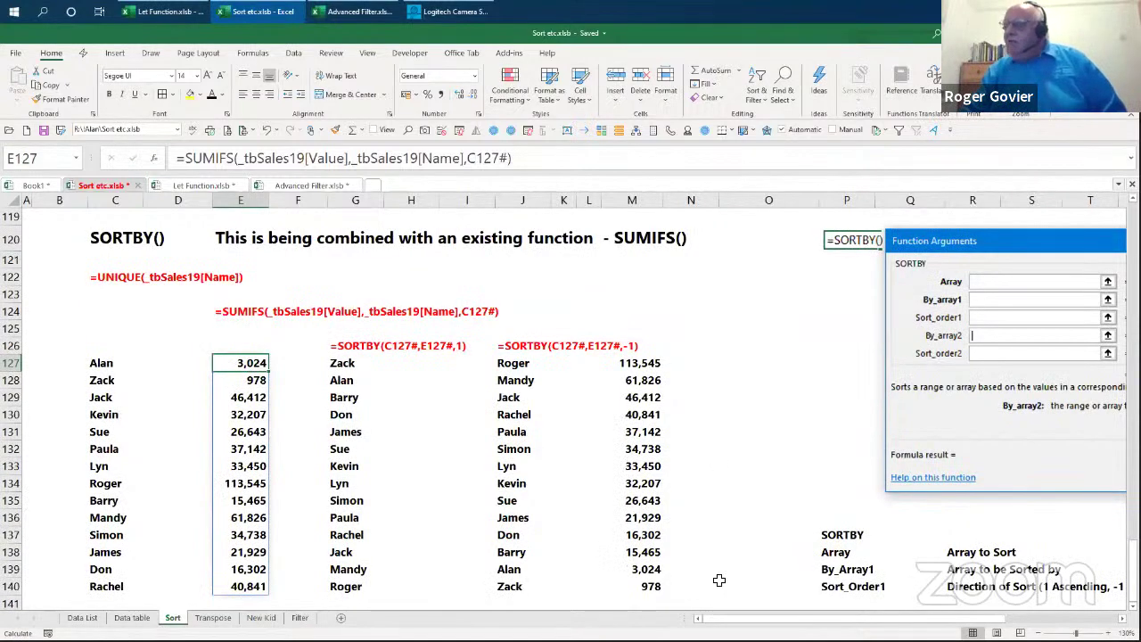
pyautogui.moveTo(753, 617); pyautogui.dragTo(783, 617)
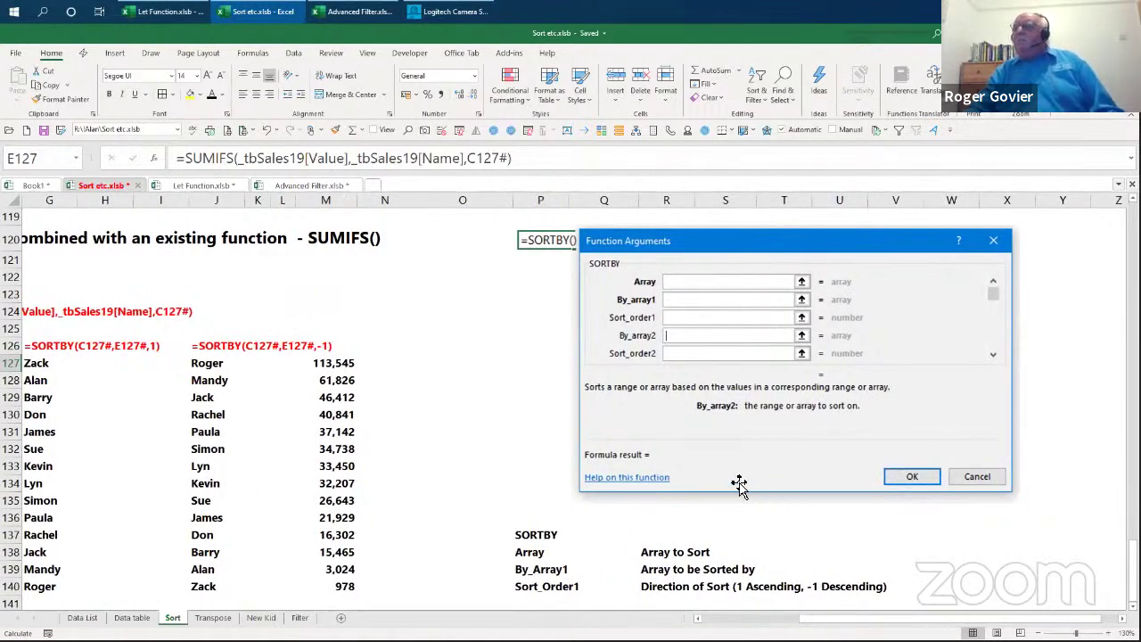
pyautogui.scroll(-2, 737, 476)
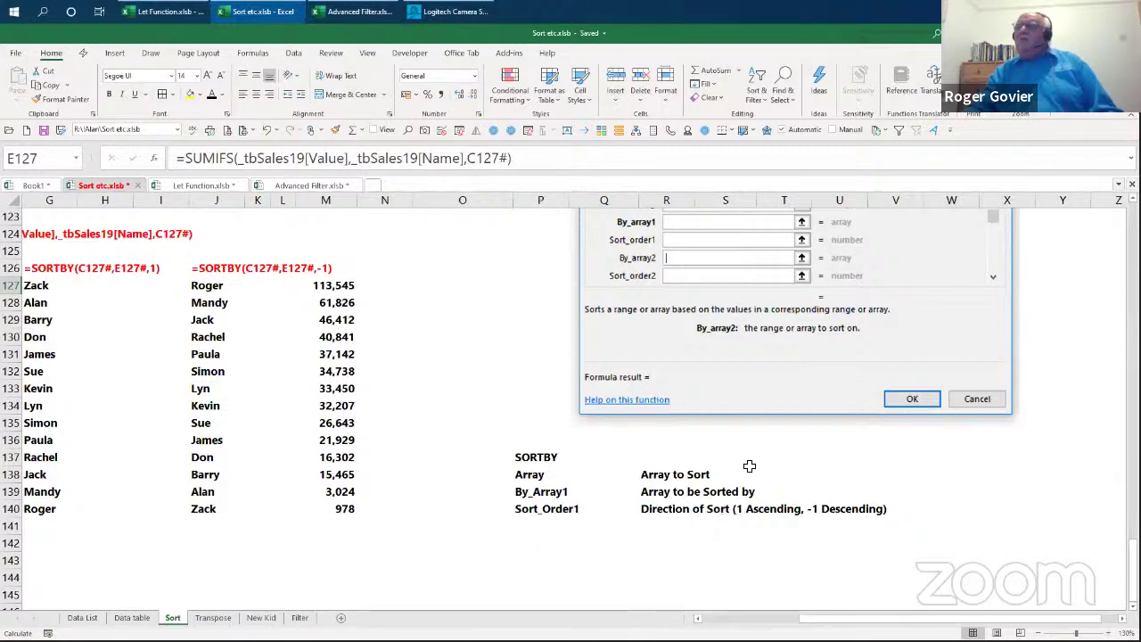
pyautogui.scroll(3, 749, 465)
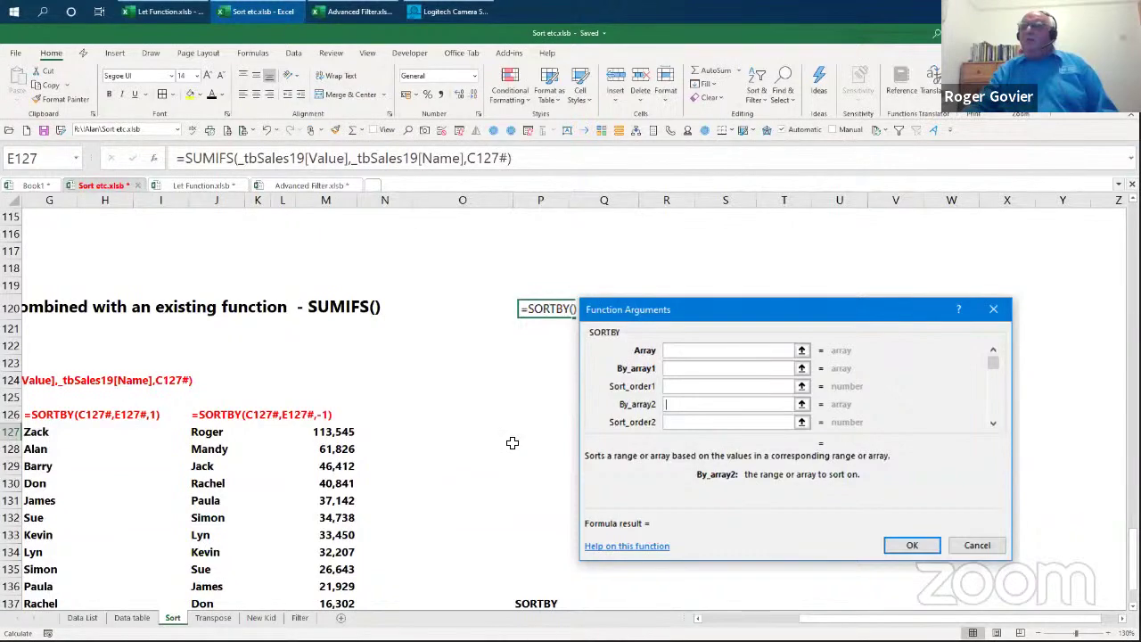
pyautogui.click(439, 455)
pyautogui.scroll(-5, 452, 434)
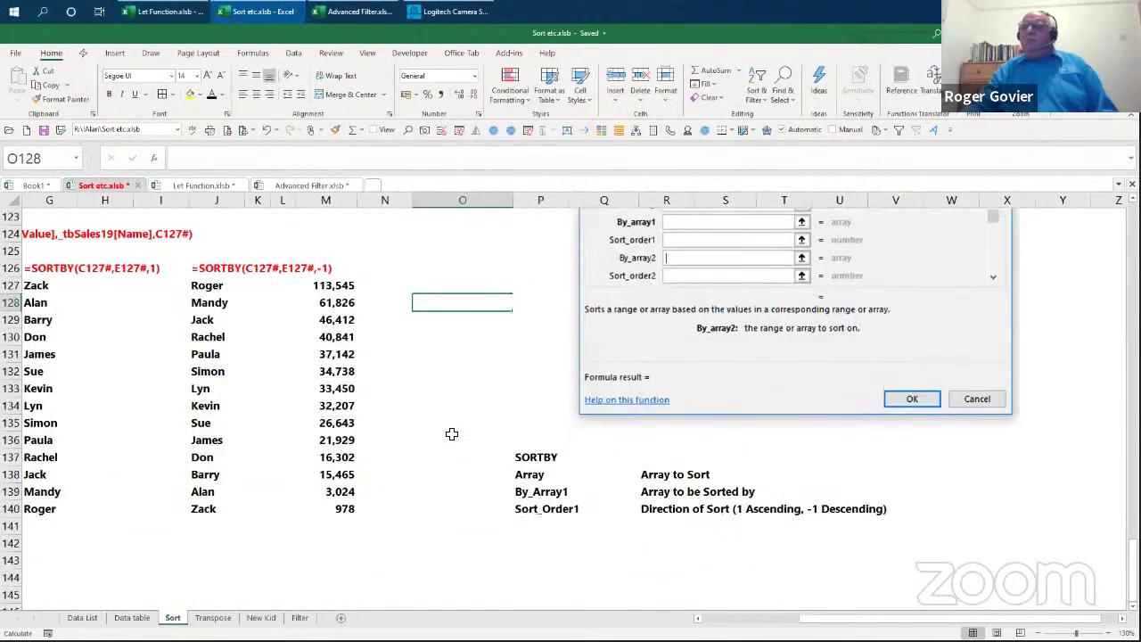
pyautogui.scroll(8, 452, 434)
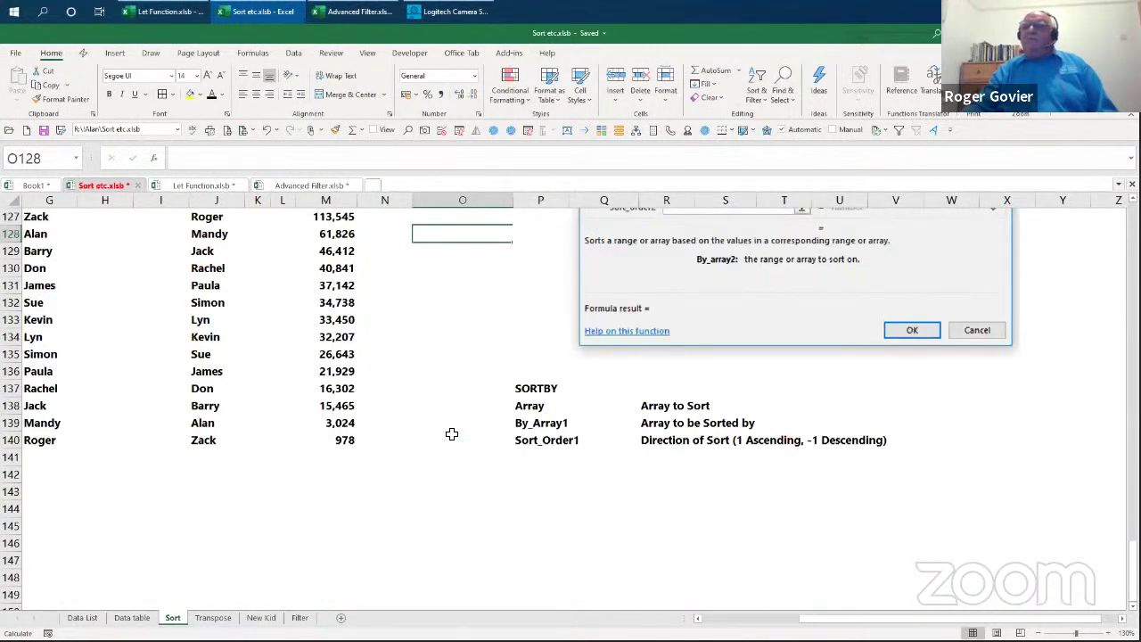
pyautogui.scroll(4, 452, 434)
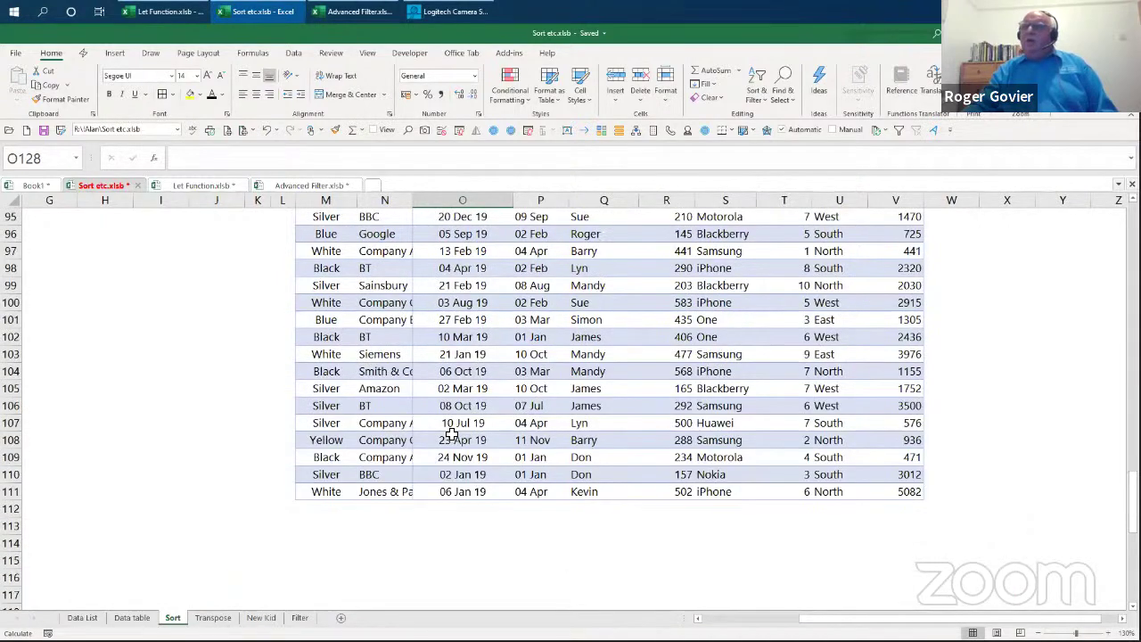
pyautogui.scroll(3, 452, 434)
pyautogui.scroll(-7, 452, 434)
pyautogui.scroll(-4, 452, 434)
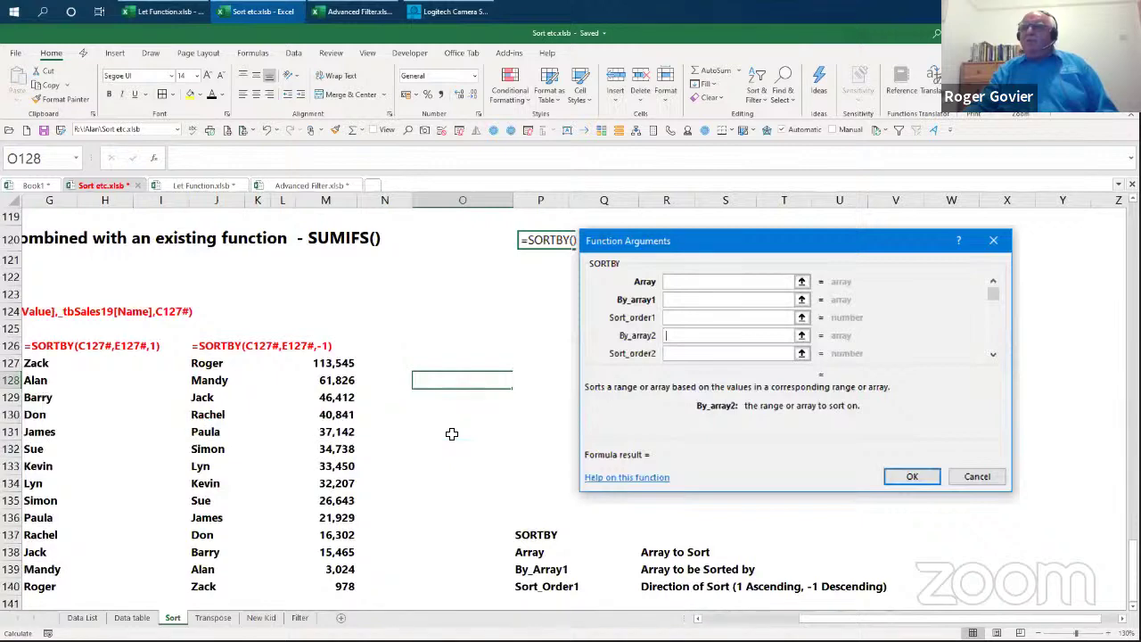
pyautogui.scroll(-3, 452, 434)
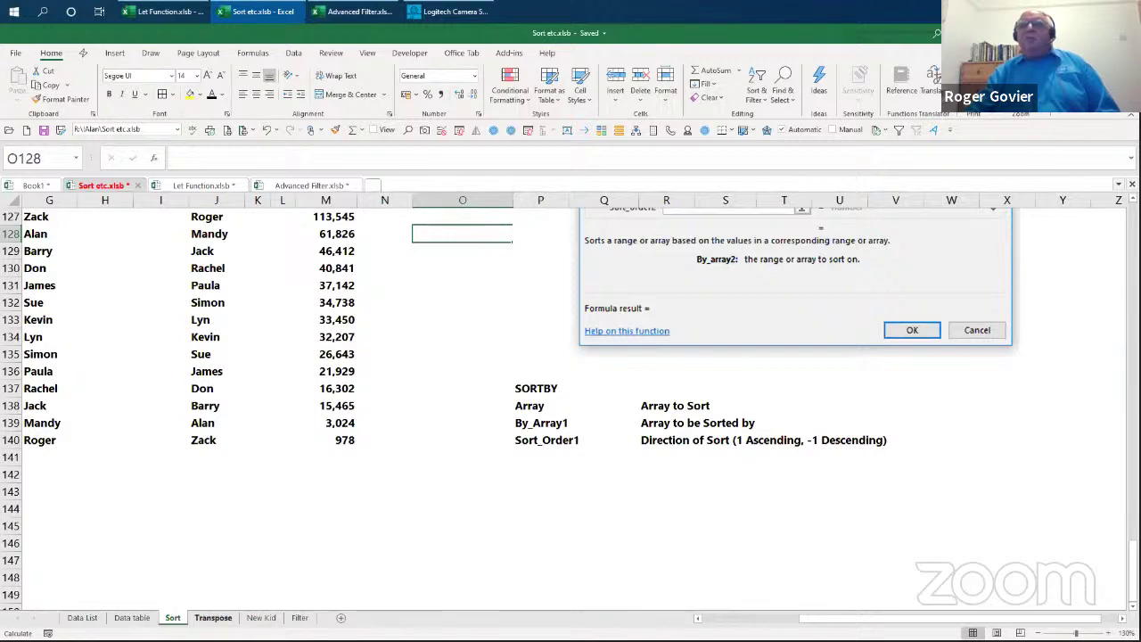
# Step: Cancel the unfinished SORTBY entry and switch to the Transpose sheet
pyautogui.press('Escape')
pyautogui.click(214, 617)
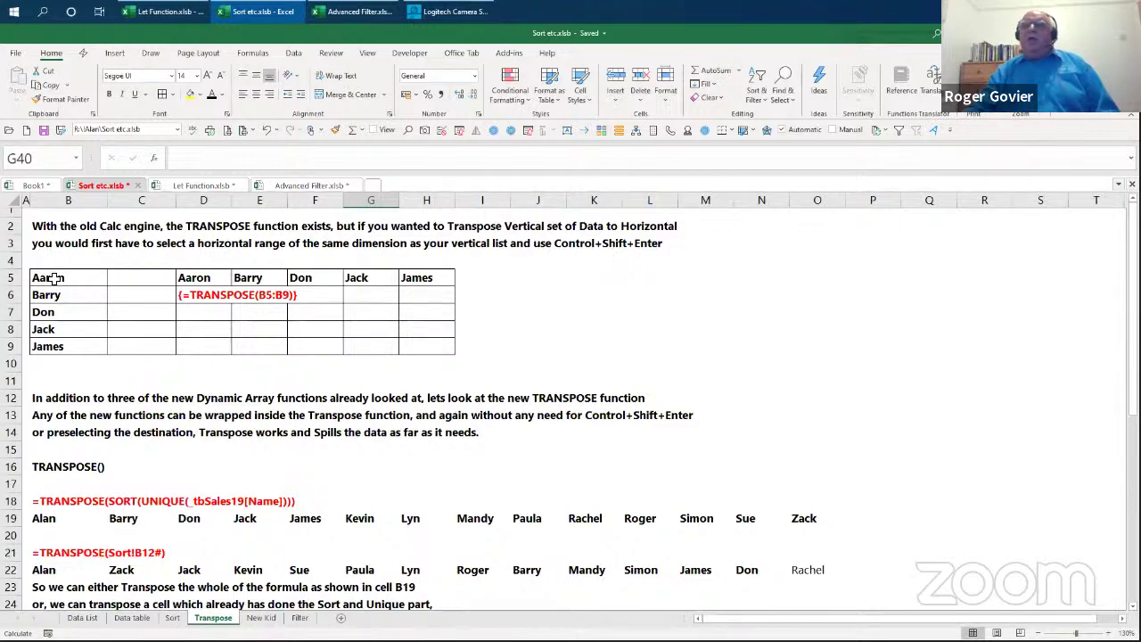
pyautogui.moveTo(52, 280); pyautogui.dragTo(49, 349)
pyautogui.click(183, 279)
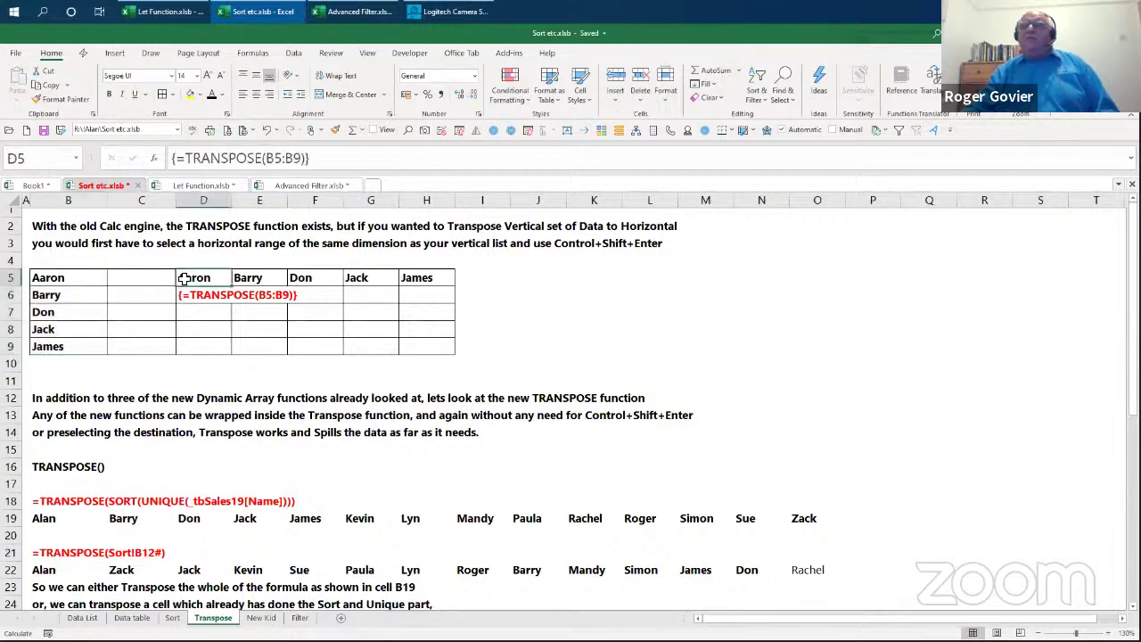
pyautogui.moveTo(188, 284); pyautogui.dragTo(416, 277)
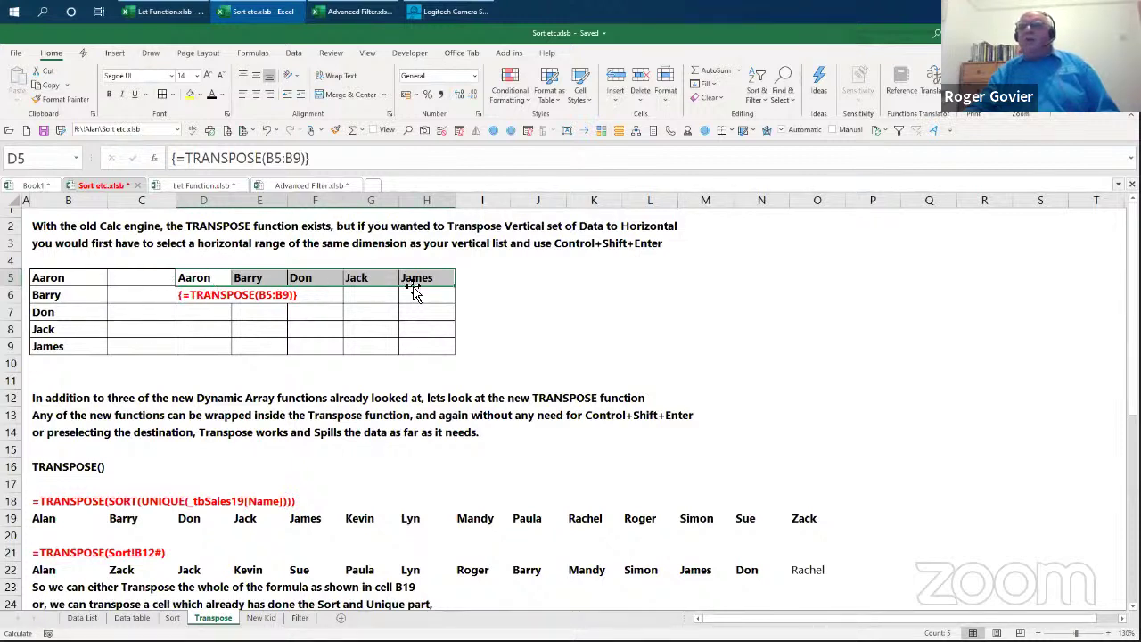
# Step: Replace Don with Roger in cell B7 of the vertical name list
pyautogui.click(53, 315)
pyautogui.write('R')
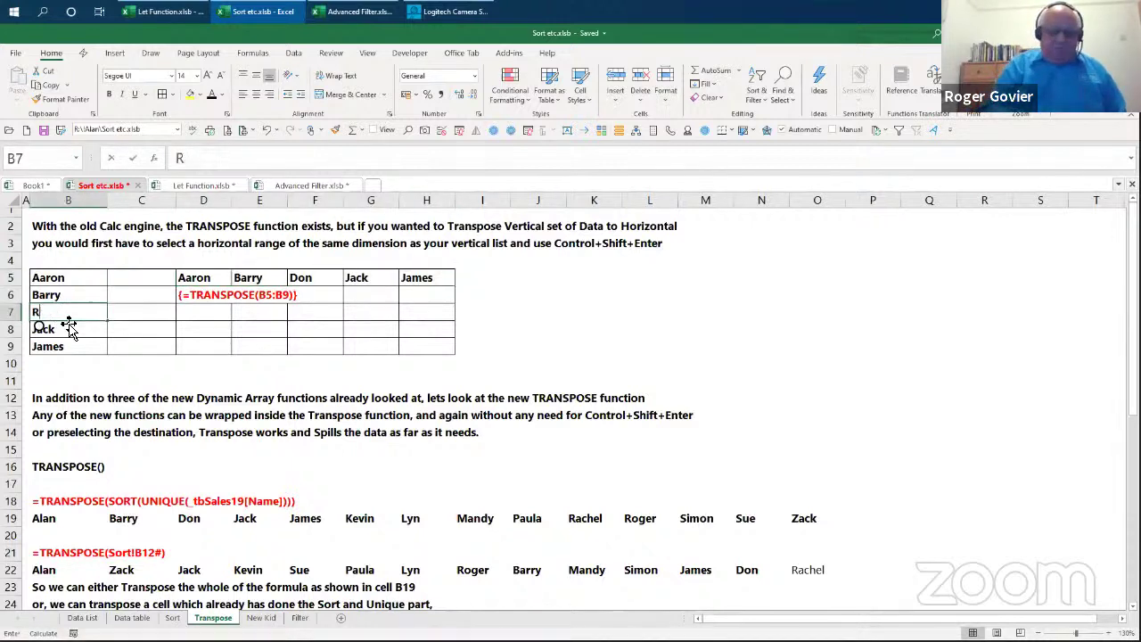
pyautogui.write('o')
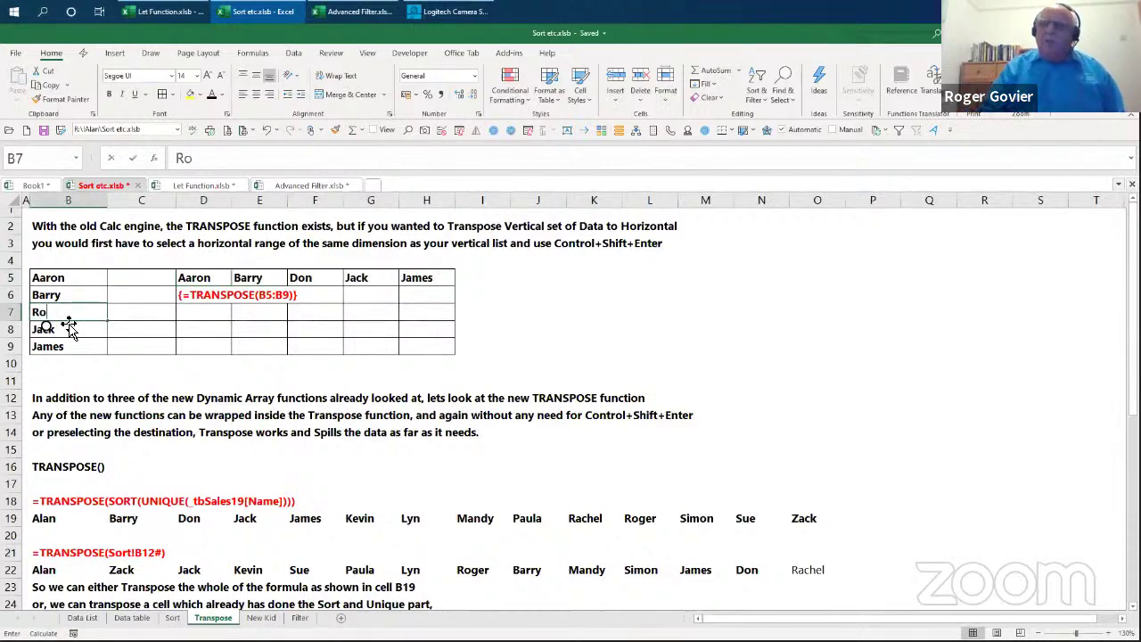
pyautogui.write('ger')
pyautogui.press('Left')
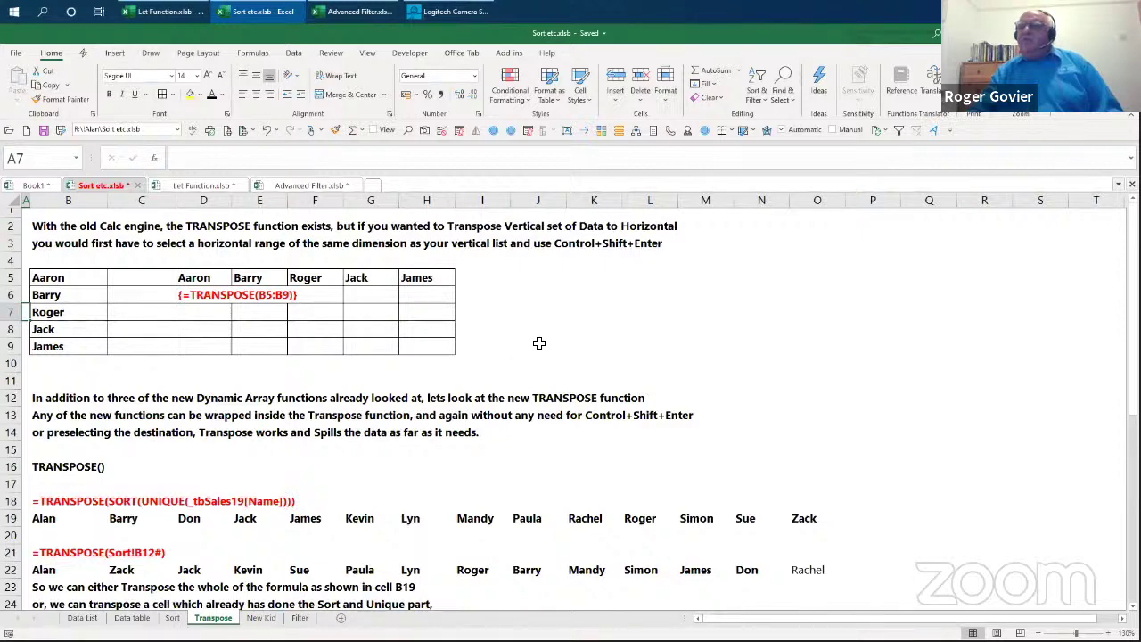
# Step: Scroll the Transpose sheet down to the empty names-by-product cross-tab in rows 25–47
pyautogui.scroll(-1, 539, 343)
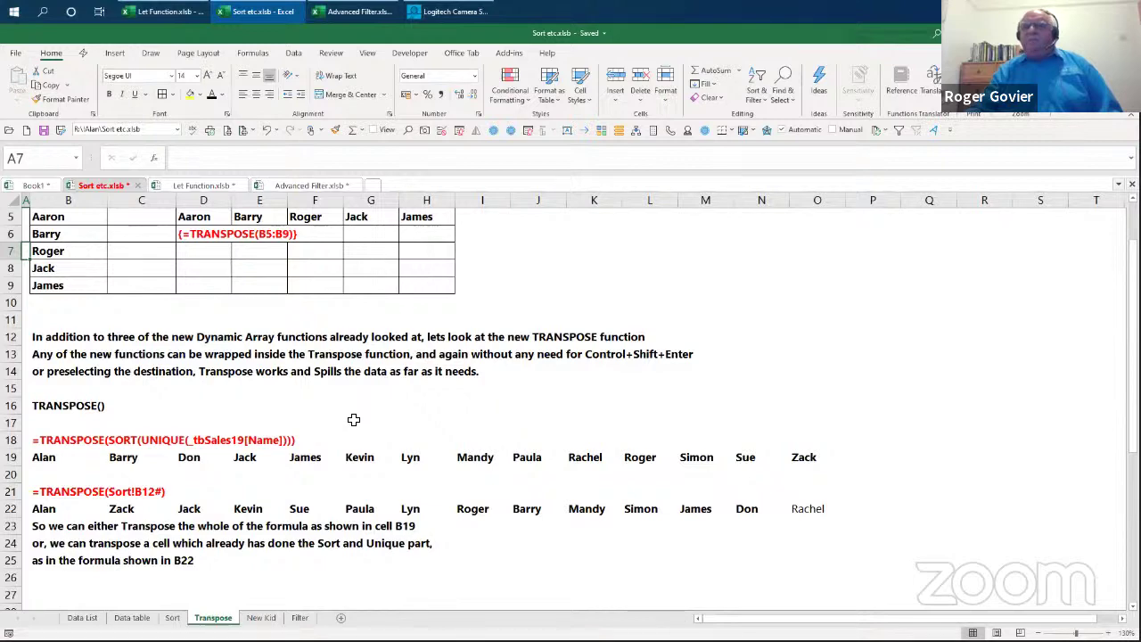
pyautogui.scroll(-2, 354, 371)
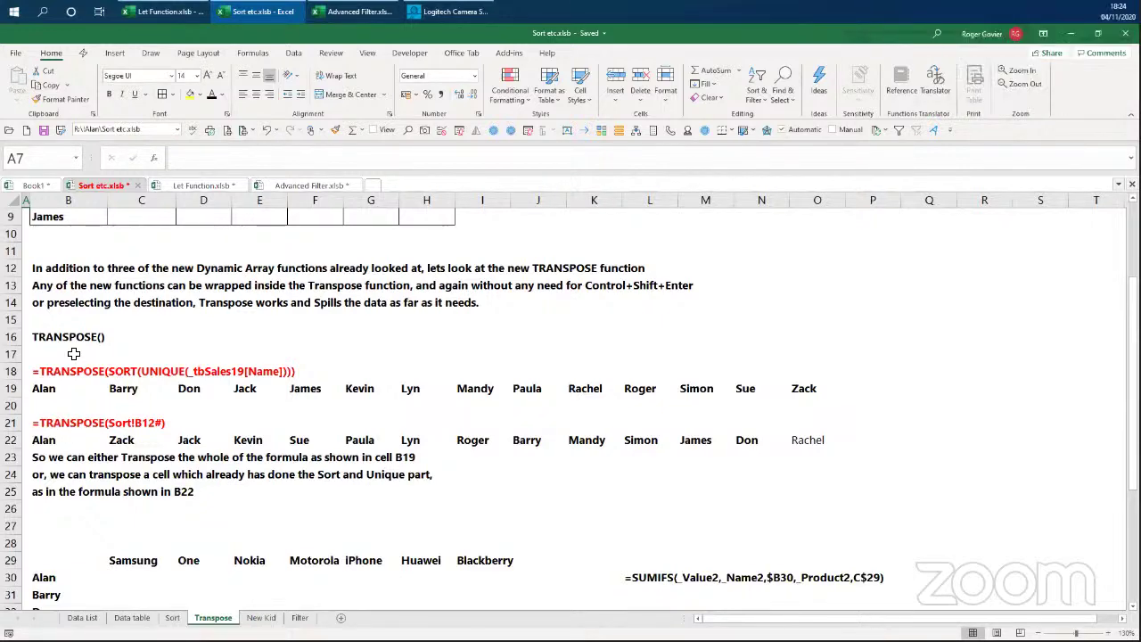
pyautogui.scroll(2, 74, 354)
pyautogui.scroll(-2, 81, 373)
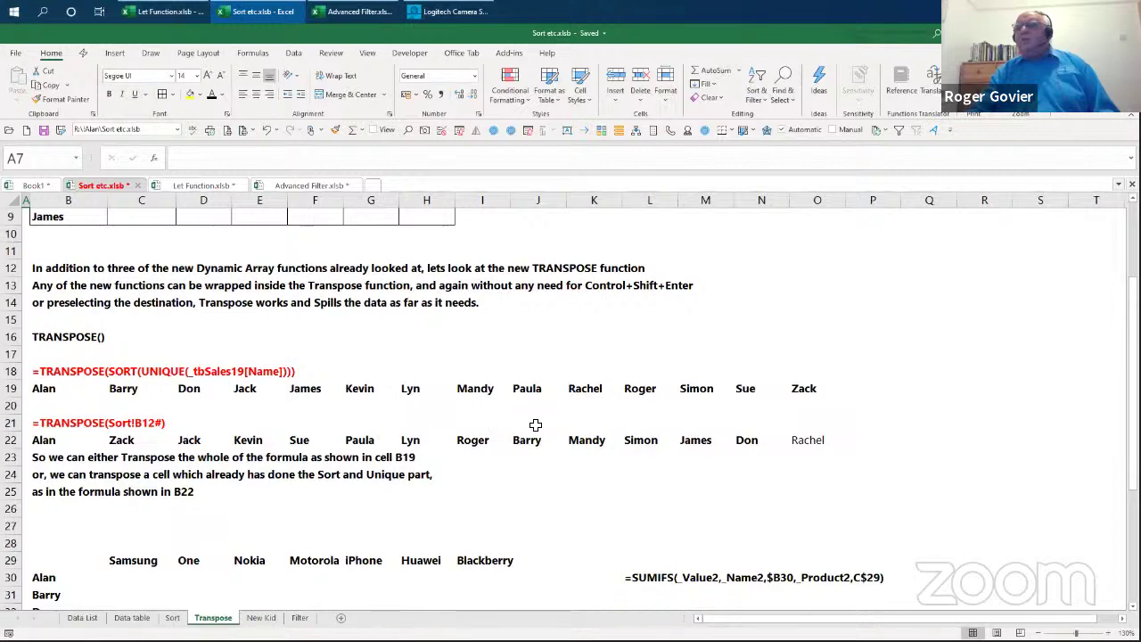
pyautogui.scroll(-2, 534, 424)
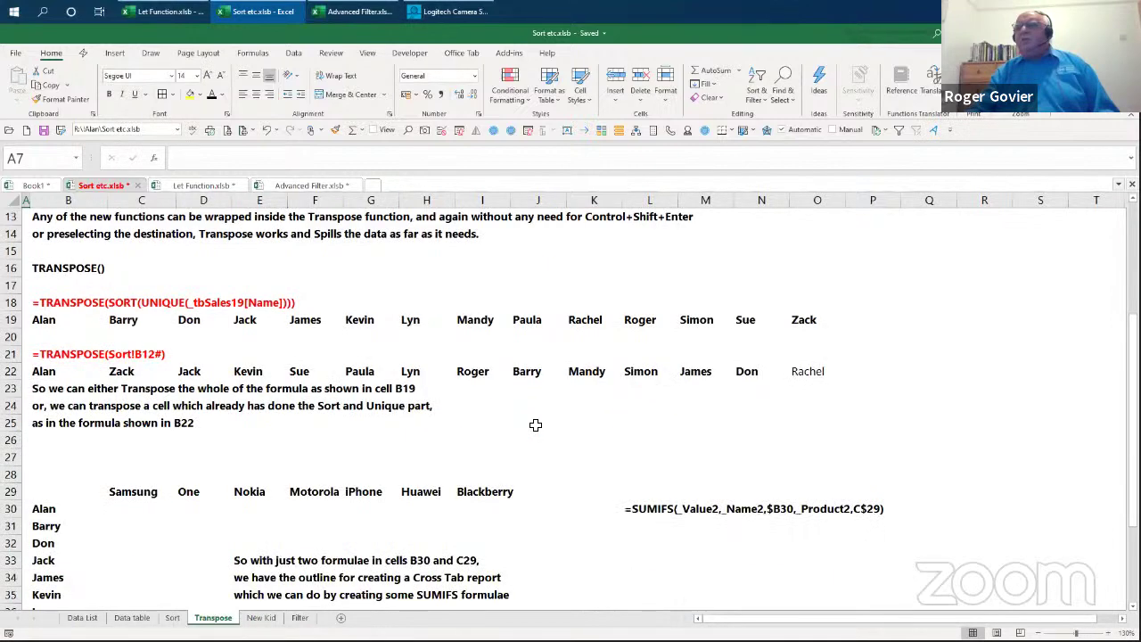
pyautogui.scroll(-6, 534, 424)
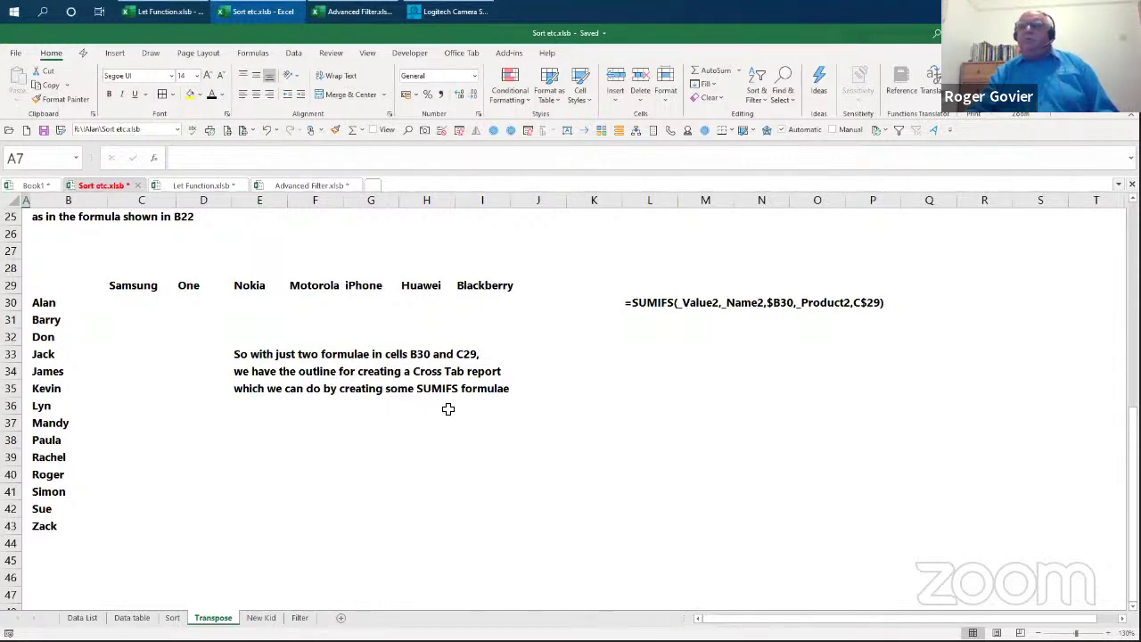
pyautogui.click(40, 303)
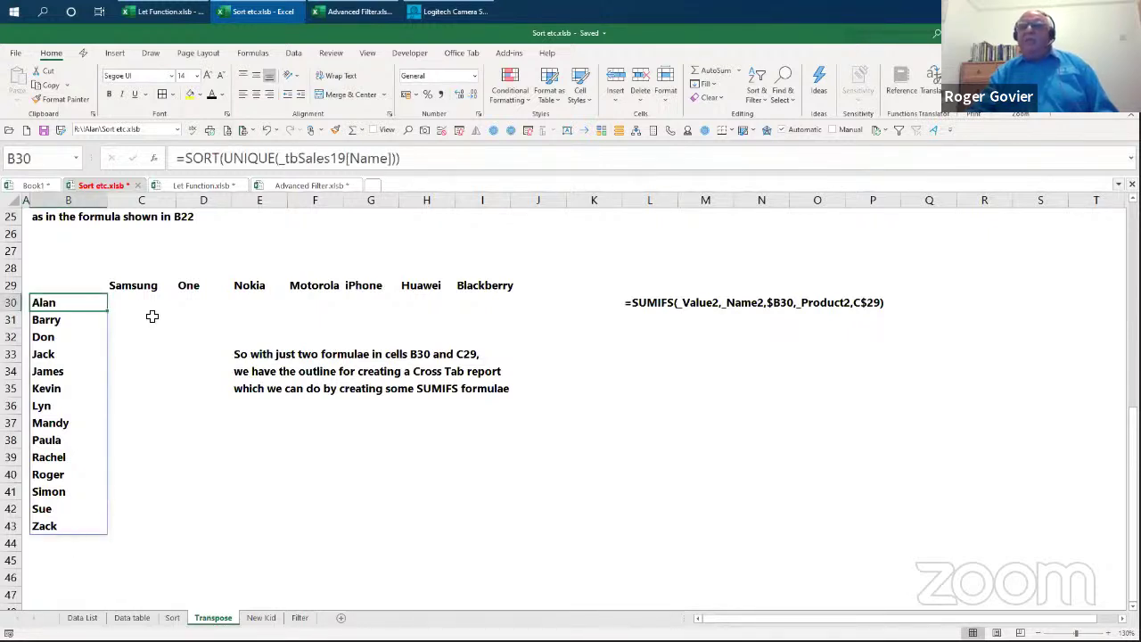
pyautogui.click(134, 286)
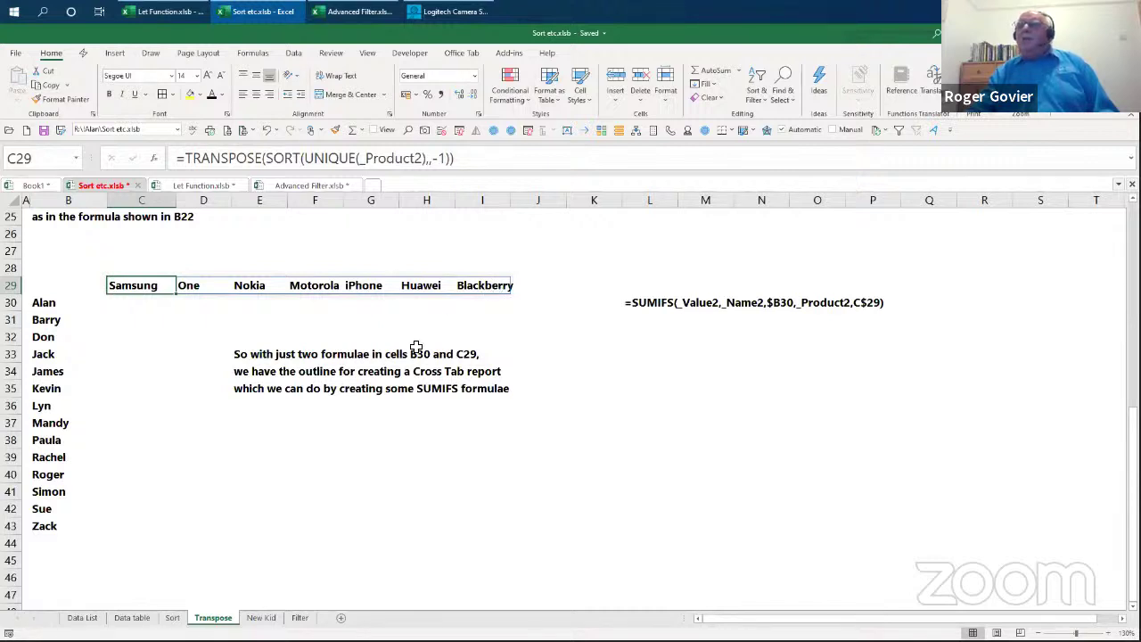
pyautogui.click(131, 308)
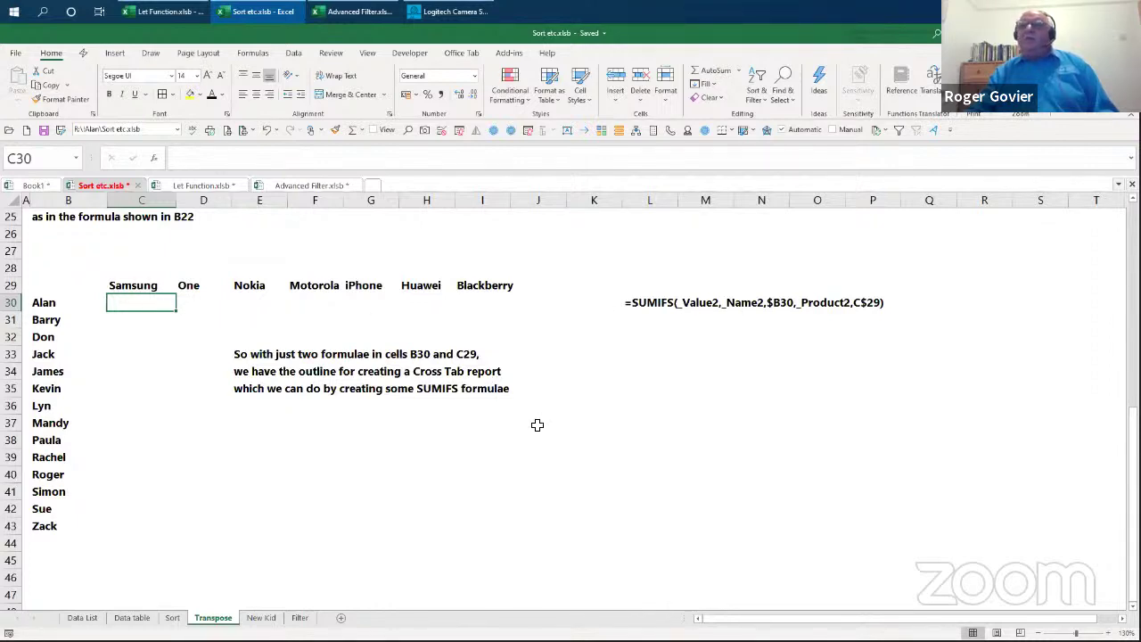
pyautogui.scroll(-3, 537, 426)
pyautogui.scroll(-3, 537, 426)
pyautogui.scroll(8, 538, 426)
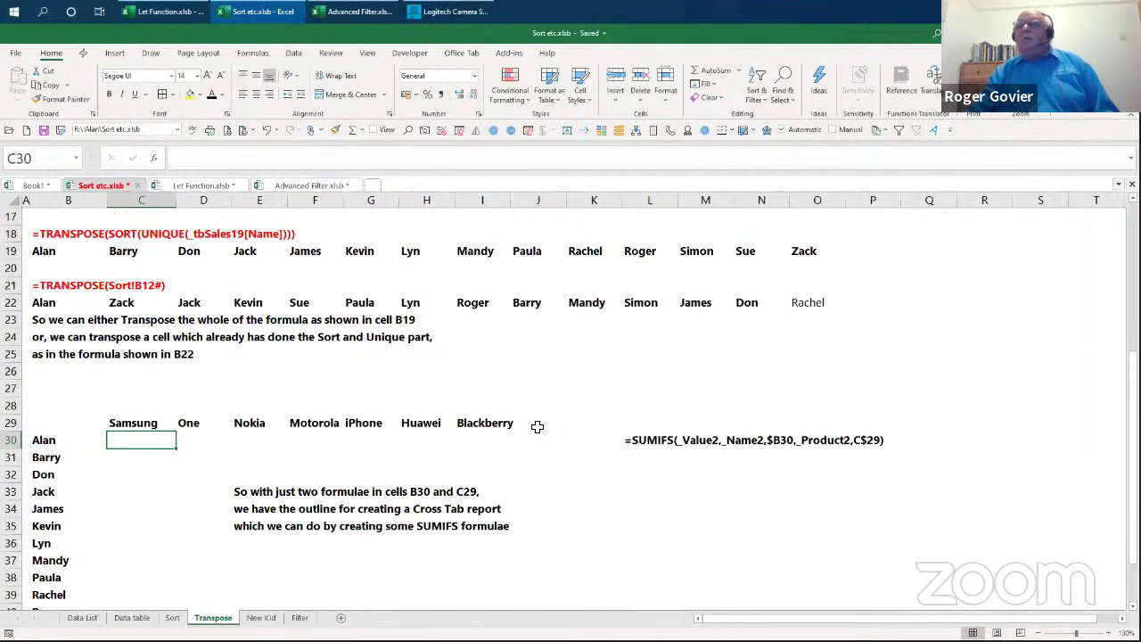
pyautogui.scroll(3, 537, 426)
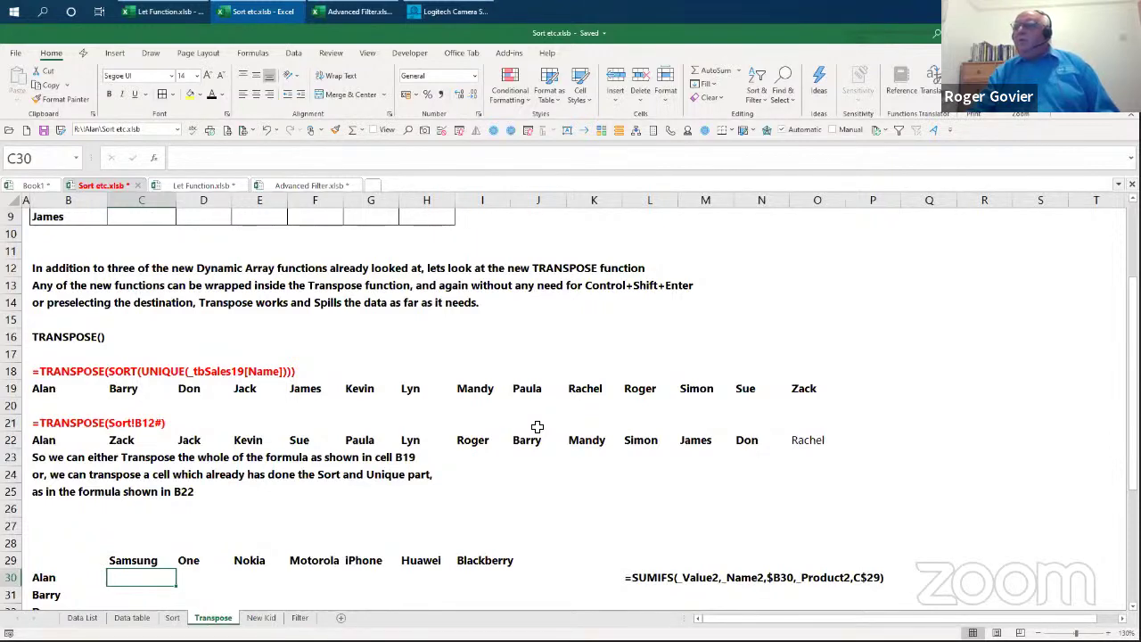
pyautogui.scroll(-1, 537, 426)
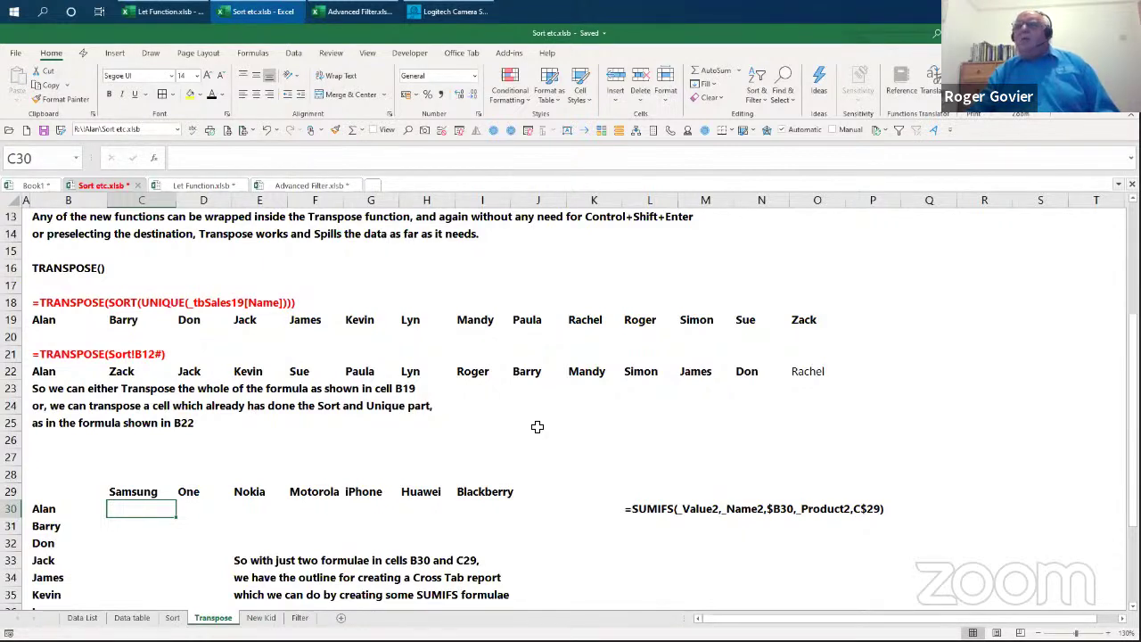
pyautogui.scroll(-1, 538, 426)
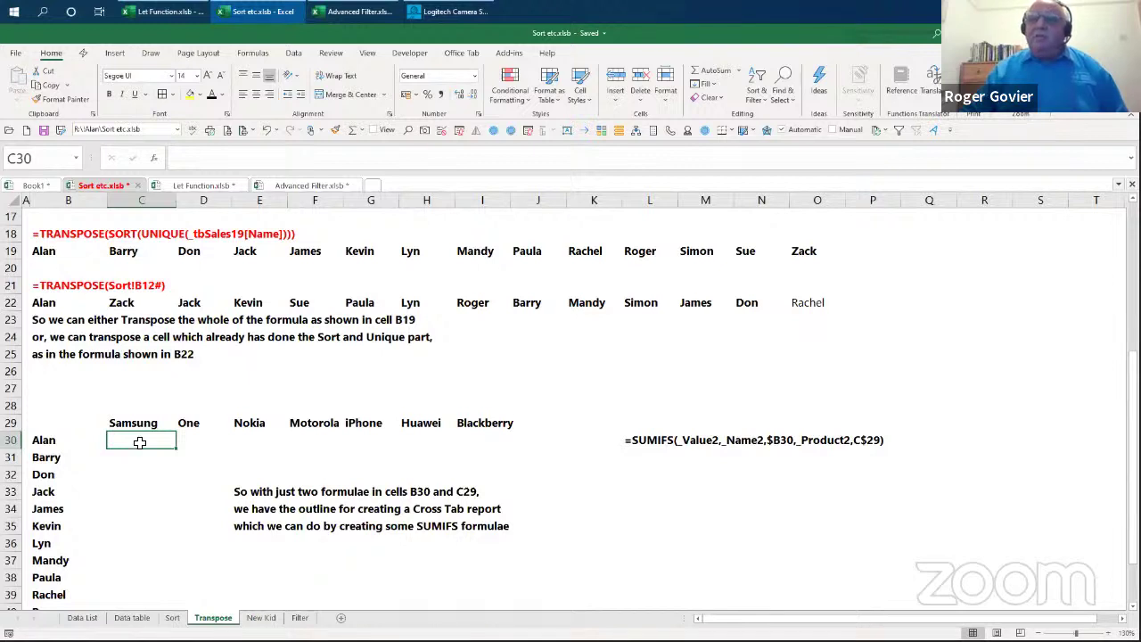
# Step: Enter =SUMIFS(_Value,_Name2,$B30,_Product2,C$29) in C30, correcting Name to _Name2
pyautogui.write('=su')
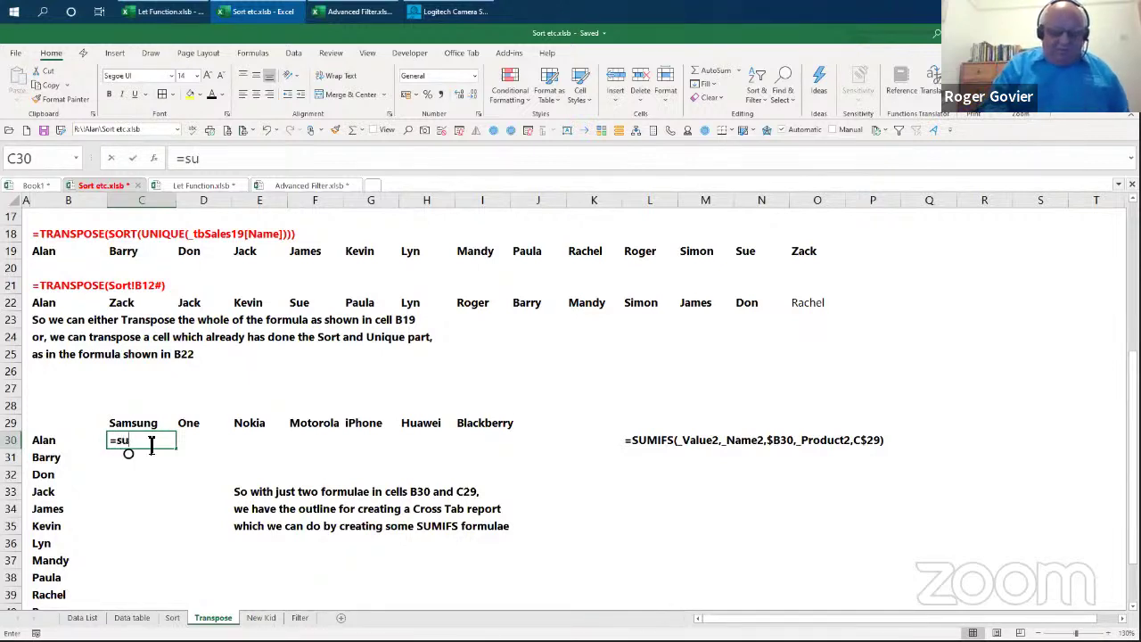
pyautogui.write('mifs')
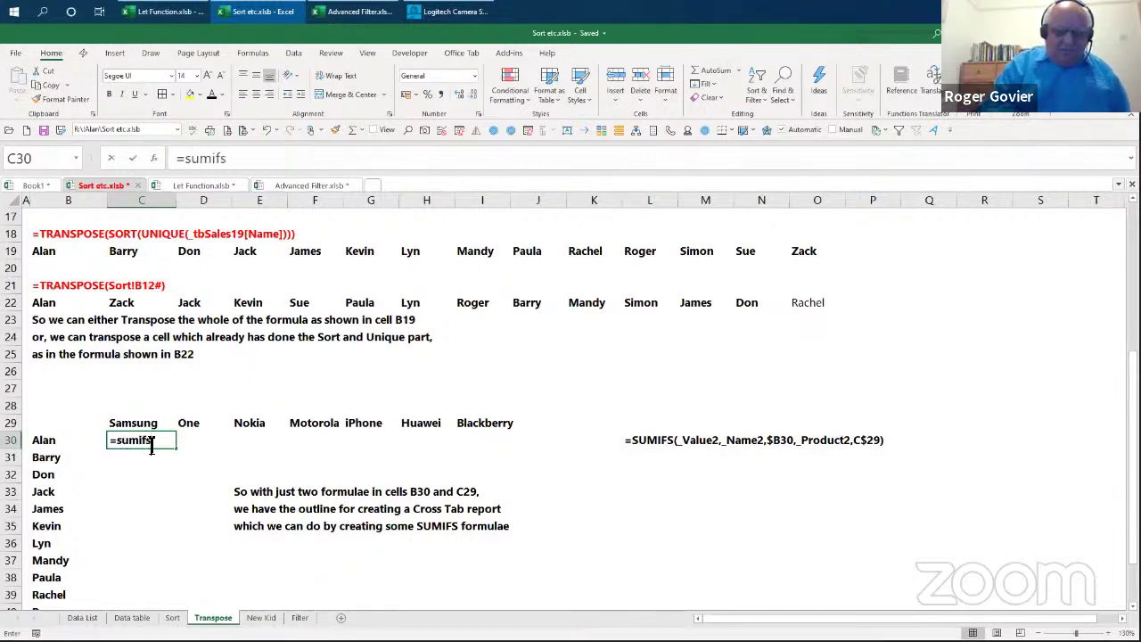
pyautogui.write('(_valu')
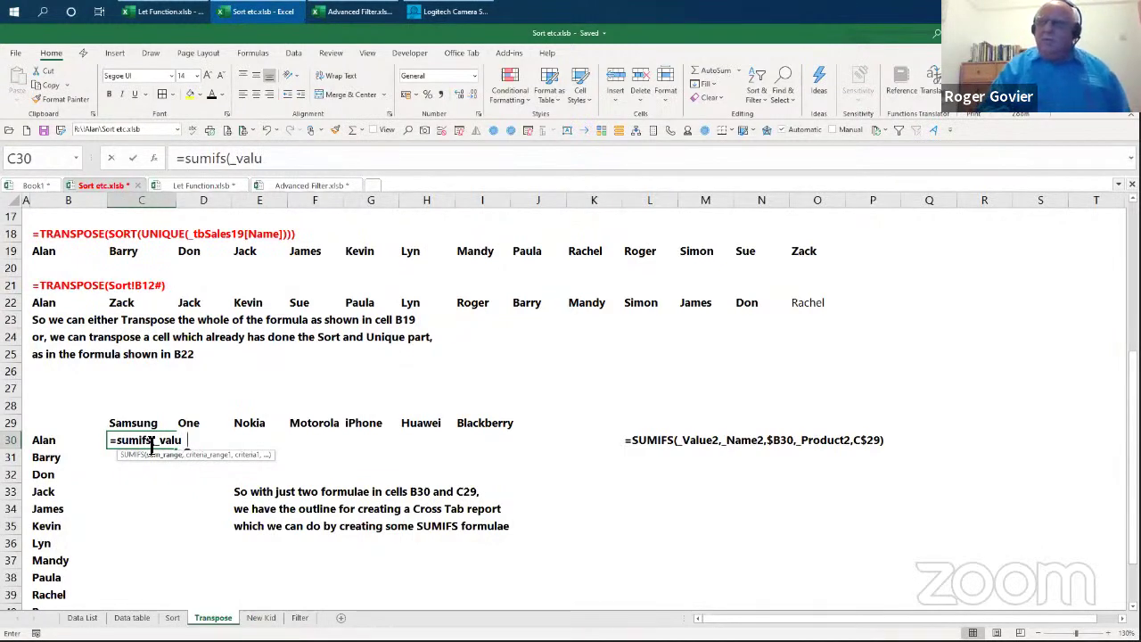
pyautogui.write('e')
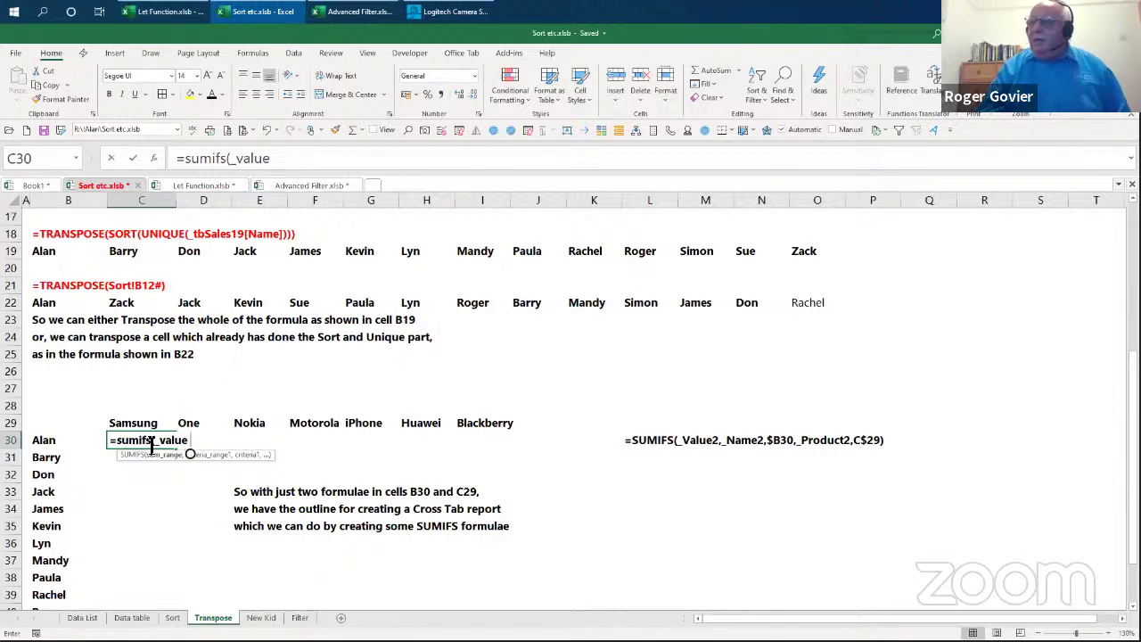
pyautogui.write(',Nam')
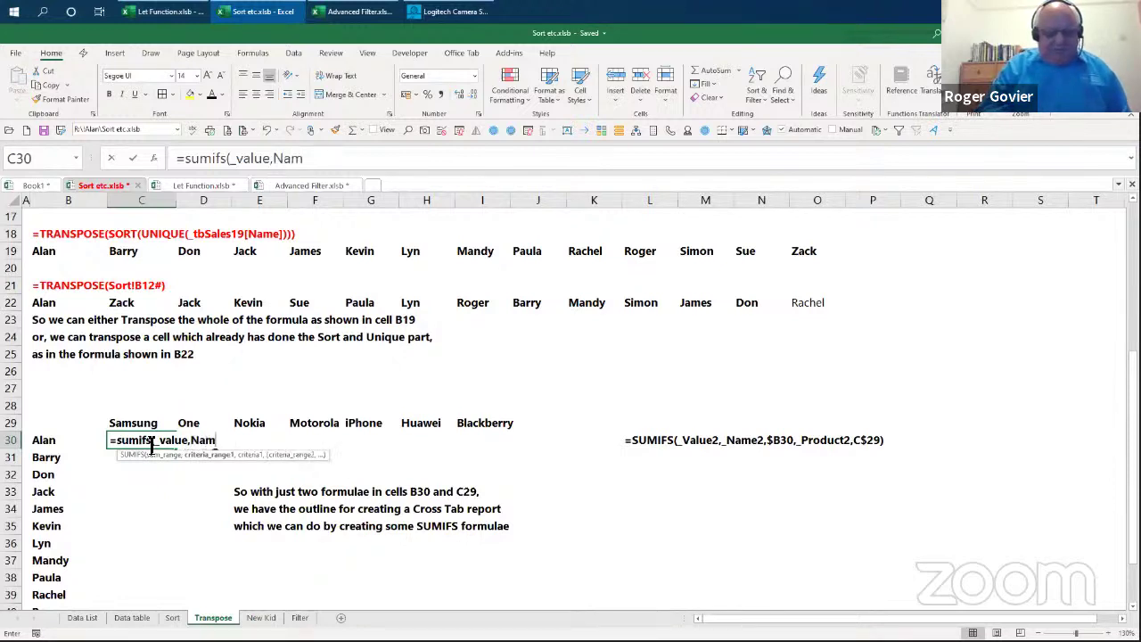
pyautogui.write('e,')
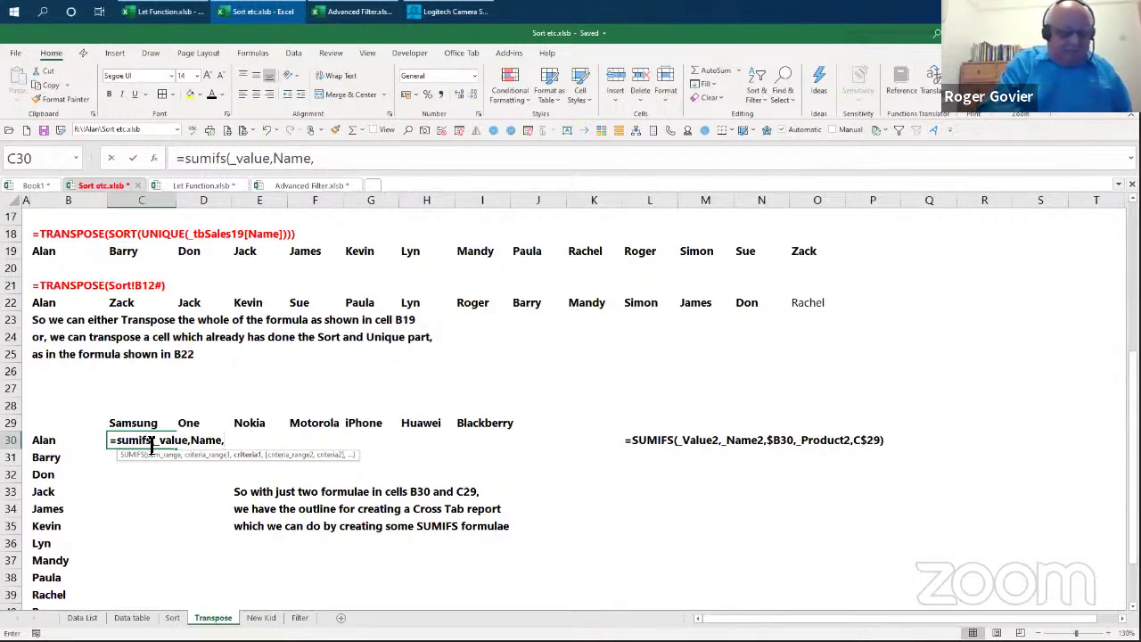
pyautogui.write('$B')
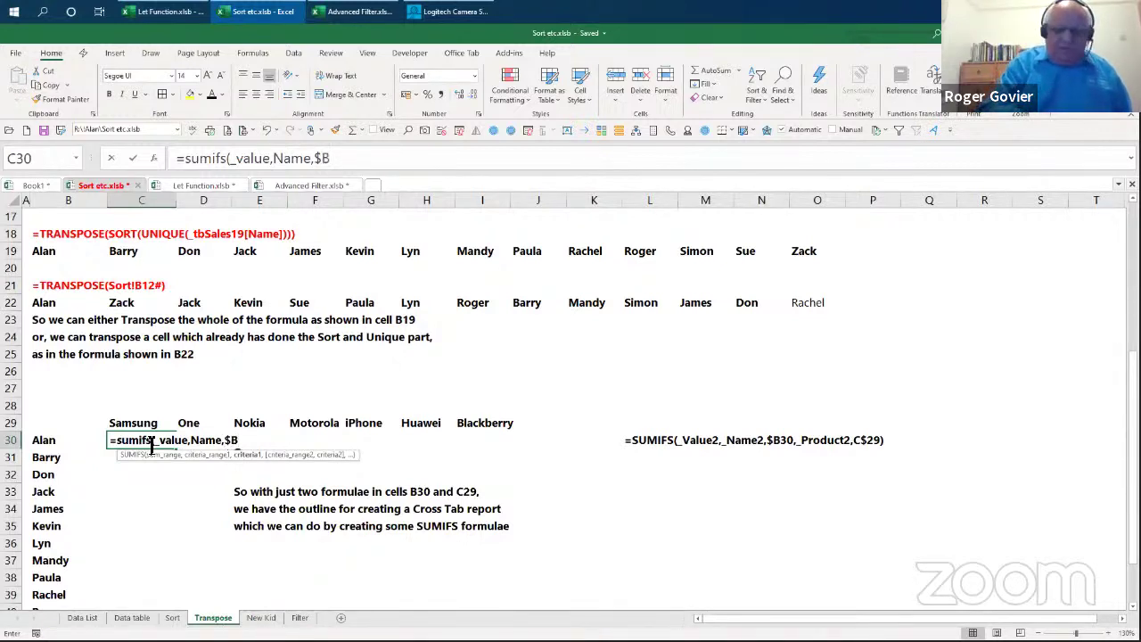
pyautogui.write('30')
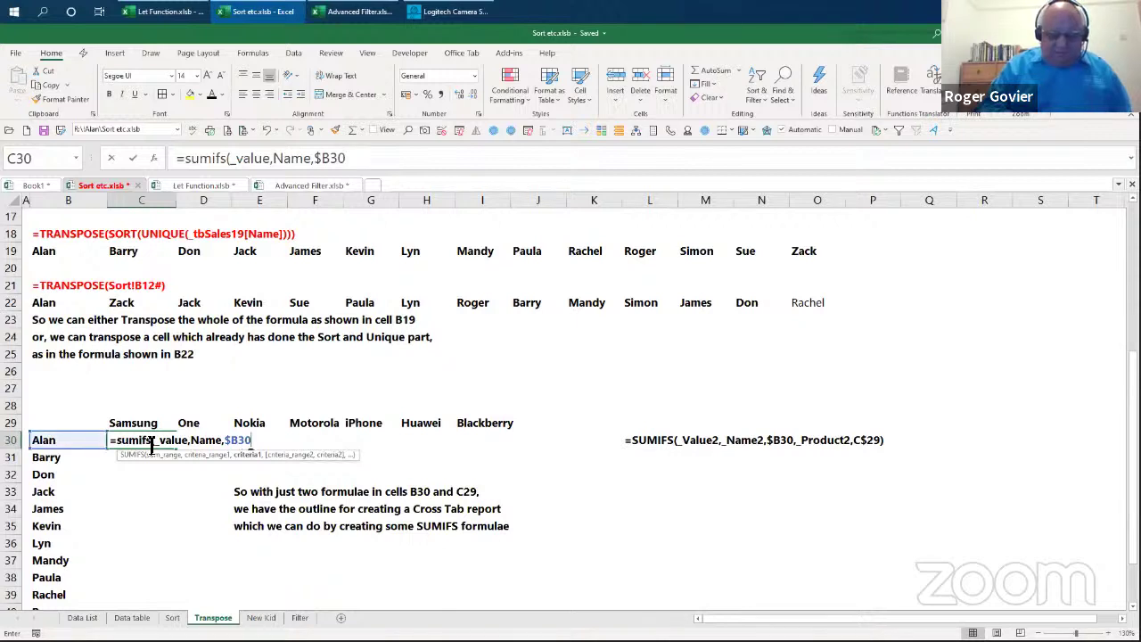
pyautogui.write(',')
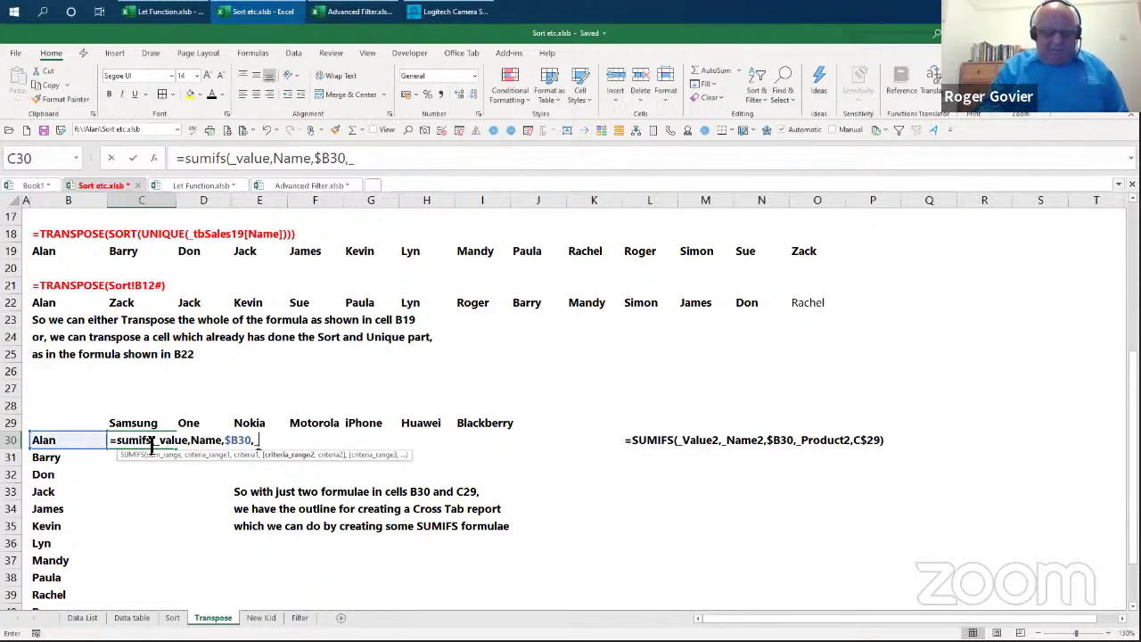
pyautogui.write('_Product')
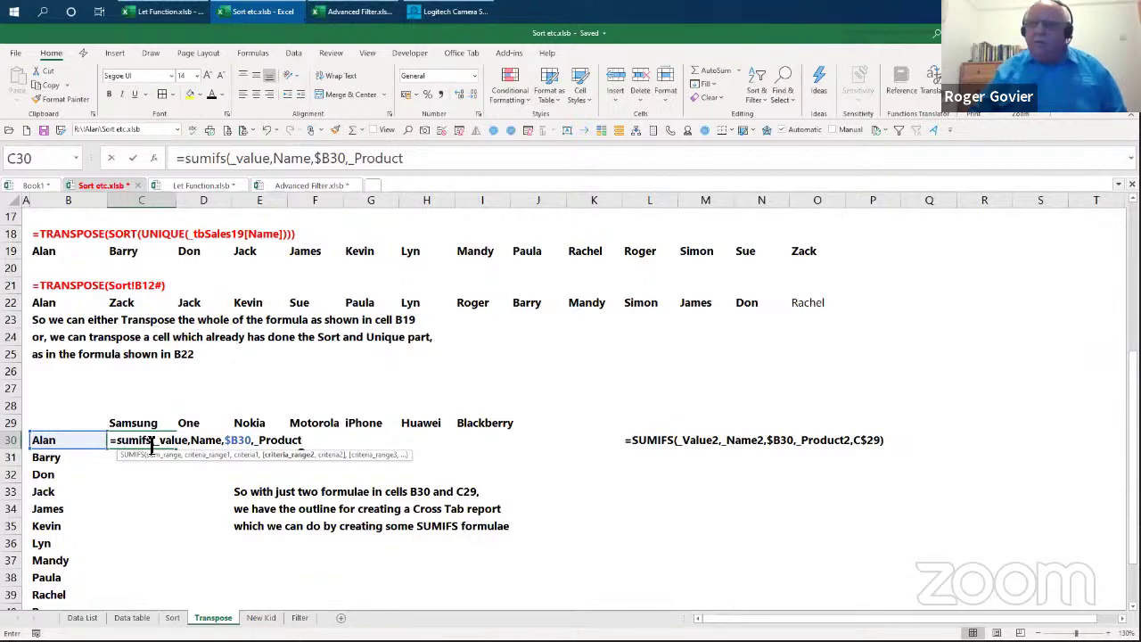
pyautogui.write('2')
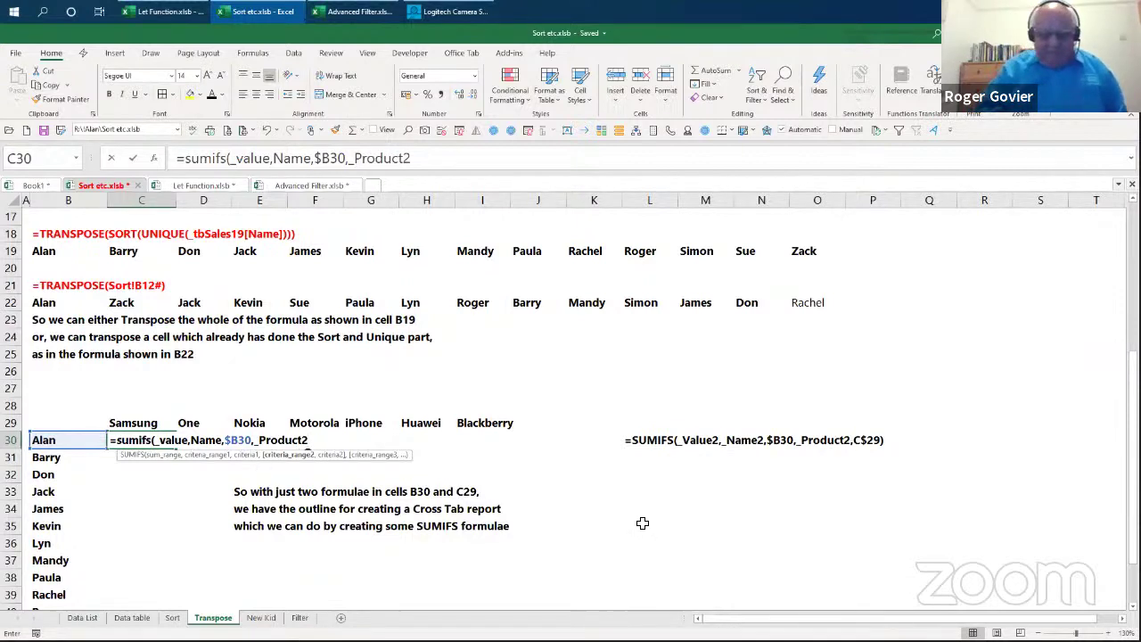
pyautogui.write(',')
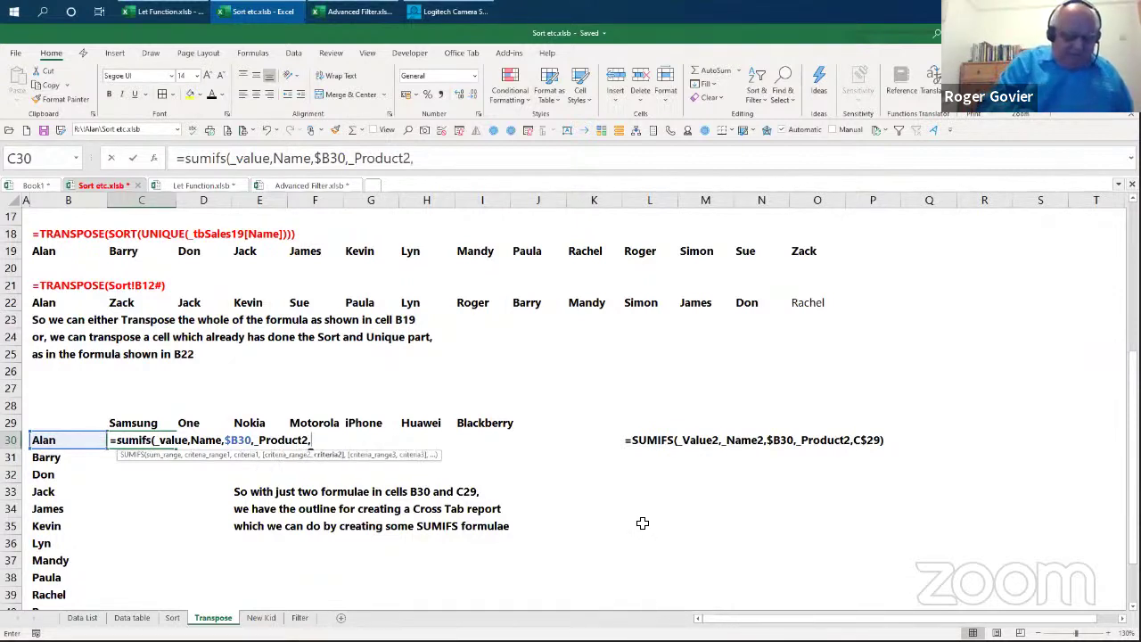
pyautogui.write('C$')
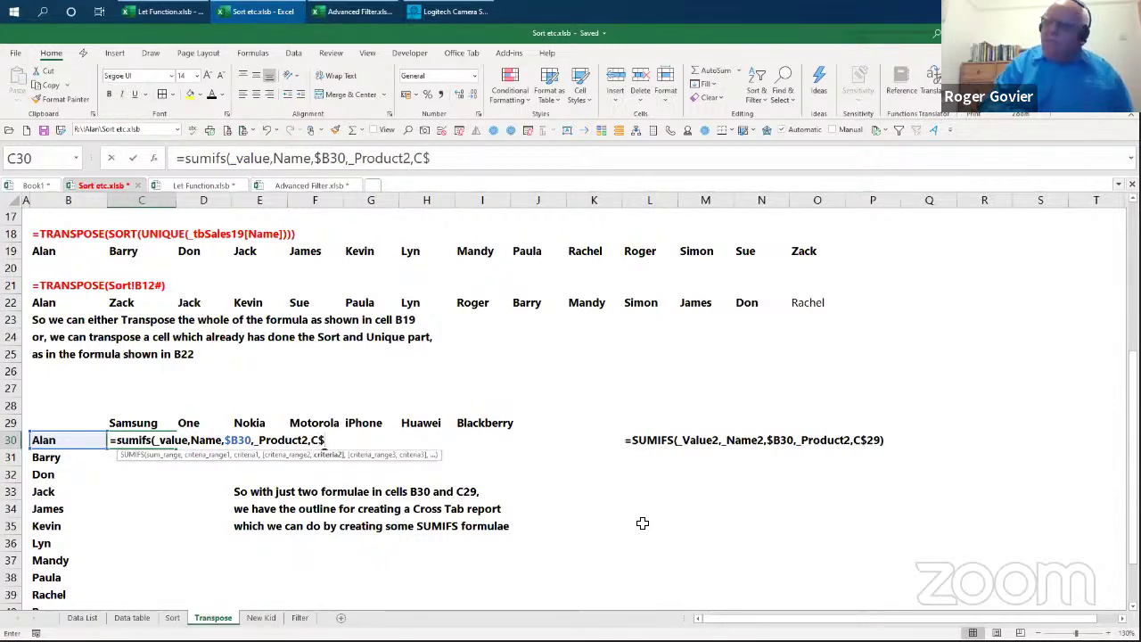
pyautogui.write('29)')
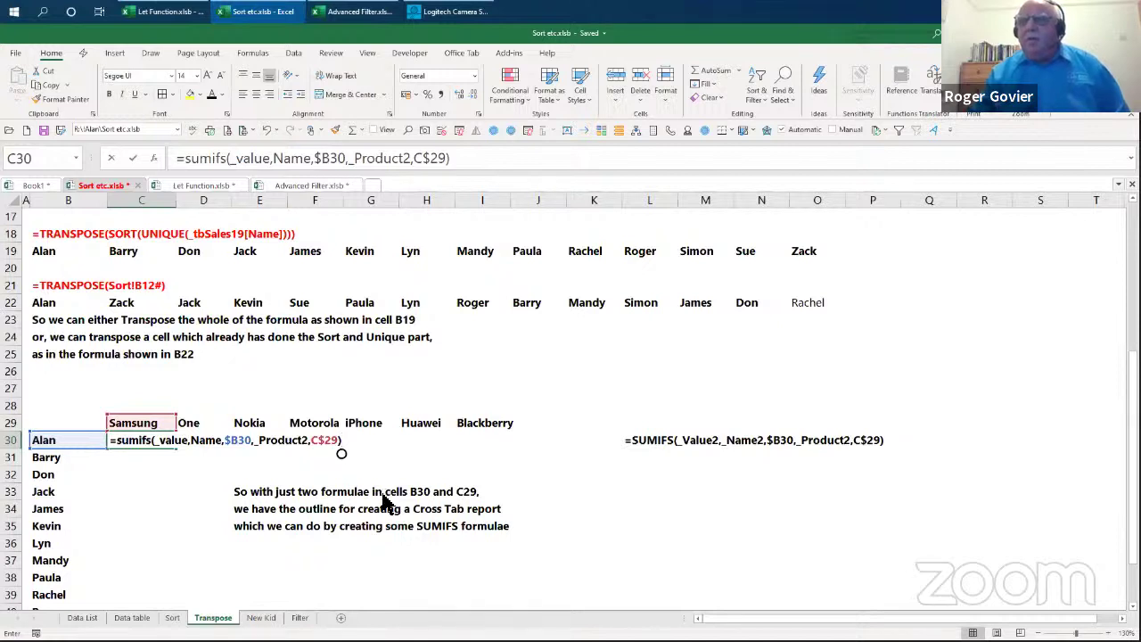
pyautogui.click(224, 441)
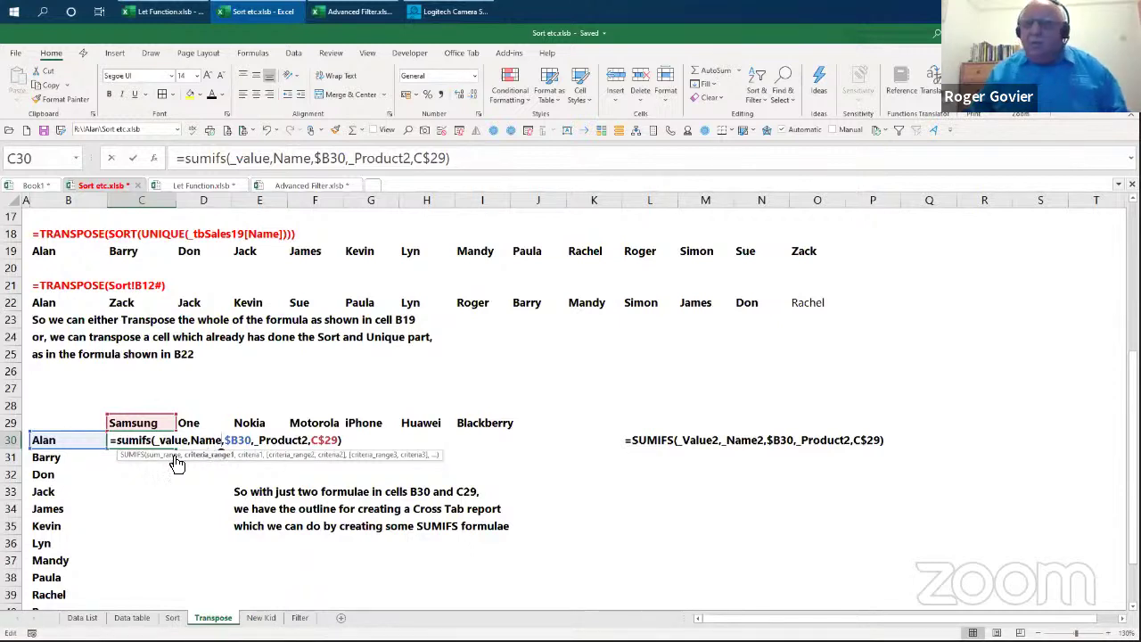
pyautogui.write('2')
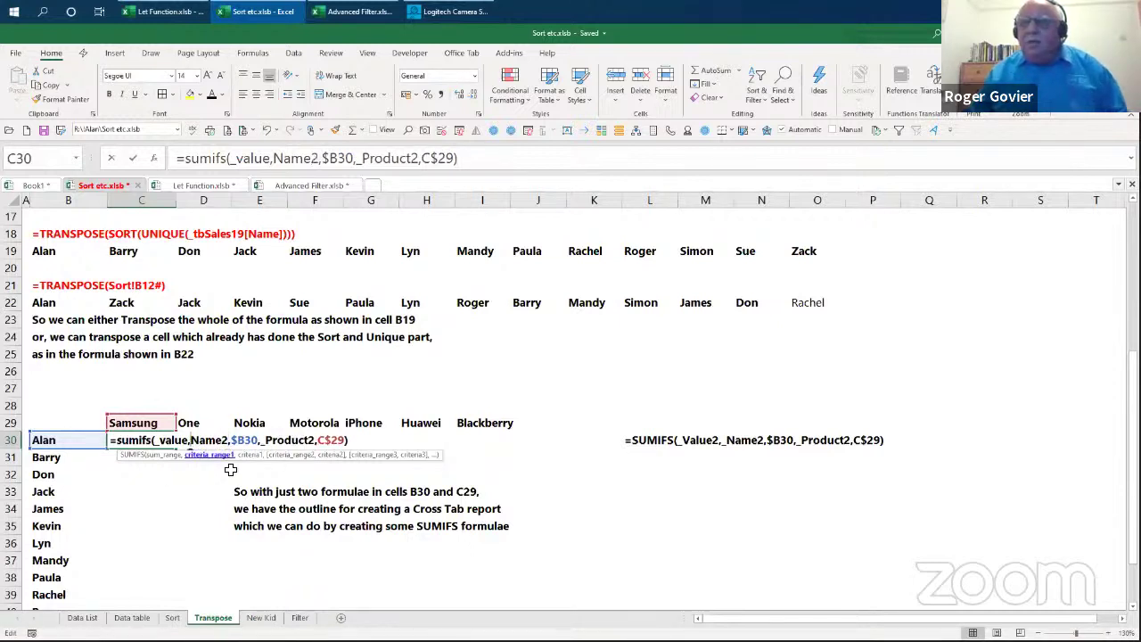
pyautogui.write('_')
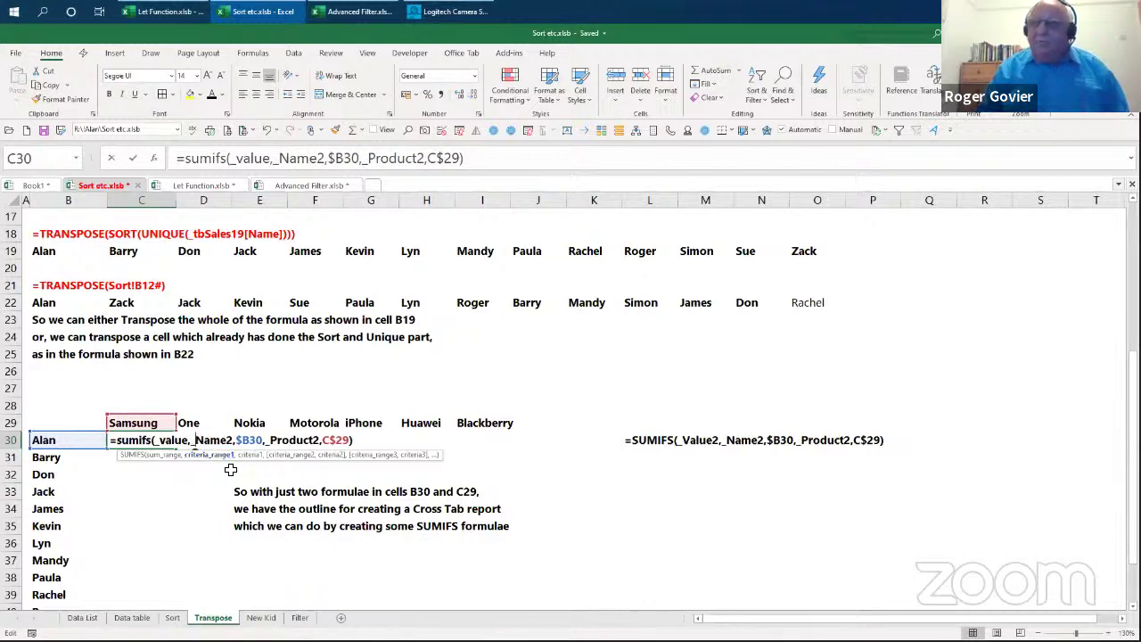
pyautogui.hotkey('shift', 'Tab')
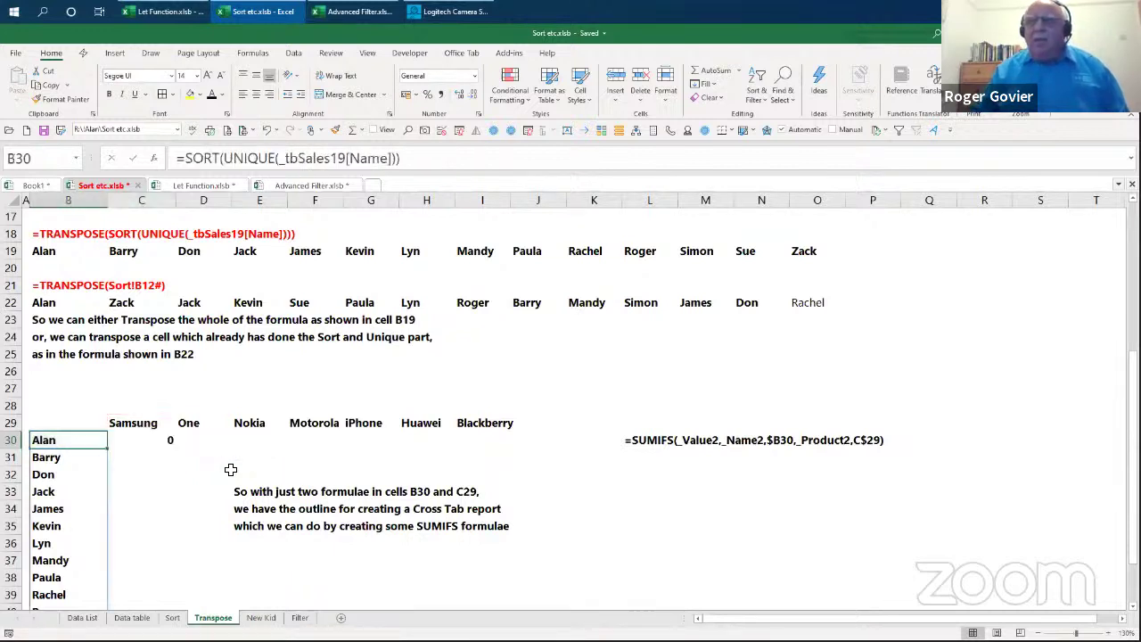
# Step: Fill the C30 SUMIFS formula down to row 43 and across to column I
pyautogui.click(141, 436)
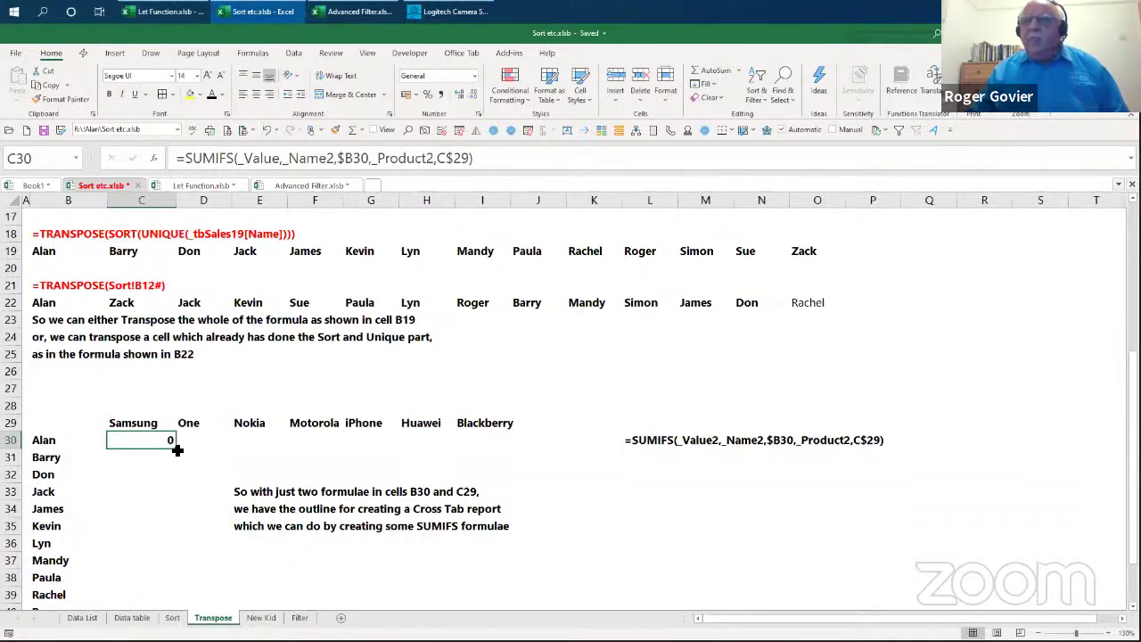
pyautogui.moveTo(180, 451); pyautogui.dragTo(182, 621)
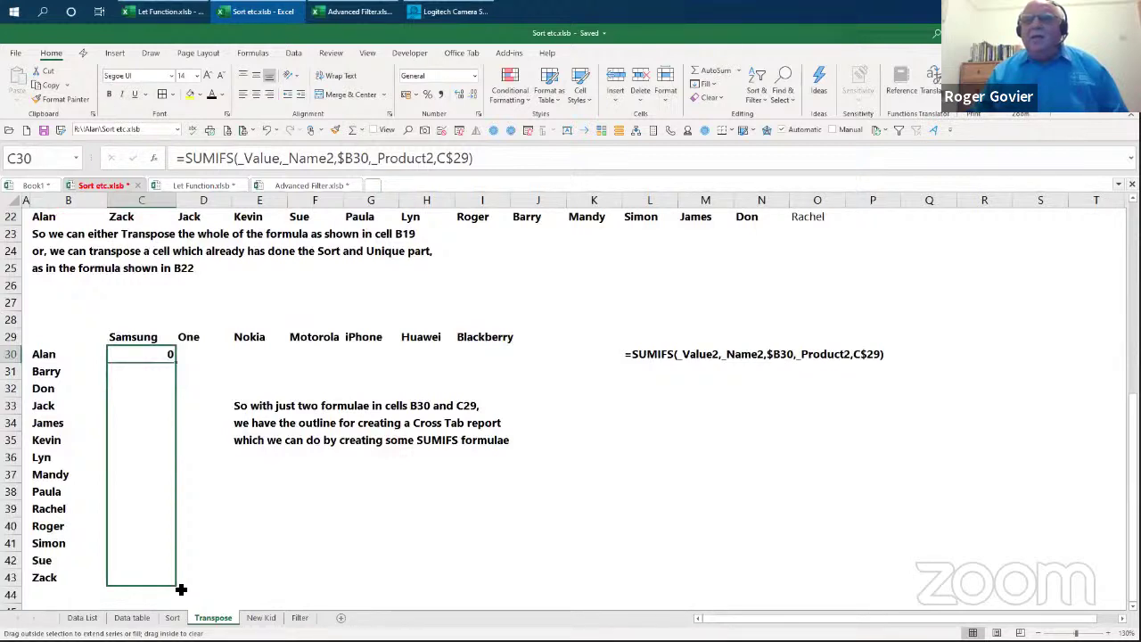
pyautogui.moveTo(181, 589); pyautogui.dragTo(181, 589)
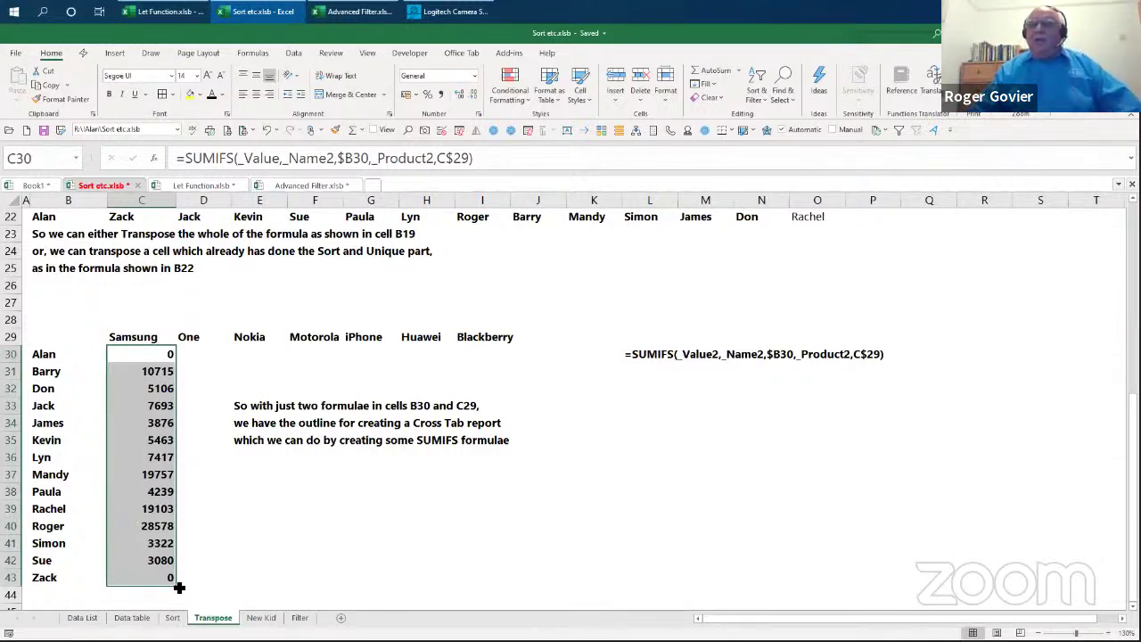
pyautogui.moveTo(179, 587); pyautogui.dragTo(404, 529)
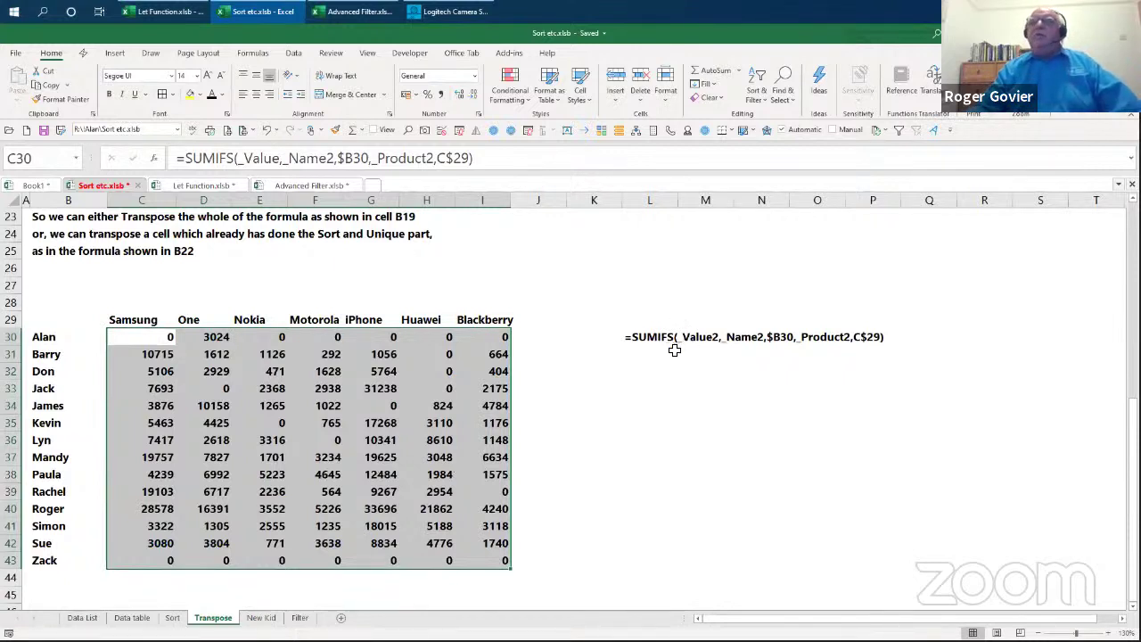
# Step: Check in Name Manager that _Value2 refers to =_tbSales19[Value]
pyautogui.click(253, 55)
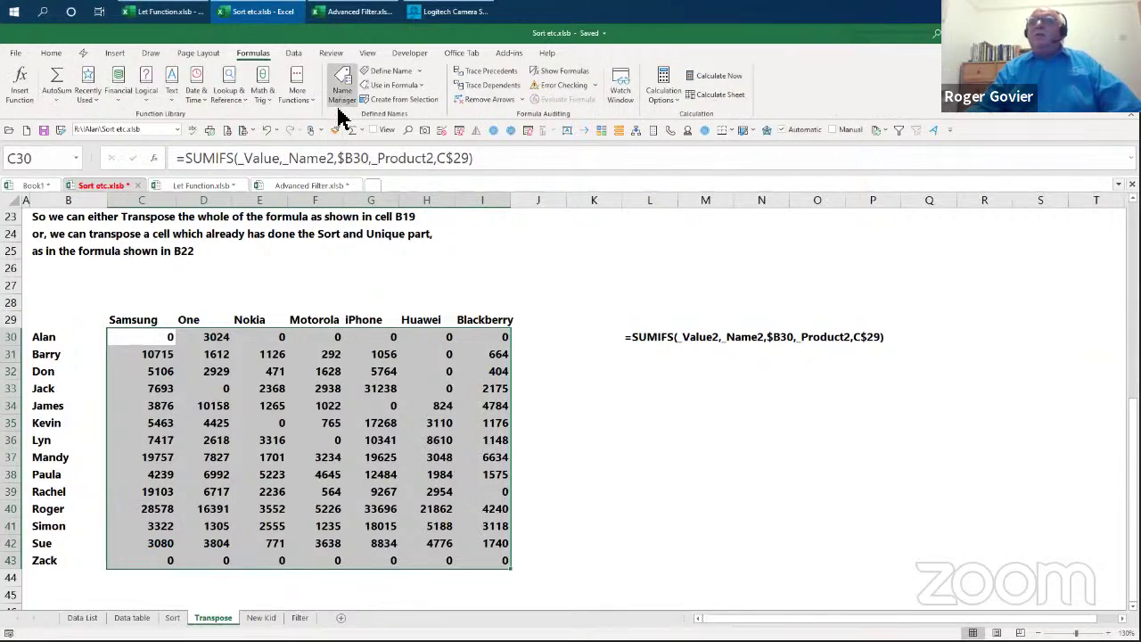
pyautogui.click(341, 96)
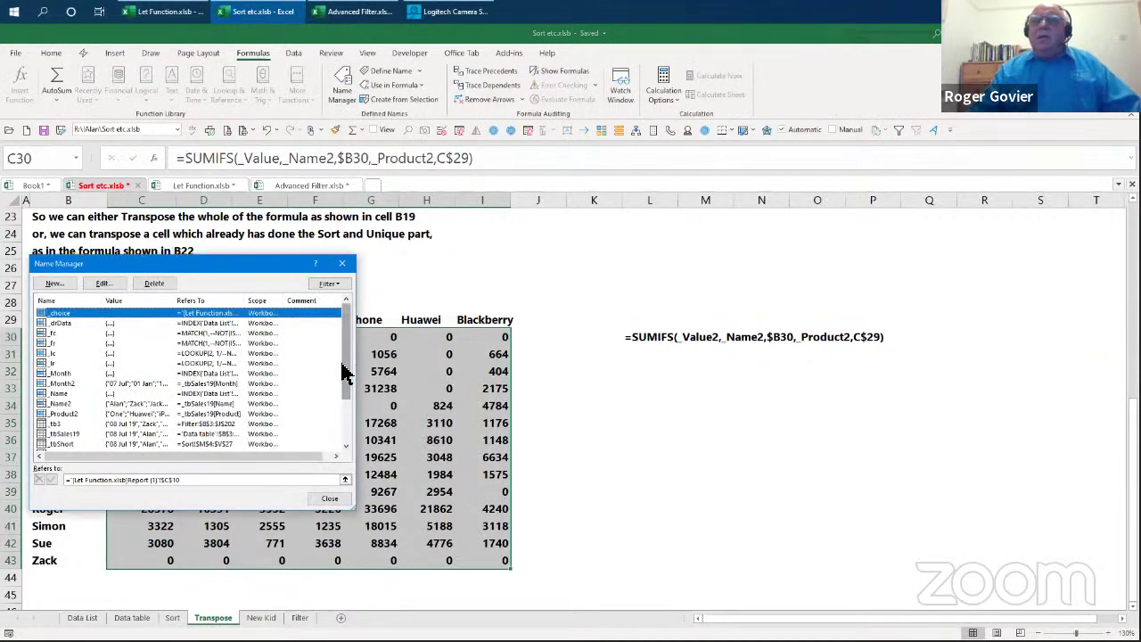
pyautogui.moveTo(346, 374); pyautogui.dragTo(347, 459)
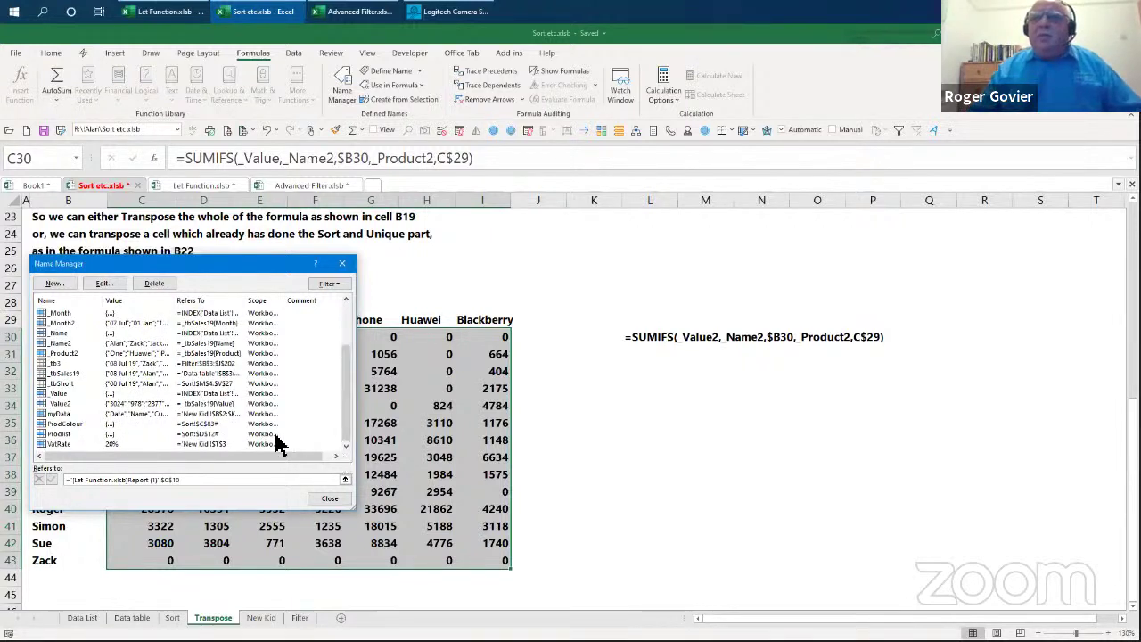
pyautogui.click(58, 404)
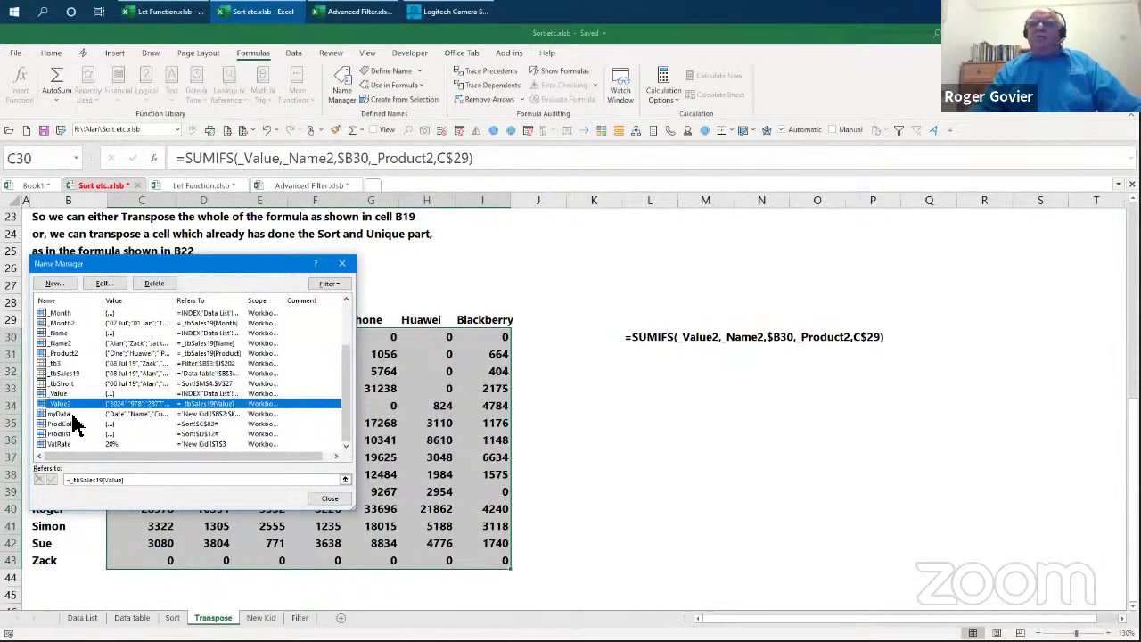
pyautogui.click(332, 501)
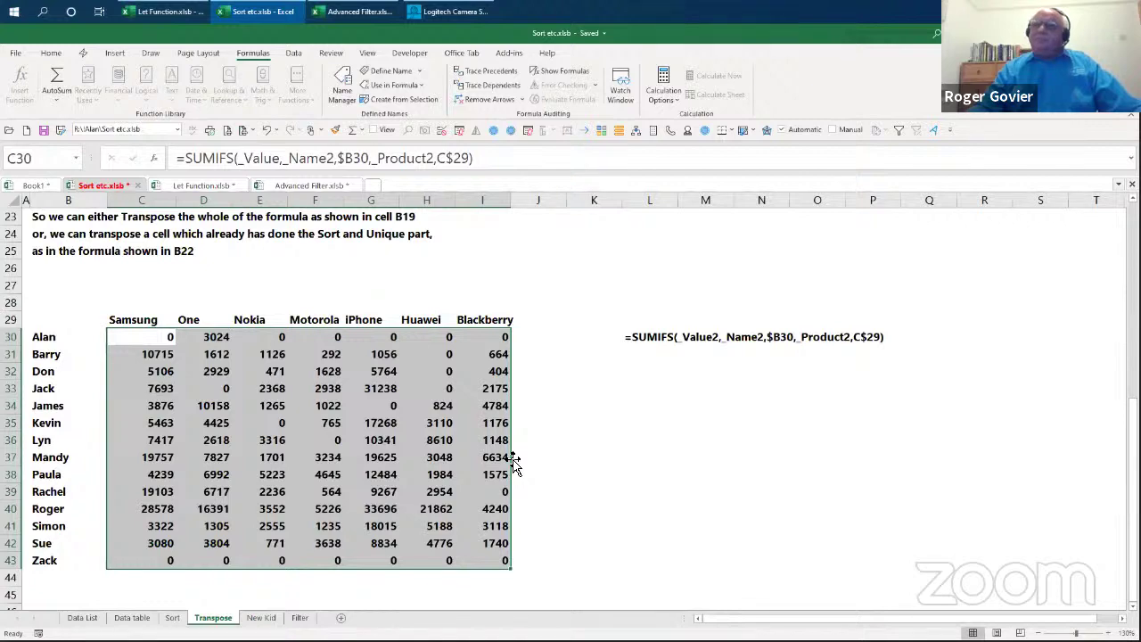
# Step: Scroll up the Transpose sheet to show the TRANSPOSE formulas above the SUMIFS cross-tab
pyautogui.scroll(3, 514, 460)
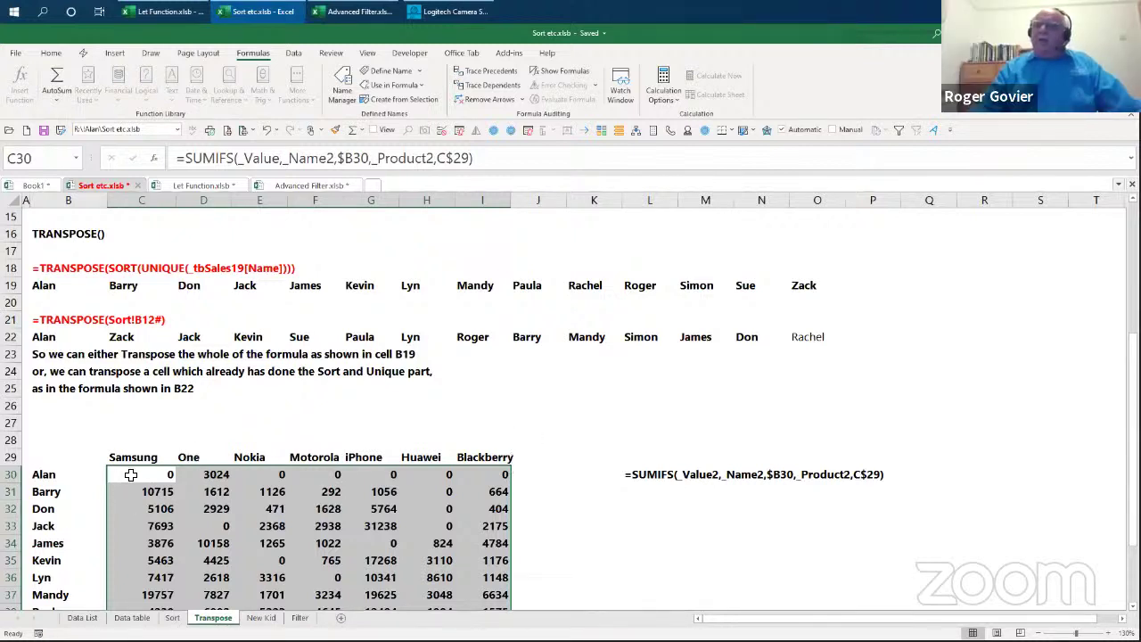
# Step: On the New Kid sheet, inspect the UNIQUE formula in C14 and its spilled names
pyautogui.click(261, 617)
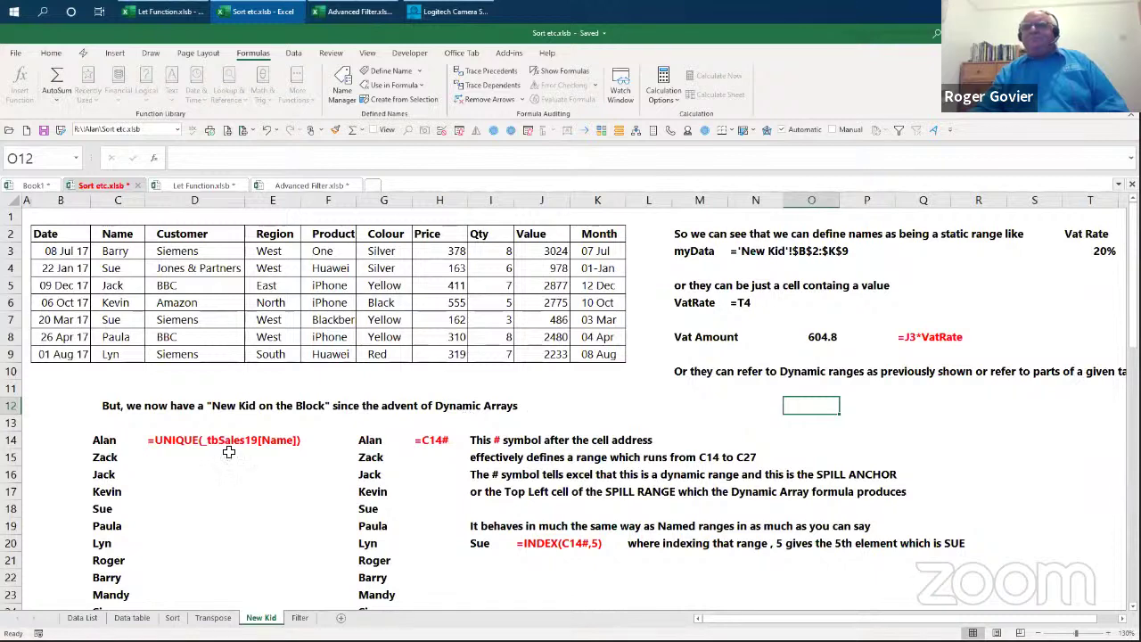
pyautogui.click(108, 441)
pyautogui.scroll(-1, 166, 460)
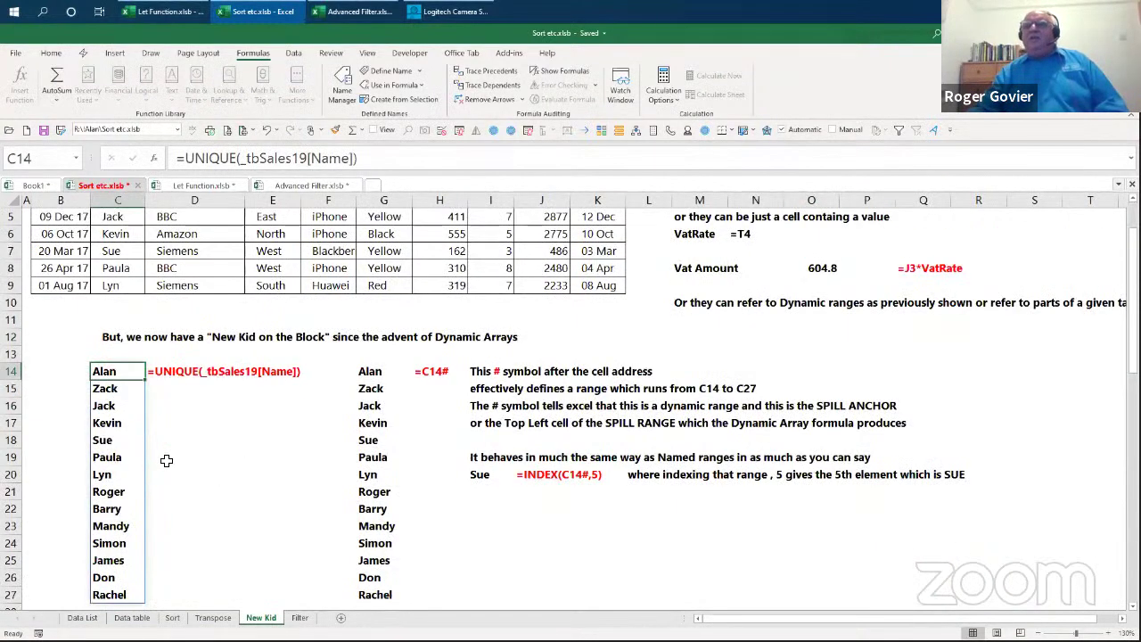
pyautogui.scroll(-1, 166, 460)
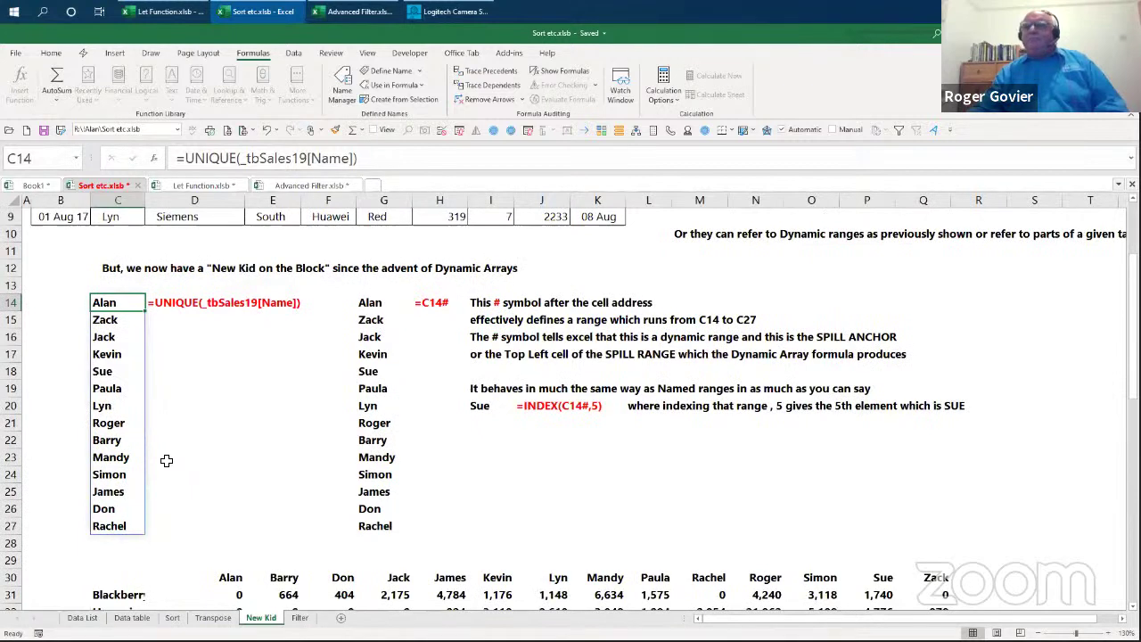
# Step: Compare G14's =C14# formula against the UNIQUE spill in C14
pyautogui.click(366, 304)
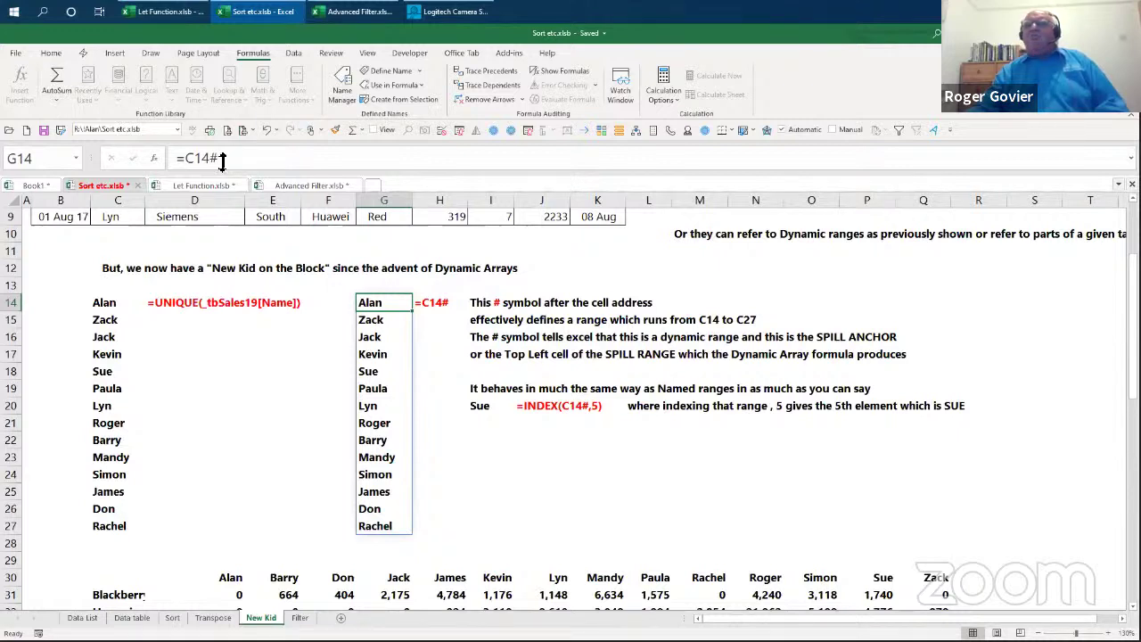
pyautogui.click(104, 303)
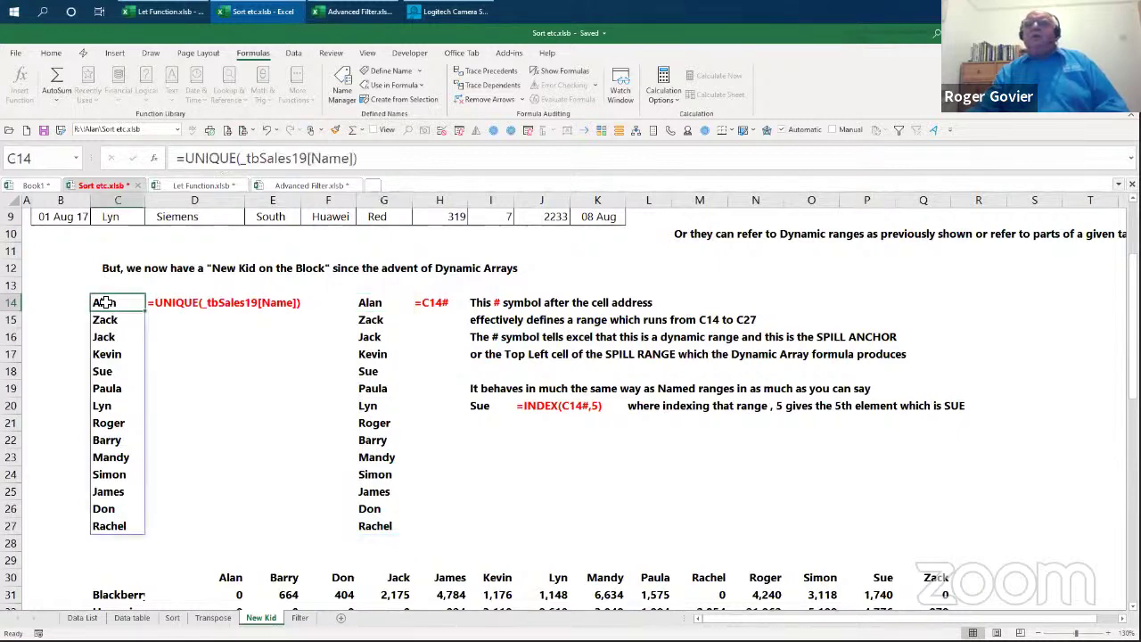
pyautogui.click(370, 302)
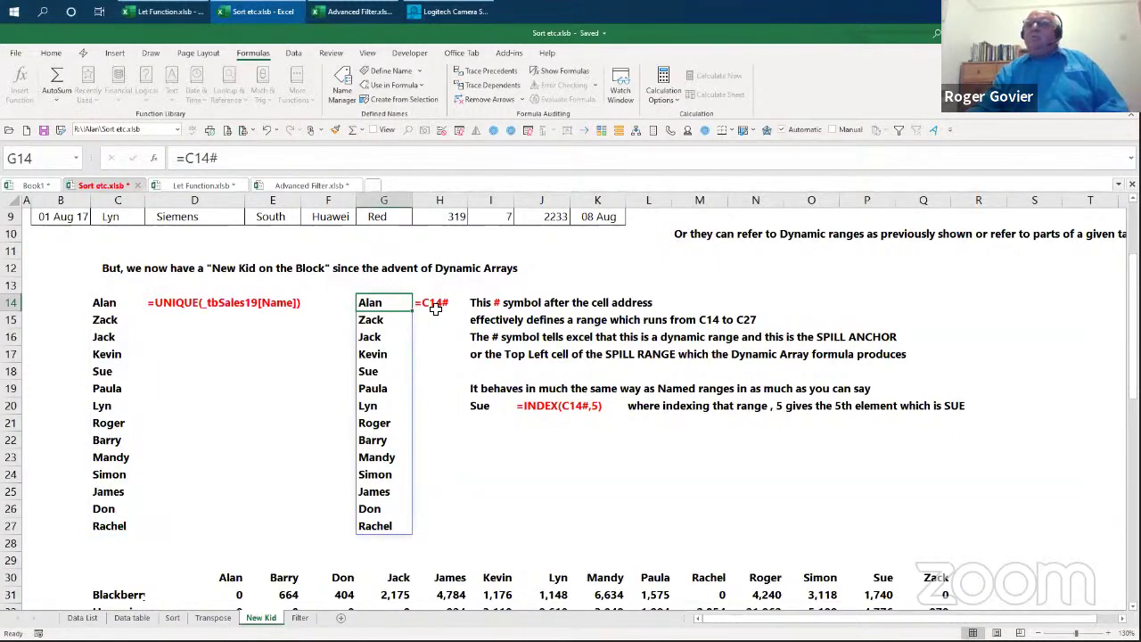
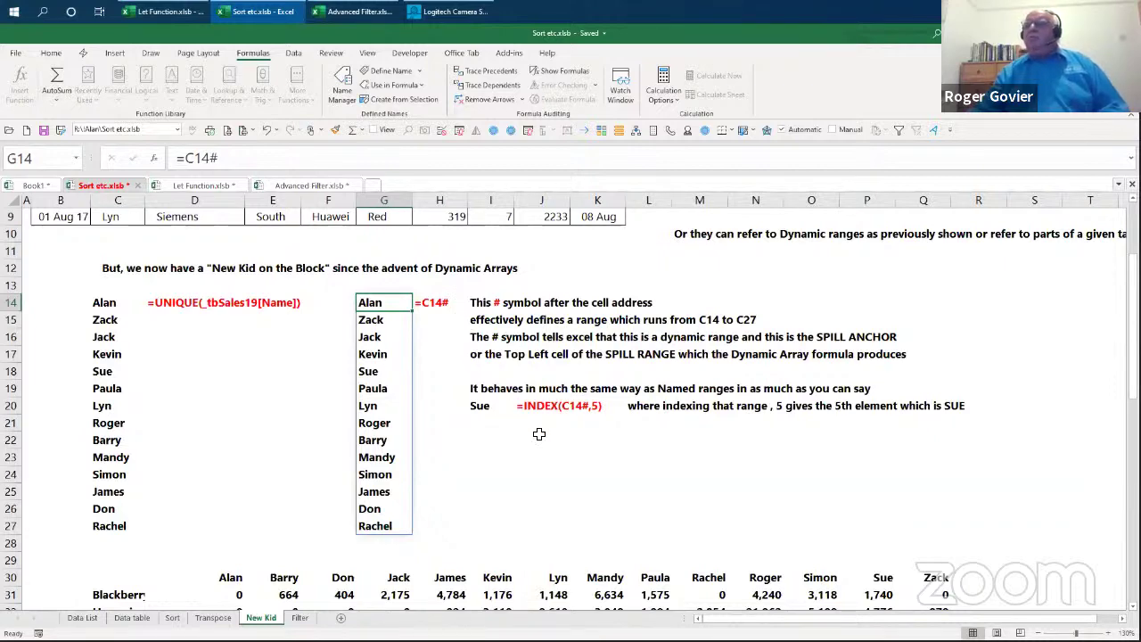
# Step: Inspect the single SUMIFS formula that fills the crosstab
pyautogui.scroll(-4, 539, 434)
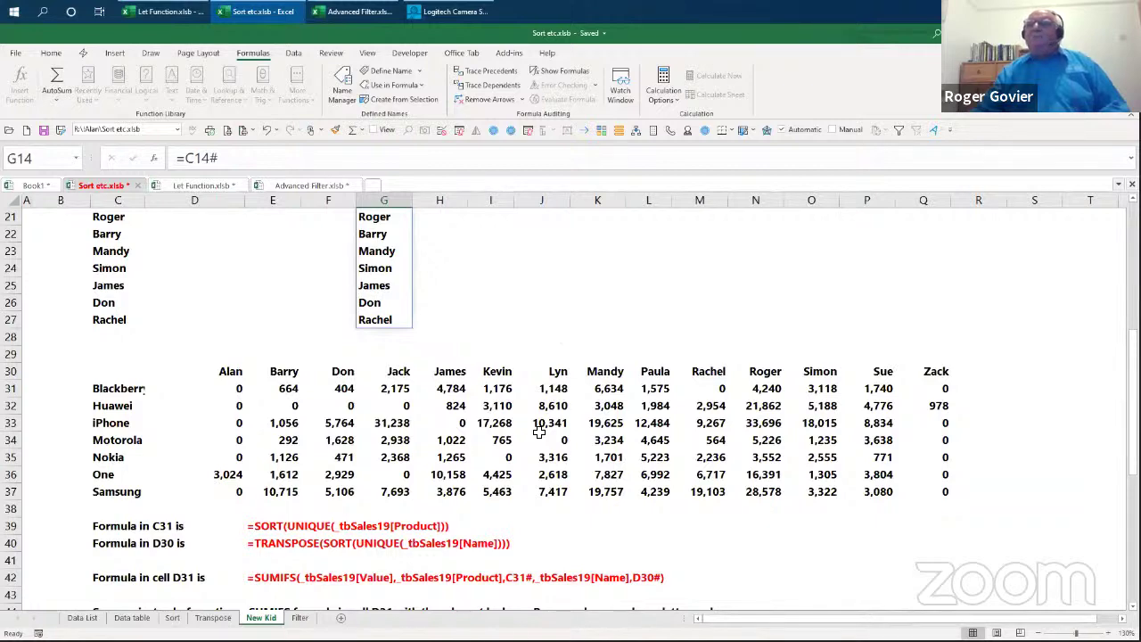
pyautogui.scroll(-1, 538, 432)
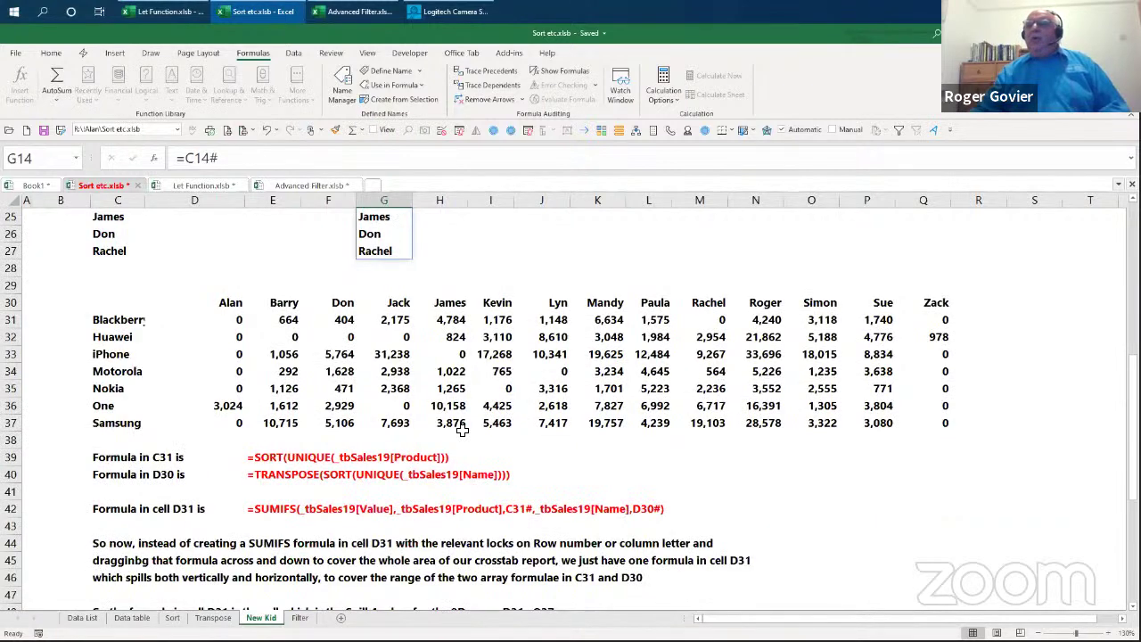
pyautogui.click(241, 319)
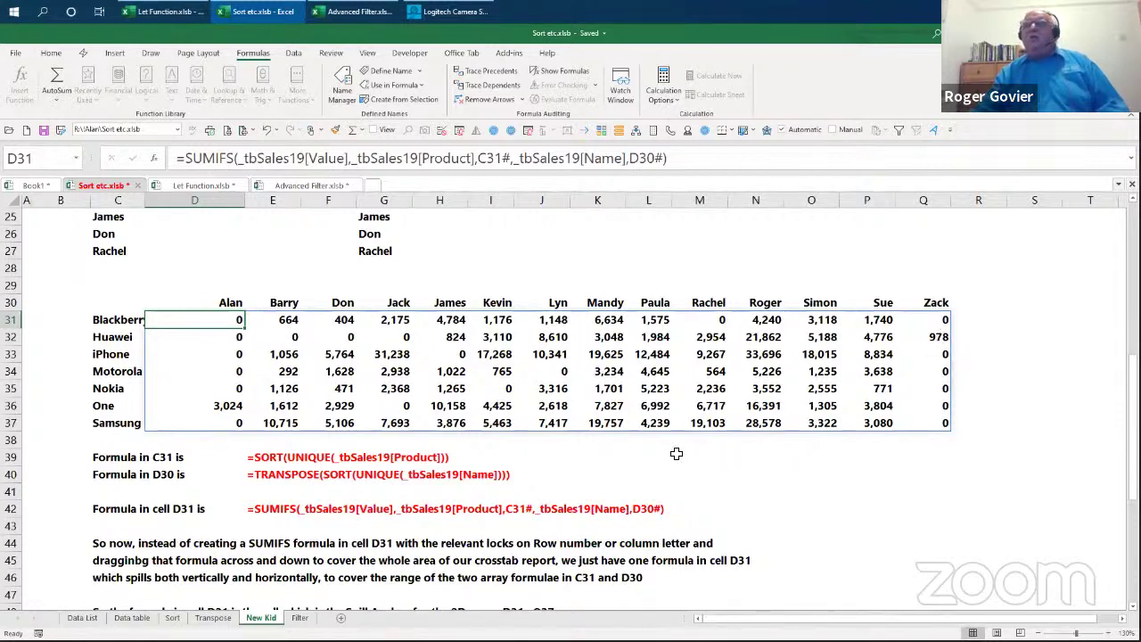
# Step: Enter 'hello' in I33 to block the crosstab spill, then delete it so it spills again
pyautogui.click(504, 355)
pyautogui.write('he')
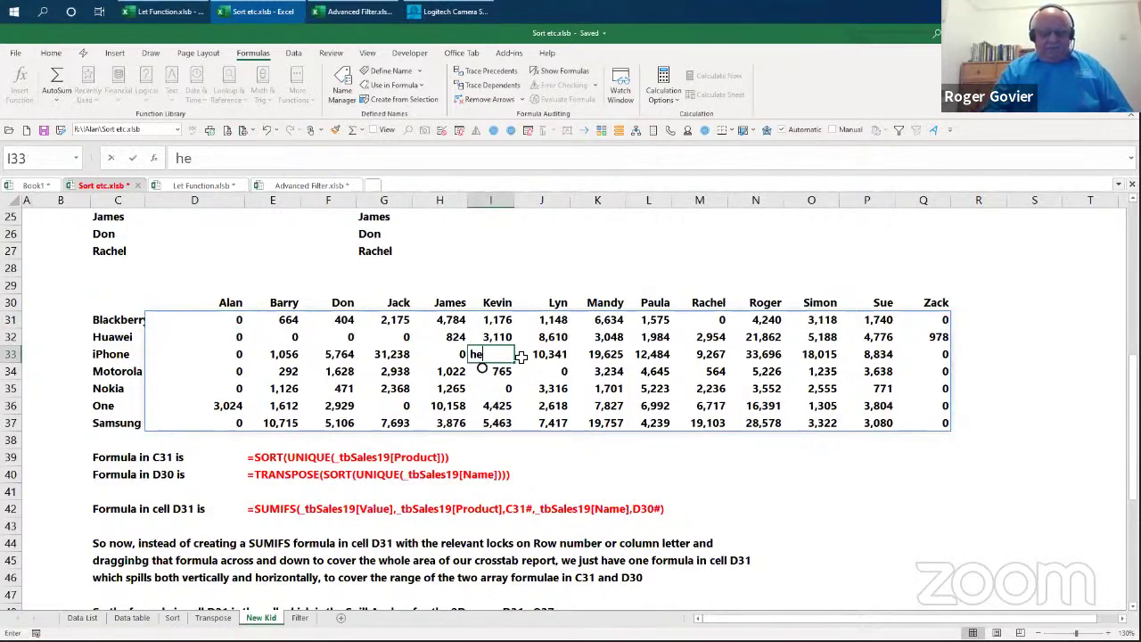
pyautogui.write('llo')
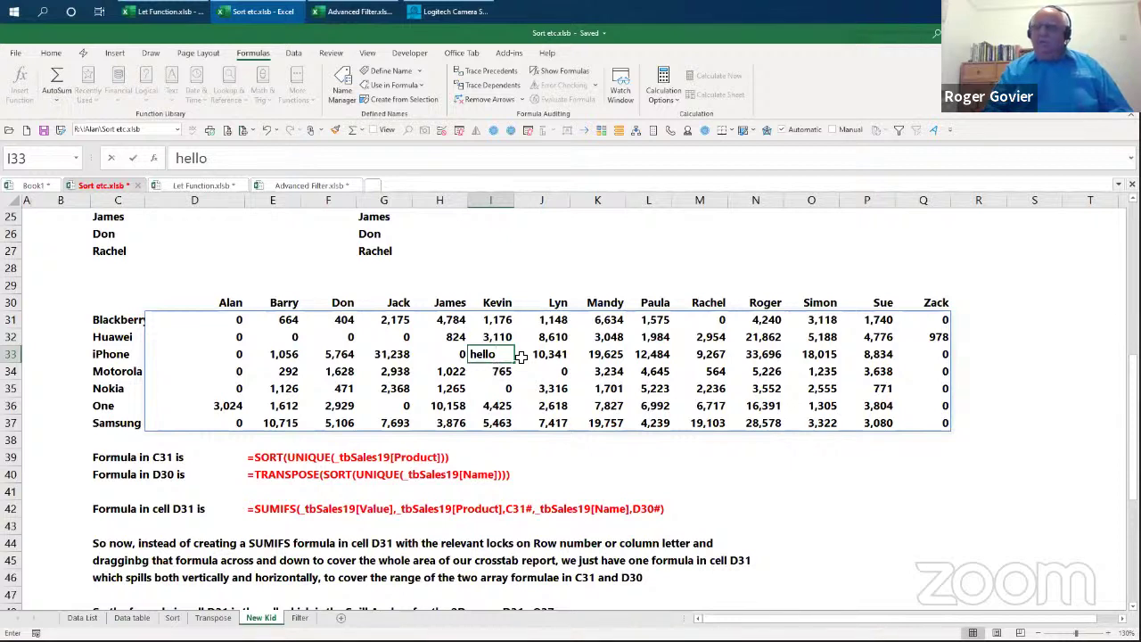
pyautogui.press('Left')
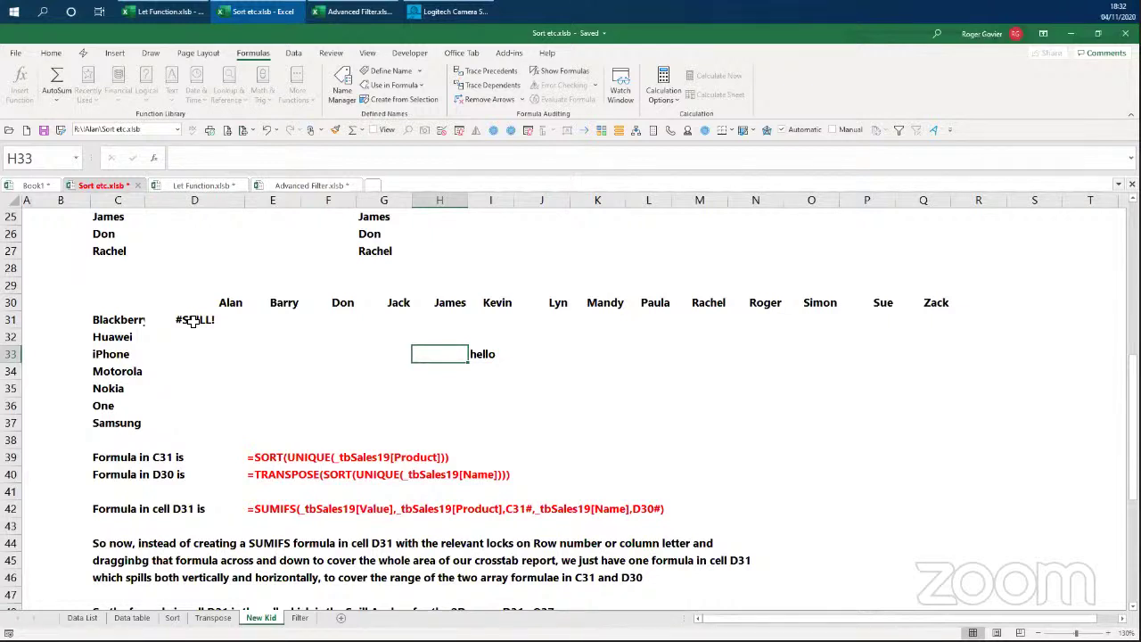
pyautogui.click(486, 356)
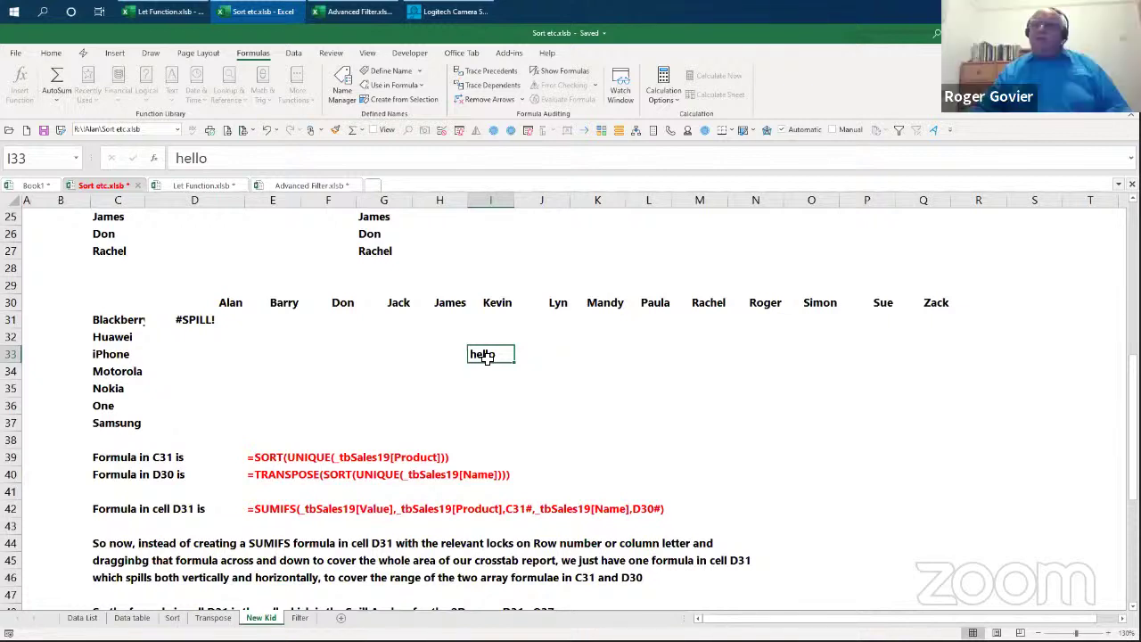
pyautogui.press('Delete')
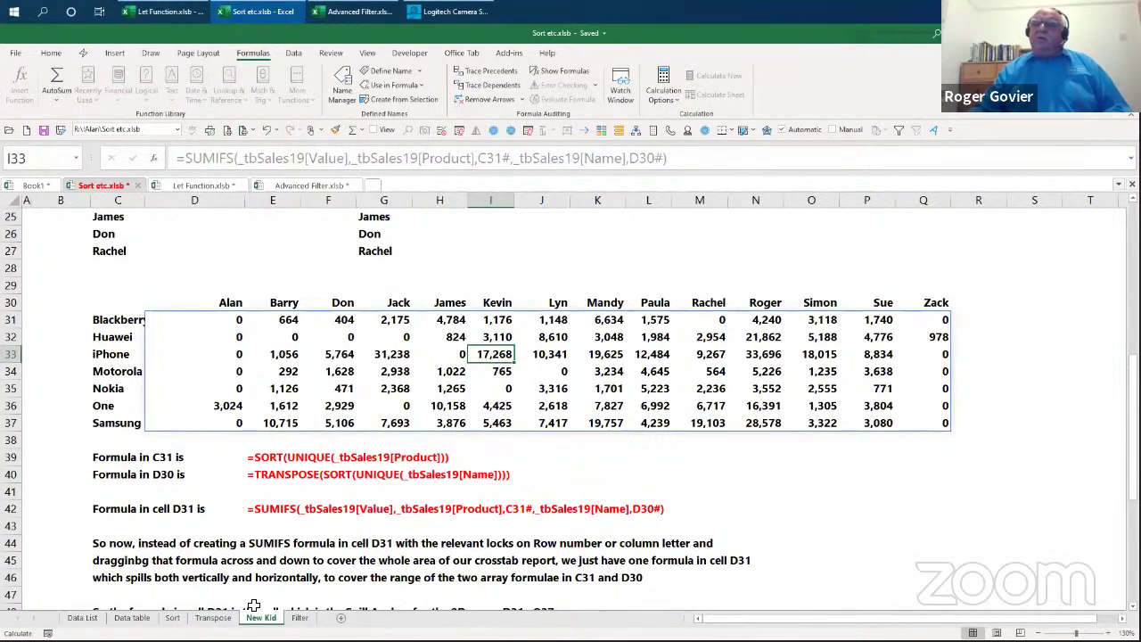
# Step: Visit the Transpose sheet, return to New Kid, and select spill anchor D31
pyautogui.click(218, 614)
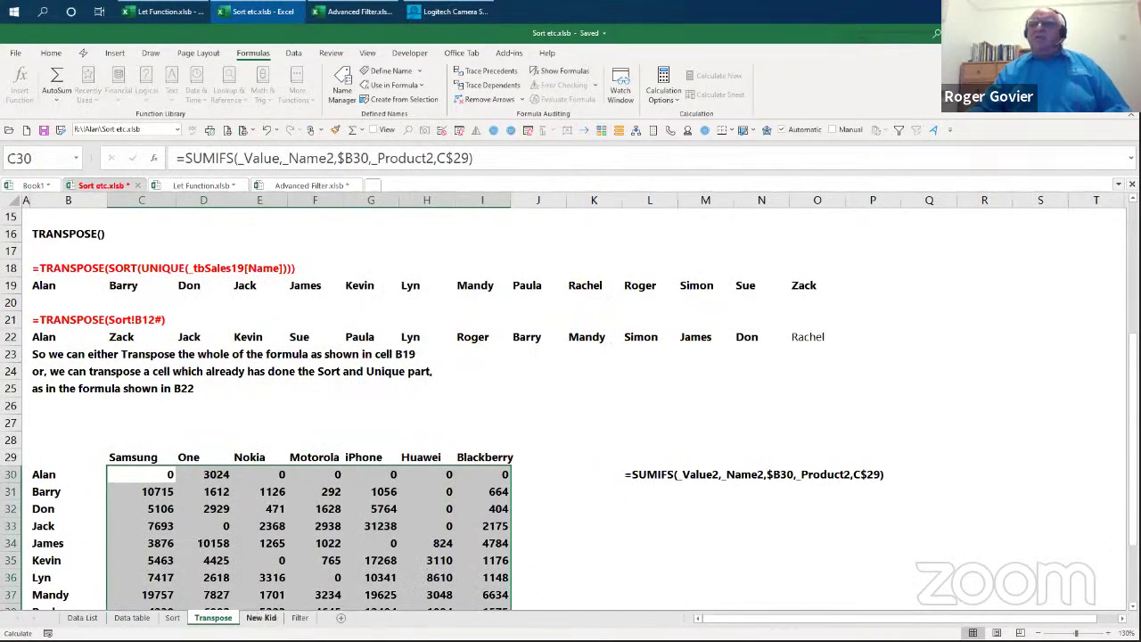
pyautogui.click(261, 617)
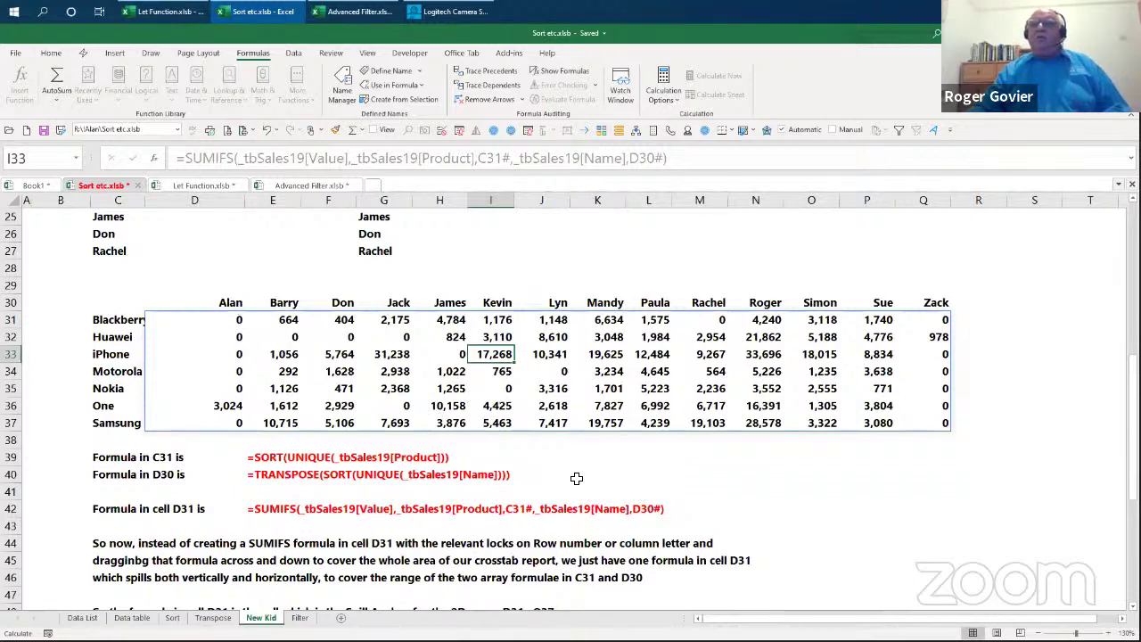
pyautogui.scroll(-1, 590, 463)
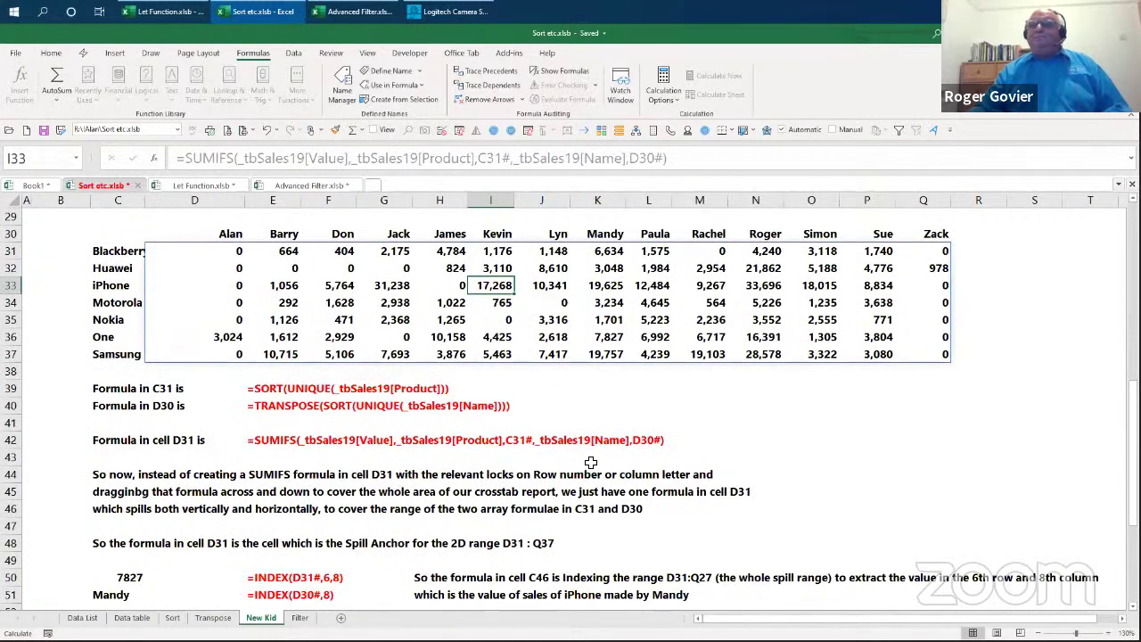
pyautogui.scroll(-1, 590, 463)
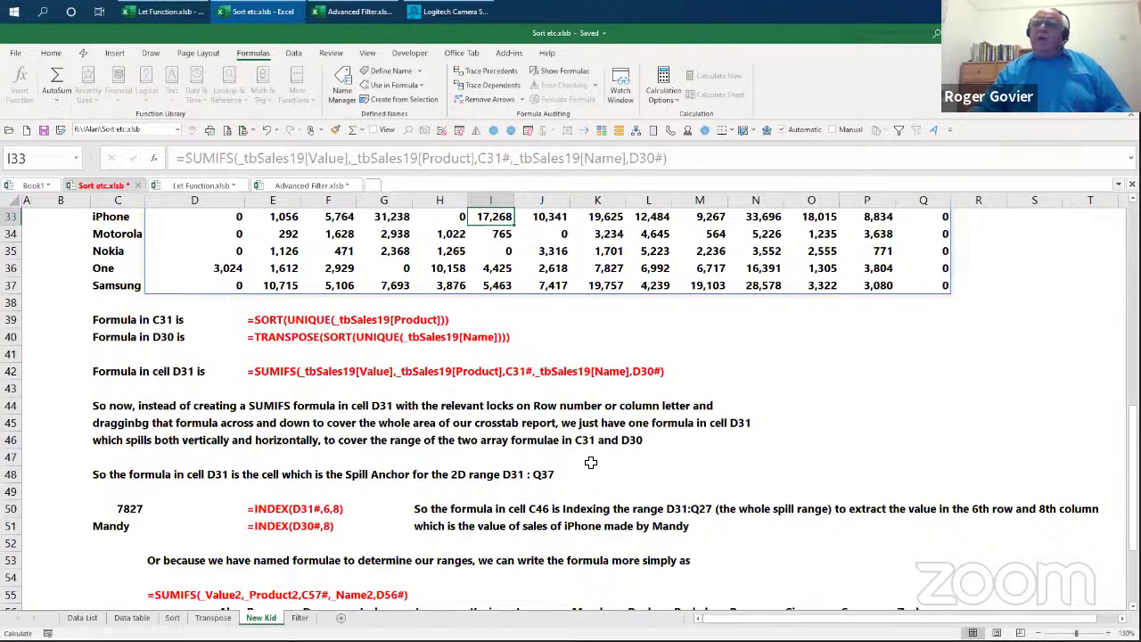
pyautogui.scroll(-1, 590, 462)
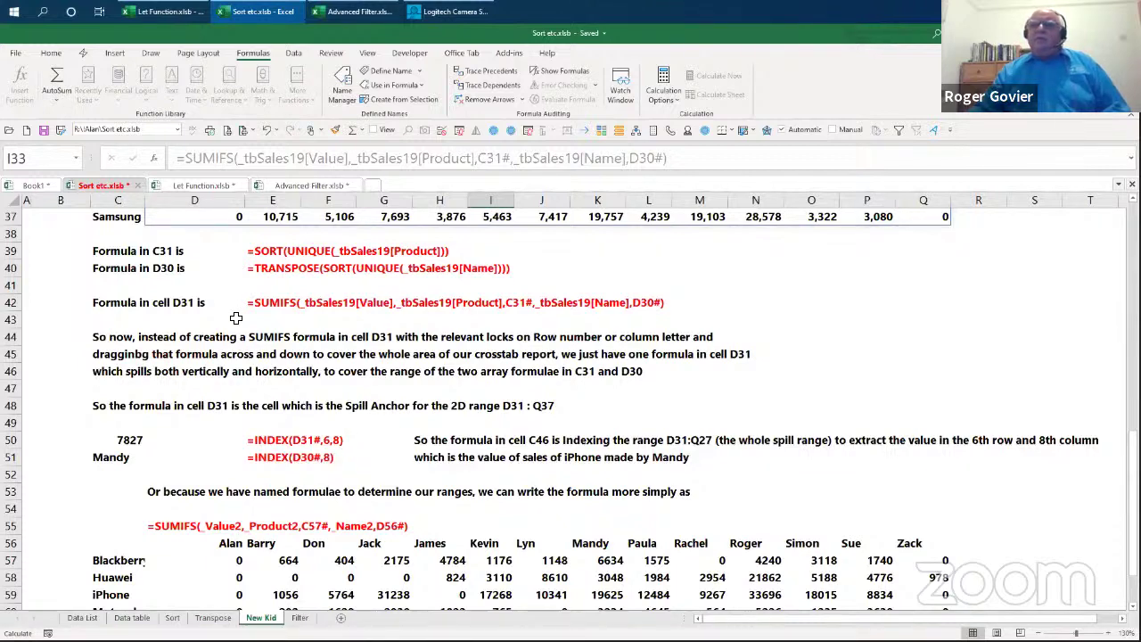
pyautogui.scroll(2, 235, 319)
pyautogui.scroll(3, 262, 417)
pyautogui.click(204, 319)
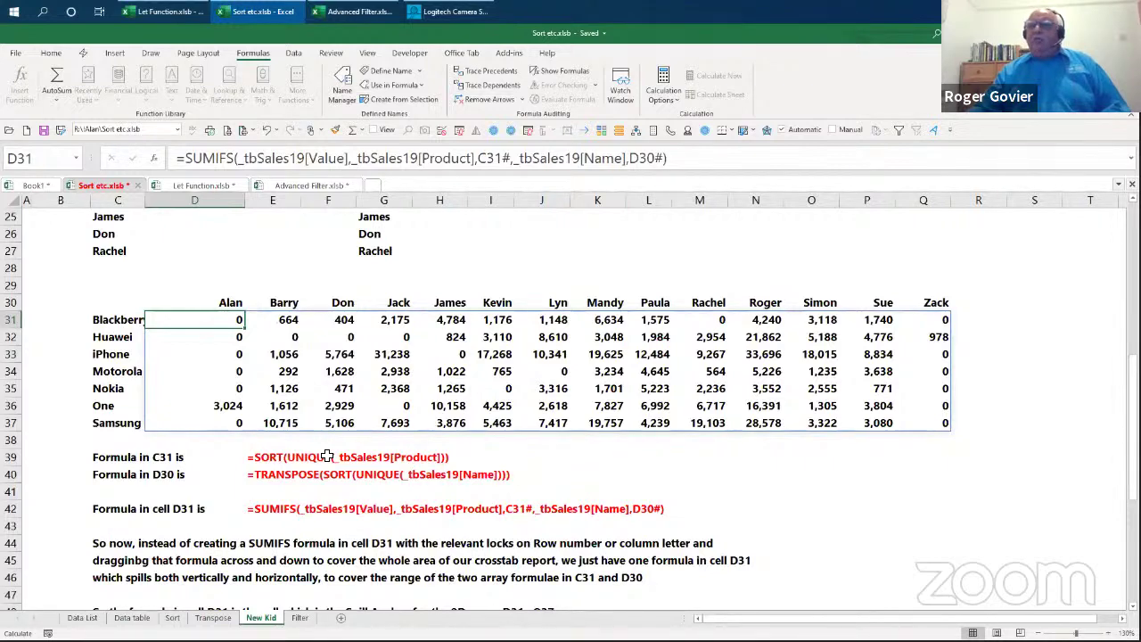
# Step: Check the INDEX formulas returning Mandy and 7827, then scroll through the New Kid sheet
pyautogui.scroll(-2, 328, 455)
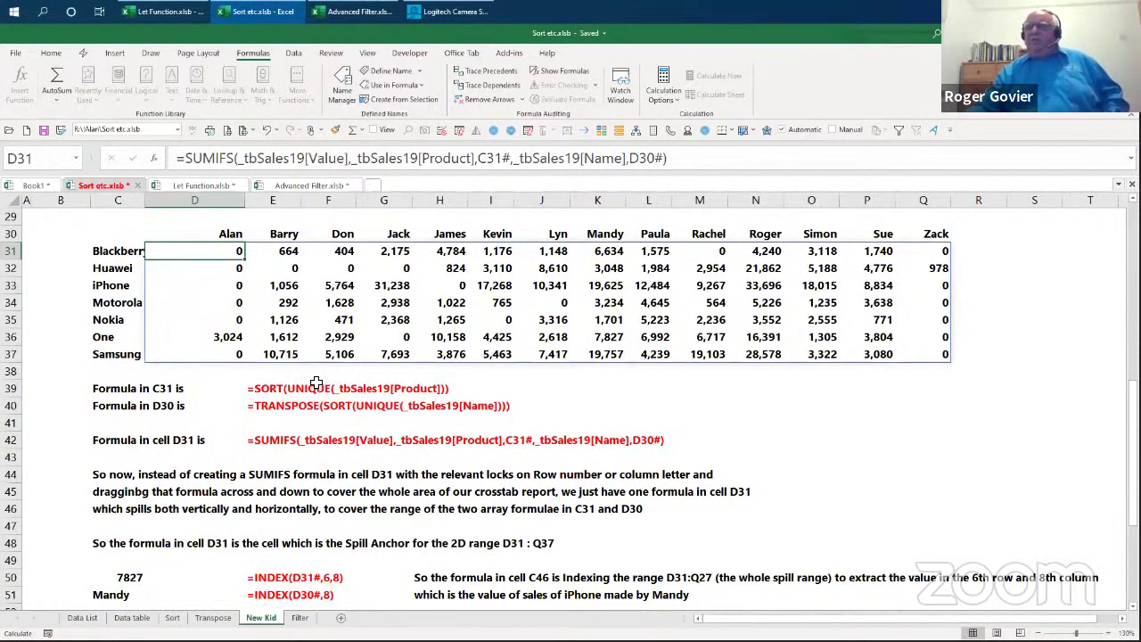
pyautogui.scroll(-4, 320, 380)
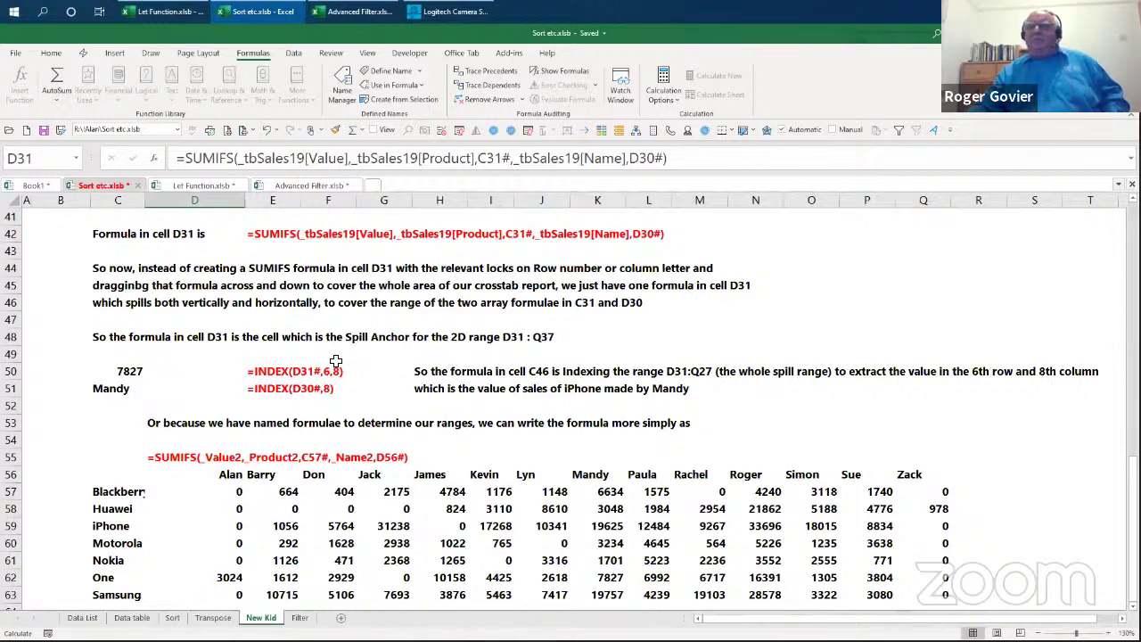
pyautogui.scroll(4, 328, 366)
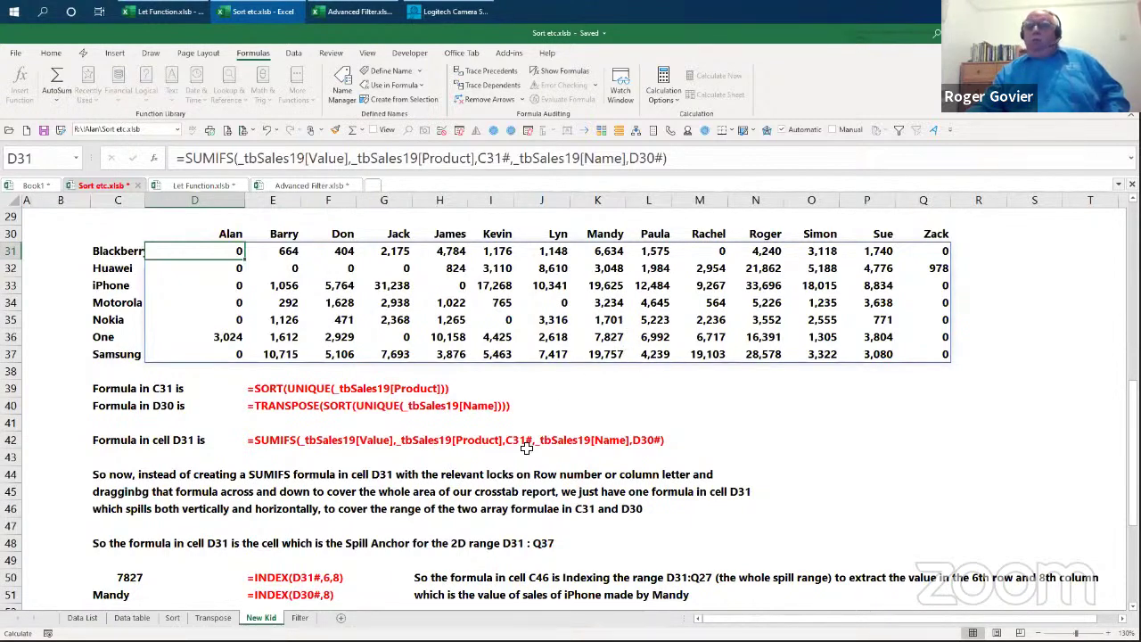
pyautogui.scroll(-1, 503, 464)
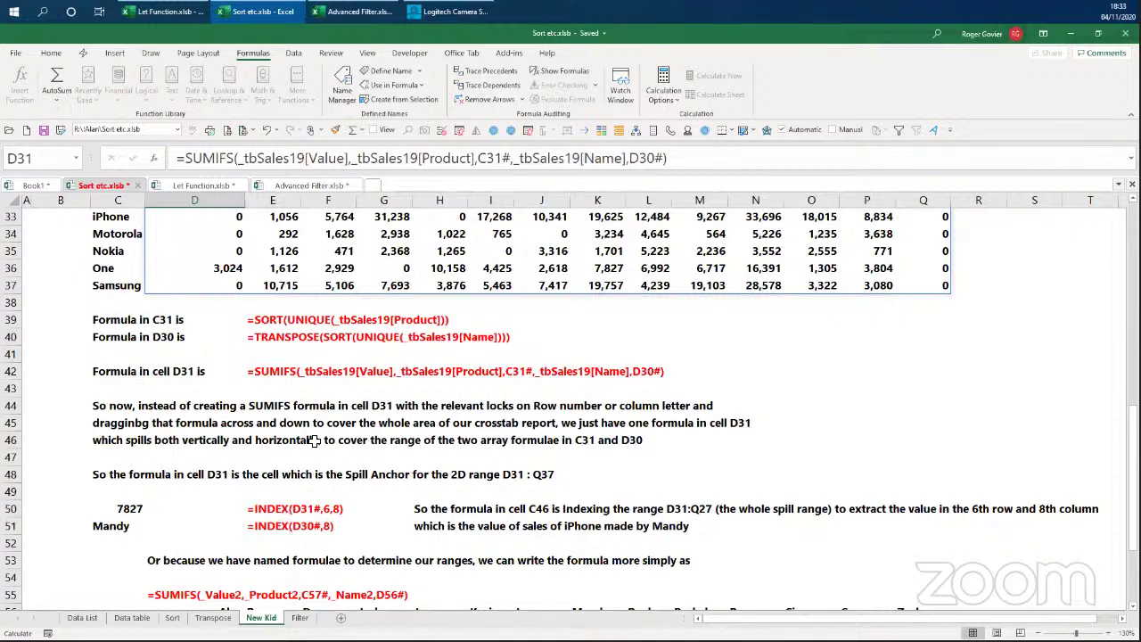
pyautogui.scroll(3, 422, 435)
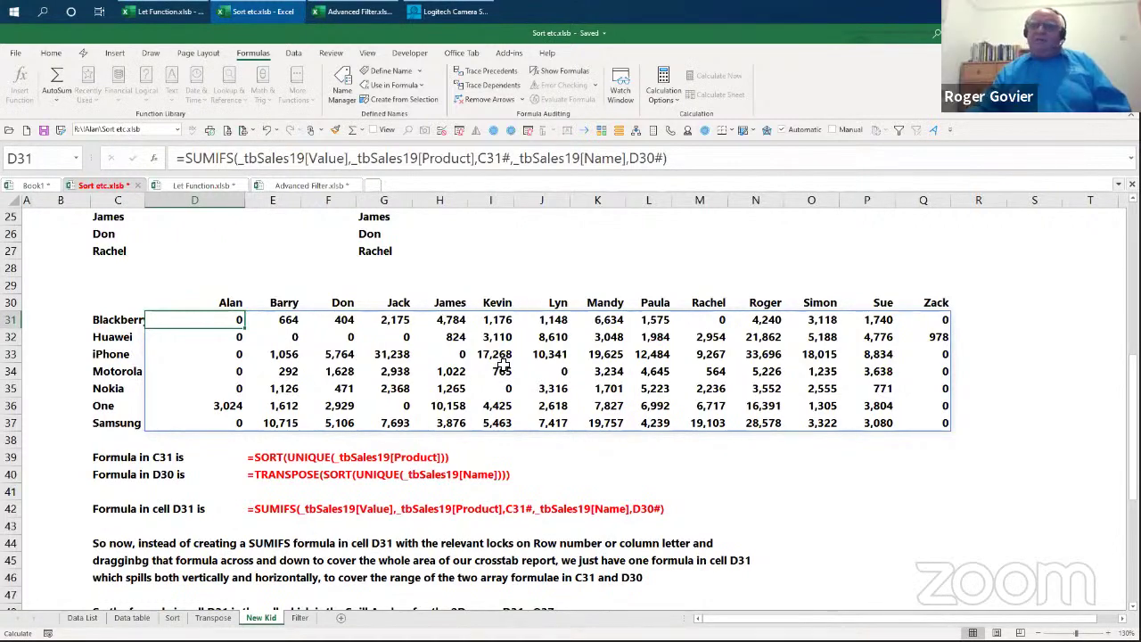
pyautogui.scroll(-3, 502, 363)
pyautogui.click(125, 524)
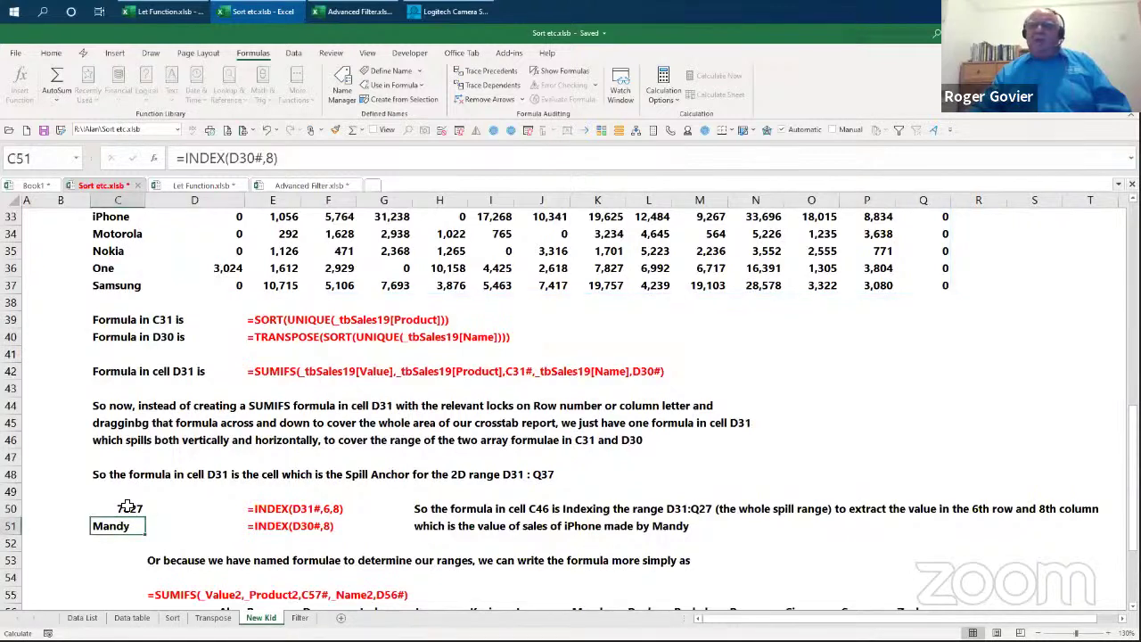
pyautogui.click(127, 508)
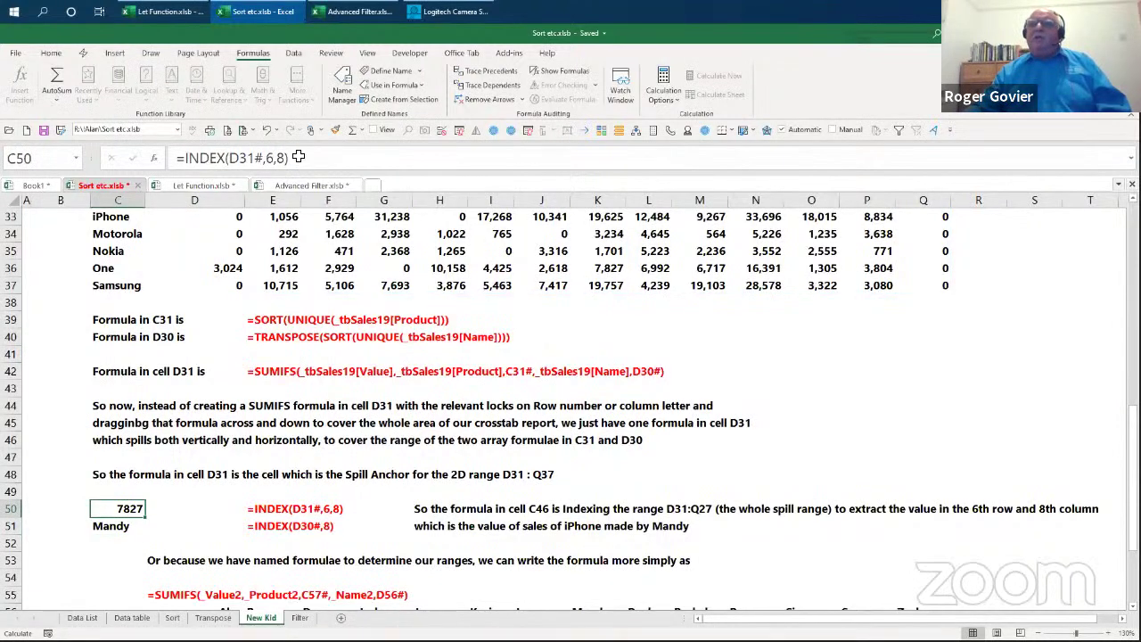
pyautogui.click(119, 528)
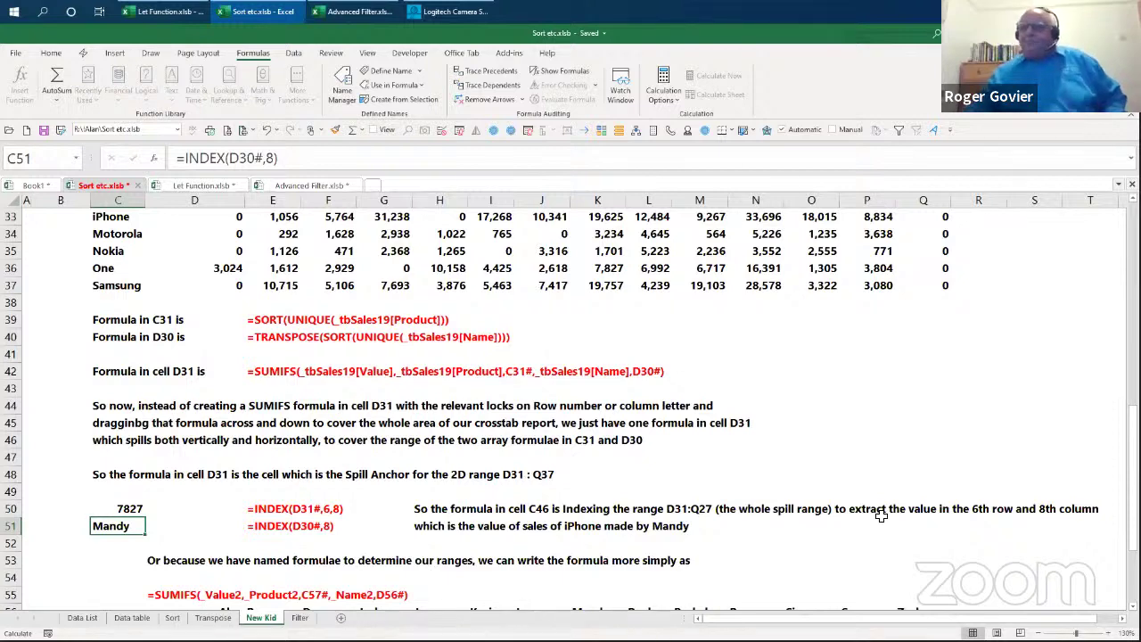
pyautogui.scroll(-3, 832, 508)
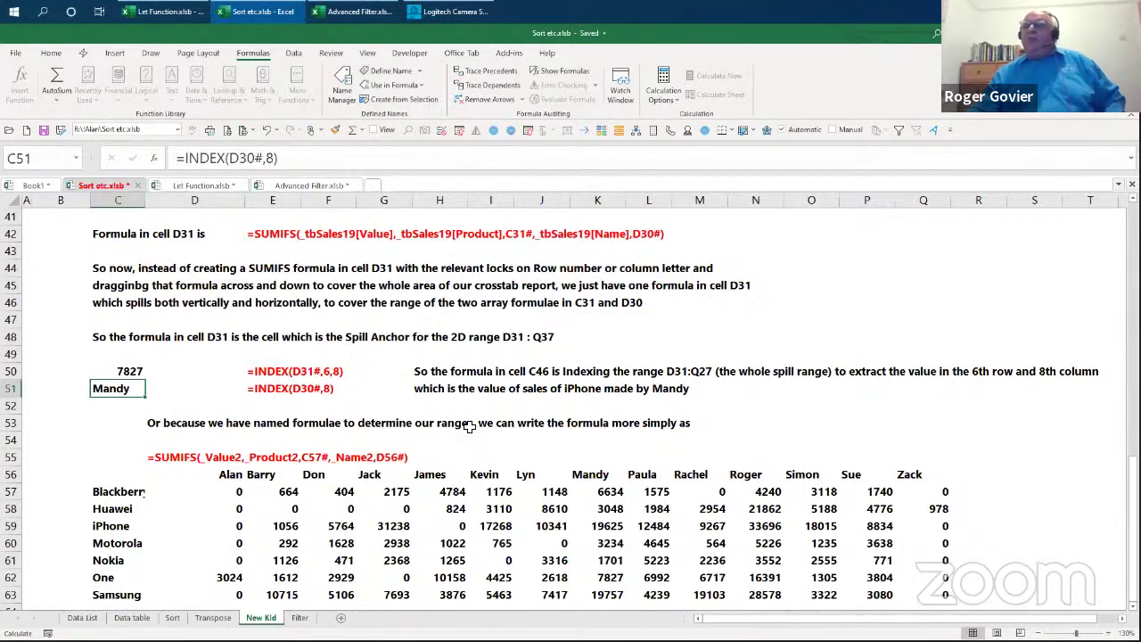
pyautogui.scroll(-2, 690, 437)
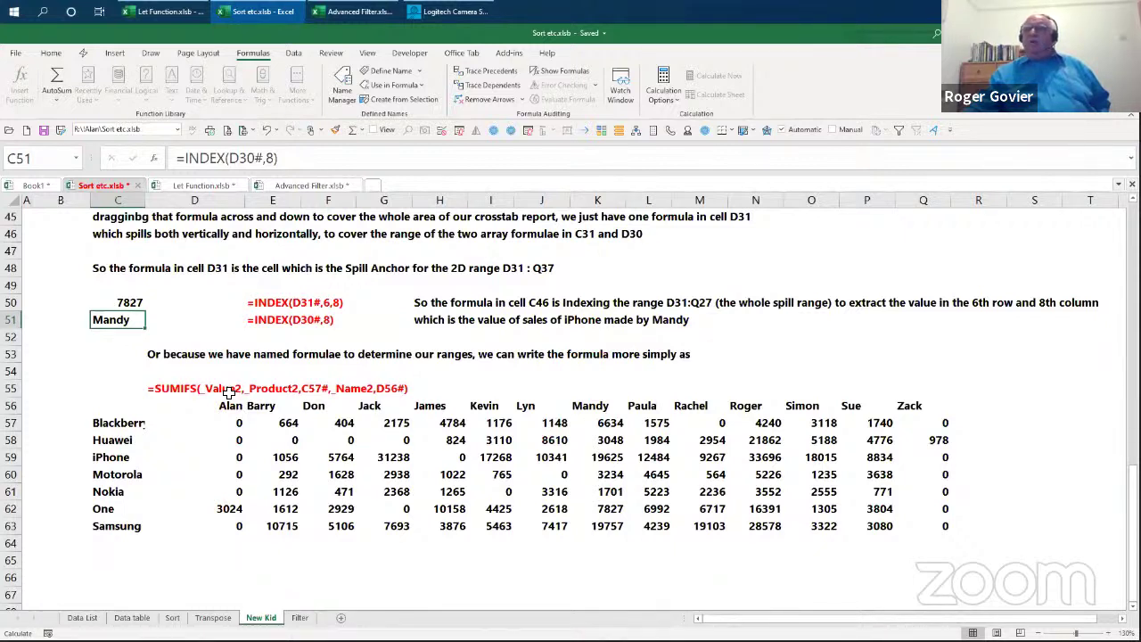
pyautogui.scroll(-1, 461, 420)
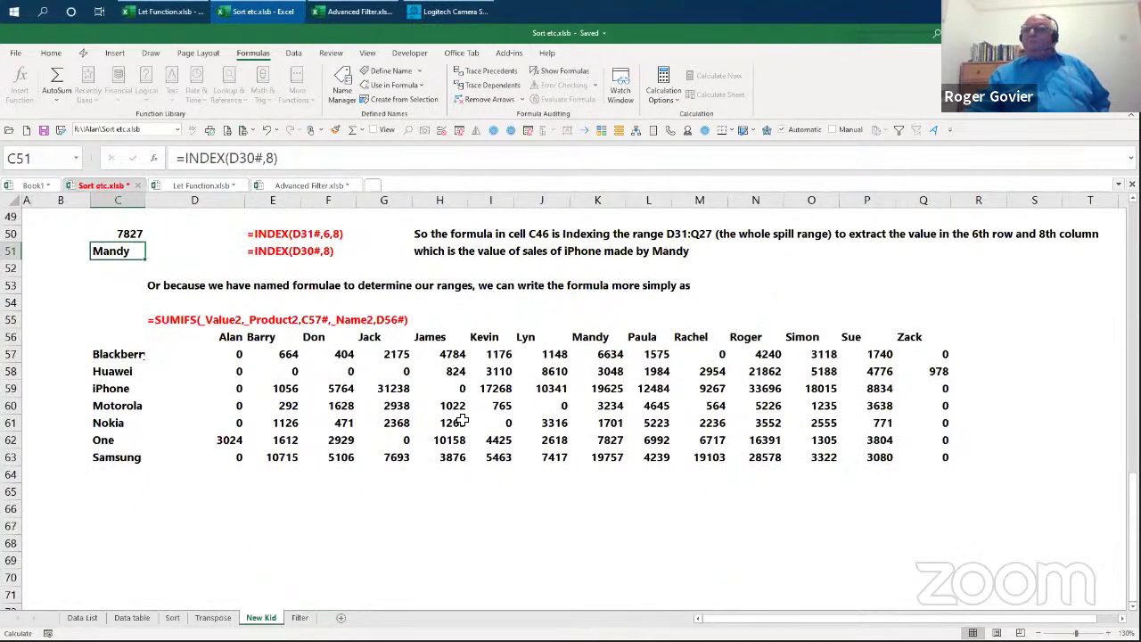
pyautogui.scroll(2, 461, 420)
pyautogui.scroll(4, 462, 419)
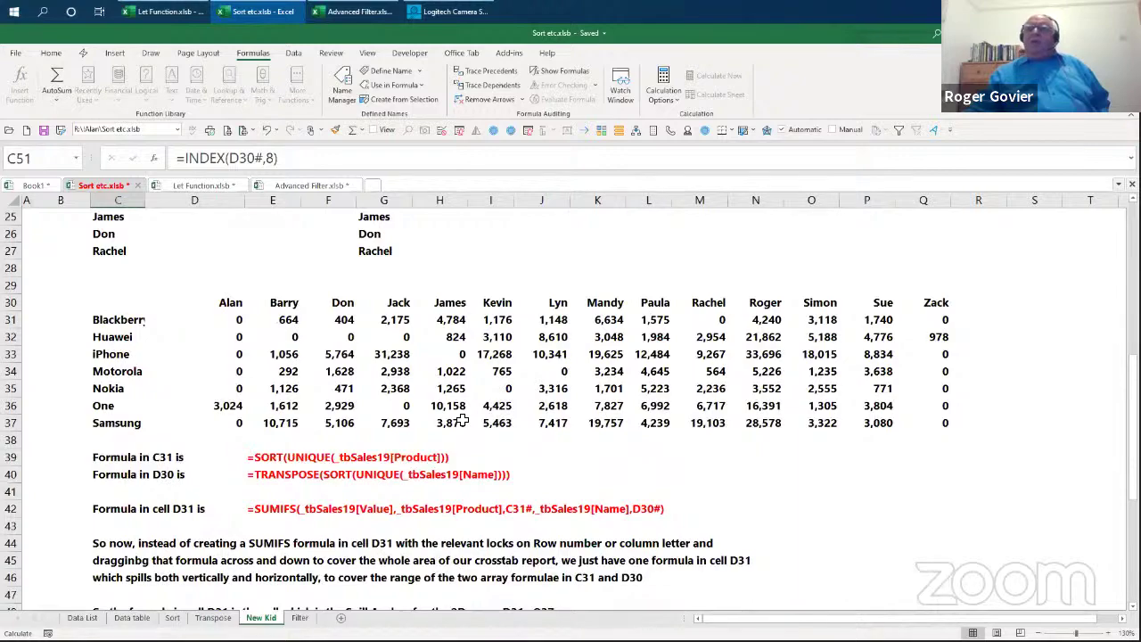
pyautogui.scroll(-3, 461, 420)
pyautogui.scroll(2, 462, 420)
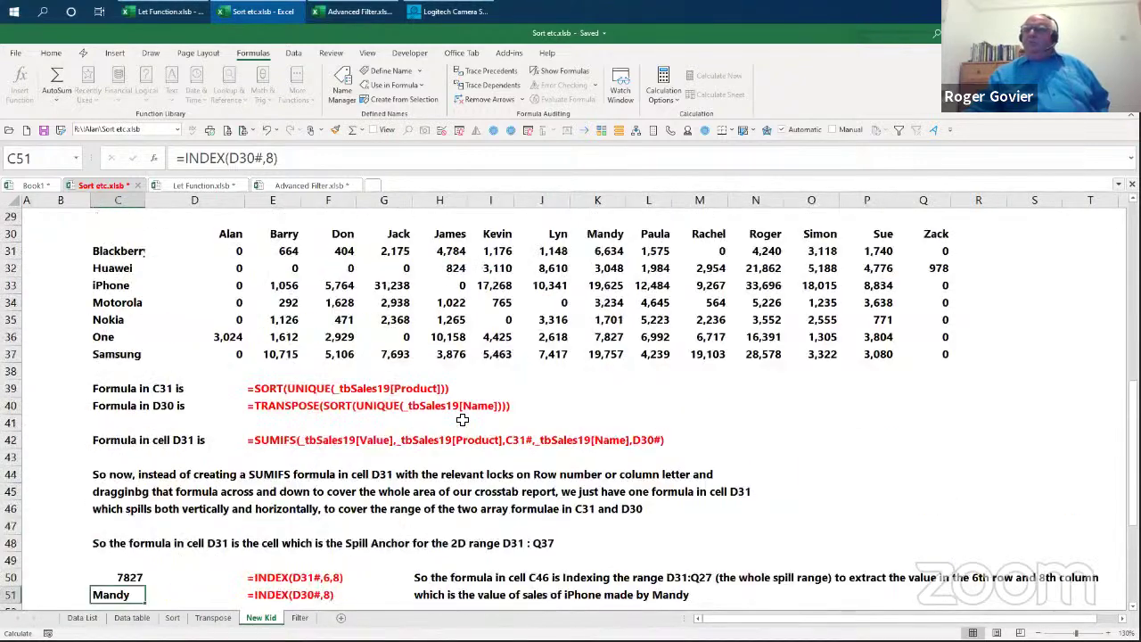
pyautogui.scroll(1, 462, 420)
pyautogui.scroll(-1, 461, 420)
pyautogui.scroll(1, 462, 420)
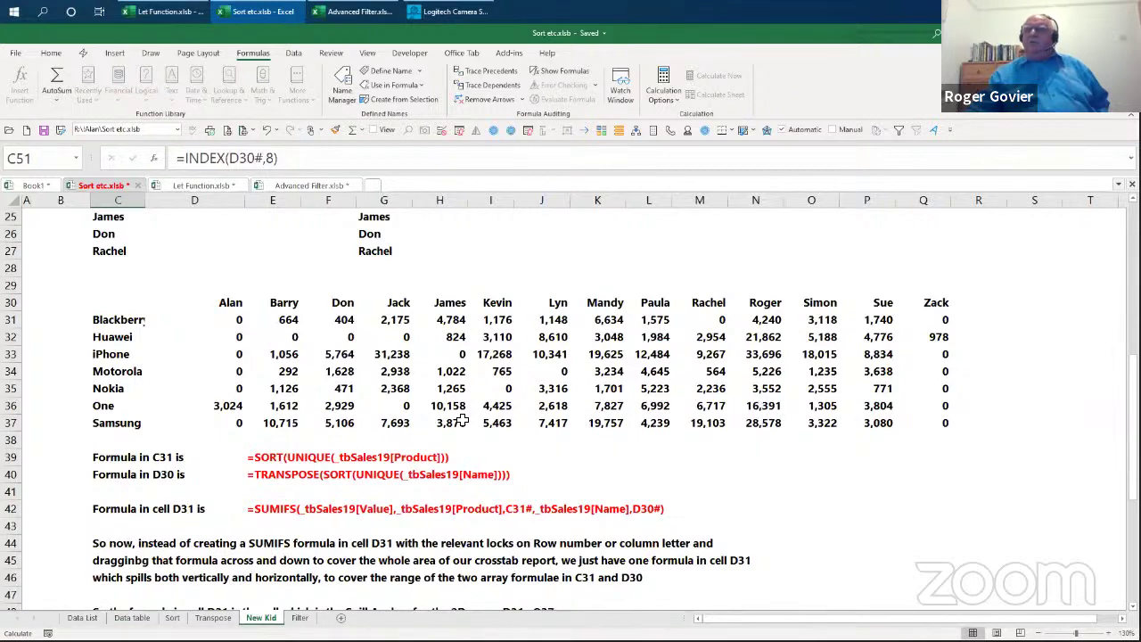
pyautogui.scroll(-8, 462, 419)
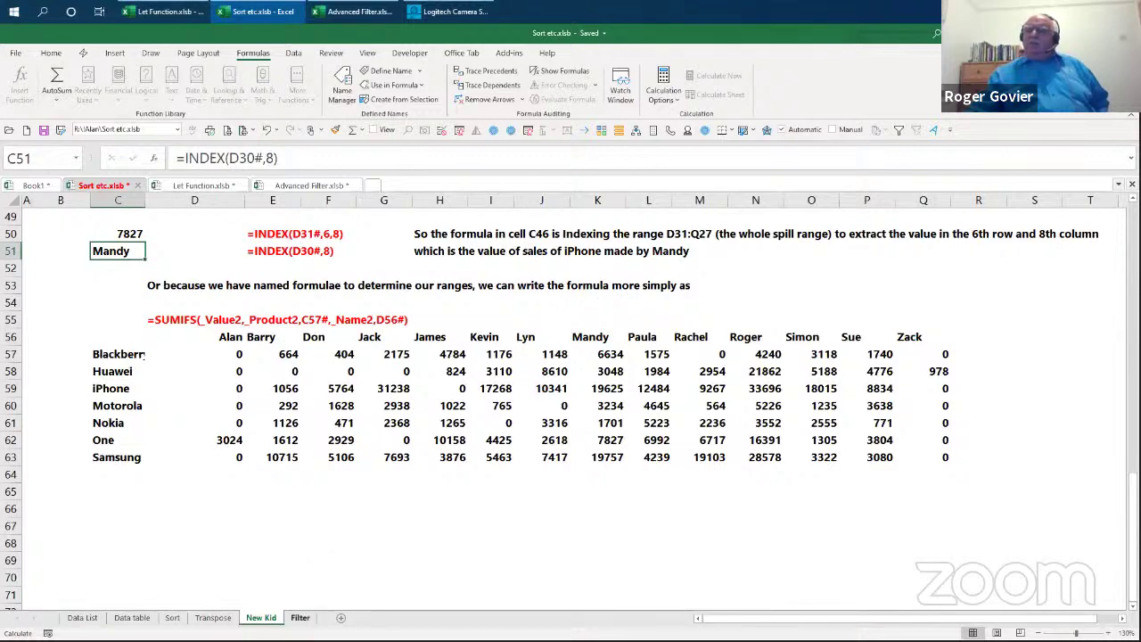
# Step: Switch to the Filter sheet and browse its FILTER examples
pyautogui.click(299, 617)
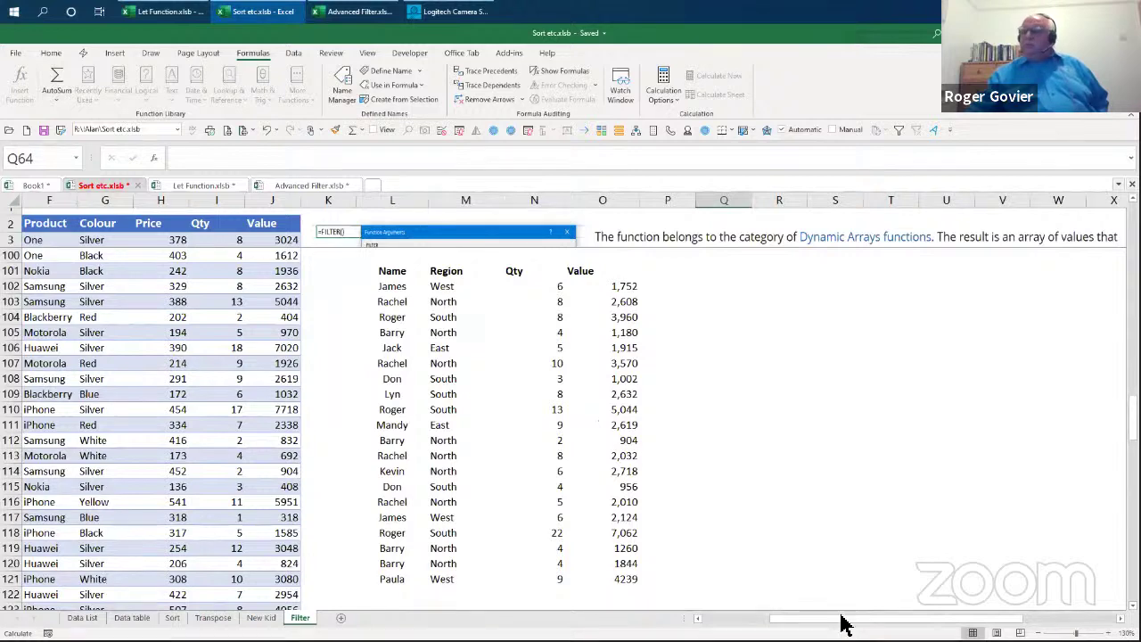
pyautogui.moveTo(845, 622); pyautogui.dragTo(693, 613)
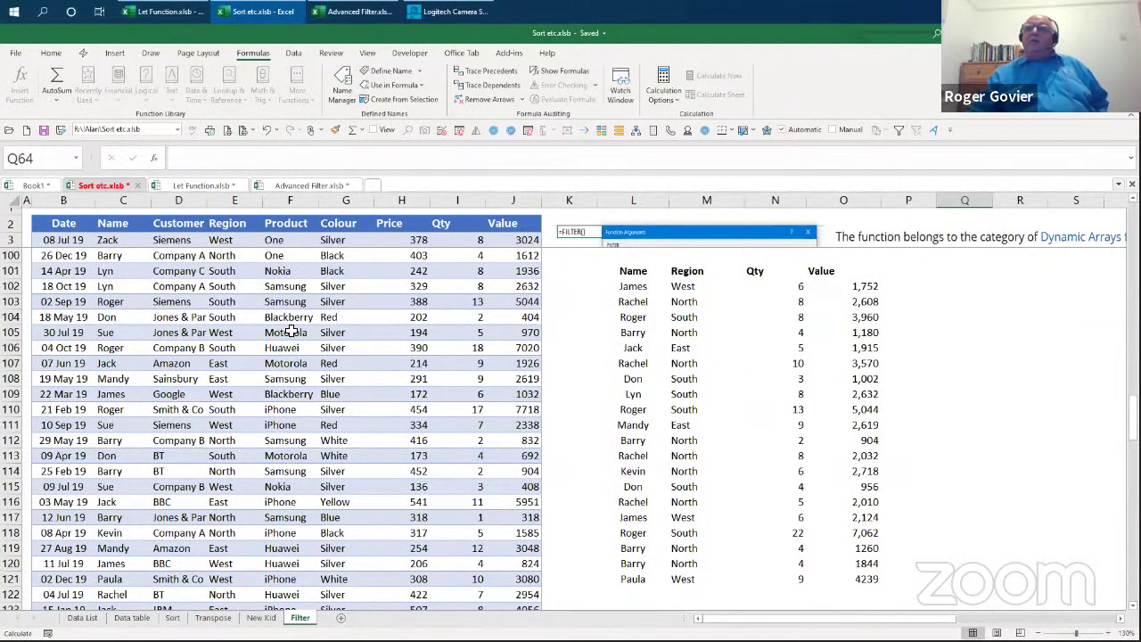
pyautogui.scroll(12, 296, 405)
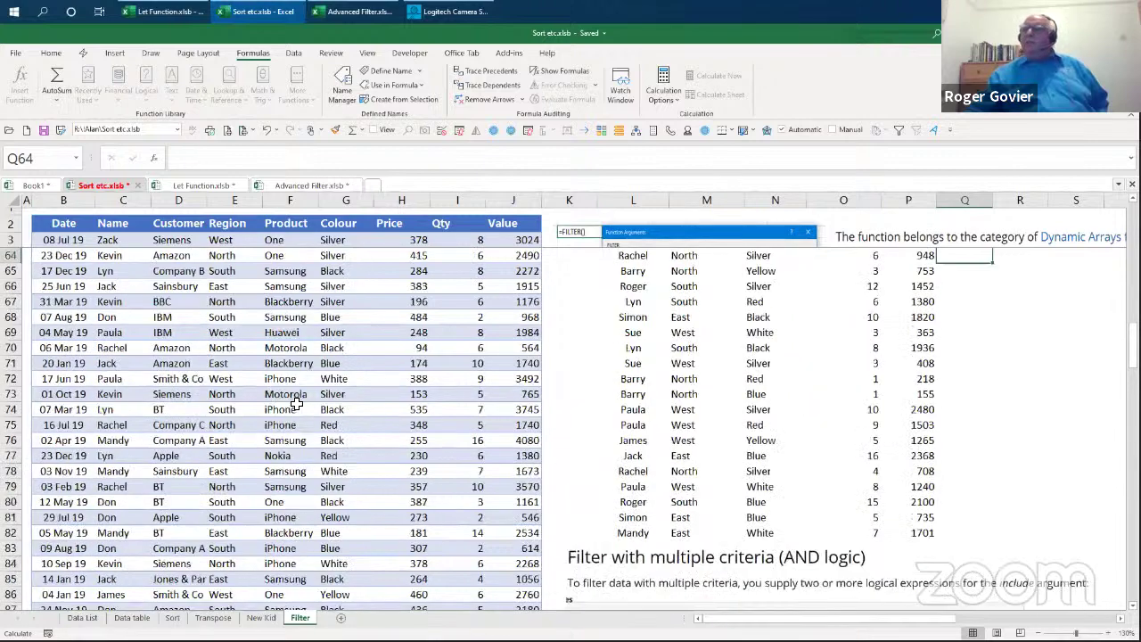
pyautogui.scroll(20, 296, 405)
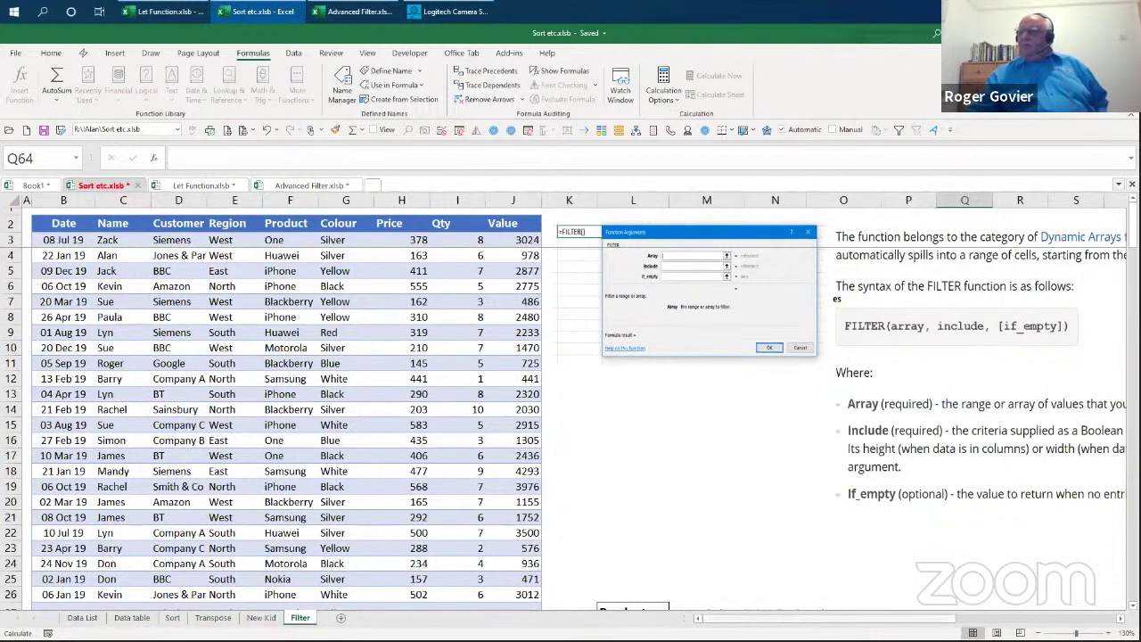
pyautogui.moveTo(782, 617); pyautogui.dragTo(864, 618)
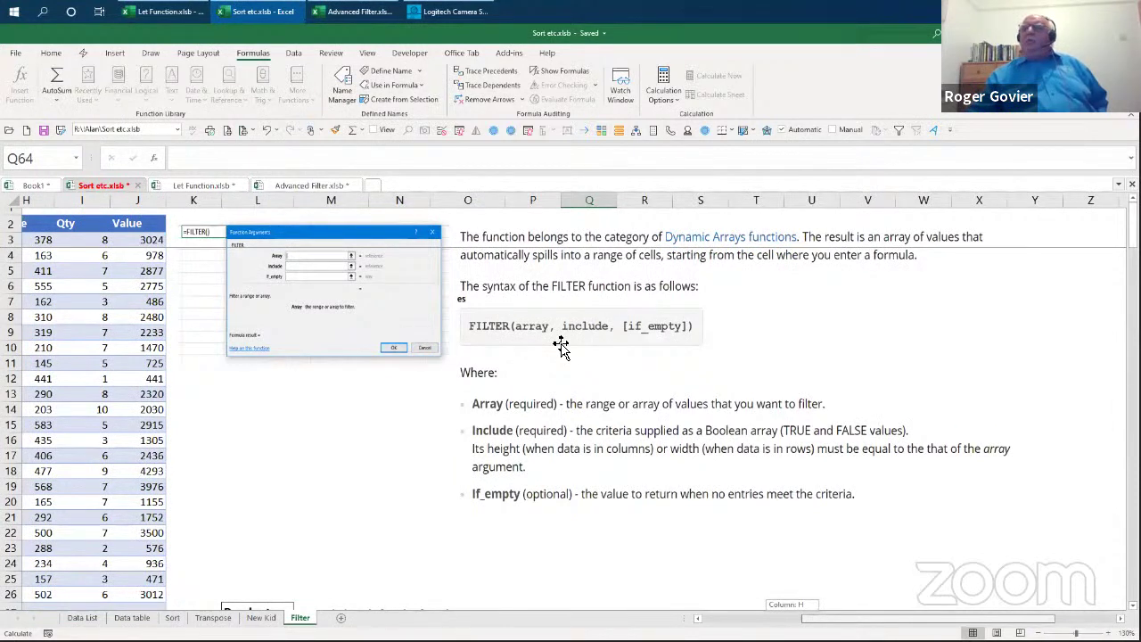
pyautogui.hscroll(-1, 560, 346)
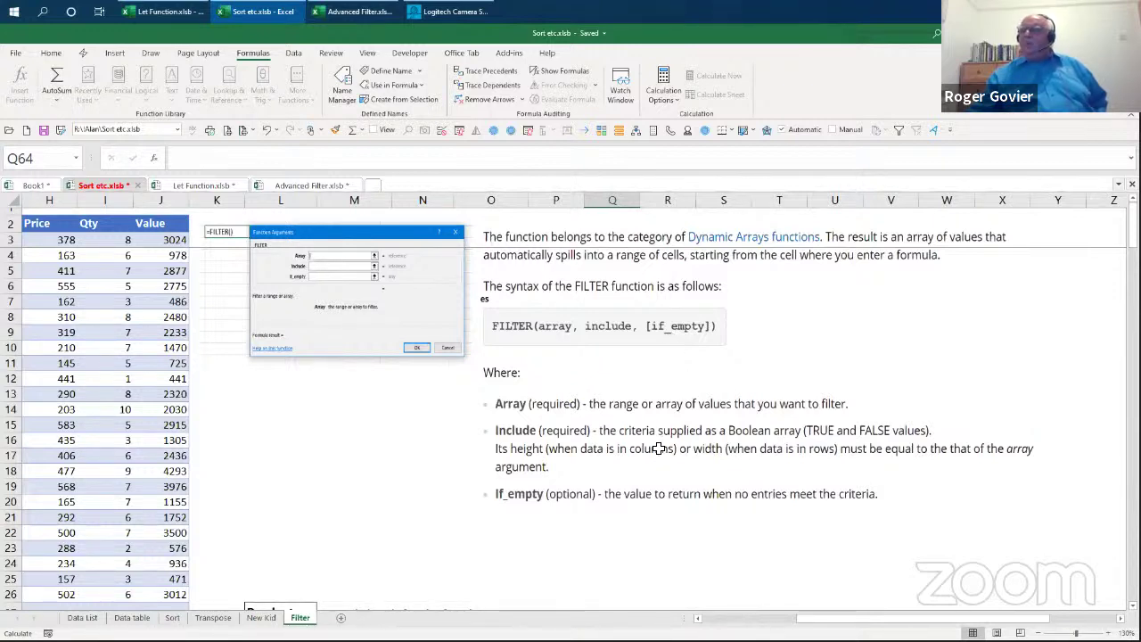
pyautogui.moveTo(904, 613); pyautogui.dragTo(703, 509)
pyautogui.scroll(-3, 703, 509)
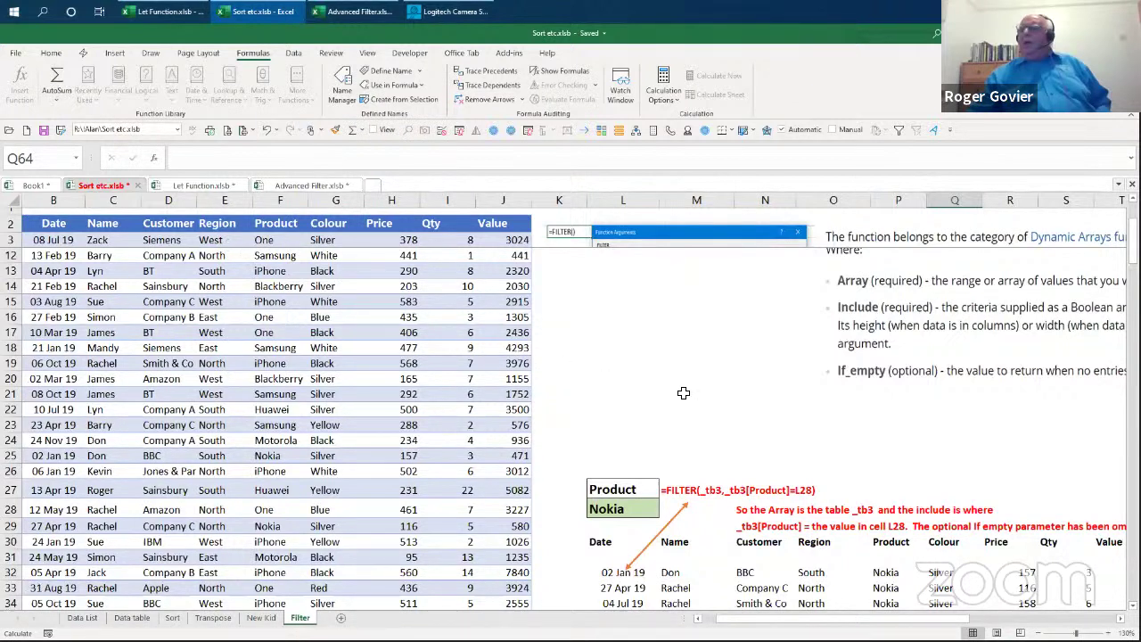
pyautogui.scroll(-2, 651, 316)
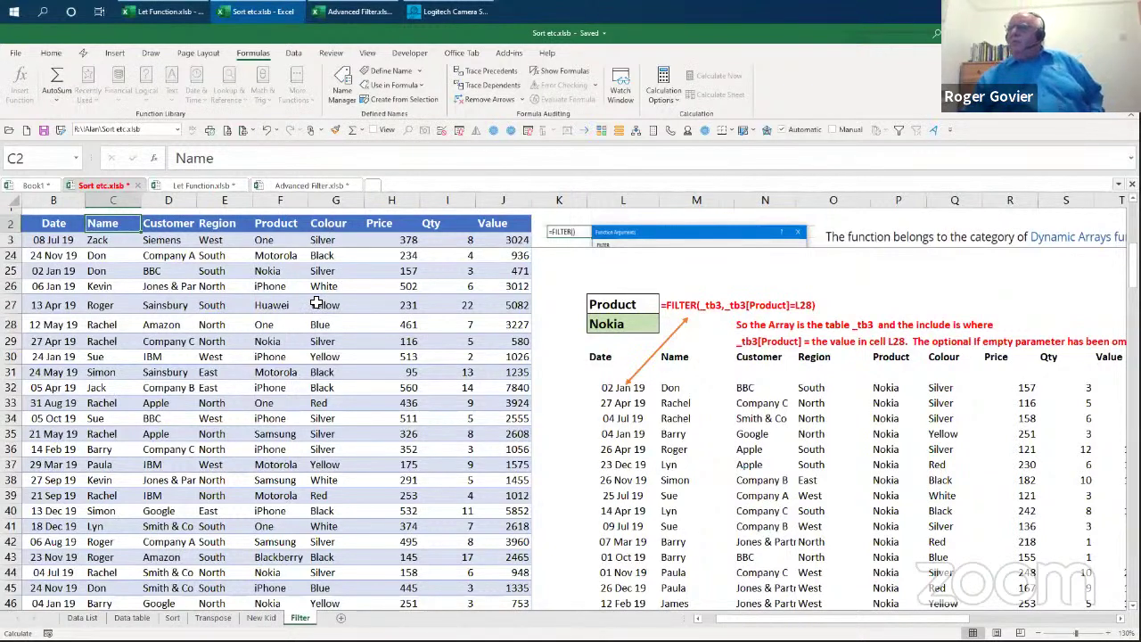
pyautogui.press('Right')
pyautogui.press('Right')
pyautogui.press('Right')
pyautogui.press('Right')
pyautogui.press('Right')
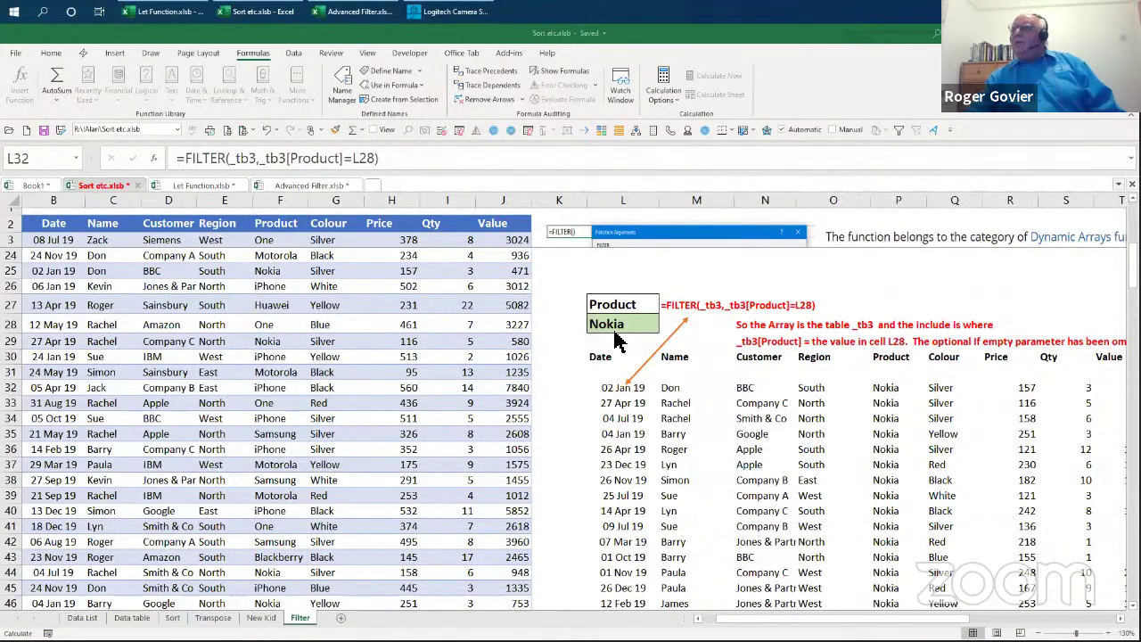
pyautogui.scroll(-8, 895, 390)
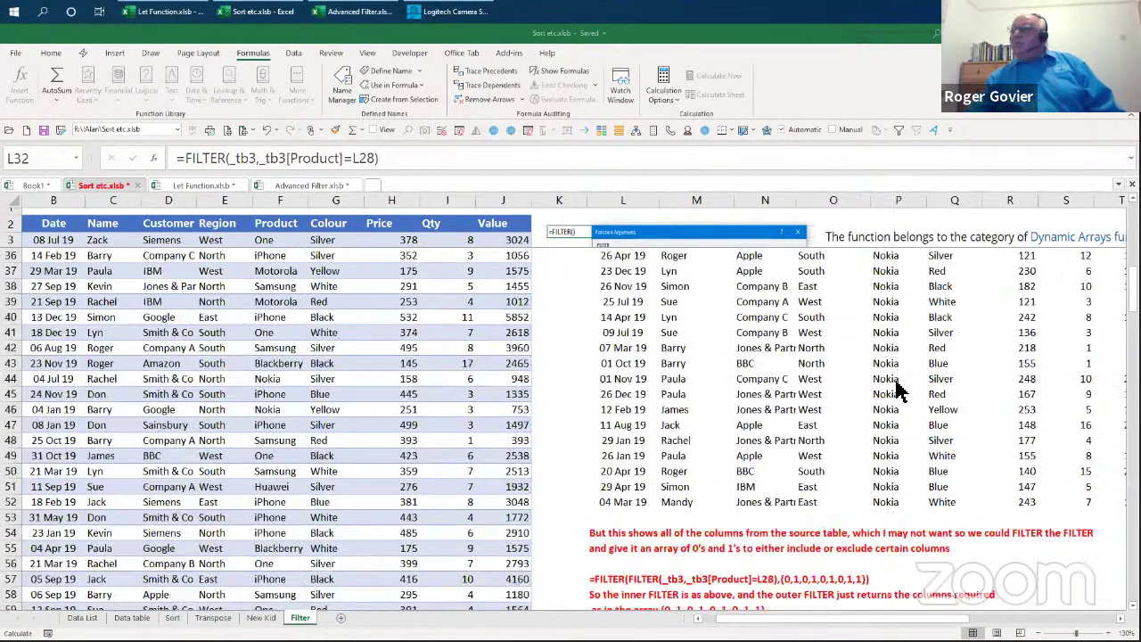
pyautogui.scroll(8, 896, 390)
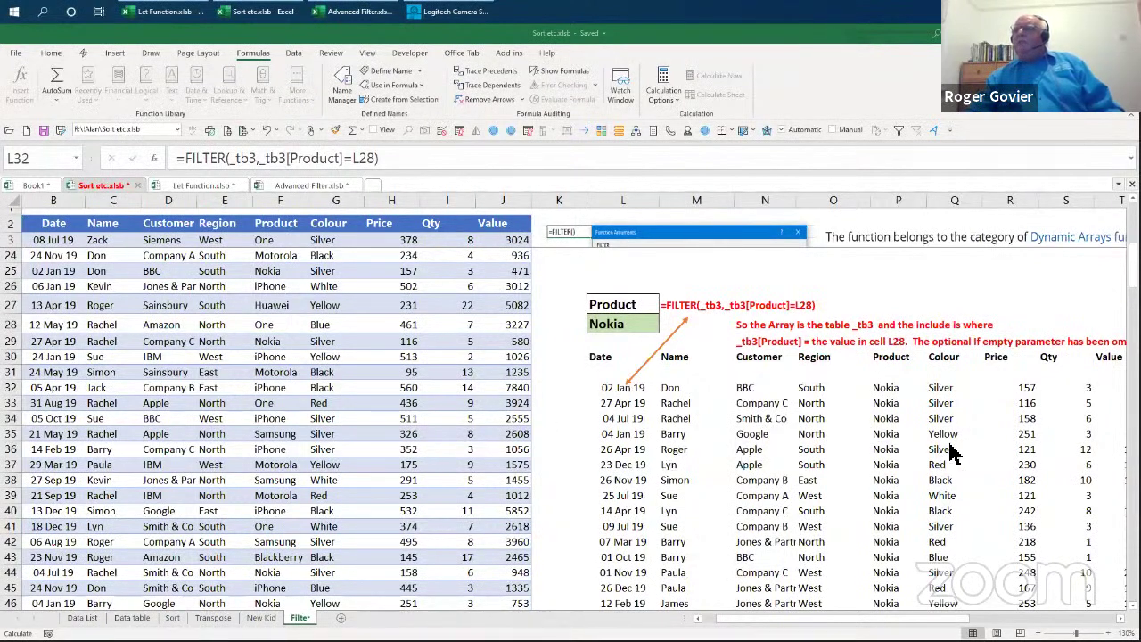
pyautogui.scroll(-3, 952, 452)
pyautogui.scroll(1, 952, 452)
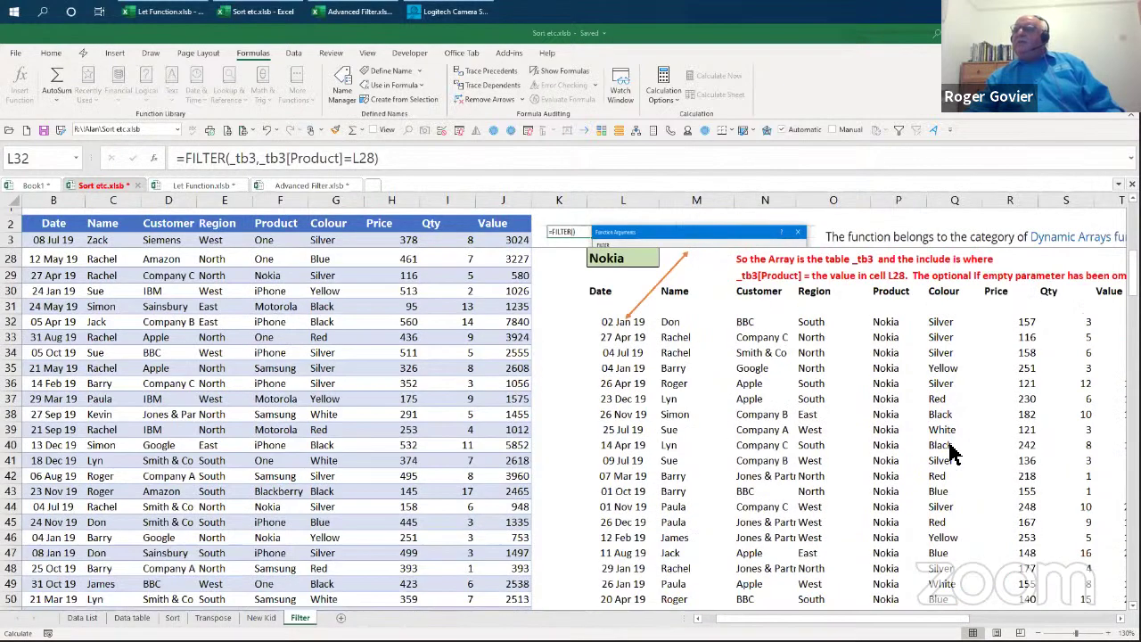
pyautogui.scroll(3, 952, 452)
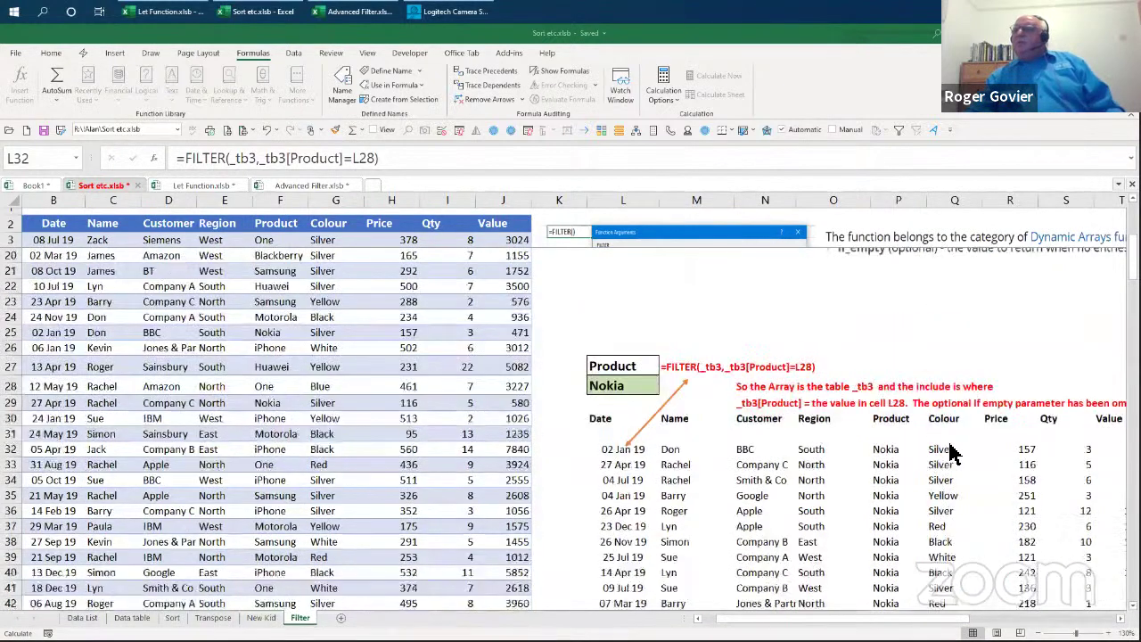
pyautogui.scroll(-4, 952, 453)
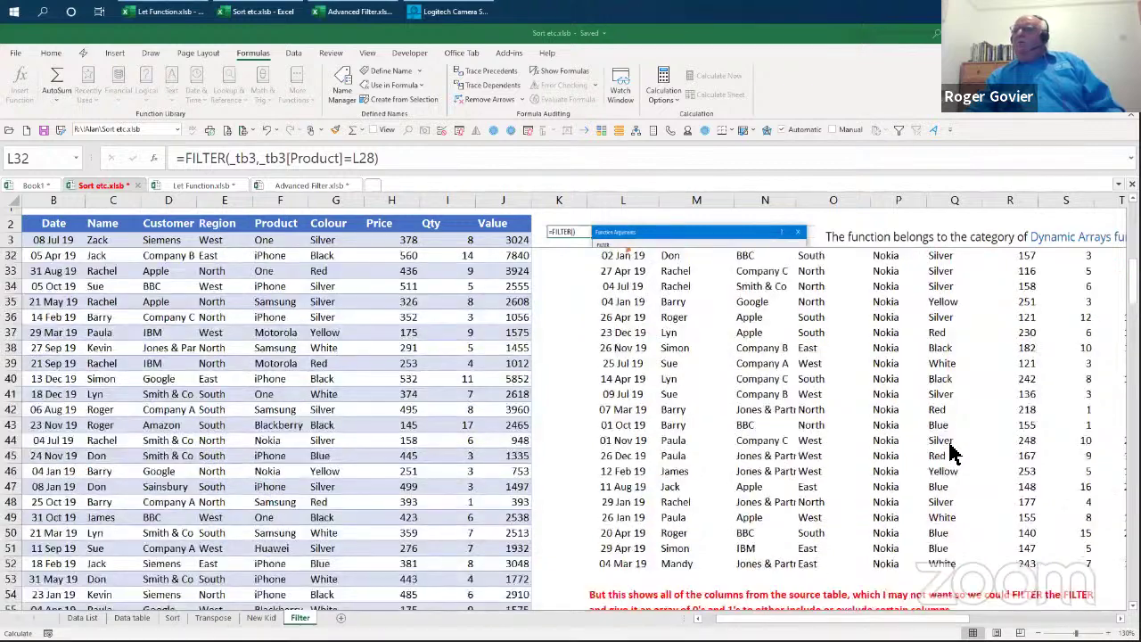
pyautogui.scroll(-1, 951, 453)
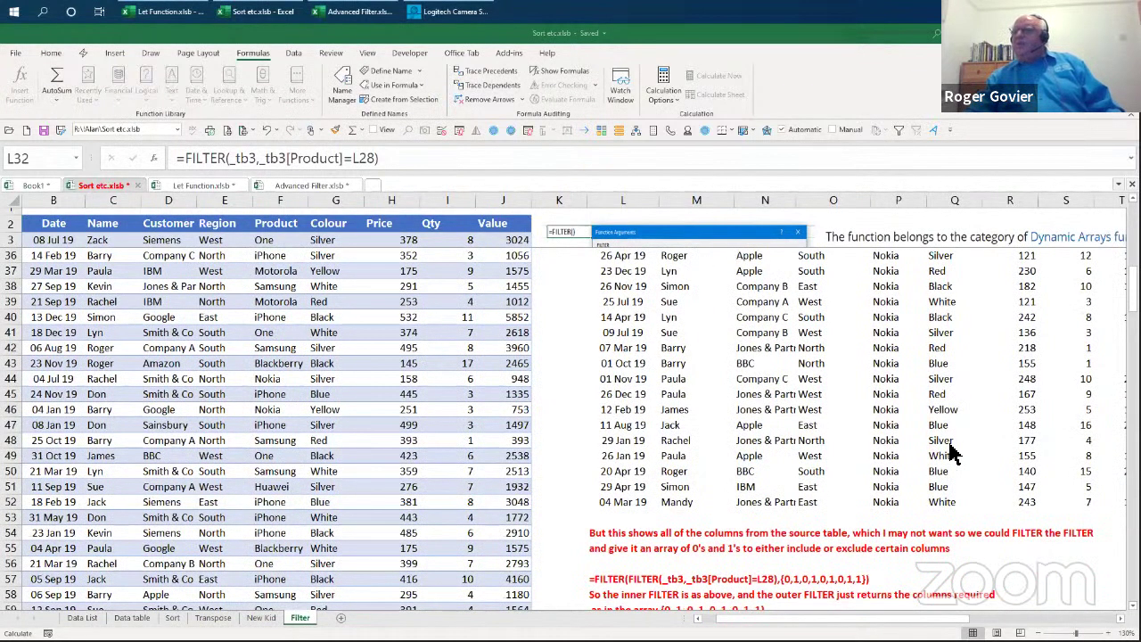
pyautogui.scroll(1, 951, 452)
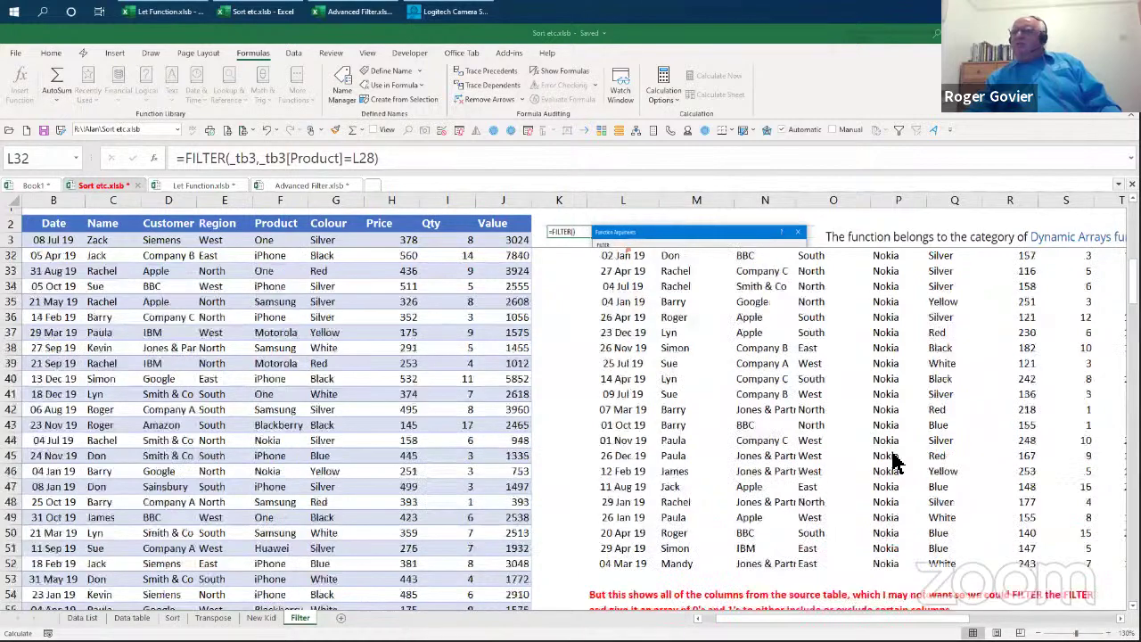
pyautogui.scroll(3, 895, 462)
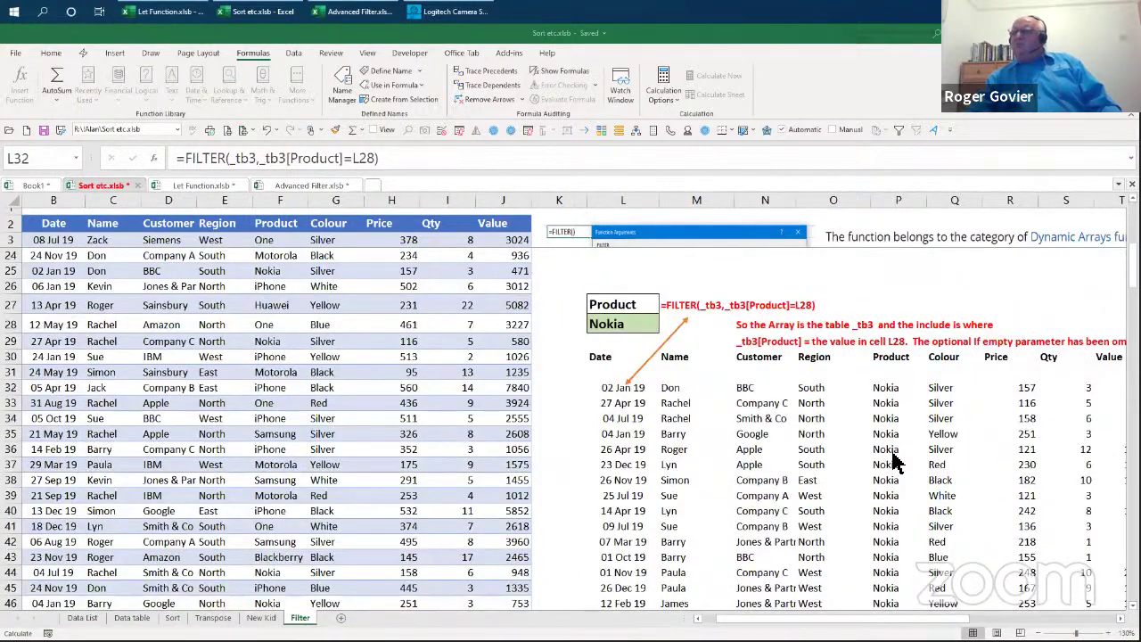
pyautogui.scroll(-2, 896, 462)
pyautogui.scroll(2, 895, 462)
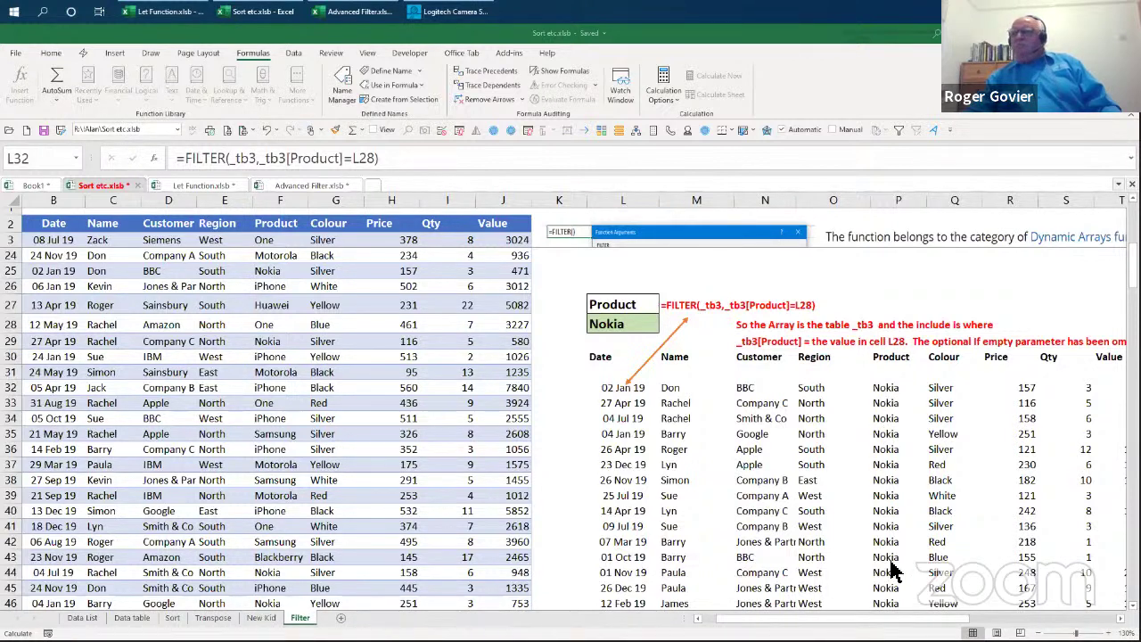
pyautogui.scroll(-1, 894, 573)
pyautogui.scroll(-3, 894, 573)
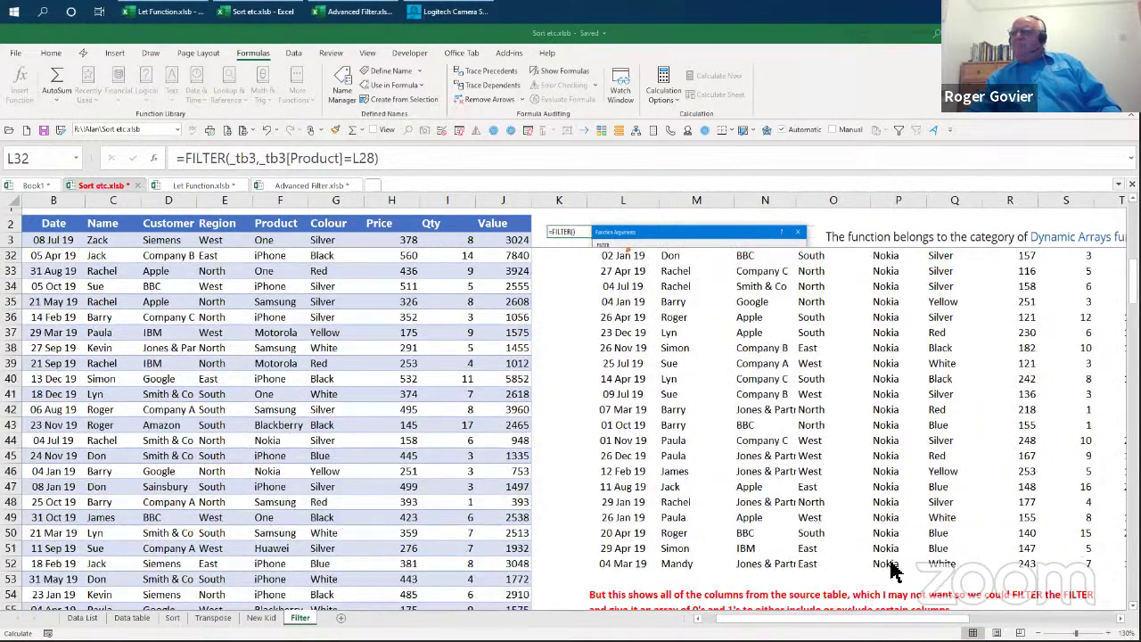
pyautogui.scroll(-1, 894, 573)
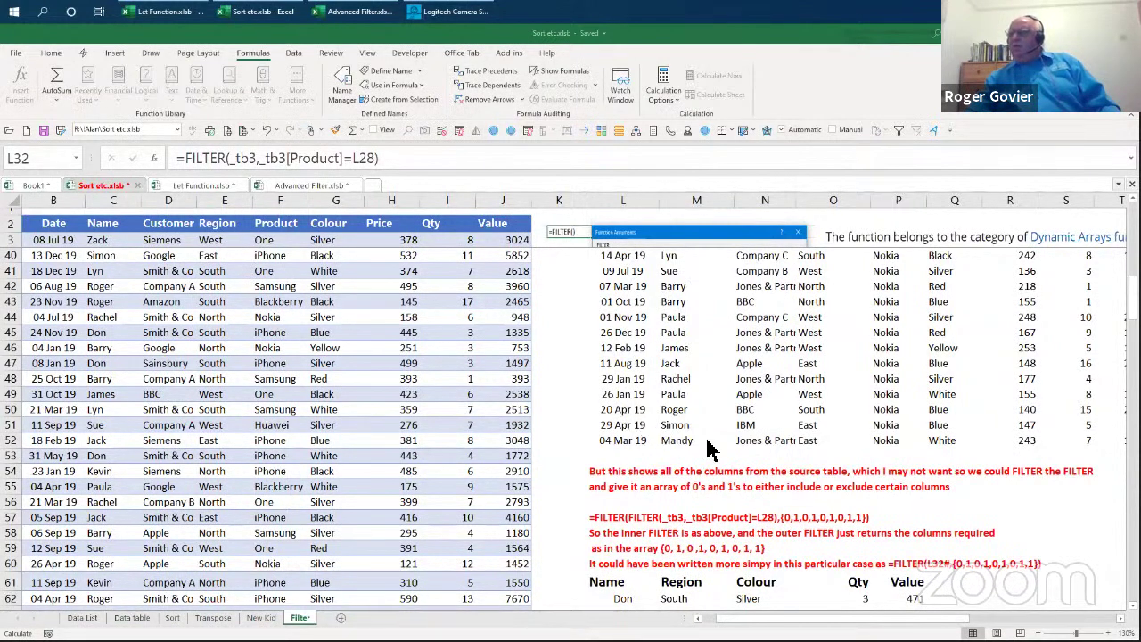
pyautogui.scroll(-3, 851, 506)
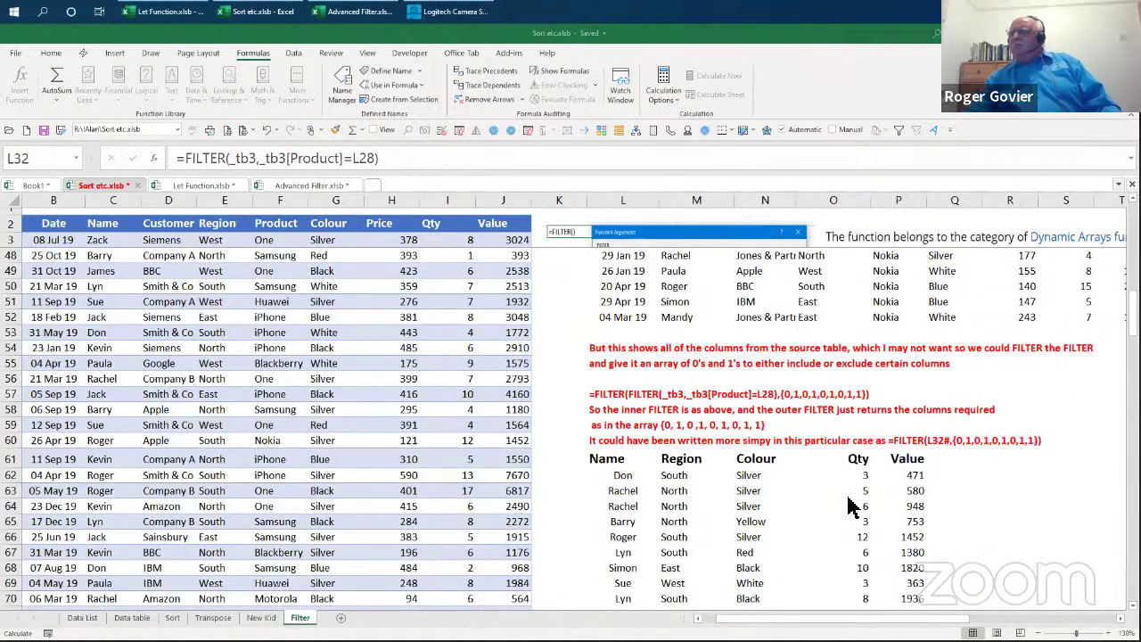
pyautogui.scroll(-1, 851, 506)
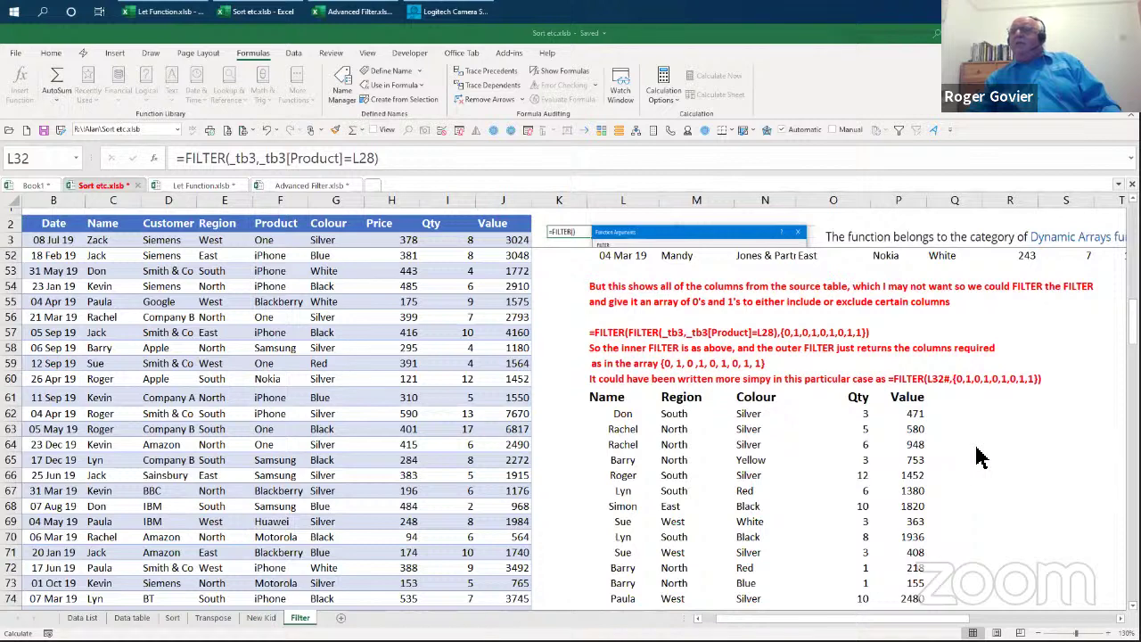
pyautogui.scroll(-4, 978, 457)
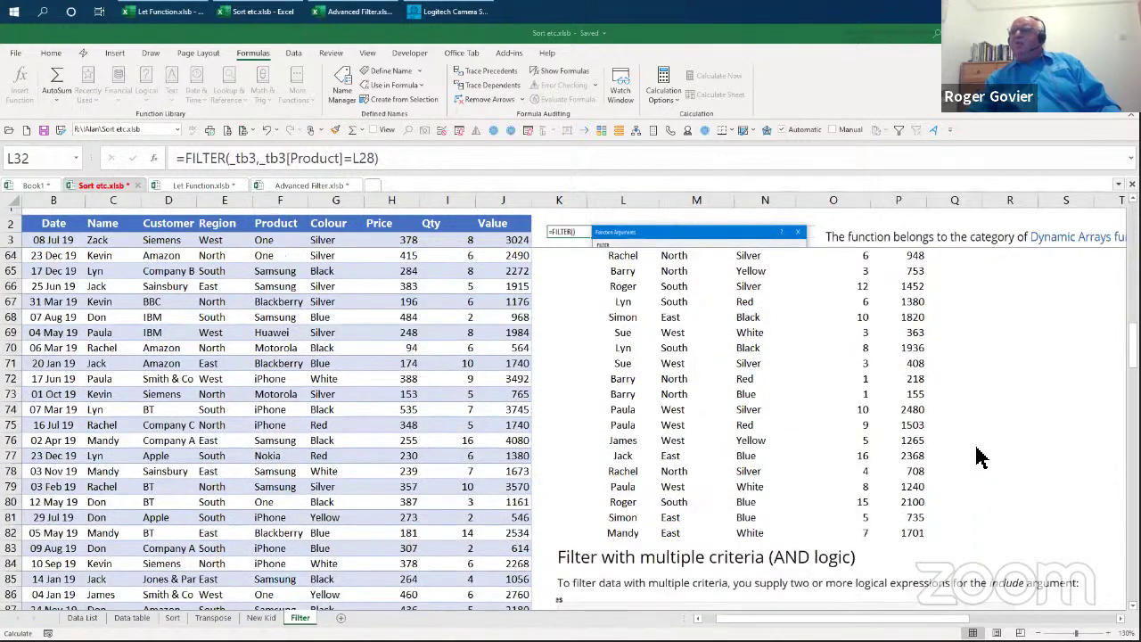
pyautogui.scroll(1, 977, 456)
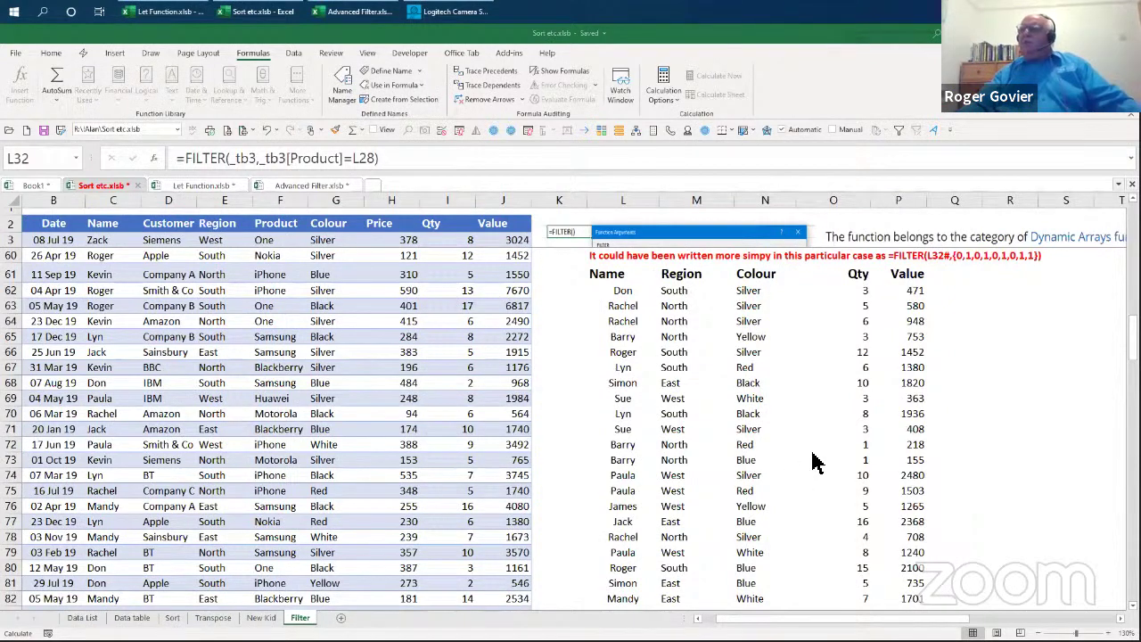
# Step: Select L102 to show the multi-criteria INDEX/FILTER formula for Samsung Silver sales
pyautogui.scroll(-1, 812, 459)
pyautogui.scroll(-1, 813, 459)
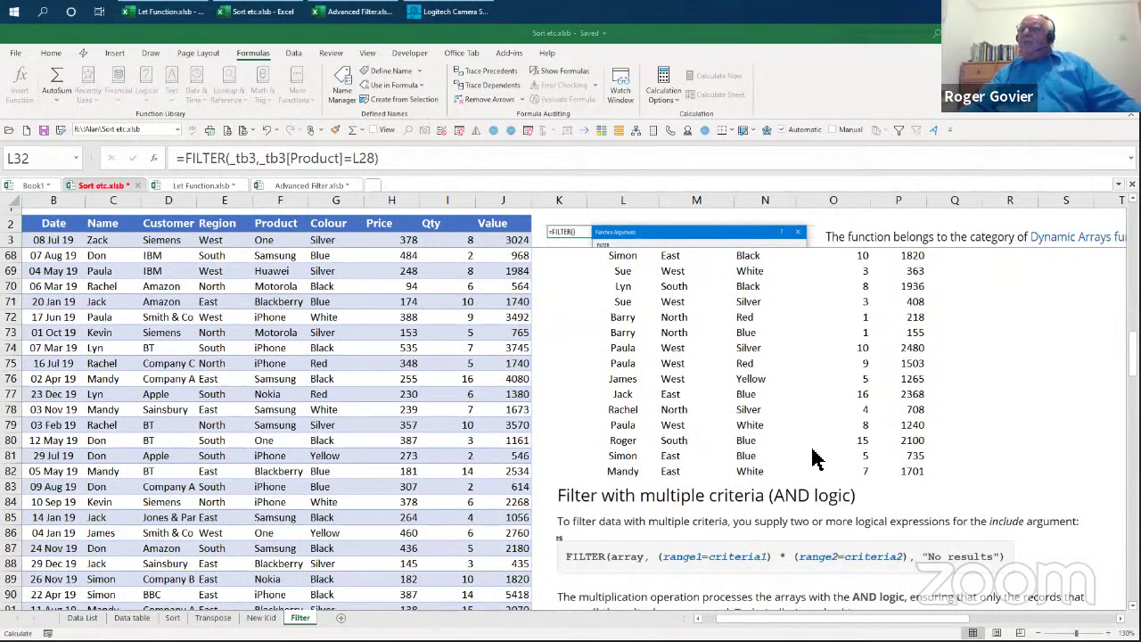
pyautogui.scroll(-1, 813, 459)
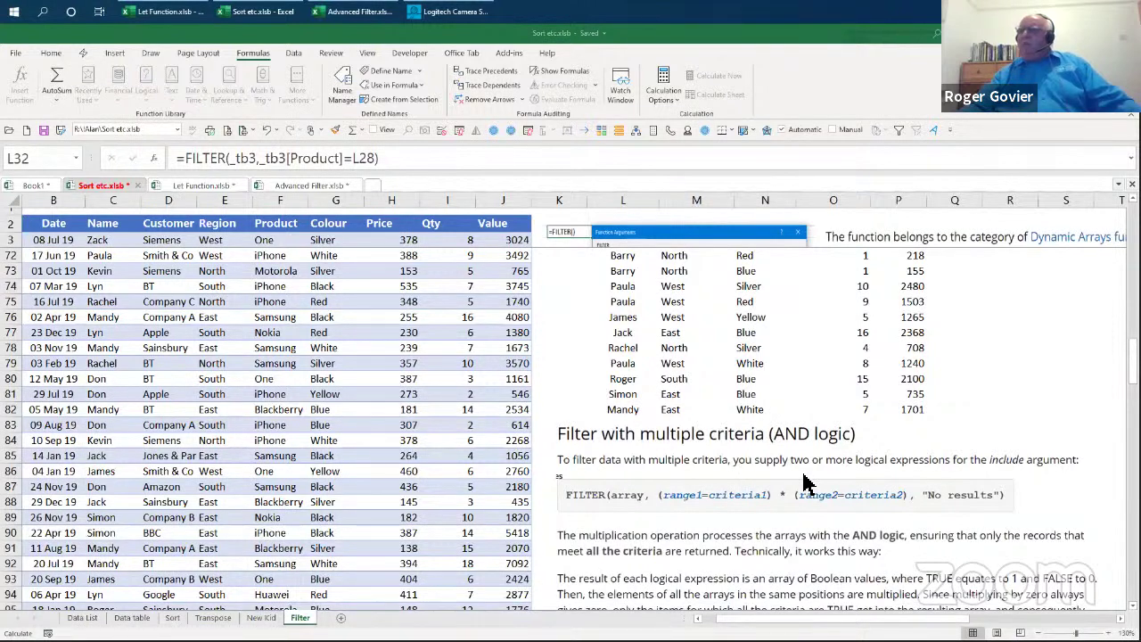
pyautogui.scroll(5, 806, 482)
pyautogui.scroll(7, 806, 482)
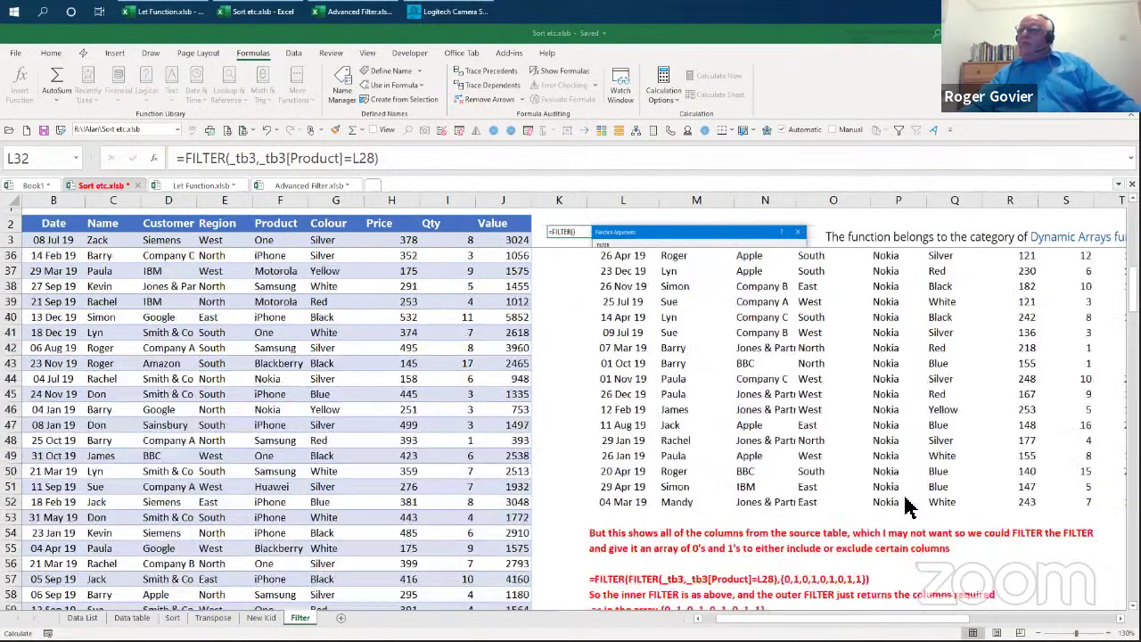
pyautogui.scroll(7, 909, 505)
pyautogui.scroll(4, 909, 505)
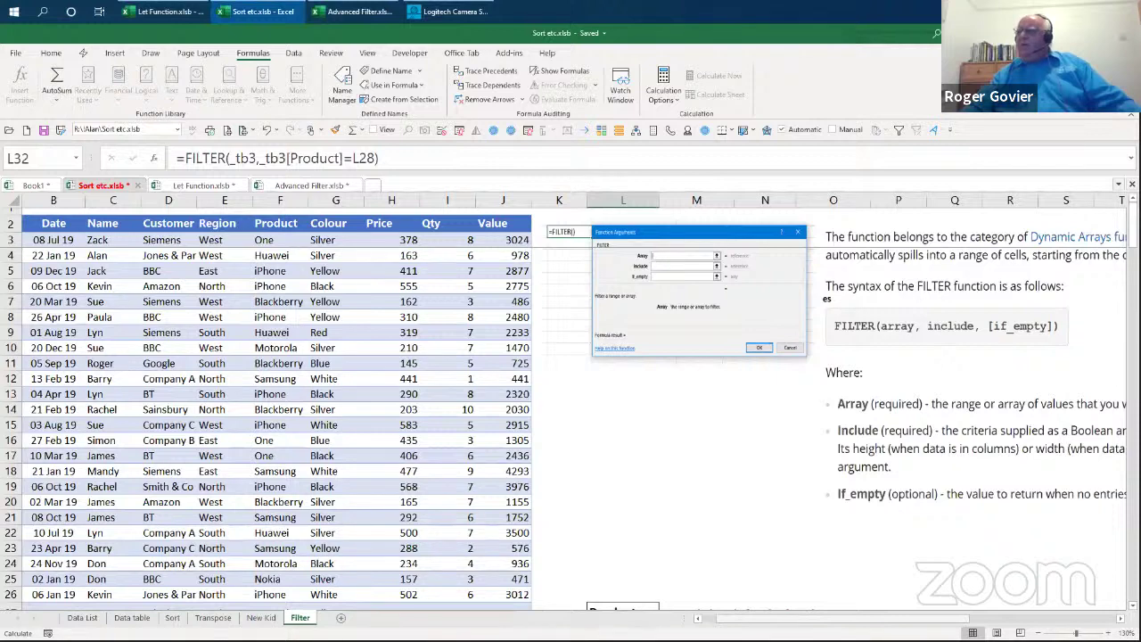
pyautogui.moveTo(824, 618); pyautogui.dragTo(842, 618)
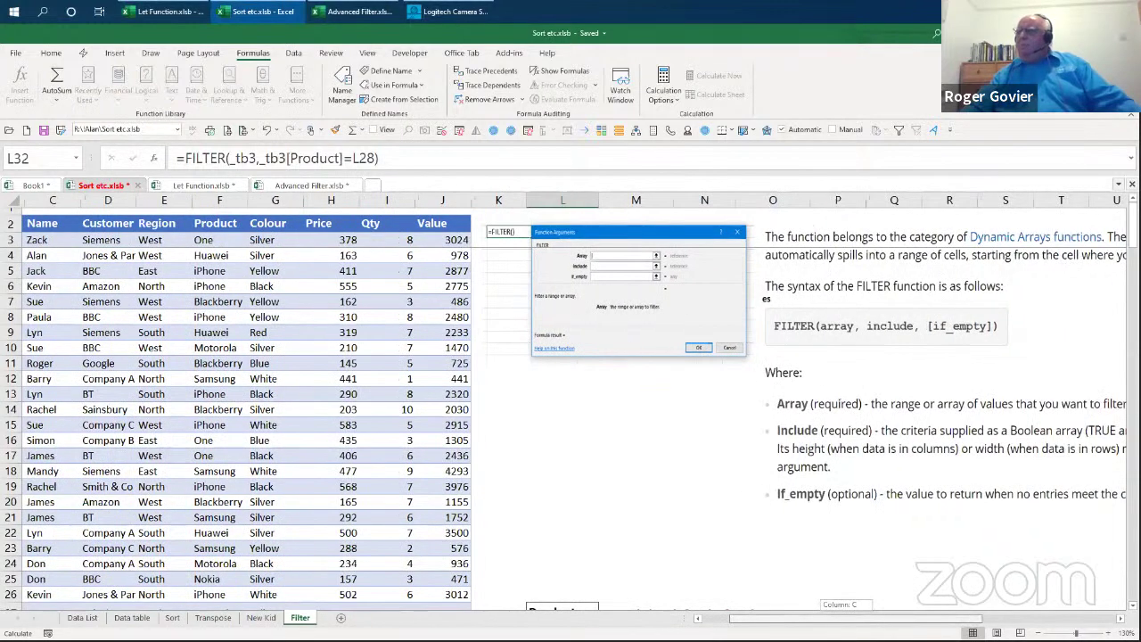
pyautogui.hscroll(2, 927, 472)
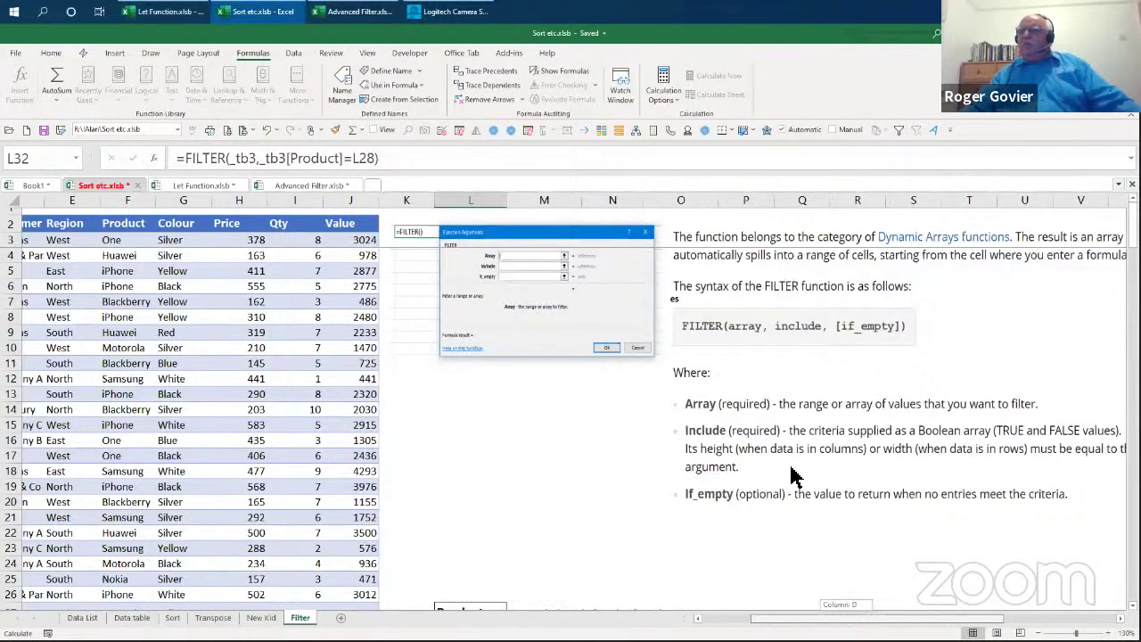
pyautogui.hscroll(2, 538, 503)
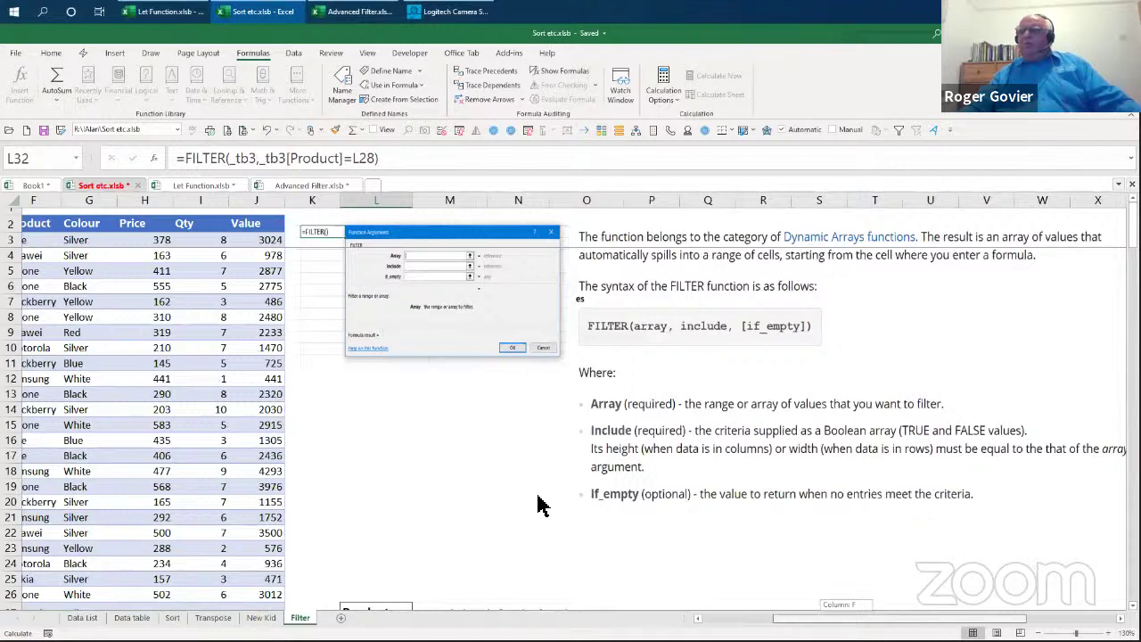
pyautogui.hscroll(-1, 538, 504)
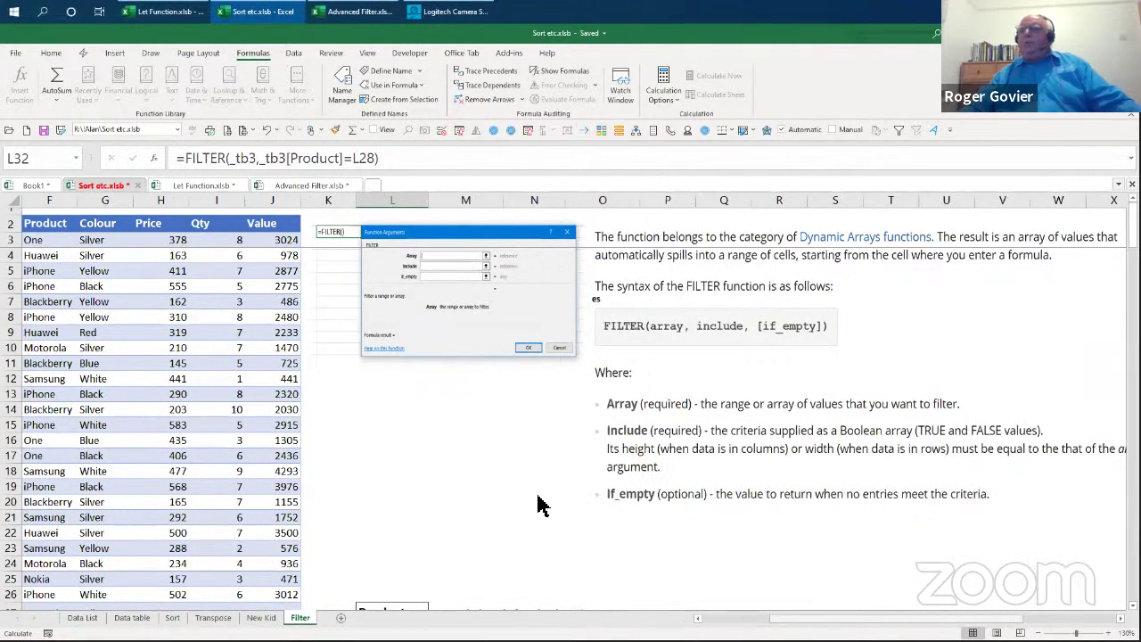
pyautogui.scroll(-20, 539, 503)
pyautogui.scroll(-5, 538, 504)
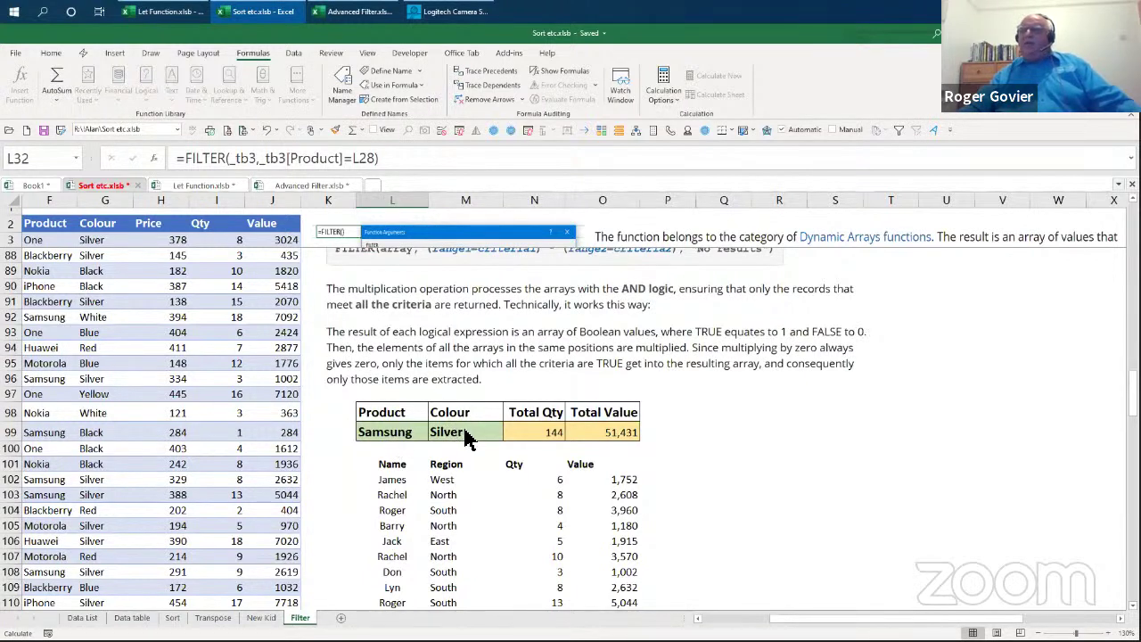
pyautogui.scroll(-4, 726, 450)
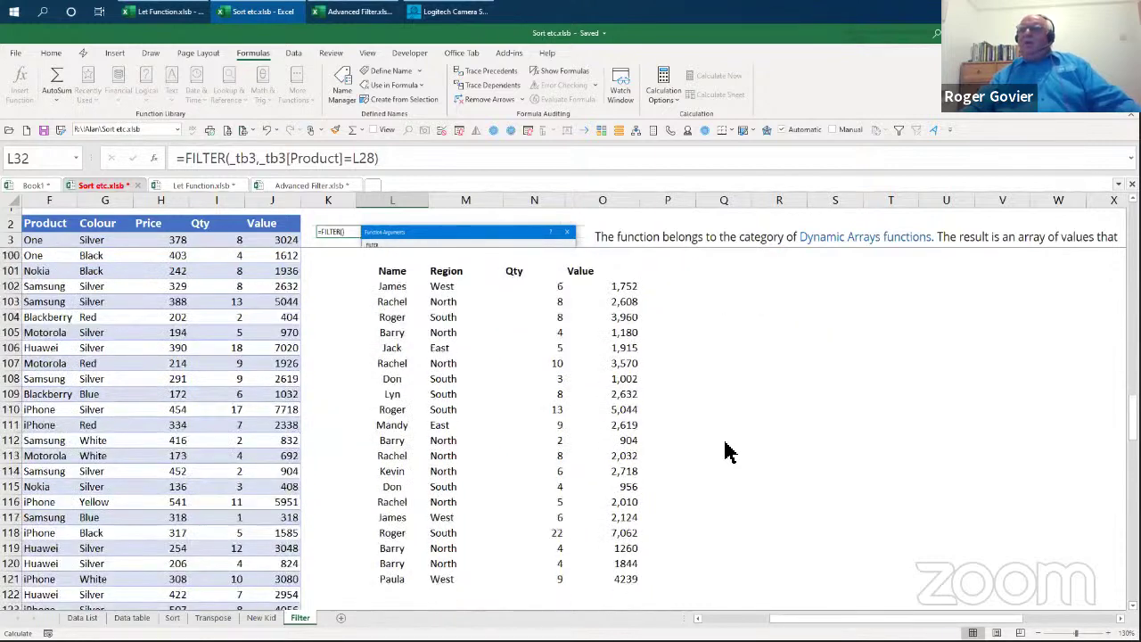
pyautogui.scroll(-2, 726, 450)
pyautogui.scroll(5, 723, 433)
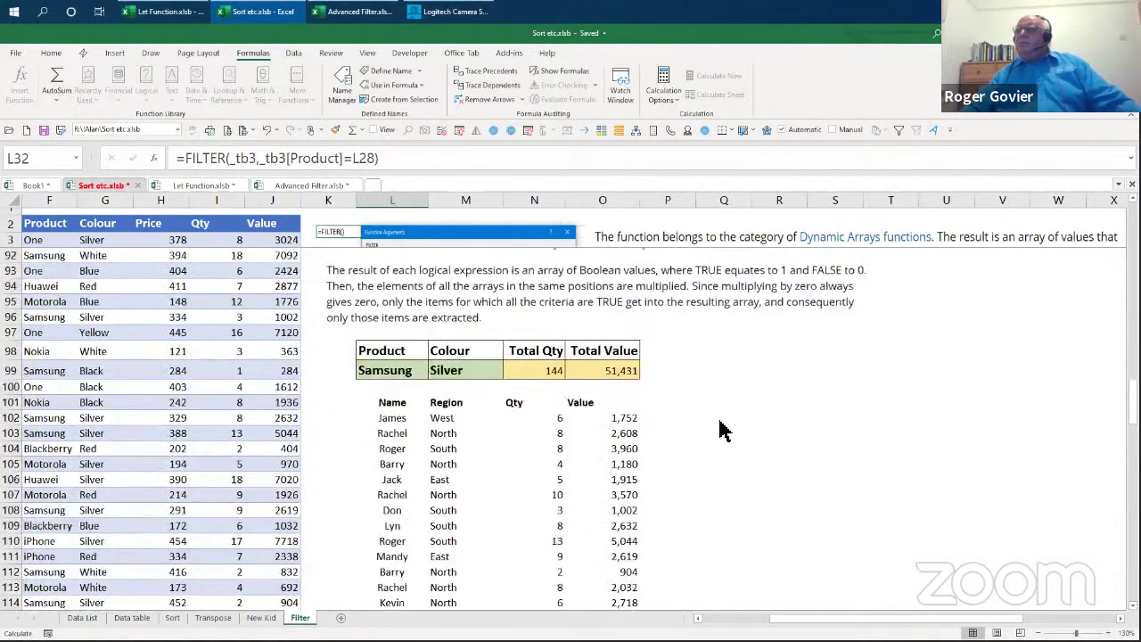
pyautogui.scroll(1, 722, 430)
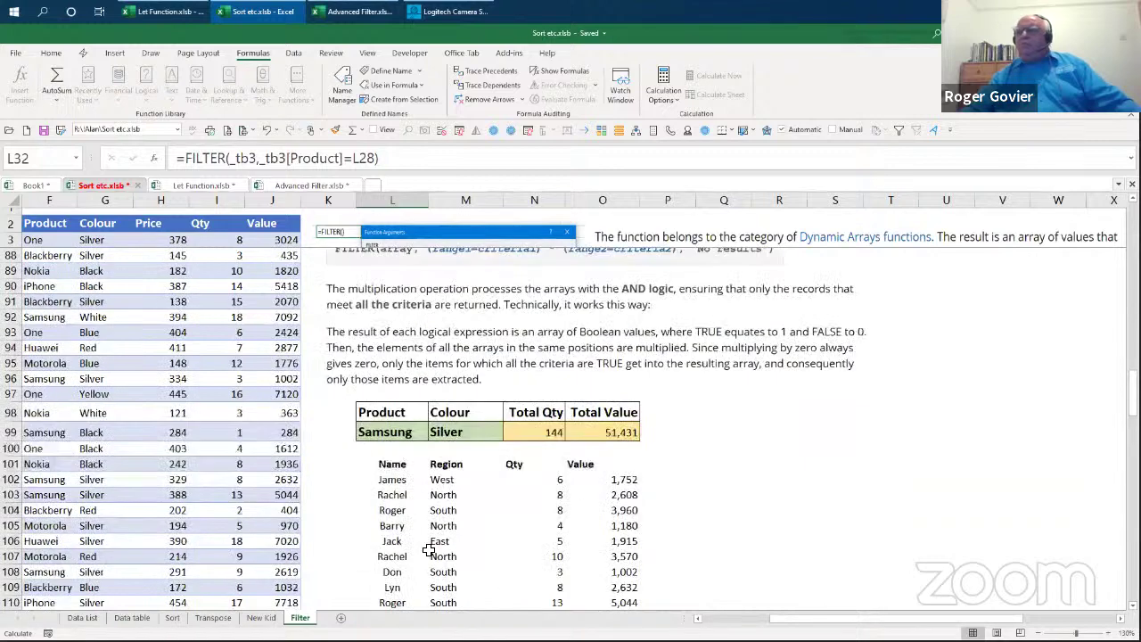
pyautogui.scroll(1, 429, 550)
pyautogui.click(397, 540)
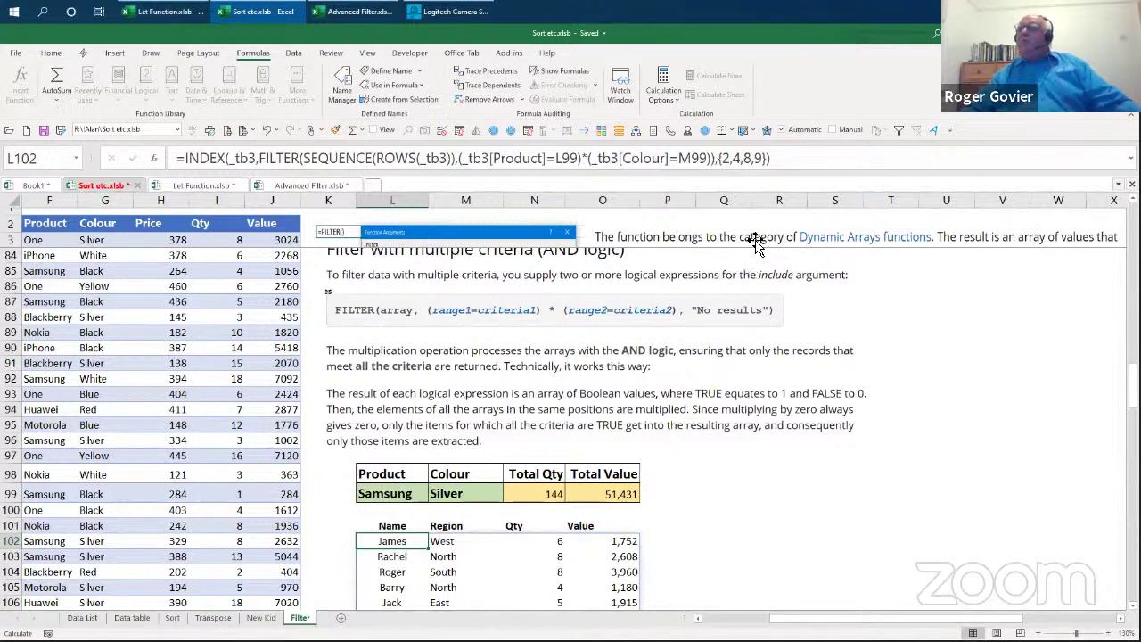
pyautogui.scroll(-7, 801, 290)
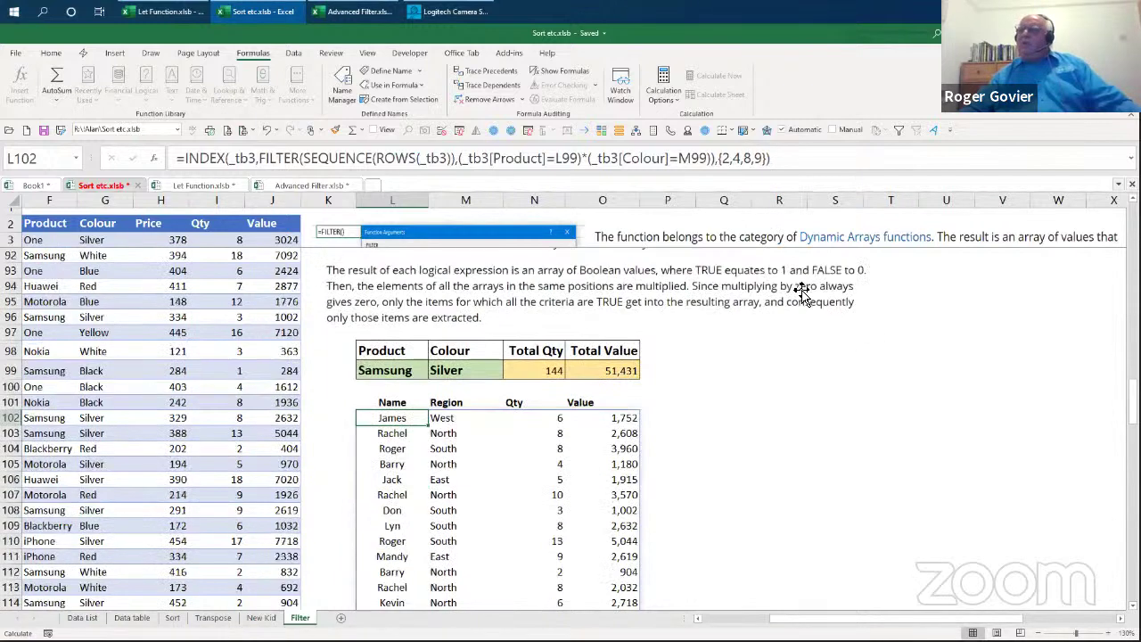
pyautogui.scroll(2, 801, 289)
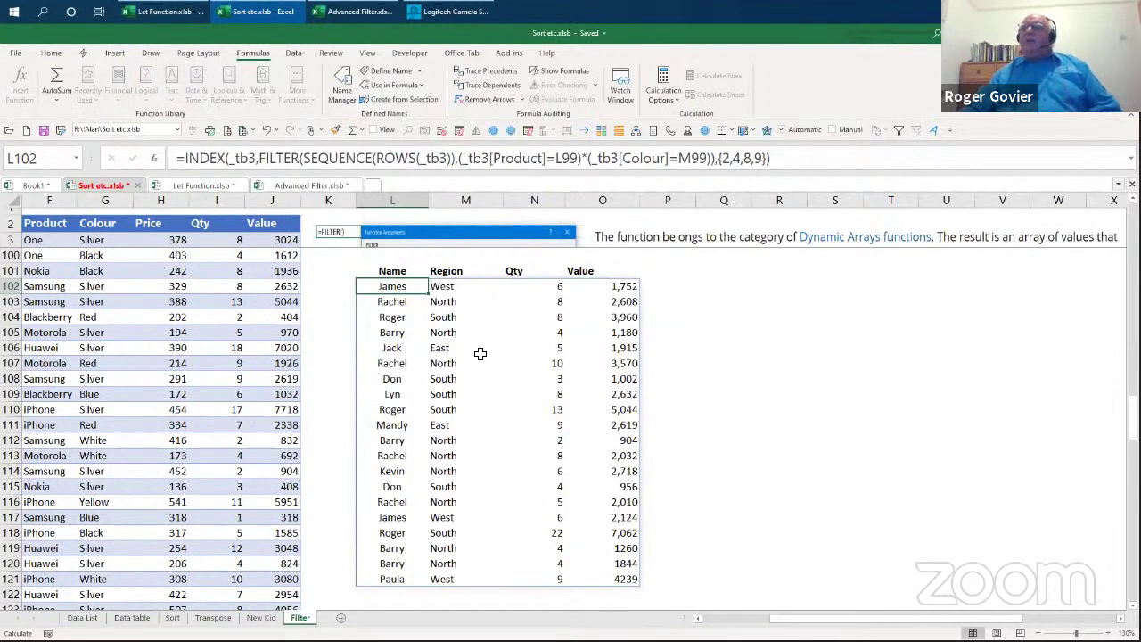
pyautogui.scroll(5, 479, 354)
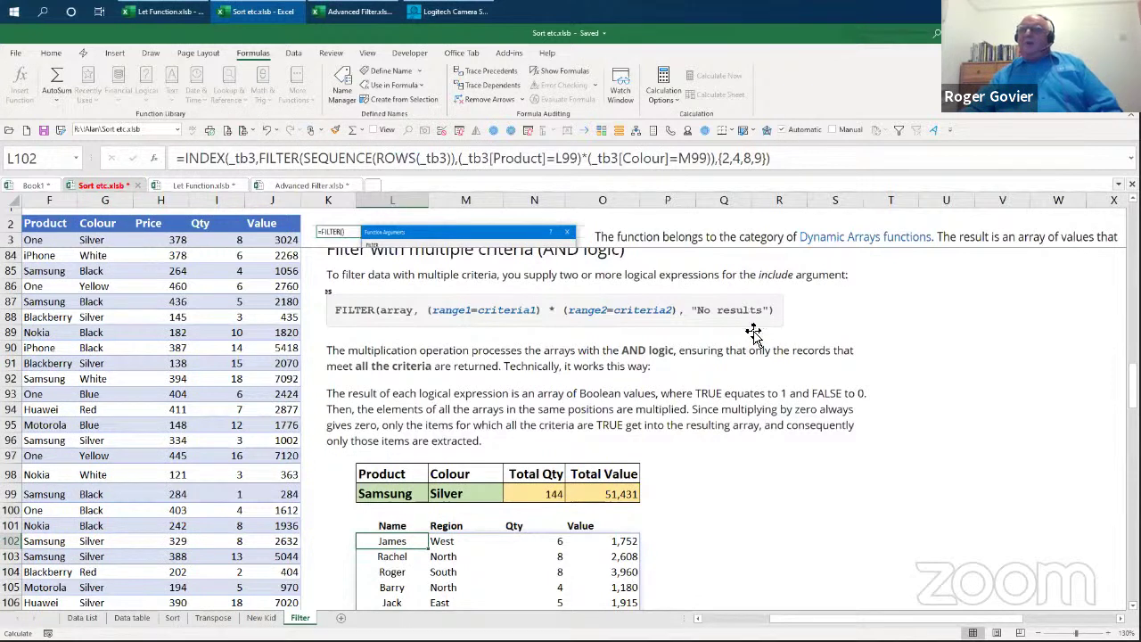
pyautogui.click(756, 458)
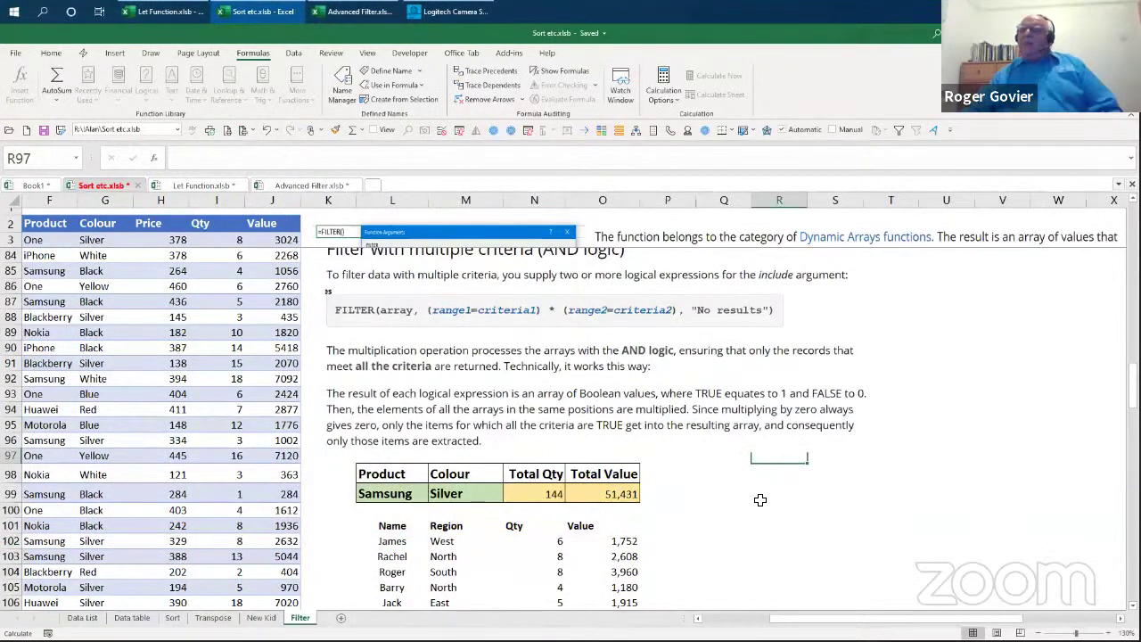
pyautogui.scroll(-1, 759, 500)
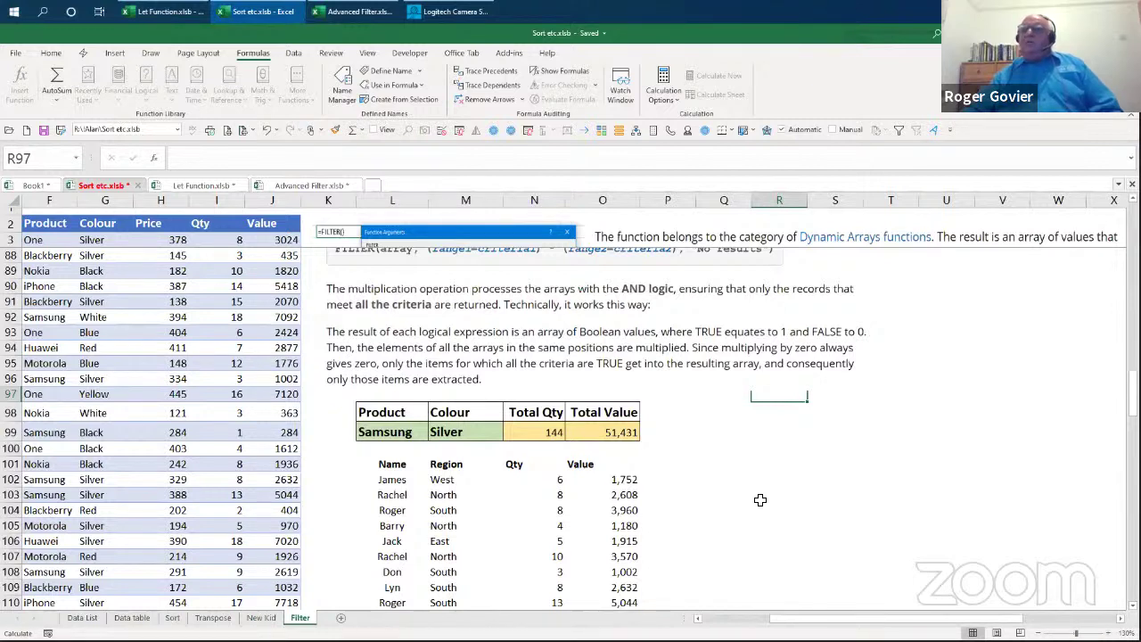
# Step: Switch to Advanced Filter.xlsb and read its Instructions sheet on AND/OR criteria ranges
pyautogui.click(308, 185)
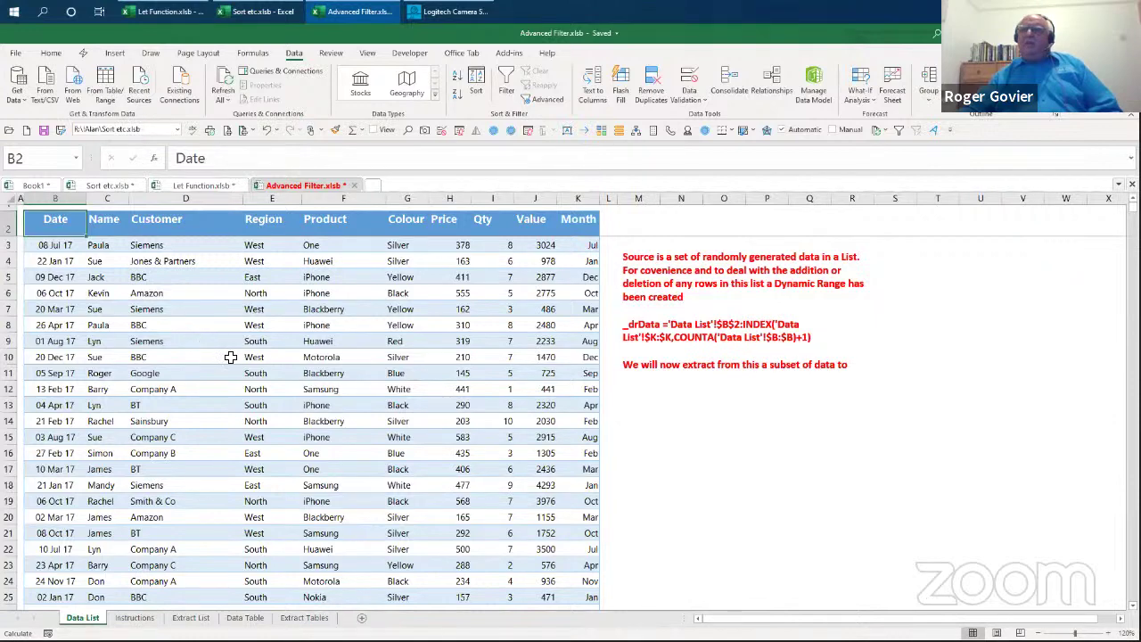
pyautogui.click(134, 617)
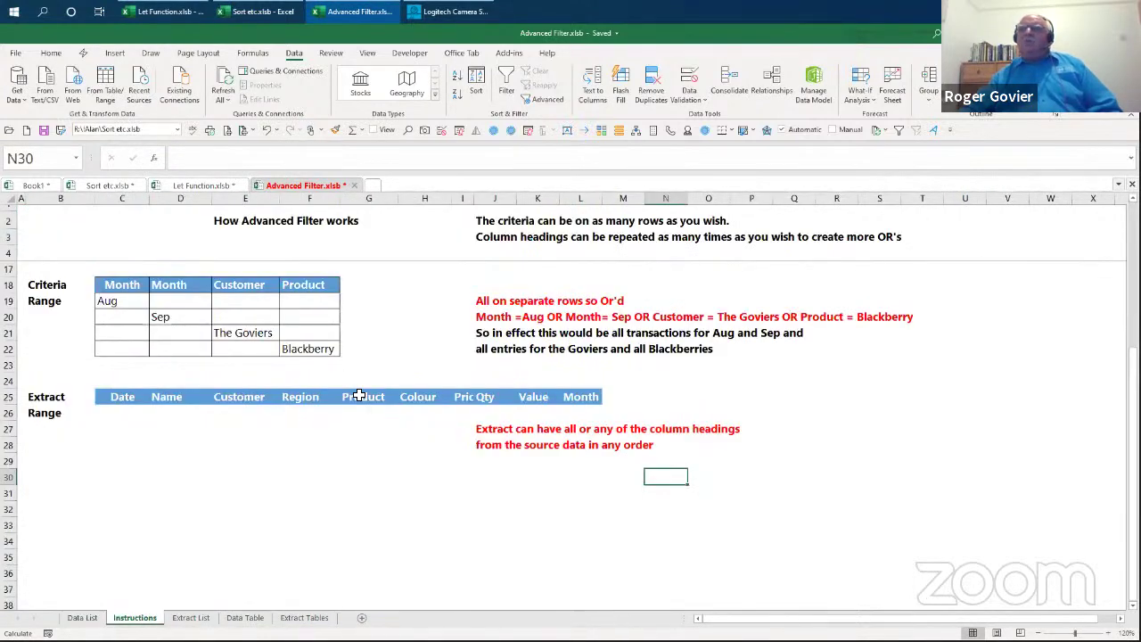
pyautogui.scroll(4, 358, 396)
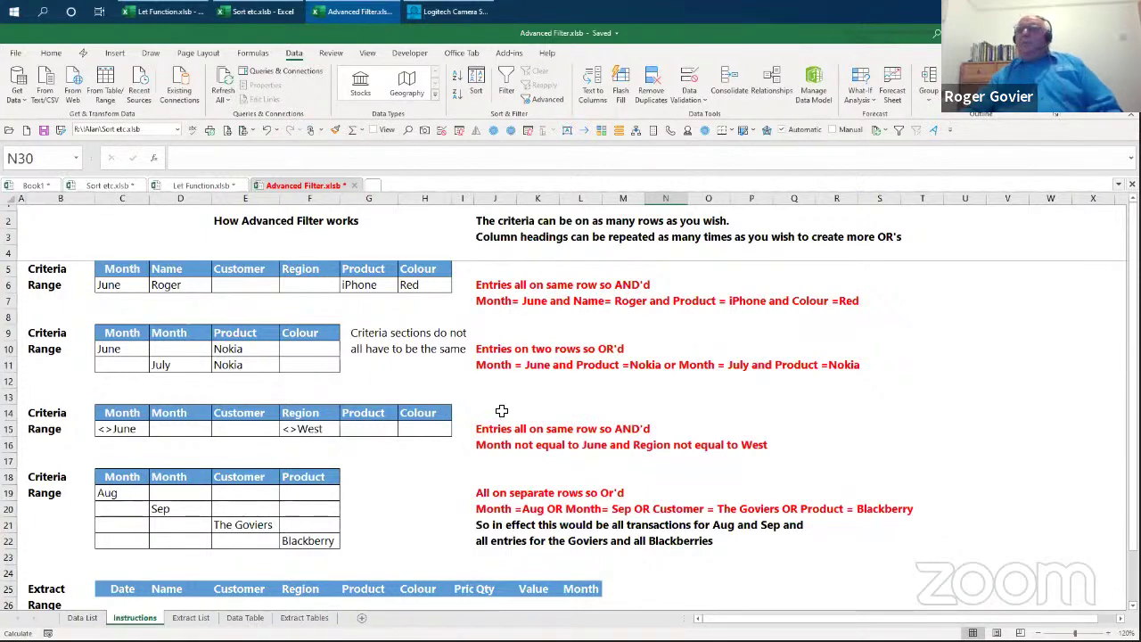
pyautogui.scroll(-2, 501, 410)
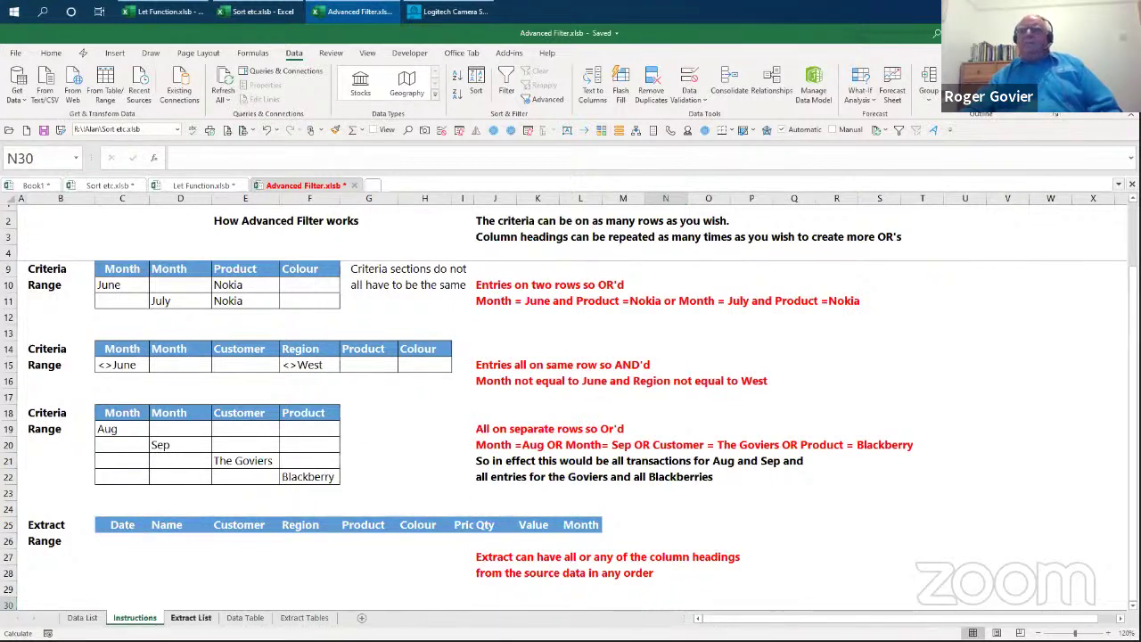
# Step: On Extract List, enter another salesperson's name in C3 and select criteria B2:C3
pyautogui.click(197, 617)
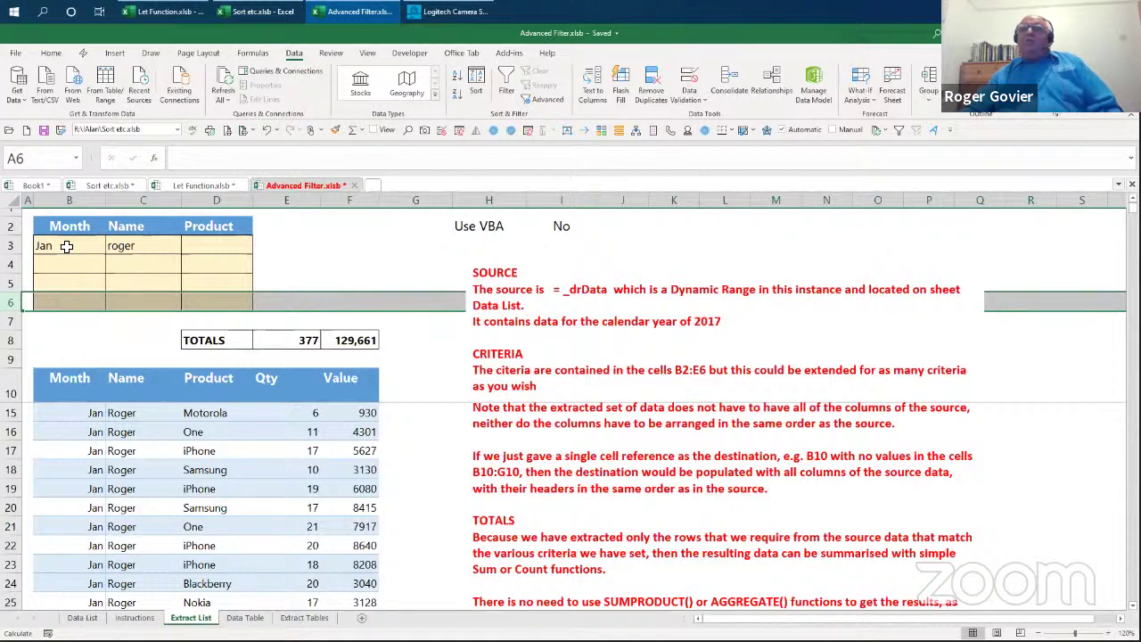
pyautogui.click(122, 244)
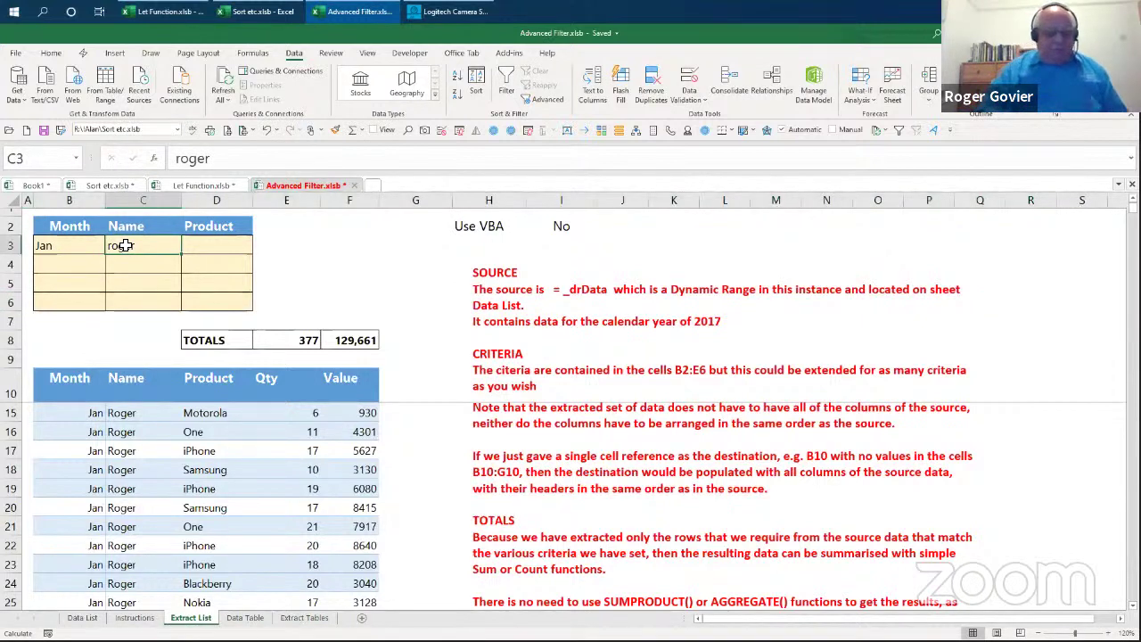
pyautogui.write('Rachel')
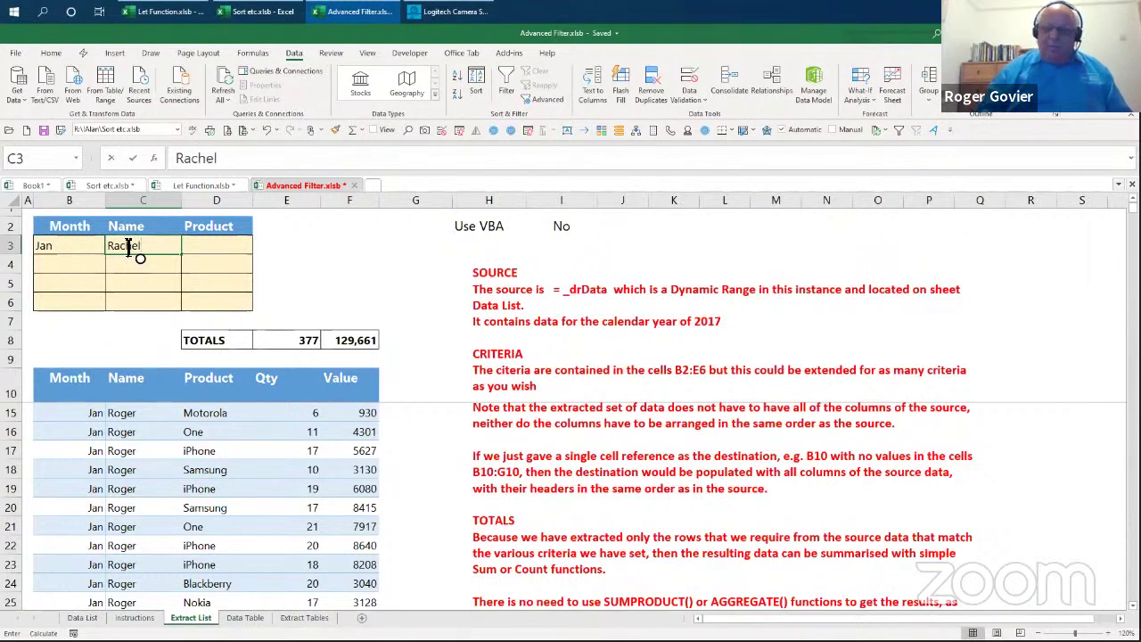
pyautogui.press('Left')
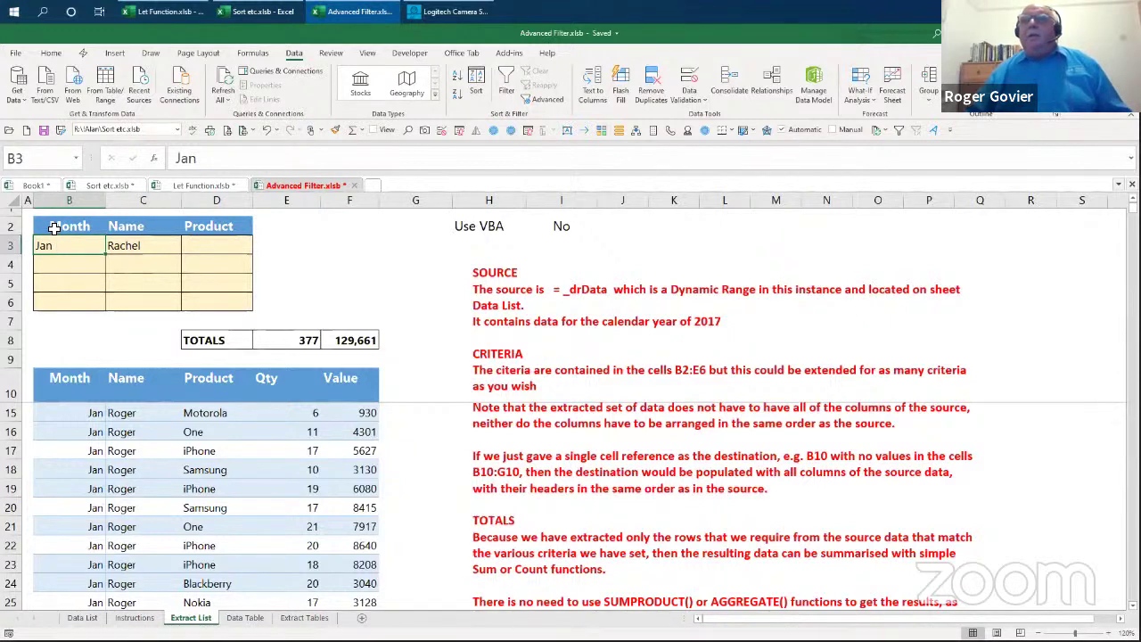
pyautogui.moveTo(53, 228); pyautogui.dragTo(116, 240)
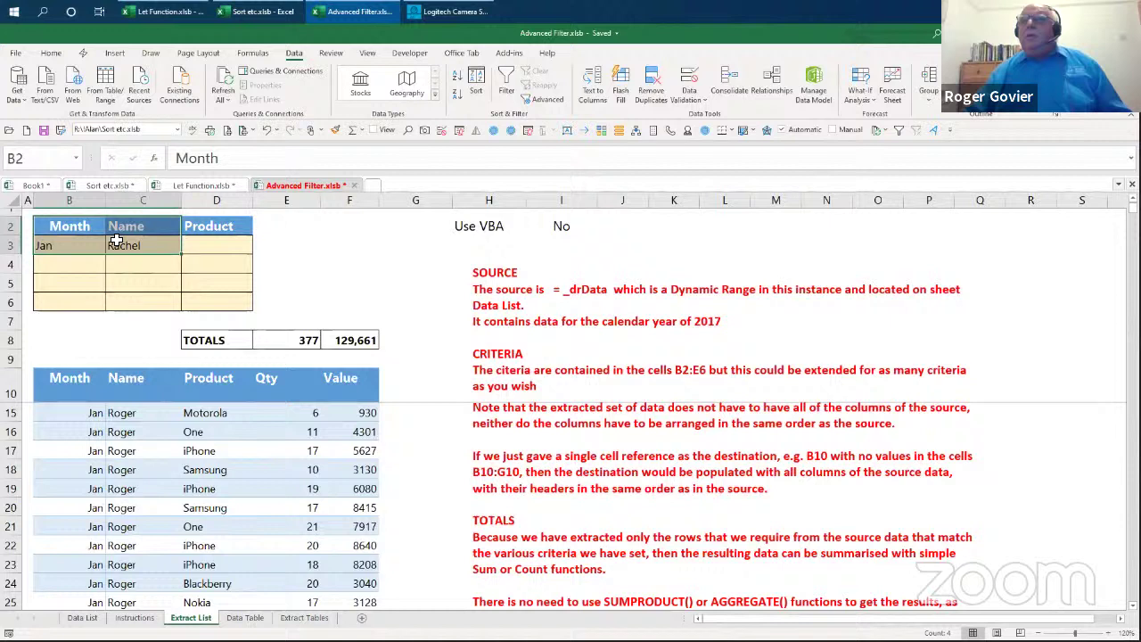
# Step: In Advanced Filter, choose copy to another location with criteria range B2:C3
pyautogui.click(547, 102)
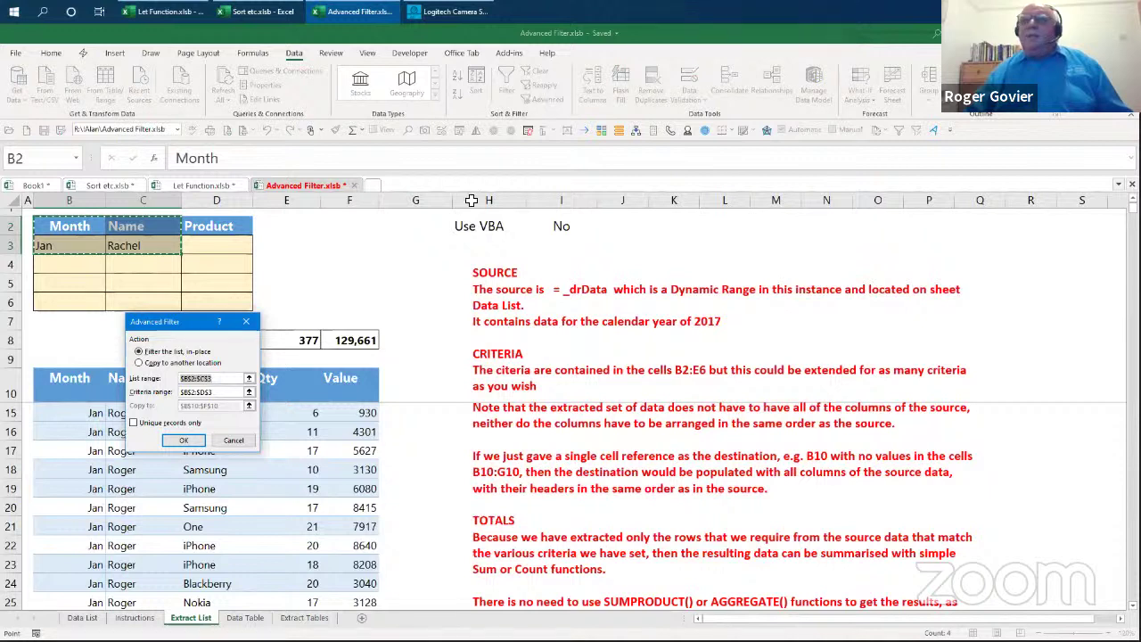
pyautogui.click(176, 365)
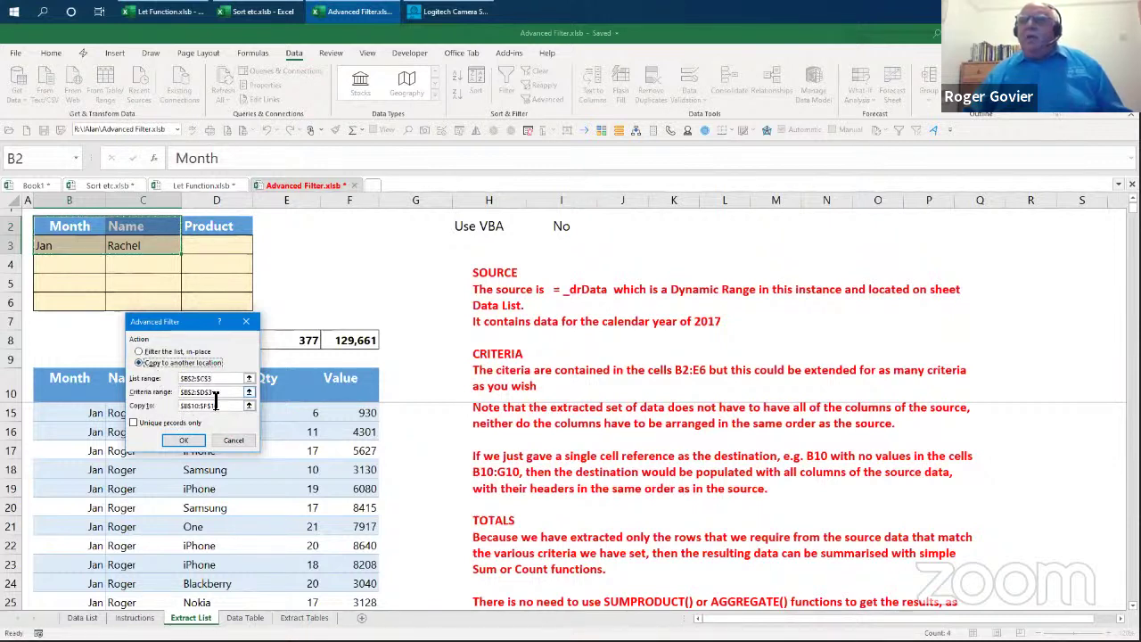
pyautogui.click(212, 393)
pyautogui.moveTo(205, 399); pyautogui.dragTo(178, 395)
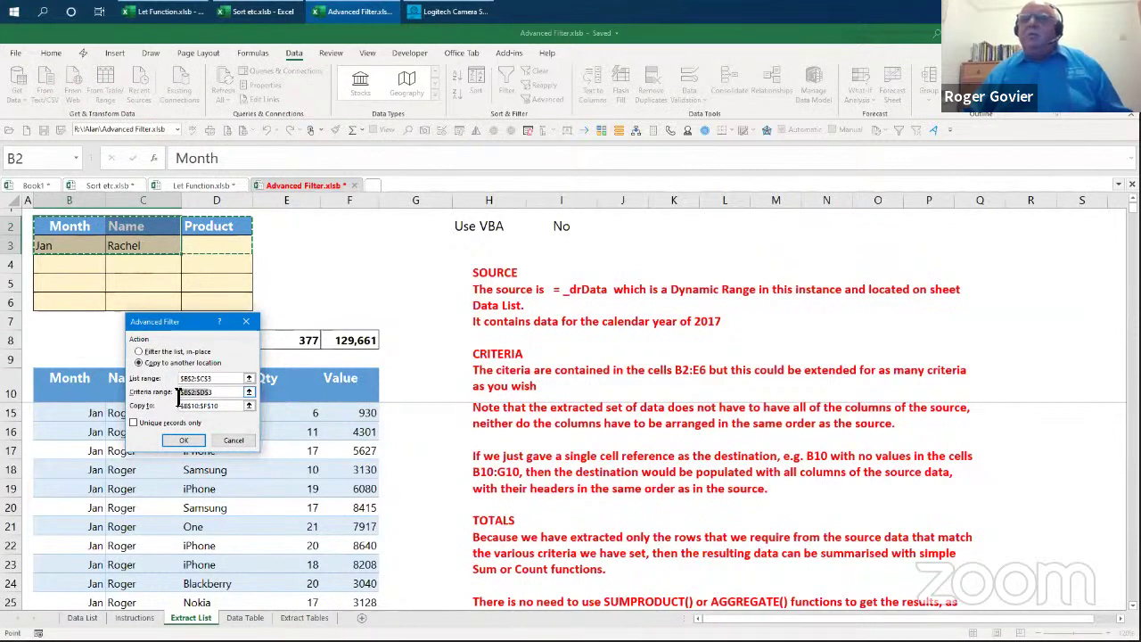
pyautogui.click(249, 393)
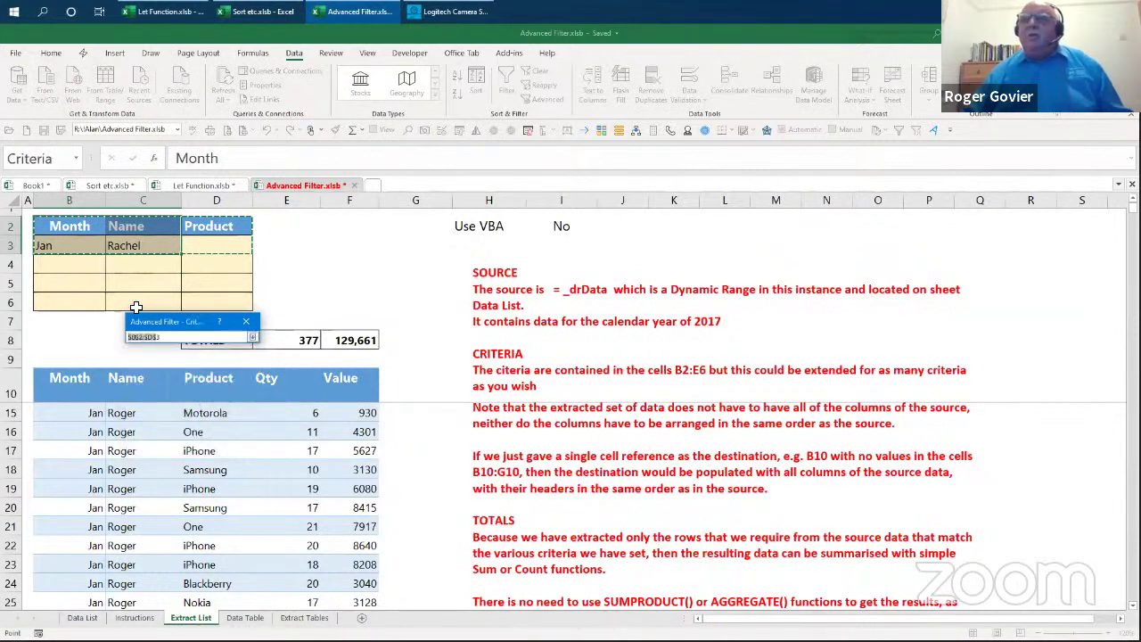
pyautogui.moveTo(67, 227); pyautogui.dragTo(164, 245)
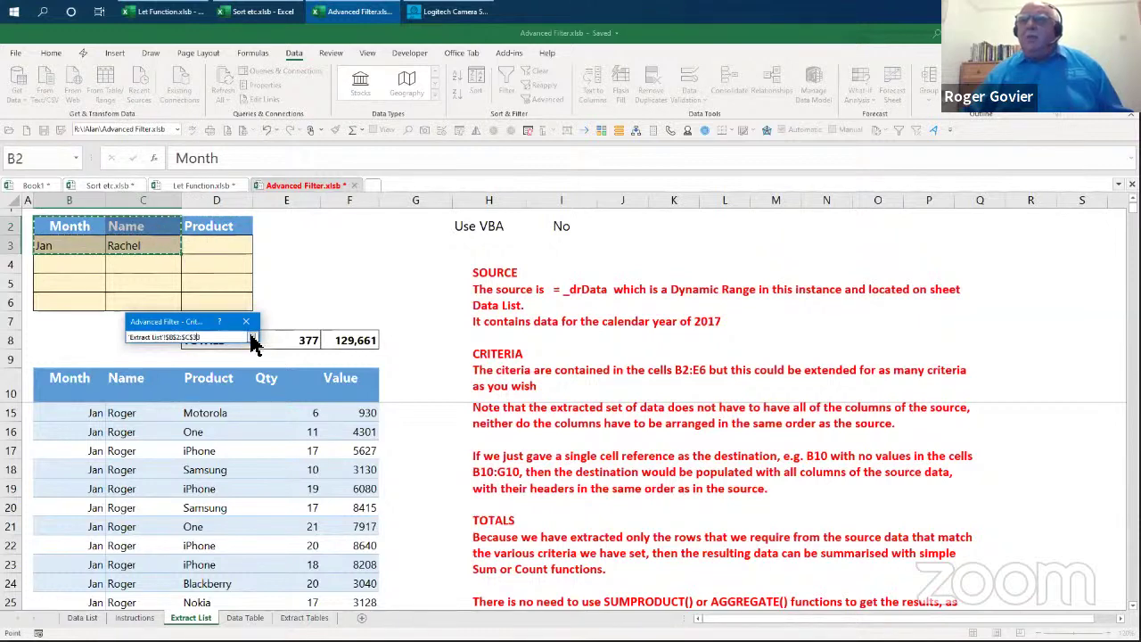
pyautogui.click(252, 337)
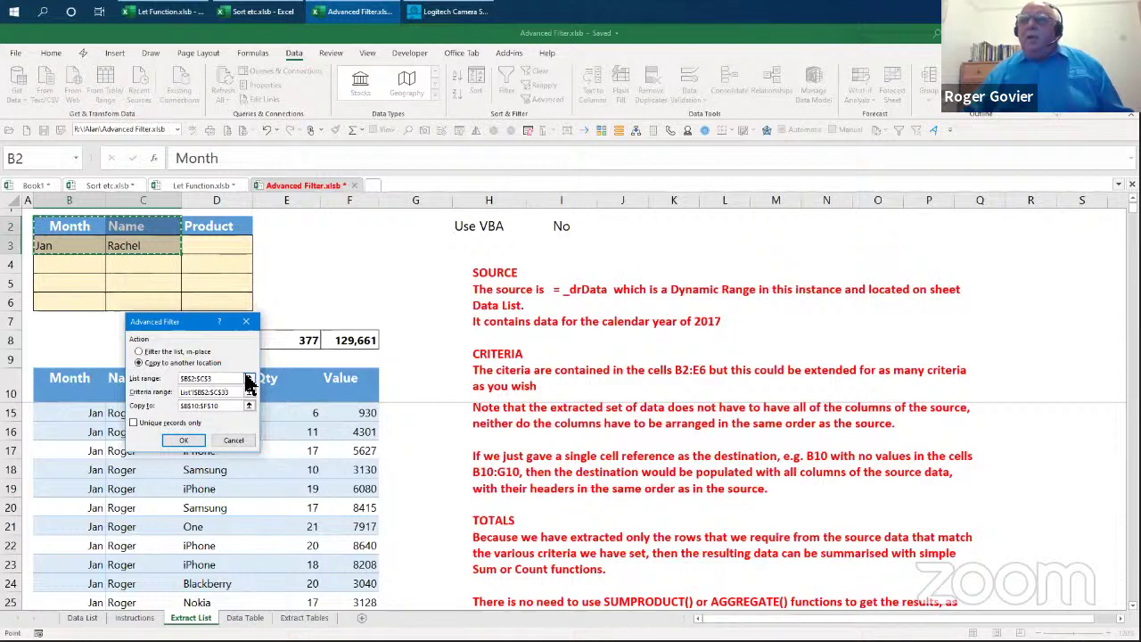
# Step: Set list range _drData and extract headings B10:F10, then run the filter
pyautogui.hotkey('shift', 'Tab')
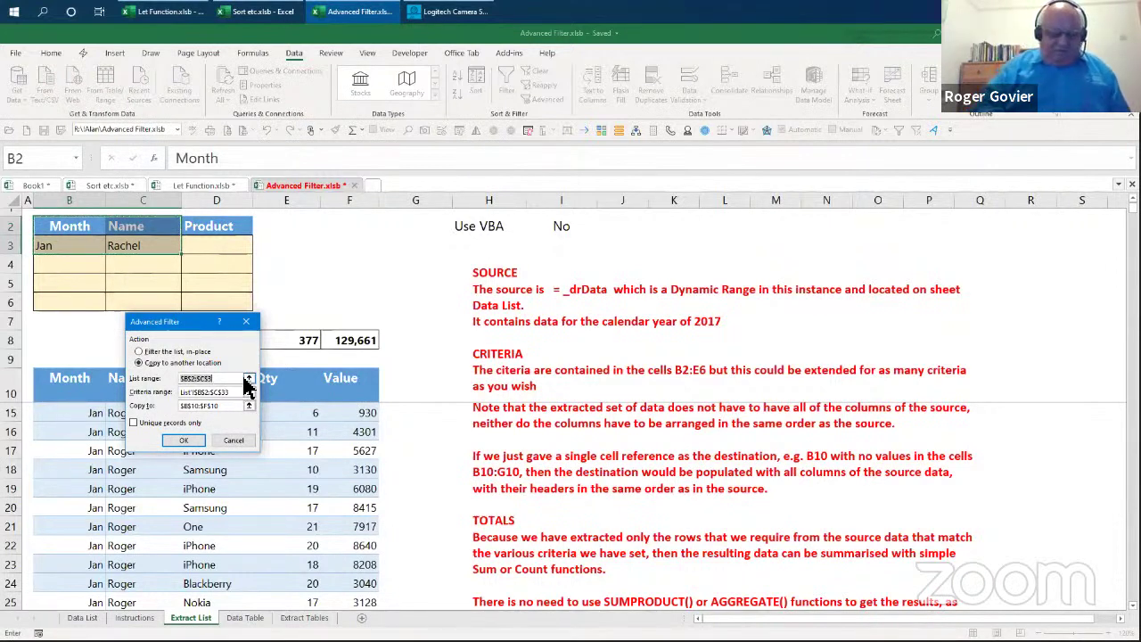
pyautogui.write('_drData')
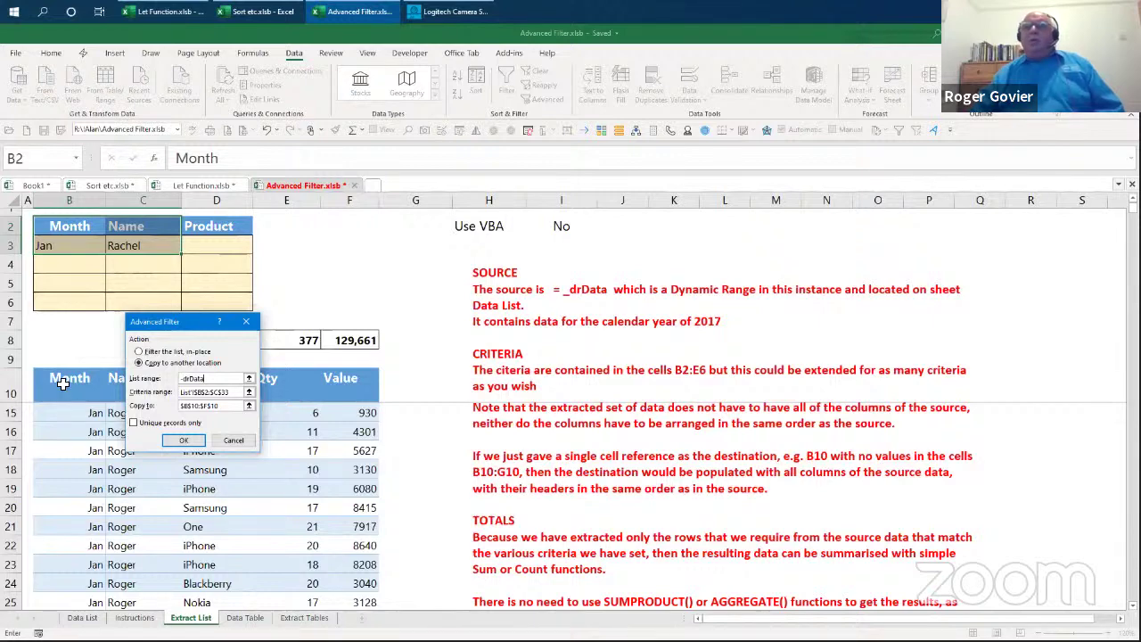
pyautogui.moveTo(62, 382); pyautogui.dragTo(316, 378)
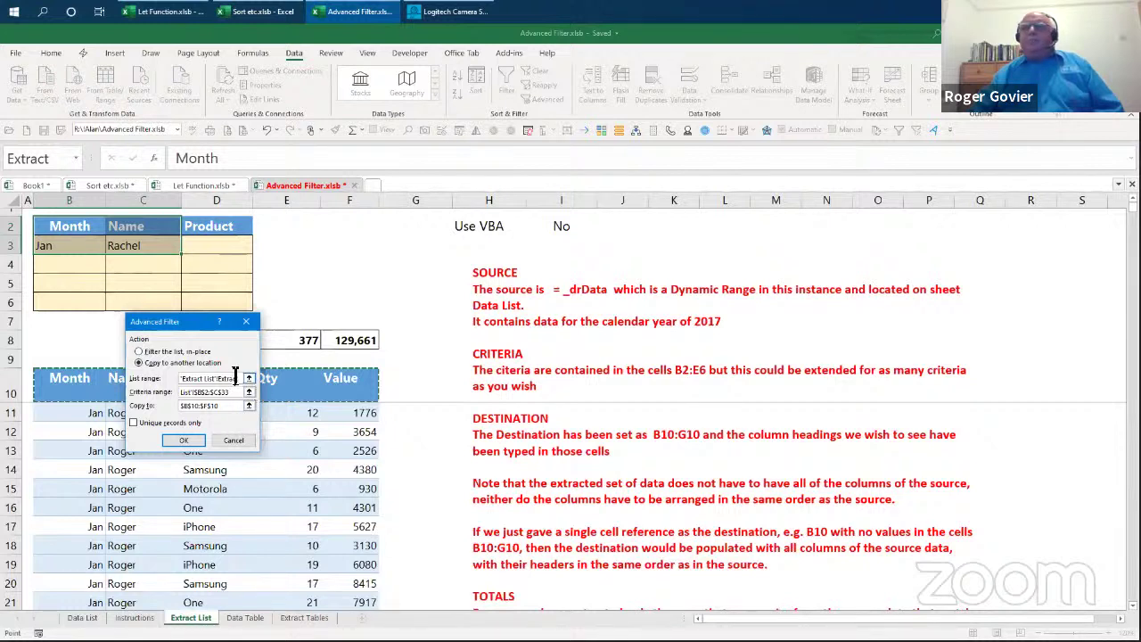
pyautogui.moveTo(242, 377); pyautogui.dragTo(143, 384)
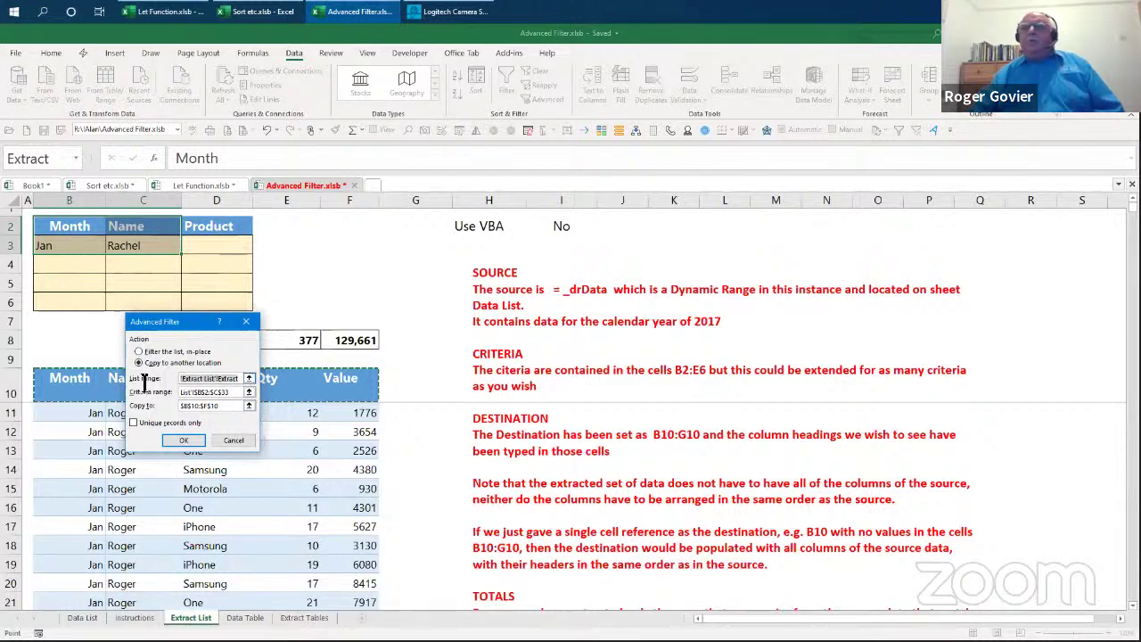
pyautogui.write('_')
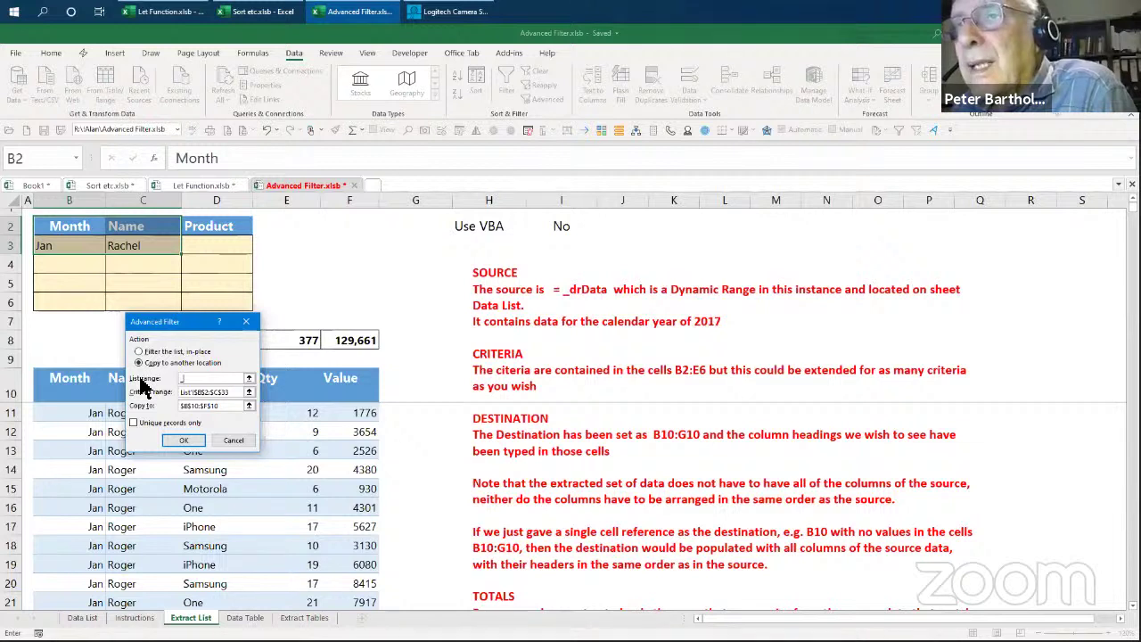
pyautogui.write('drdata')
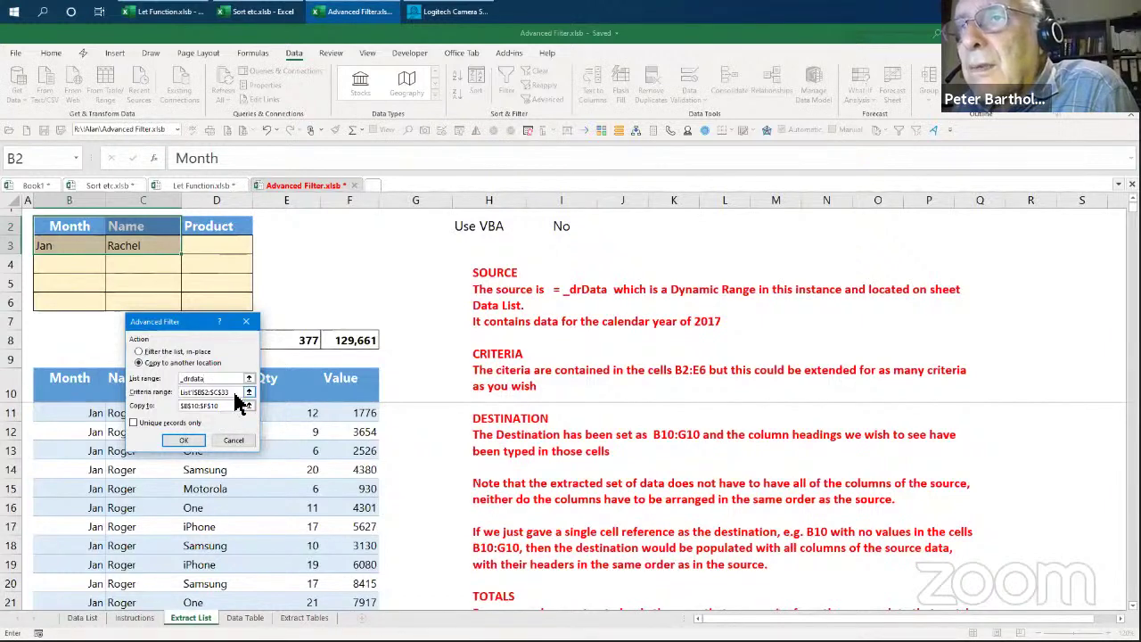
pyautogui.moveTo(237, 391); pyautogui.dragTo(169, 397)
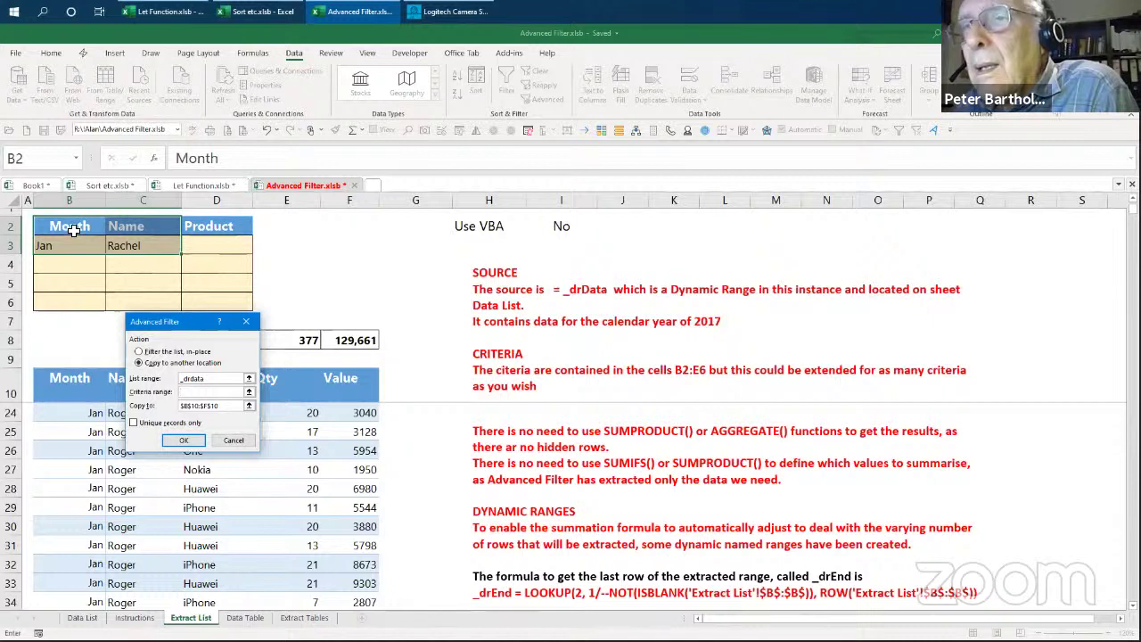
pyautogui.moveTo(75, 230)
pyautogui.mouseDown()
pyautogui.moveTo(122, 230)
pyautogui.moveTo(123, 246)
pyautogui.mouseUp()
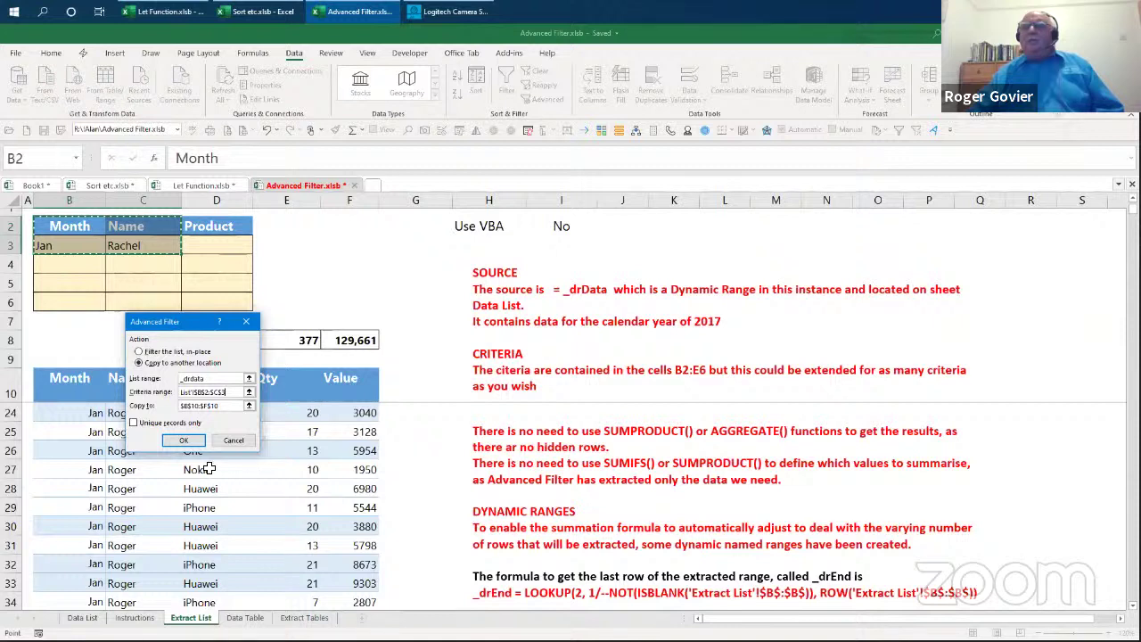
pyautogui.click(182, 441)
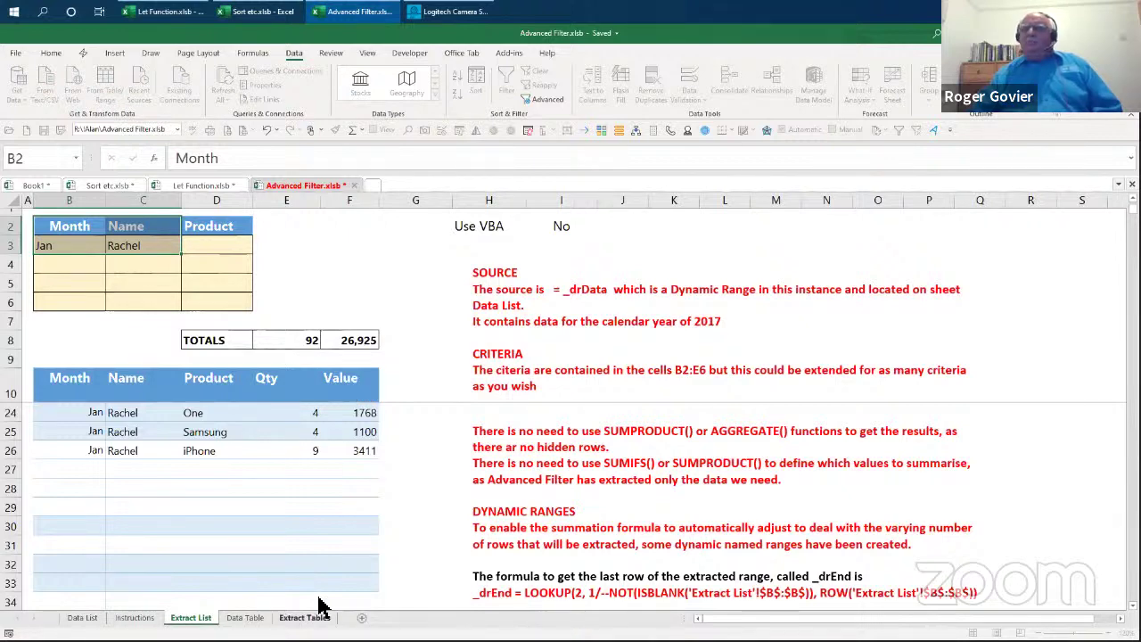
pyautogui.click(143, 617)
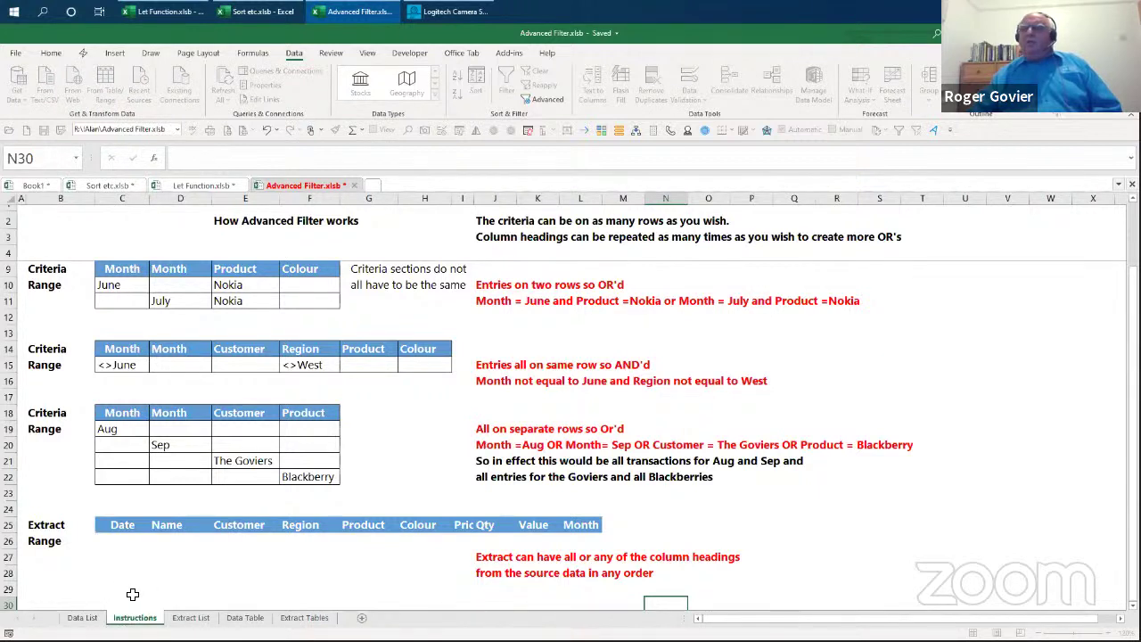
pyautogui.click(119, 591)
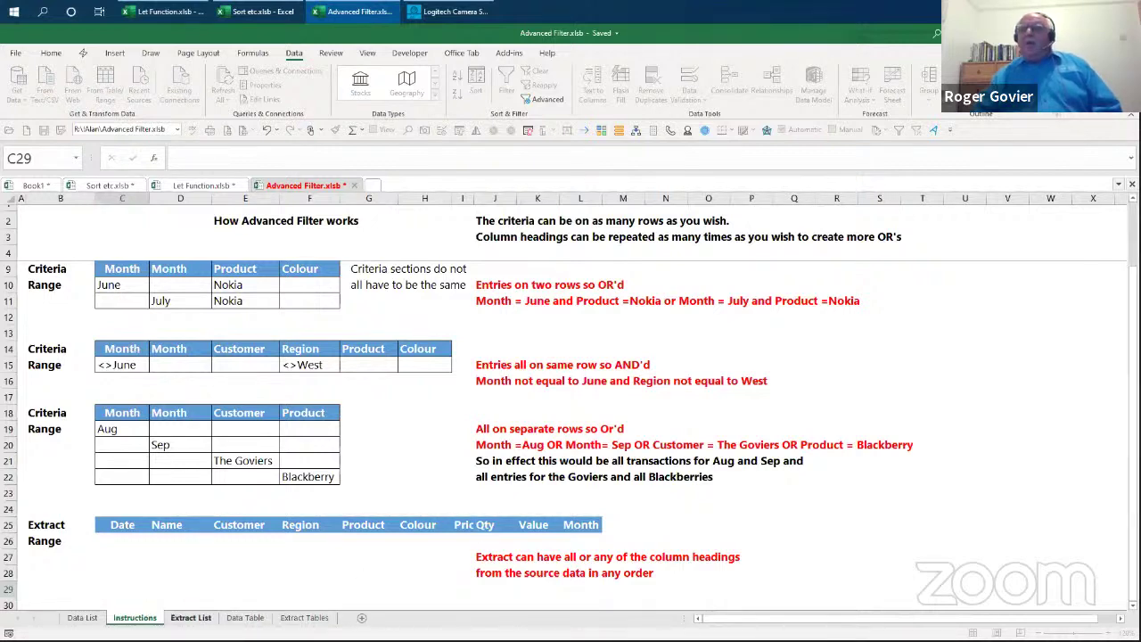
pyautogui.click(187, 616)
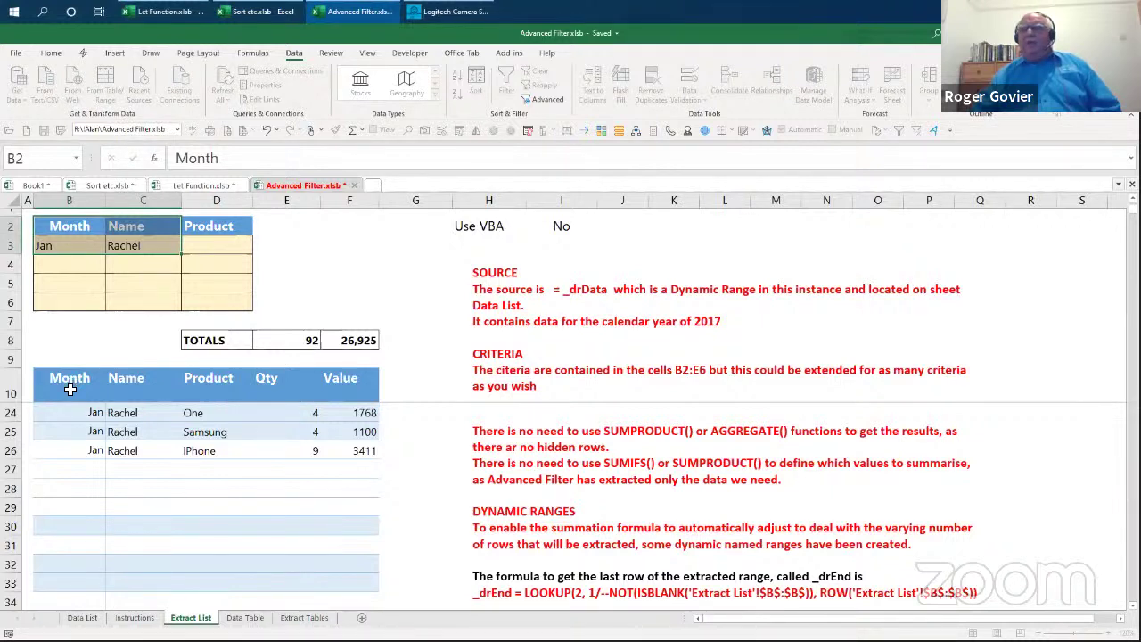
# Step: Rename header B10 to Value and F10 to Month, then select B2:C3
pyautogui.click(111, 396)
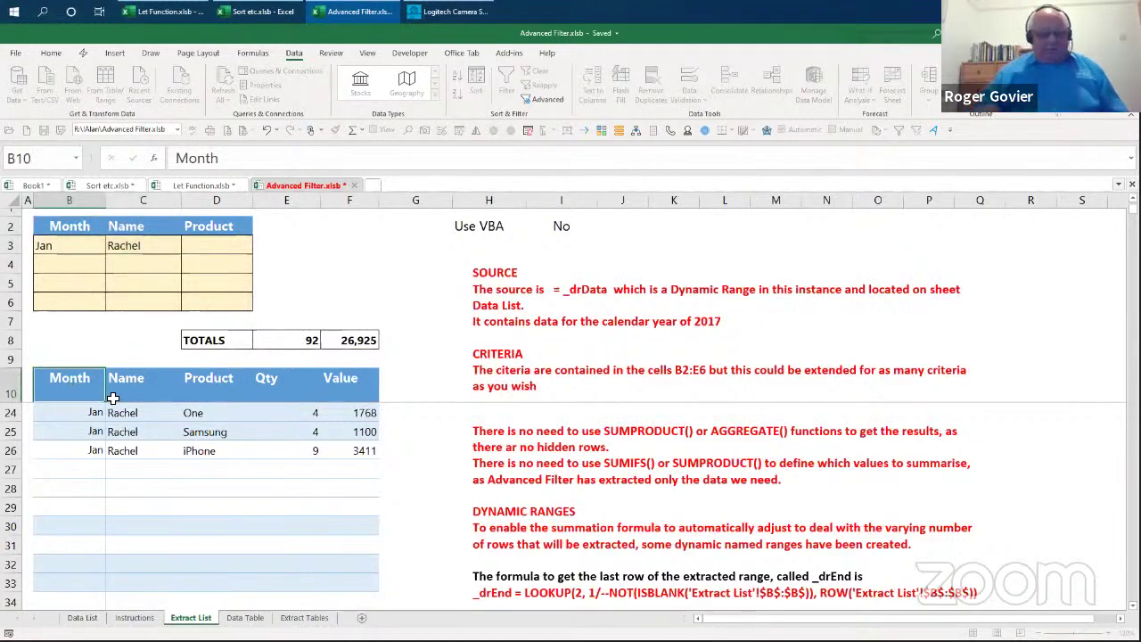
pyautogui.write('Value')
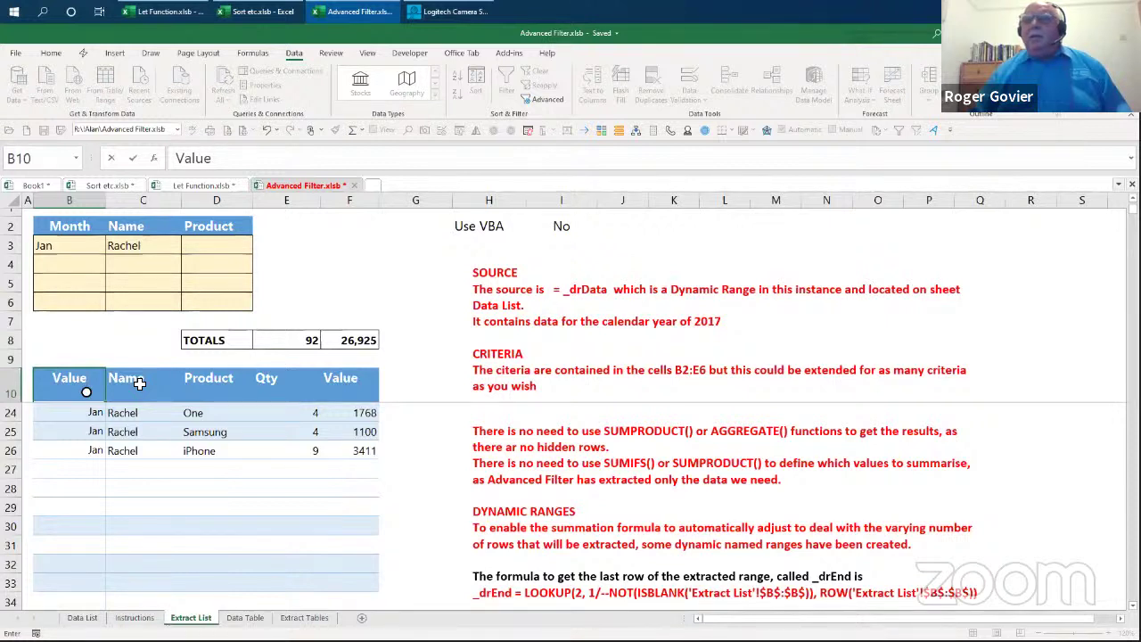
pyautogui.click(139, 382)
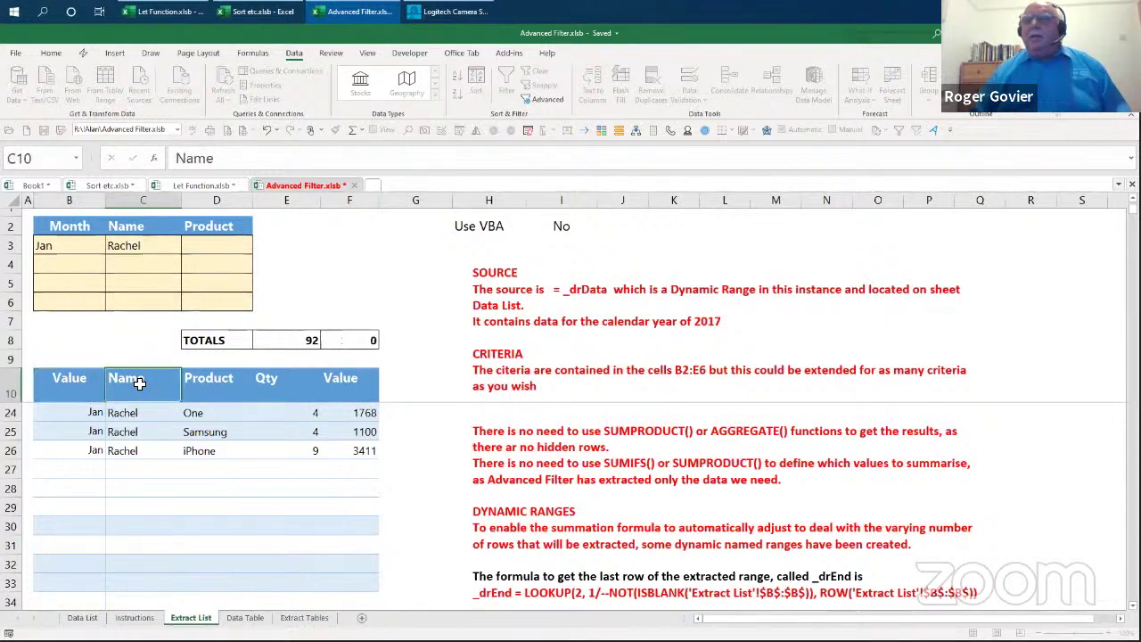
pyautogui.click(335, 381)
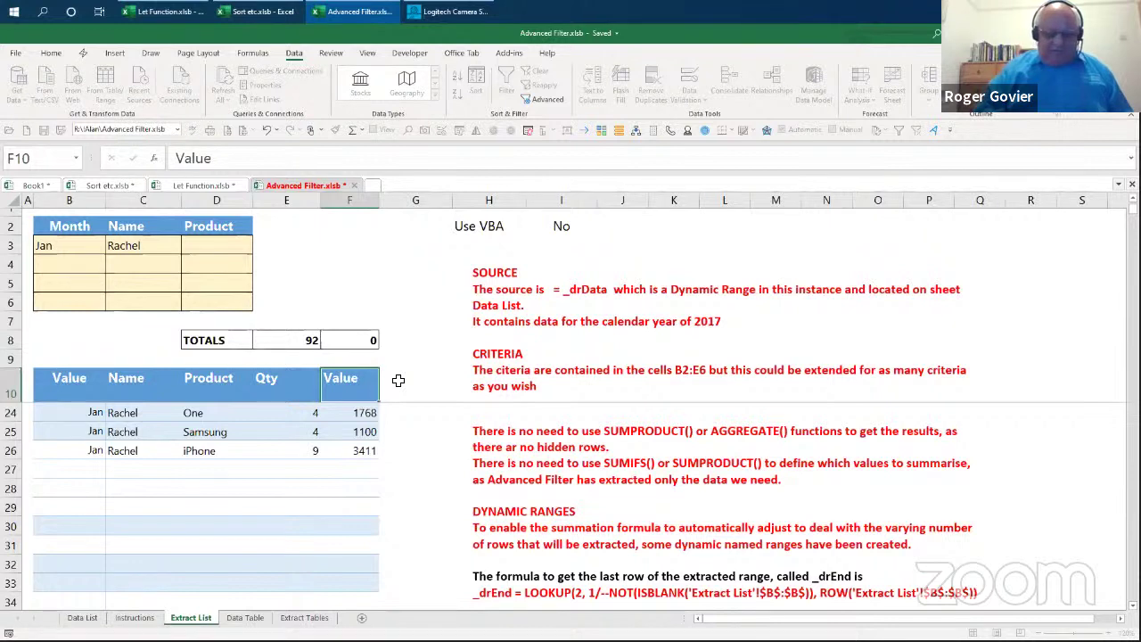
pyautogui.write('Month')
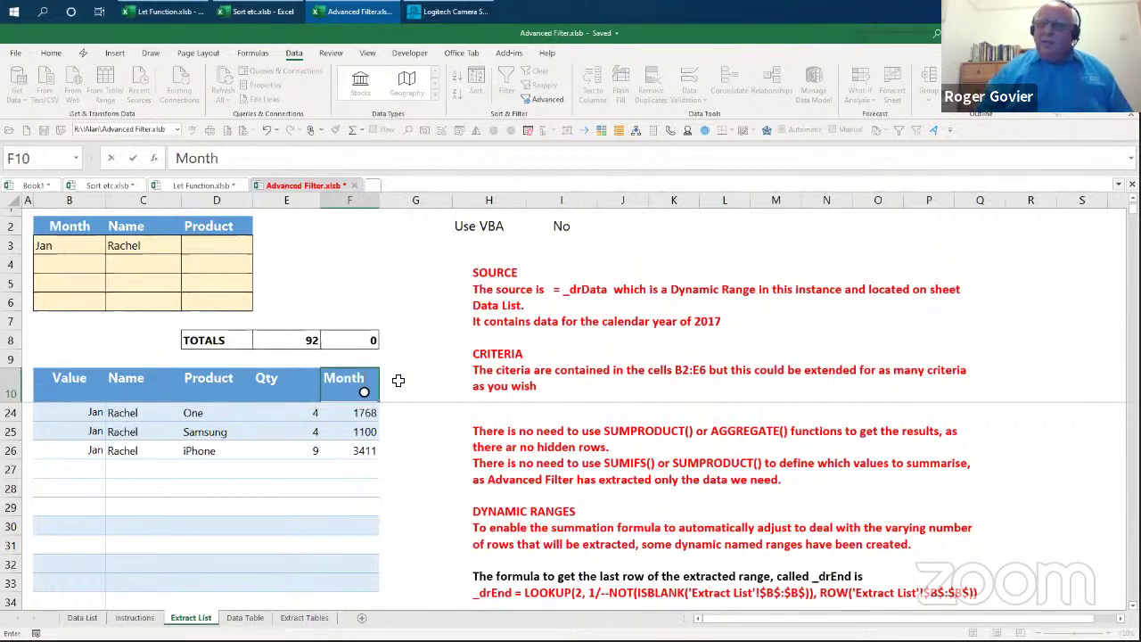
pyautogui.press('Left')
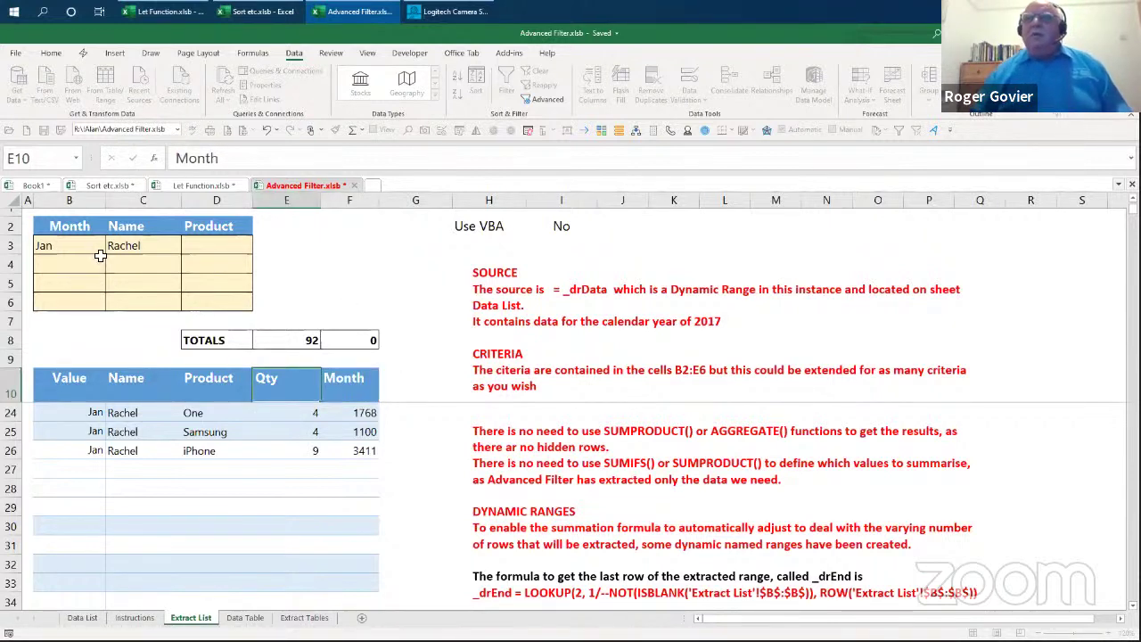
pyautogui.moveTo(64, 229); pyautogui.dragTo(129, 241)
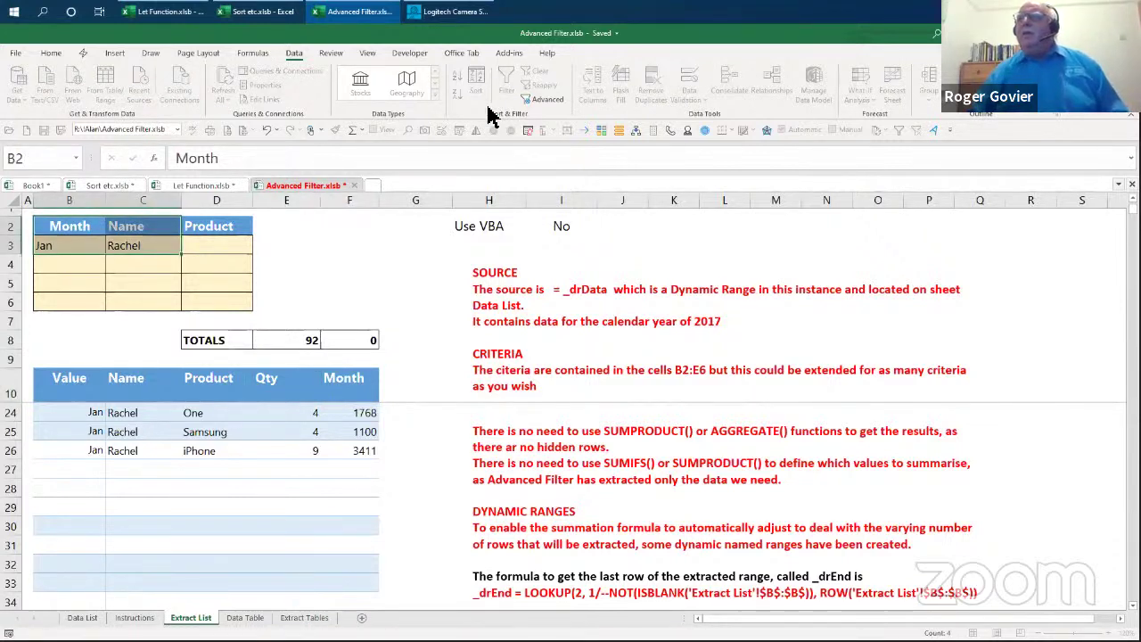
# Step: Retry Advanced Filter with list range _drData, dismiss the errors, cancel, and undo both header changes
pyautogui.click(528, 99)
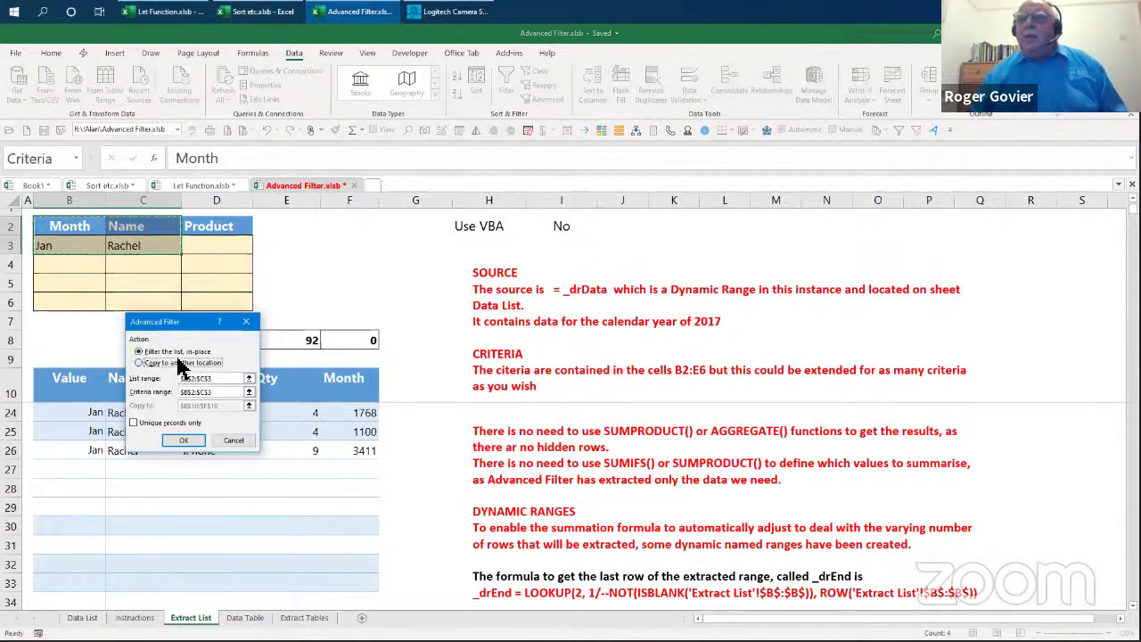
pyautogui.click(174, 363)
pyautogui.click(221, 381)
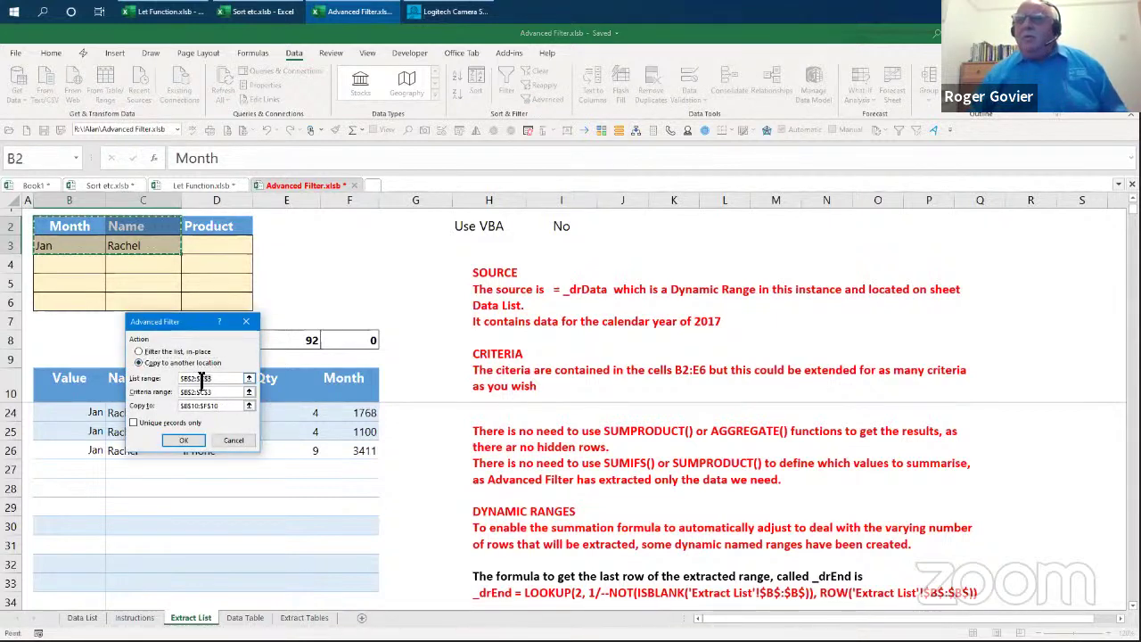
pyautogui.write('_d')
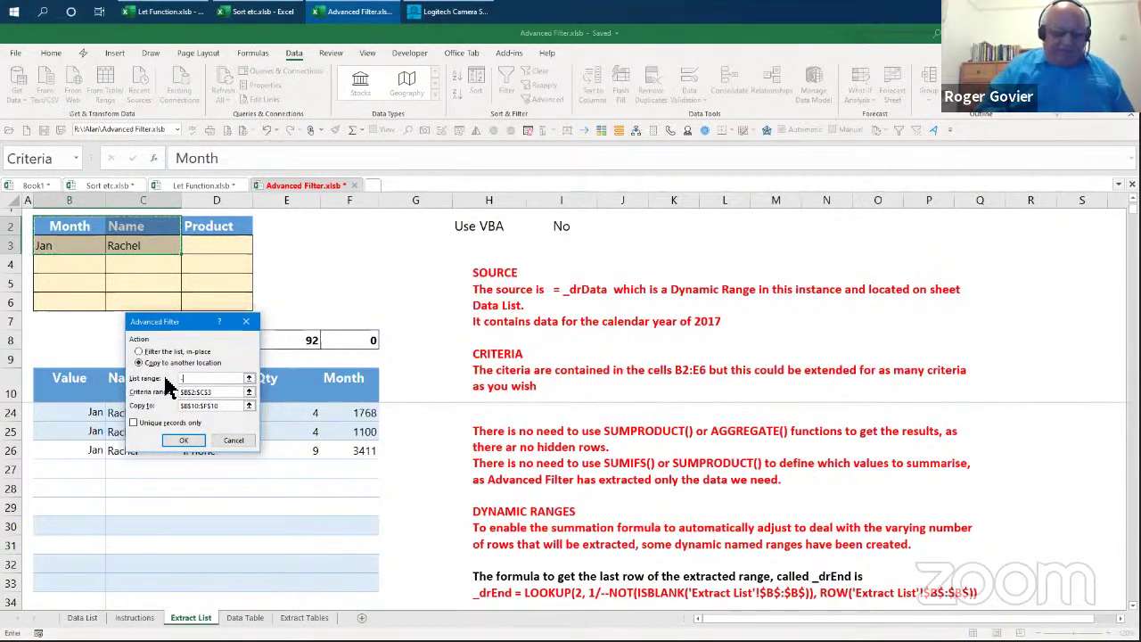
pyautogui.write('rDat')
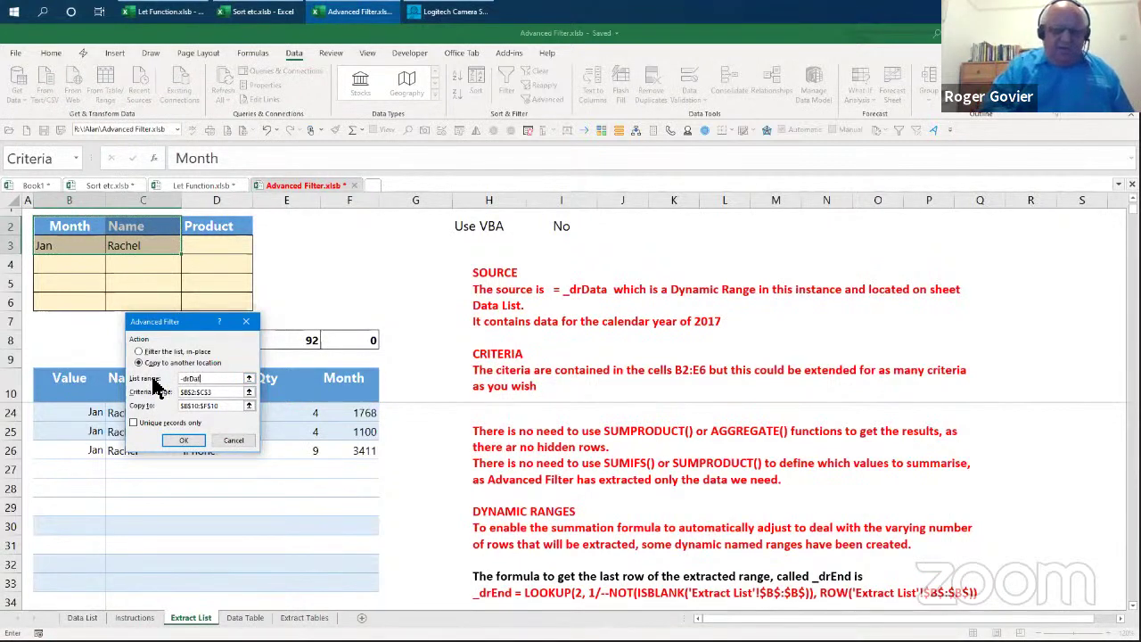
pyautogui.write('a')
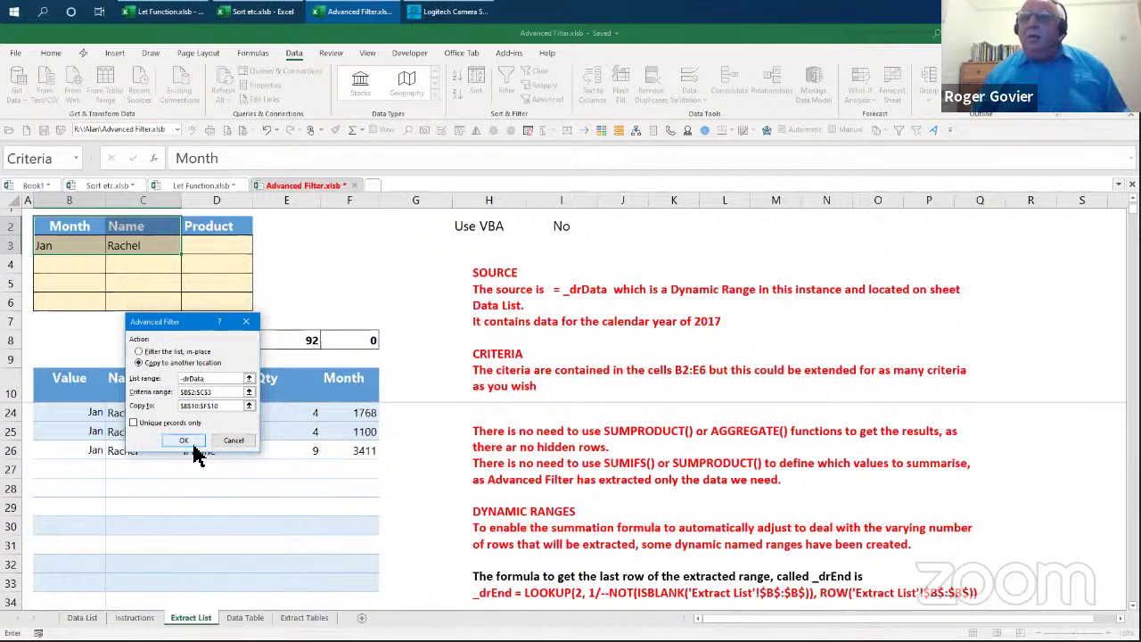
pyautogui.click(186, 442)
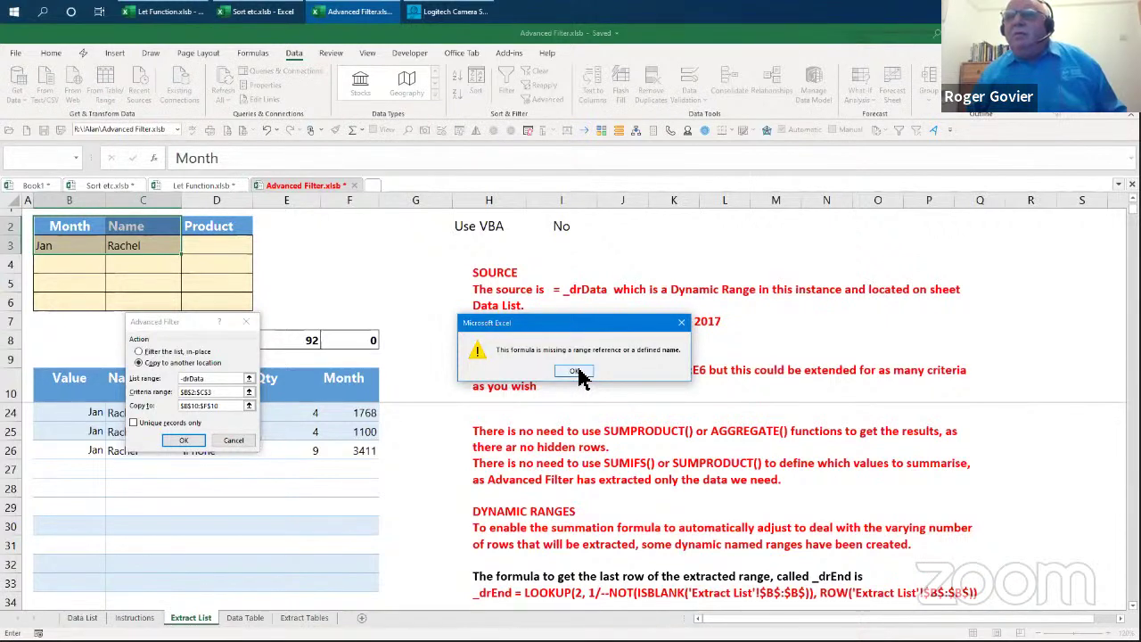
pyautogui.click(578, 373)
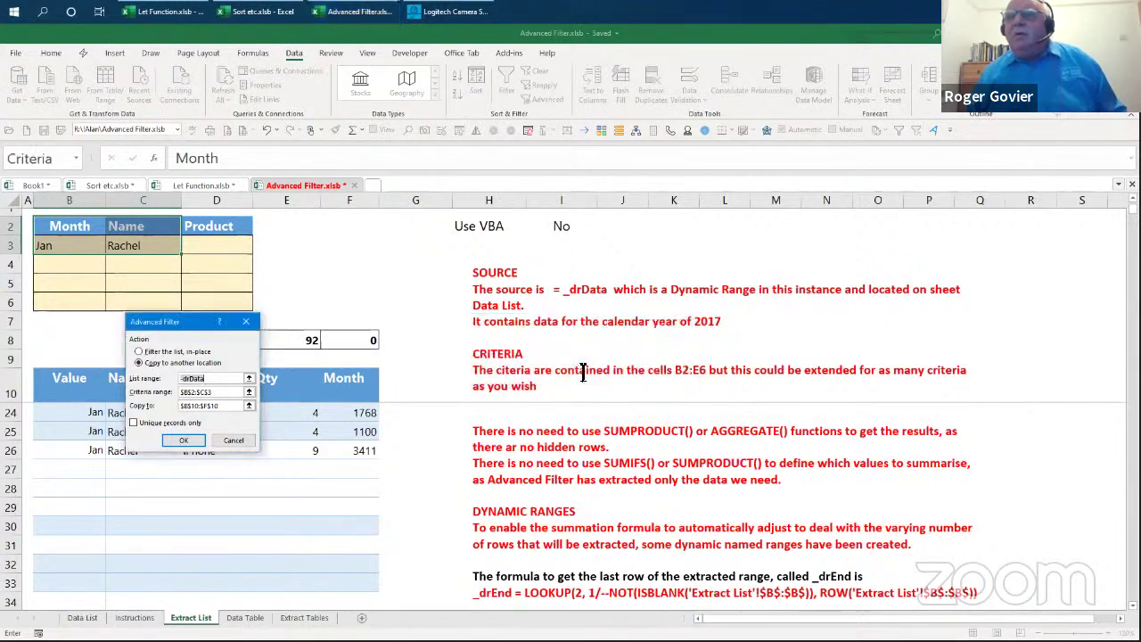
pyautogui.click(185, 442)
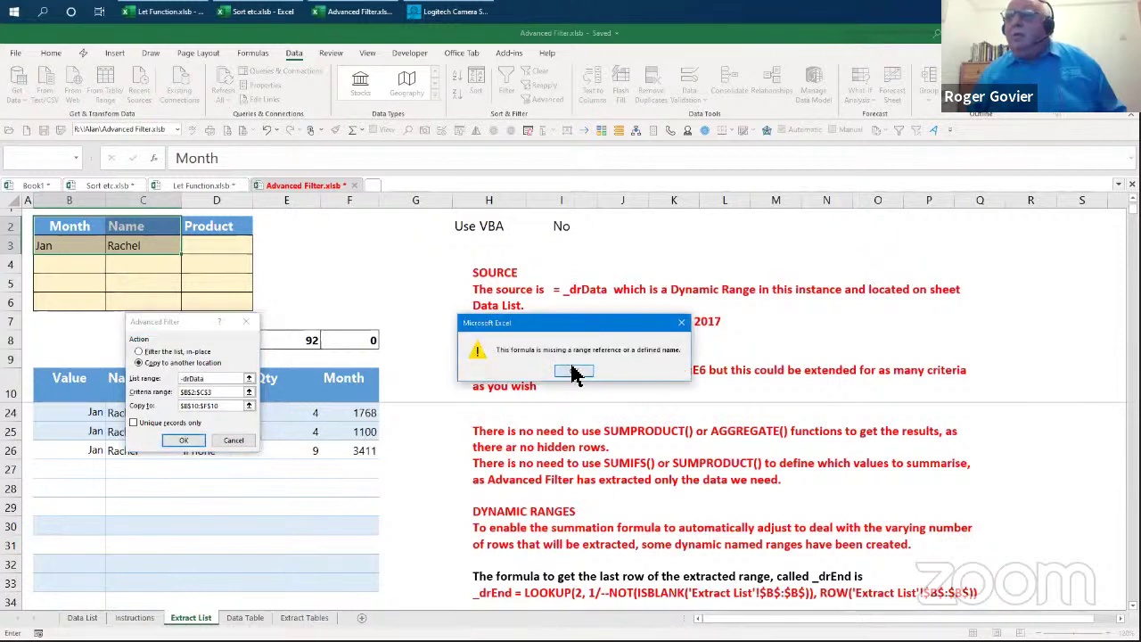
pyautogui.click(574, 371)
pyautogui.click(235, 440)
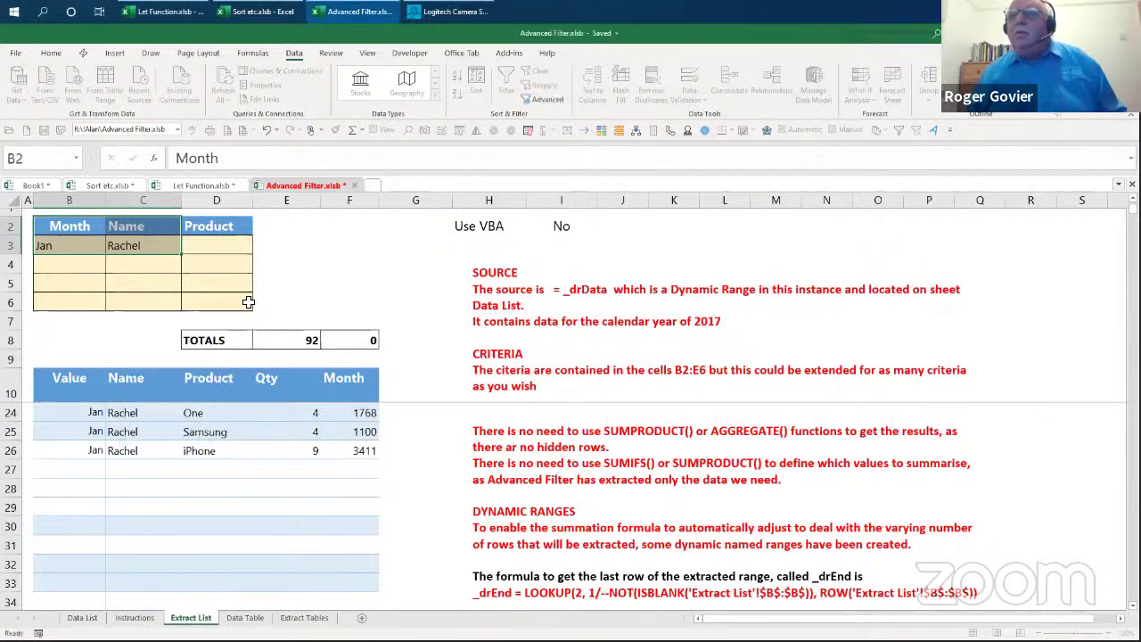
pyautogui.click(271, 134)
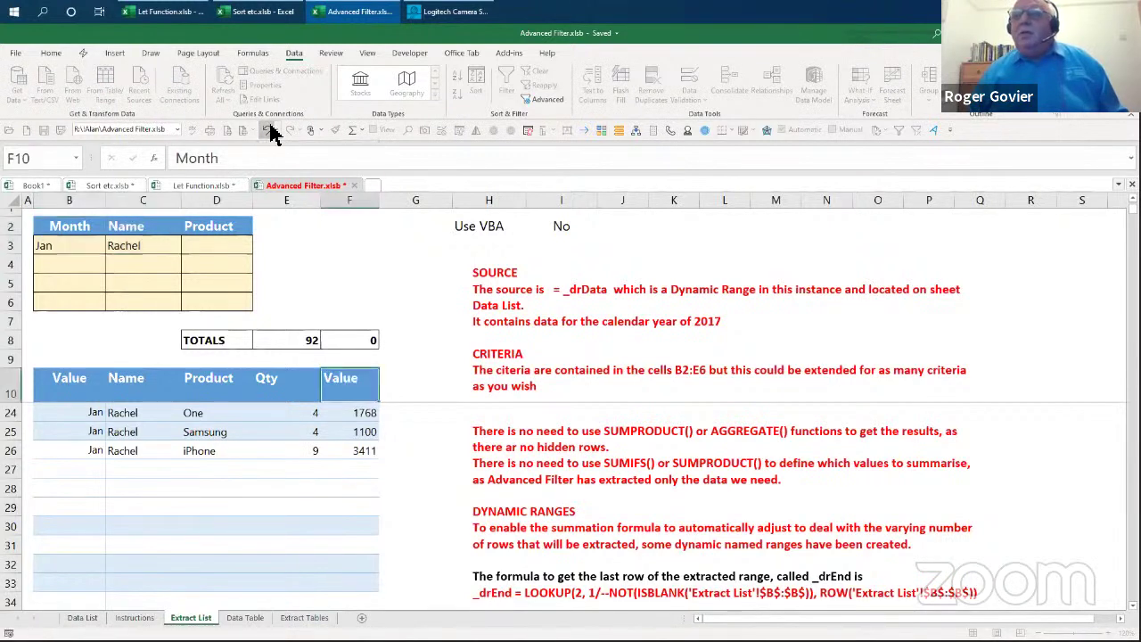
pyautogui.click(271, 134)
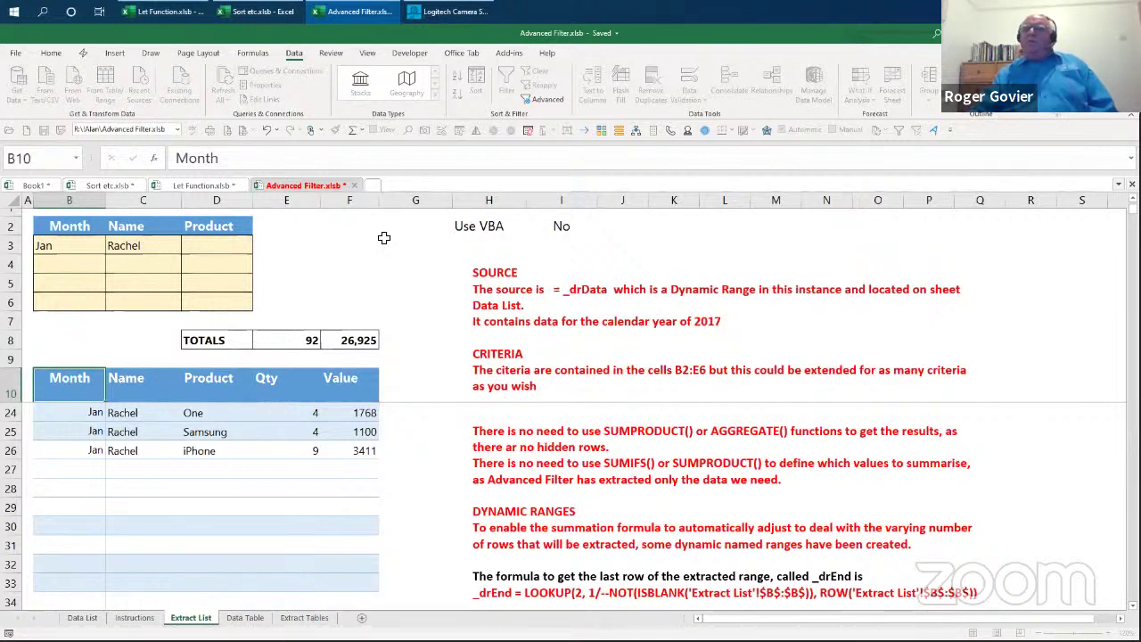
# Step: Set the Use VBA option in I2 to Yes
pyautogui.click(563, 228)
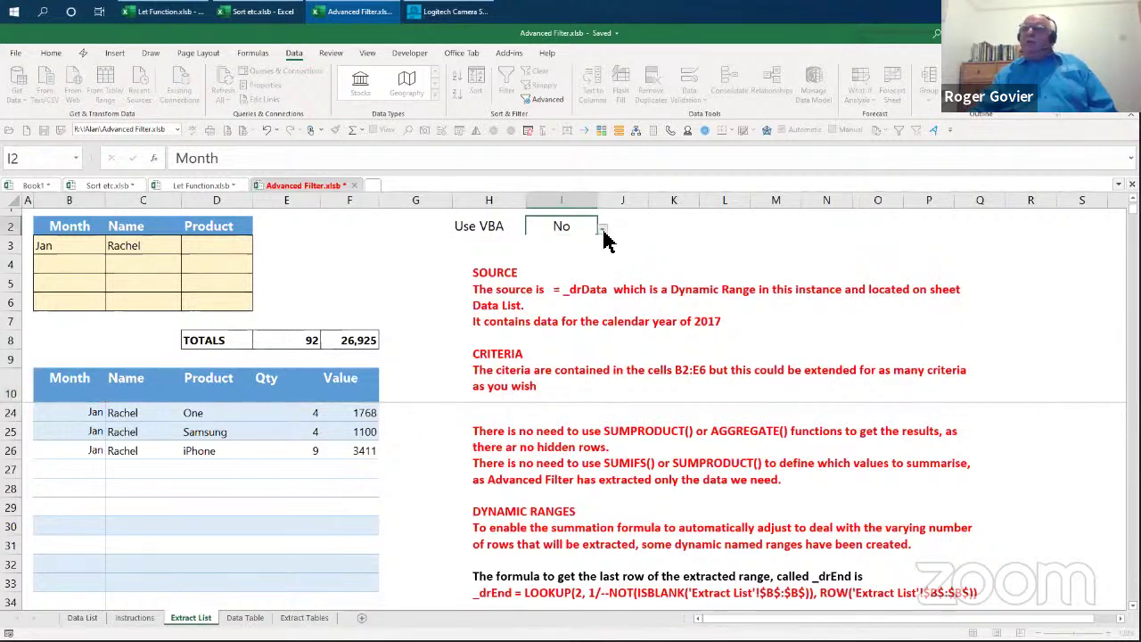
pyautogui.click(603, 229)
pyautogui.click(594, 242)
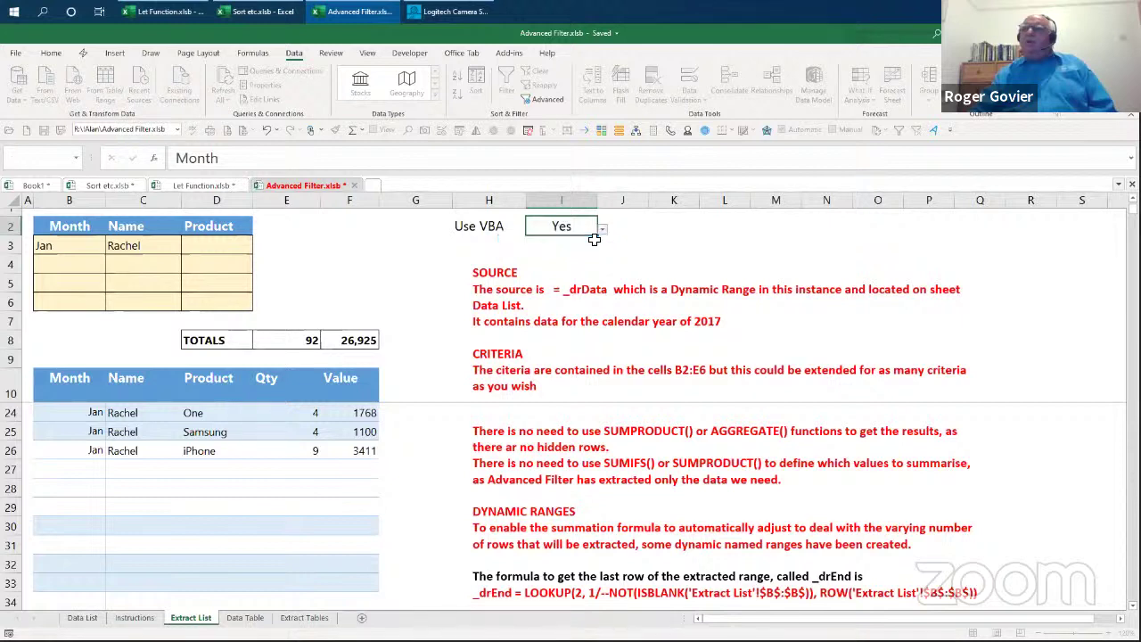
# Step: Change the Name criterion in C3 to r
pyautogui.click(130, 250)
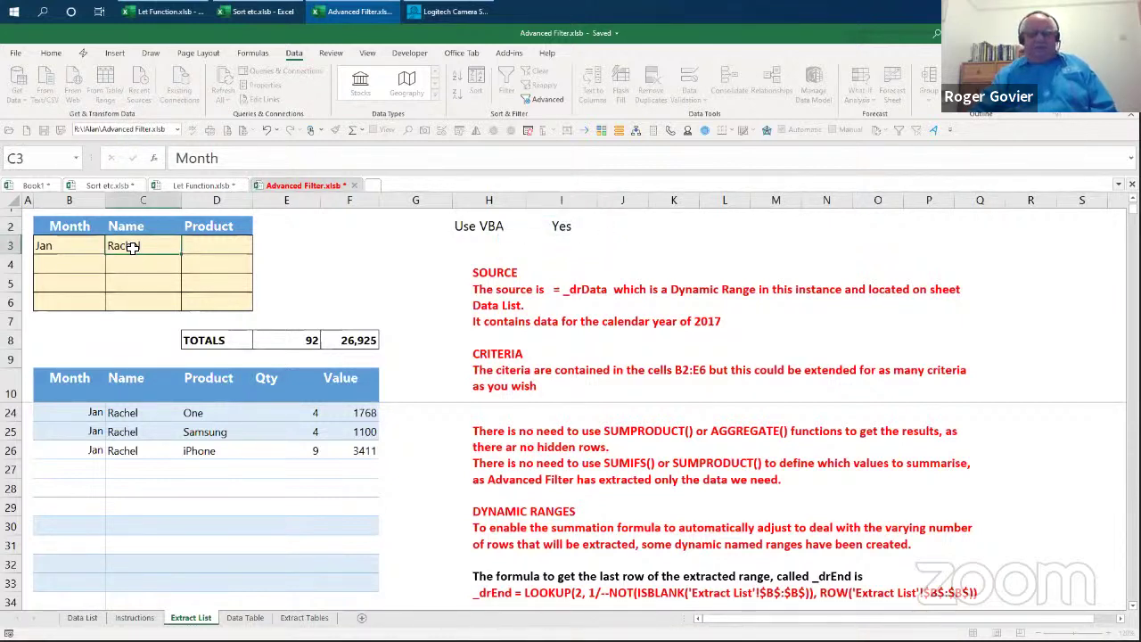
pyautogui.write('r')
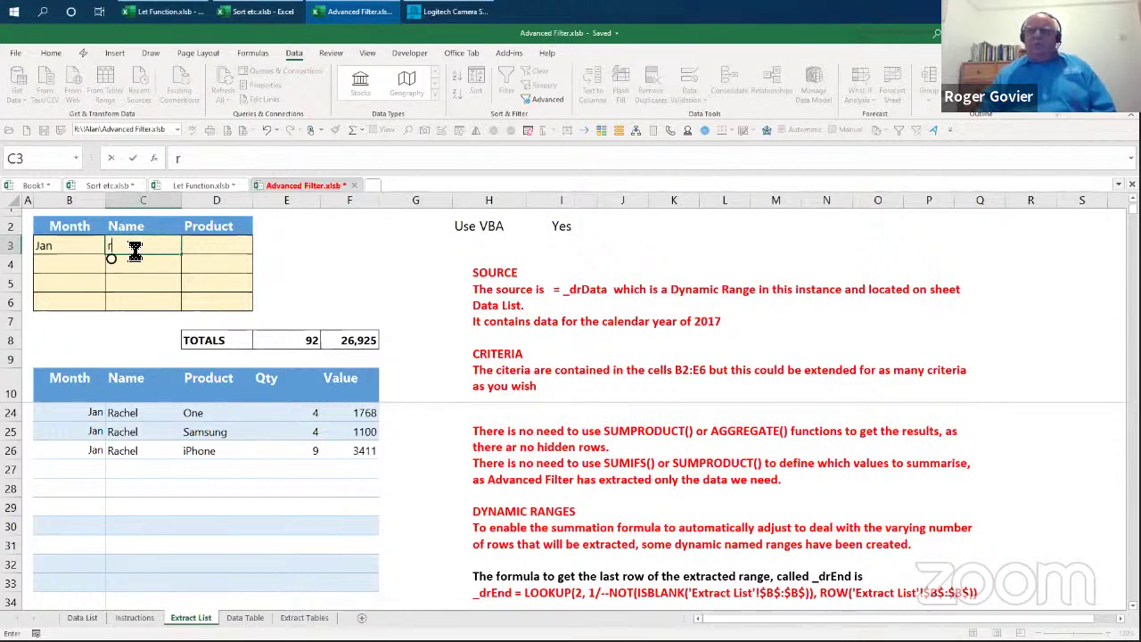
pyautogui.press('Return')
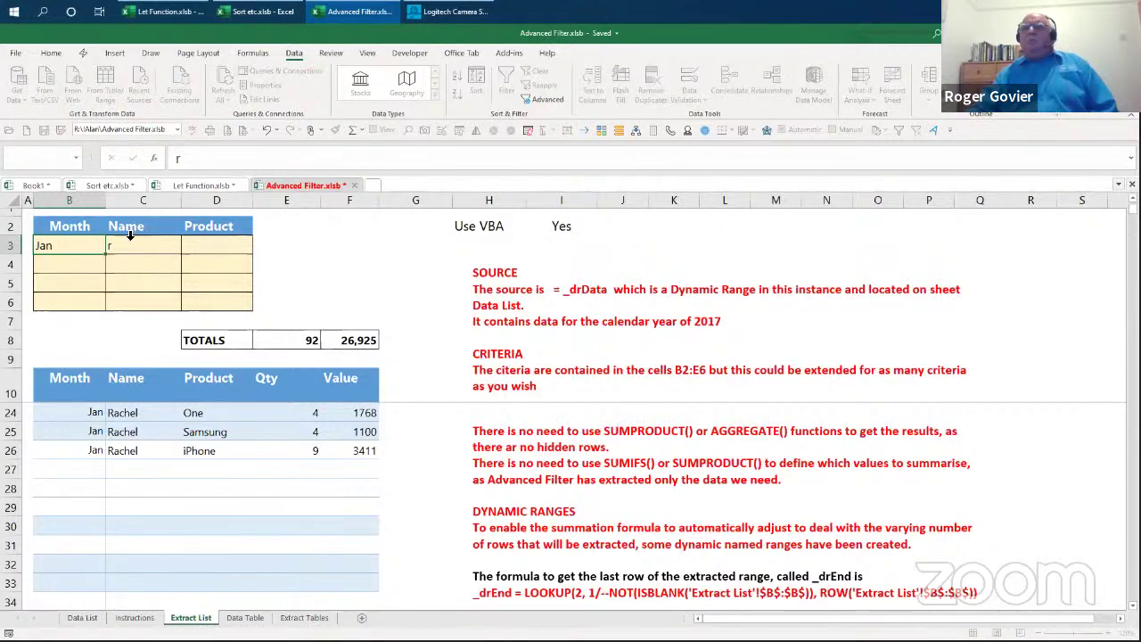
# Step: Scroll to the top of Sort etc.xlsb, then return to Let Function.xlsb's Filter2 sheet
pyautogui.click(109, 185)
pyautogui.scroll(1, 573, 365)
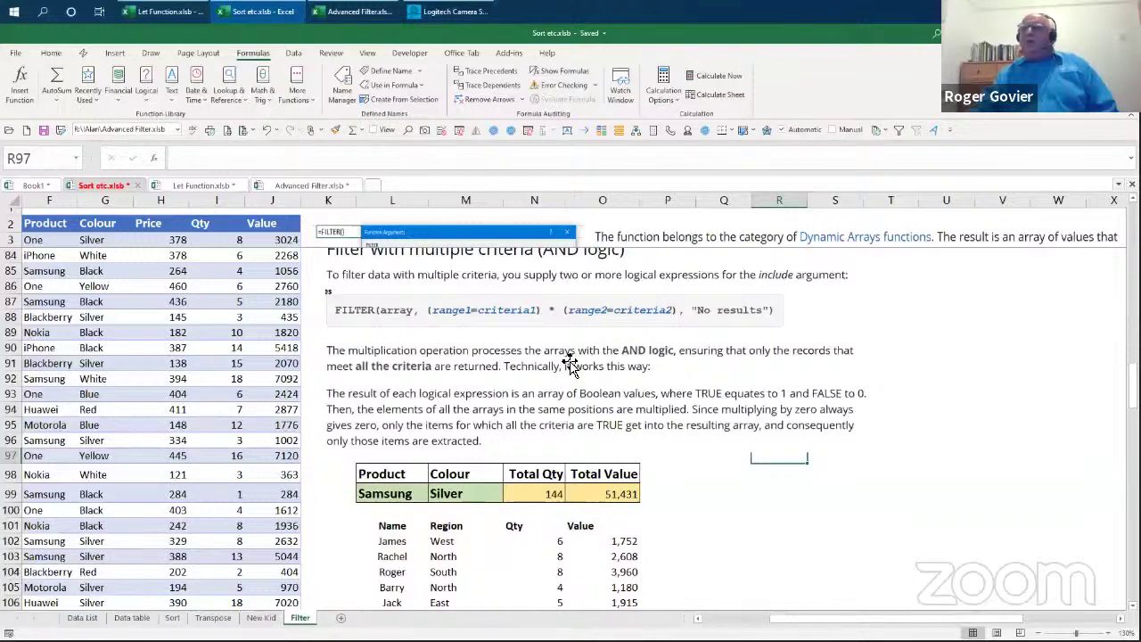
pyautogui.scroll(5, 722, 537)
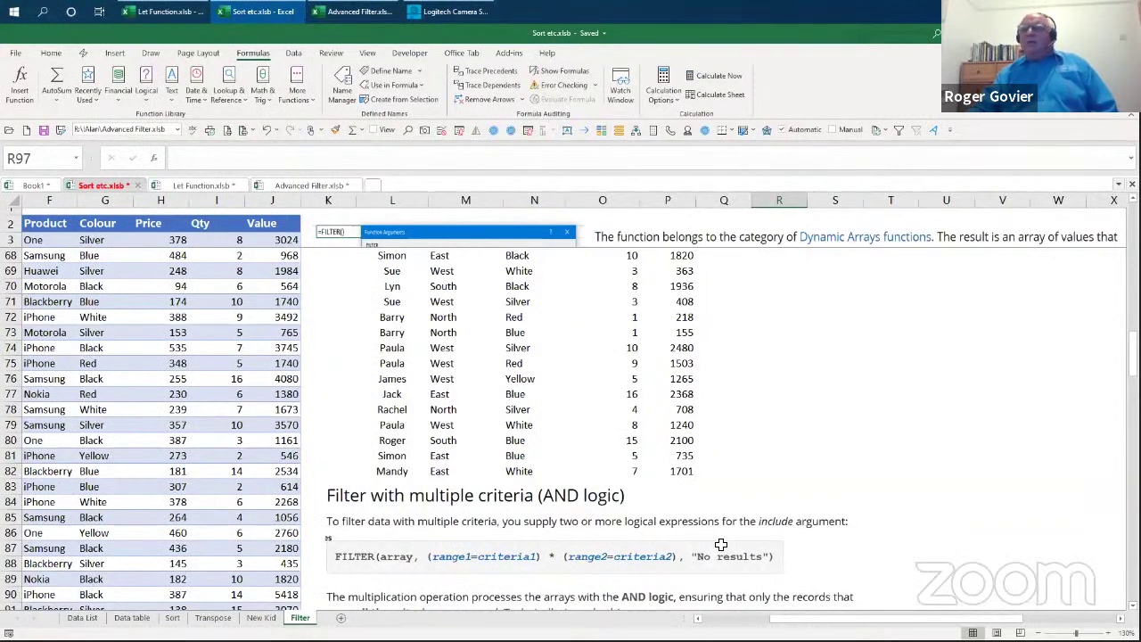
pyautogui.scroll(6, 720, 545)
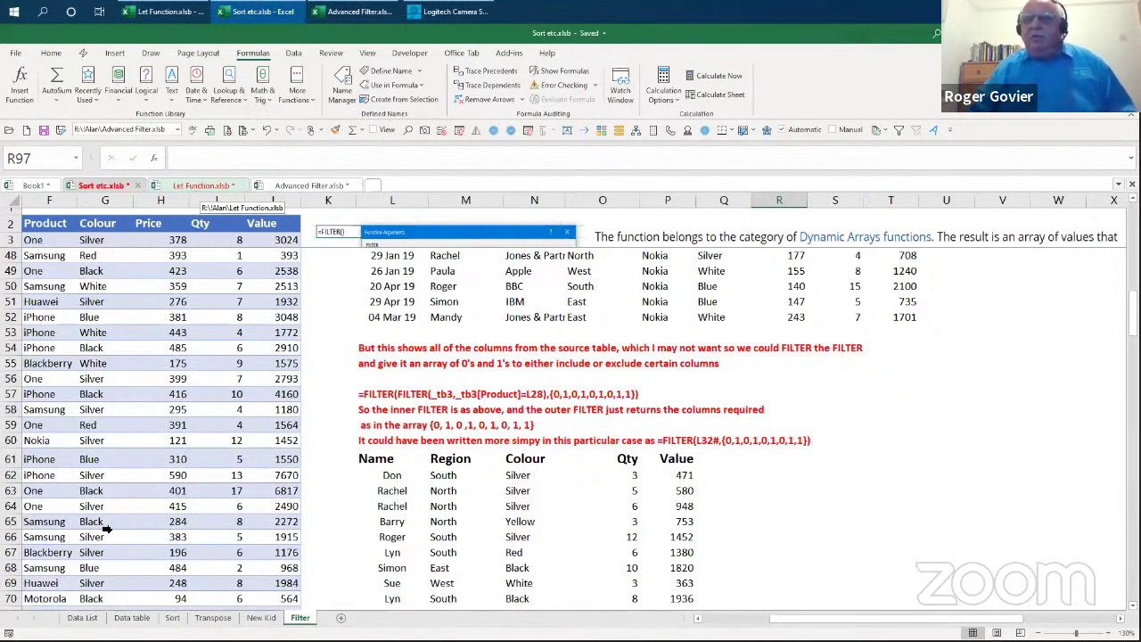
pyautogui.hotkey('ctrl', 'Tab')
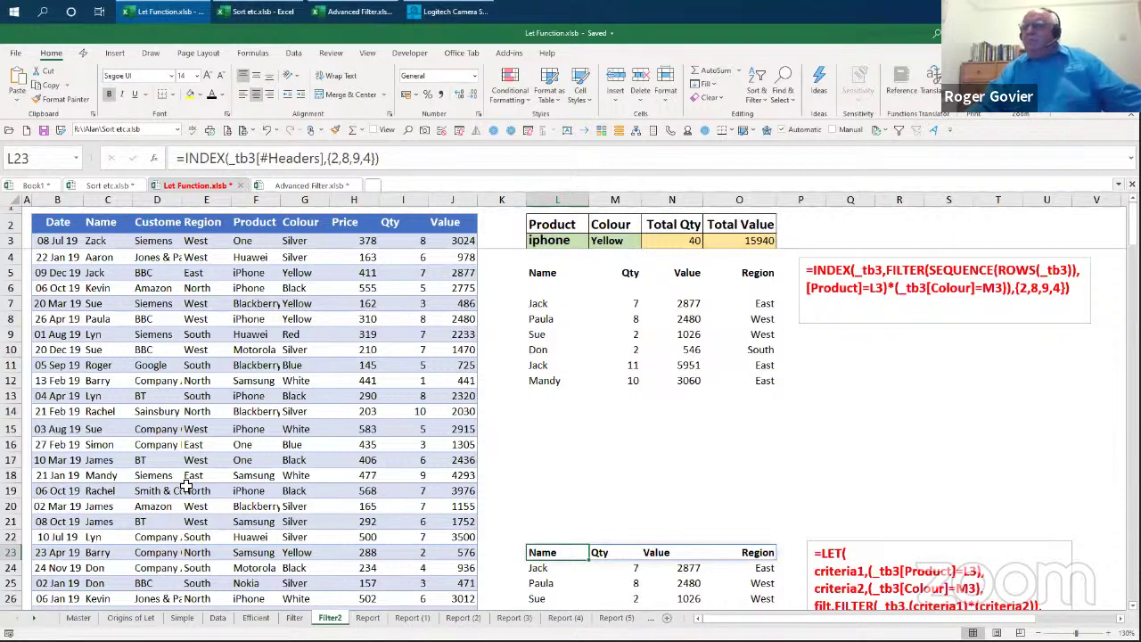
# Step: Go to the Origins of Let sheet with Ctrl+Page Up
pyautogui.hotkey('ctrl', 'pageup')
pyautogui.hotkey('ctrl', 'pageup')
pyautogui.hotkey('ctrl', 'pageup')
pyautogui.hotkey('ctrl', 'pageup')
pyautogui.hotkey('ctrl', 'pageup')
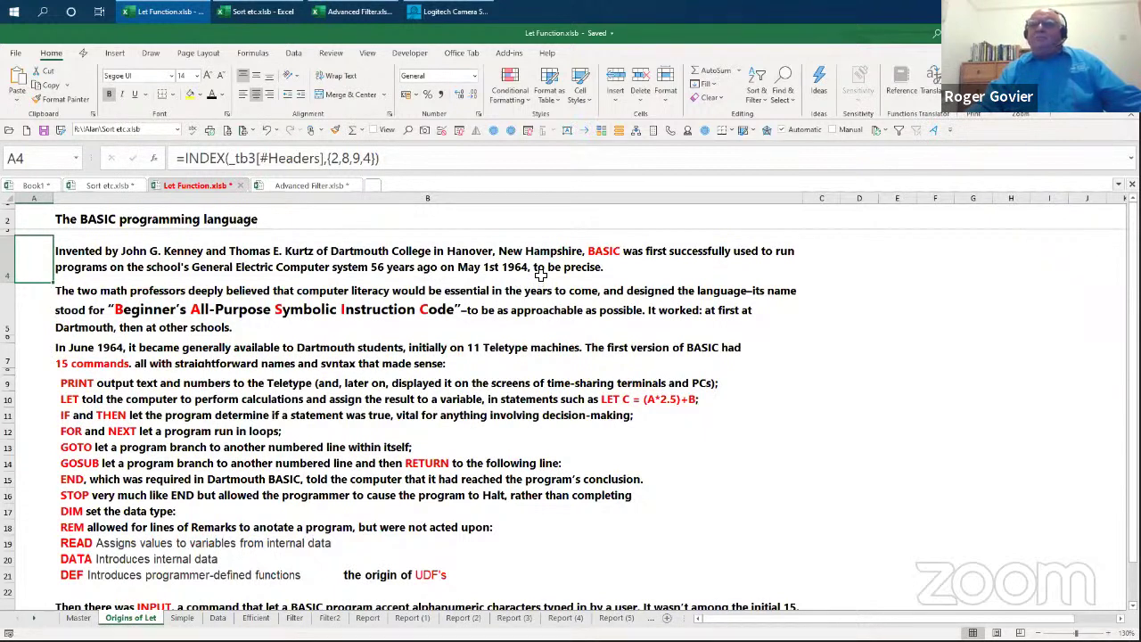
pyautogui.click(69, 399)
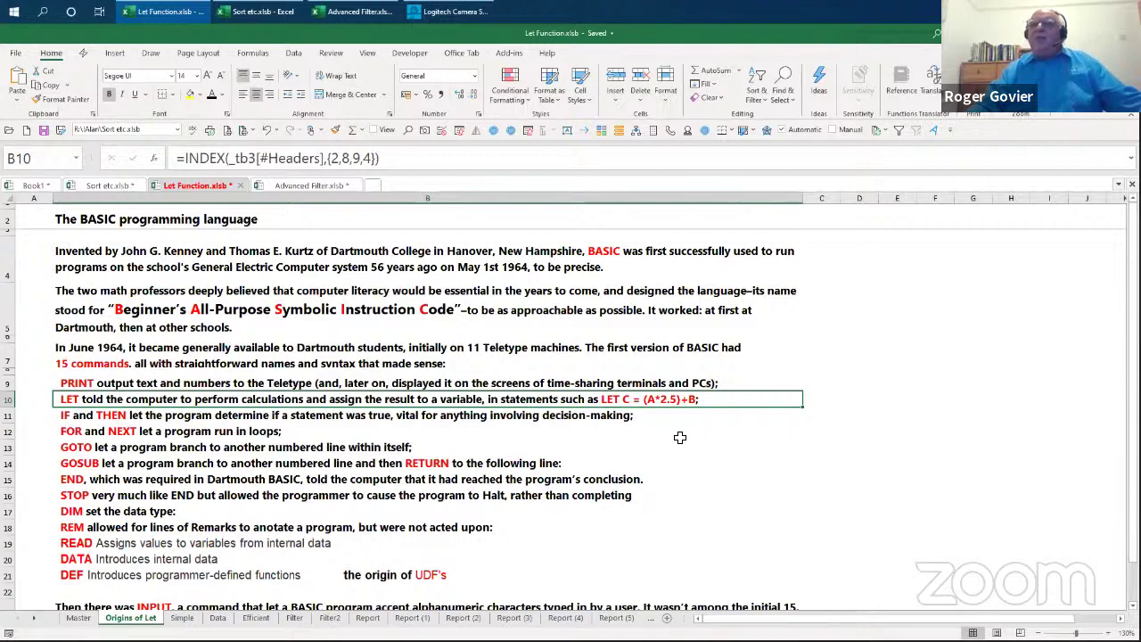
pyautogui.scroll(-1, 698, 399)
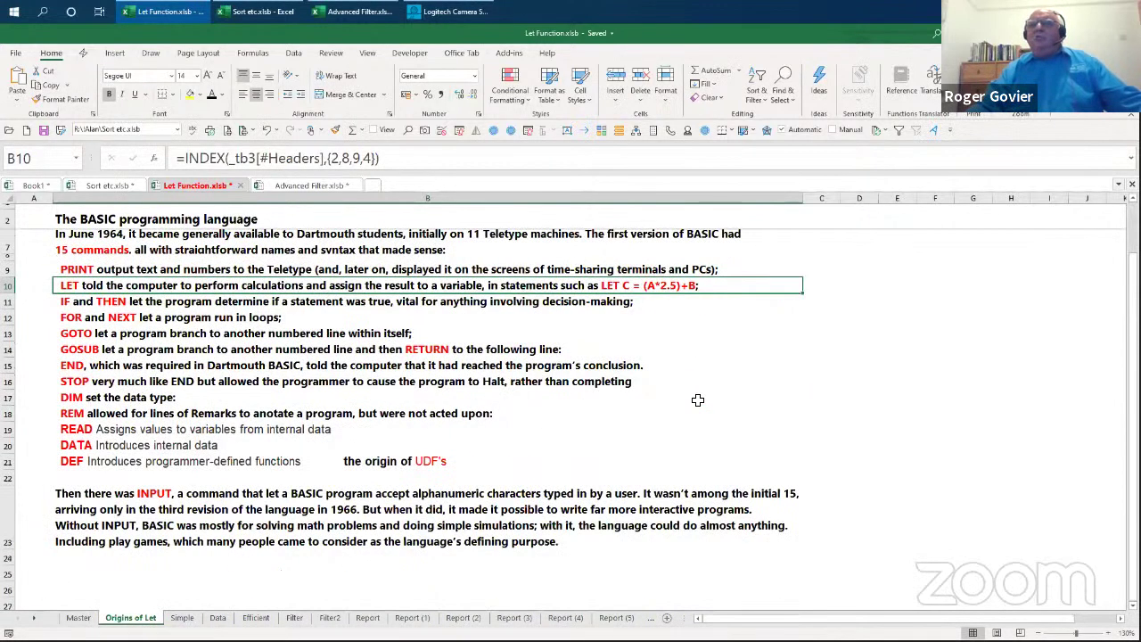
pyautogui.click(81, 464)
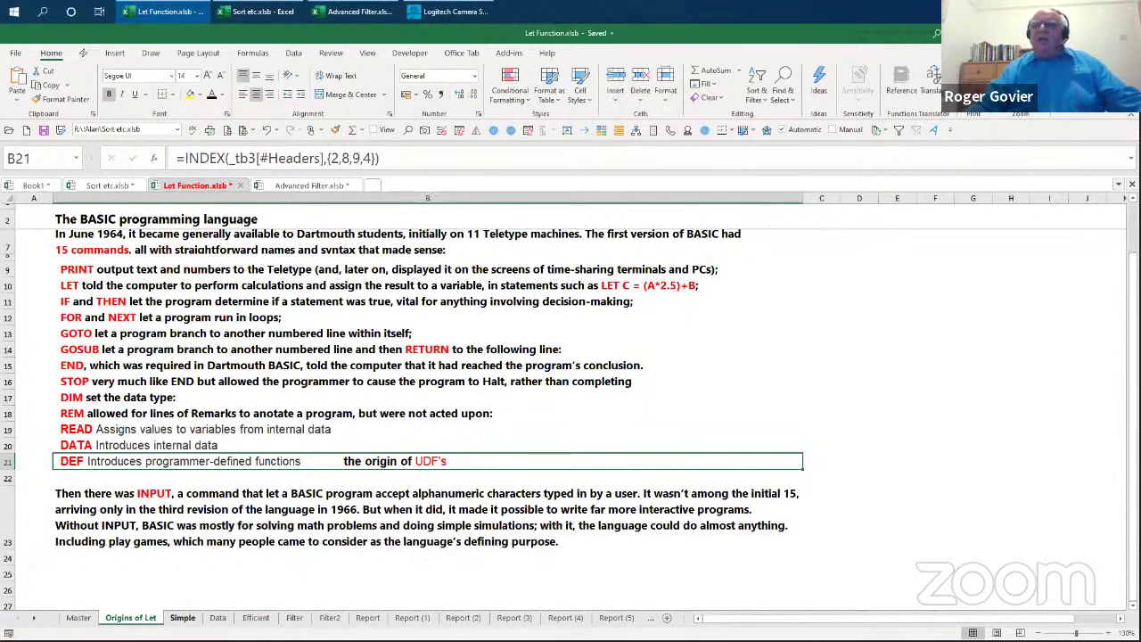
# Step: Open the Simple sheet showing LET syntax examples such as =LET(x,1,x+1)
pyautogui.click(183, 617)
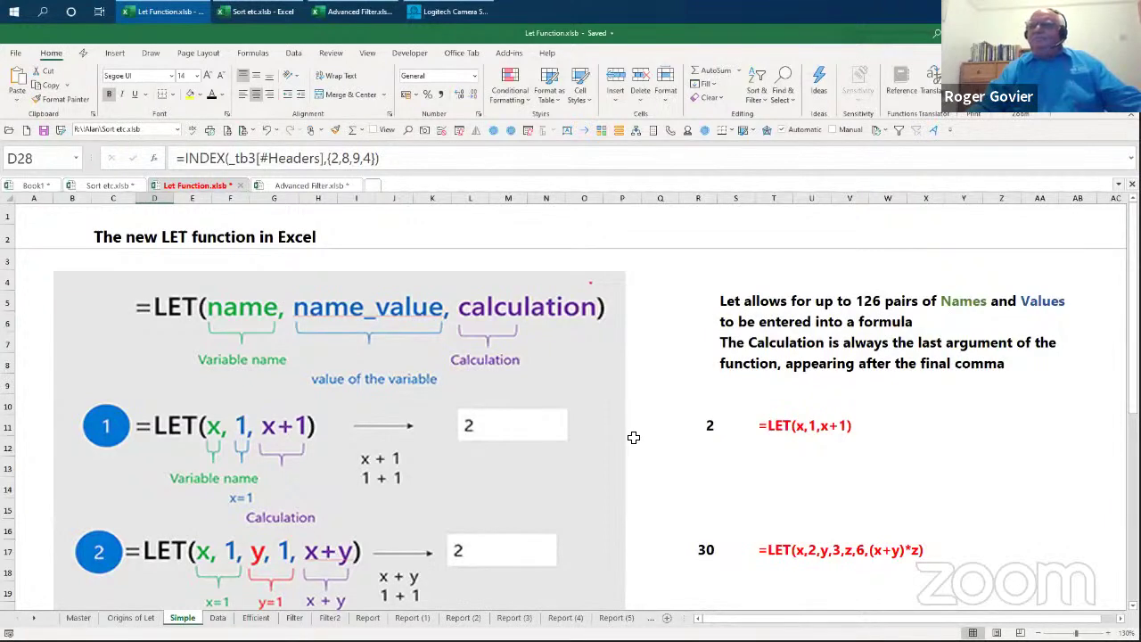
pyautogui.scroll(-2, 632, 437)
pyautogui.scroll(2, 633, 437)
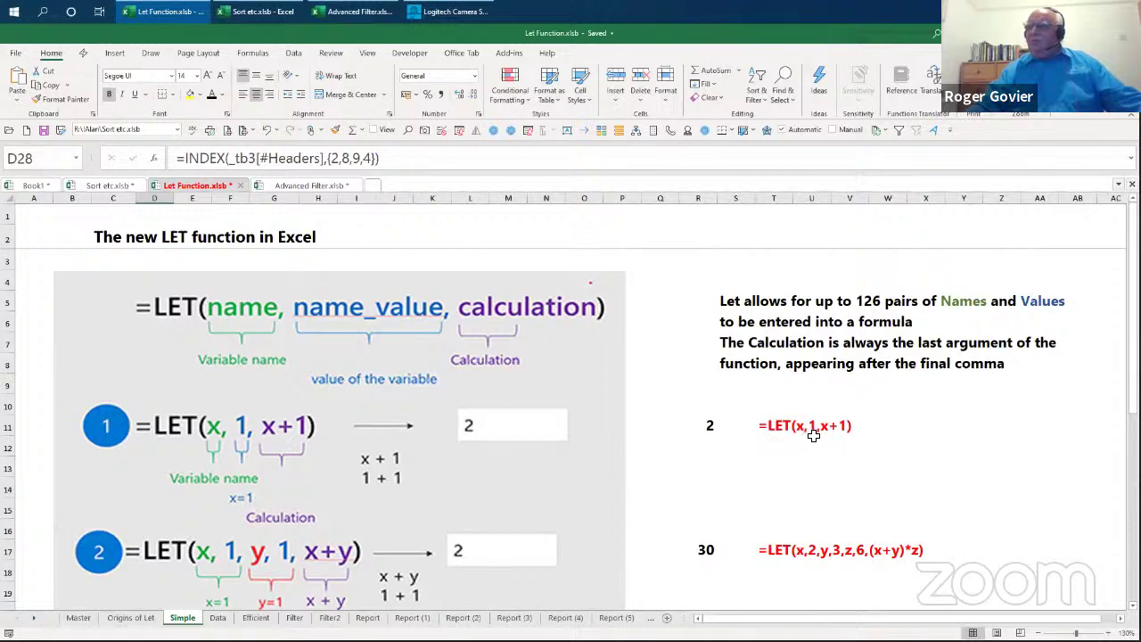
pyautogui.click(712, 427)
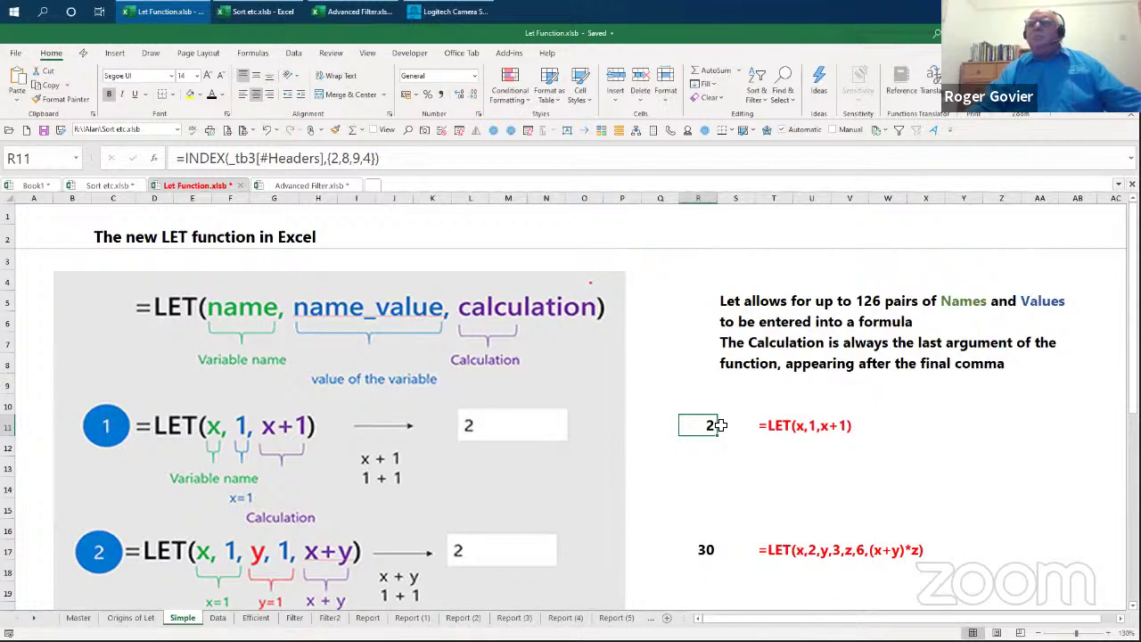
pyautogui.click(743, 427)
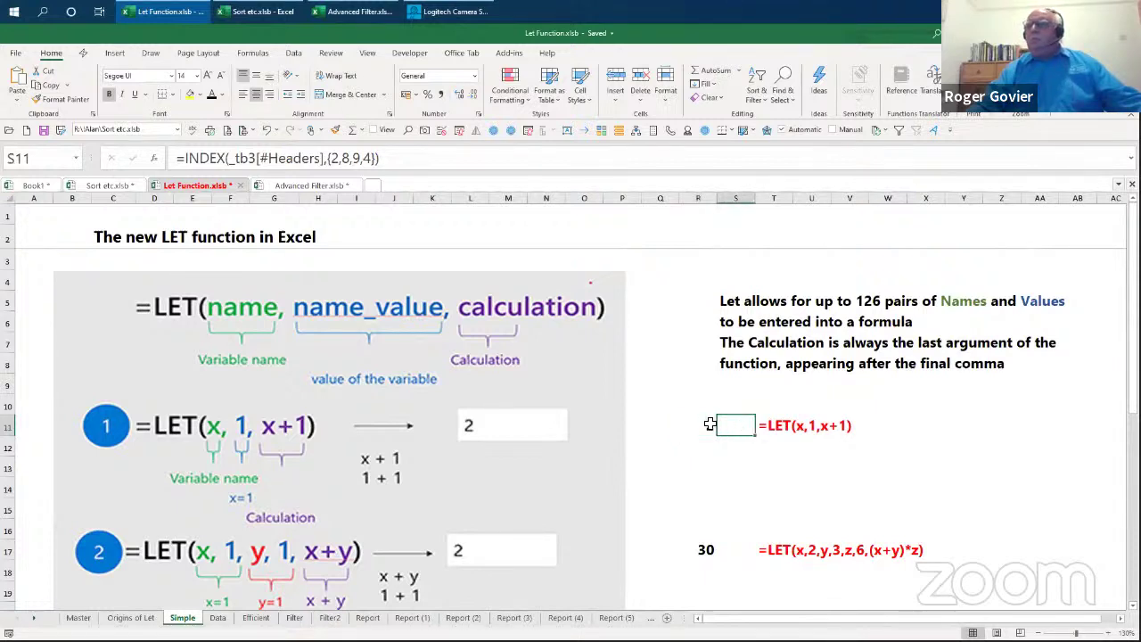
pyautogui.click(699, 425)
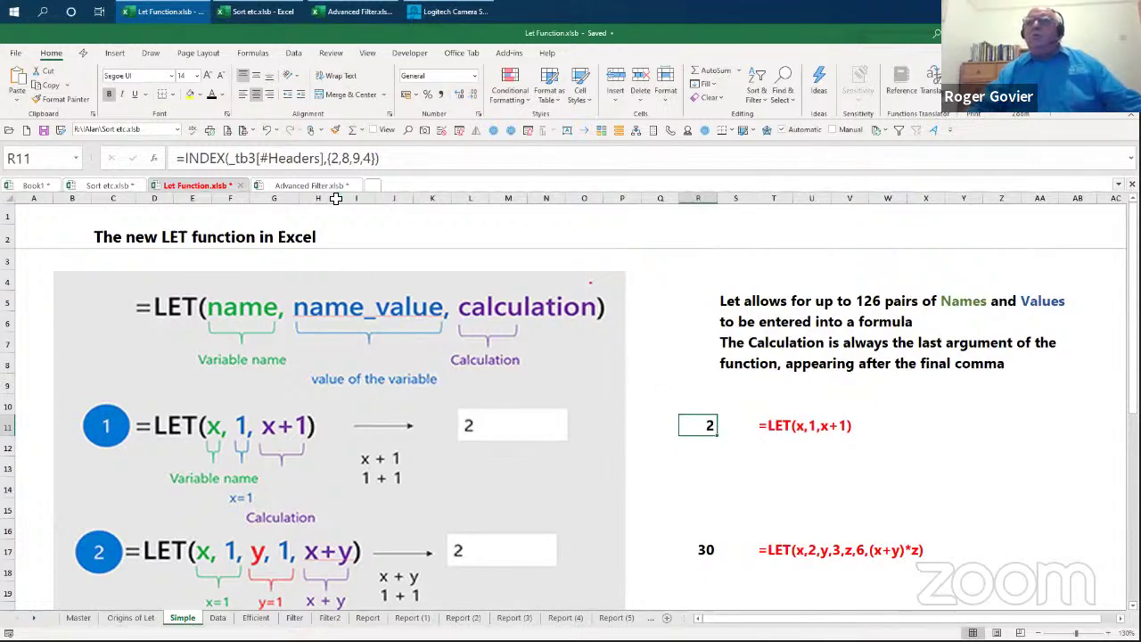
pyautogui.moveTo(90, 192); pyautogui.dragTo(182, 187)
pyautogui.click(182, 187)
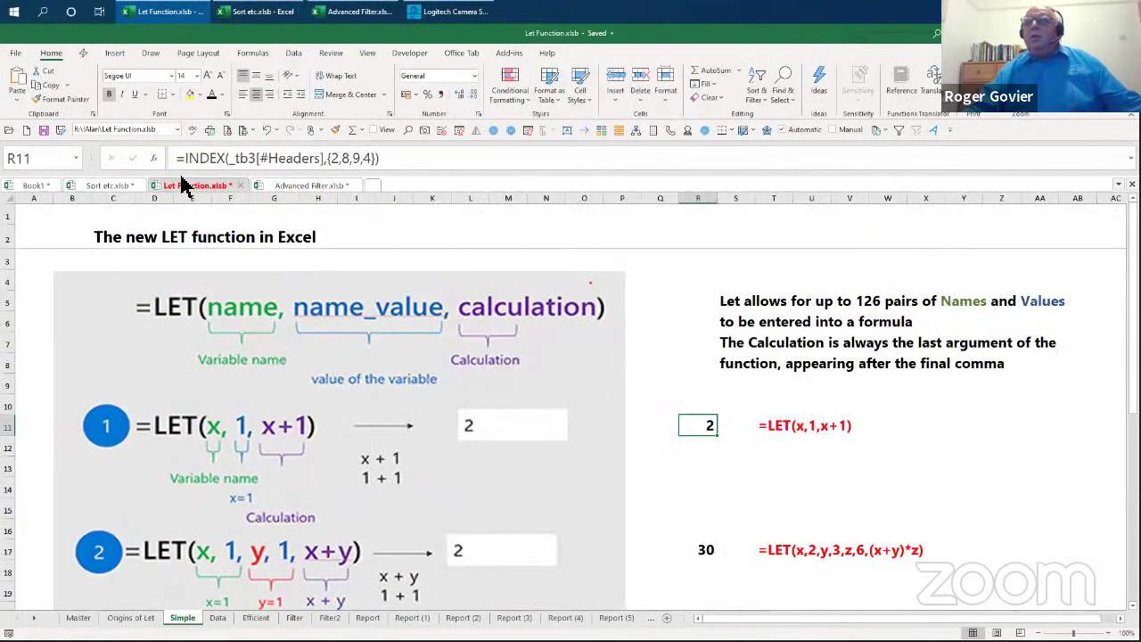
pyautogui.click(602, 475)
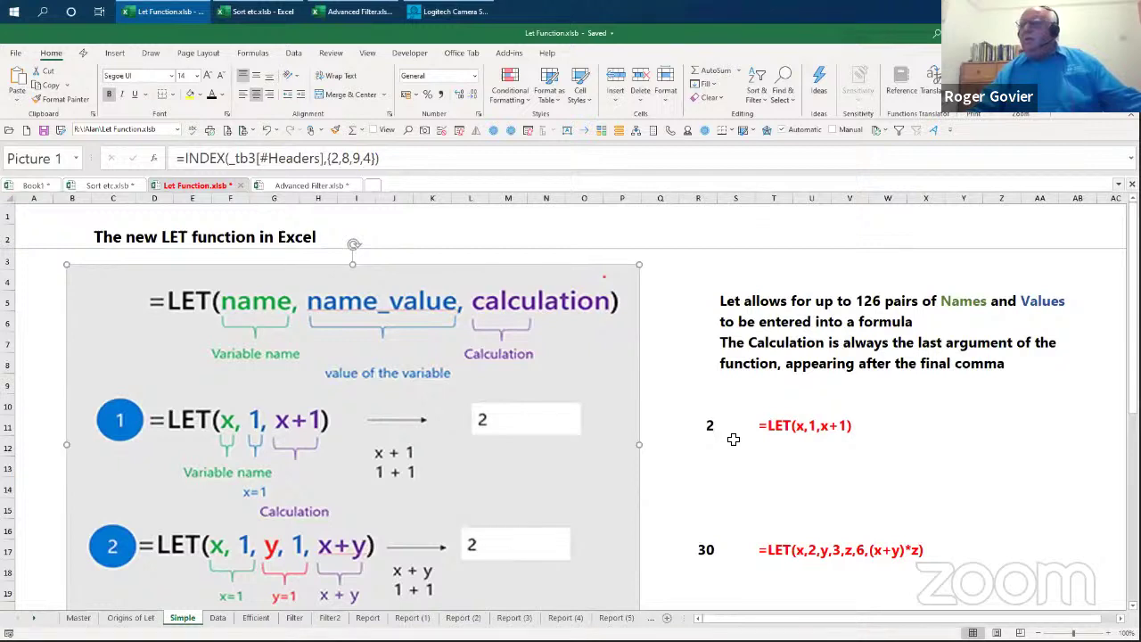
pyautogui.click(737, 458)
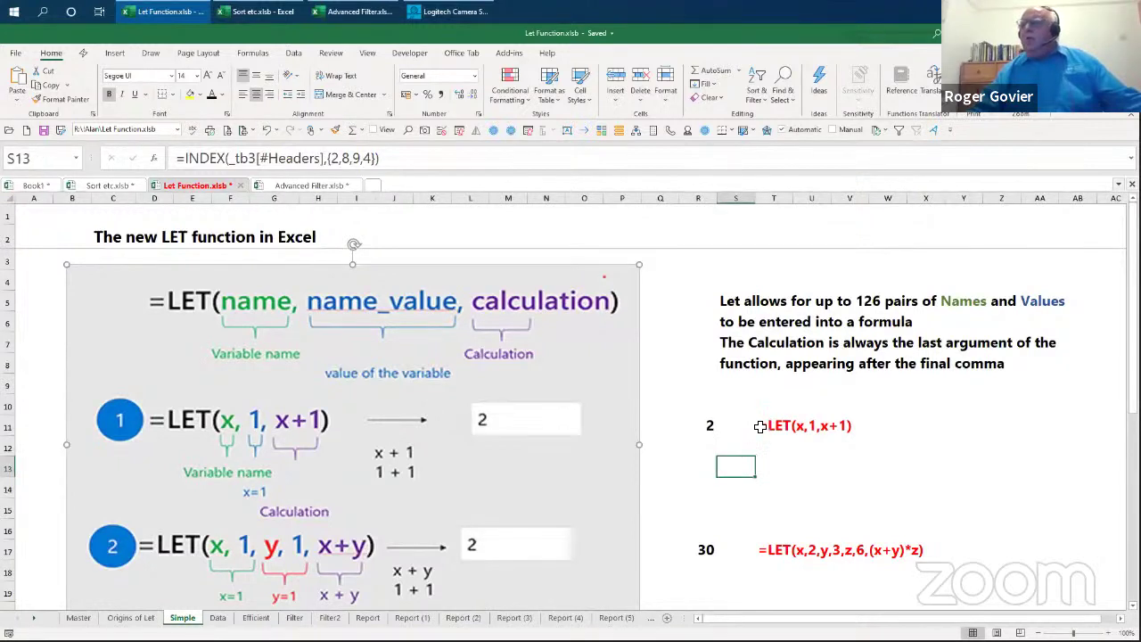
pyautogui.click(761, 427)
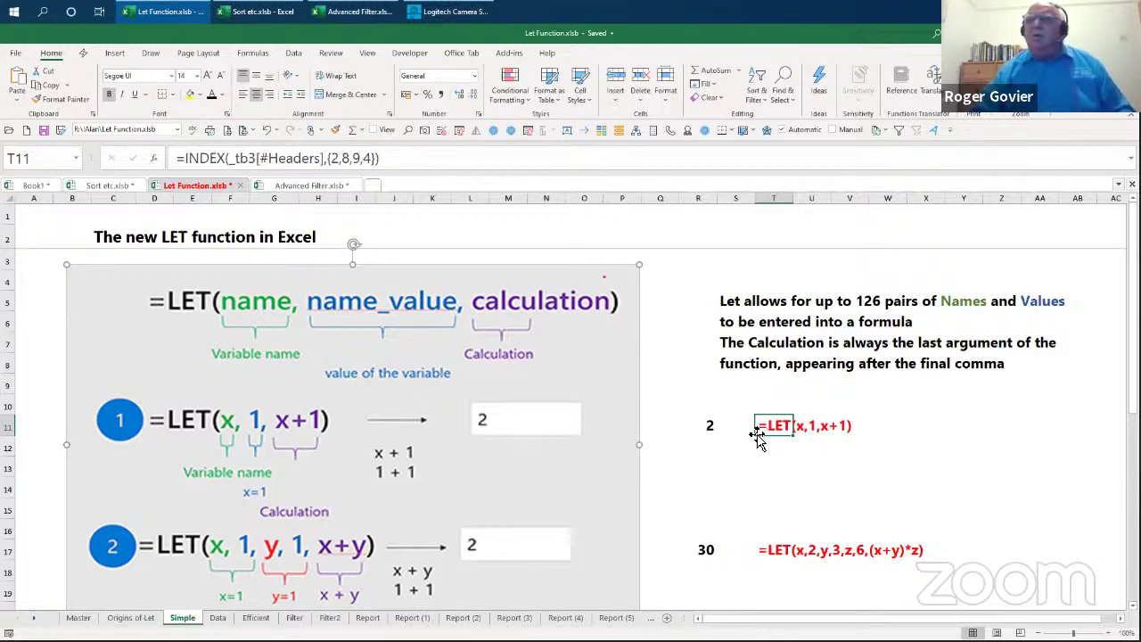
pyautogui.click(758, 447)
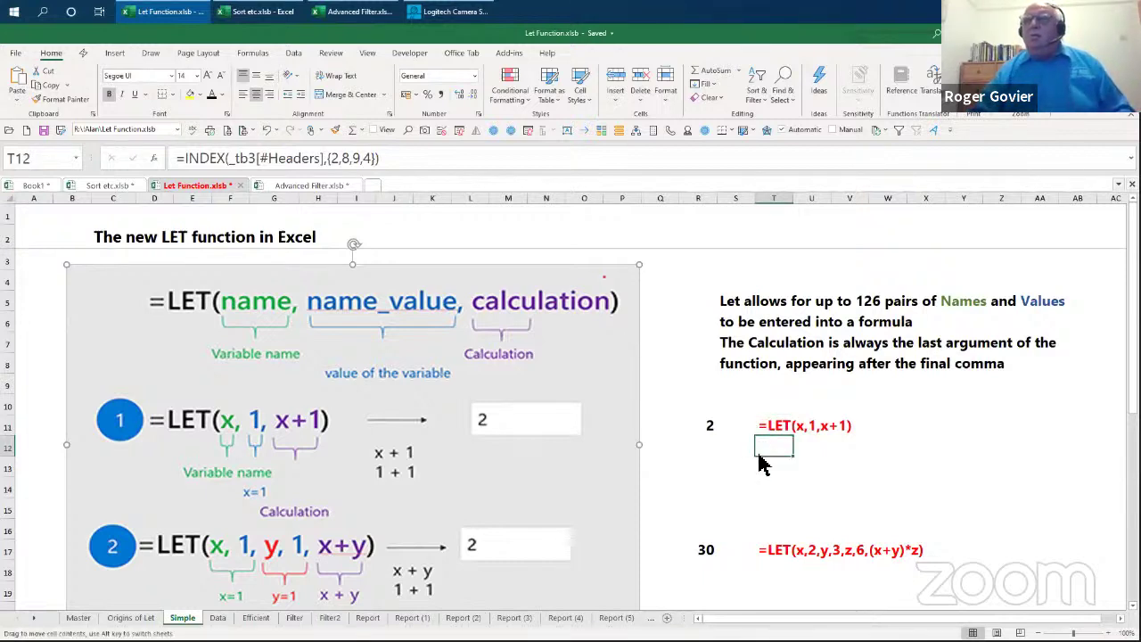
pyautogui.click(459, 168)
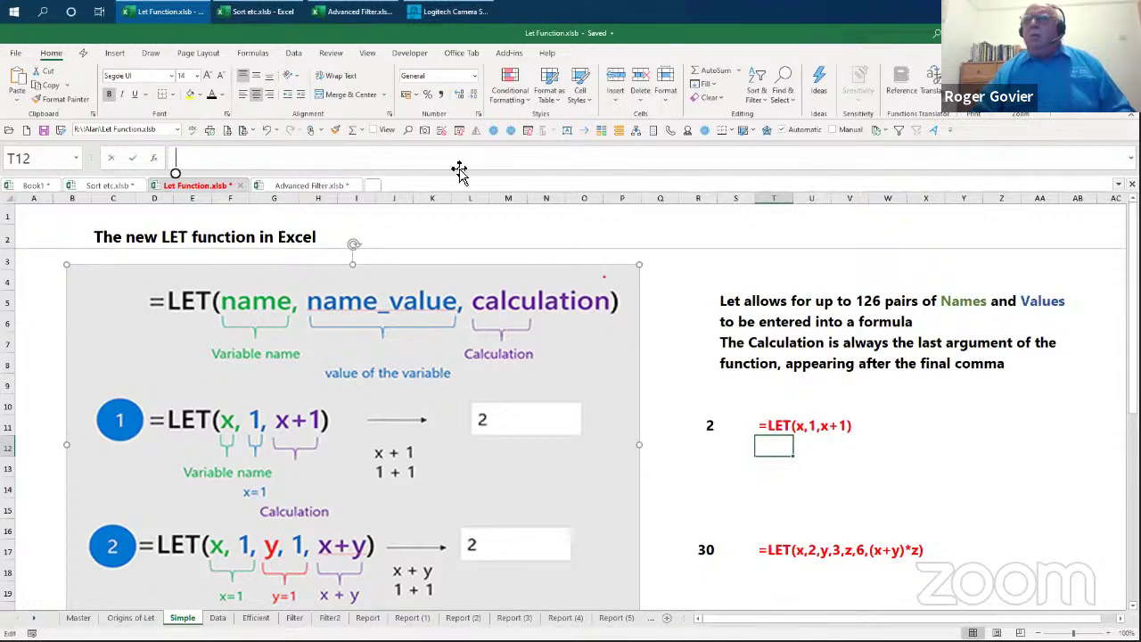
pyautogui.click(729, 446)
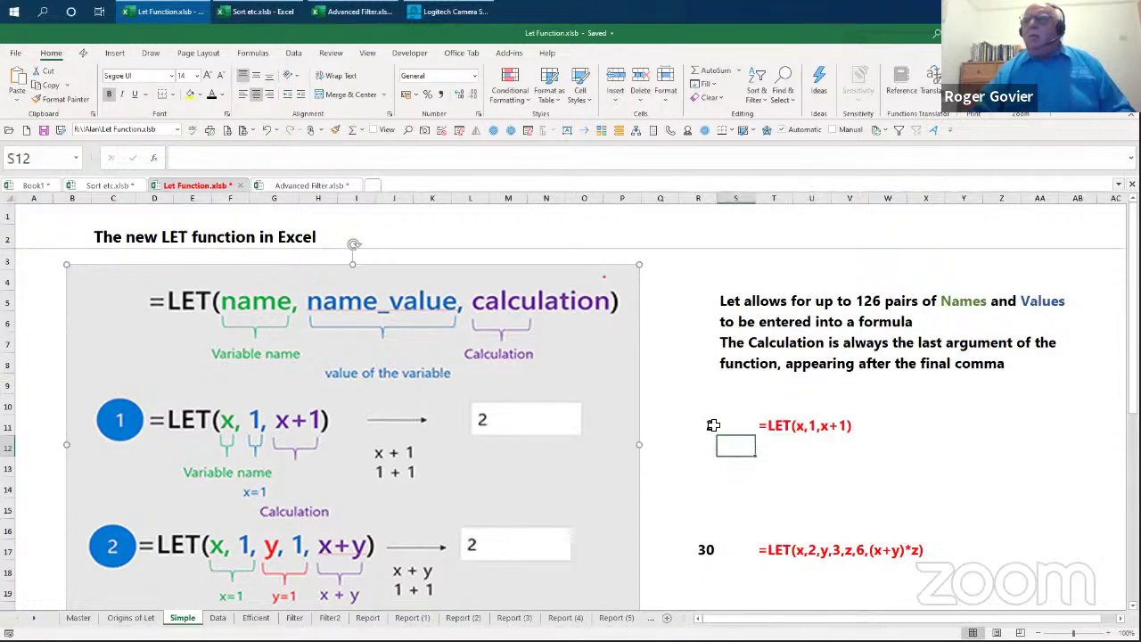
pyautogui.click(713, 425)
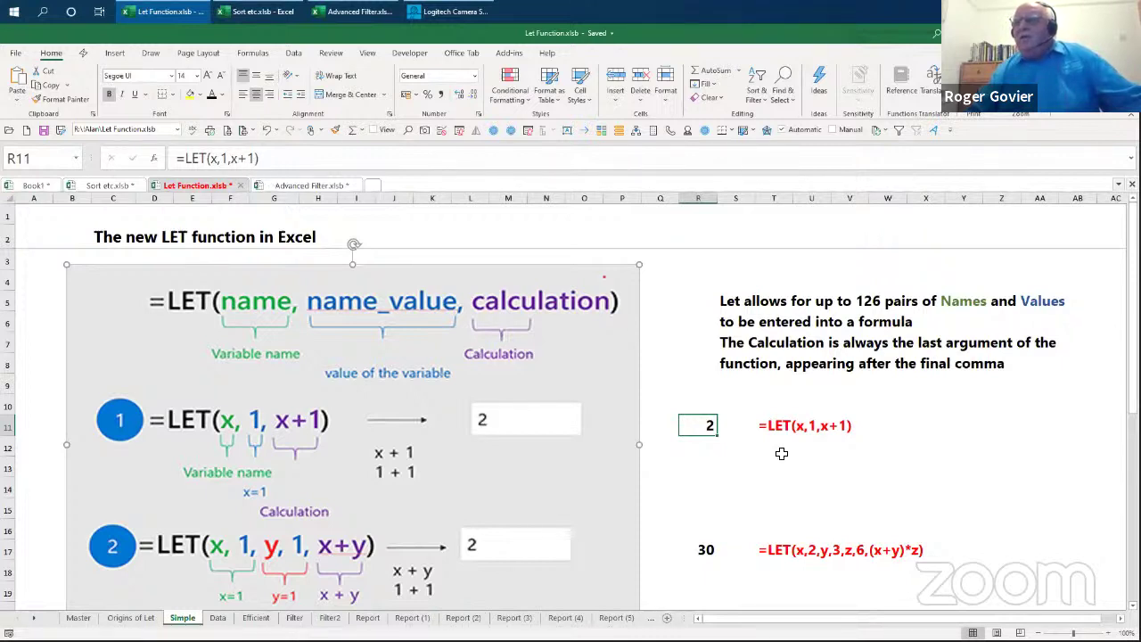
# Step: Scroll the Simple sheet to rows 23–31 showing Radius 5, Area 78.55 and Circumference 31.42
pyautogui.scroll(-3, 780, 453)
pyautogui.scroll(1, 781, 453)
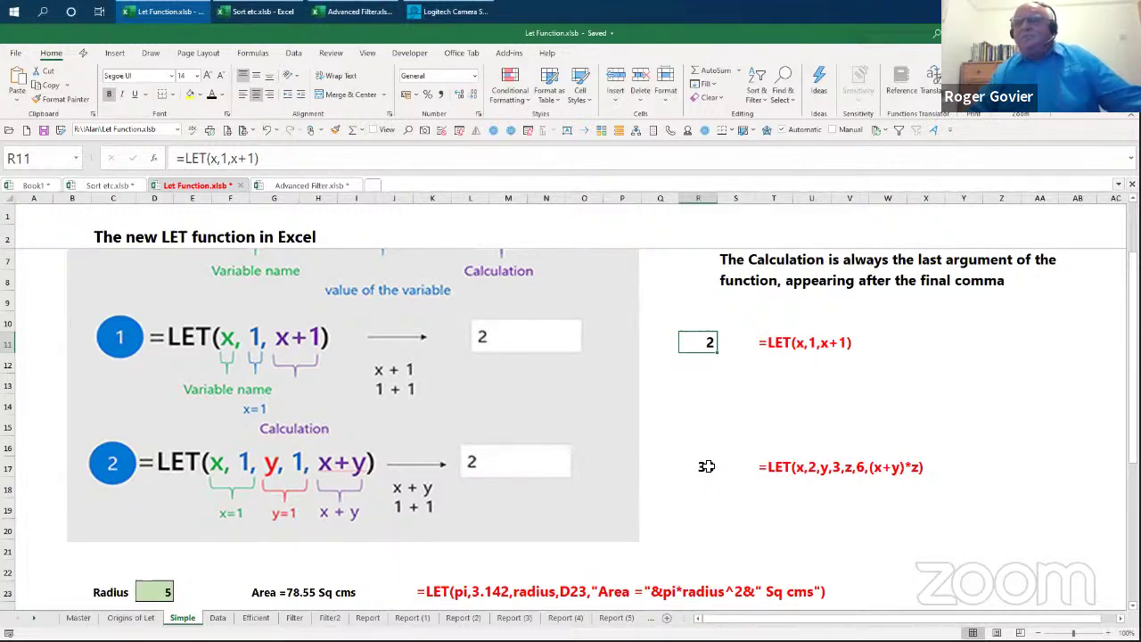
pyautogui.scroll(-2, 707, 466)
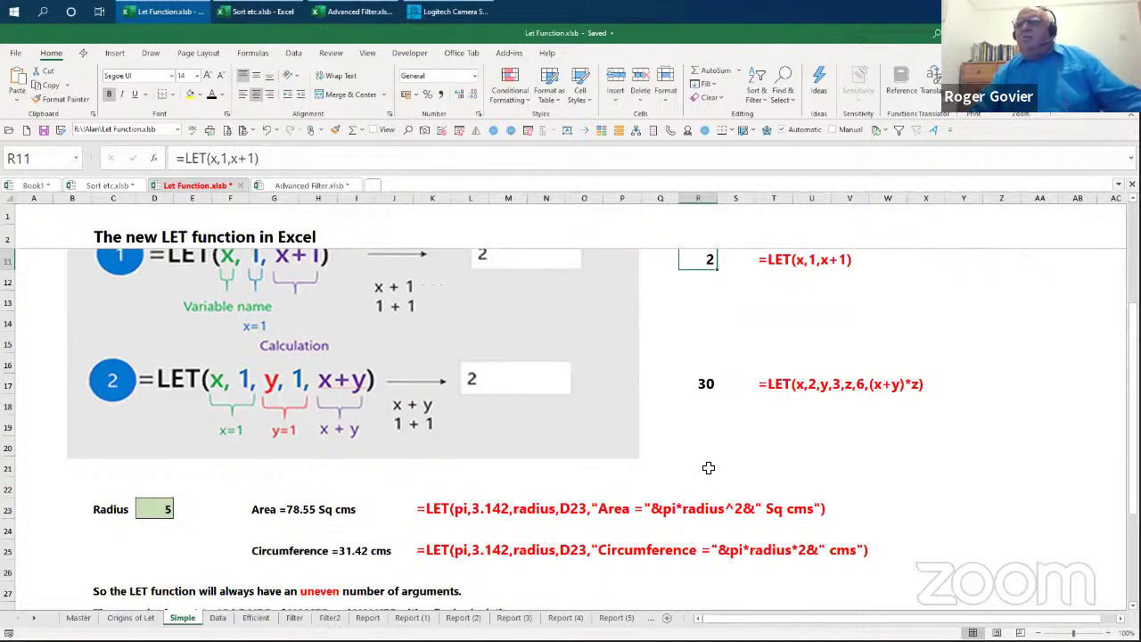
pyautogui.scroll(-2, 707, 467)
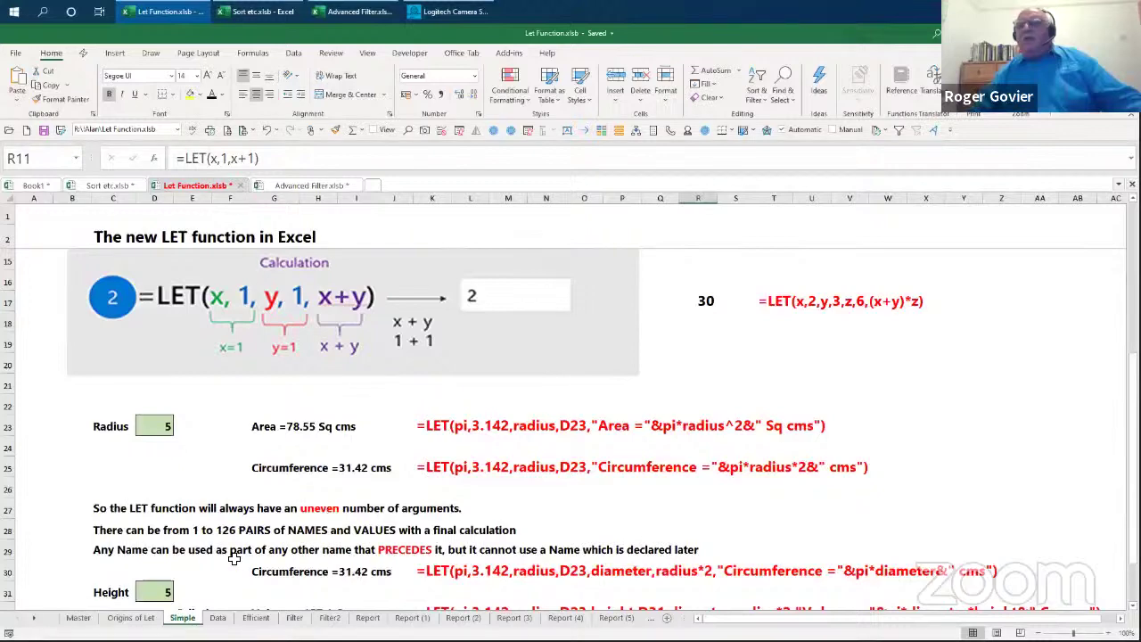
# Step: Review the Cylinder and Cone volume LET rows, then go to the Data sales sheet
pyautogui.scroll(-2, 565, 486)
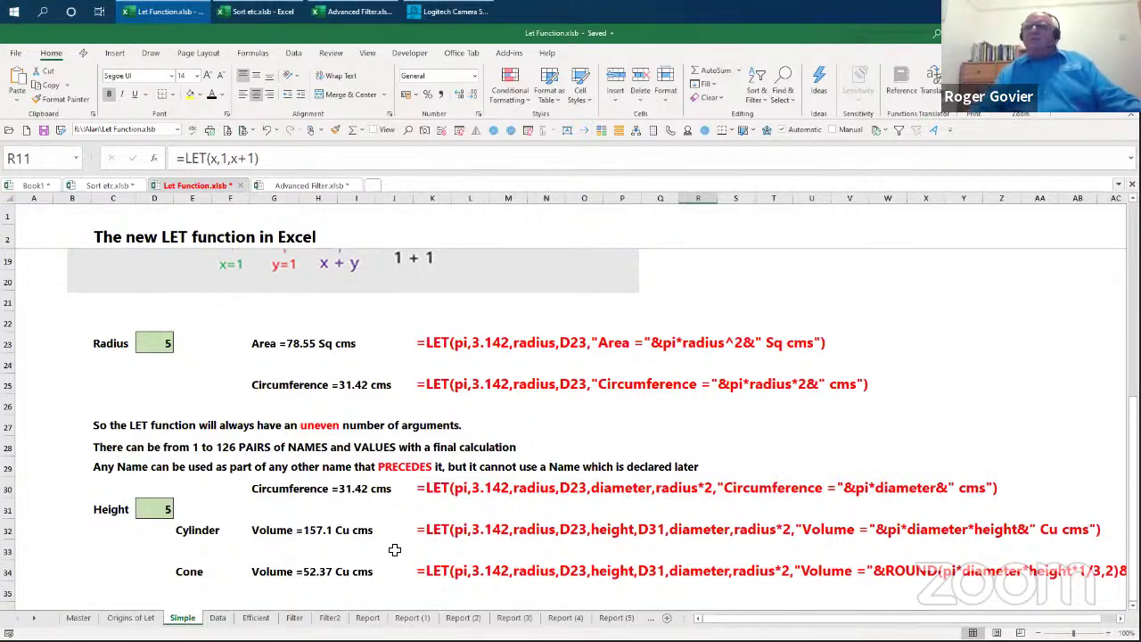
pyautogui.scroll(-2, 430, 512)
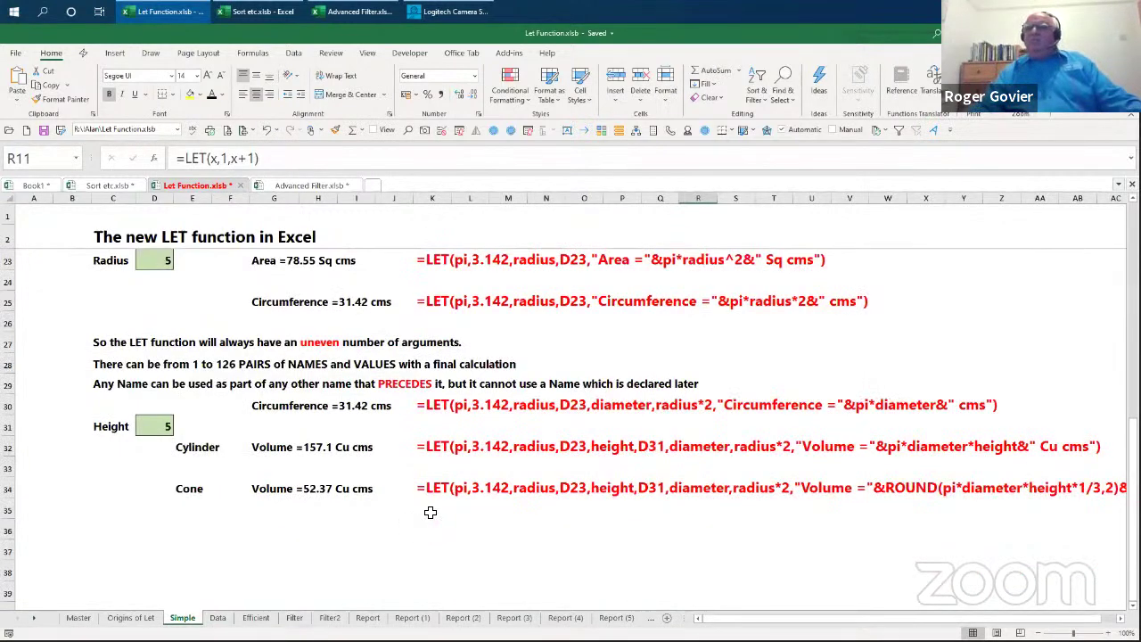
pyautogui.scroll(2, 429, 511)
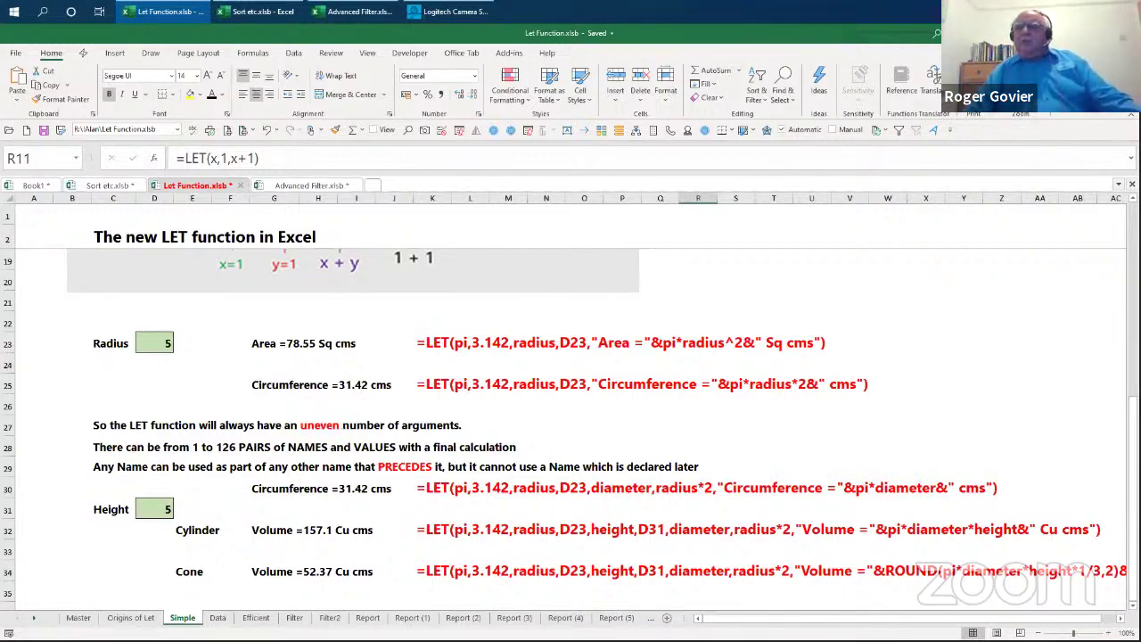
pyautogui.hotkey('ctrl', 'pagedown')
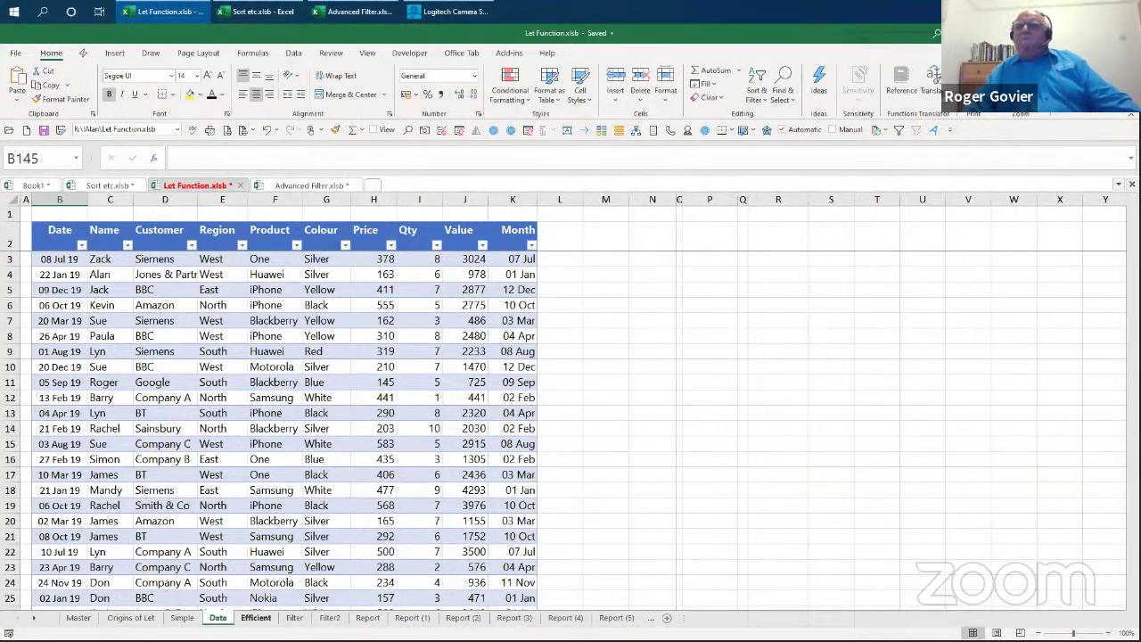
# Step: Switch to the Efficient sheet comparing the nested IF grade formula with its LET version
pyautogui.click(256, 618)
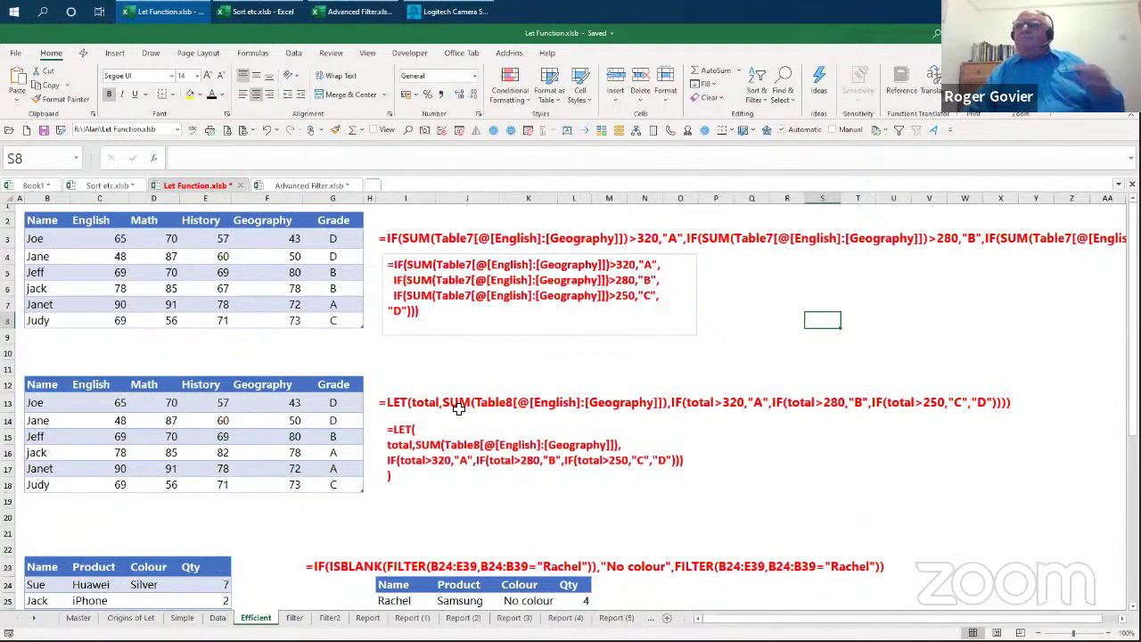
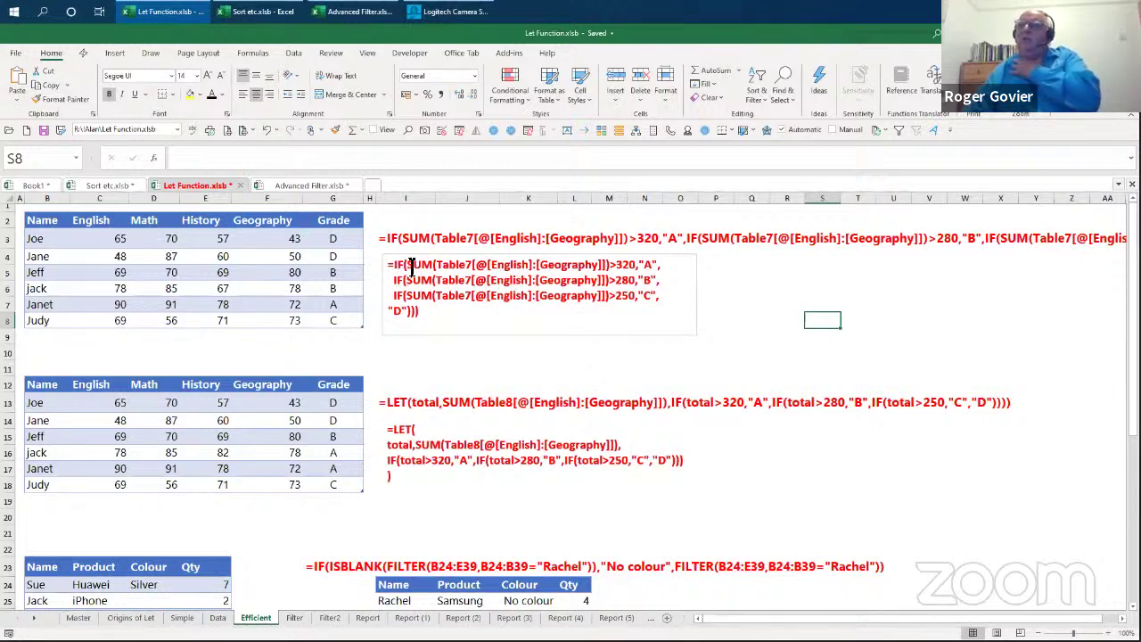
# Step: Display G13's LET grade formula across several lines in the expanded formula bar
pyautogui.click(486, 267)
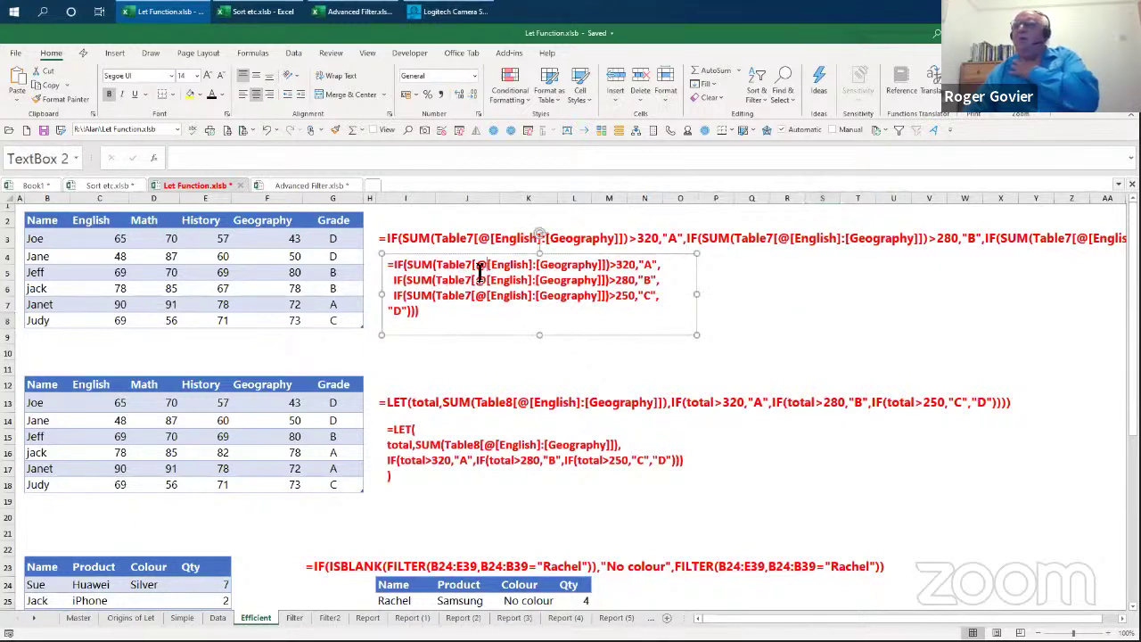
pyautogui.moveTo(129, 238); pyautogui.dragTo(266, 234)
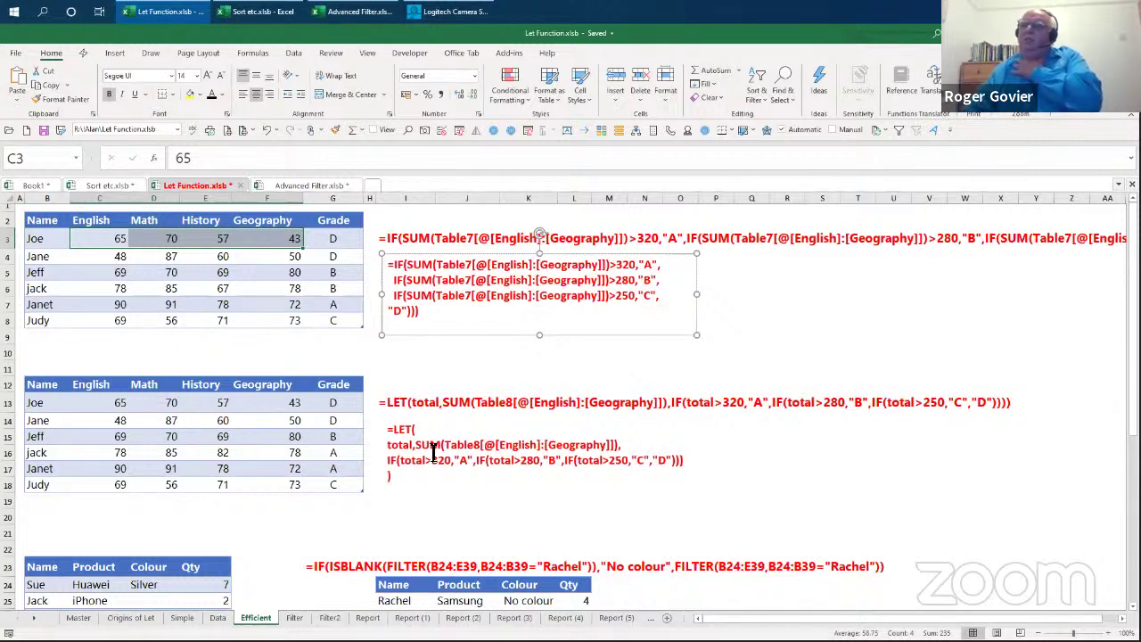
pyautogui.click(335, 404)
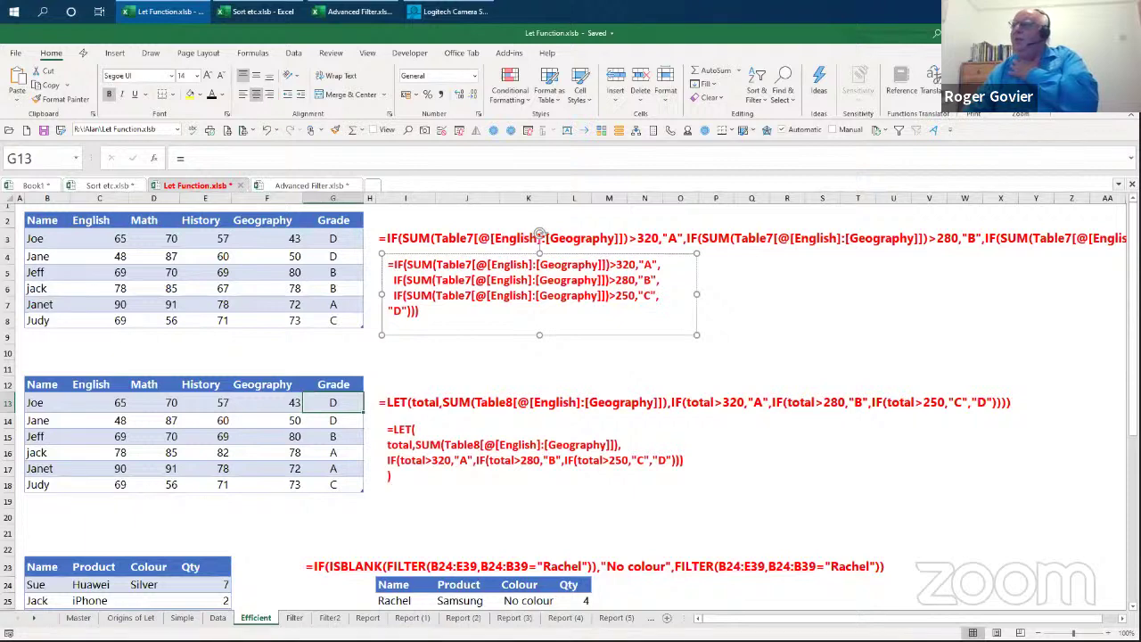
pyautogui.hotkey('ctrl', 'shift', 'u')
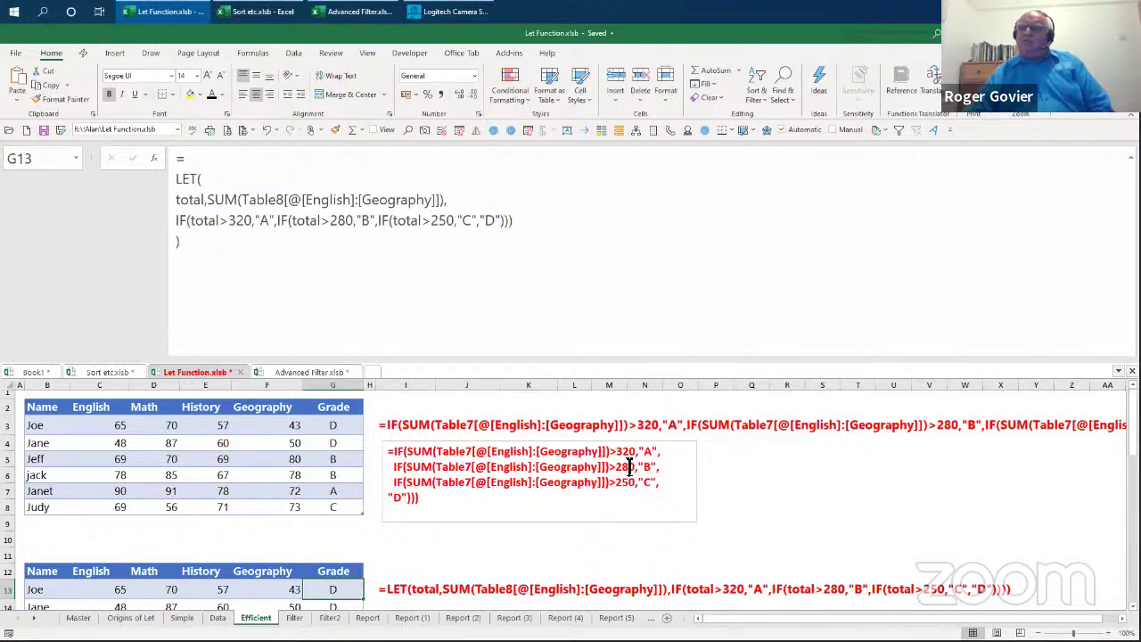
# Step: Scroll down to the IF/ISBLANK FILTER example with Rachel's product results
pyautogui.scroll(-4, 666, 476)
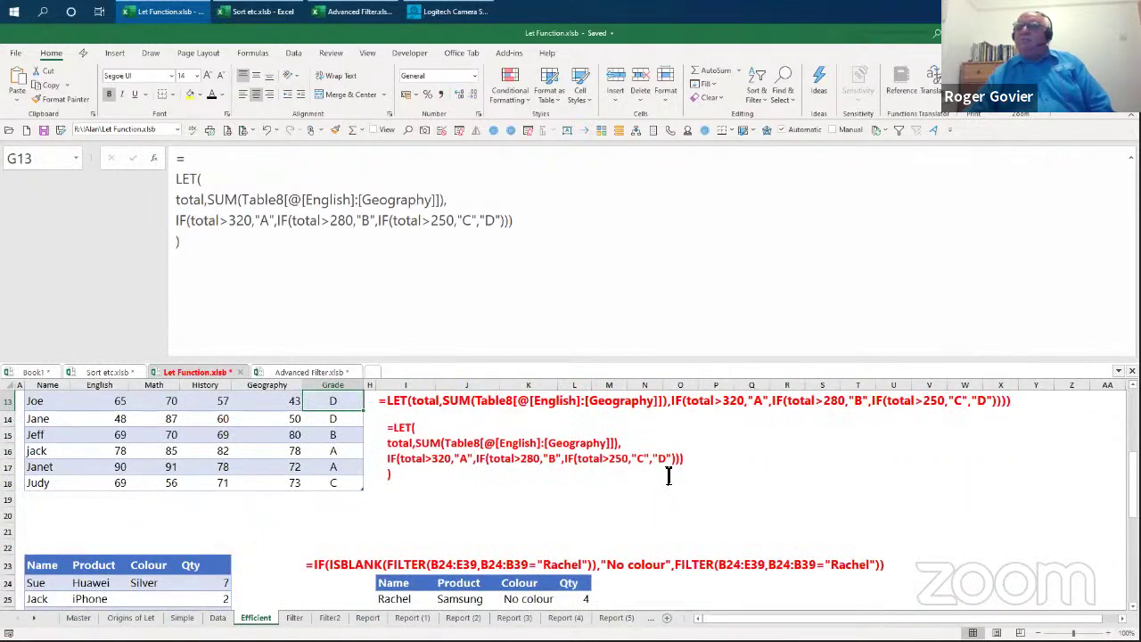
pyautogui.scroll(-3, 669, 476)
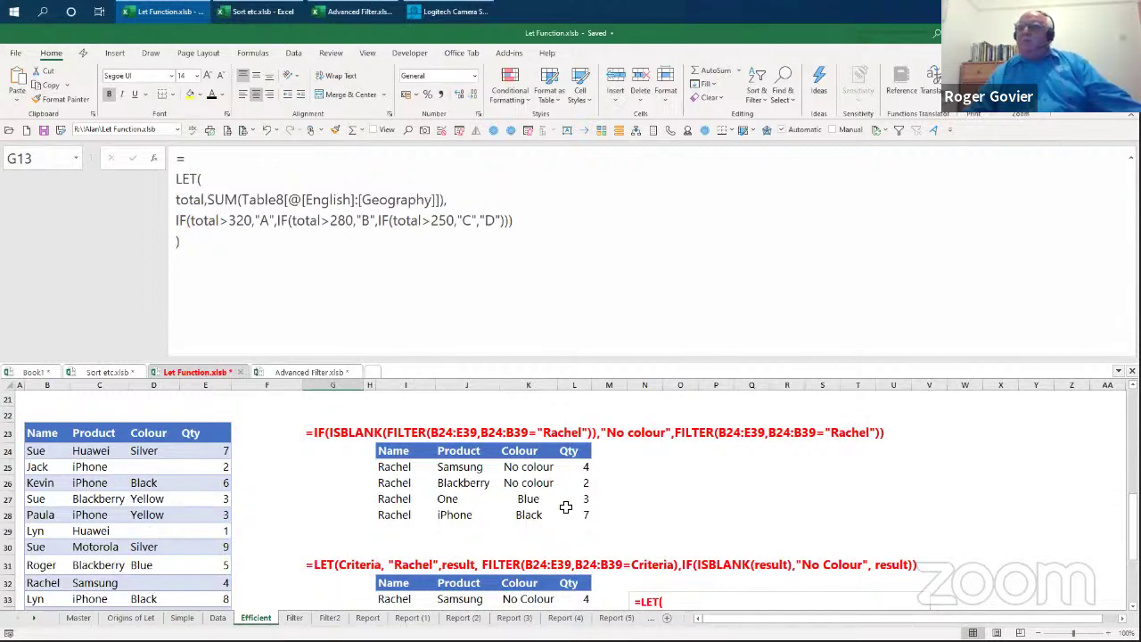
# Step: Scroll to show the LET(Criteria…) FILTER formula alongside its results table
pyautogui.scroll(-3, 565, 506)
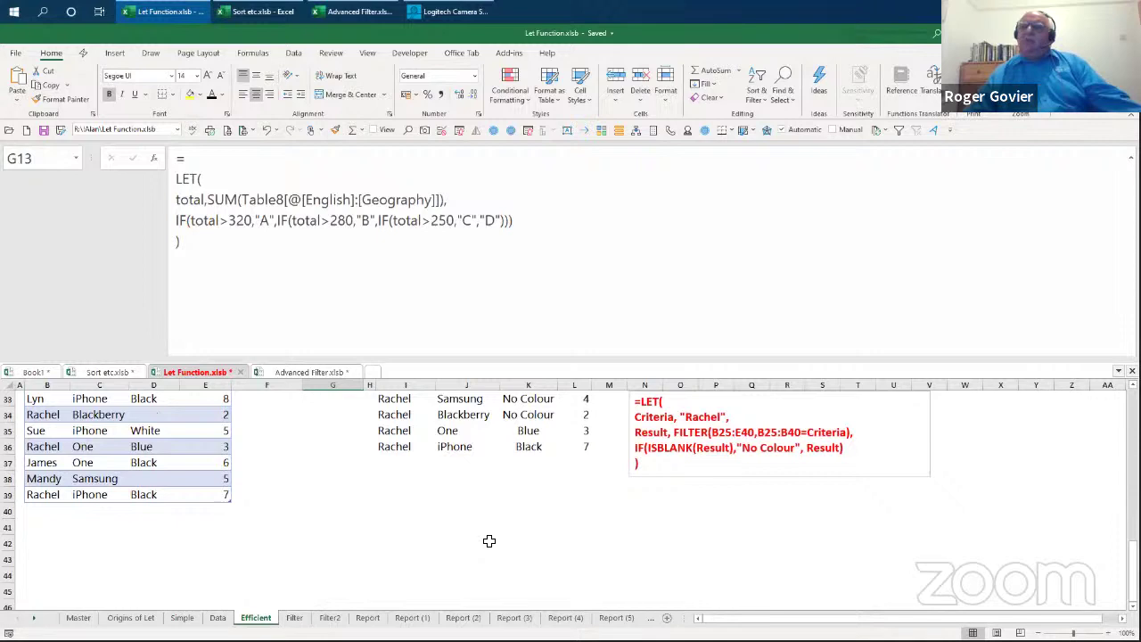
pyautogui.scroll(3, 490, 541)
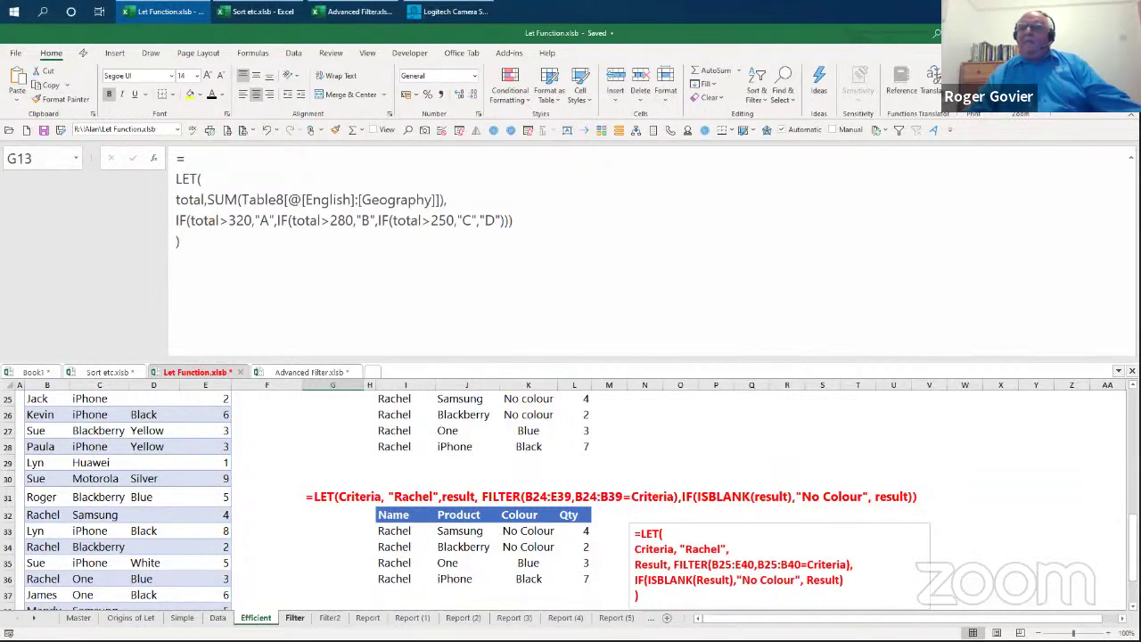
# Step: Switch to the Filter sheet and scroll to the product-by-month grid
pyautogui.click(294, 617)
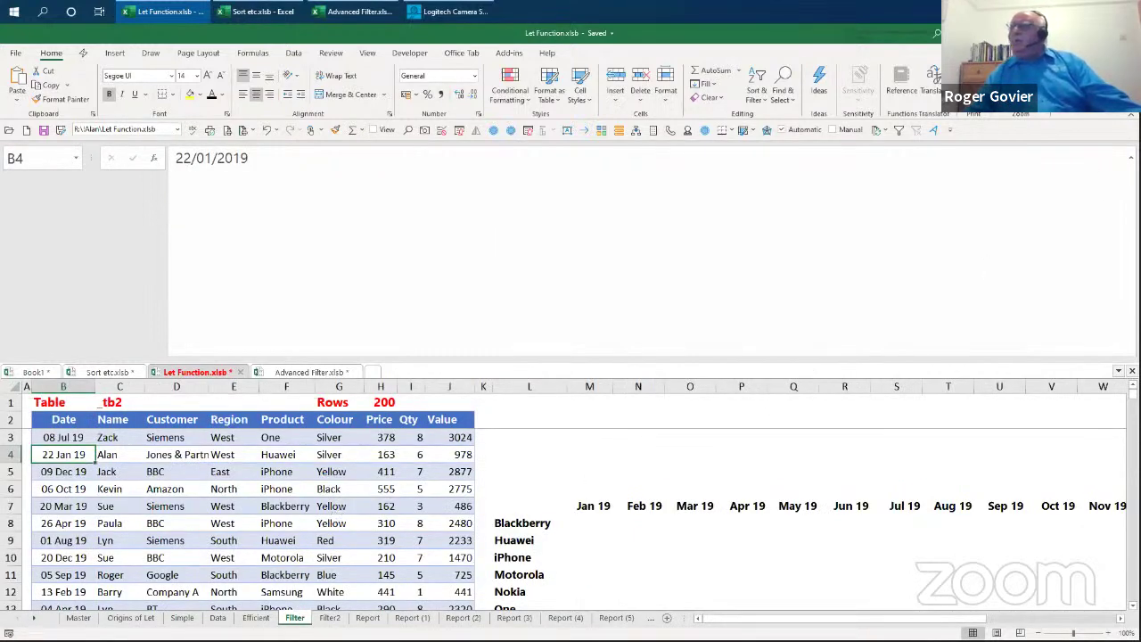
pyautogui.scroll(-3, 815, 430)
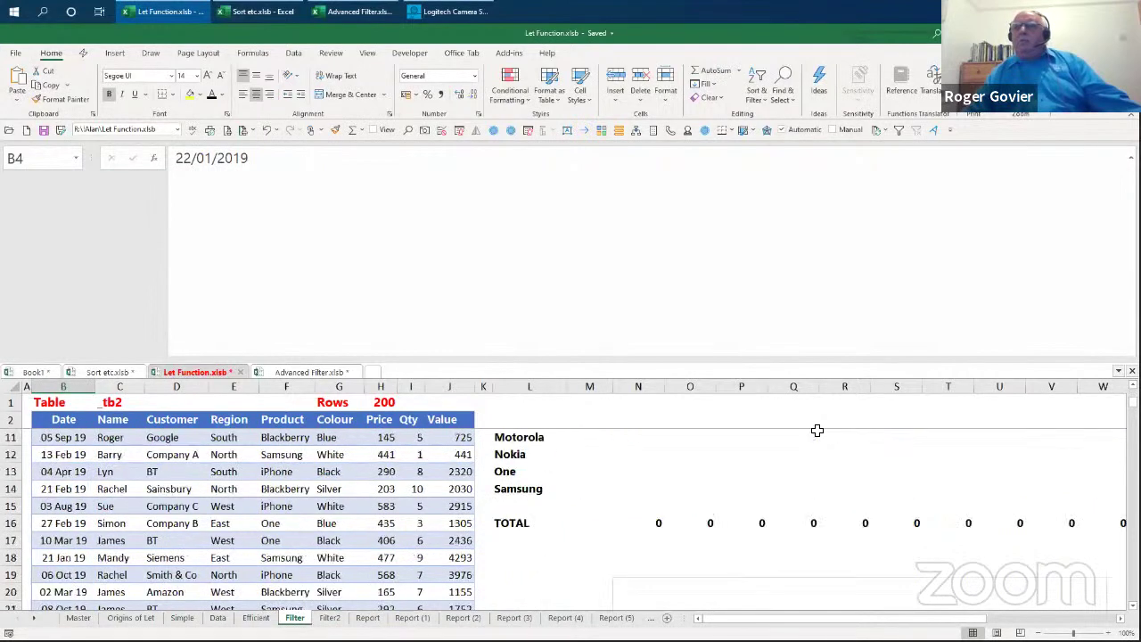
pyautogui.scroll(1, 816, 431)
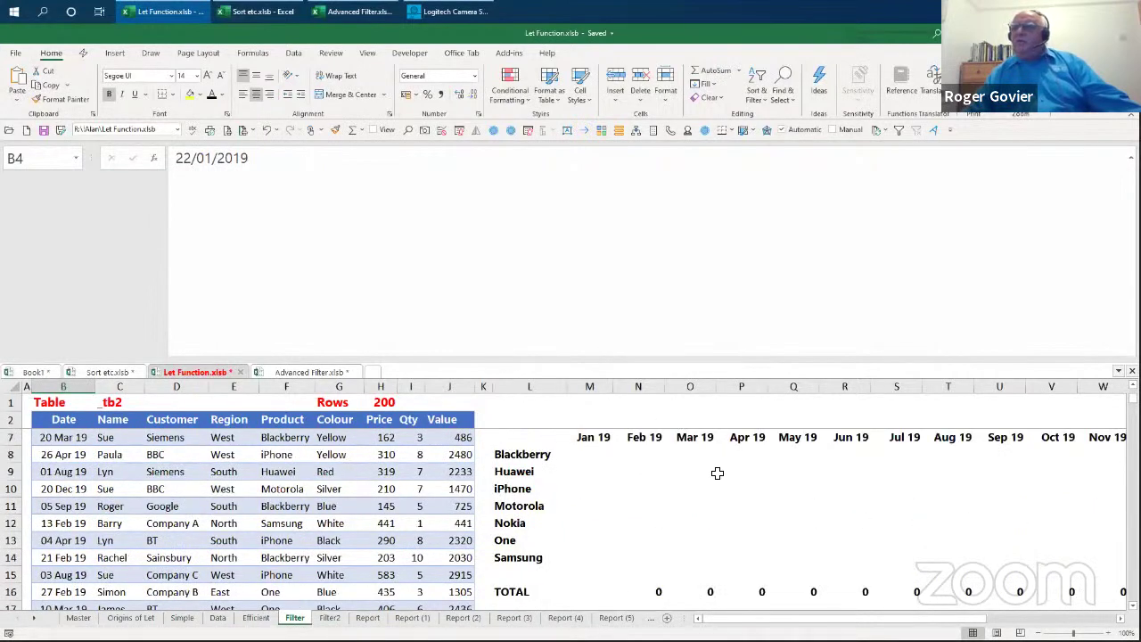
pyautogui.scroll(1, 722, 474)
pyautogui.scroll(-1, 722, 474)
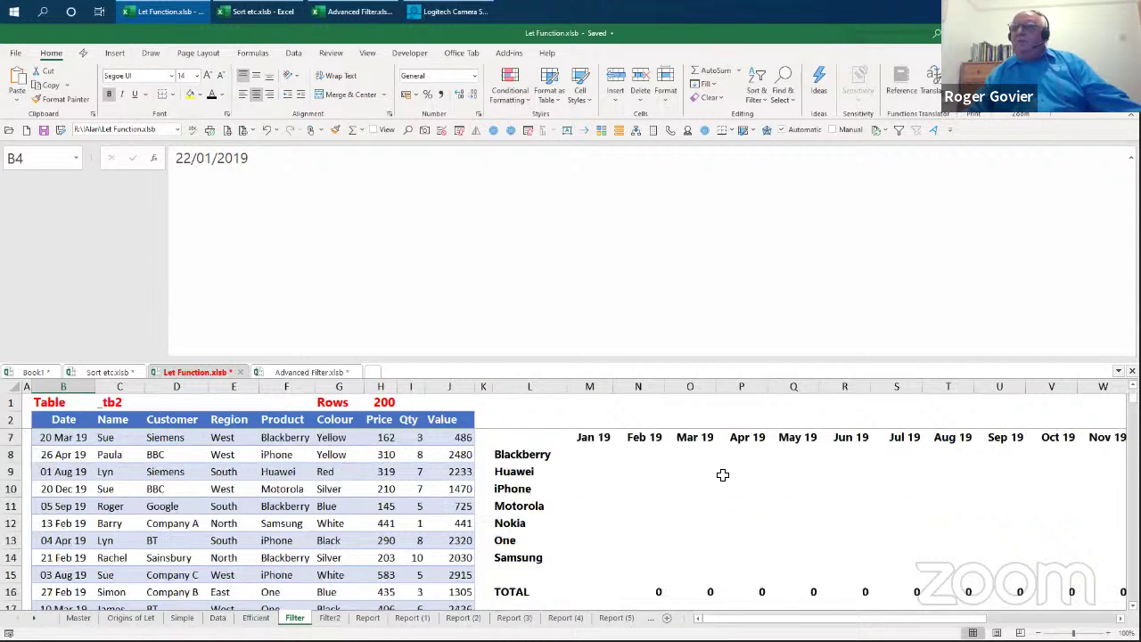
# Step: Check the Jan 19 date in M7 and begin a formula in M8
pyautogui.click(605, 437)
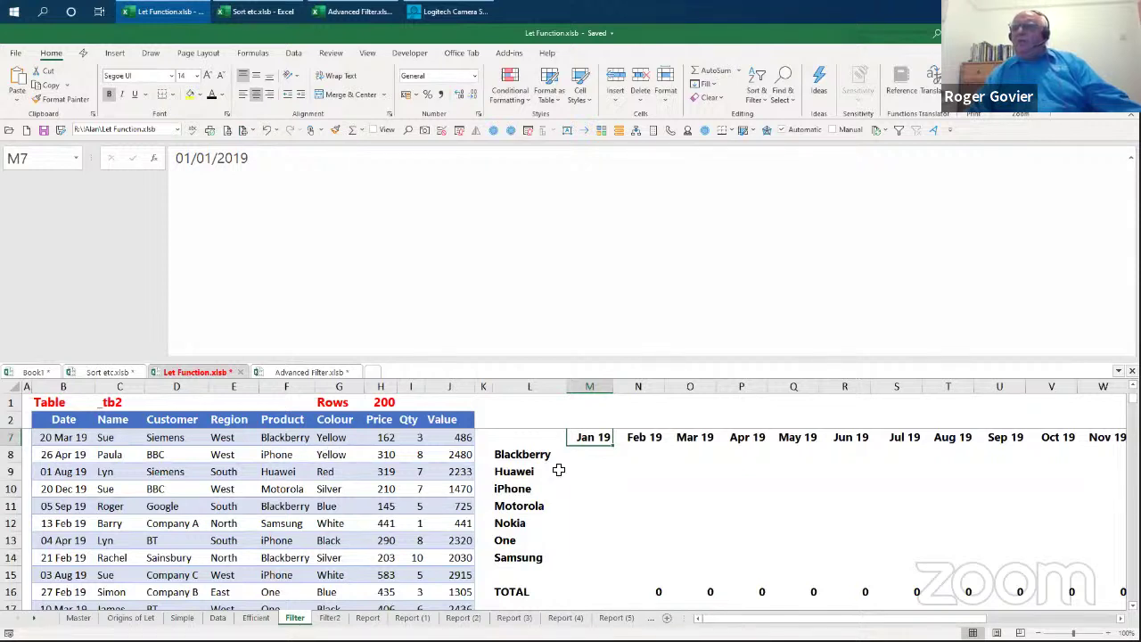
pyautogui.click(585, 454)
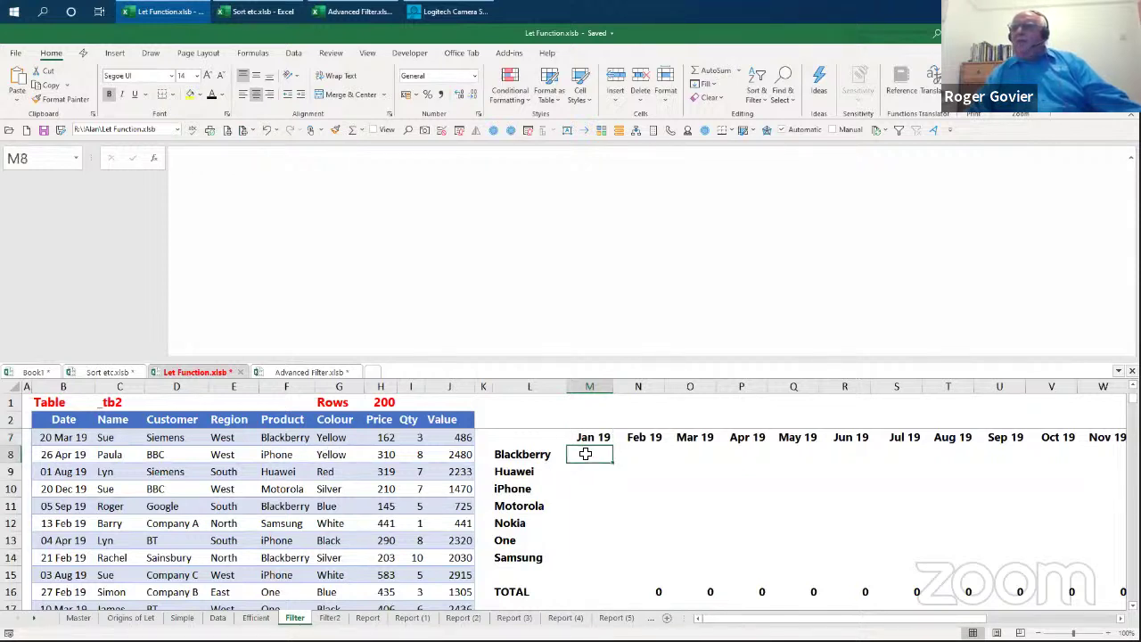
pyautogui.click(196, 163)
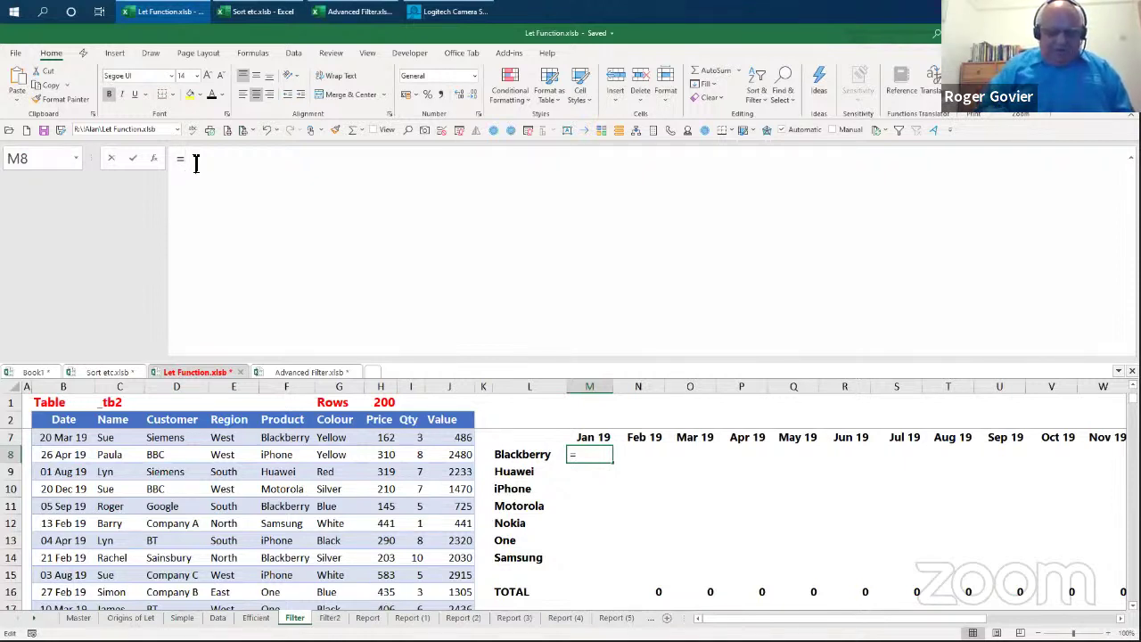
# Step: Start a multi-line LET formula in M8 defining start as M$7
pyautogui.write('LE')
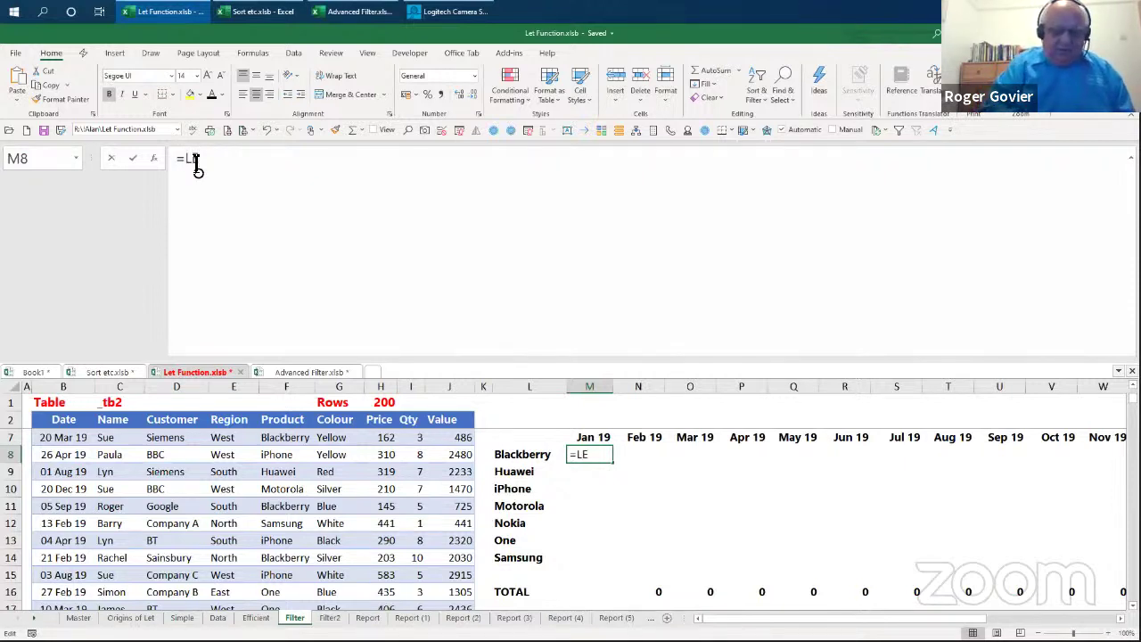
pyautogui.write('T(')
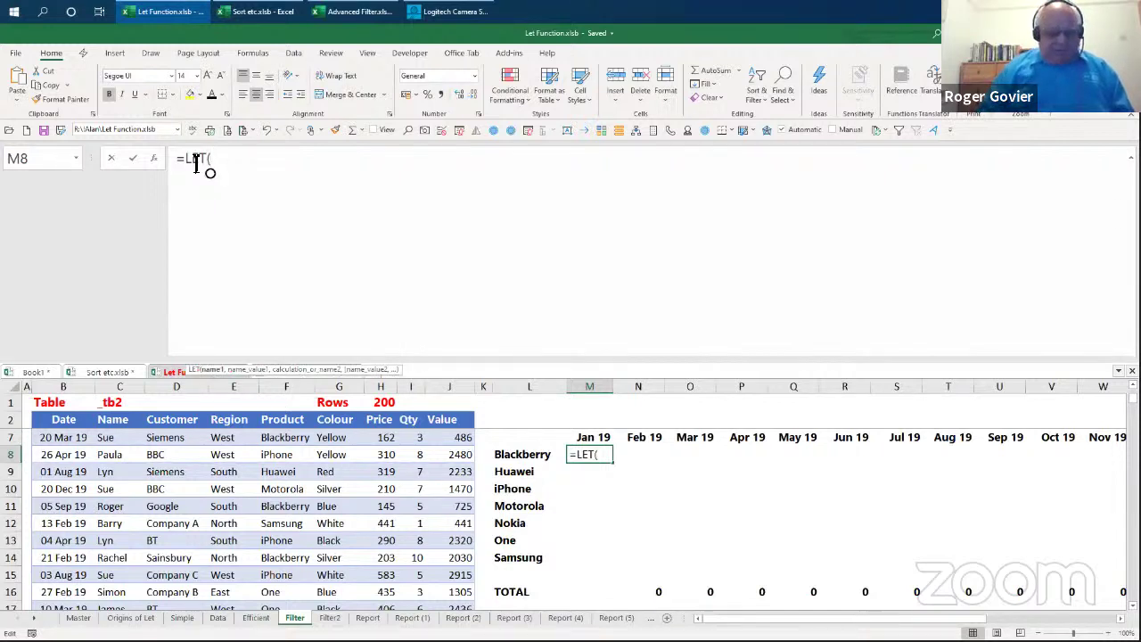
pyautogui.hotkey('alt', 'Return')
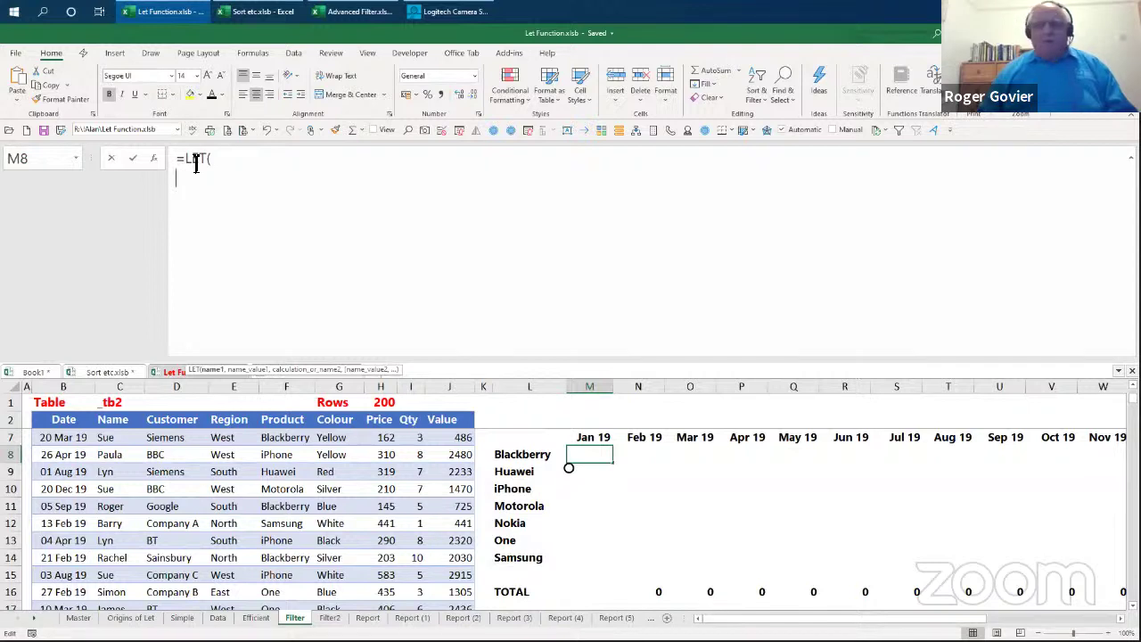
pyautogui.write('st')
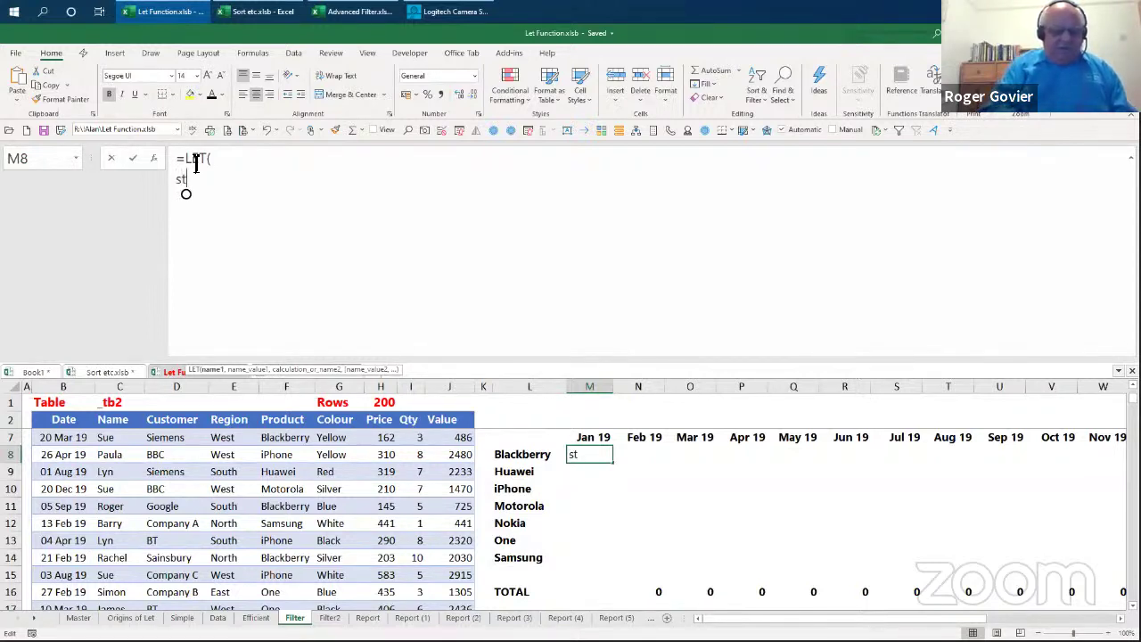
pyautogui.write('at')
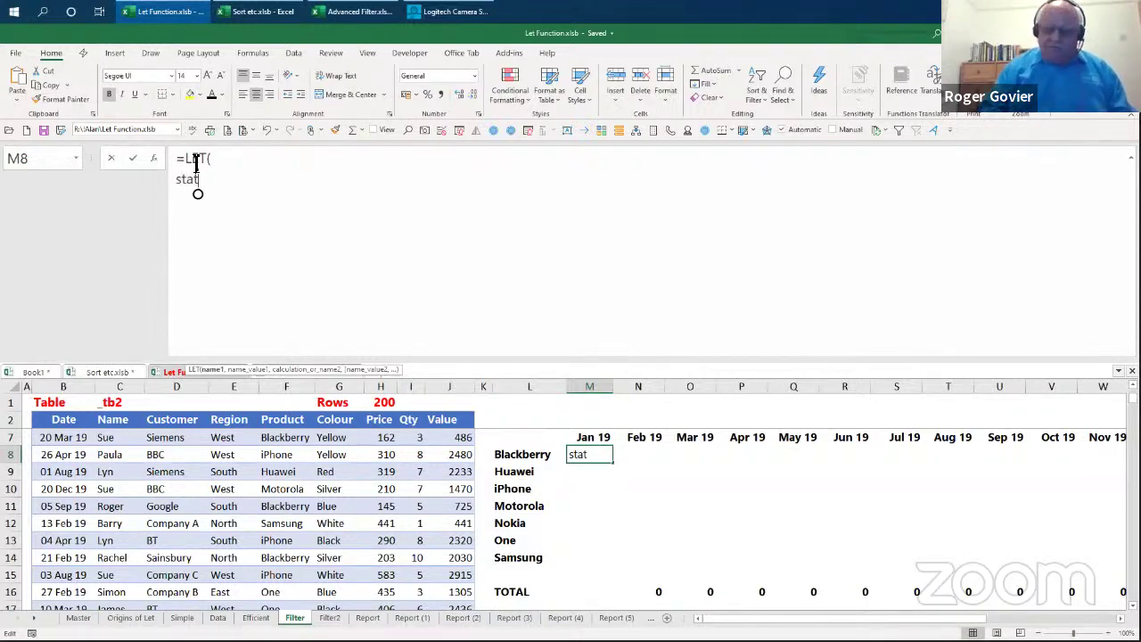
pyautogui.press('BackSpace')
pyautogui.write('rt')
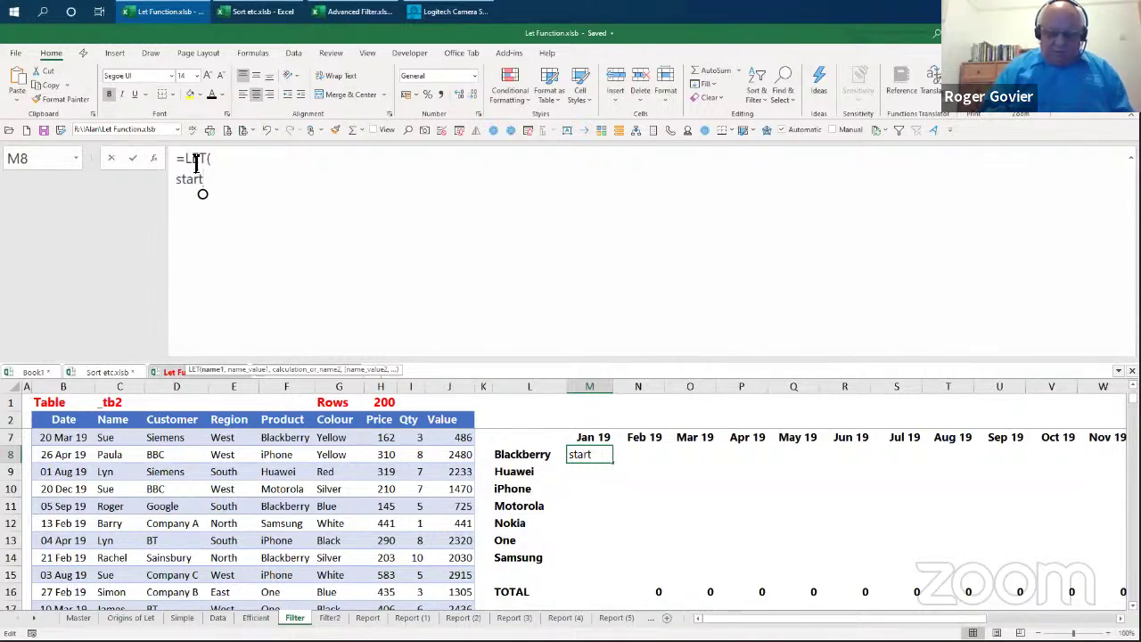
pyautogui.write(',')
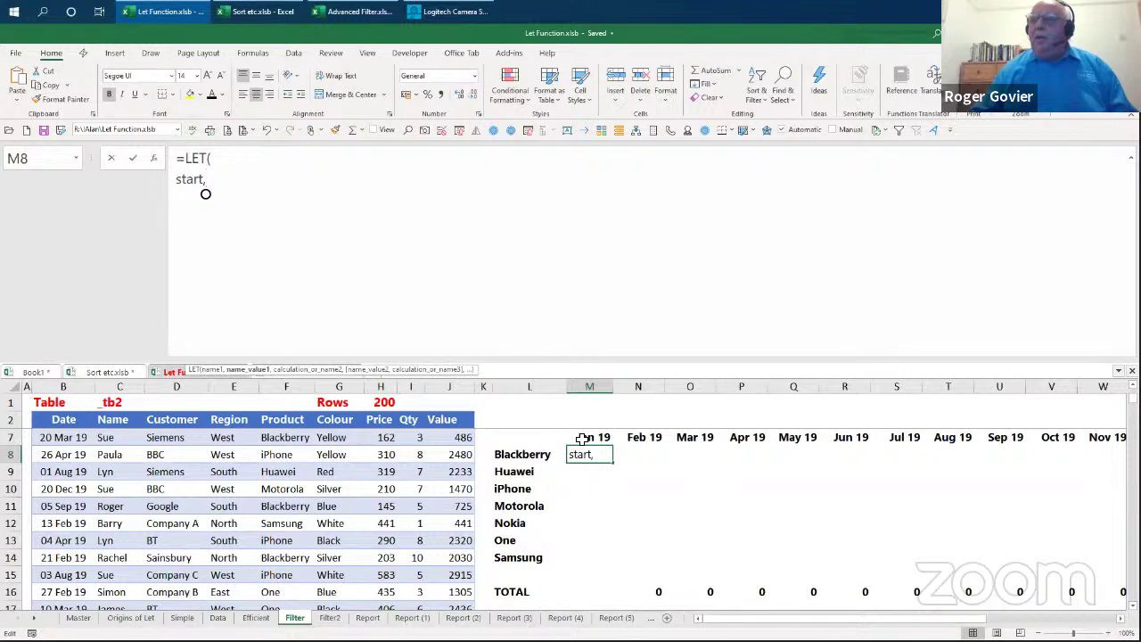
pyautogui.click(584, 437)
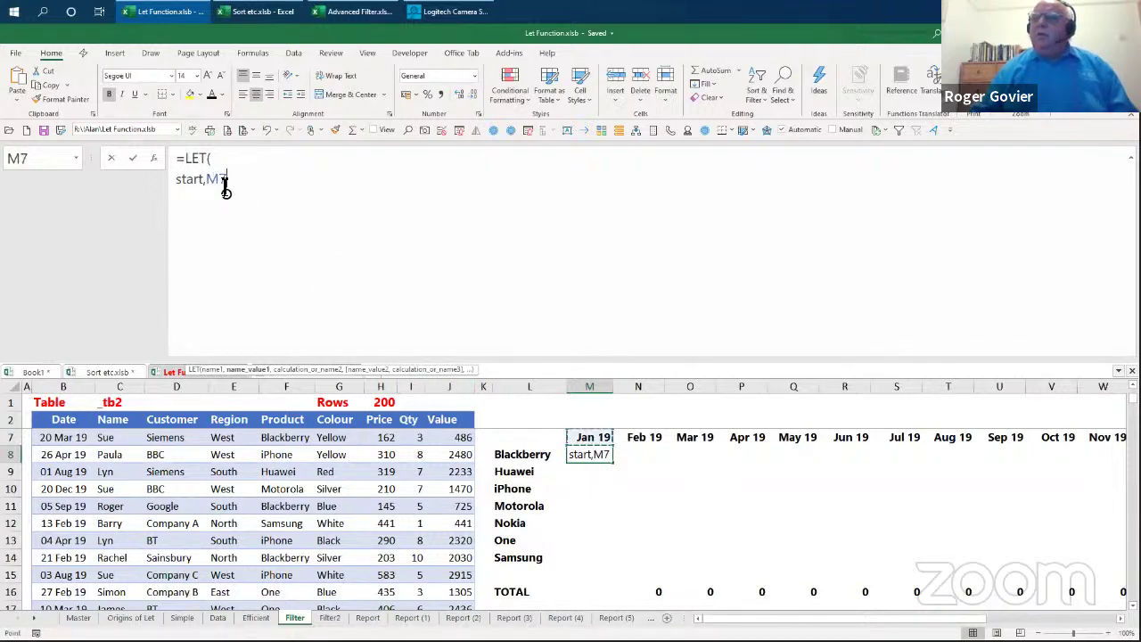
pyautogui.click(224, 183)
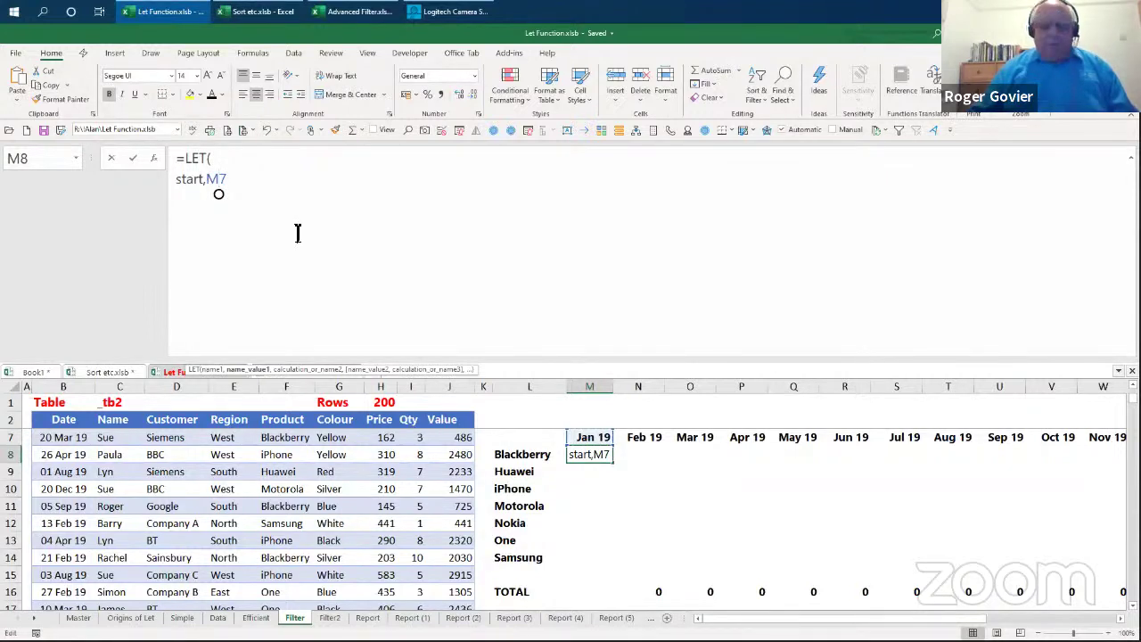
pyautogui.write('$7')
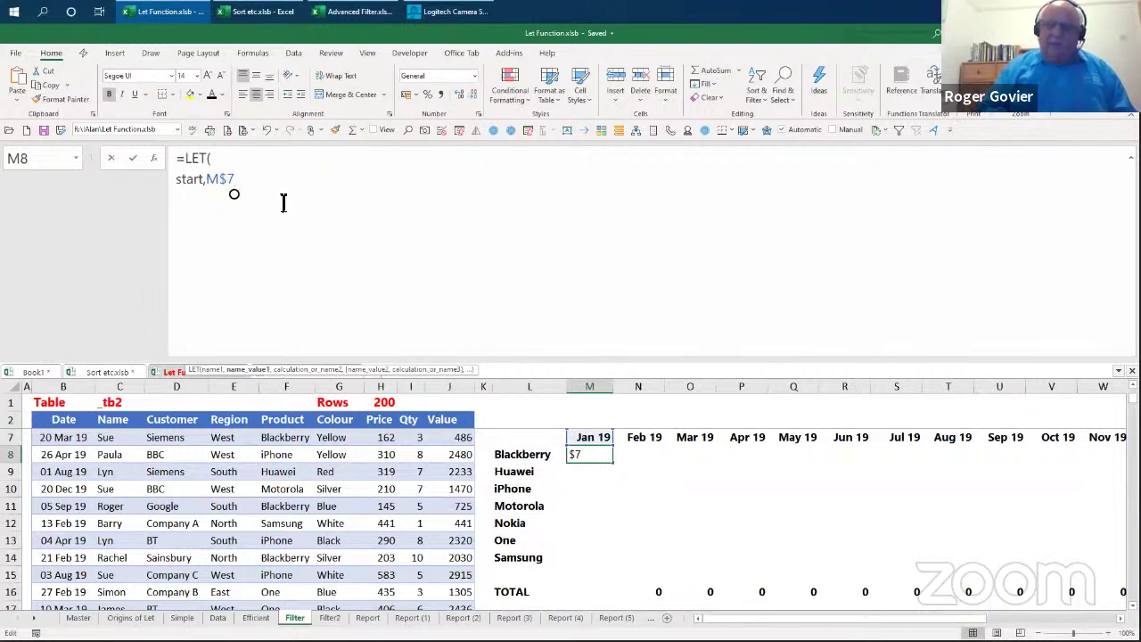
pyautogui.write(',')
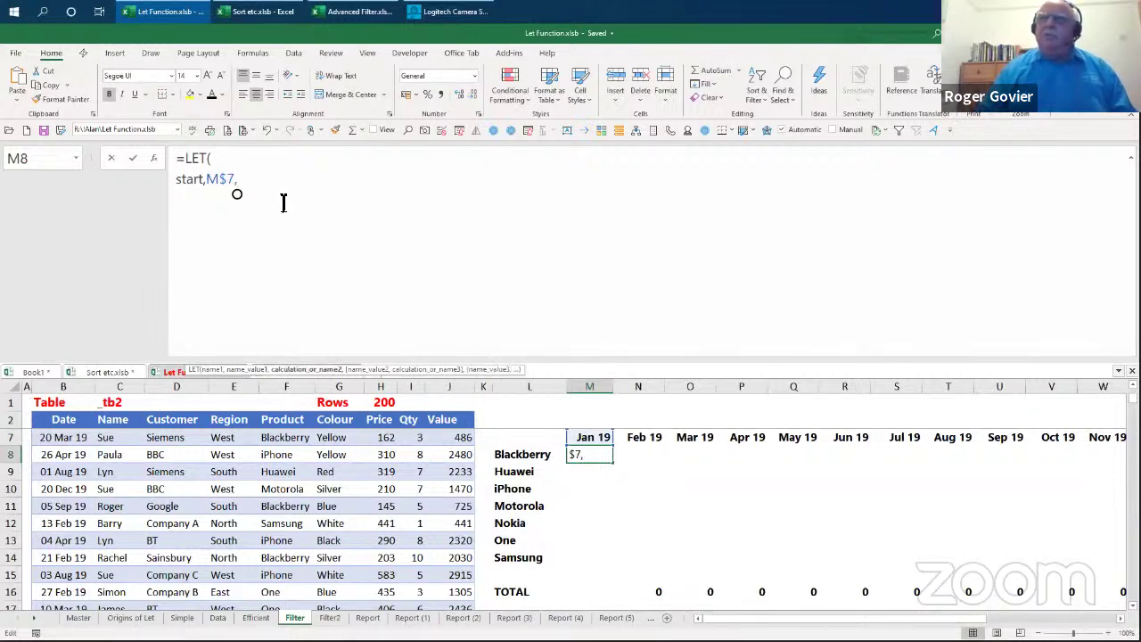
# Step: Add end as EOMONTH(start,0) and begin a result variable line
pyautogui.hotkey('alt', 'Return')
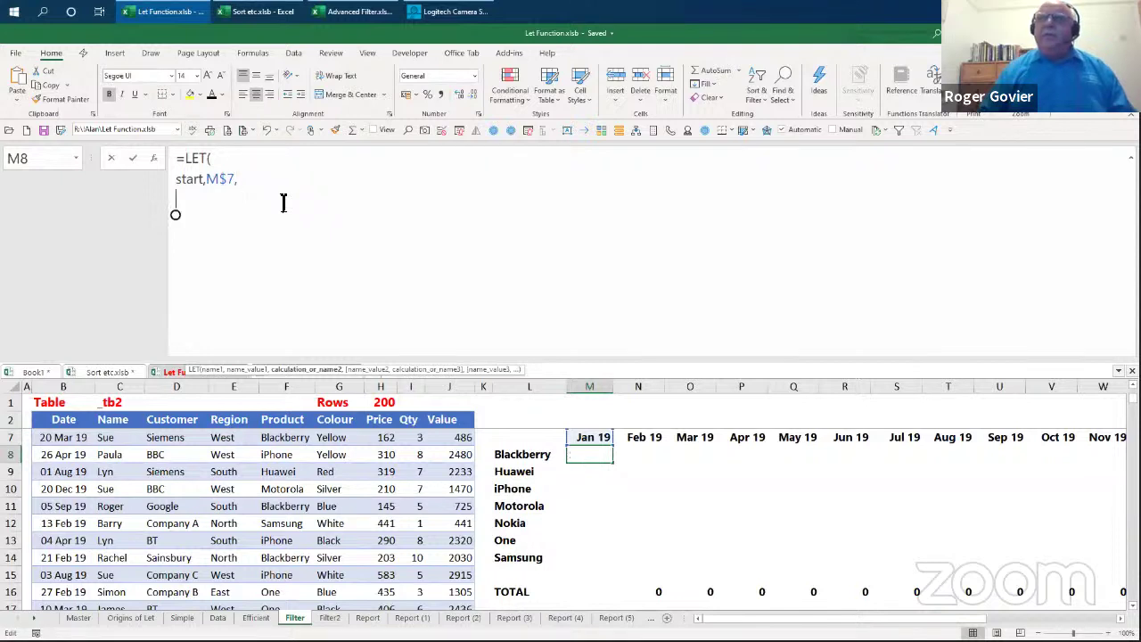
pyautogui.write('end')
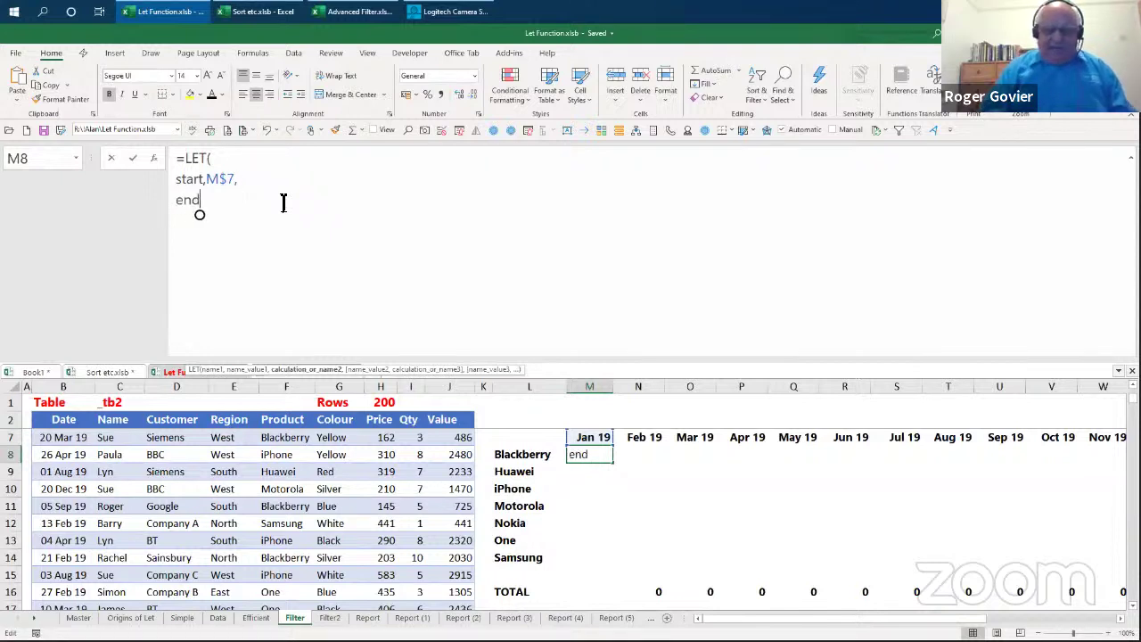
pyautogui.write(',')
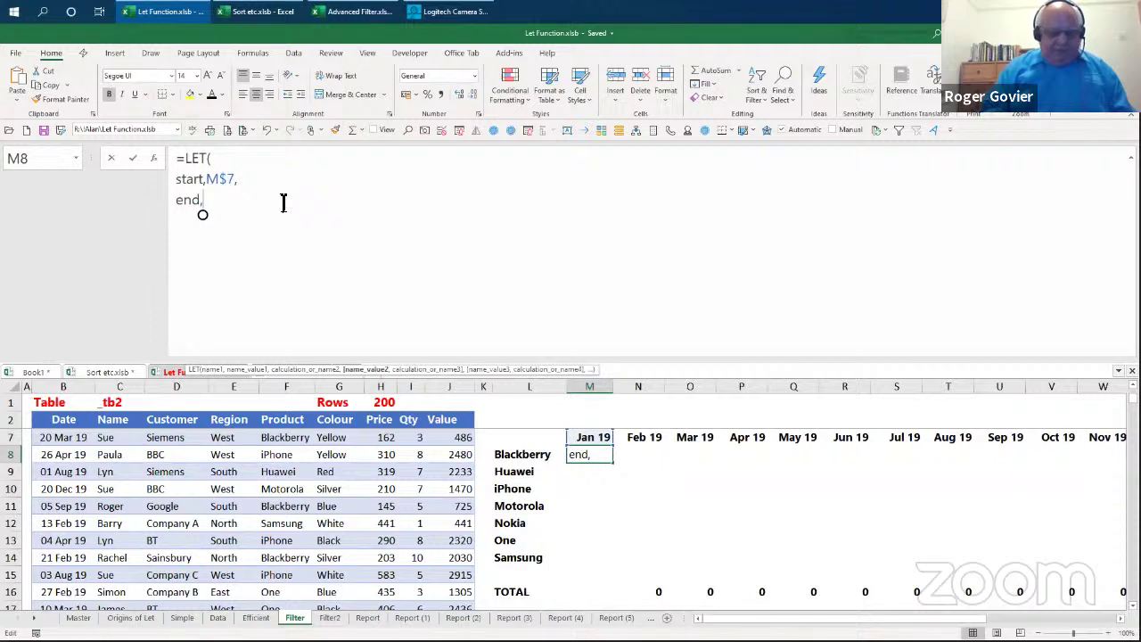
pyautogui.write('eom')
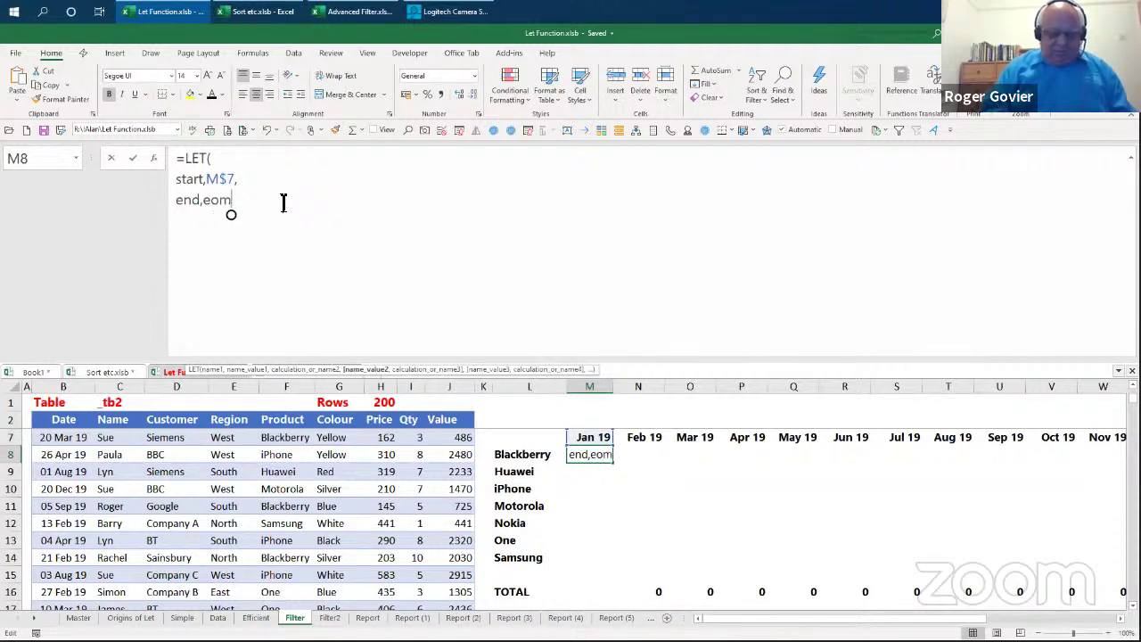
pyautogui.write('onth')
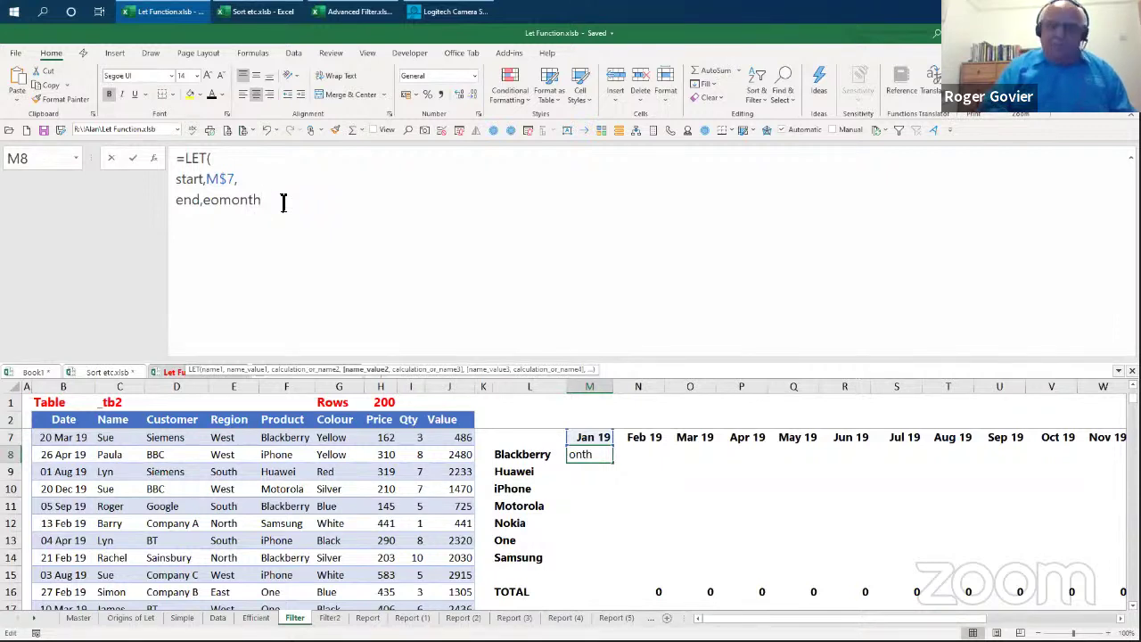
pyautogui.write('(')
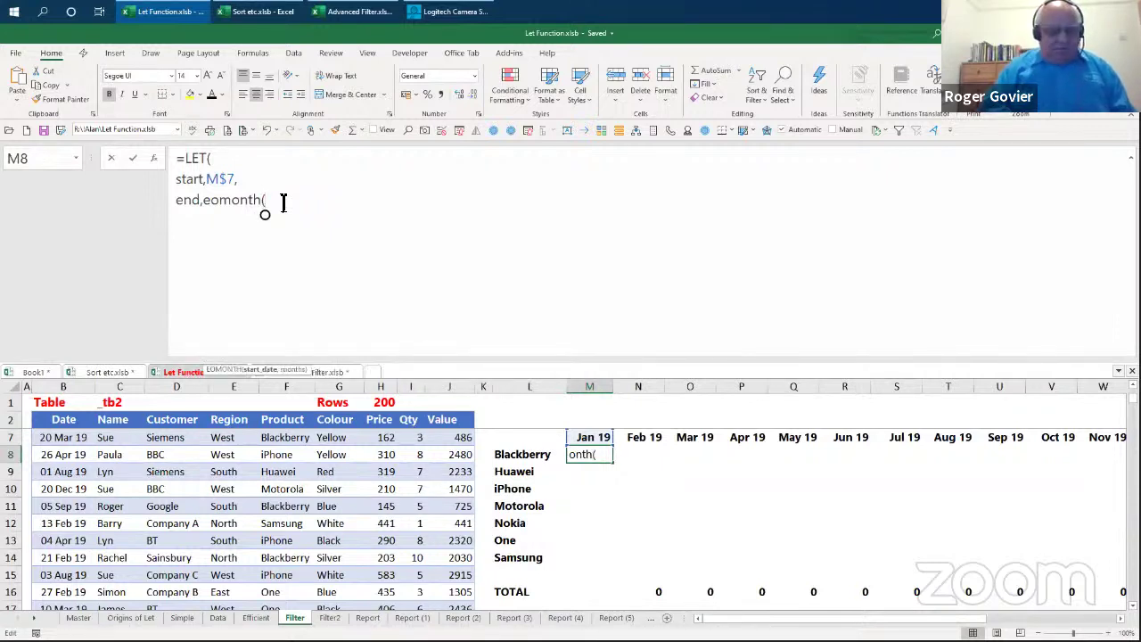
pyautogui.write('star')
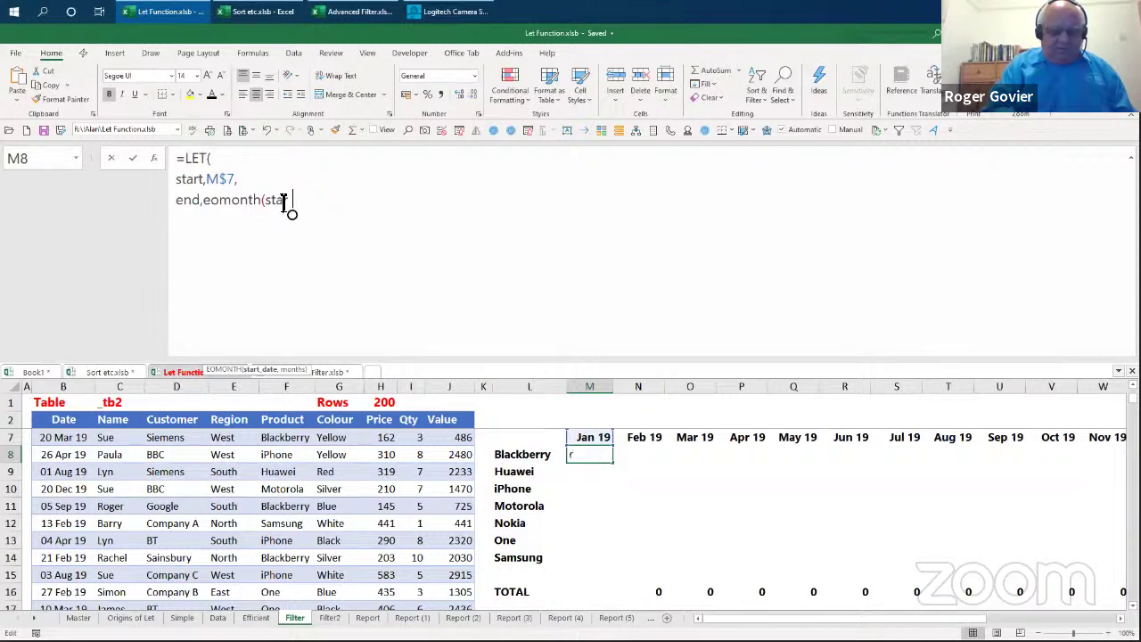
pyautogui.write('t,')
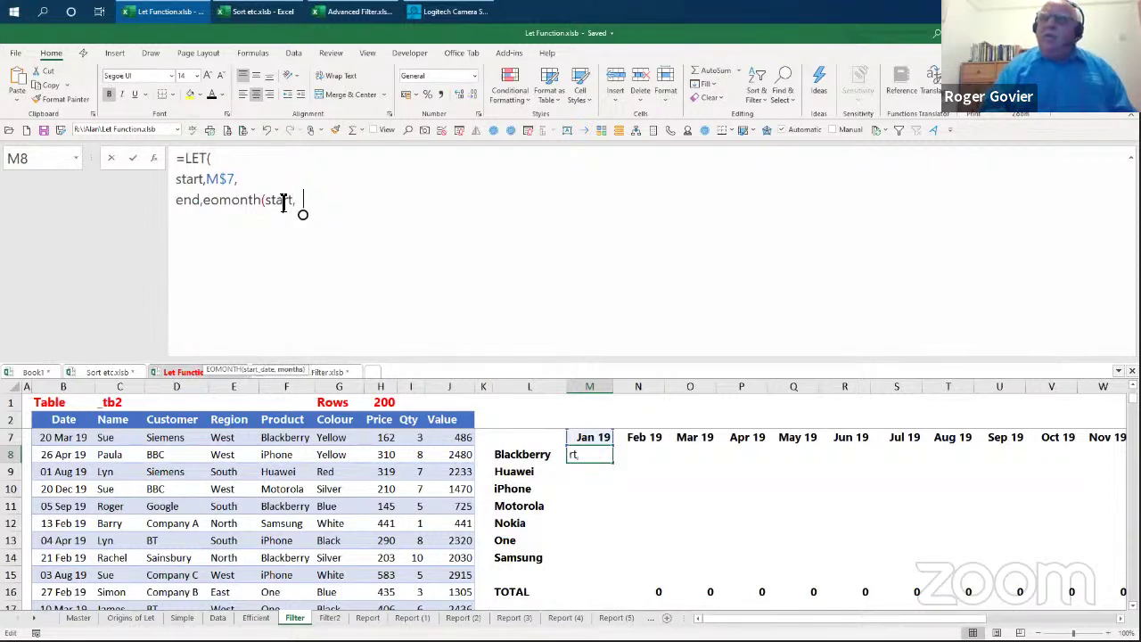
pyautogui.write('0')
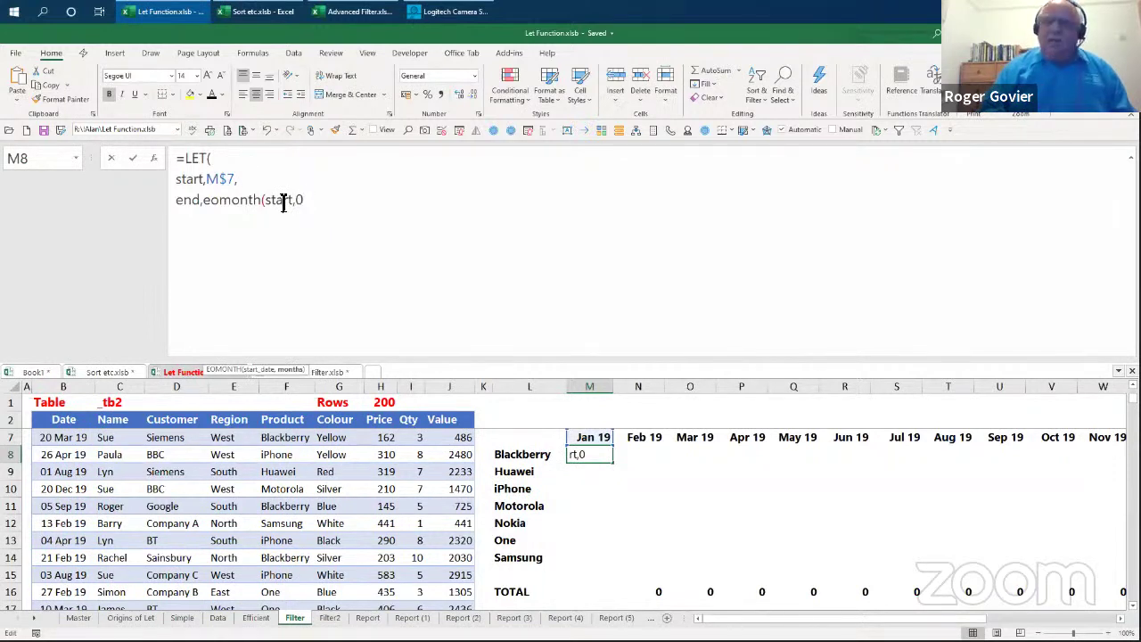
pyautogui.write(')')
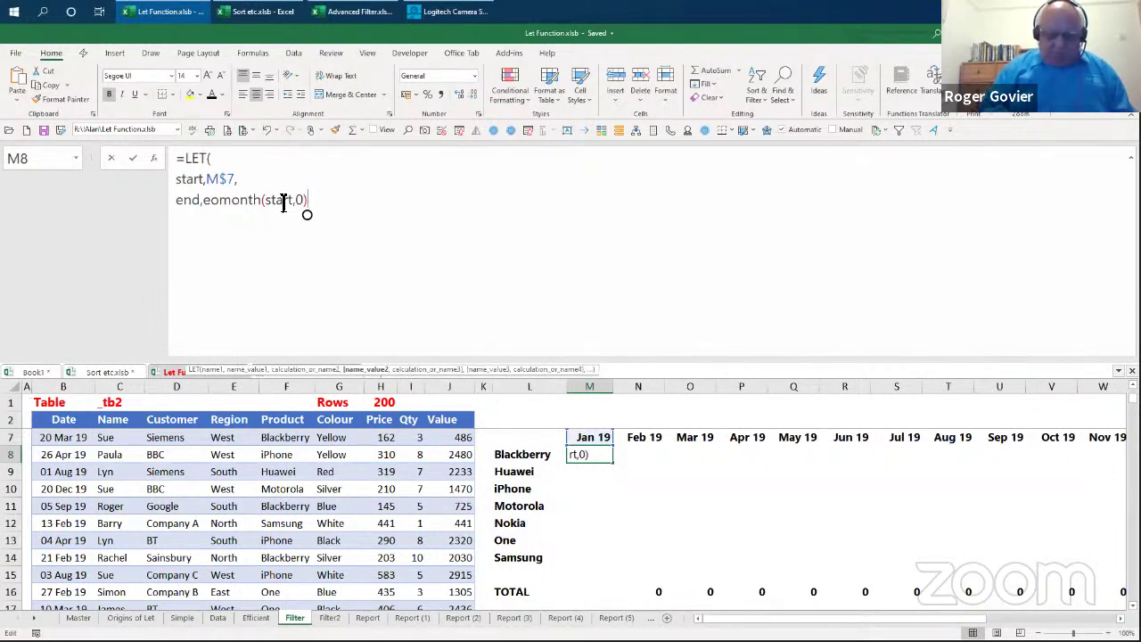
pyautogui.write(',')
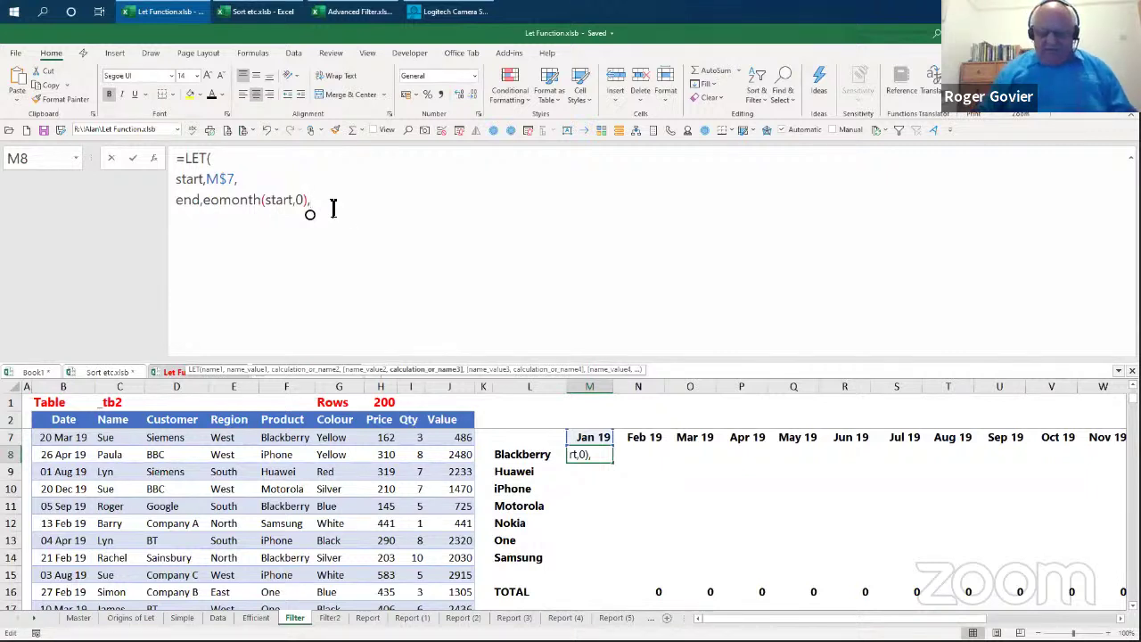
pyautogui.hotkey('alt', 'Return')
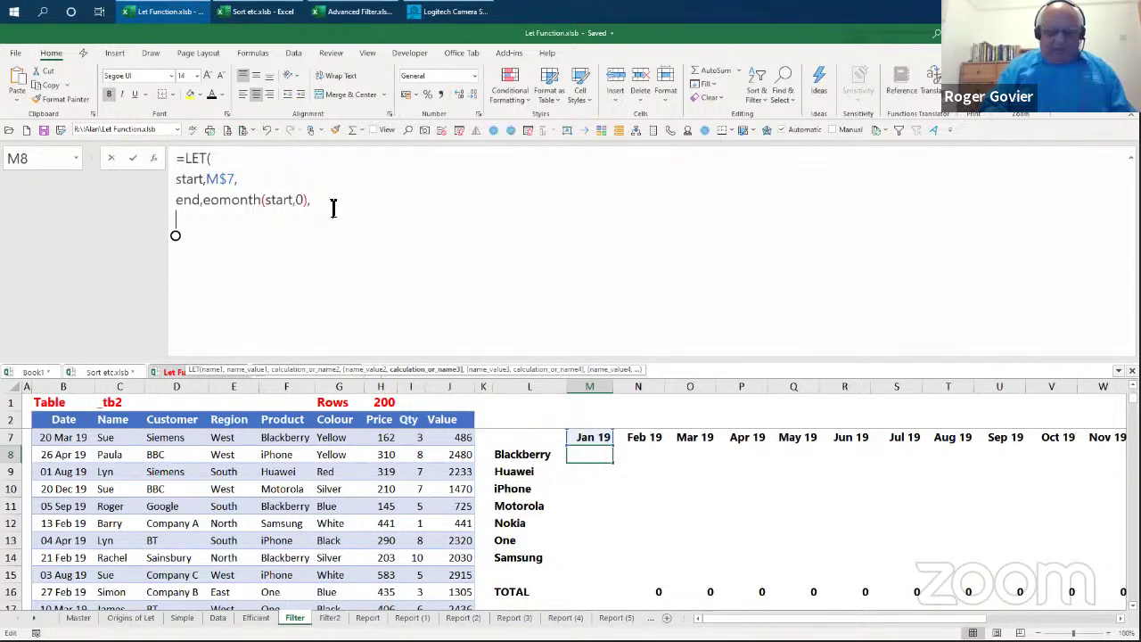
pyautogui.write('result')
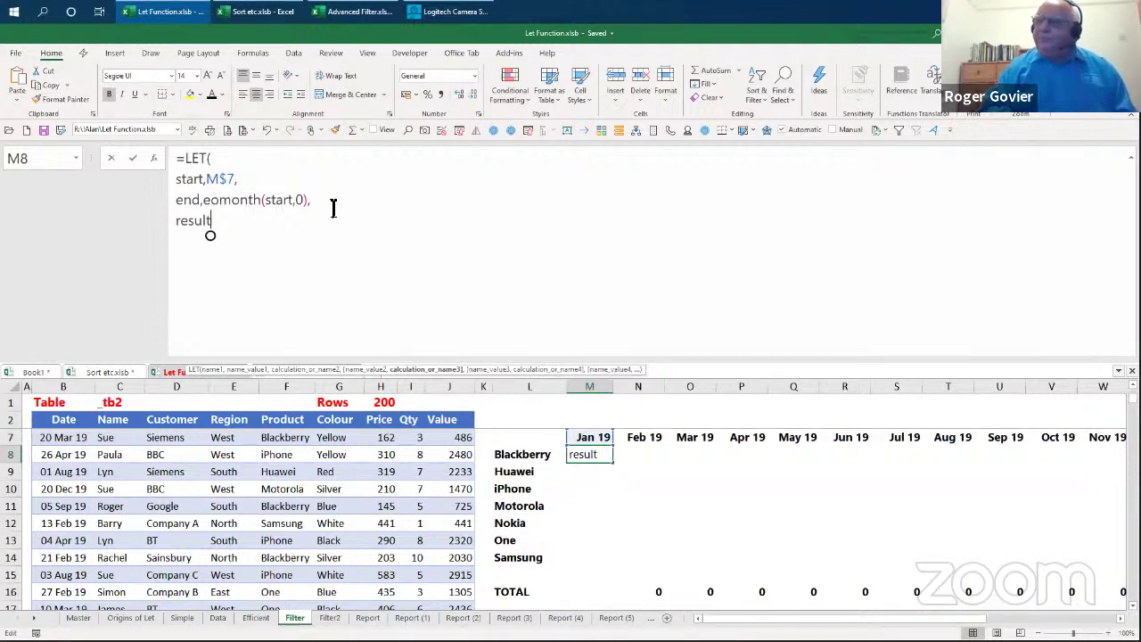
pyautogui.write(',')
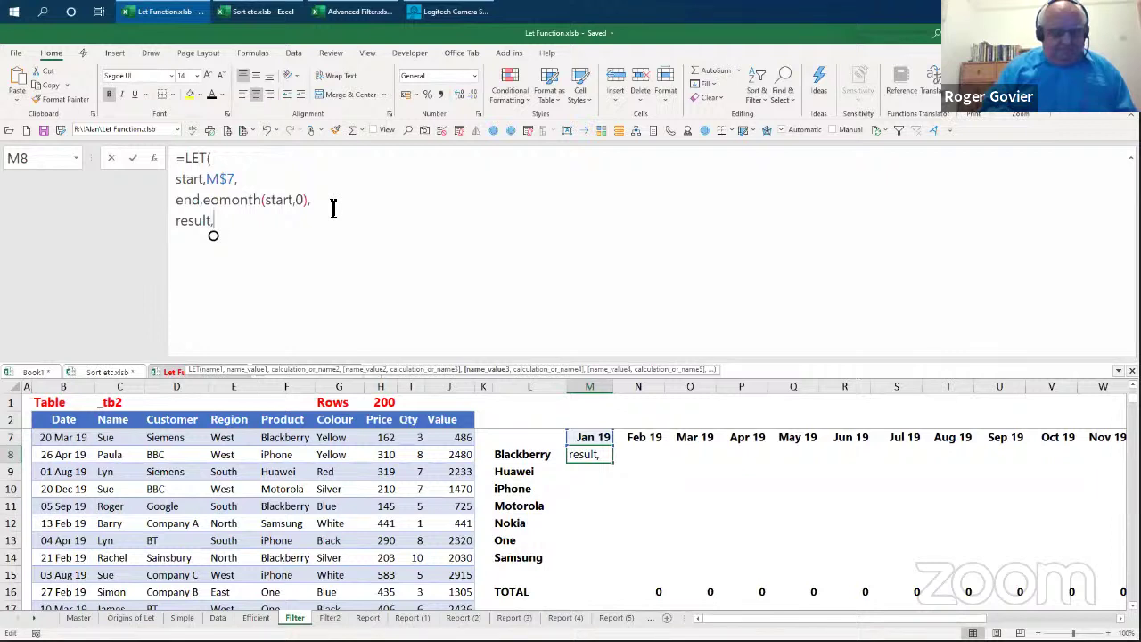
# Step: Begin the result SUMIFS with sum range J7:J202 and criteria range F193:F202
pyautogui.write('sum')
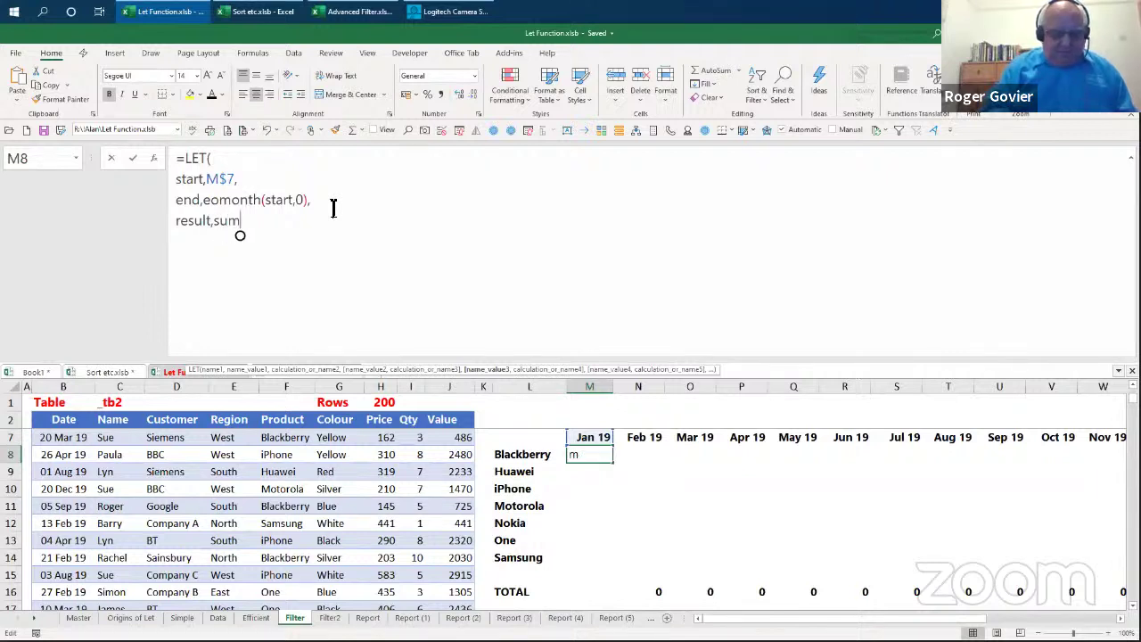
pyautogui.write('ifs(')
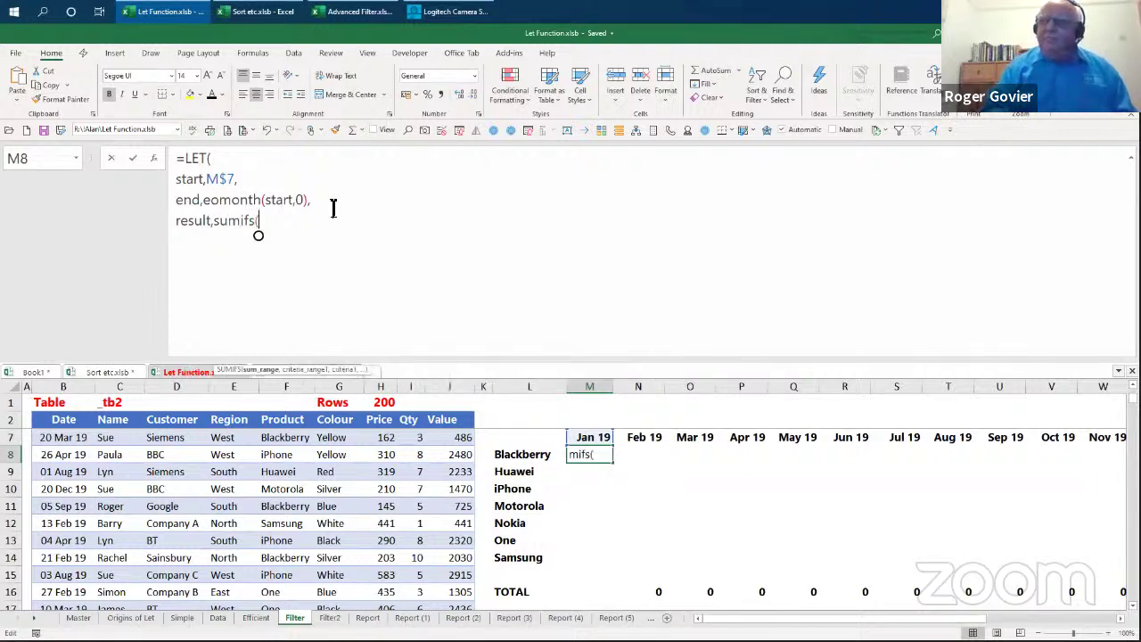
pyautogui.click(454, 436)
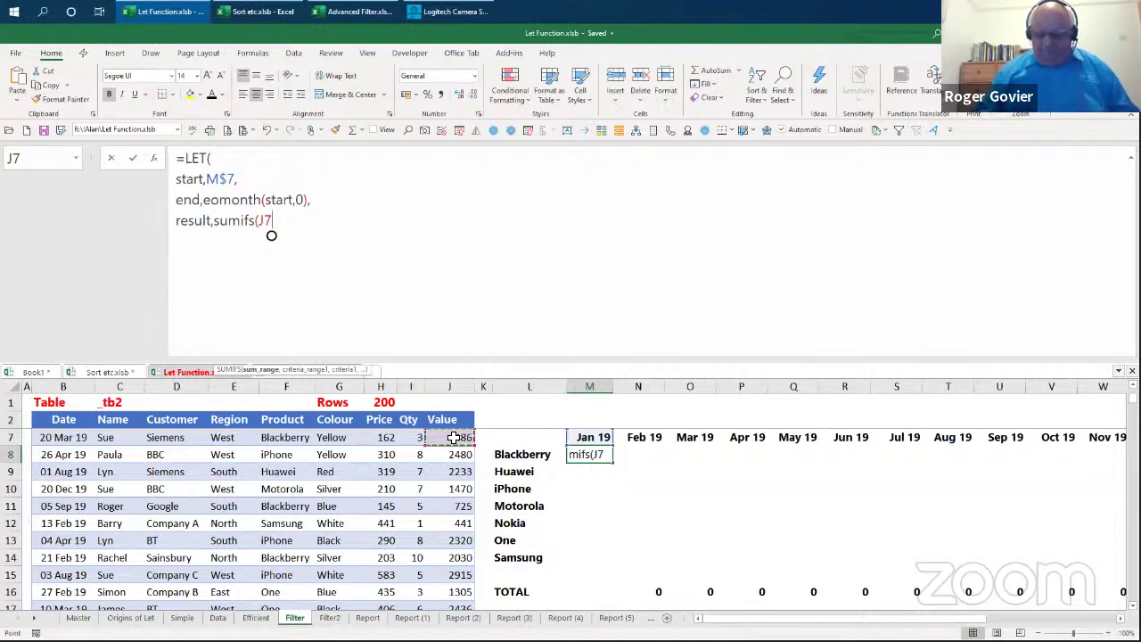
pyautogui.hotkey('ctrl', 'shift', 'Down')
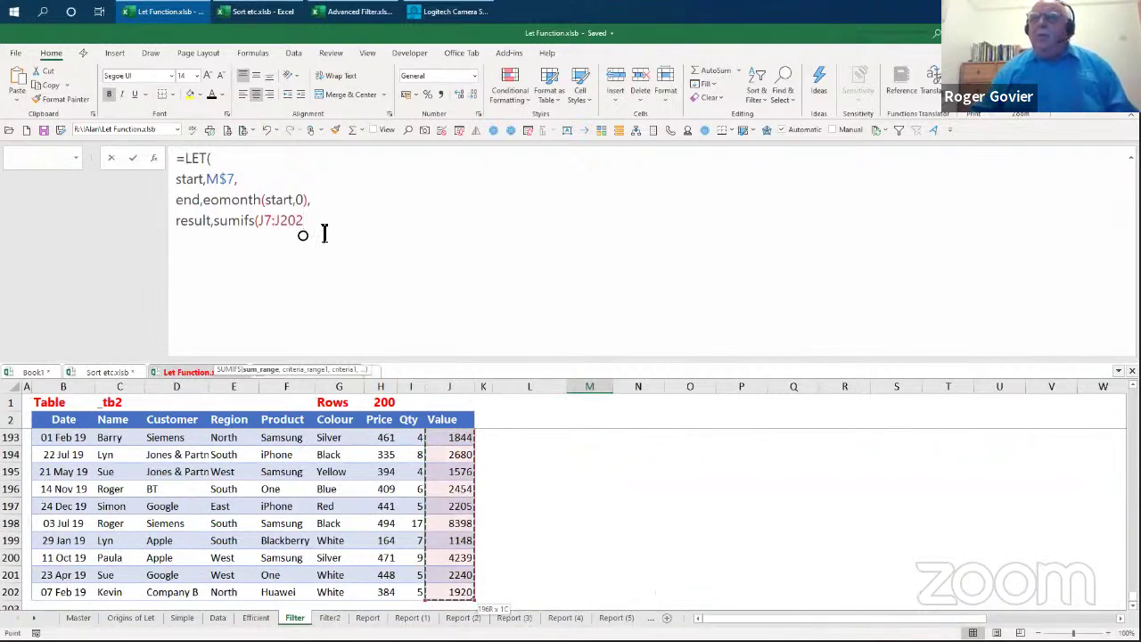
pyautogui.write(',')
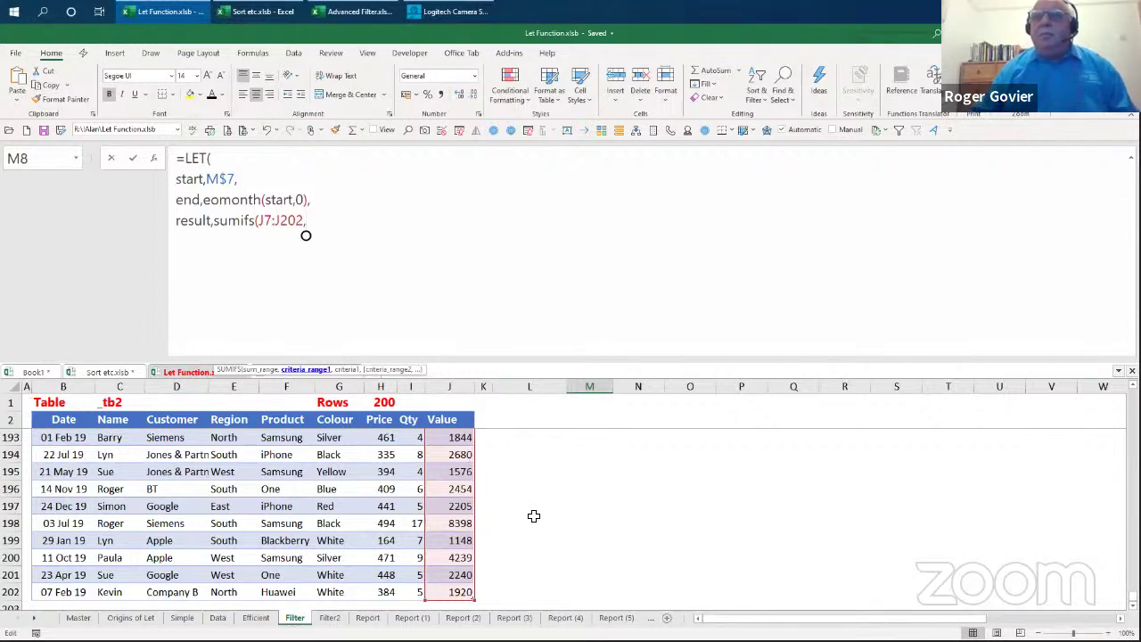
pyautogui.click(286, 437)
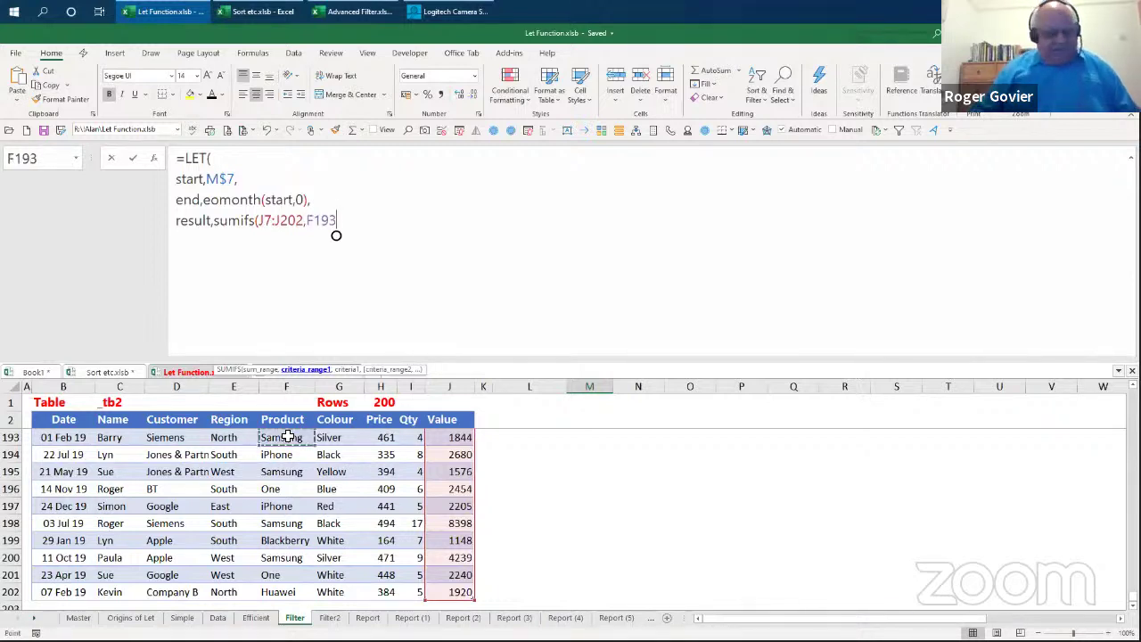
pyautogui.hotkey('ctrl', 'shift', 'Down')
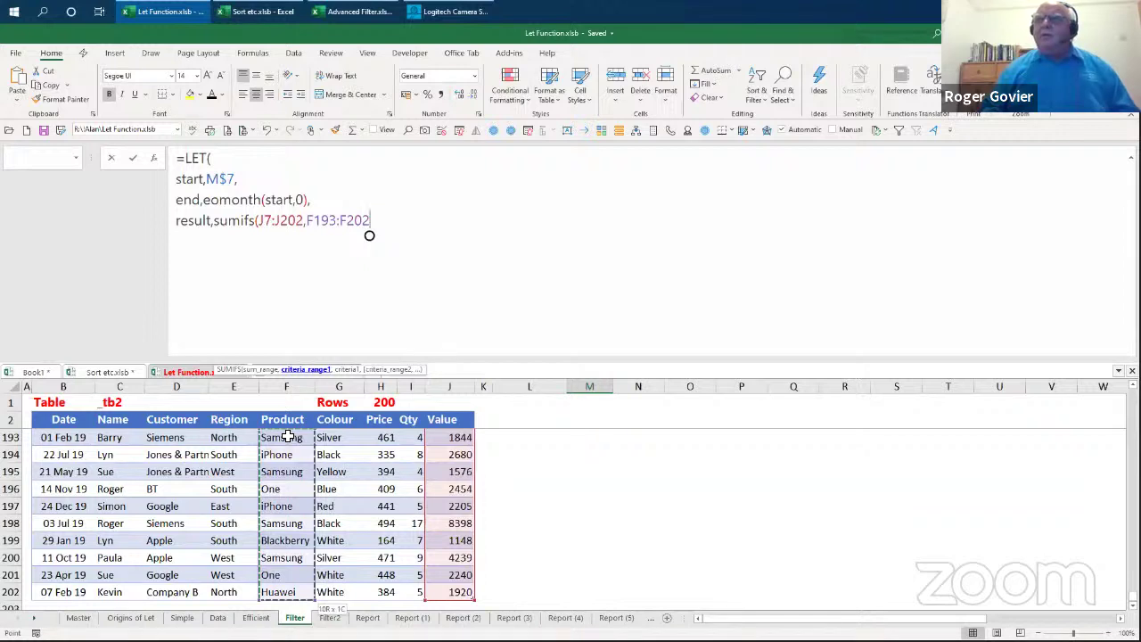
pyautogui.write(',')
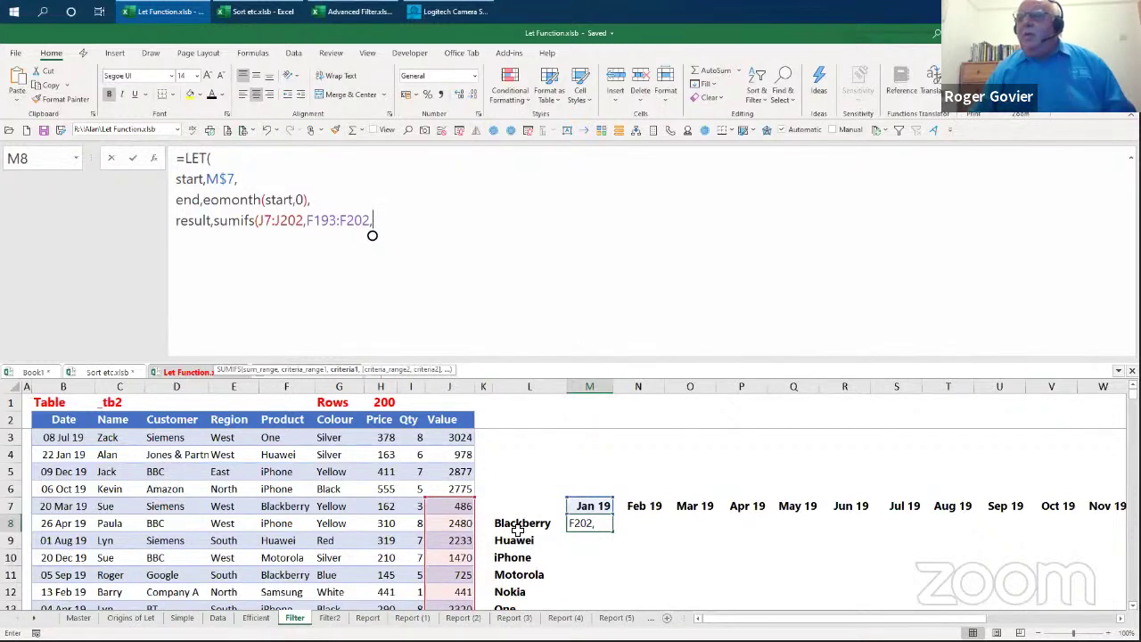
# Step: Add L8# as the criterion, then cancel the unfinished formula, leaving M8 empty
pyautogui.click(518, 526)
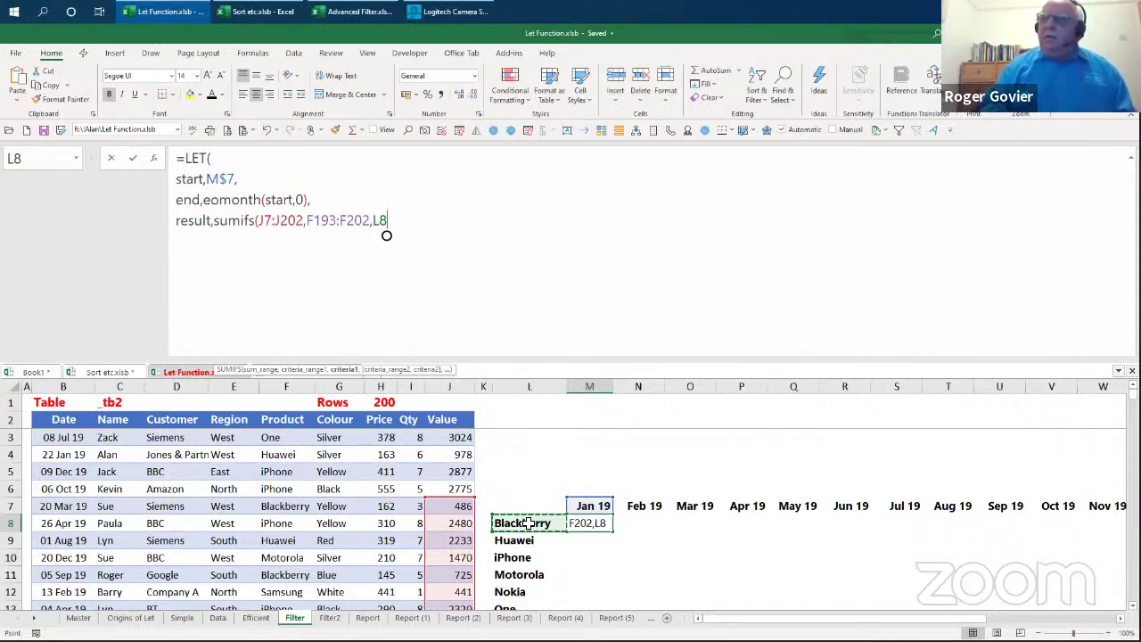
pyautogui.write('#')
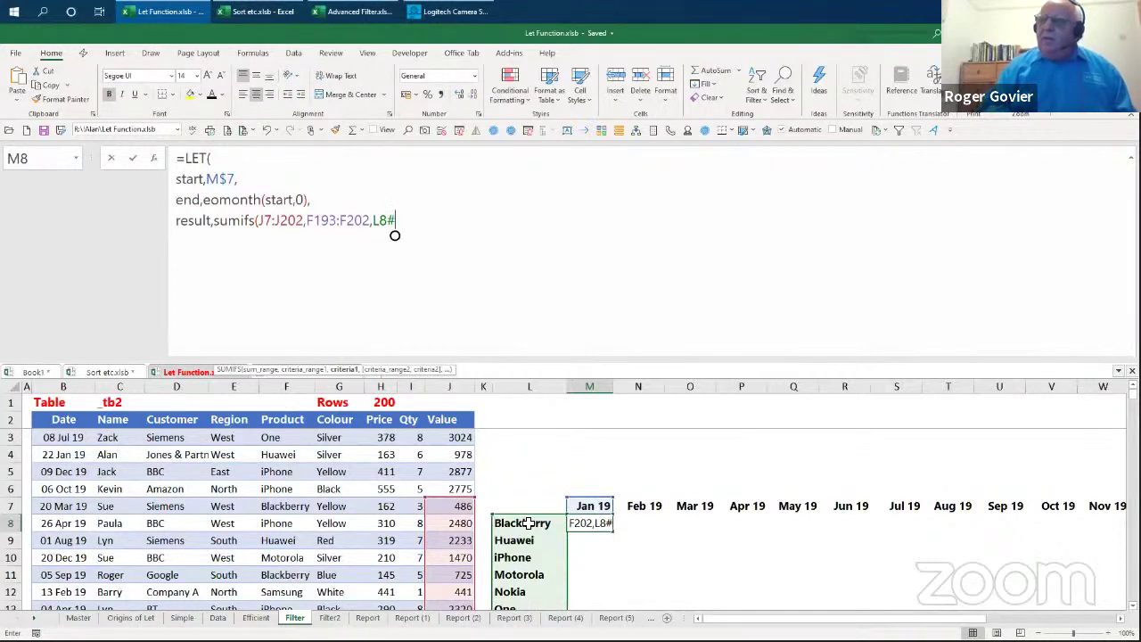
pyautogui.write(',')
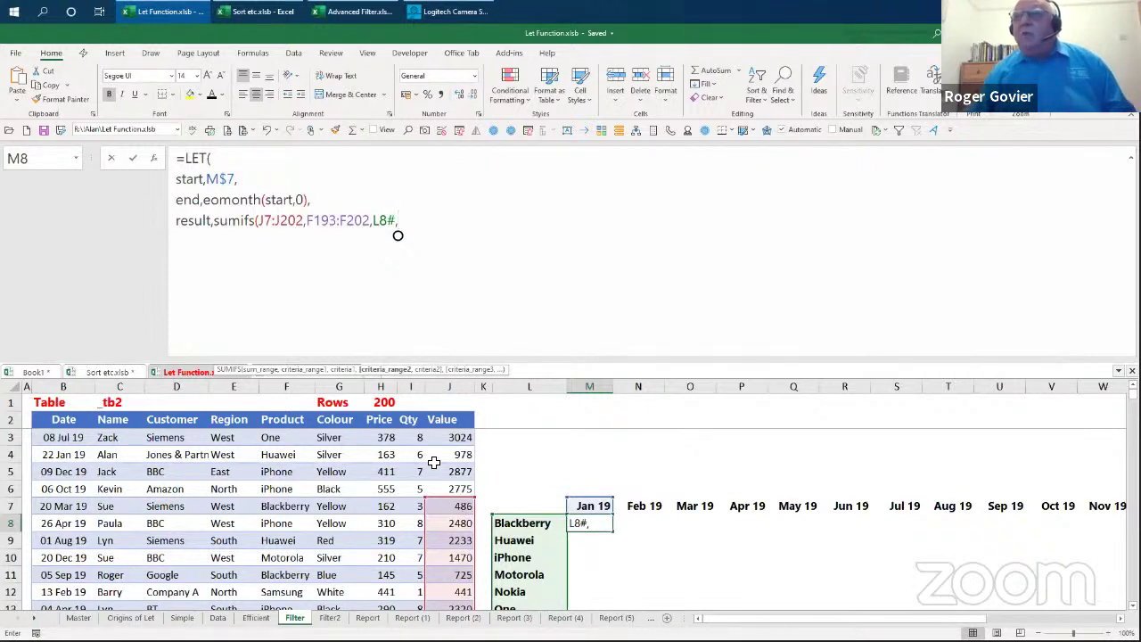
pyautogui.click(309, 221)
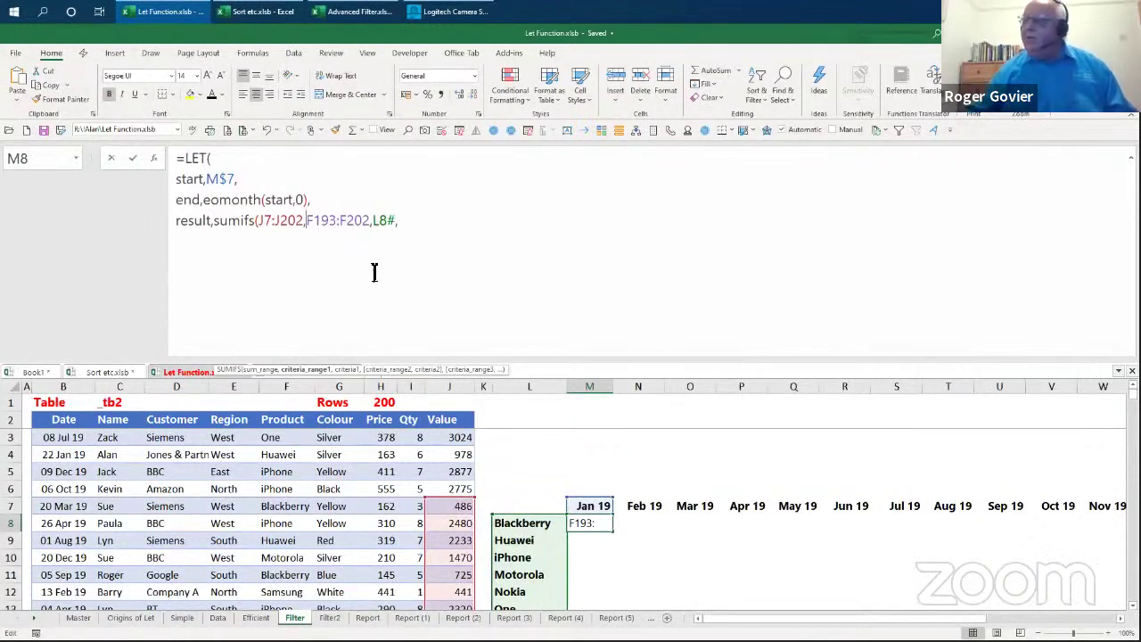
pyautogui.press('Escape')
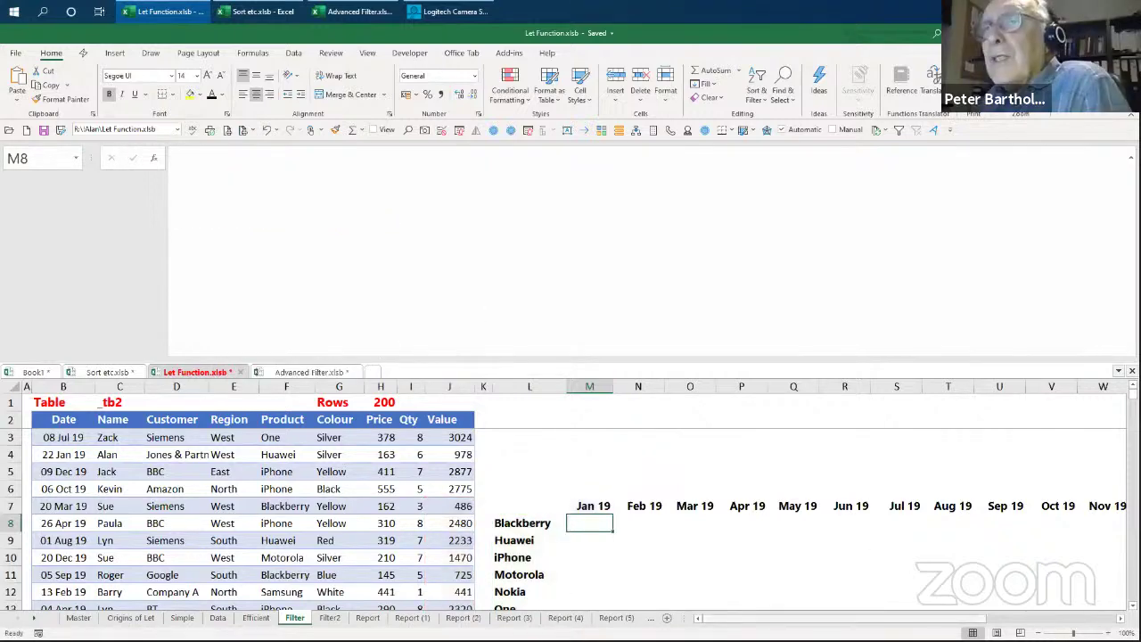
# Step: Copy the full LET FILTER formula text from AF2's formula bar
pyautogui.moveTo(798, 617); pyautogui.dragTo(926, 617)
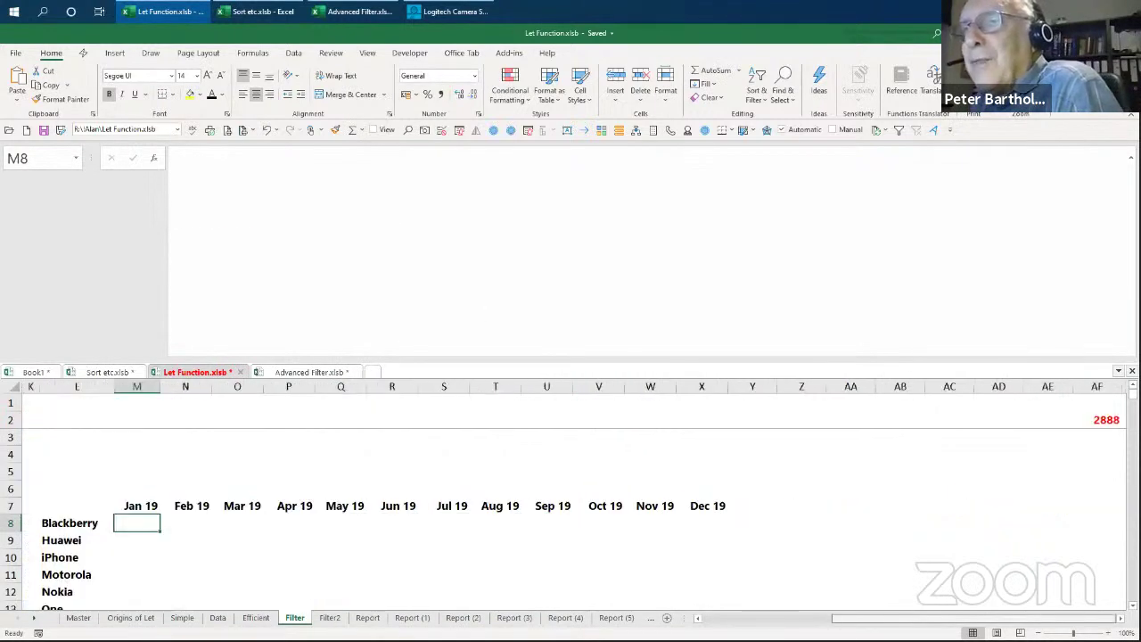
pyautogui.click(1102, 422)
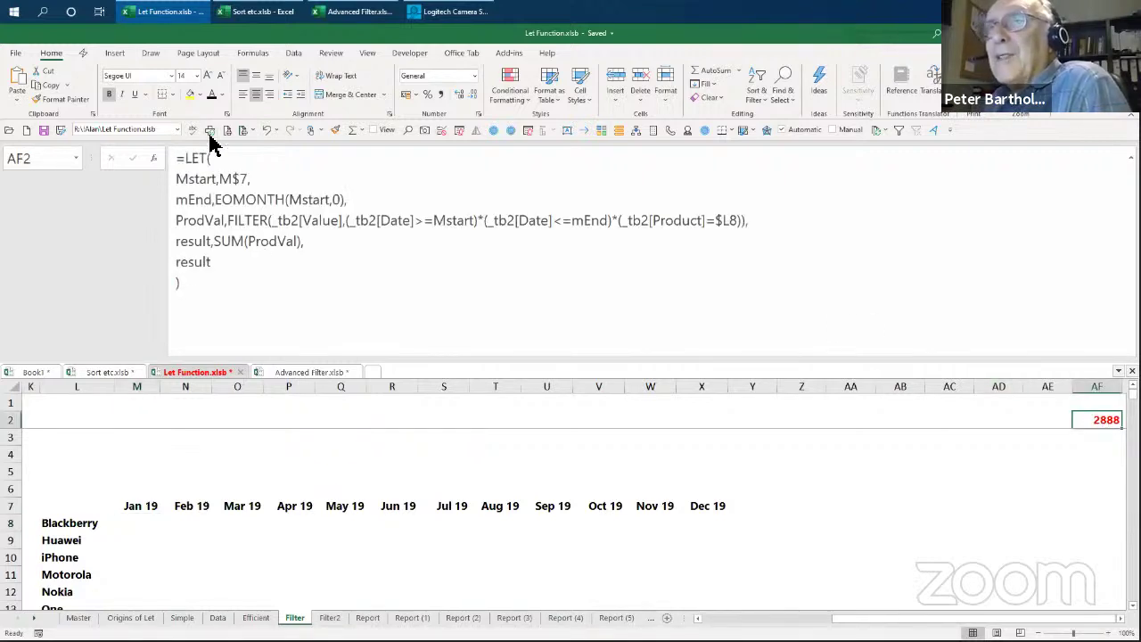
pyautogui.moveTo(177, 159); pyautogui.dragTo(286, 284)
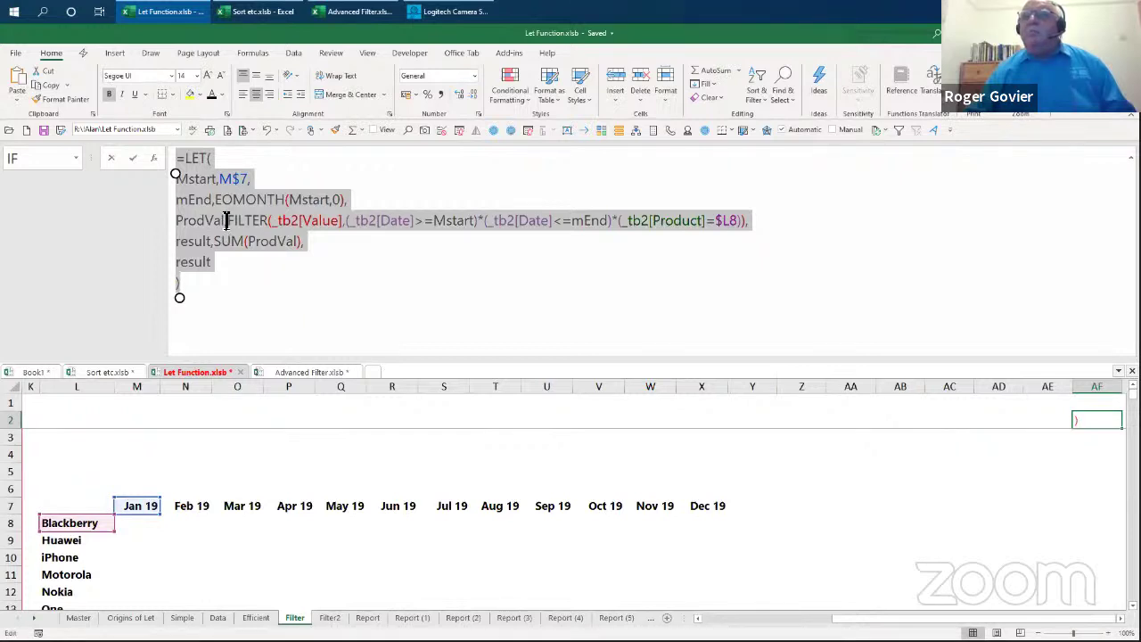
pyautogui.rightClick(226, 221)
pyautogui.click(253, 246)
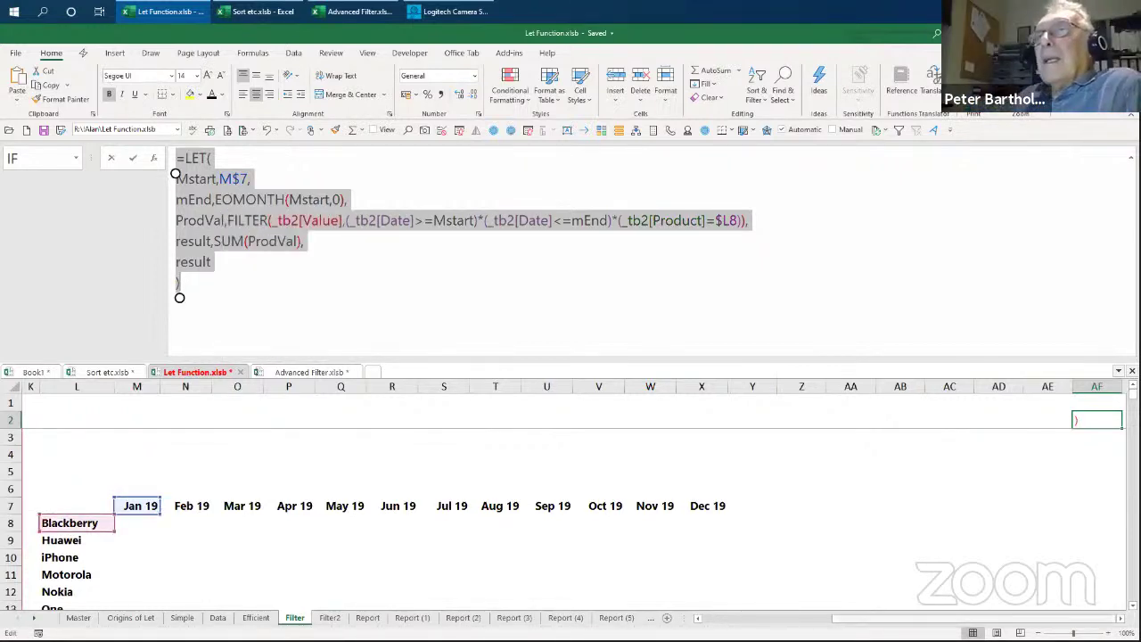
# Step: Clear M8 and paste the copied LET formula into it
pyautogui.moveTo(876, 619); pyautogui.dragTo(754, 618)
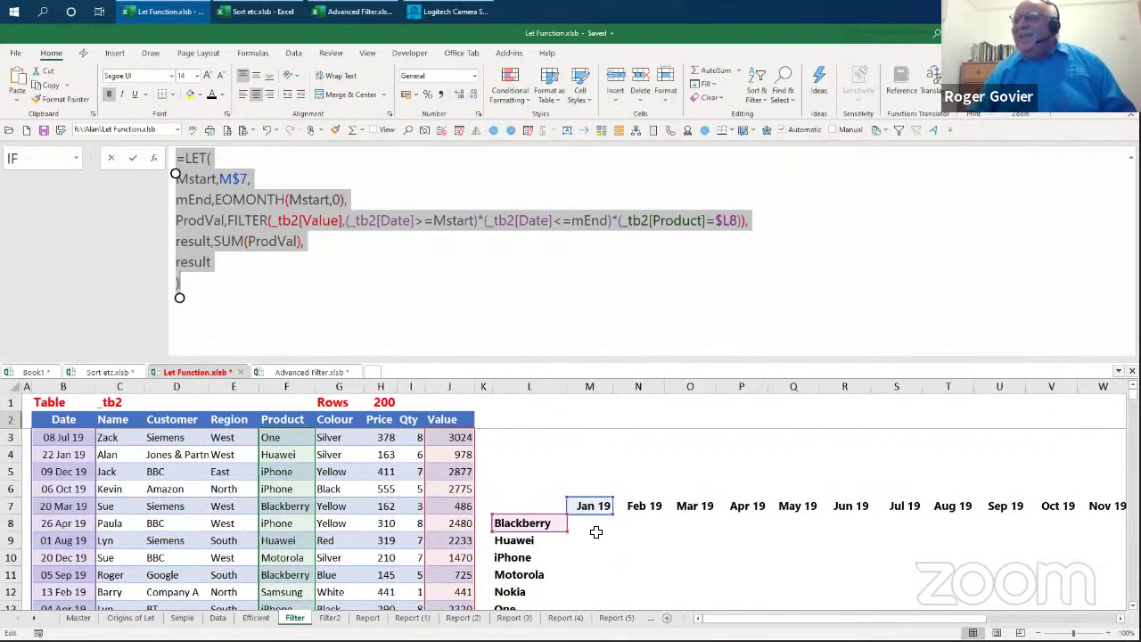
pyautogui.click(592, 522)
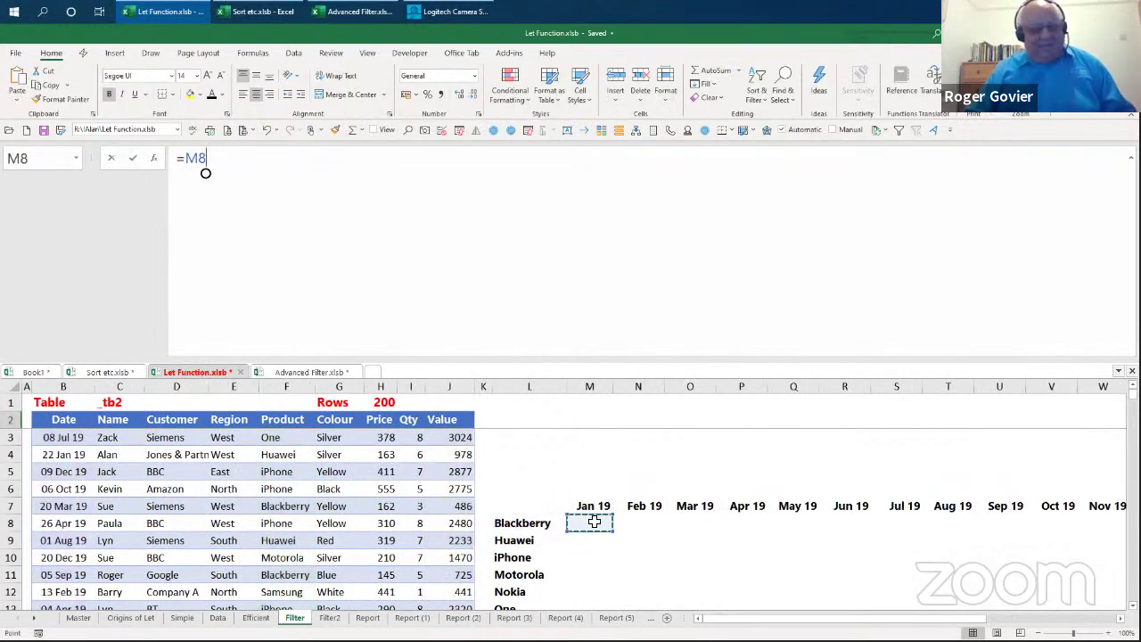
pyautogui.hotkey('ctrl', 'Return')
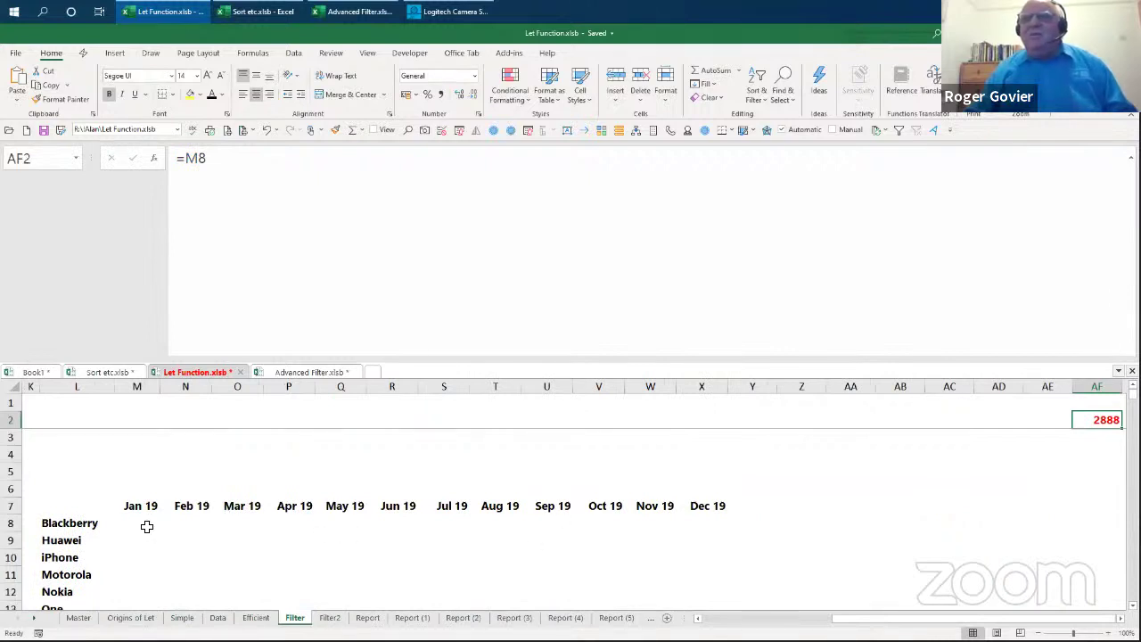
pyautogui.click(147, 523)
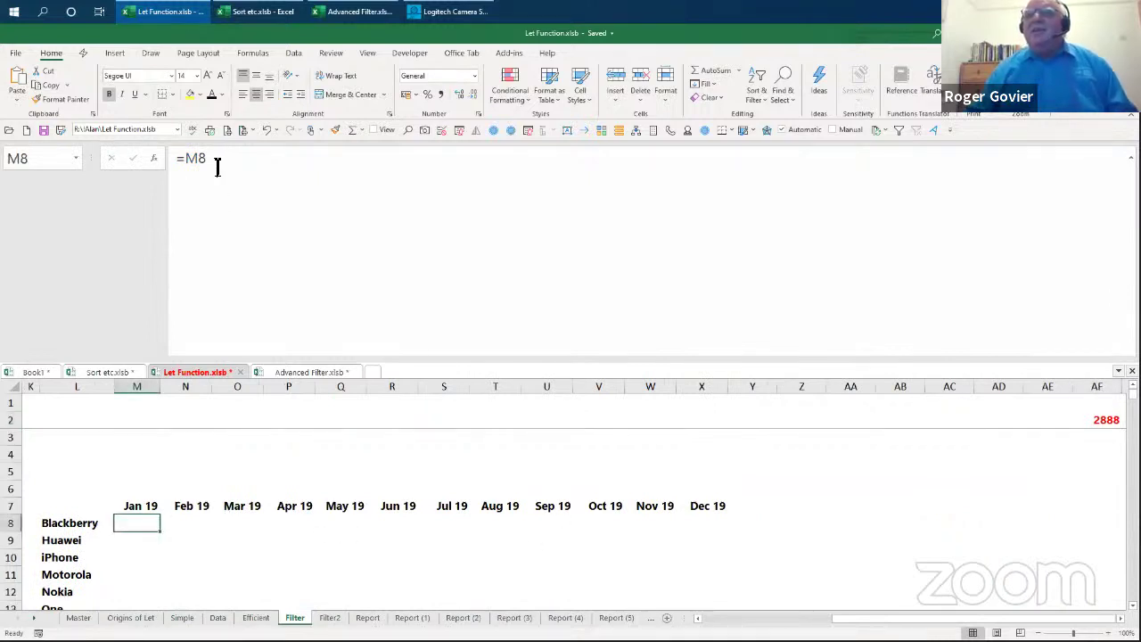
pyautogui.press('Delete')
pyautogui.rightClick(179, 161)
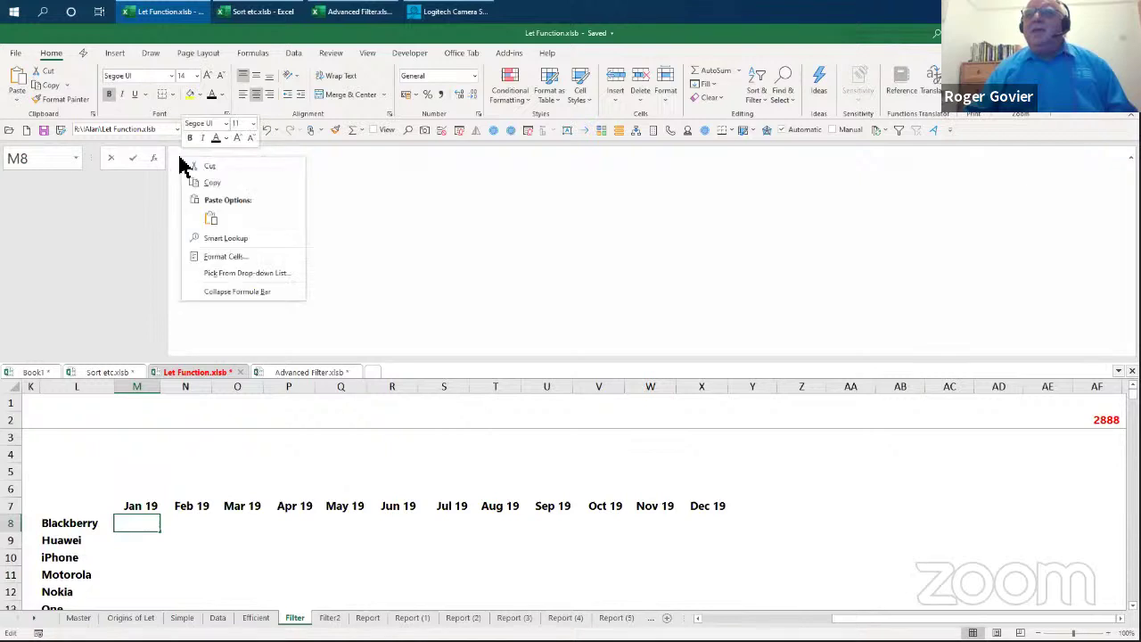
pyautogui.click(210, 219)
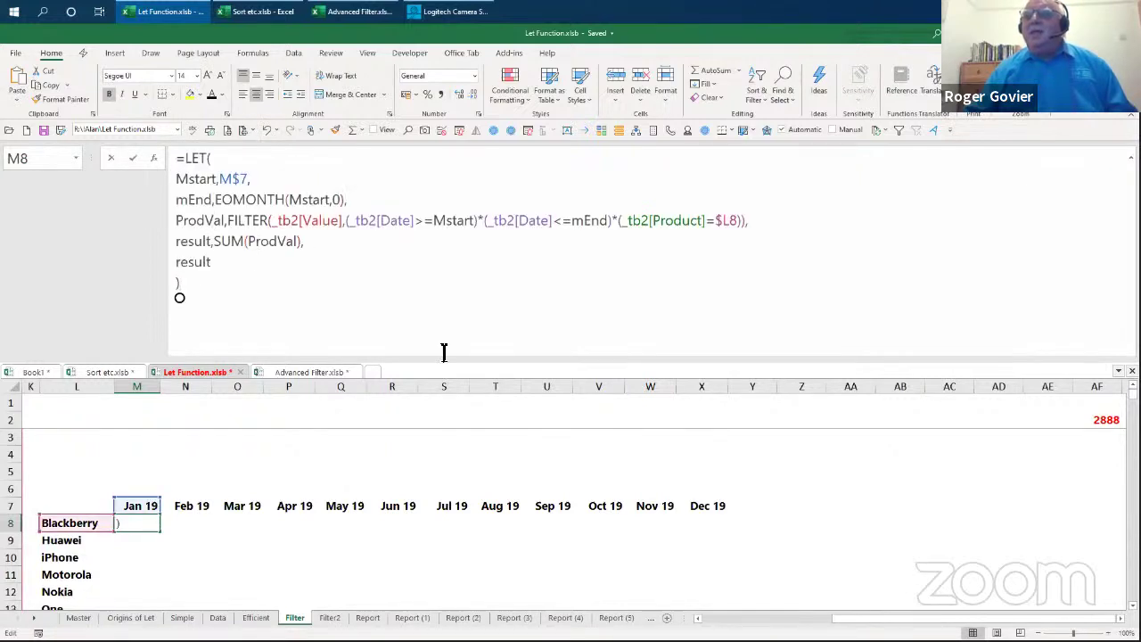
# Step: Commit the pasted LET formula in M8, returning 2,888 for Blackberry in Jan 19
pyautogui.moveTo(918, 618); pyautogui.dragTo(789, 618)
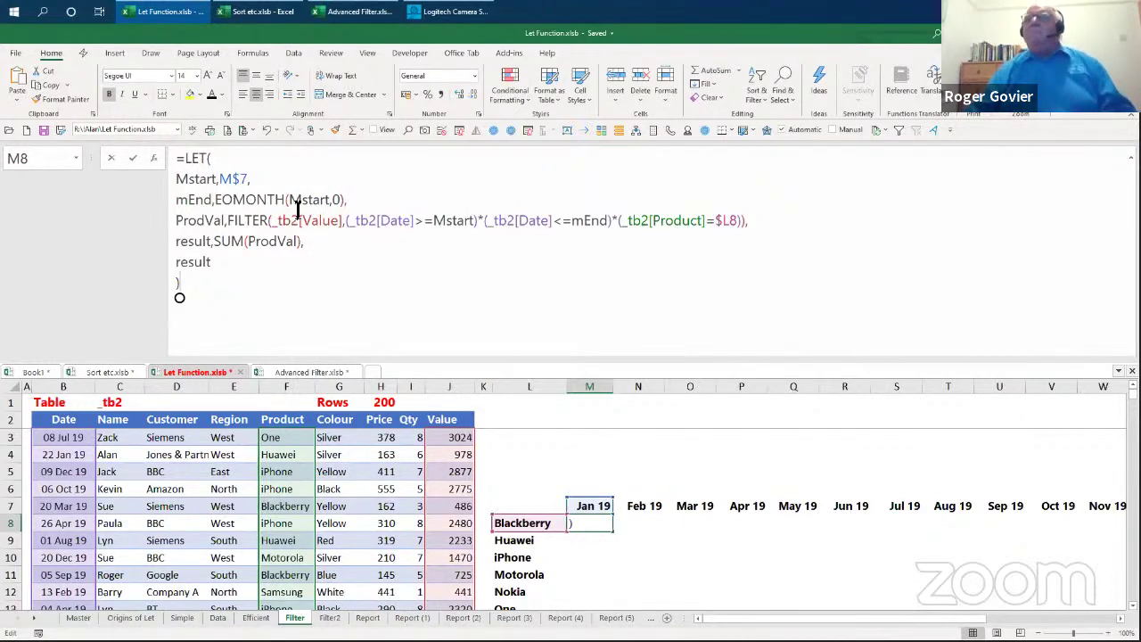
pyautogui.click(261, 175)
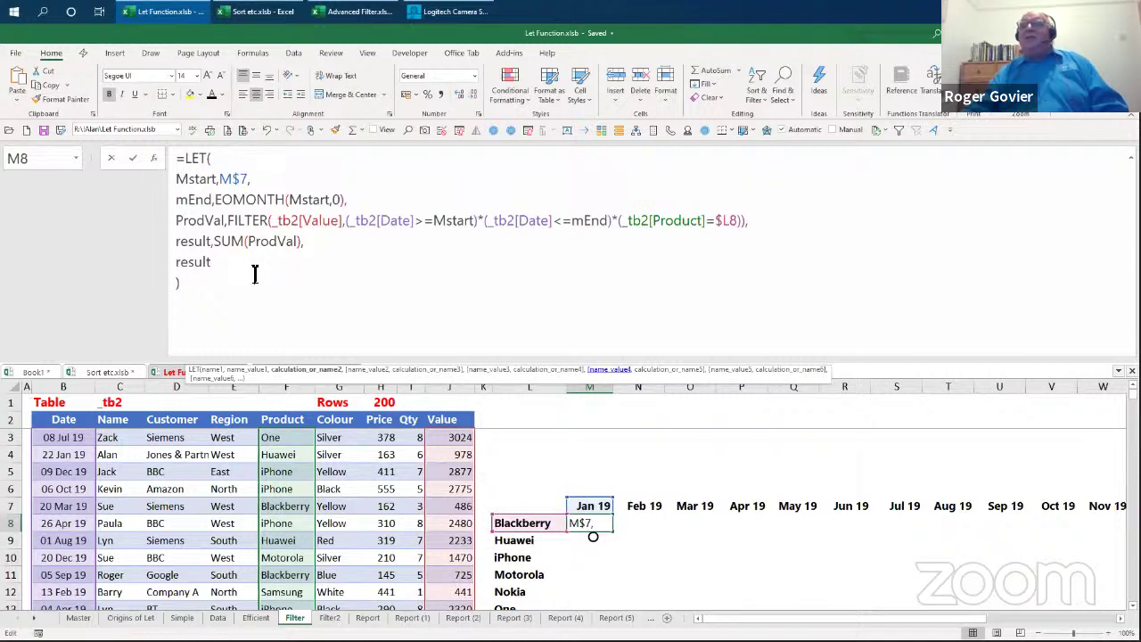
pyautogui.click(175, 246)
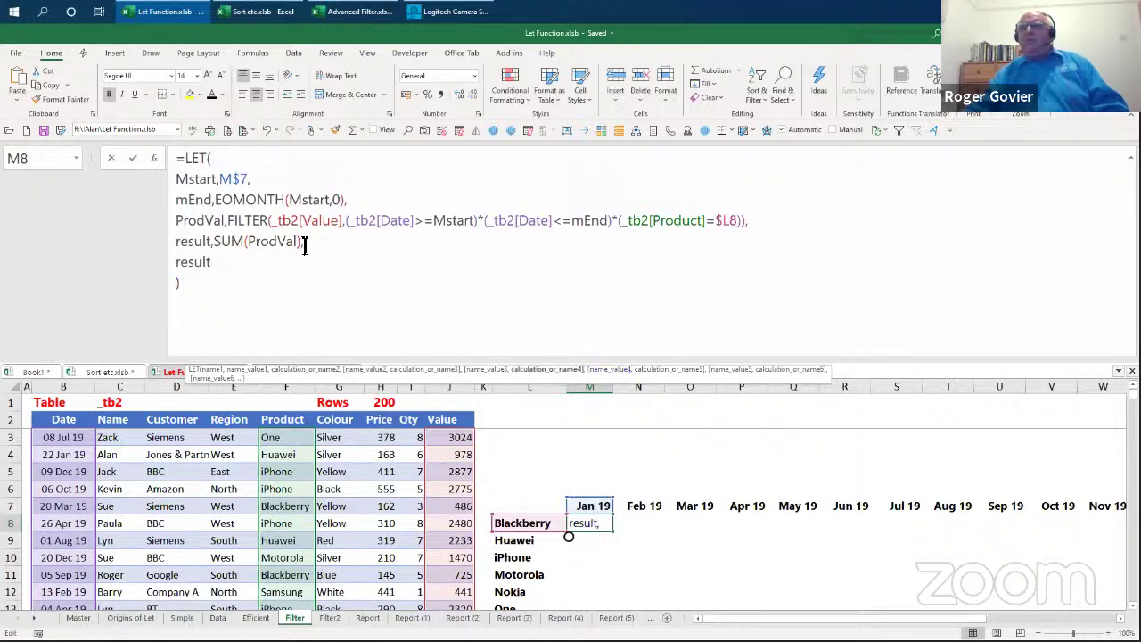
pyautogui.click(225, 291)
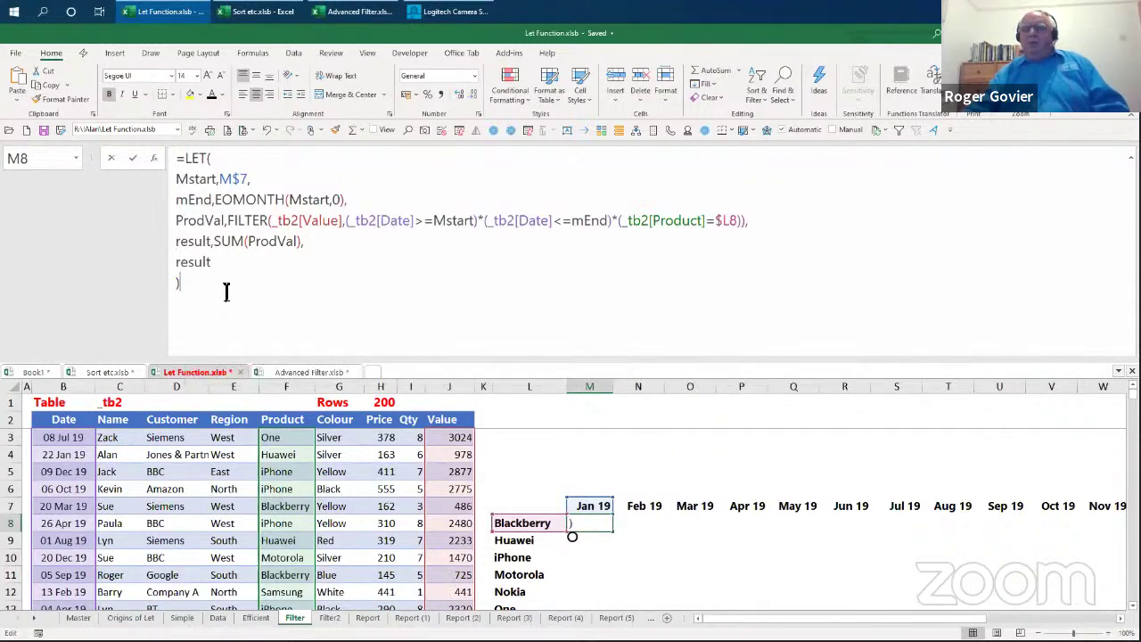
pyautogui.hotkey('shift', 'Tab')
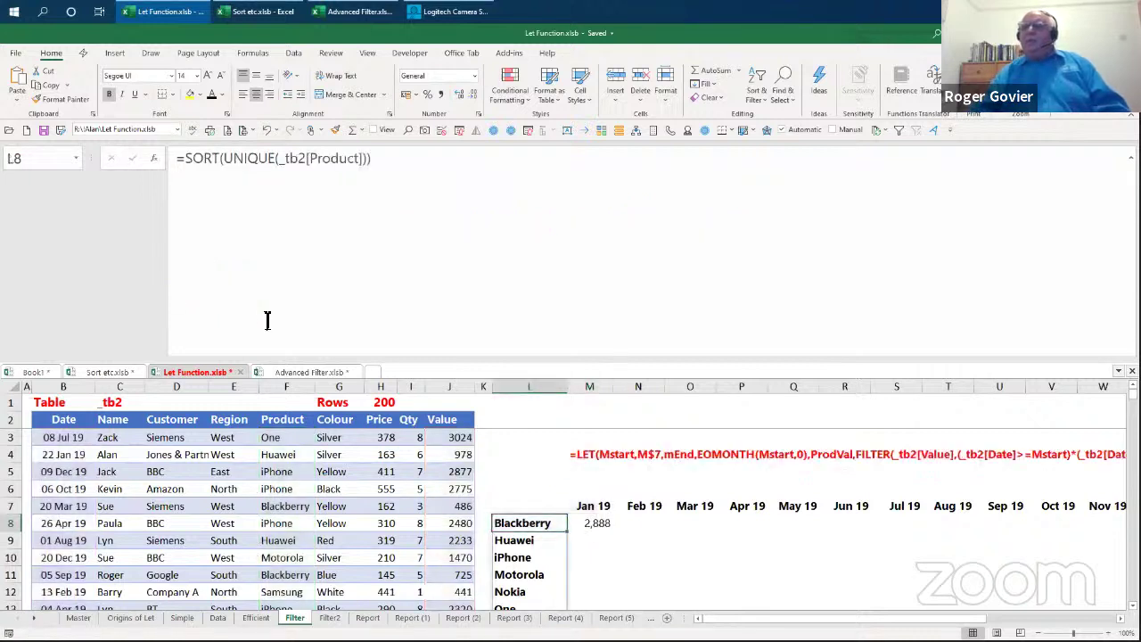
# Step: Fill the M8 formula across, then undo the fill that produced #CALC! errors
pyautogui.click(595, 522)
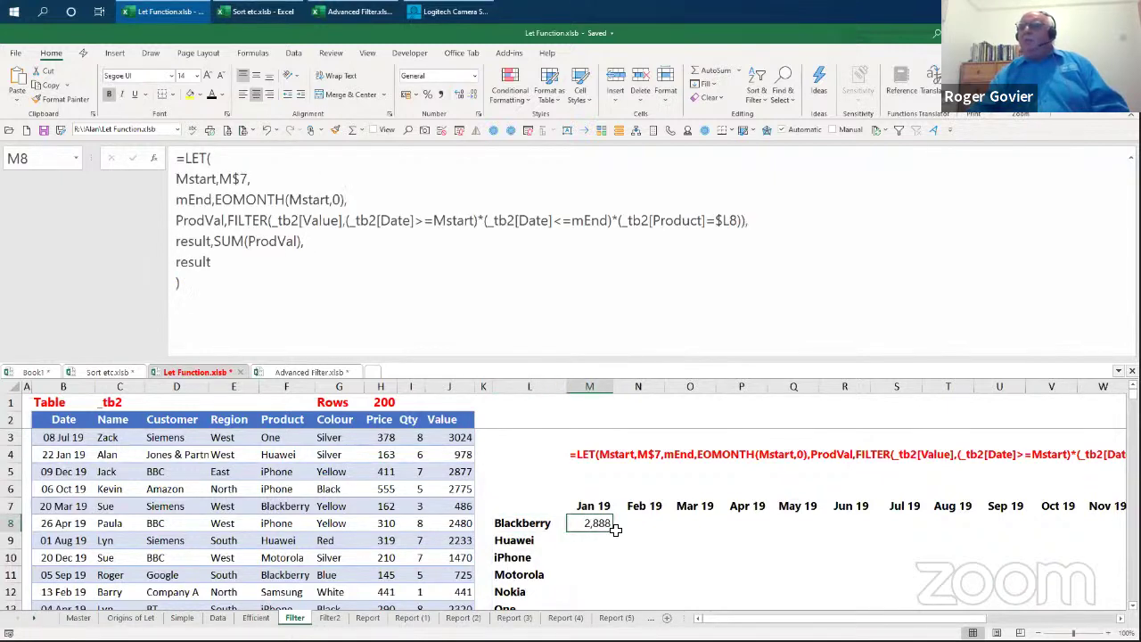
pyautogui.moveTo(617, 532); pyautogui.dragTo(1045, 532)
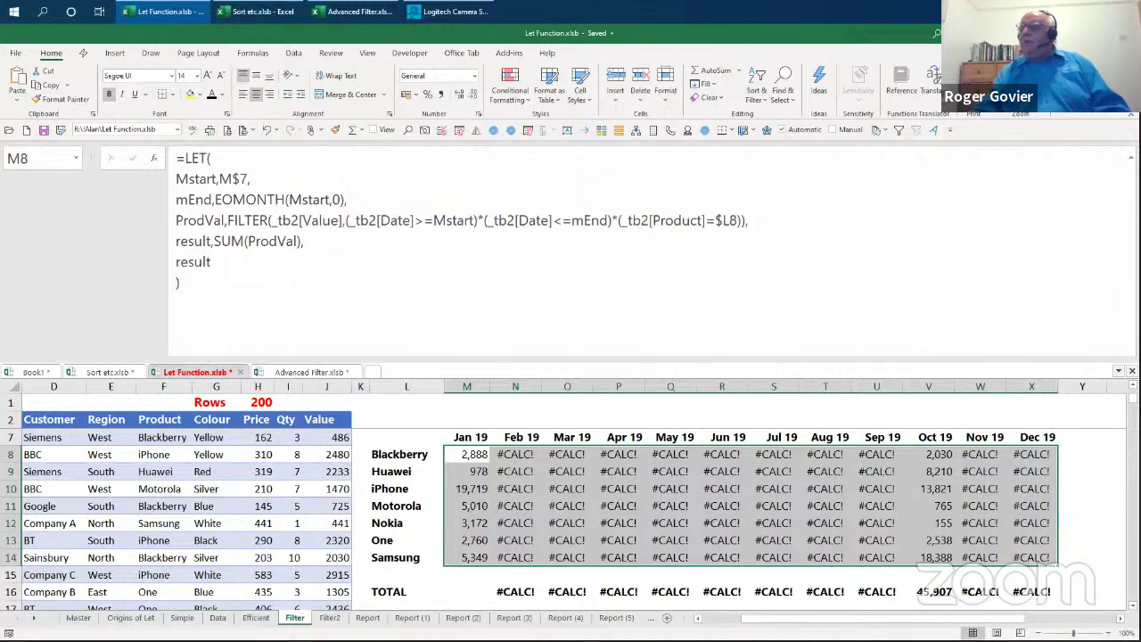
pyautogui.moveTo(748, 617); pyautogui.dragTo(727, 618)
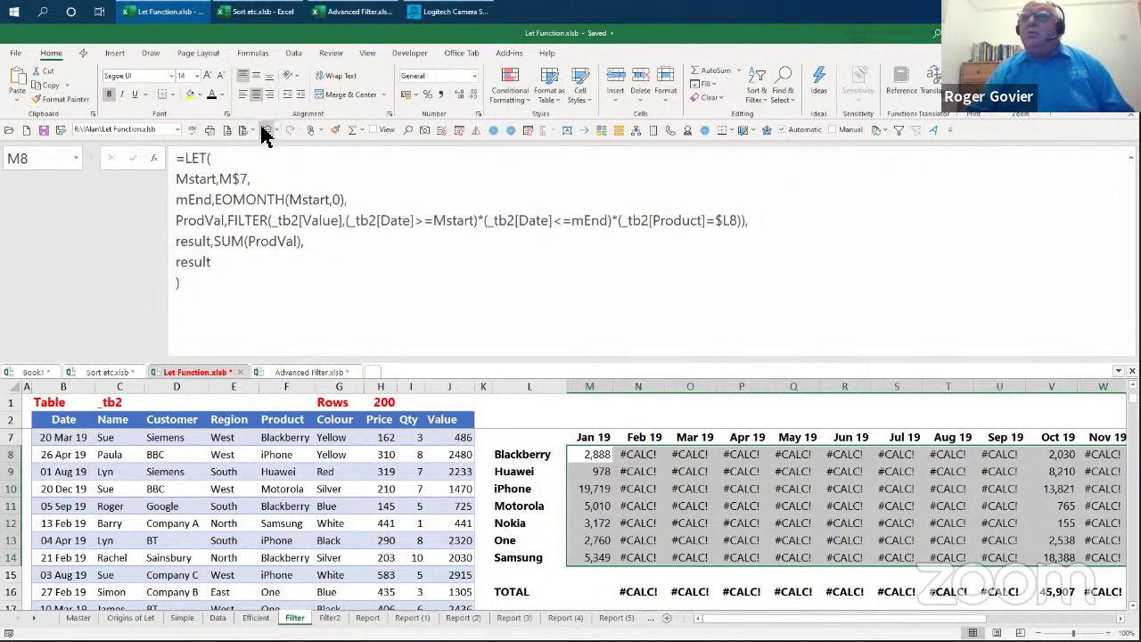
pyautogui.click(266, 134)
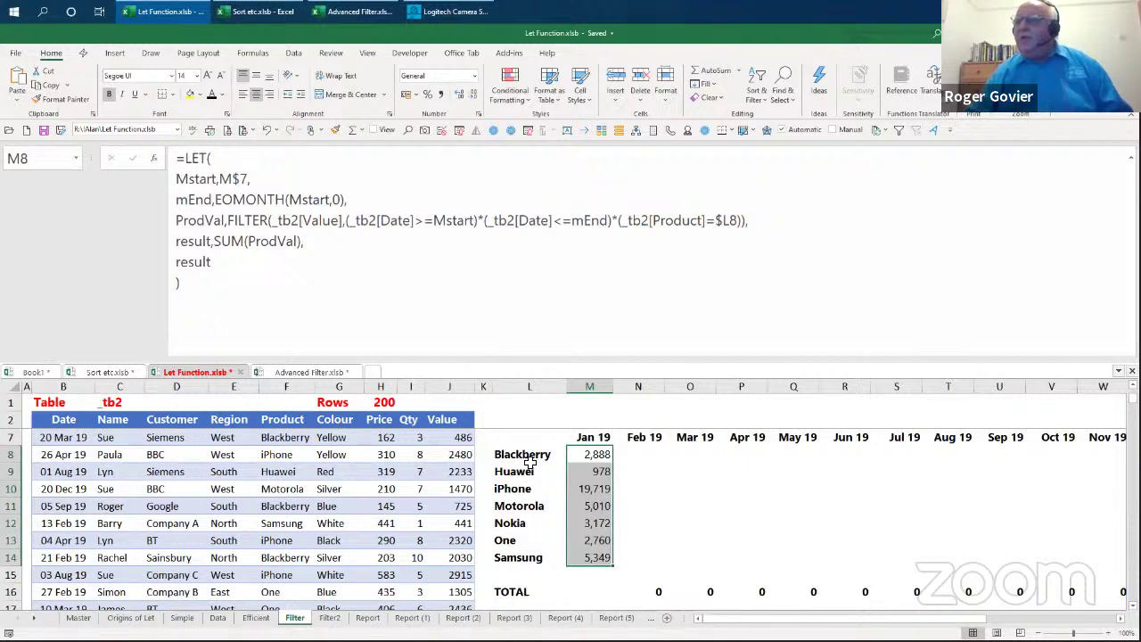
# Step: Copy the Jan 19 formulas M8:M14 and paste them across Feb 19–Dec 19
pyautogui.moveTo(588, 457); pyautogui.dragTo(586, 547)
pyautogui.rightClick(586, 549)
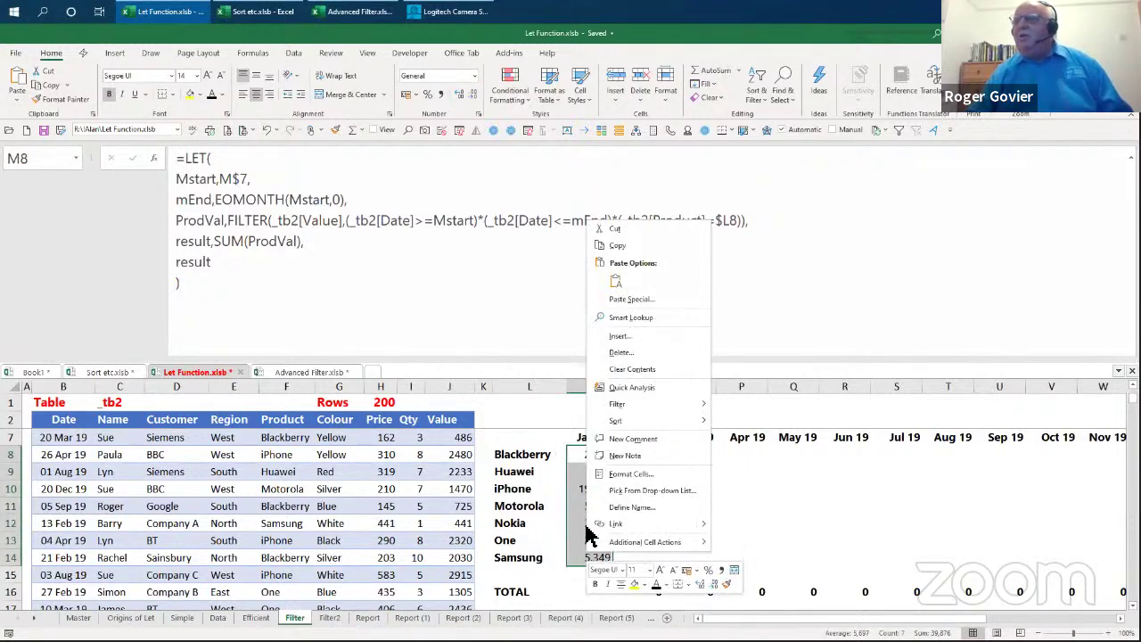
pyautogui.click(622, 247)
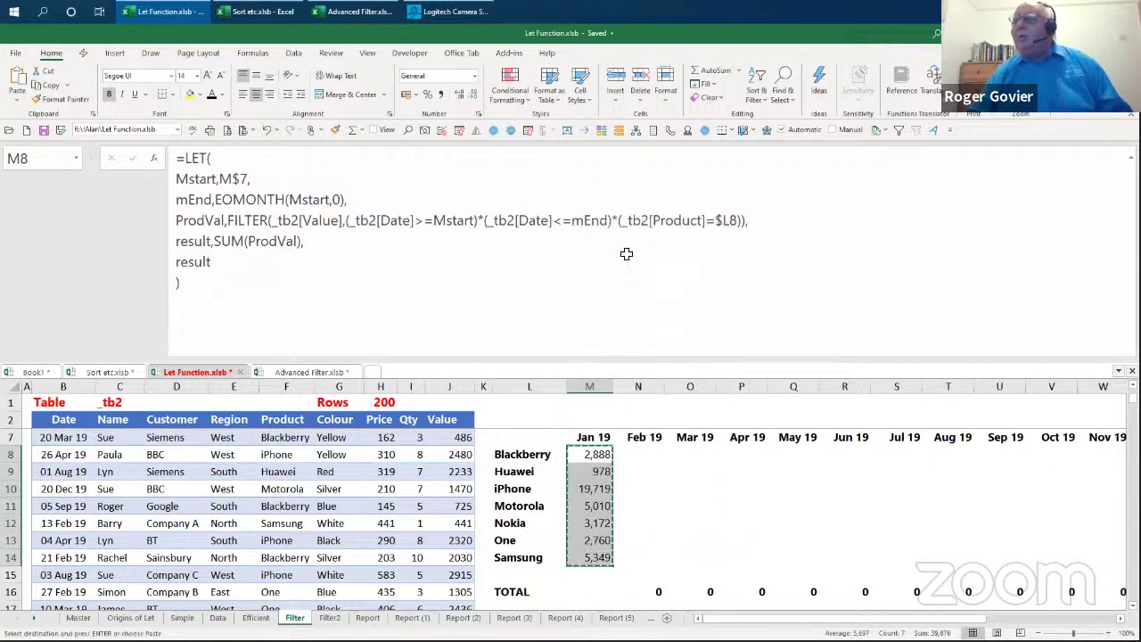
pyautogui.click(637, 452)
pyautogui.moveTo(705, 464); pyautogui.dragTo(1039, 452)
pyautogui.rightClick(1038, 452)
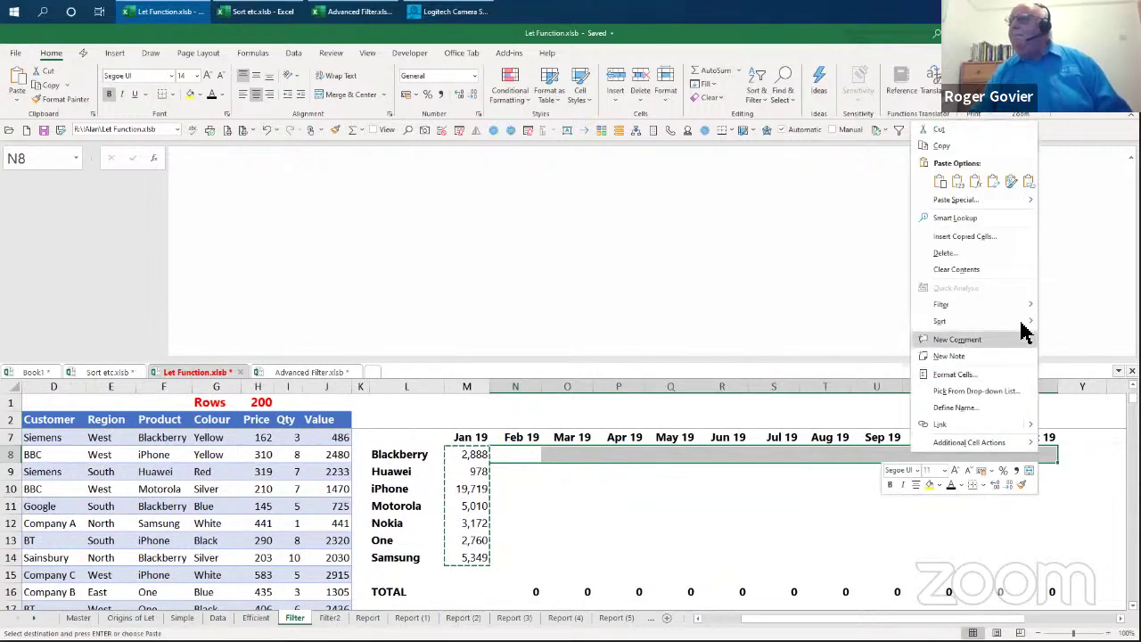
pyautogui.click(939, 182)
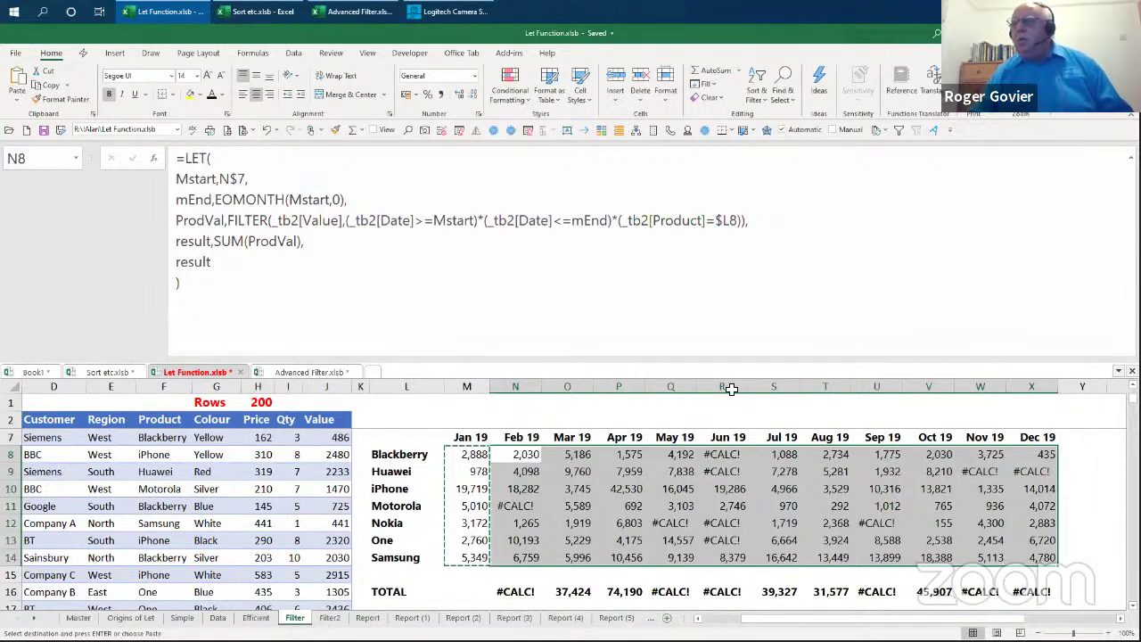
# Step: Wrap N11's formula in IFERROR(…,"") so Motorola's Feb 19 cell shows blank
pyautogui.click(532, 506)
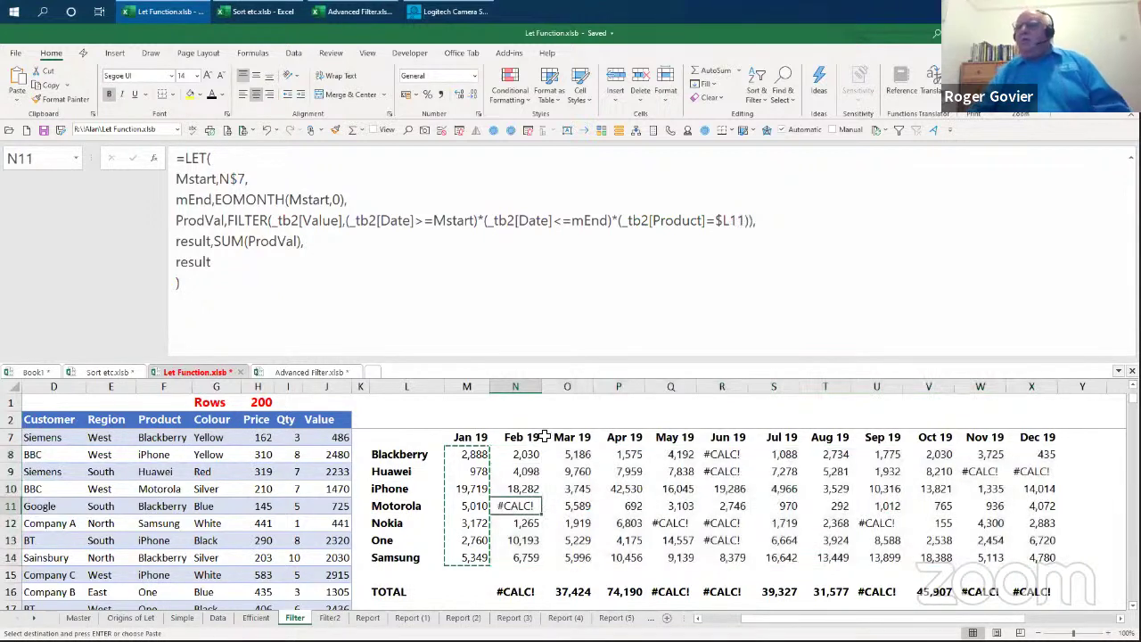
pyautogui.click(188, 161)
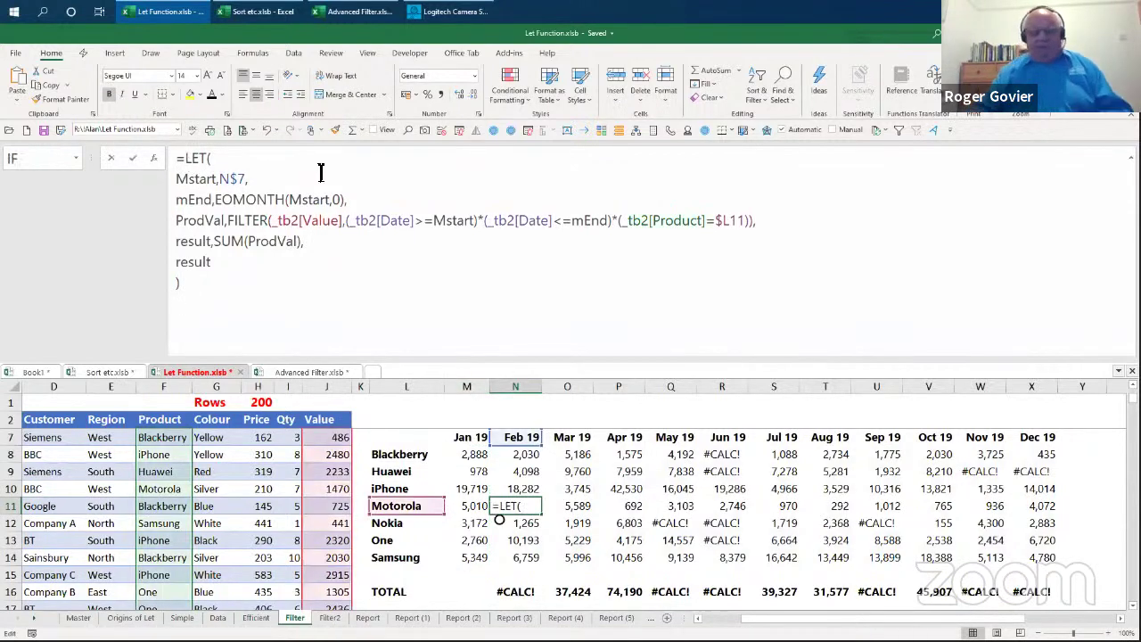
pyautogui.write('iferro')
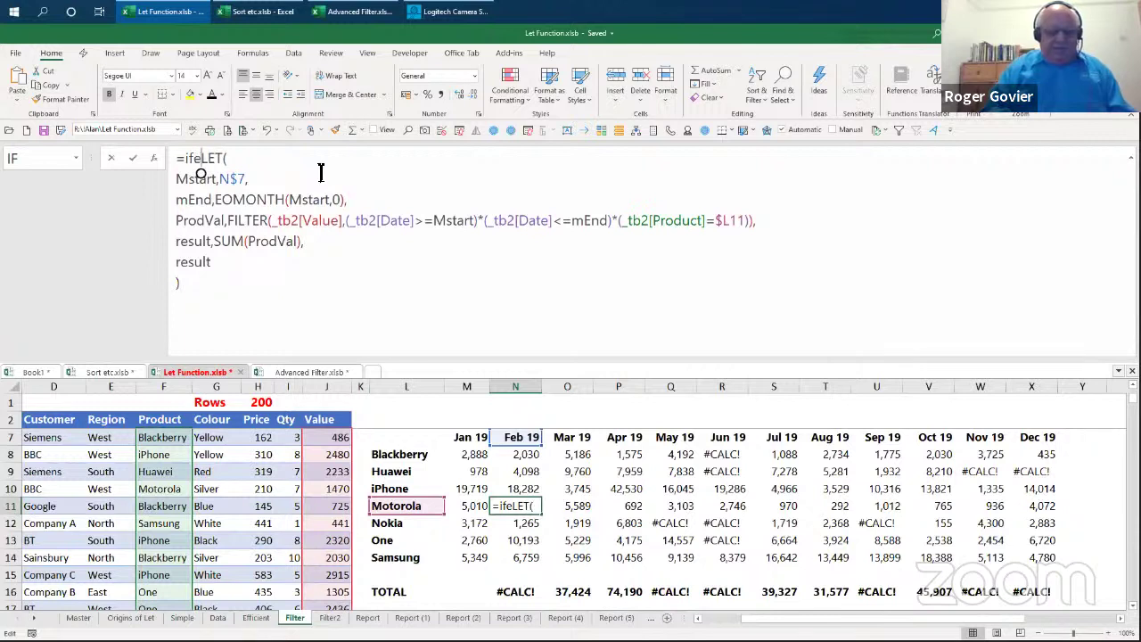
pyautogui.write('r(')
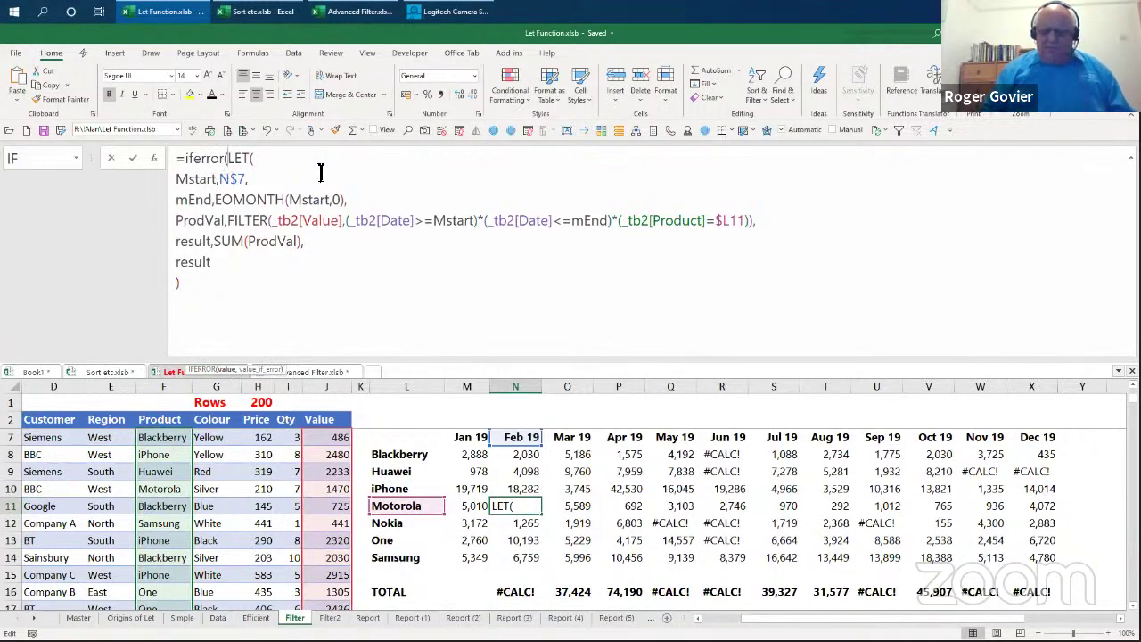
pyautogui.hotkey('alt', 'Return')
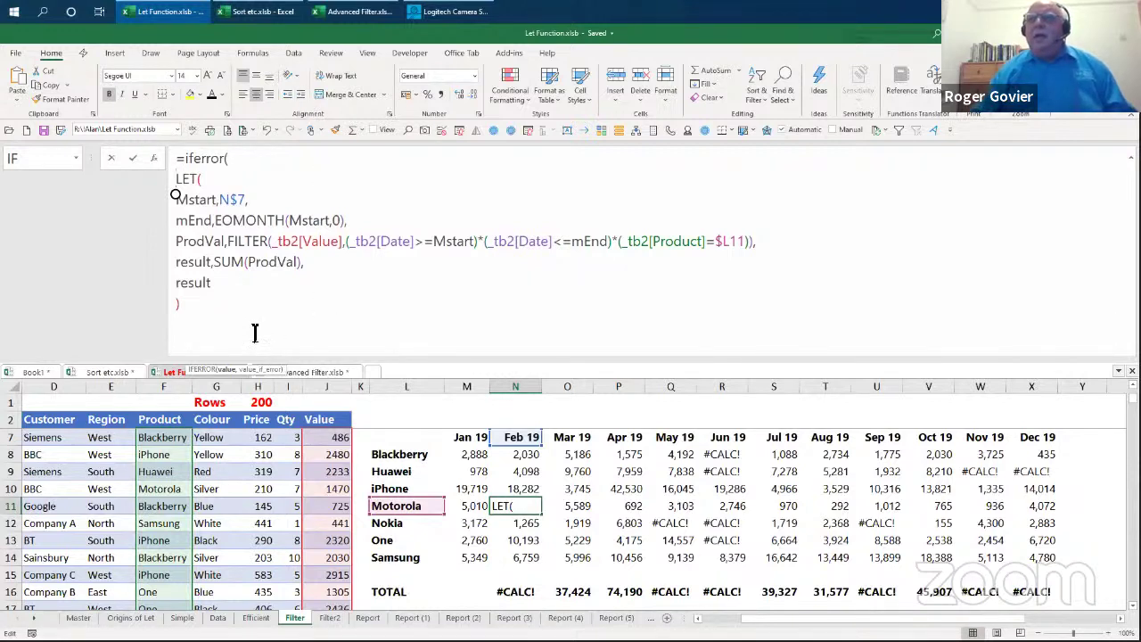
pyautogui.click(187, 304)
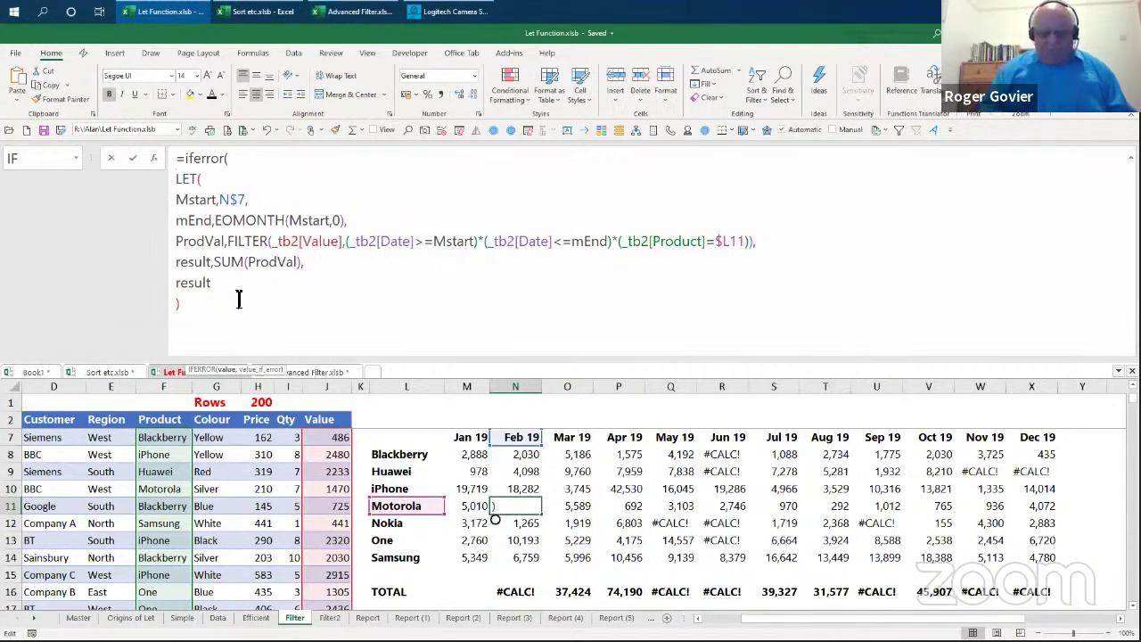
pyautogui.write(',')
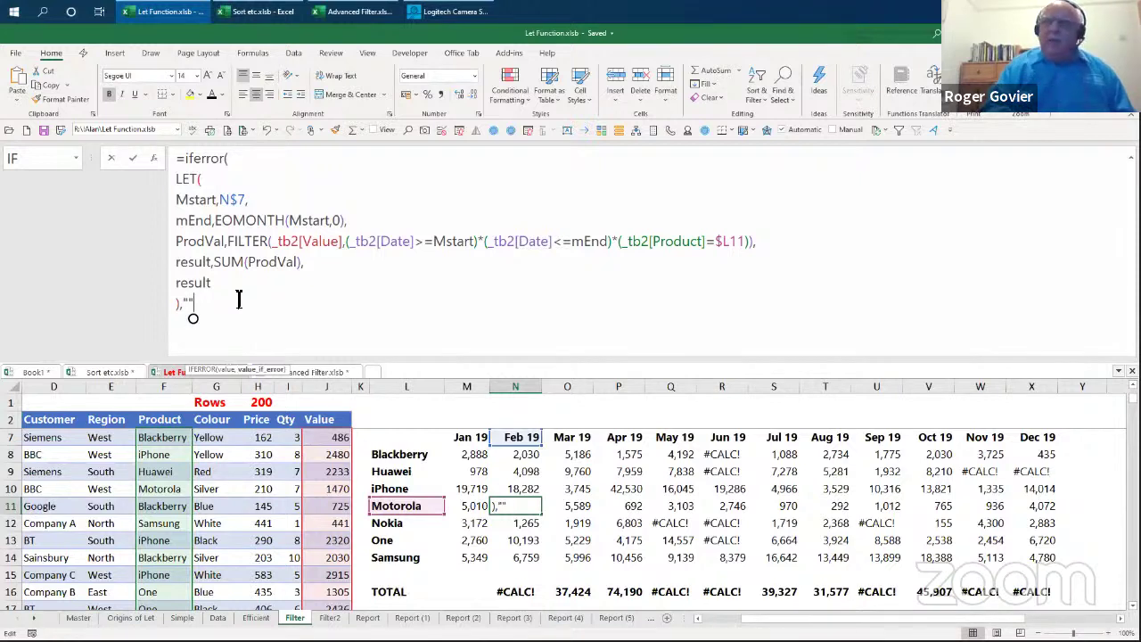
pyautogui.write('"")')
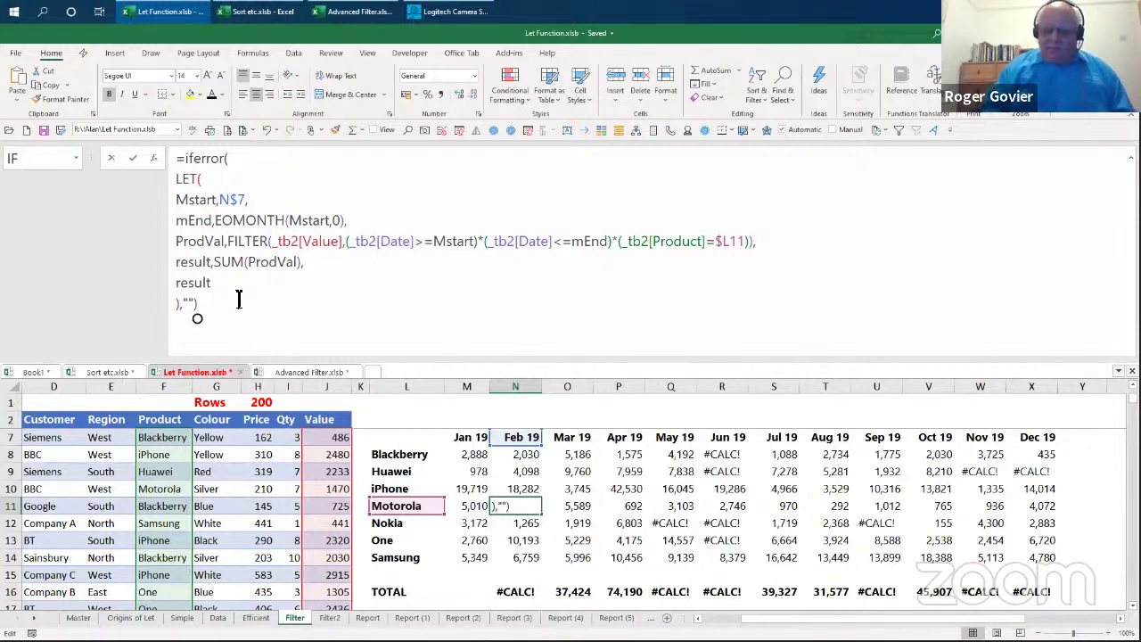
pyautogui.hotkey('shift', 'Tab')
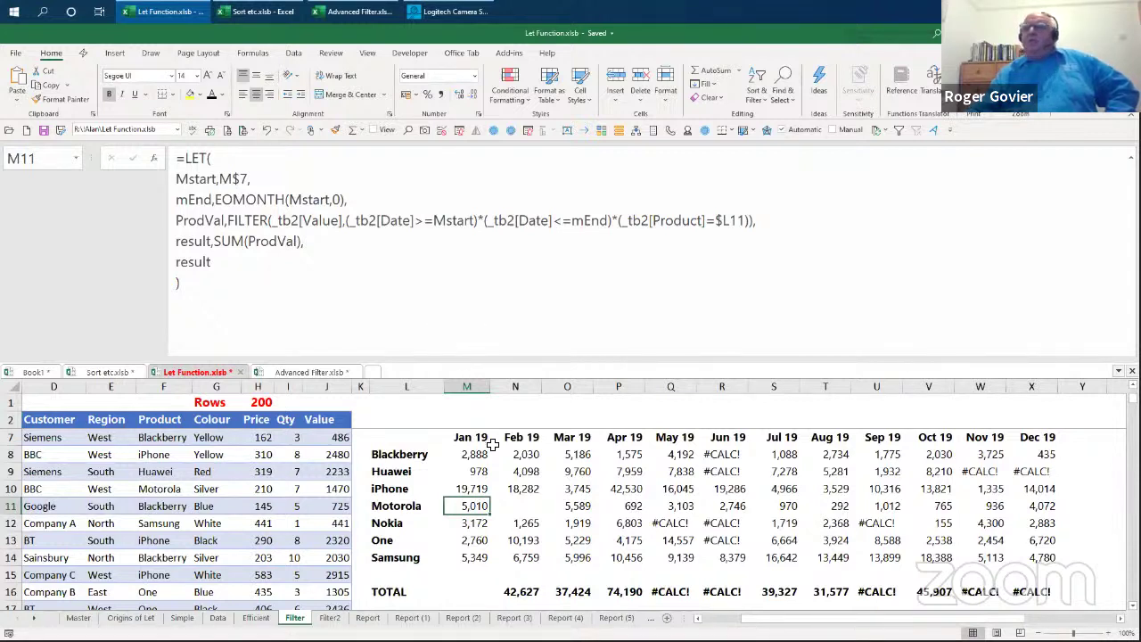
# Step: Wrap M8's Blackberry Jan 19 LET formula in IFERROR with a "" blank fallback
pyautogui.click(535, 506)
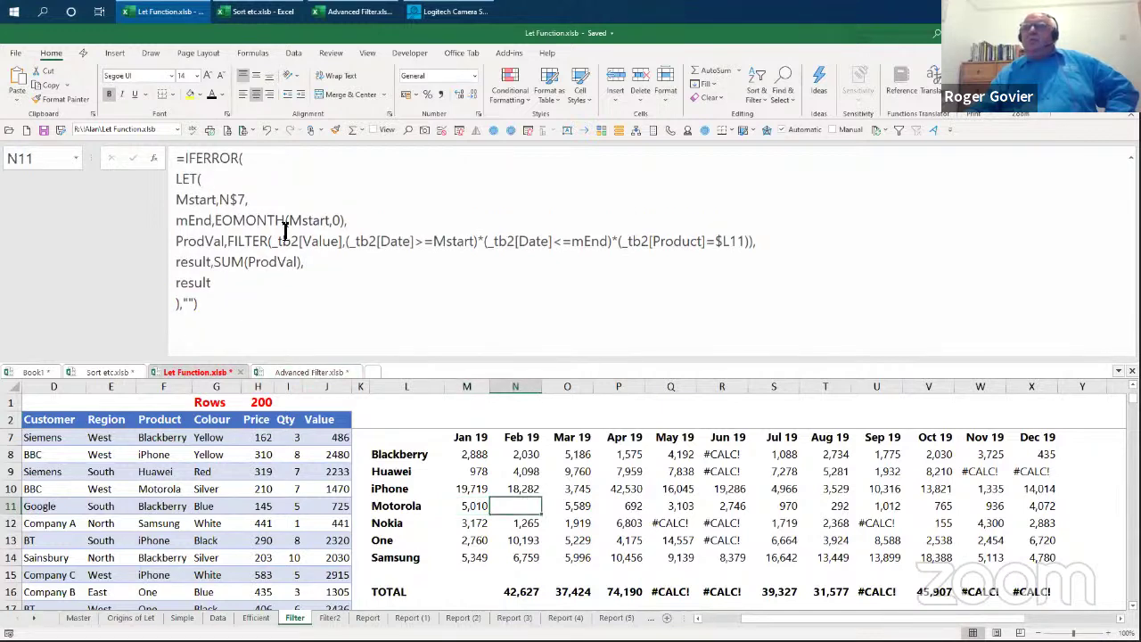
pyautogui.click(464, 459)
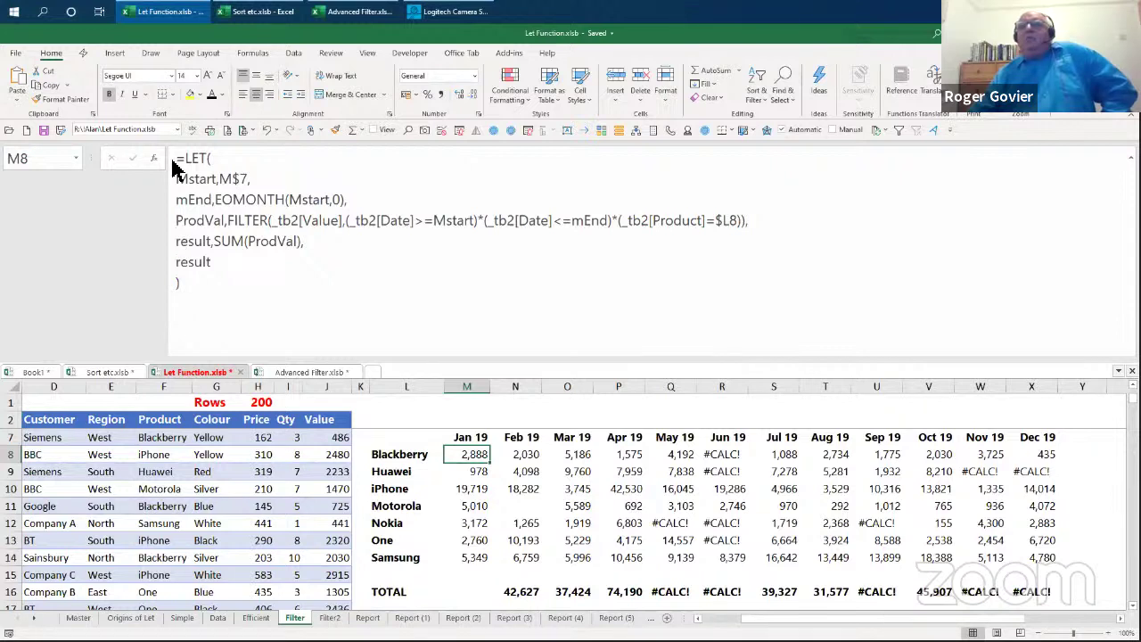
pyautogui.click(205, 157)
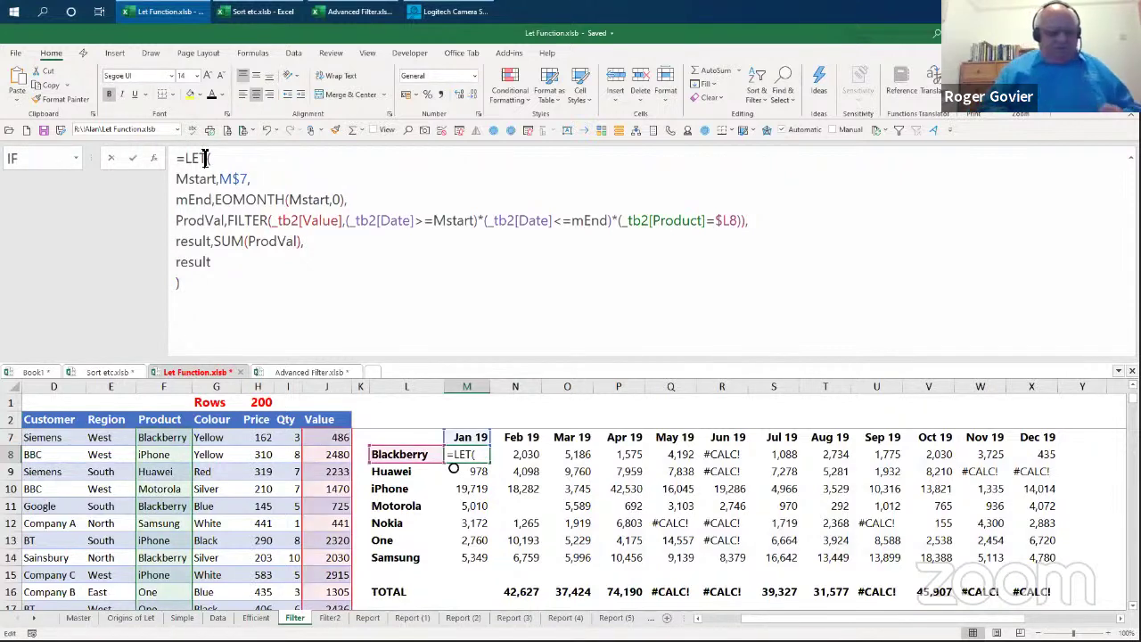
pyautogui.write('i')
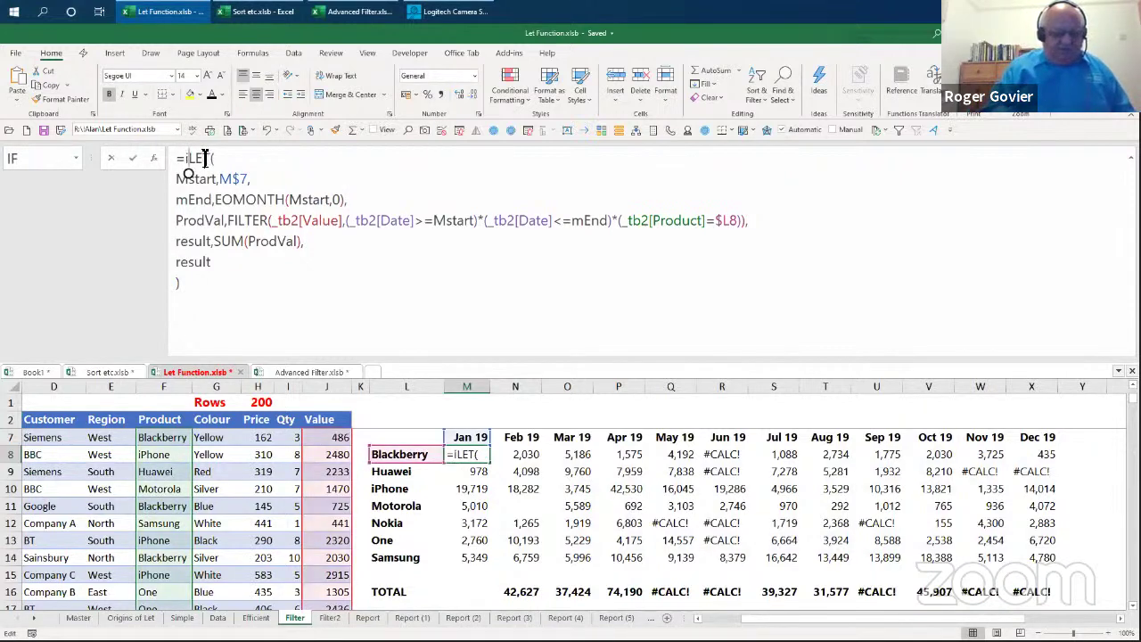
pyautogui.write('fe')
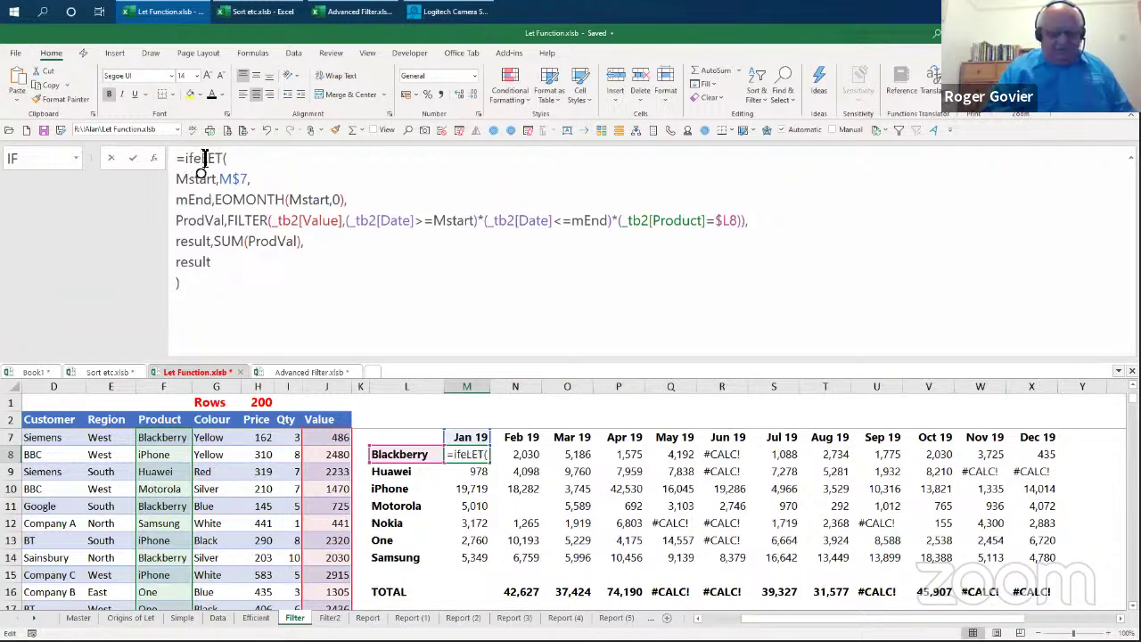
pyautogui.write('rror')
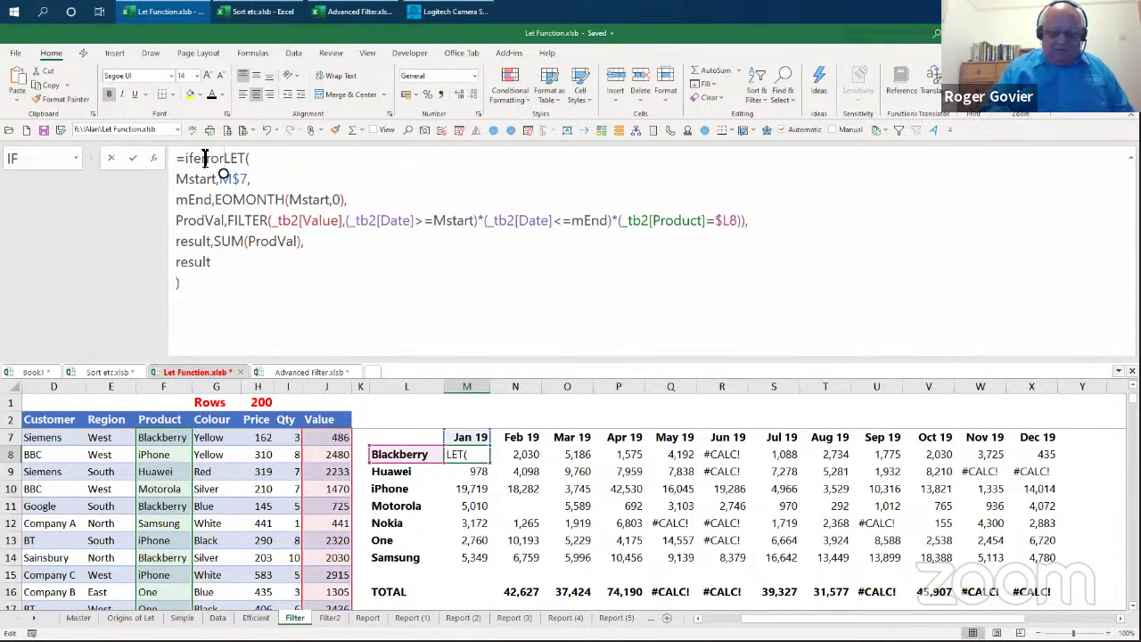
pyautogui.write('(')
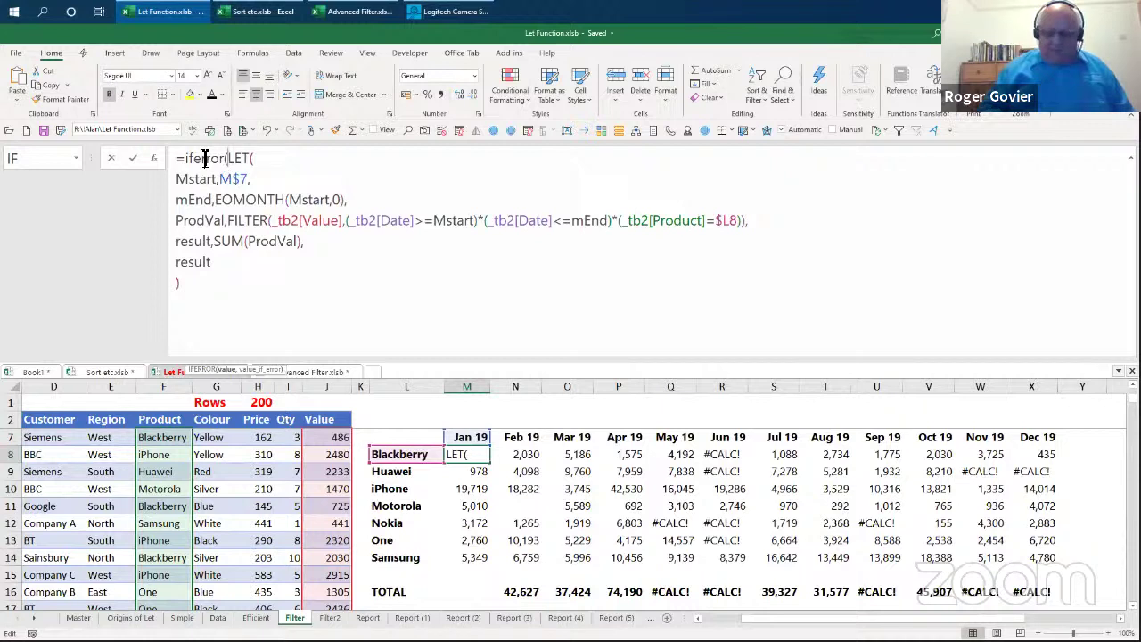
pyautogui.hotkey('alt', 'Return')
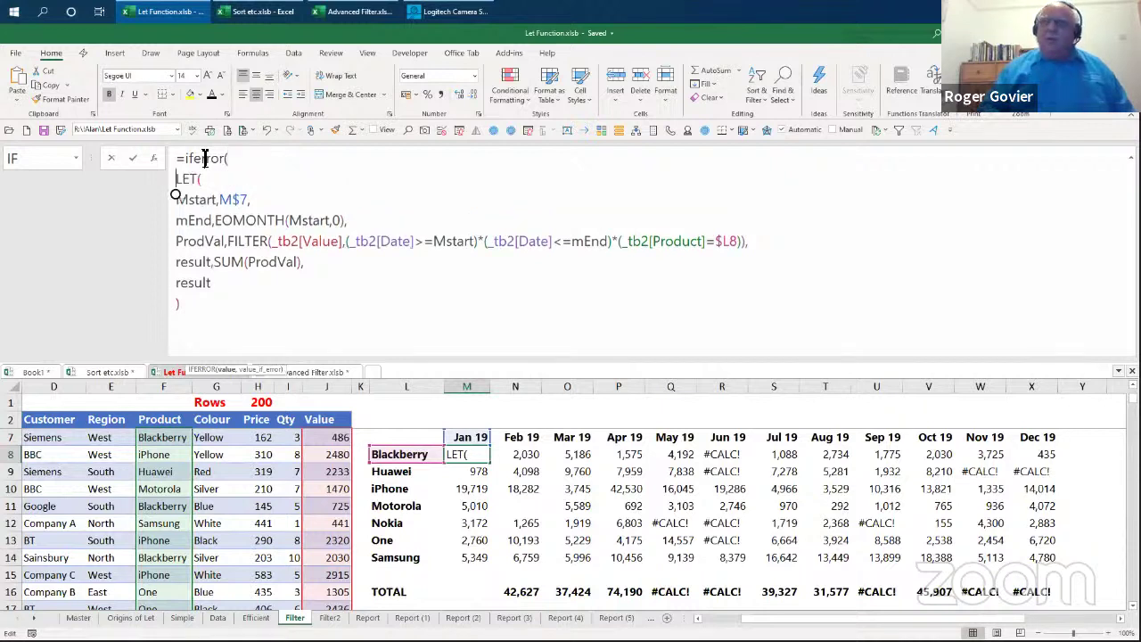
pyautogui.click(197, 304)
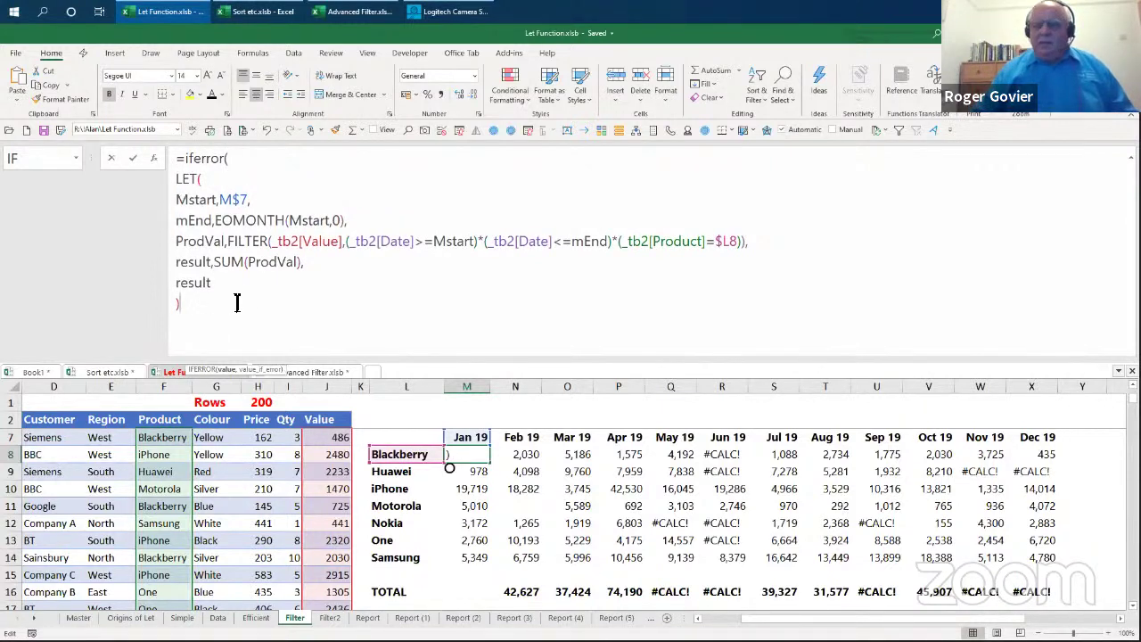
pyautogui.write(',')
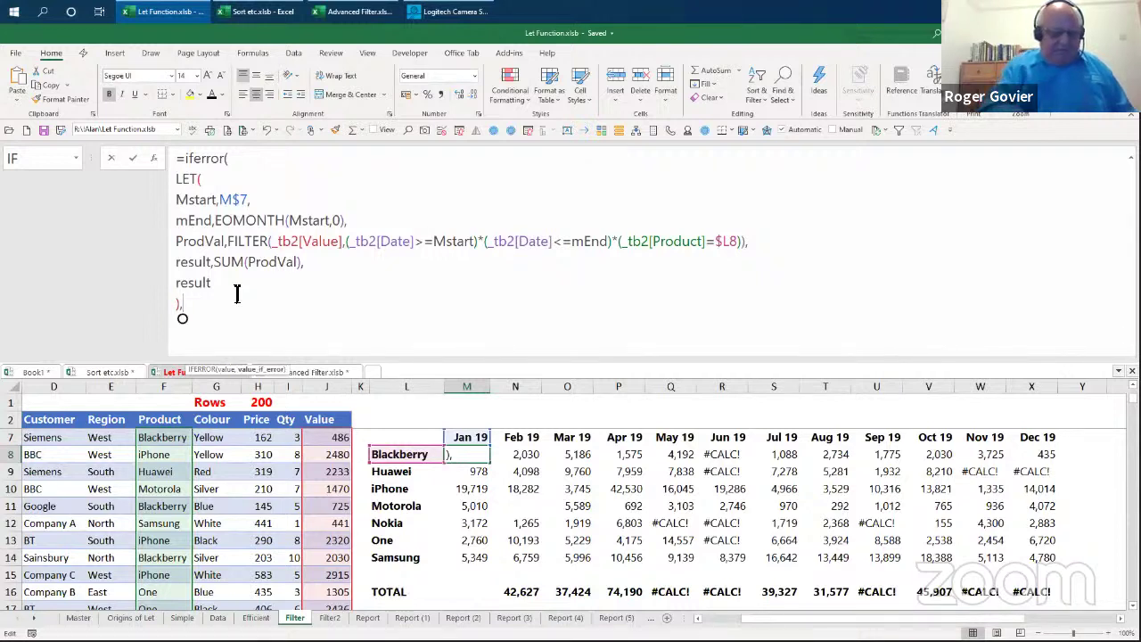
pyautogui.write('"")')
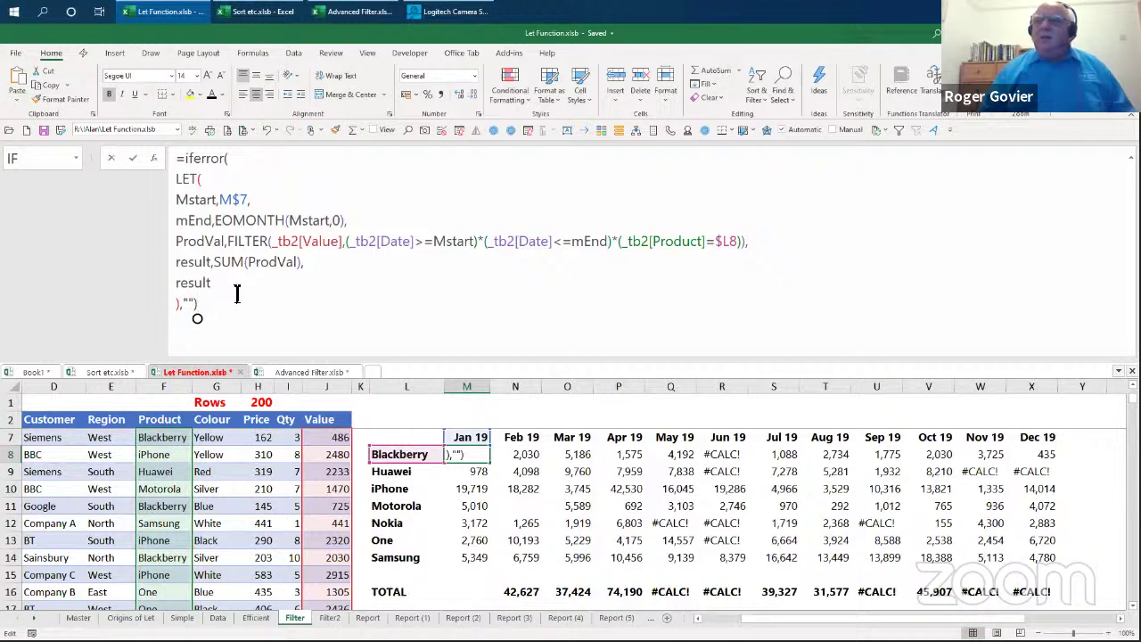
pyautogui.hotkey('shift', 'Tab')
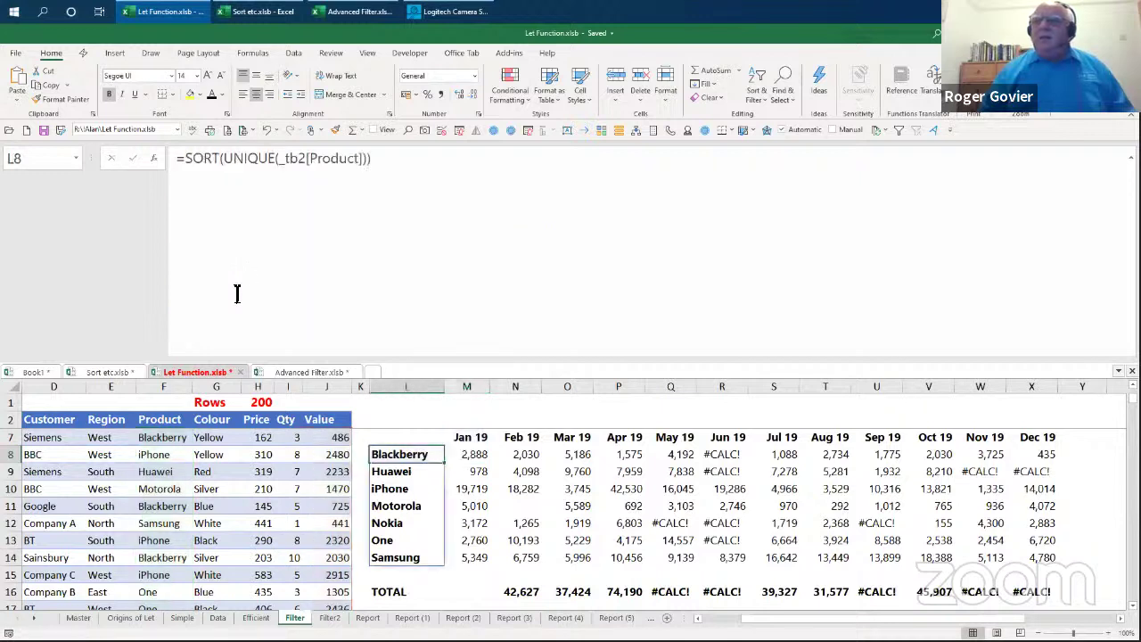
# Step: Fill M8's IFERROR formula down to M14, then paste it across N8:X14
pyautogui.click(473, 455)
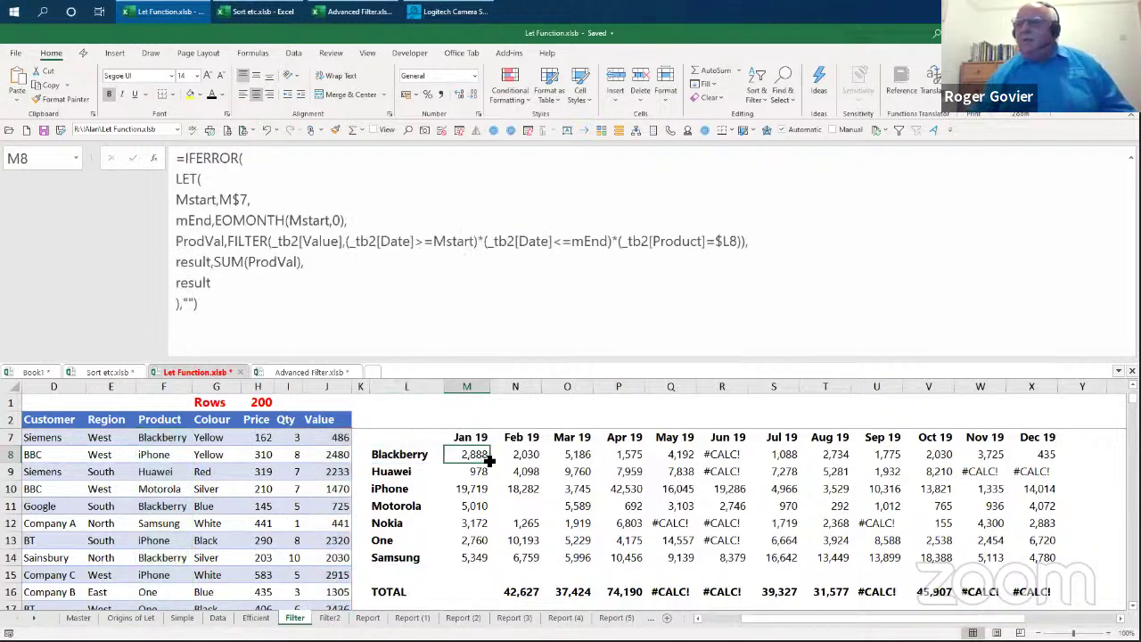
pyautogui.moveTo(492, 461); pyautogui.dragTo(496, 566)
pyautogui.rightClick(471, 465)
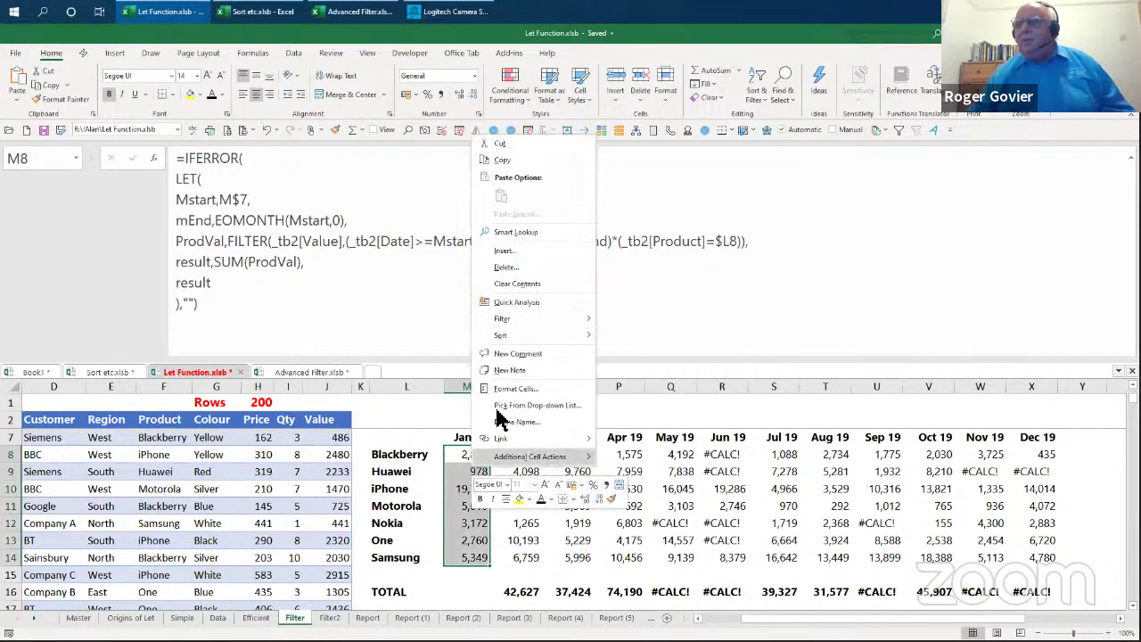
pyautogui.click(502, 159)
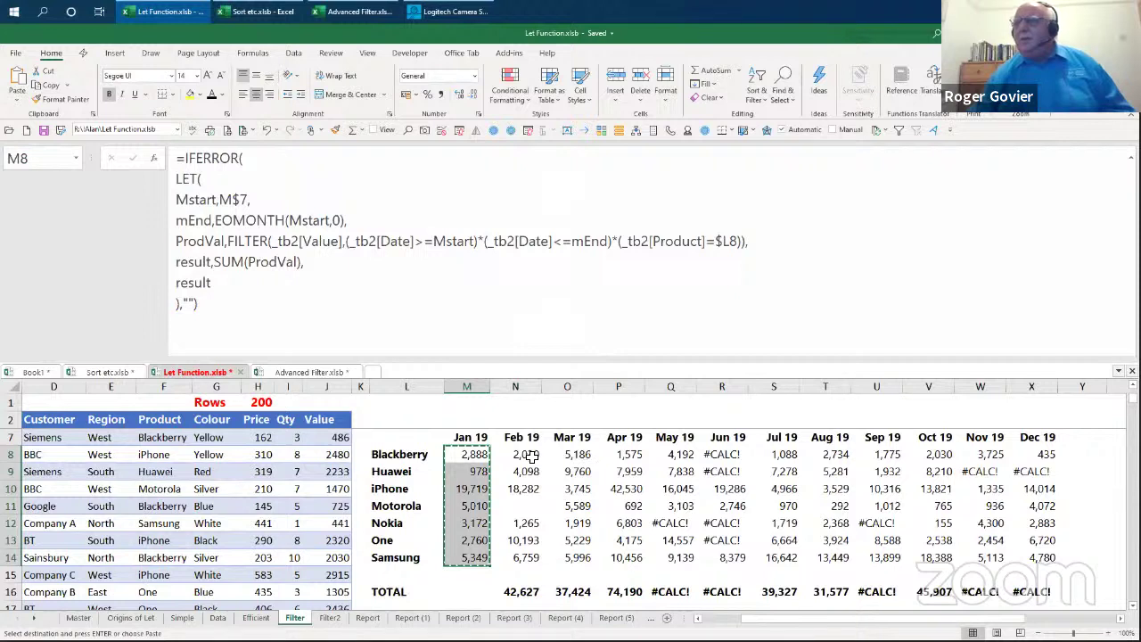
pyautogui.moveTo(530, 456); pyautogui.dragTo(1027, 456)
pyautogui.rightClick(1027, 456)
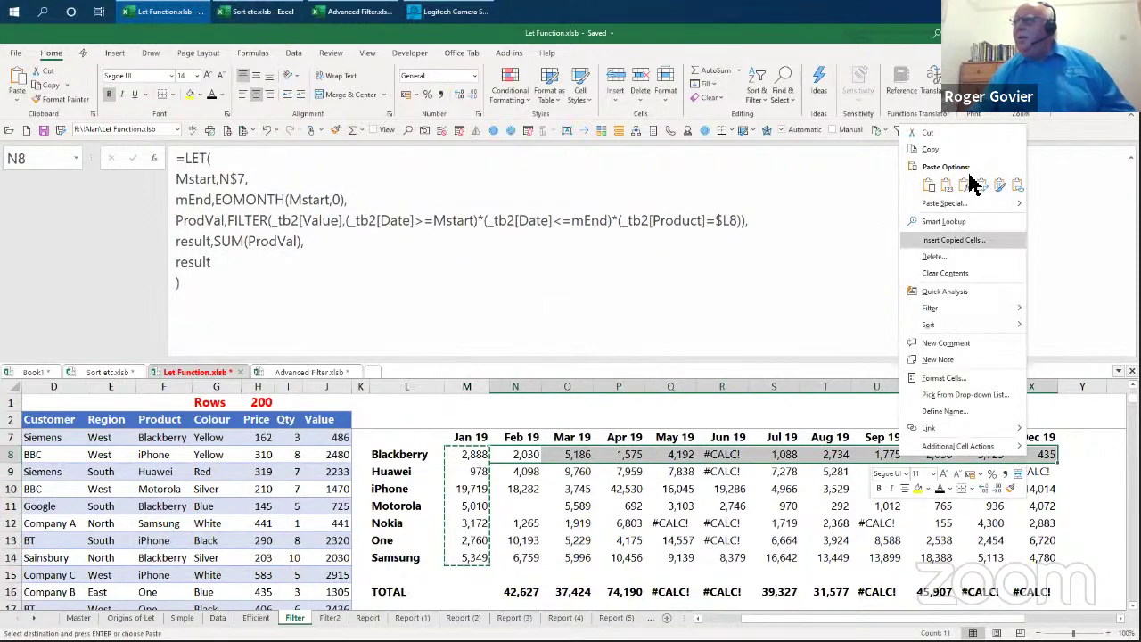
pyautogui.click(927, 184)
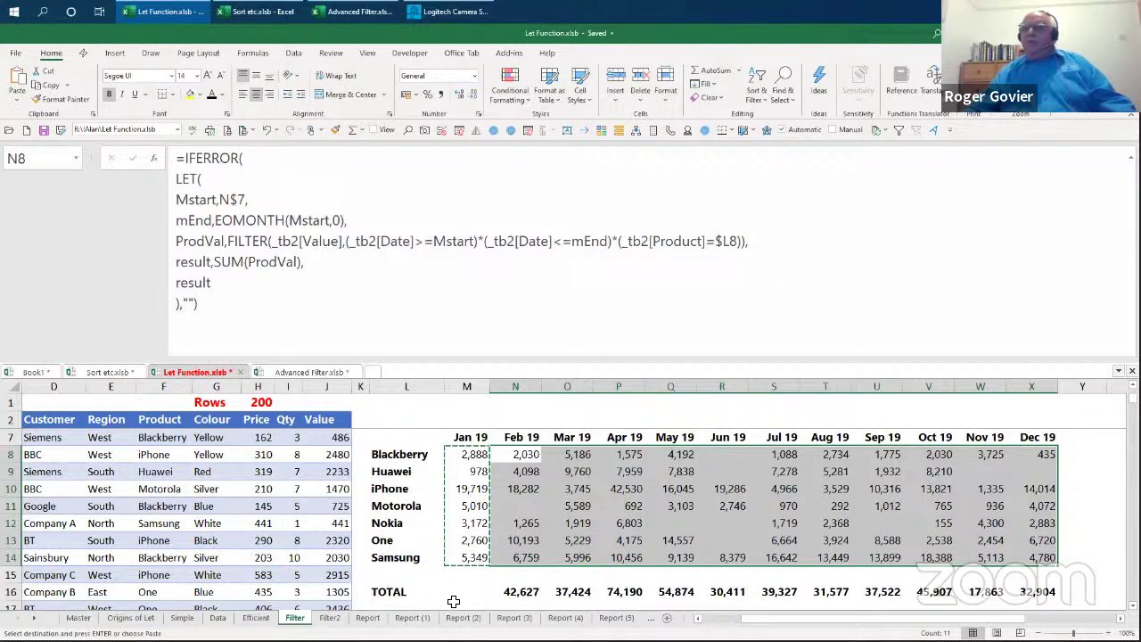
pyautogui.click(464, 456)
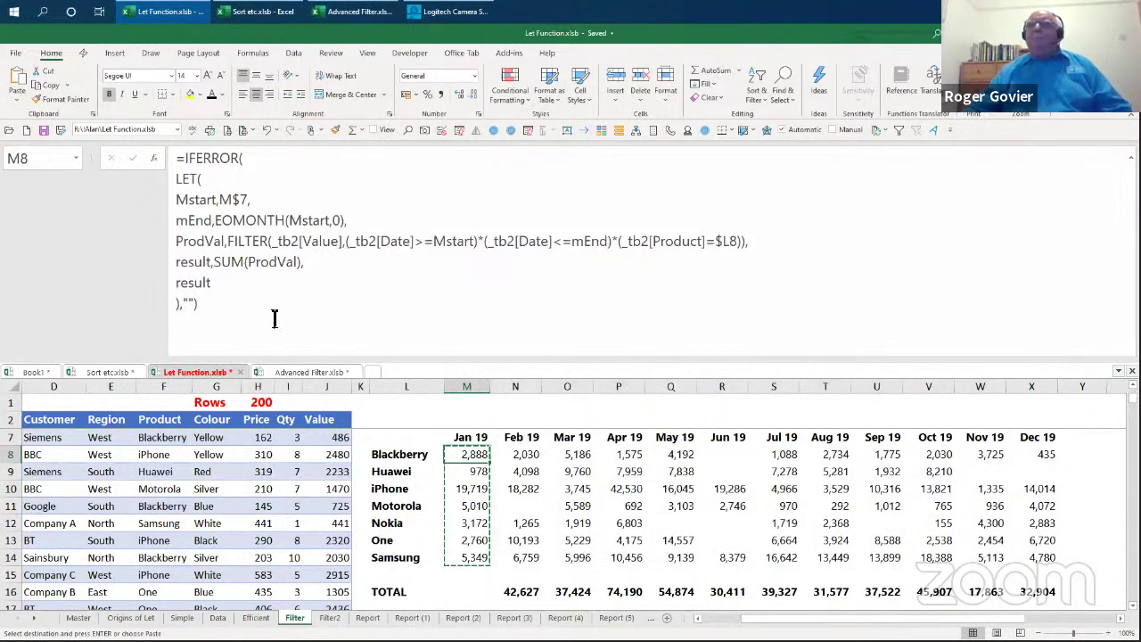
# Step: Make M8's LET formula return mEnd instead of result
pyautogui.click(216, 286)
pyautogui.doubleClick(179, 282)
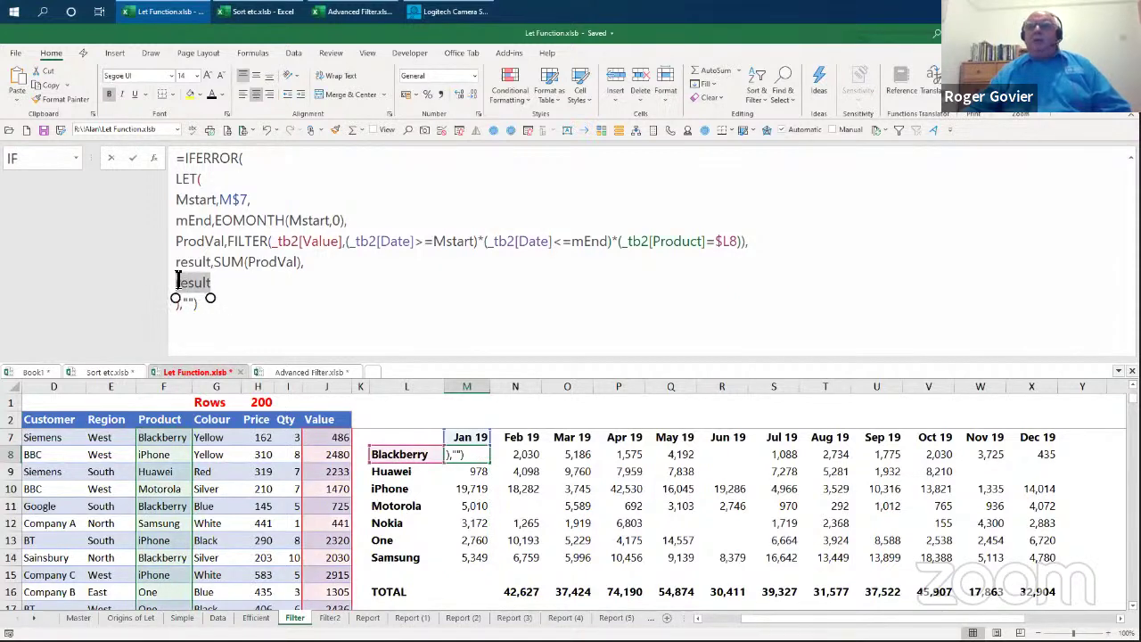
pyautogui.press('Delete')
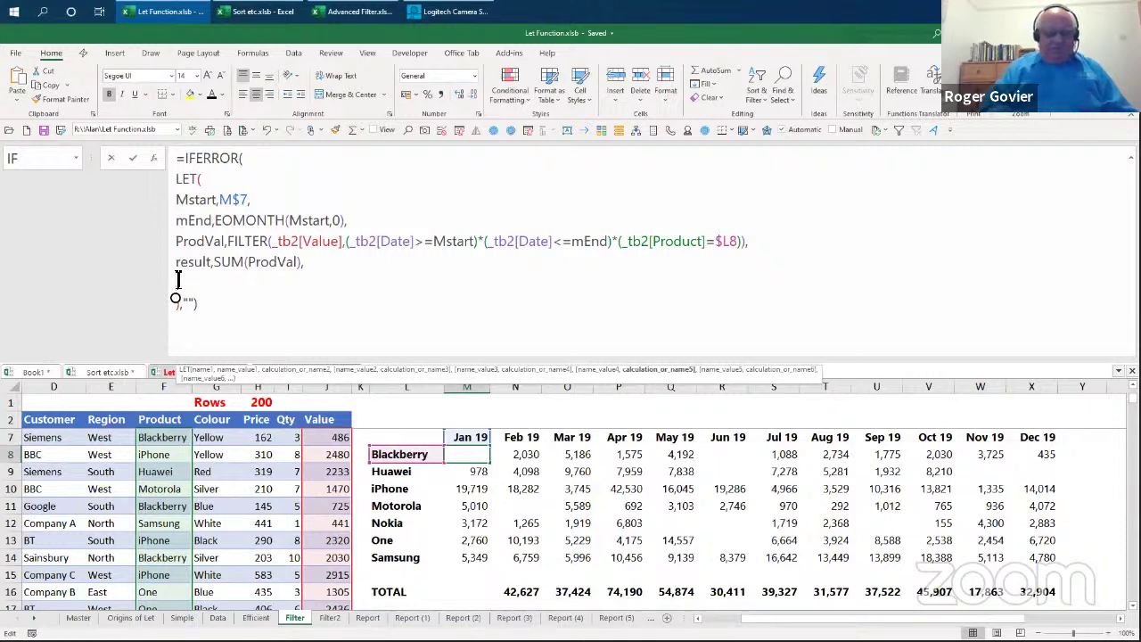
pyautogui.write('medn')
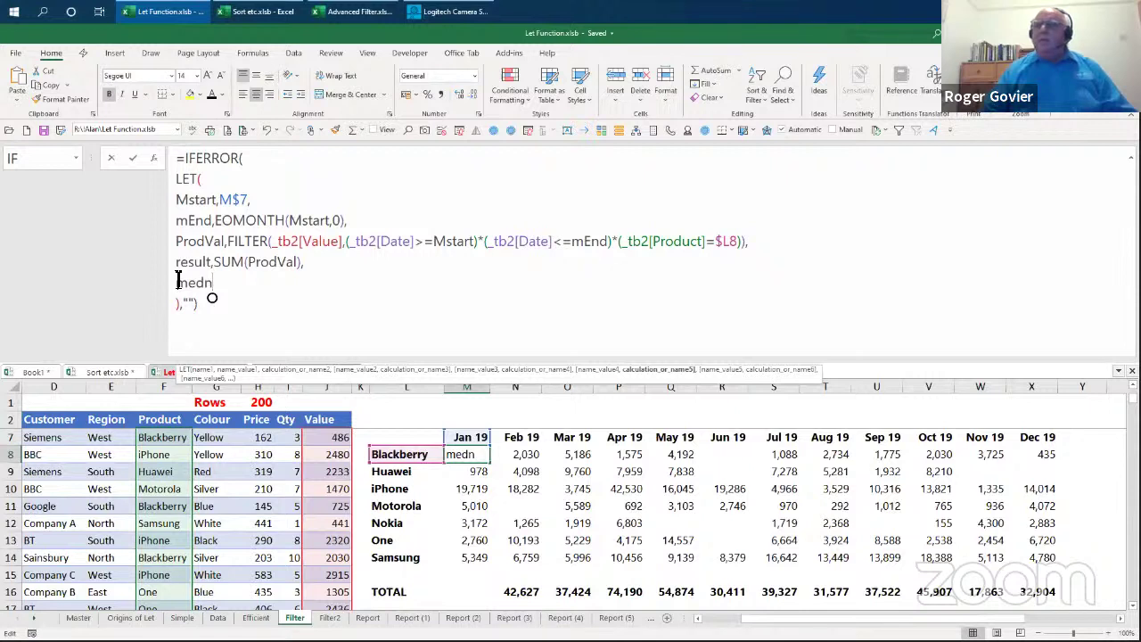
pyautogui.press('BackSpace')
pyautogui.press('BackSpace')
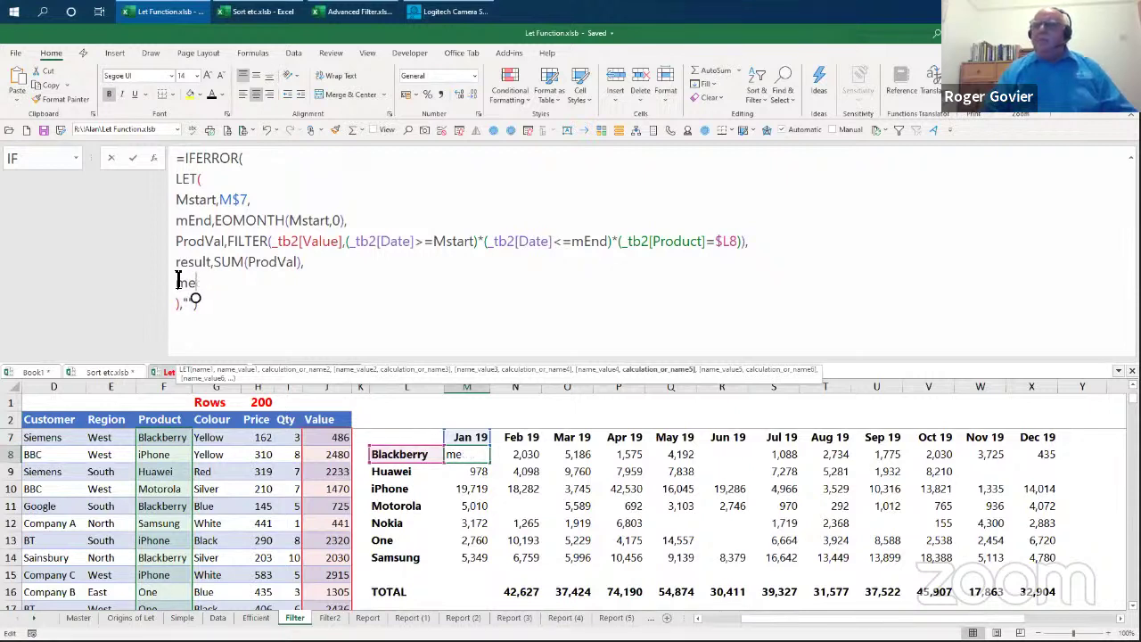
pyautogui.write('end')
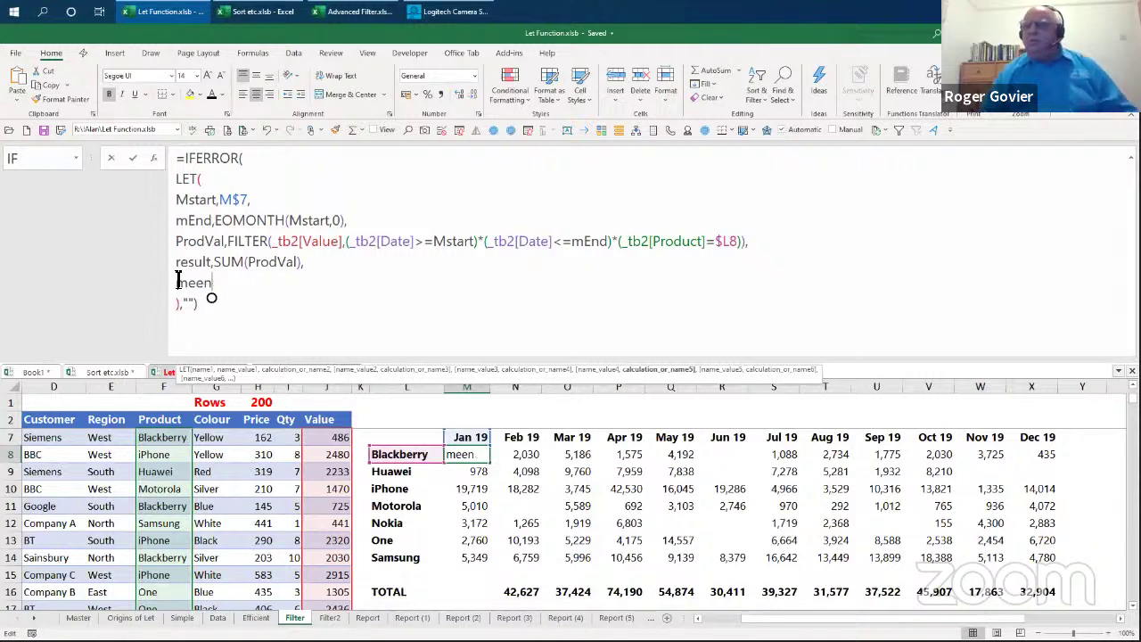
pyautogui.press('BackSpace')
pyautogui.press('BackSpace')
pyautogui.press('BackSpace')
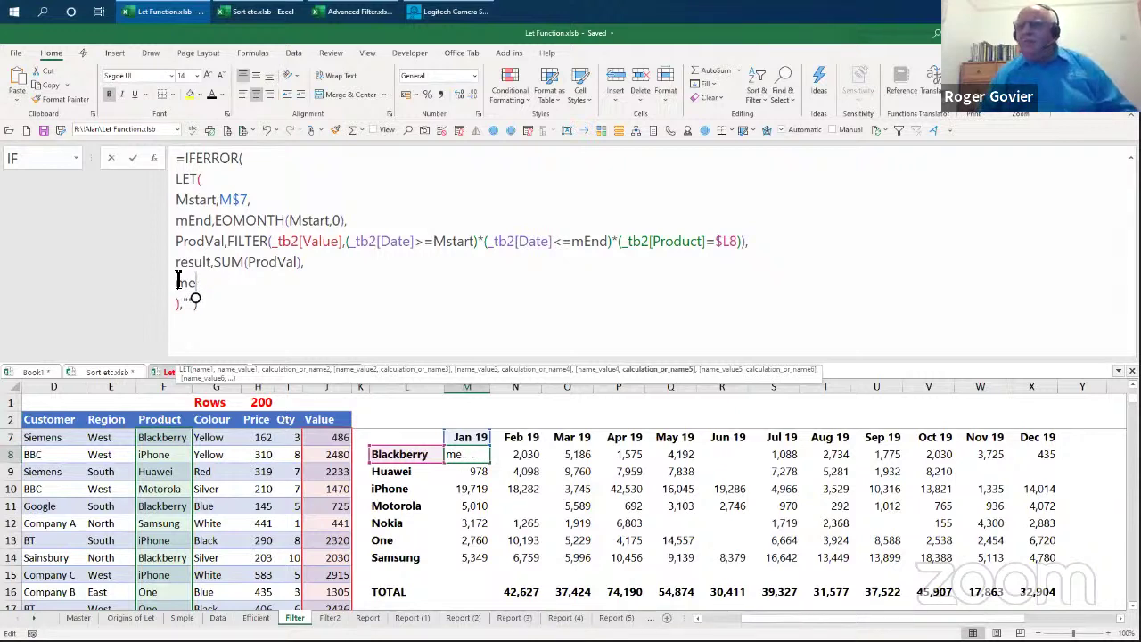
pyautogui.write('End')
pyautogui.press('Escape')
pyautogui.press('Left')
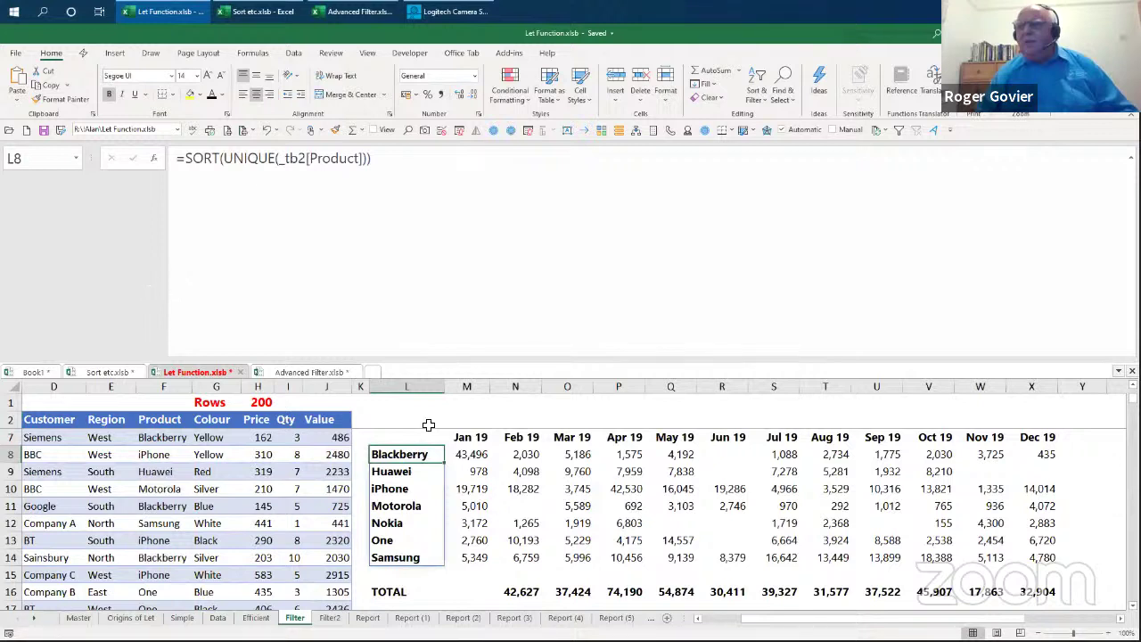
pyautogui.scroll(-1, 473, 445)
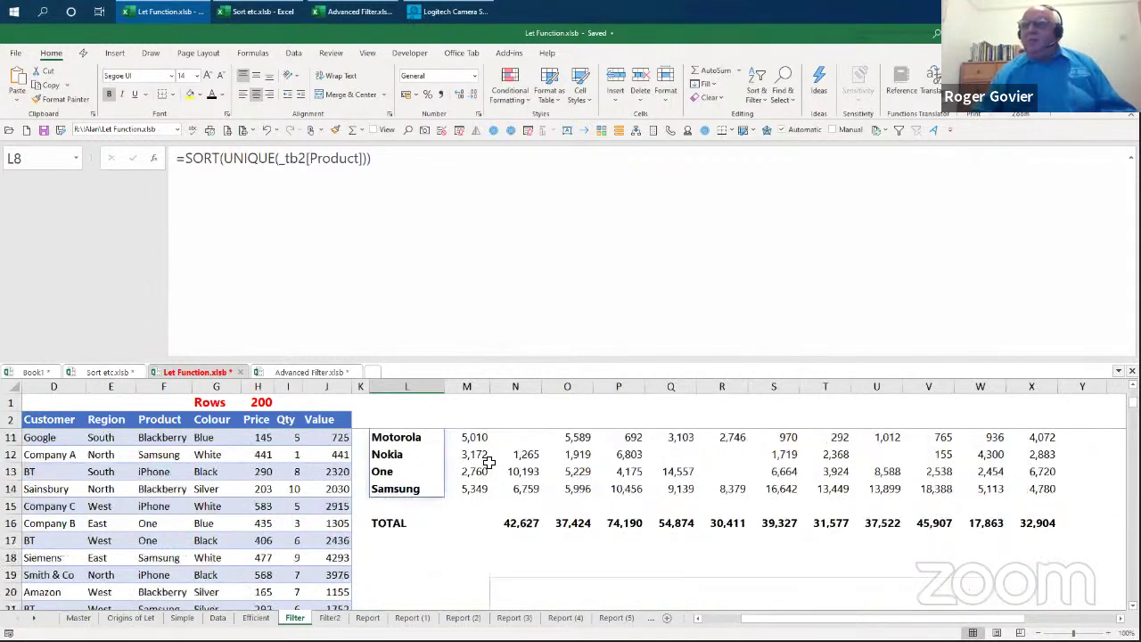
pyautogui.scroll(1, 525, 508)
pyautogui.scroll(1, 525, 508)
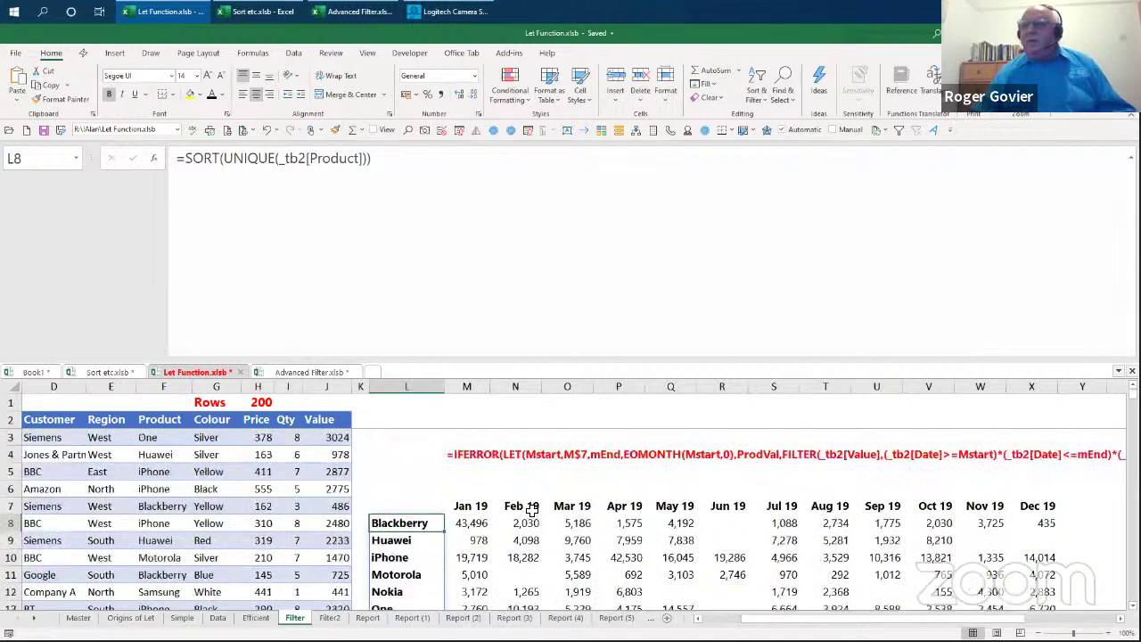
# Step: Change M8's output to TEXT(mEnd,"dd mmm yy") so it shows 31 Jan
pyautogui.click(469, 523)
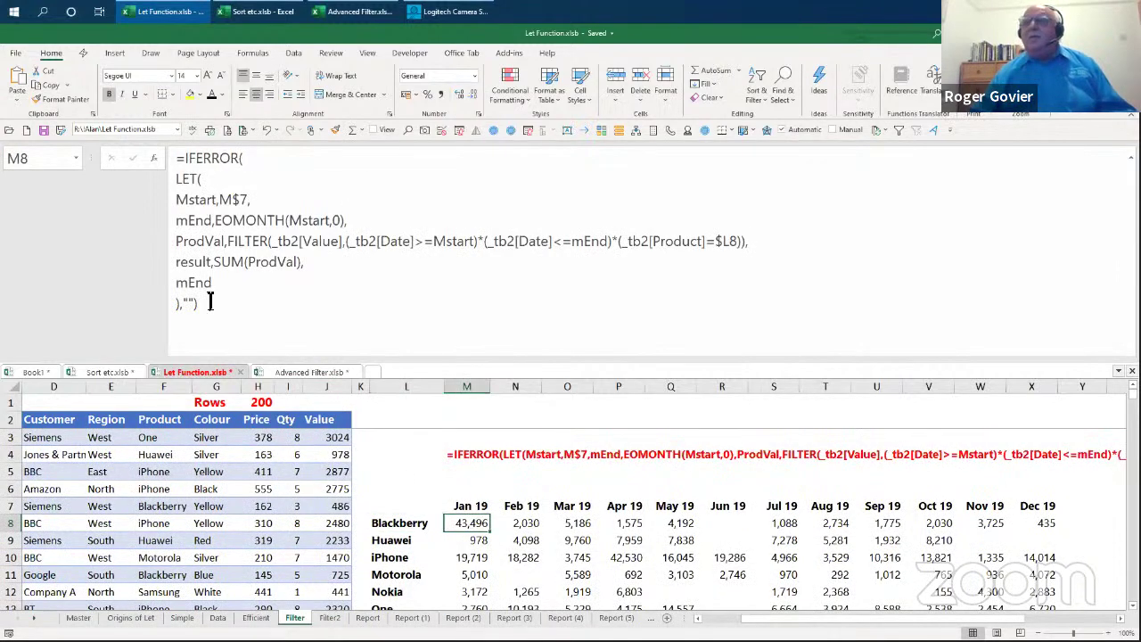
pyautogui.click(264, 312)
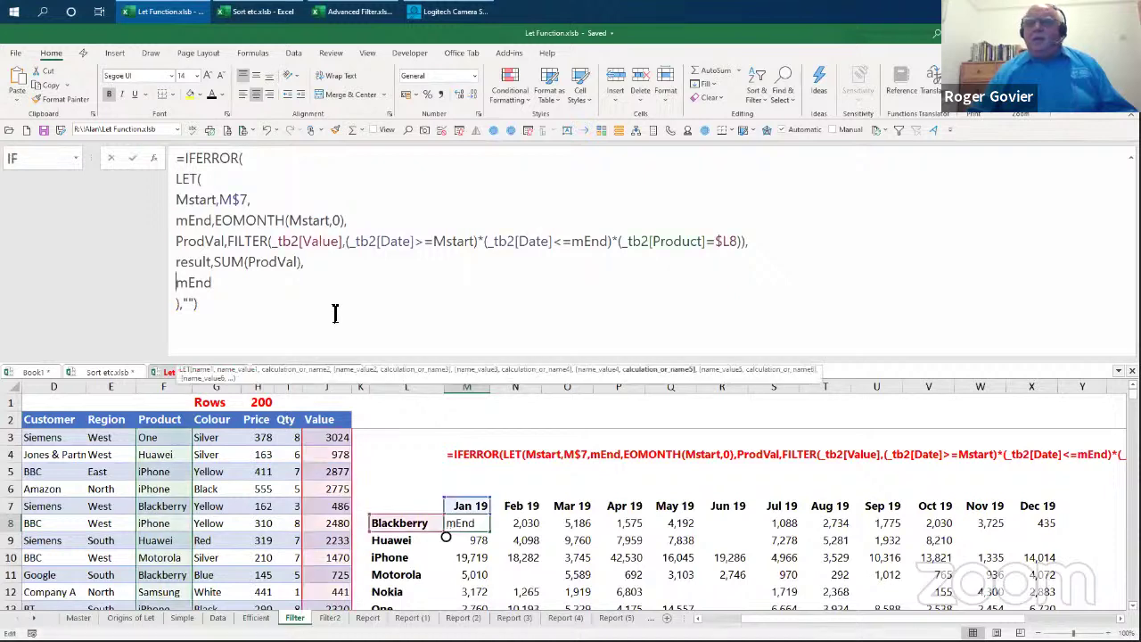
pyautogui.write('text')
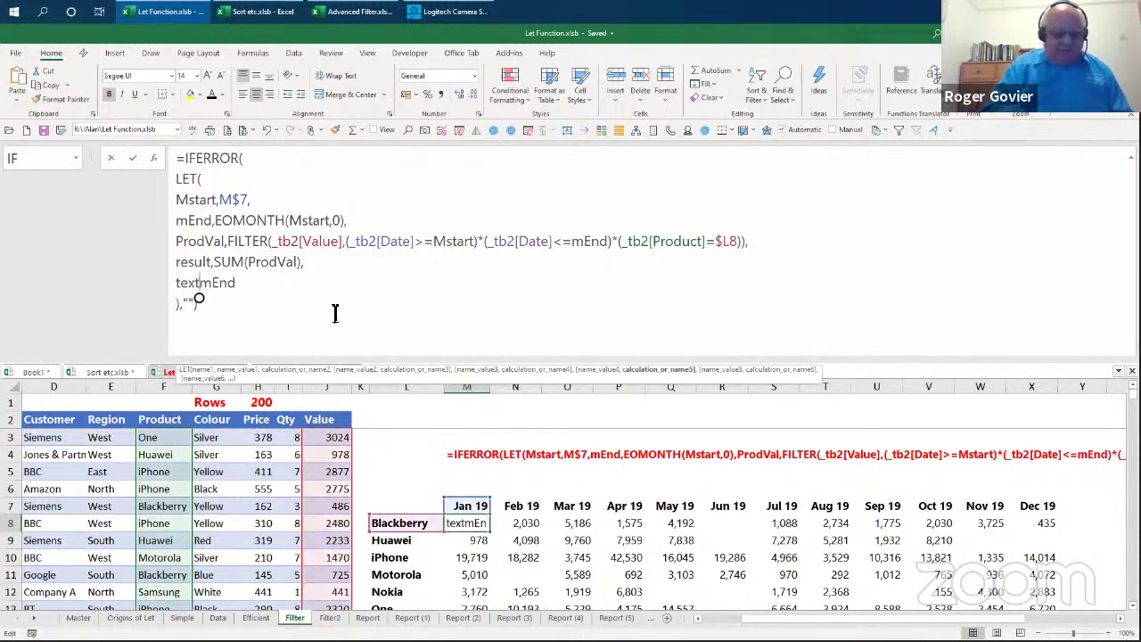
pyautogui.write('(mEnd')
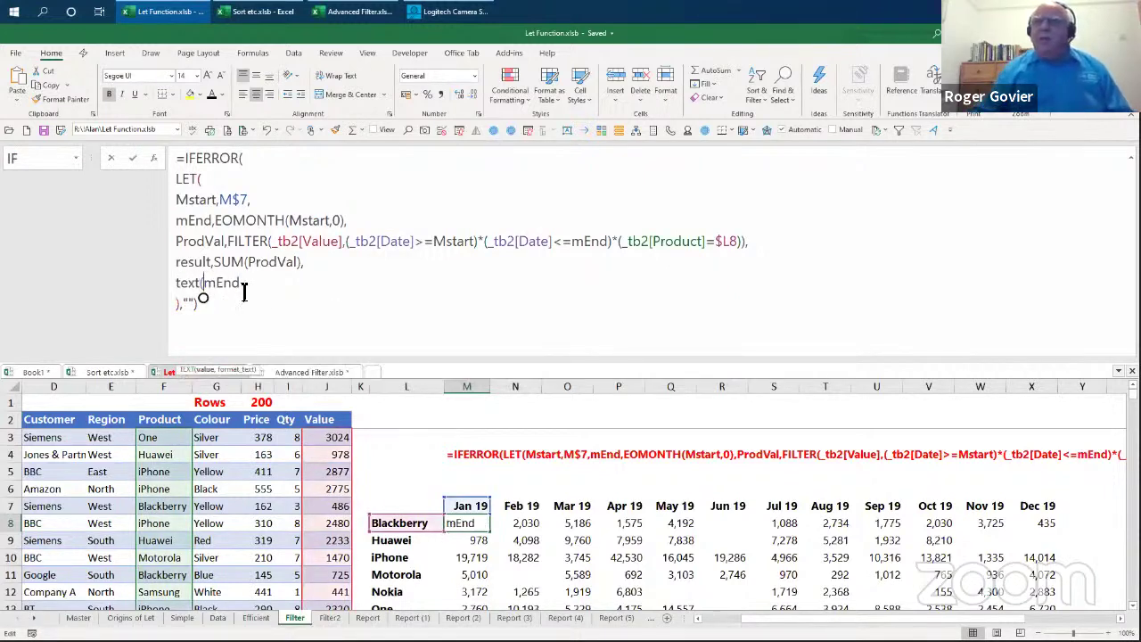
pyautogui.write(',')
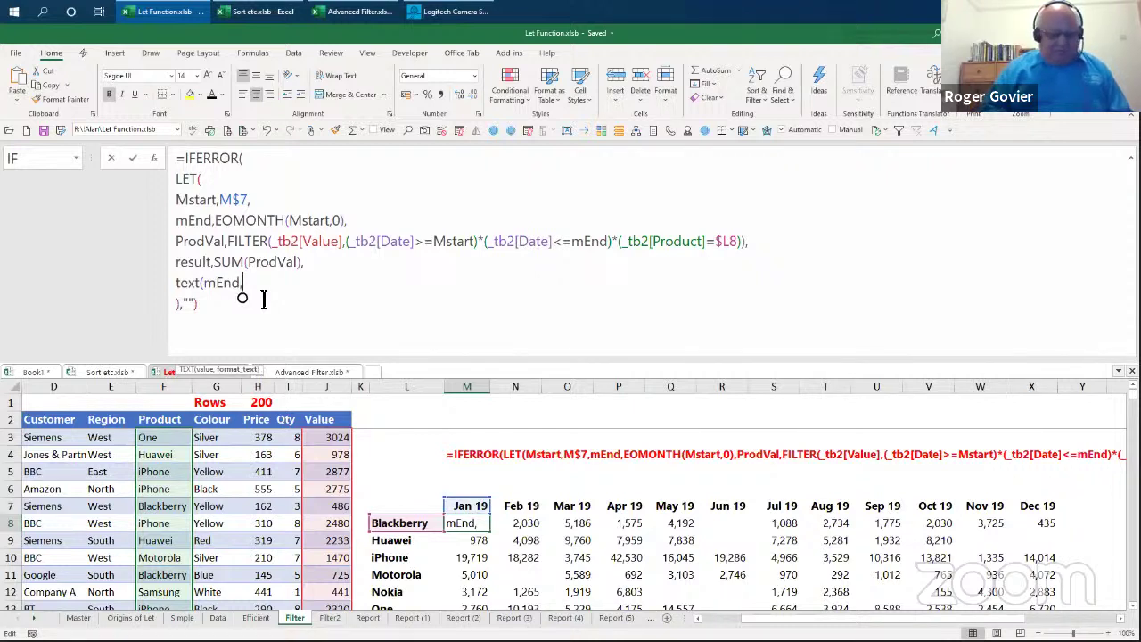
pyautogui.write('dd mm')
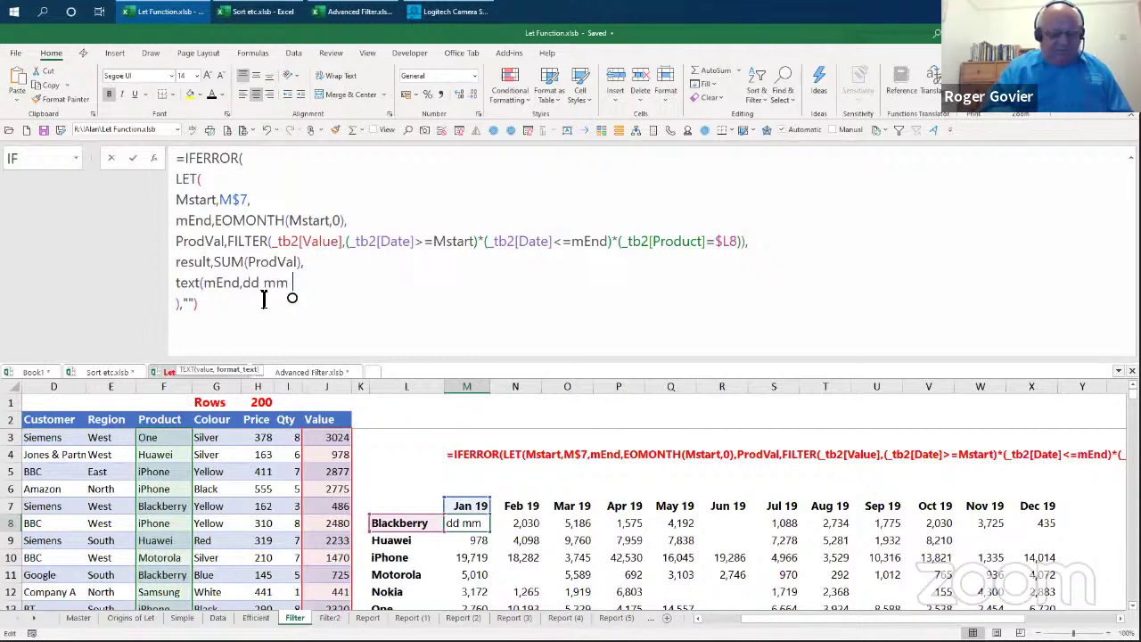
pyautogui.write(' yy')
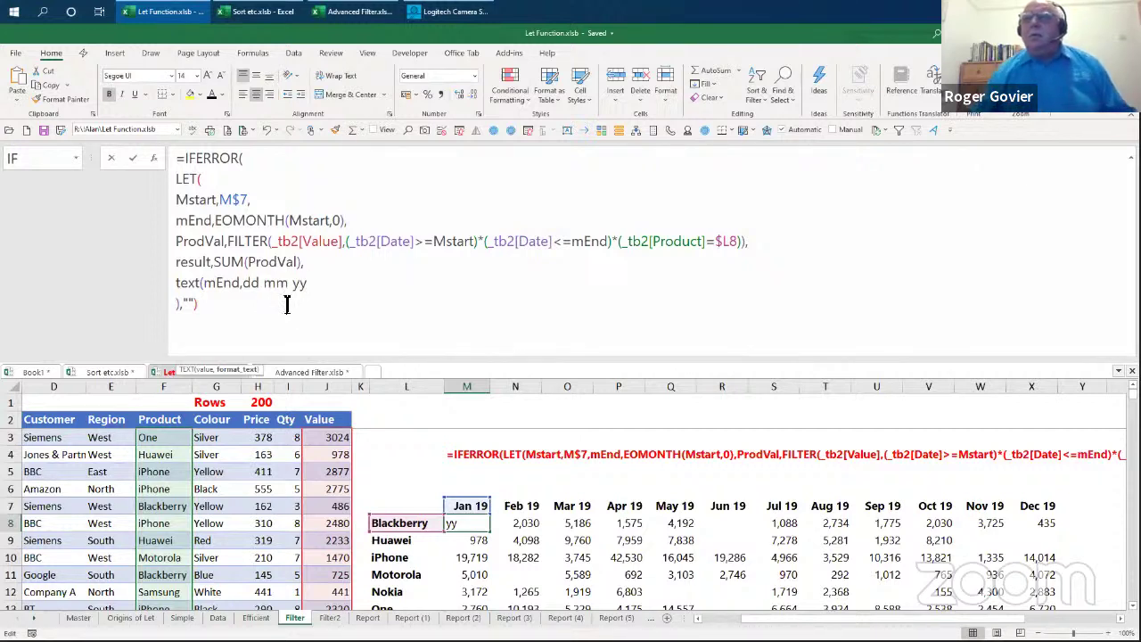
pyautogui.click(247, 286)
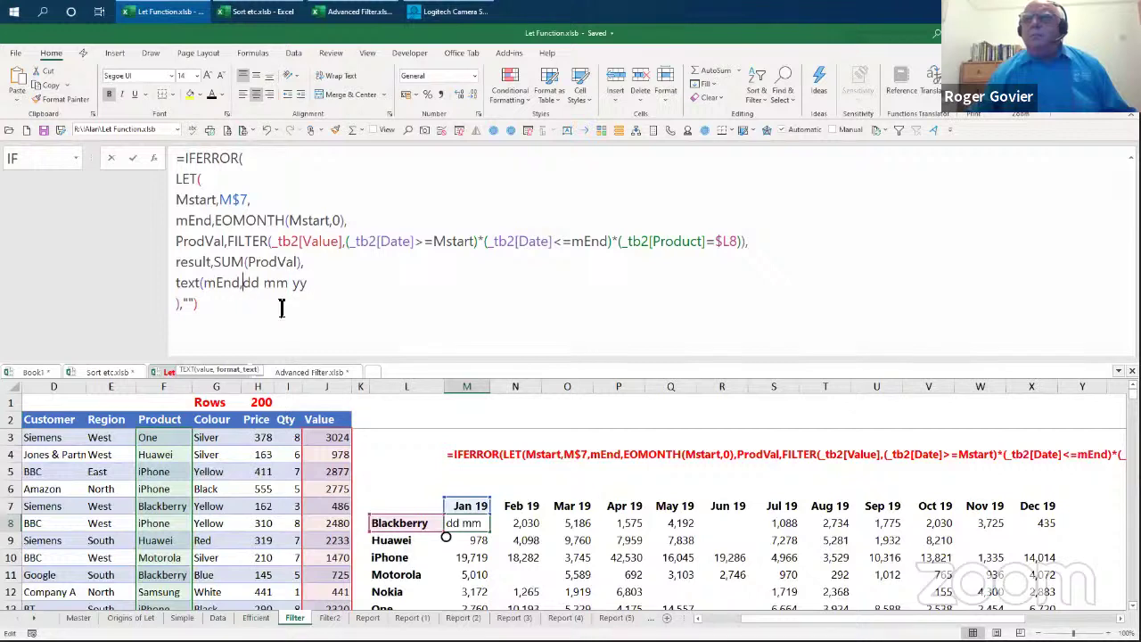
pyautogui.write('"')
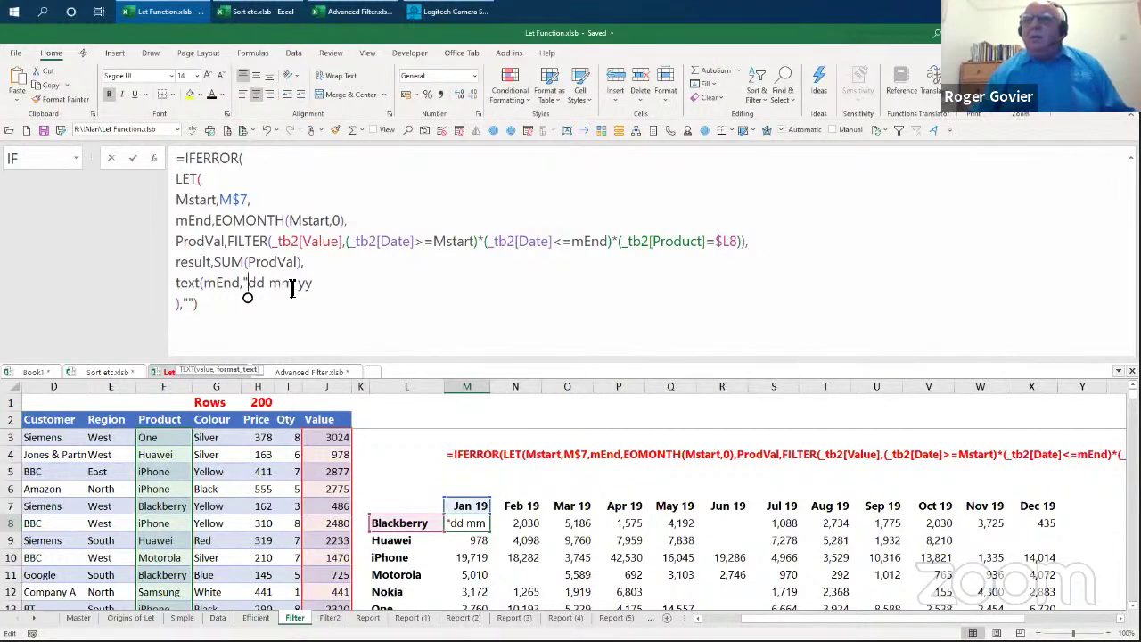
pyautogui.click(291, 287)
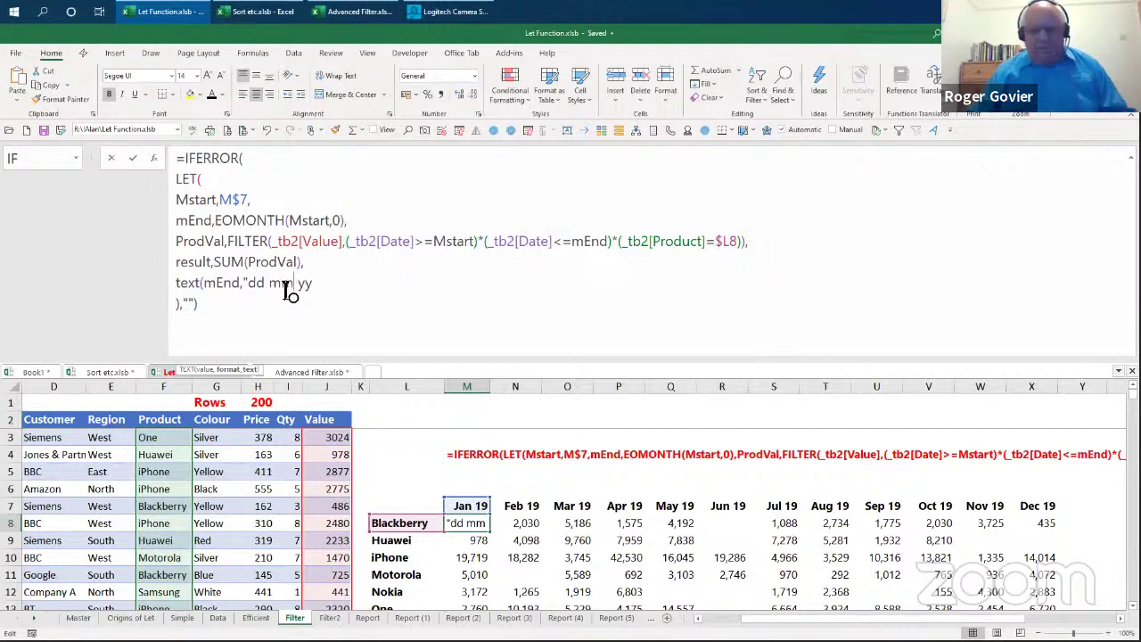
pyautogui.write('m')
pyautogui.click(327, 285)
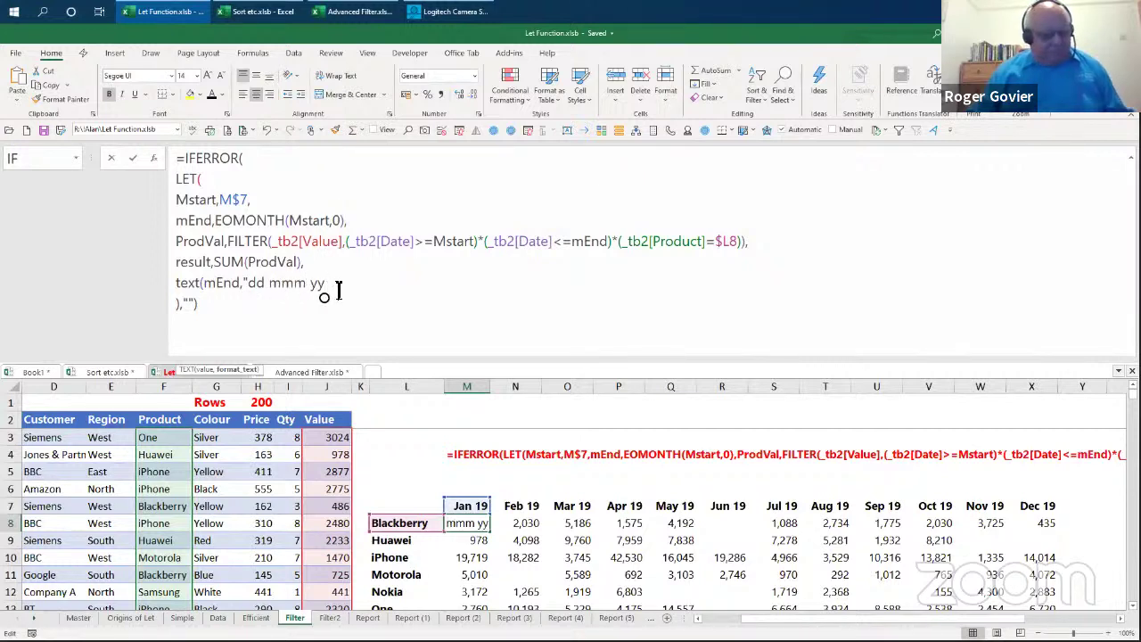
pyautogui.write('"')
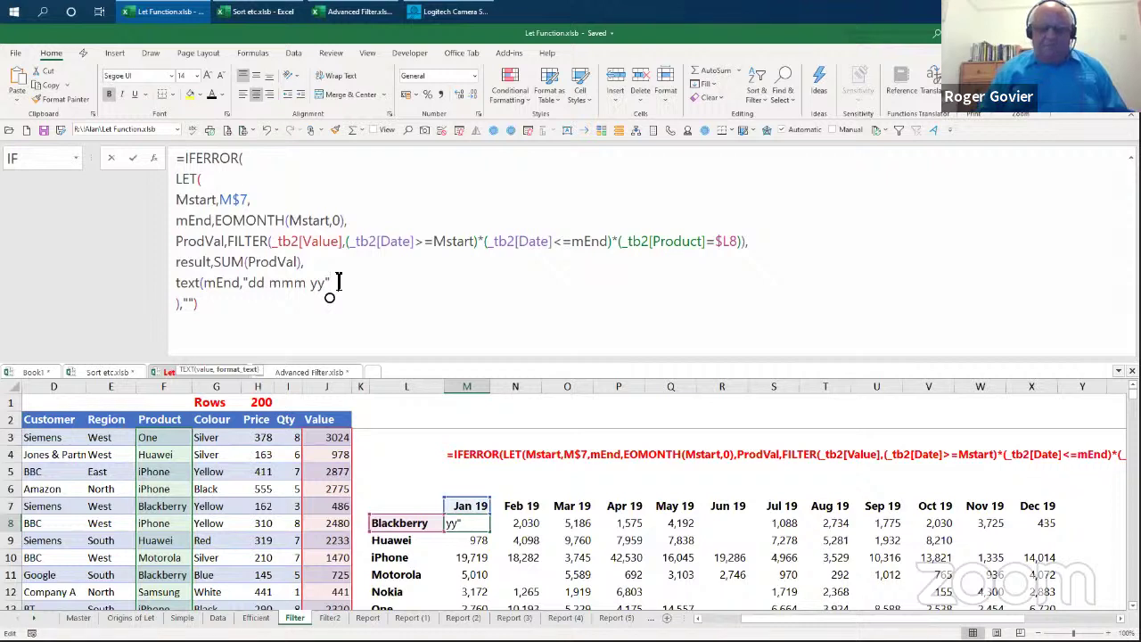
pyautogui.write(')')
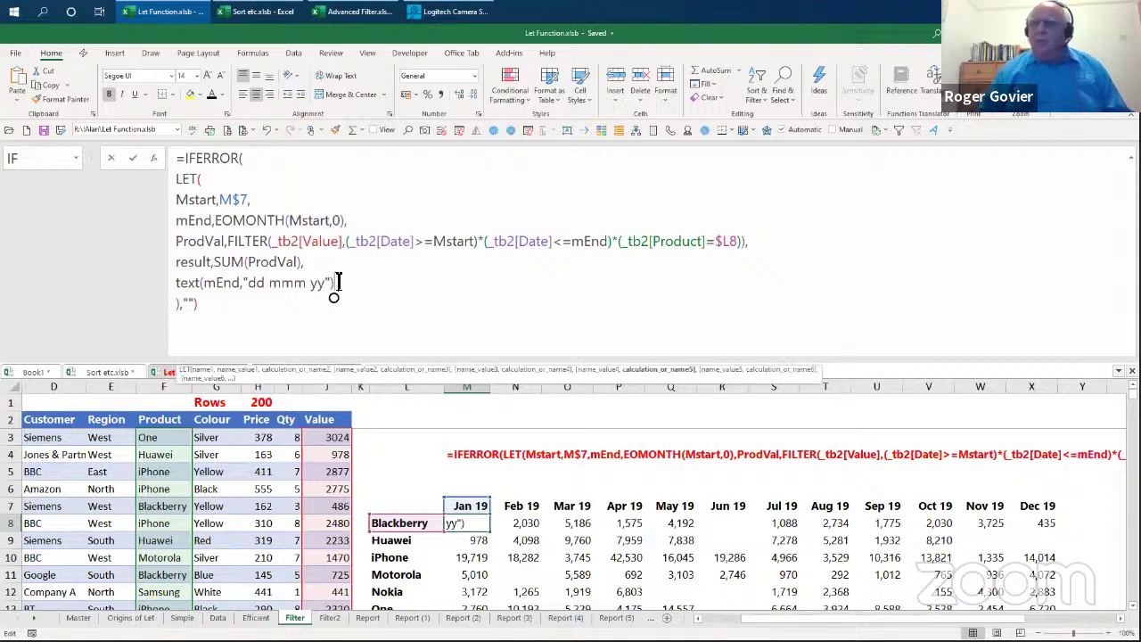
pyautogui.hotkey('shift', 'Tab')
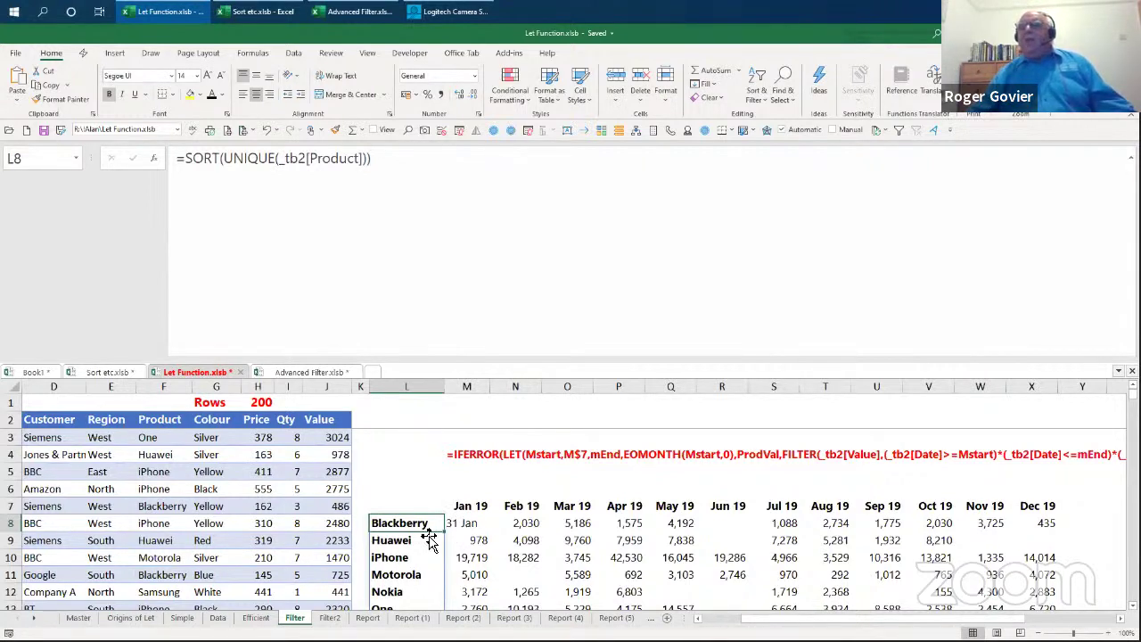
# Step: Replace M8's TEXT(mEnd,"dd mmm yy") line with result so it shows 2,888
pyautogui.click(481, 522)
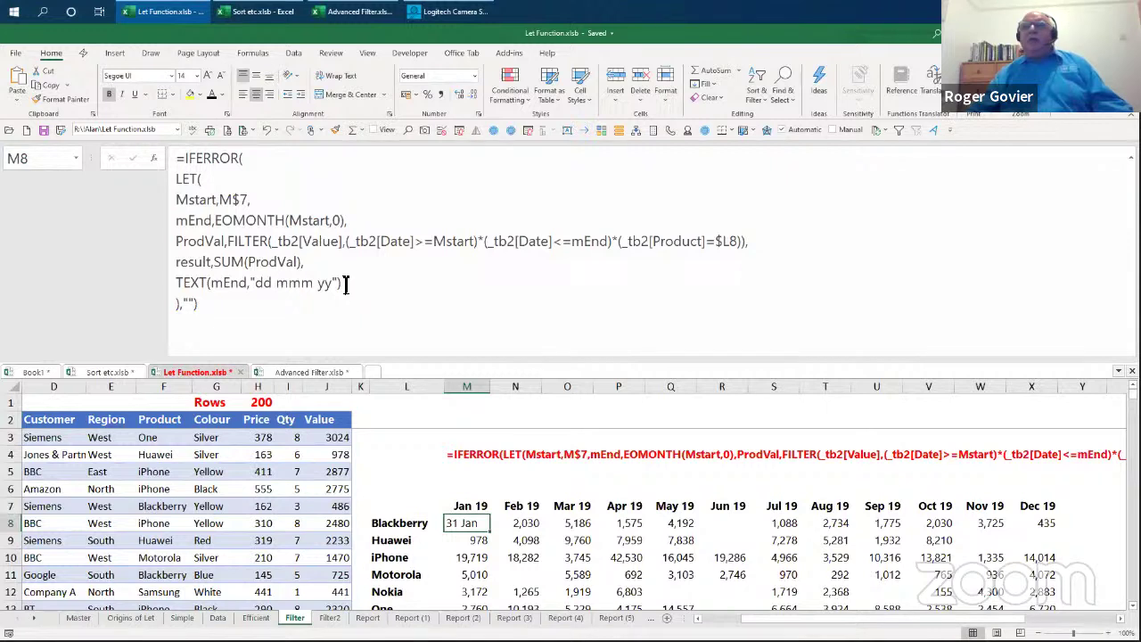
pyautogui.moveTo(346, 283); pyautogui.dragTo(181, 283)
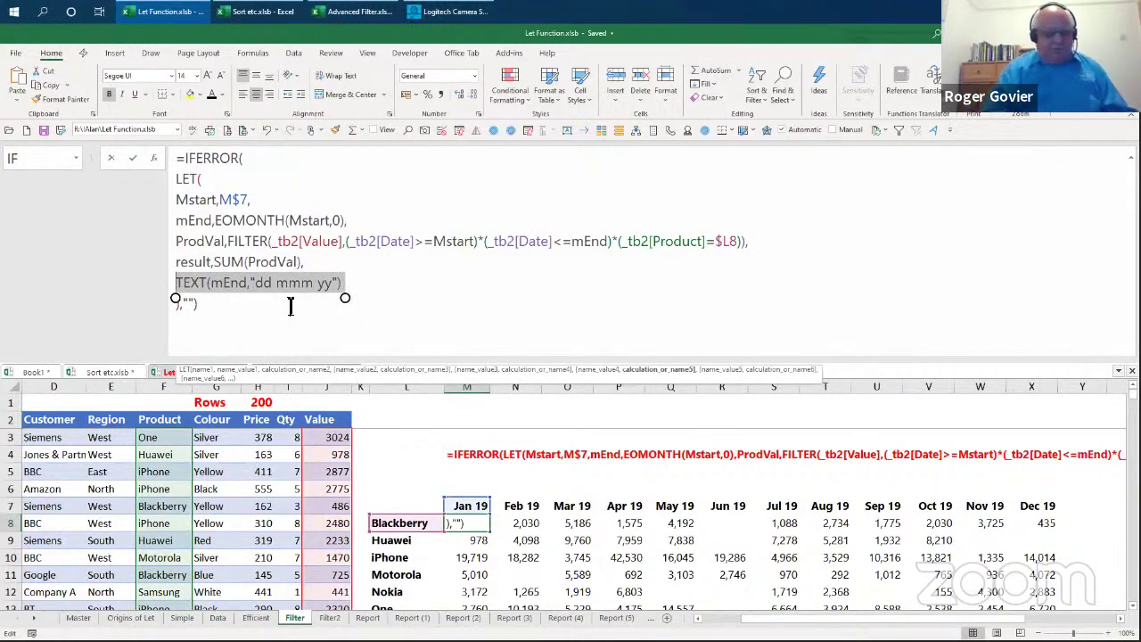
pyautogui.write('result')
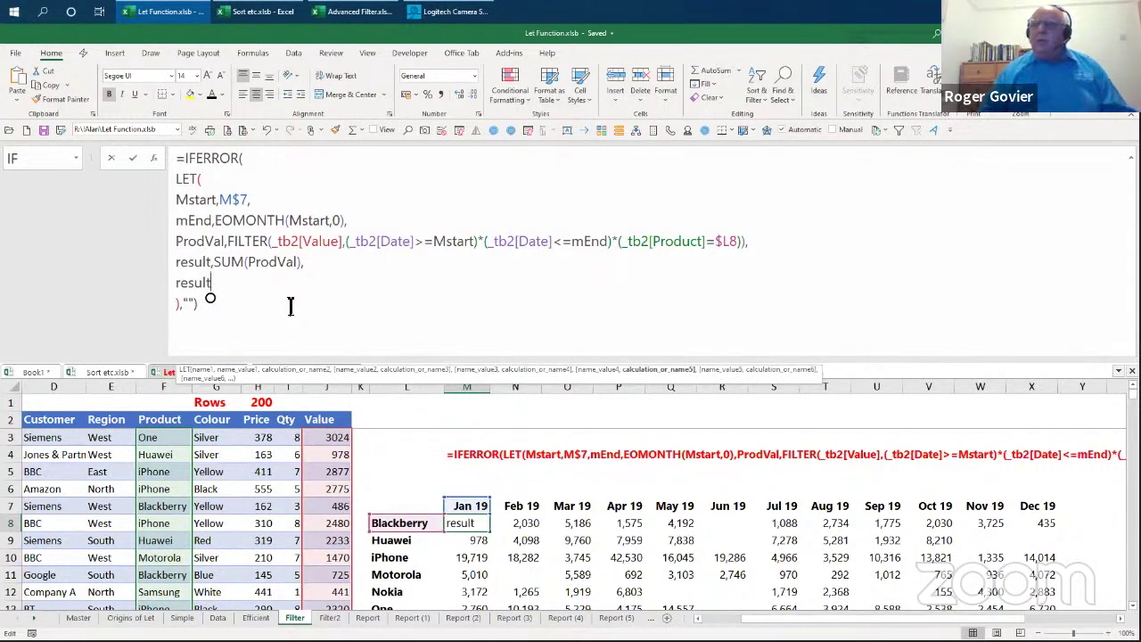
pyautogui.hotkey('shift', 'Tab')
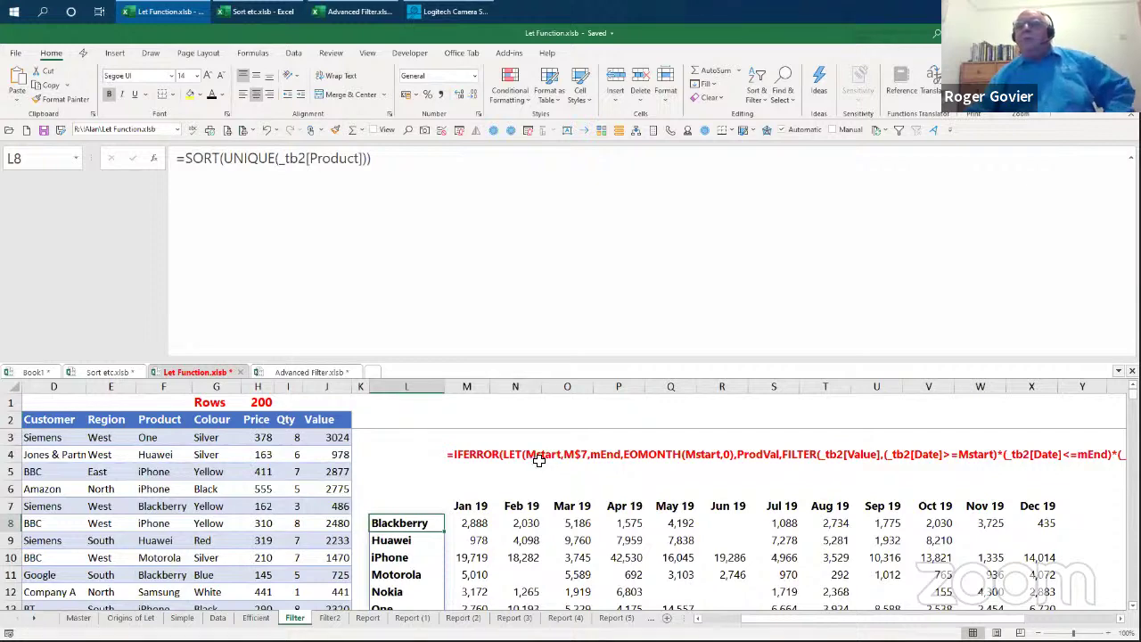
# Step: Review M8's IFERROR LET formula, then switch to the Filter2 sheet
pyautogui.scroll(-7, 540, 458)
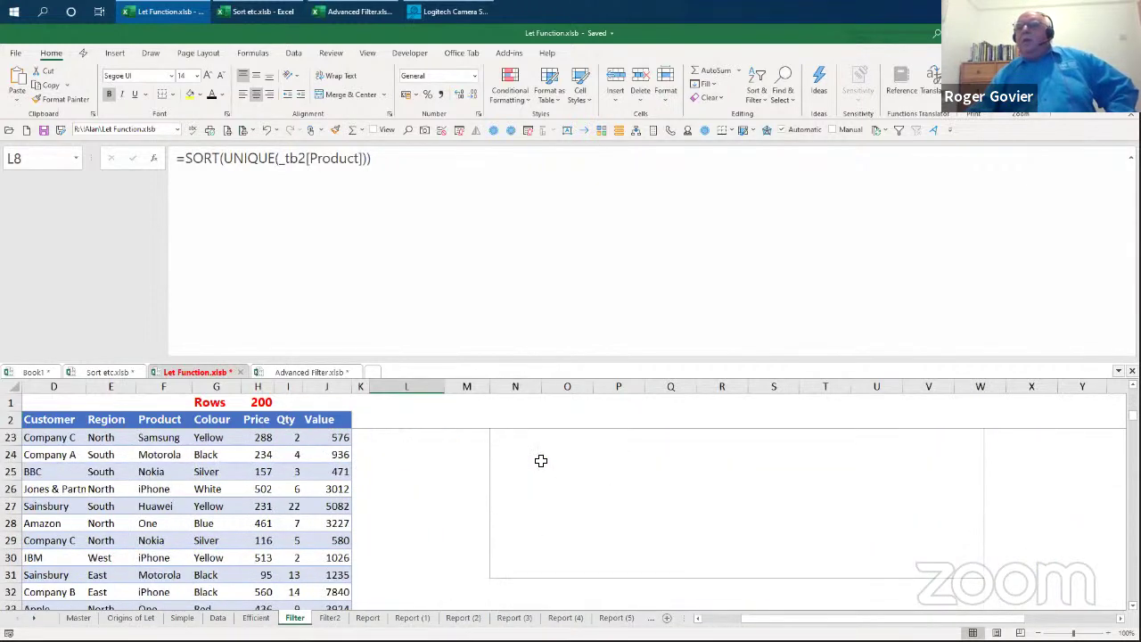
pyautogui.scroll(3, 540, 460)
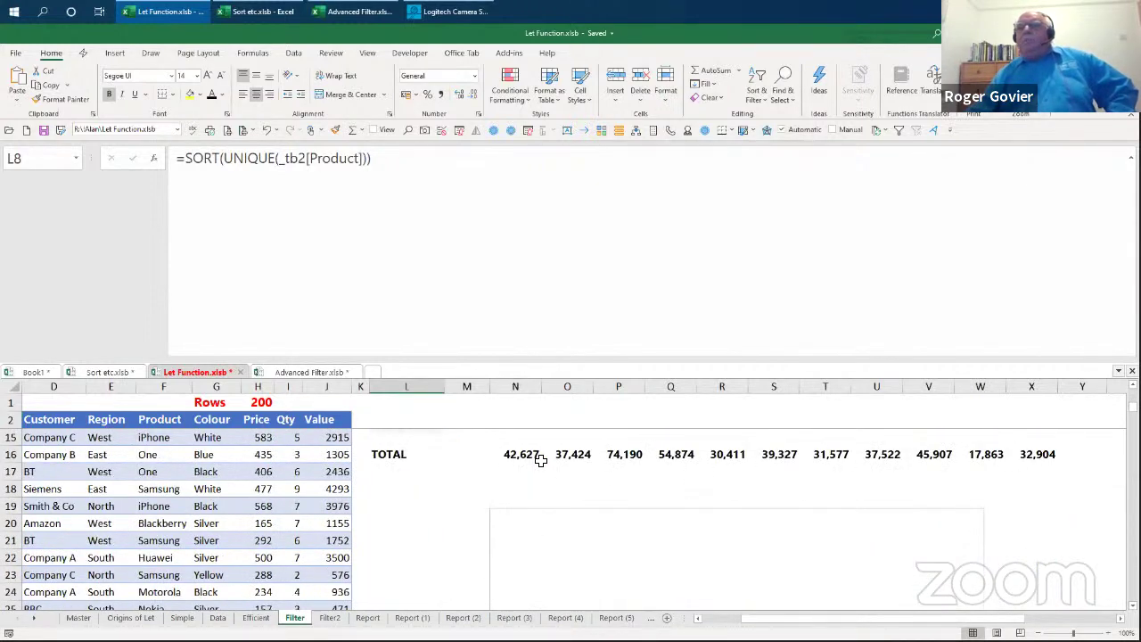
pyautogui.scroll(4, 540, 458)
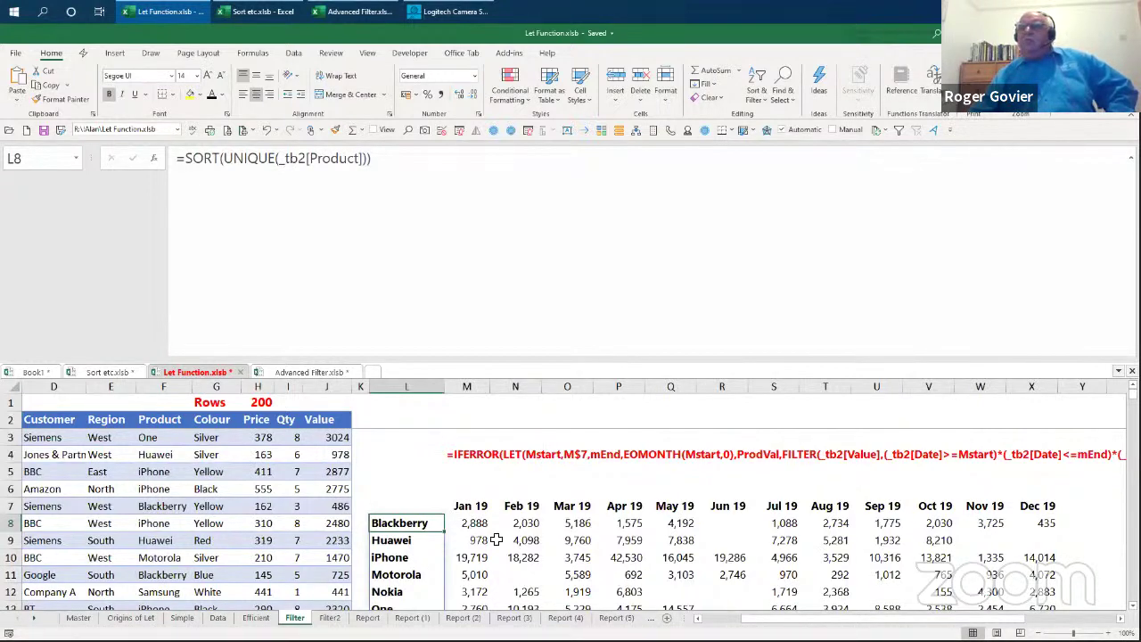
pyautogui.click(474, 525)
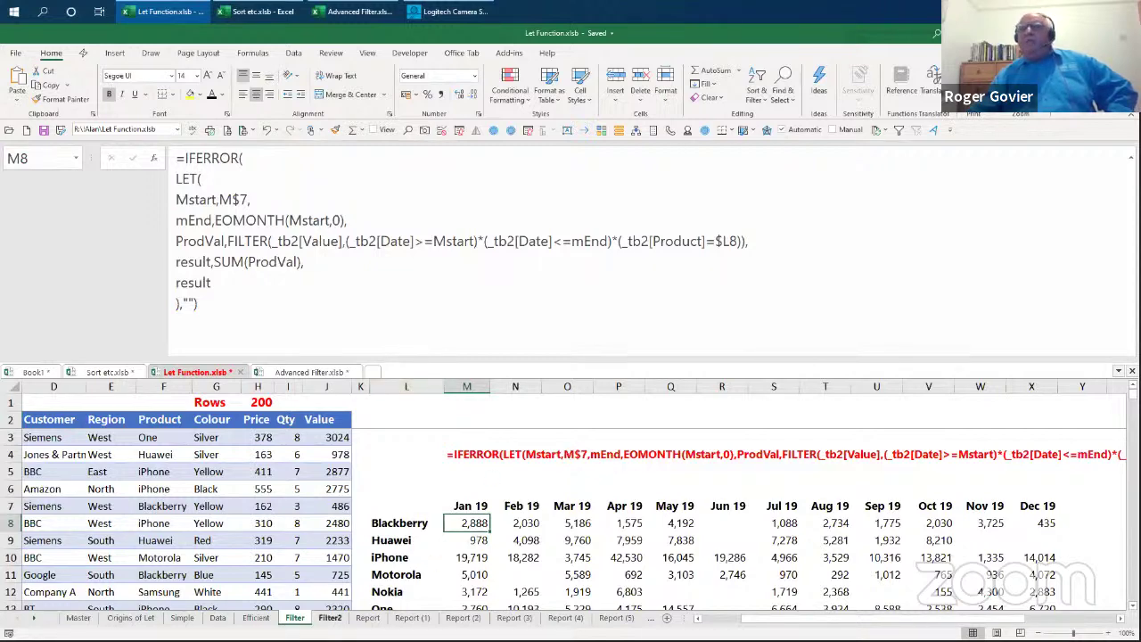
pyautogui.click(330, 617)
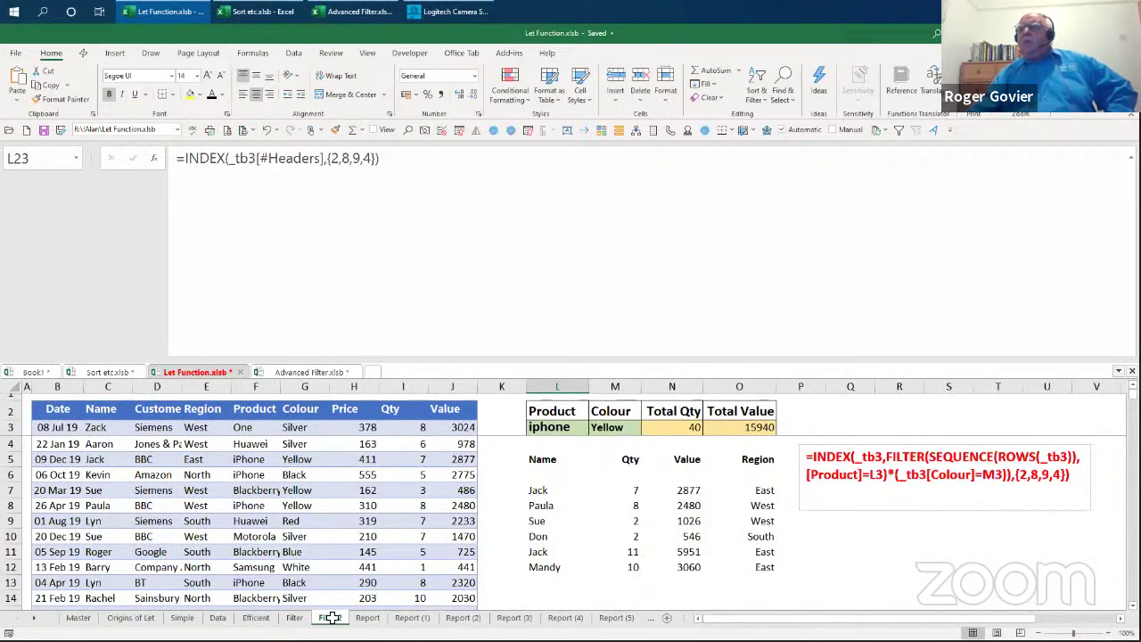
pyautogui.click(470, 311)
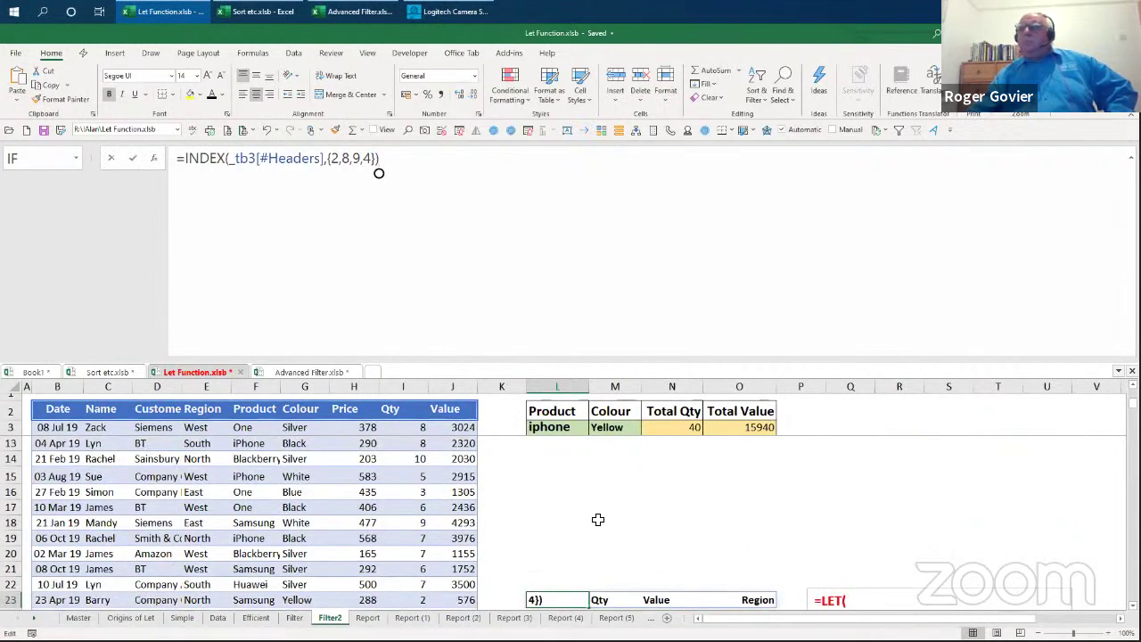
pyautogui.click(598, 519)
pyautogui.scroll(3, 682, 463)
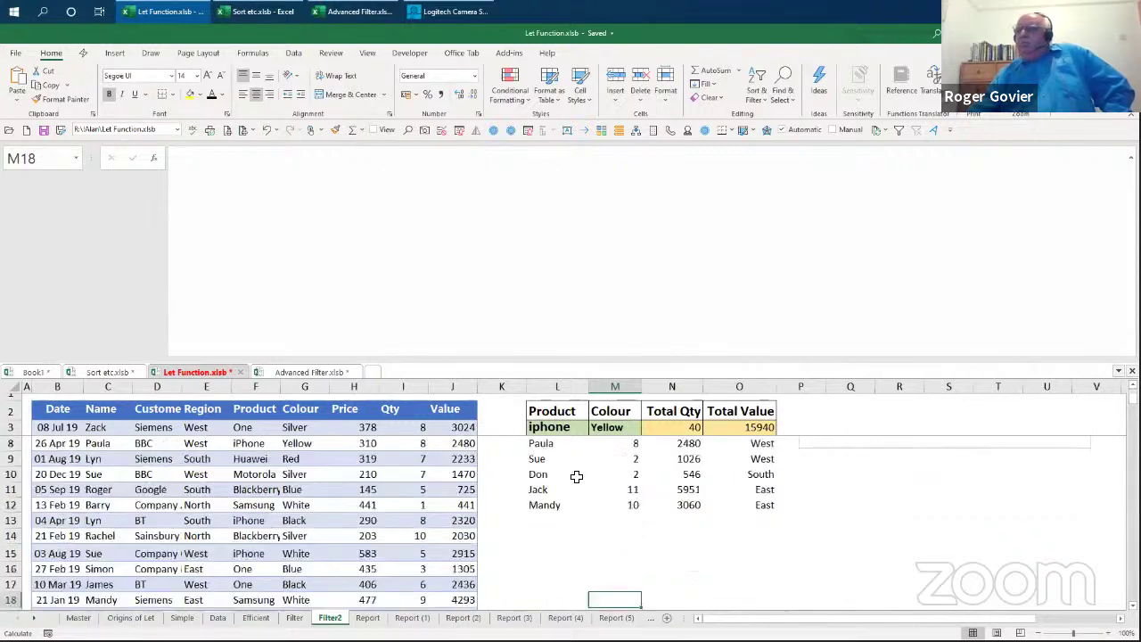
pyautogui.scroll(-5, 575, 476)
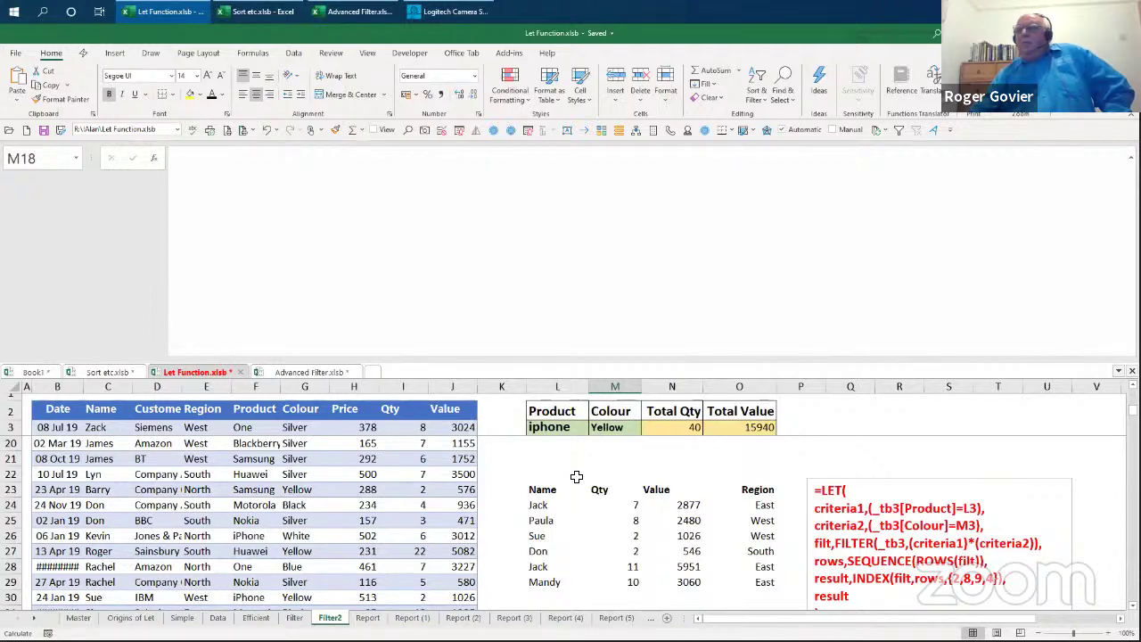
pyautogui.scroll(5, 576, 477)
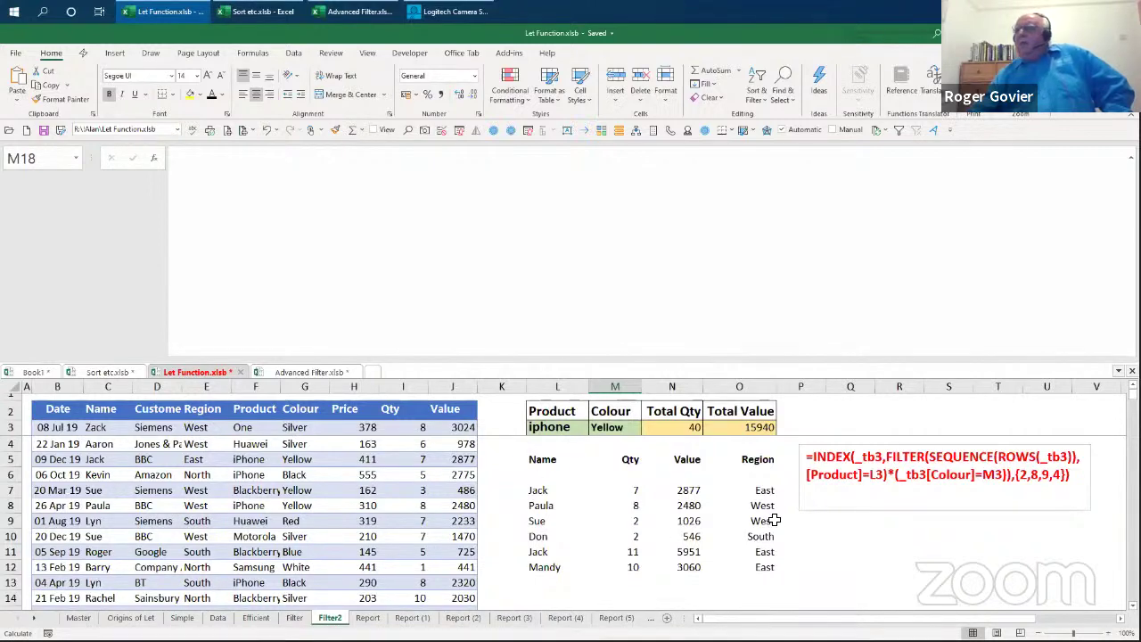
pyautogui.scroll(-5, 737, 496)
pyautogui.scroll(-1, 736, 496)
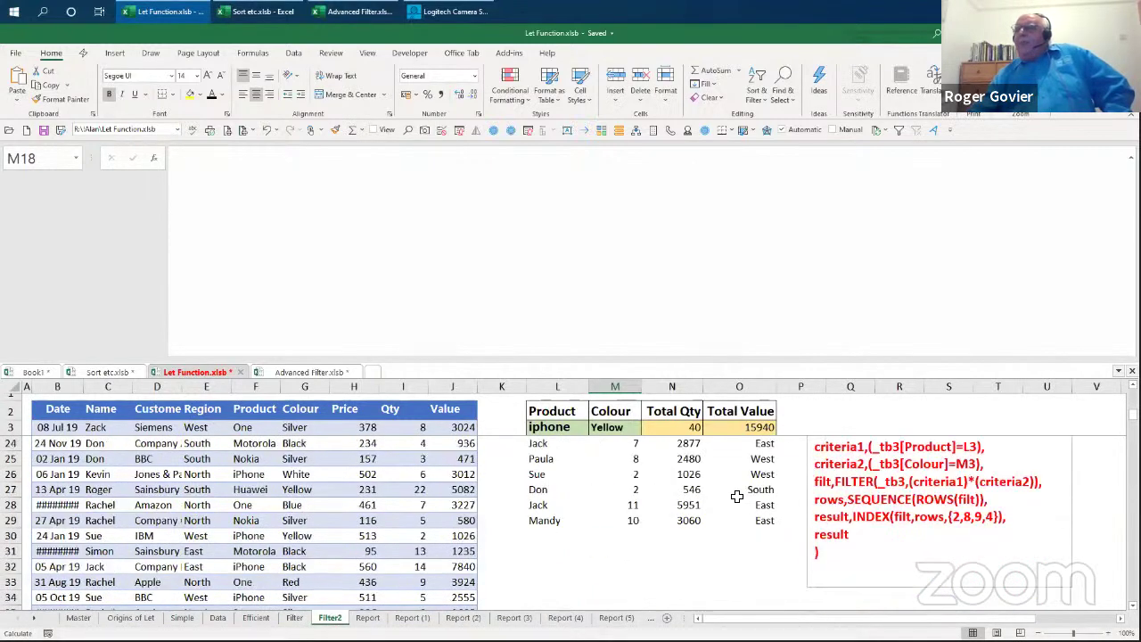
pyautogui.scroll(1, 736, 497)
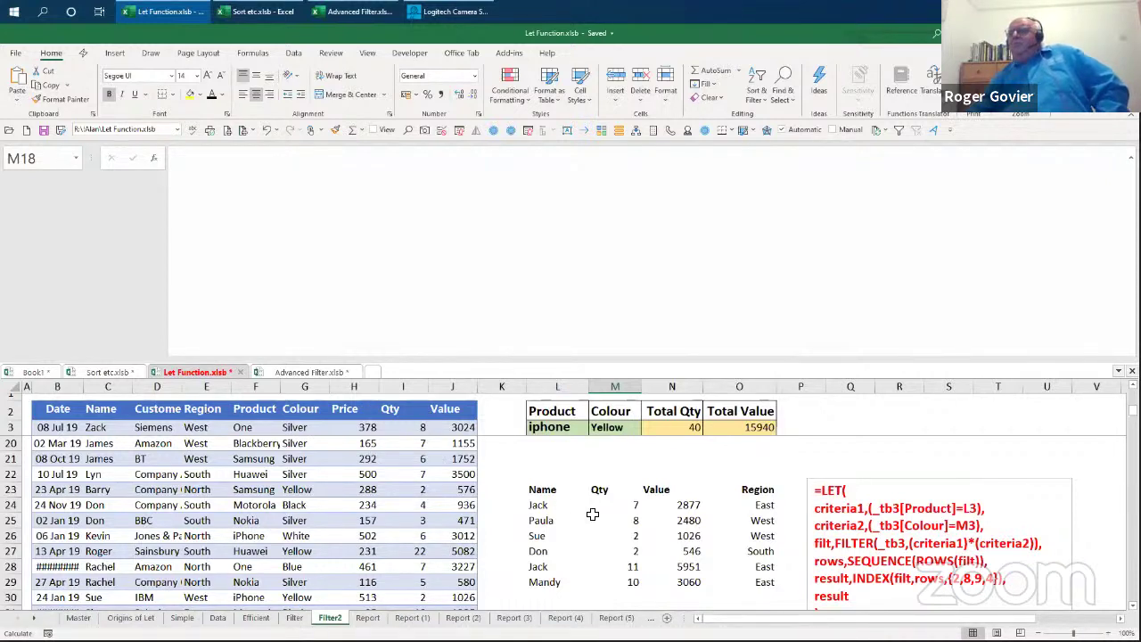
pyautogui.click(542, 489)
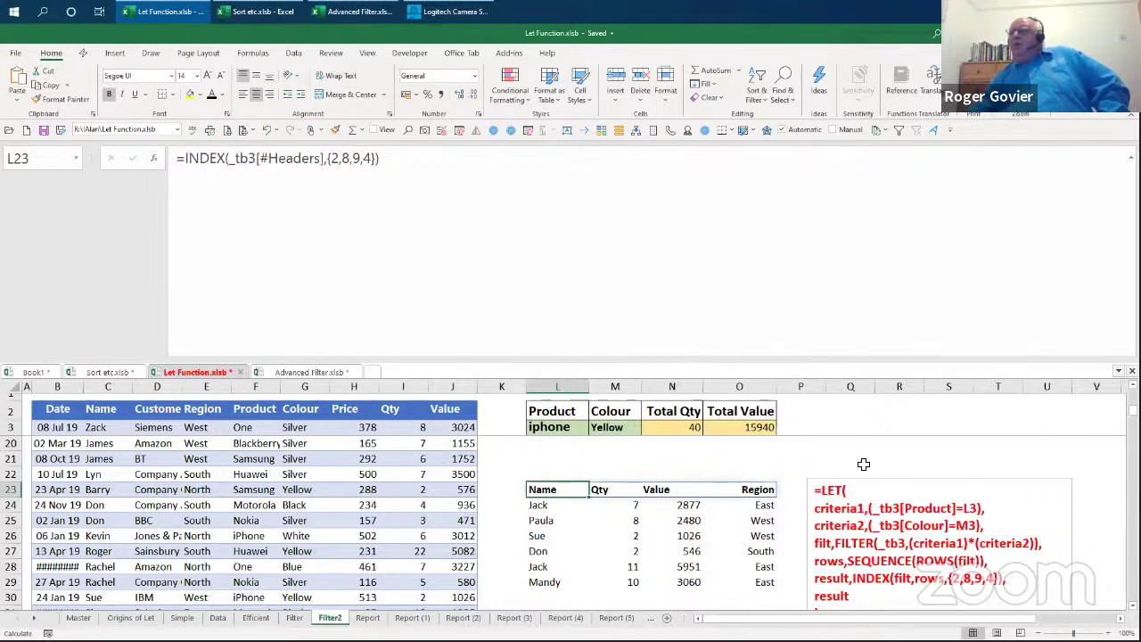
pyautogui.scroll(5, 851, 471)
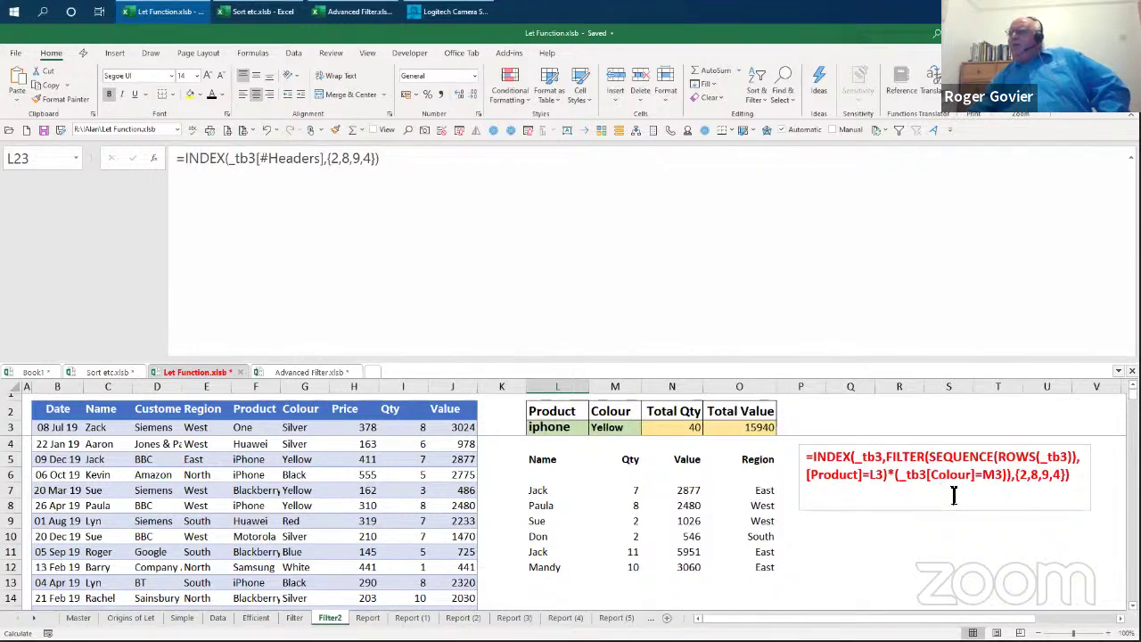
pyautogui.scroll(-5, 967, 497)
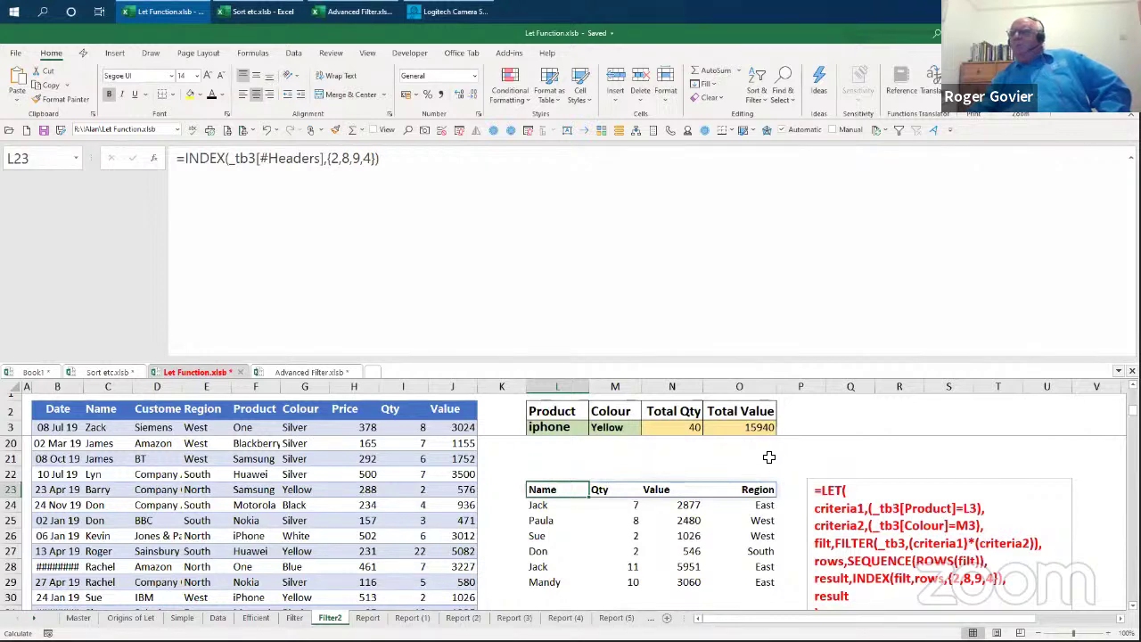
pyautogui.scroll(-1, 768, 458)
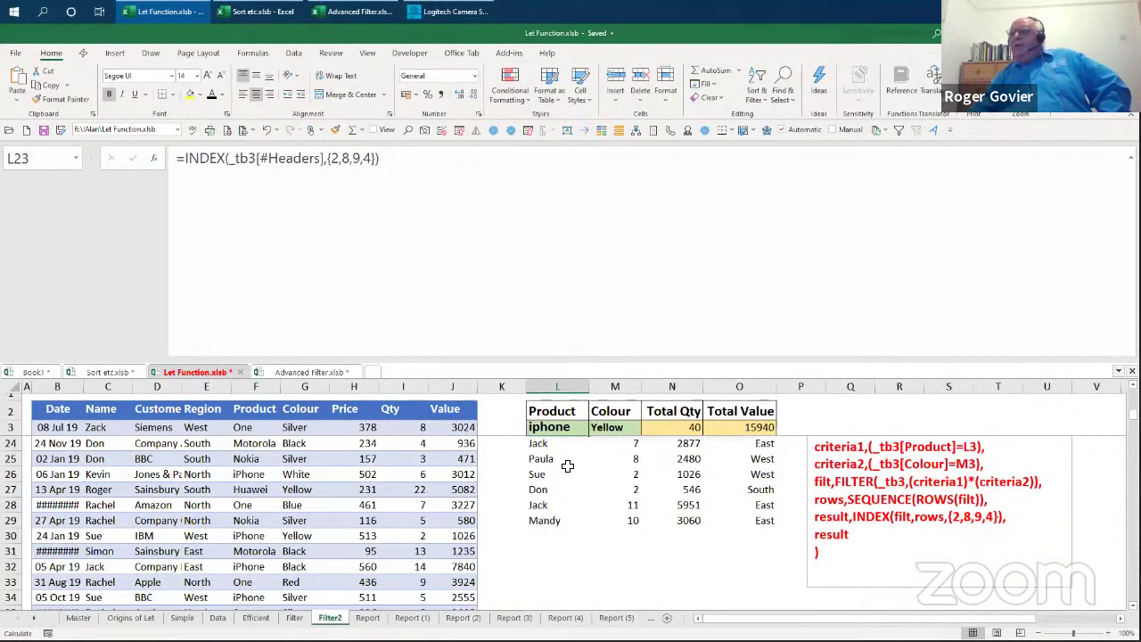
pyautogui.scroll(1, 584, 449)
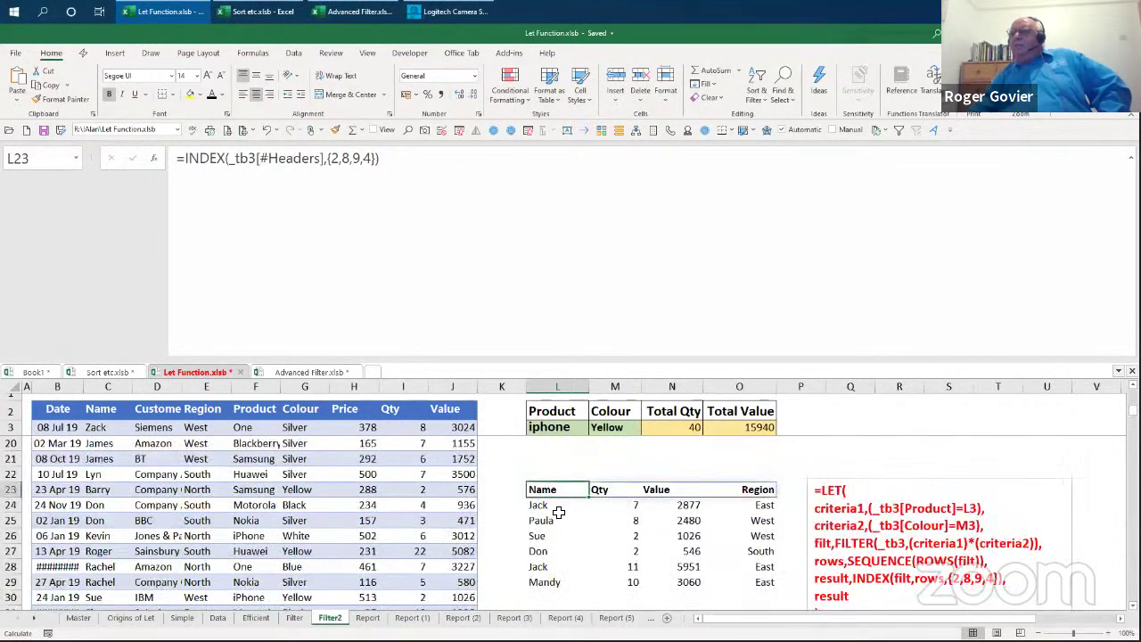
# Step: Set L24's LET formula to return criteria1, showing a TRUE/FALSE product-match spill
pyautogui.click(614, 506)
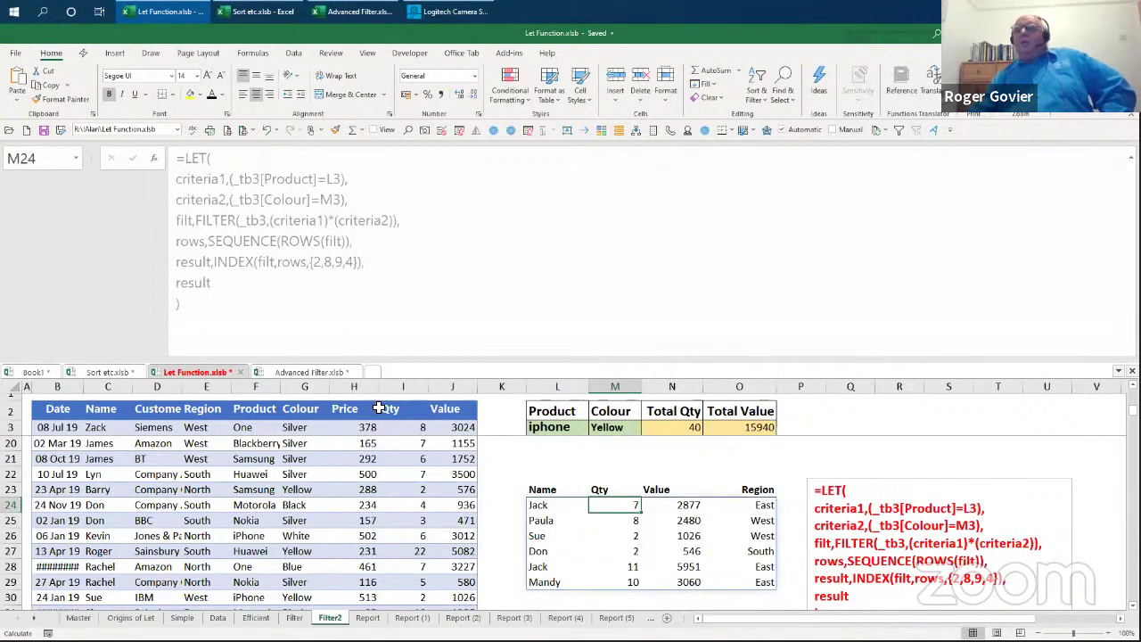
pyautogui.click(553, 504)
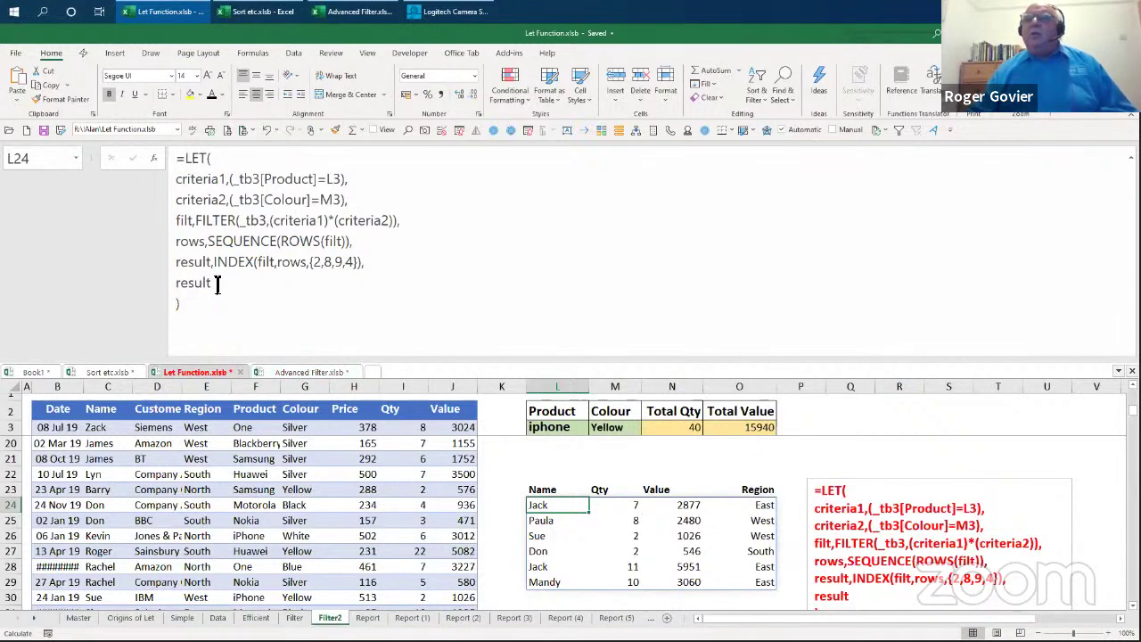
pyautogui.moveTo(217, 284); pyautogui.dragTo(181, 283)
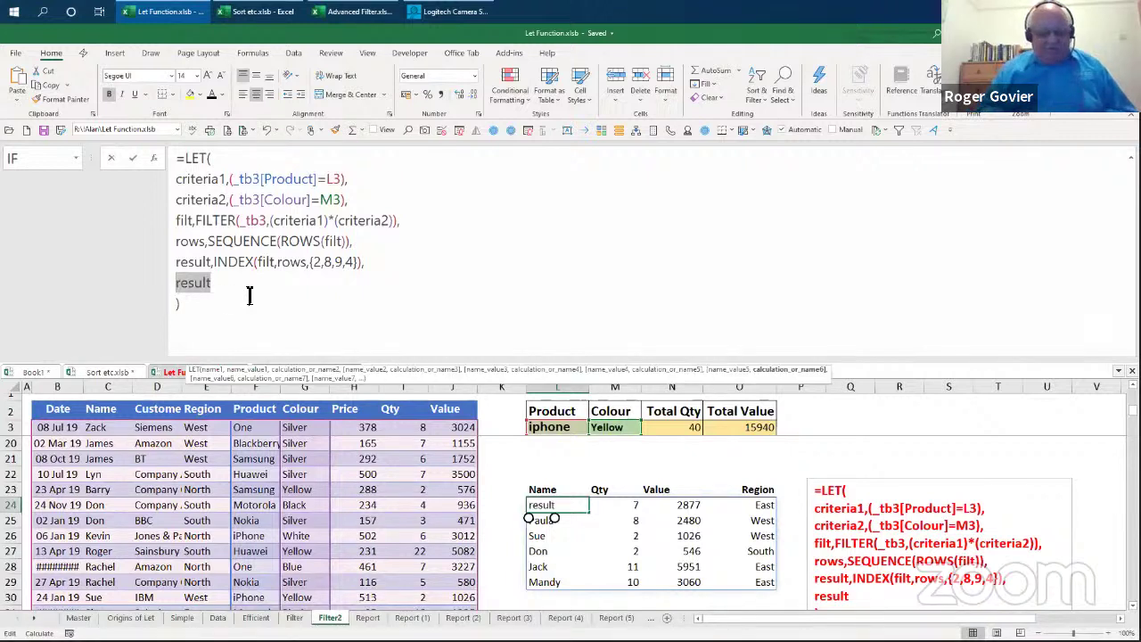
pyautogui.write('crit')
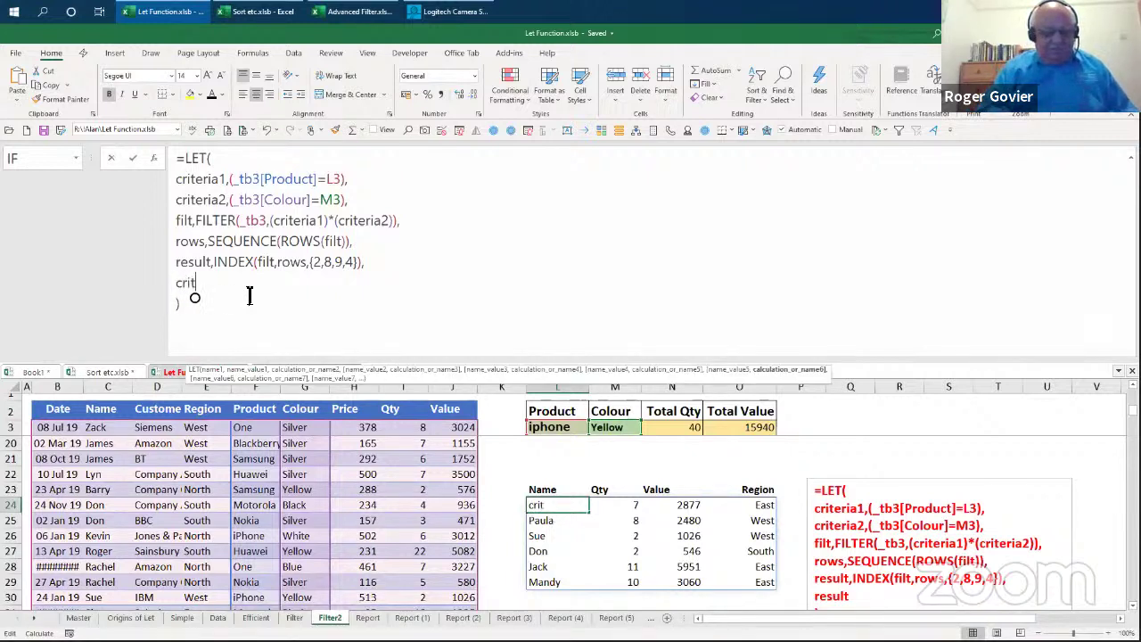
pyautogui.write('eri')
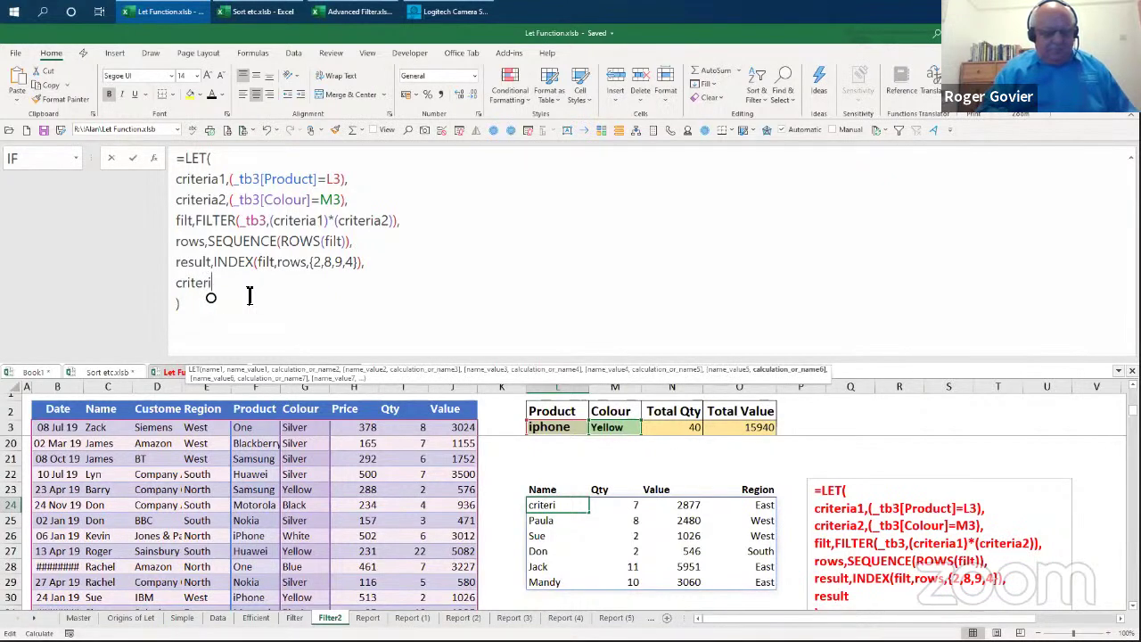
pyautogui.write('a1')
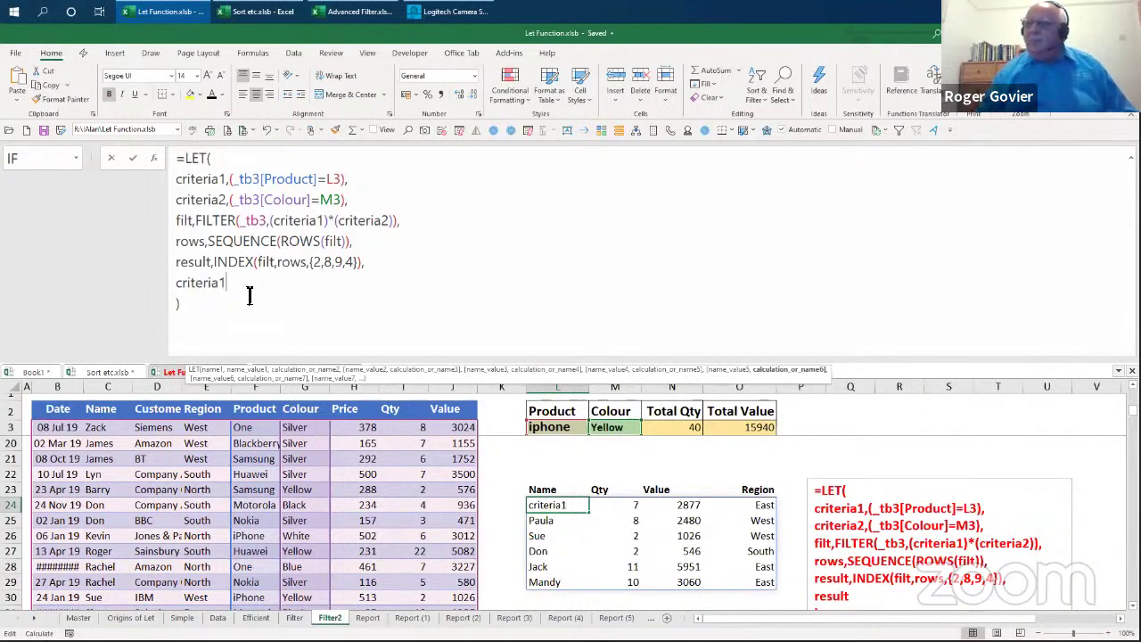
pyautogui.press('Return')
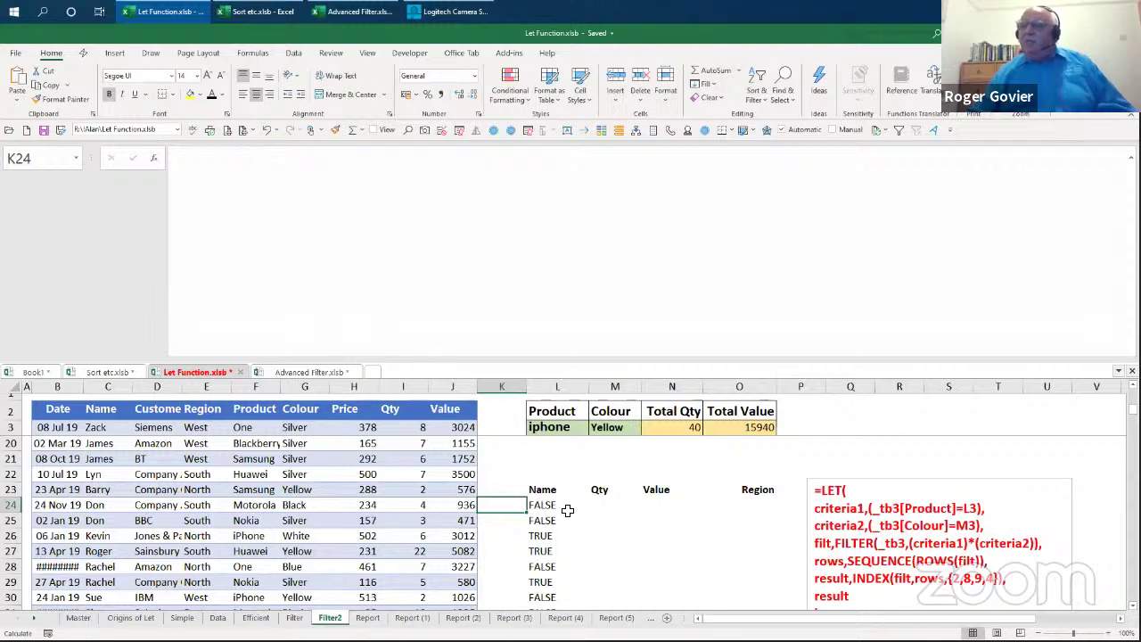
pyautogui.scroll(-4, 568, 509)
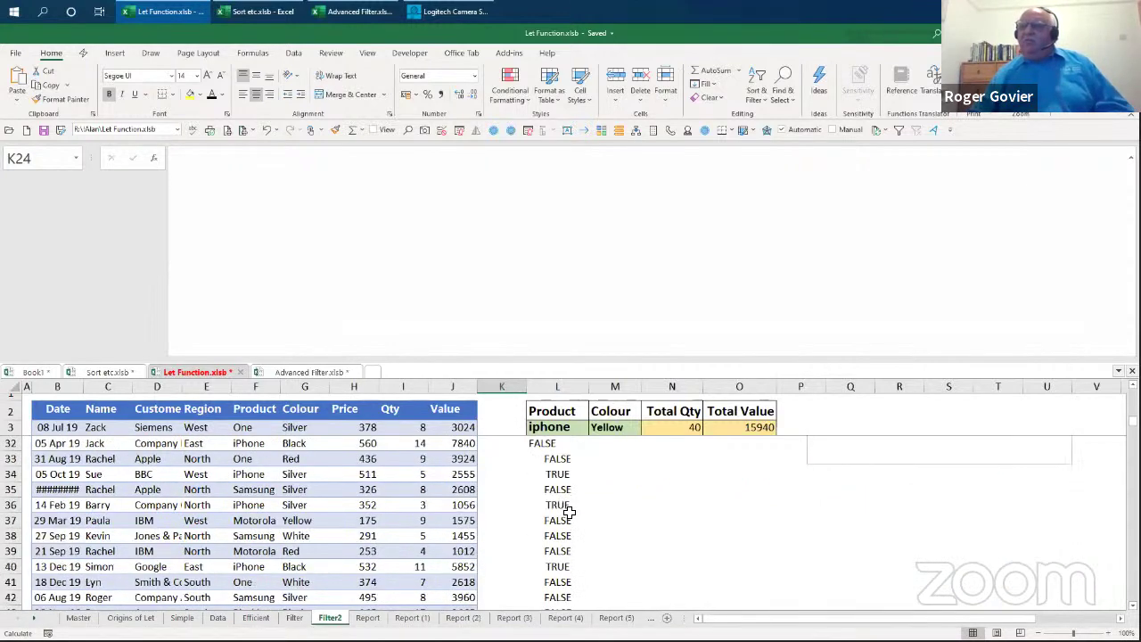
pyautogui.scroll(-5, 568, 513)
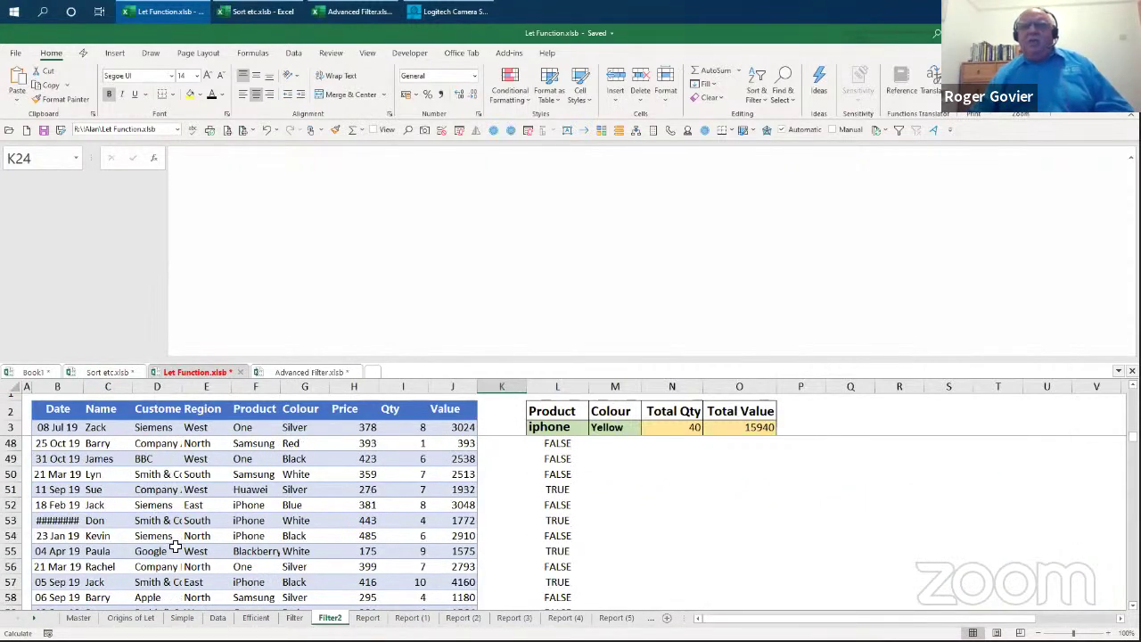
pyautogui.scroll(8, 623, 545)
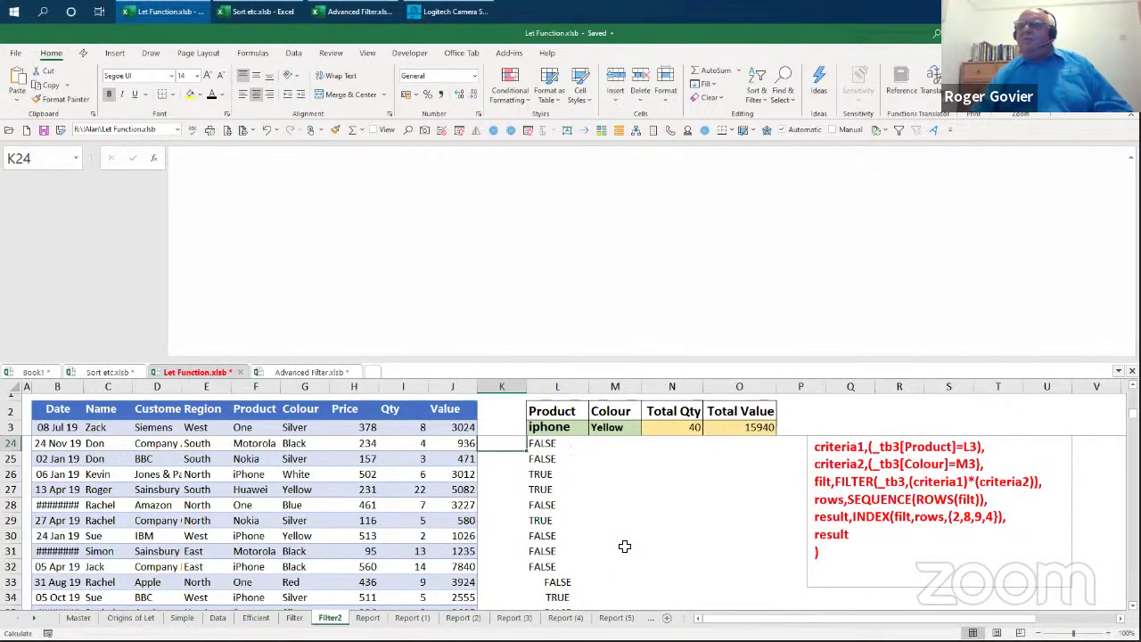
pyautogui.scroll(5, 624, 546)
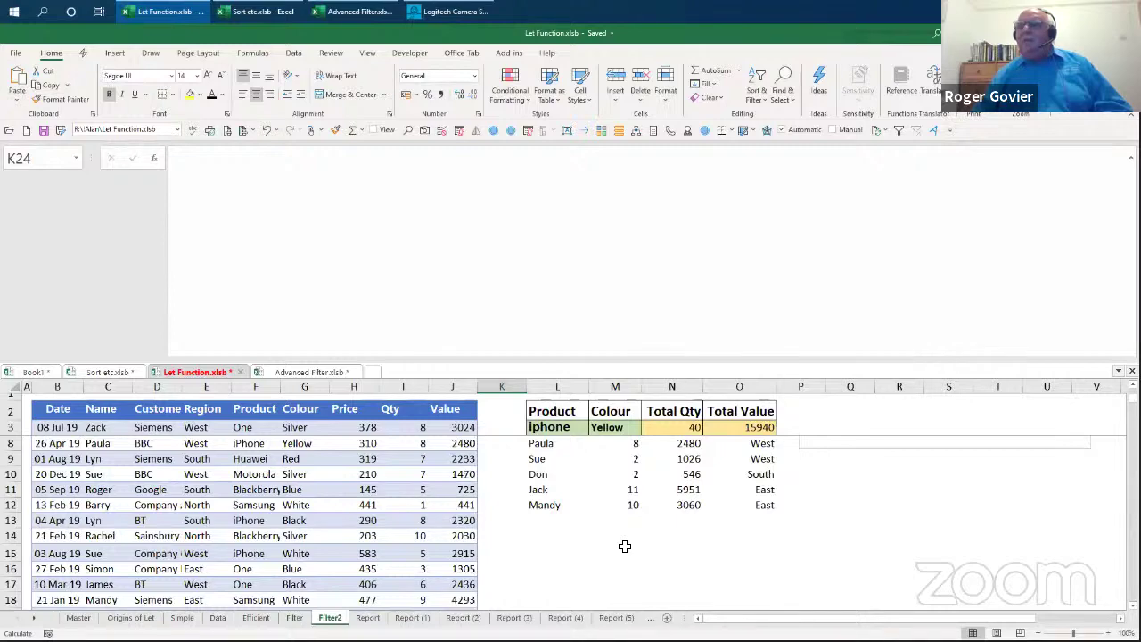
pyautogui.scroll(-1, 596, 533)
pyautogui.scroll(3, 595, 533)
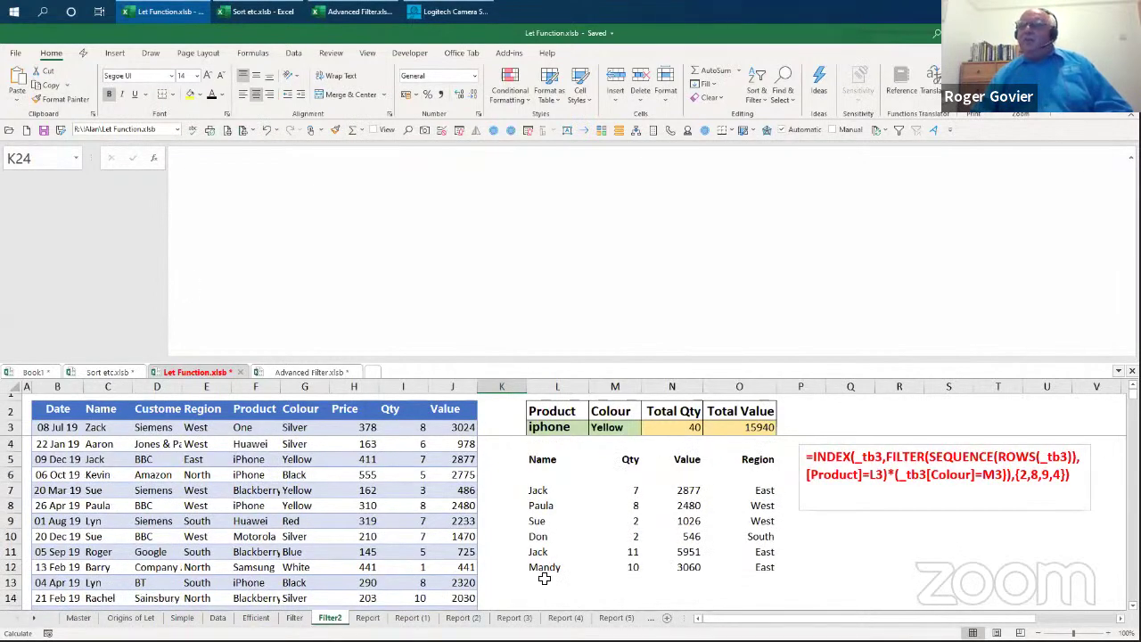
pyautogui.scroll(-3, 544, 579)
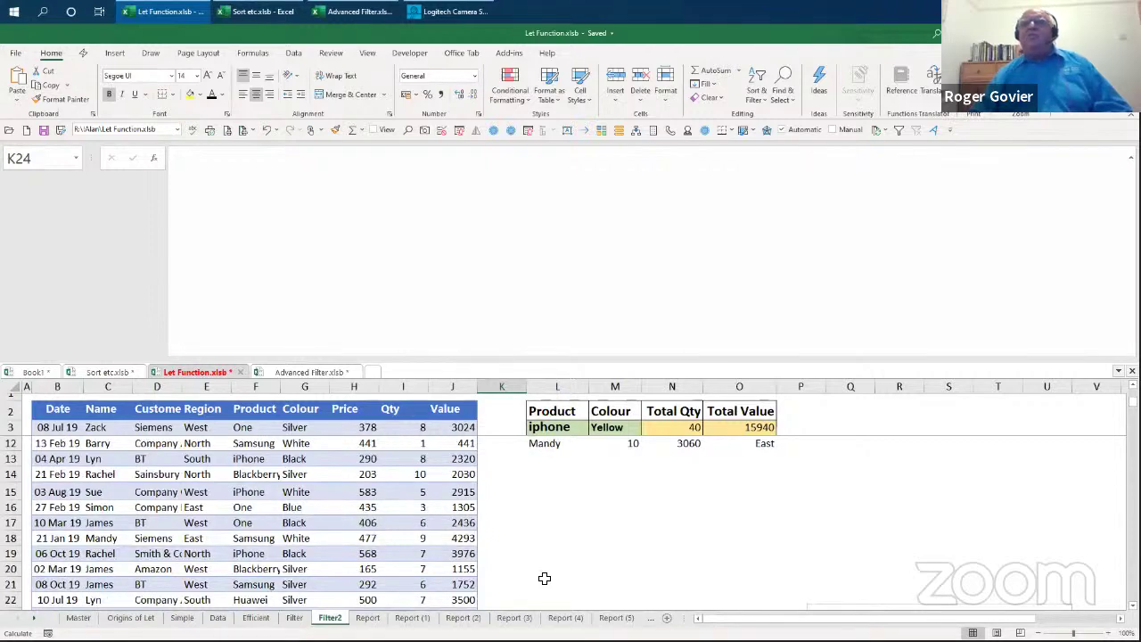
pyautogui.scroll(-3, 545, 578)
pyautogui.press('Right')
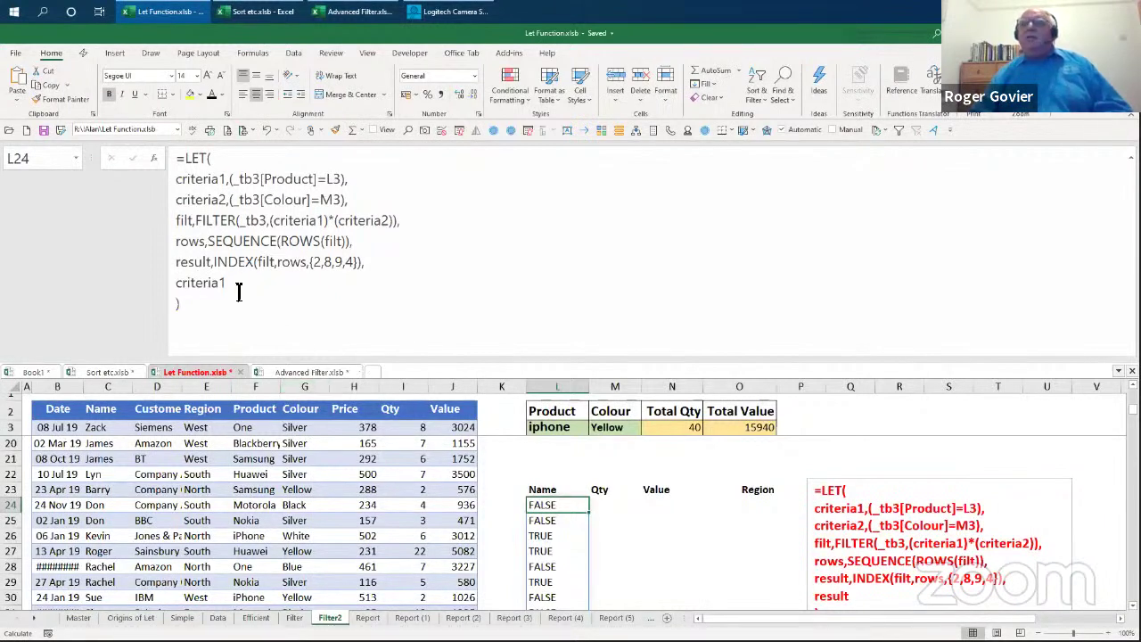
# Step: Make L24's LET formula return rows to show the matching row numbers
pyautogui.doubleClick(201, 283)
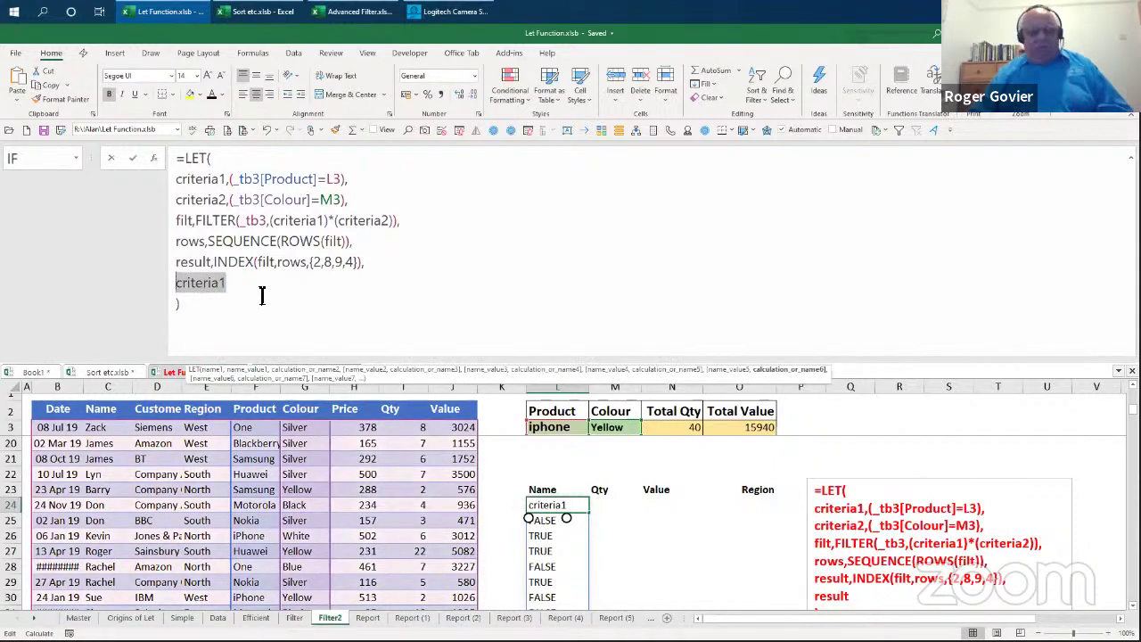
pyautogui.write('rows')
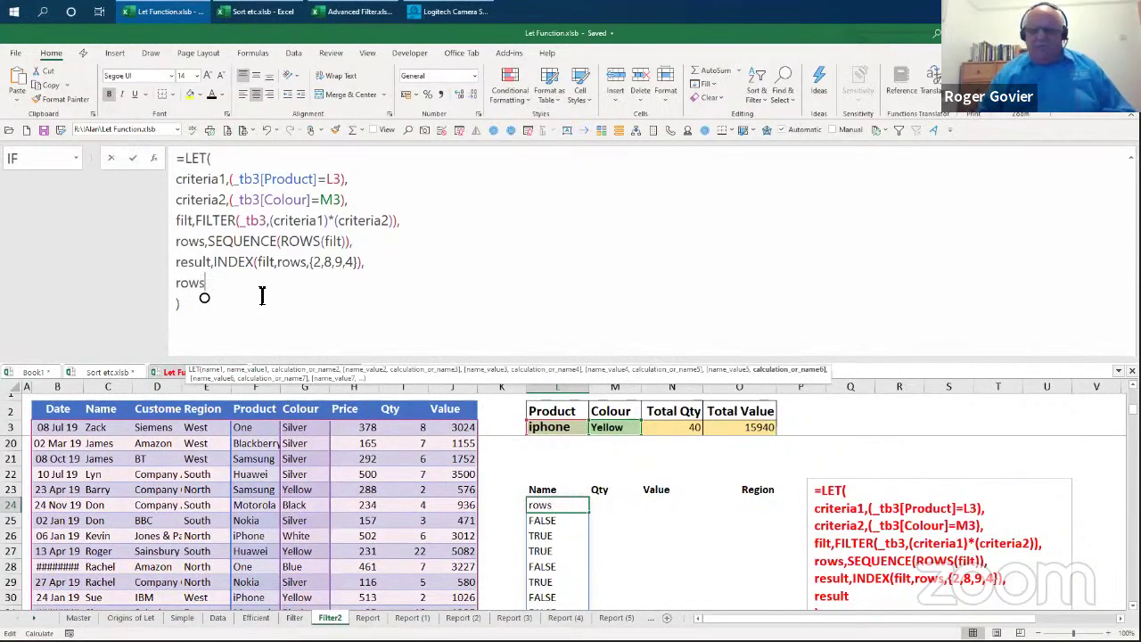
pyautogui.hotkey('ctrl', 'Return')
pyautogui.press('Left')
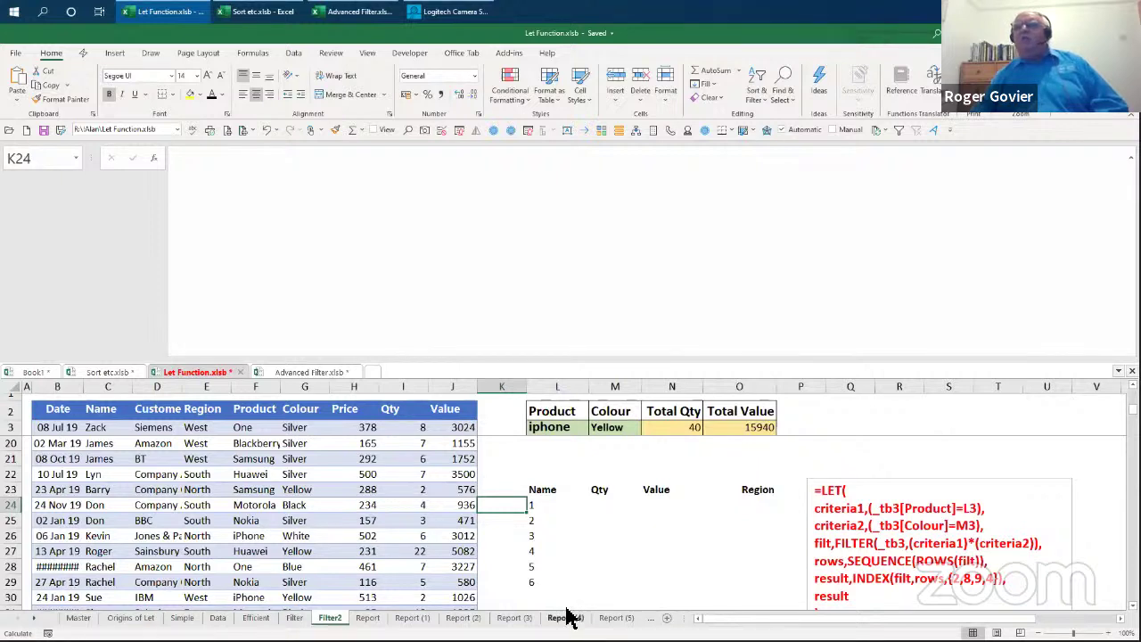
# Step: Switch L24's returned value to result so the yellow iPhone records spill
pyautogui.click(535, 507)
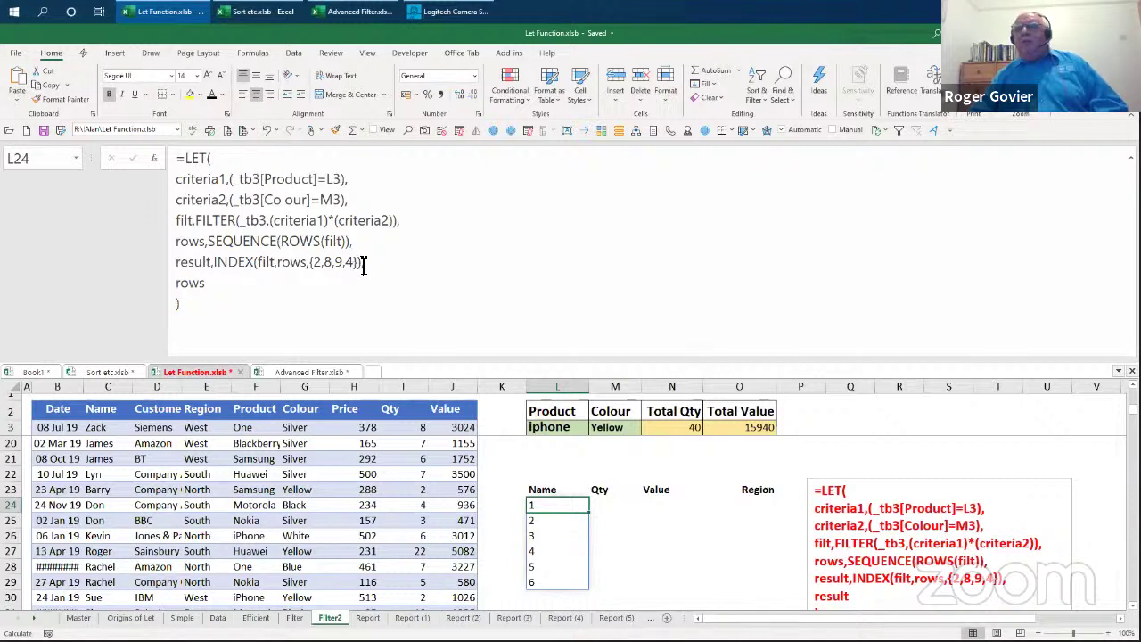
pyautogui.doubleClick(190, 283)
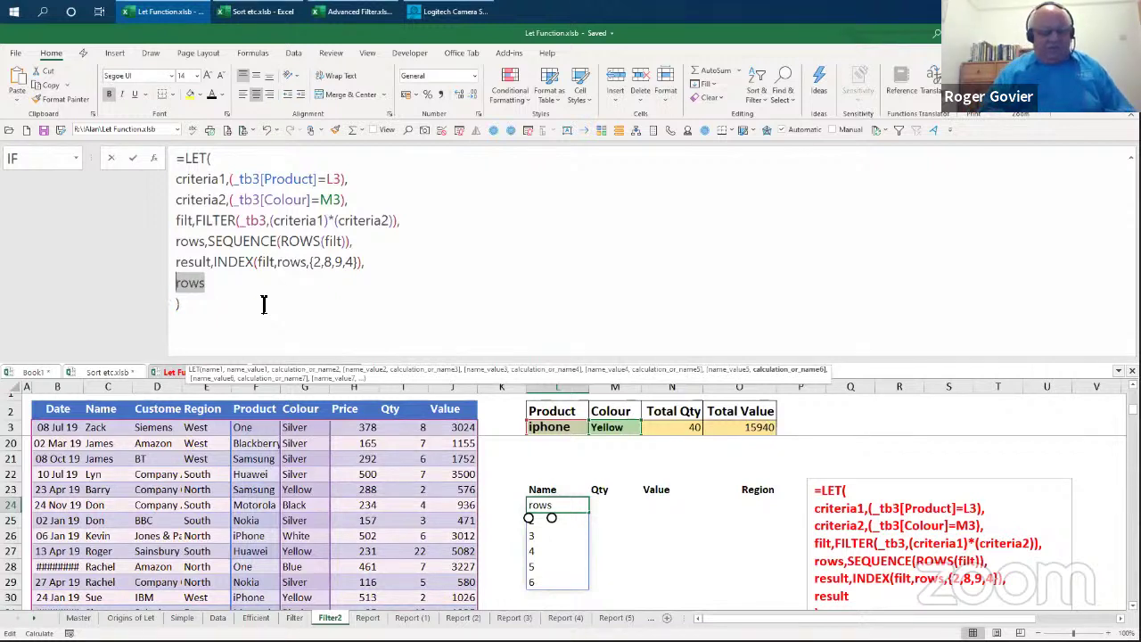
pyautogui.write('resu')
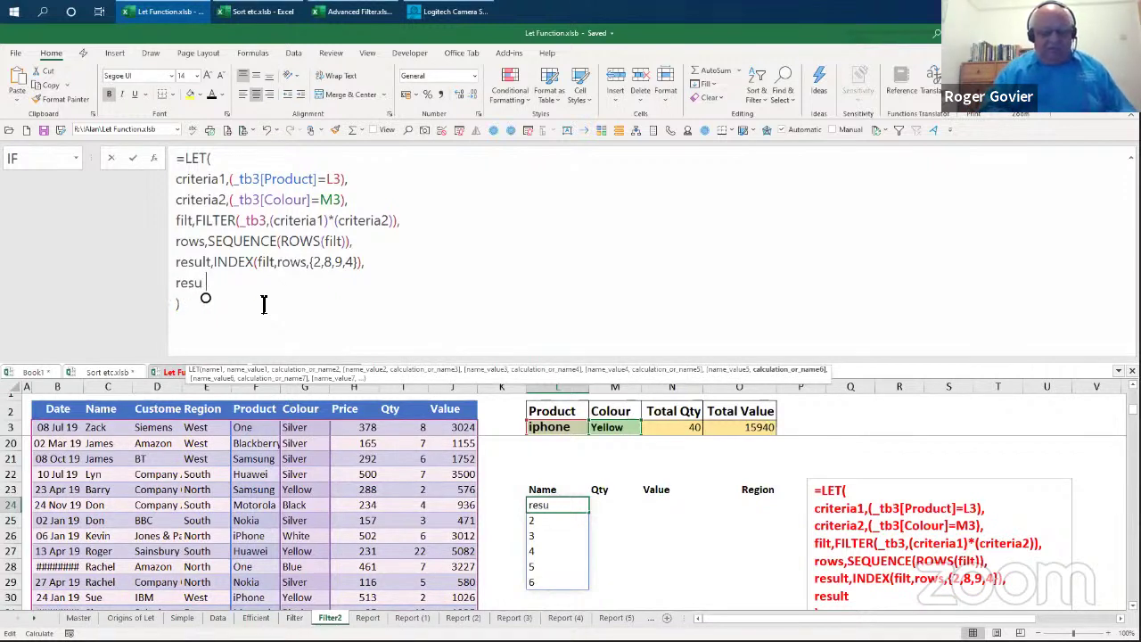
pyautogui.write('lt')
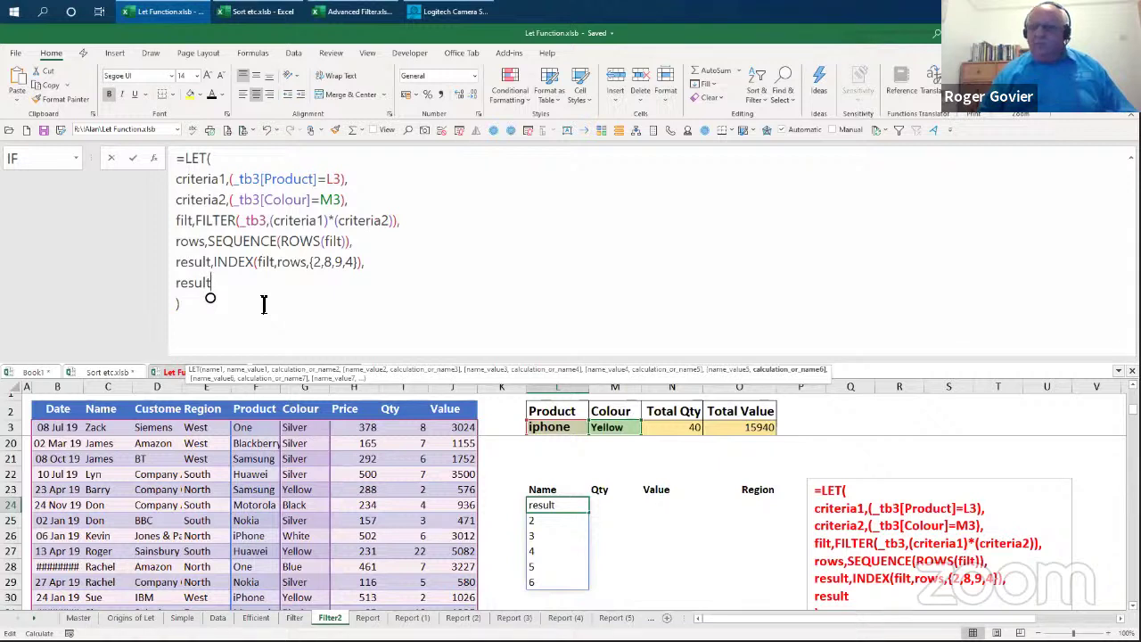
pyautogui.press('Return')
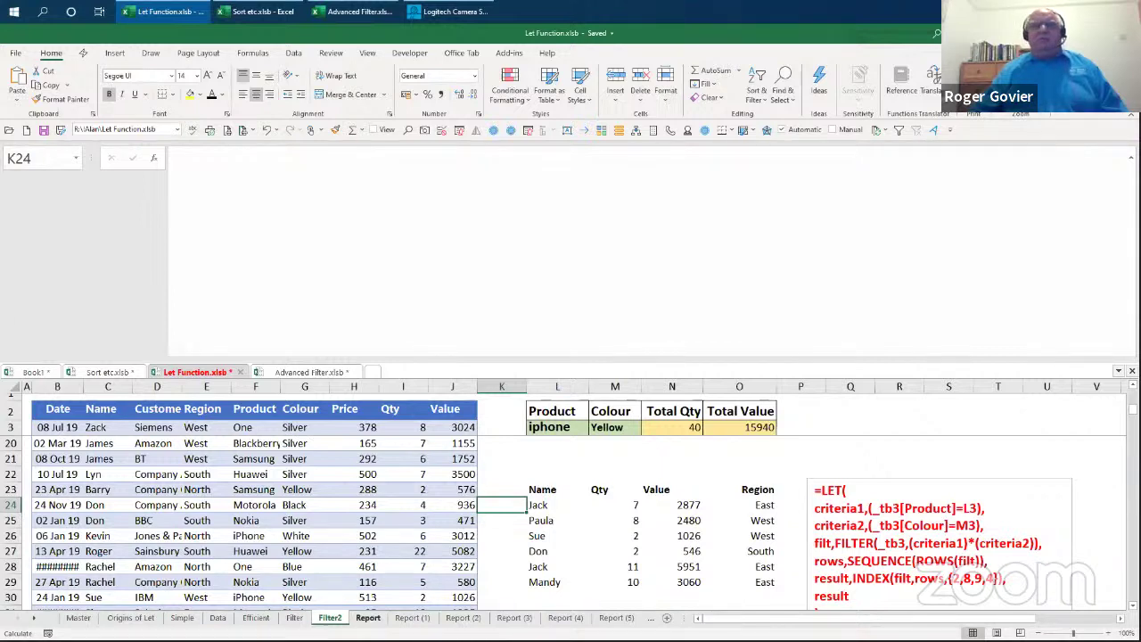
# Step: Go to the Report sheet with its name-by-product cross-tab
pyautogui.click(368, 618)
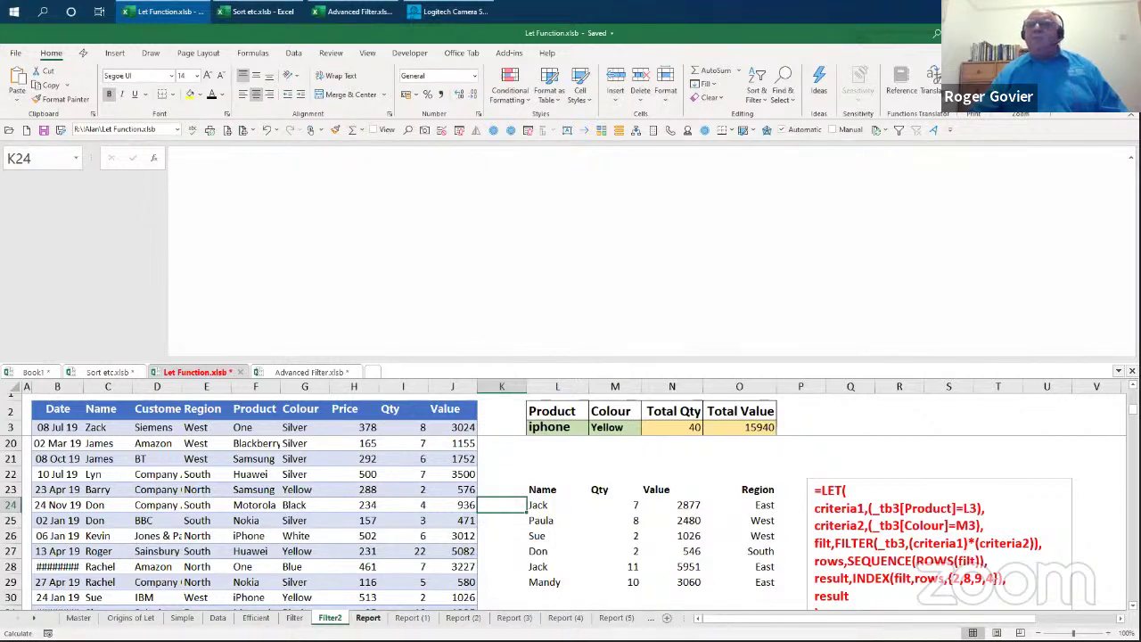
pyautogui.press('Delete')
pyautogui.hotkey('ctrl', 'pagedown')
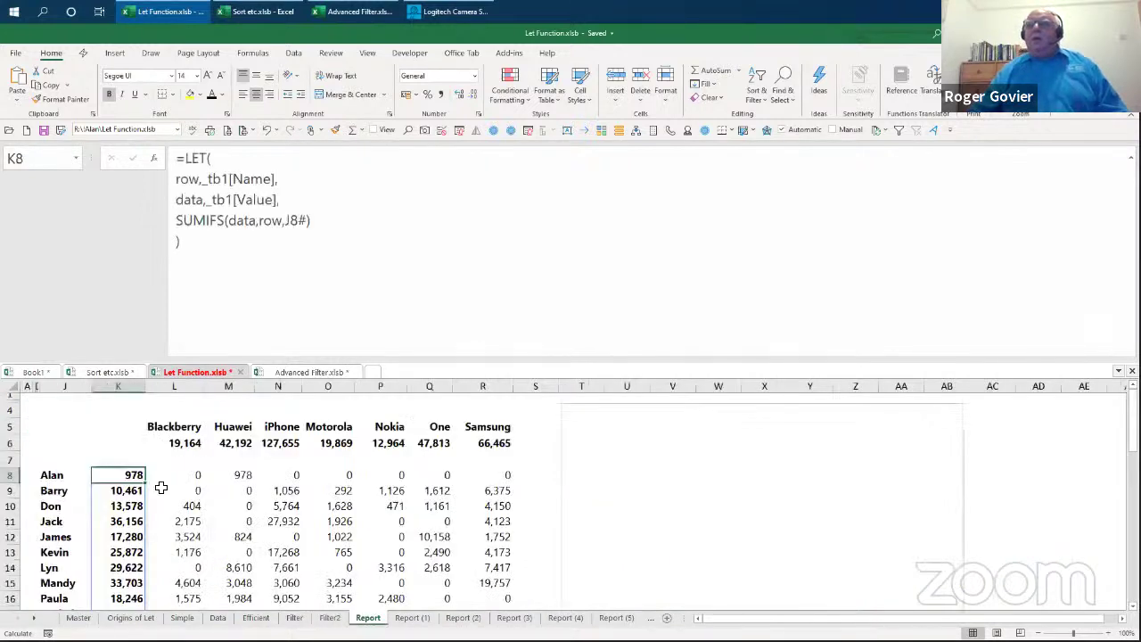
# Step: Inspect the LET formulas in J8, L5 and K8, including K8's SUMIFS per name
pyautogui.click(113, 457)
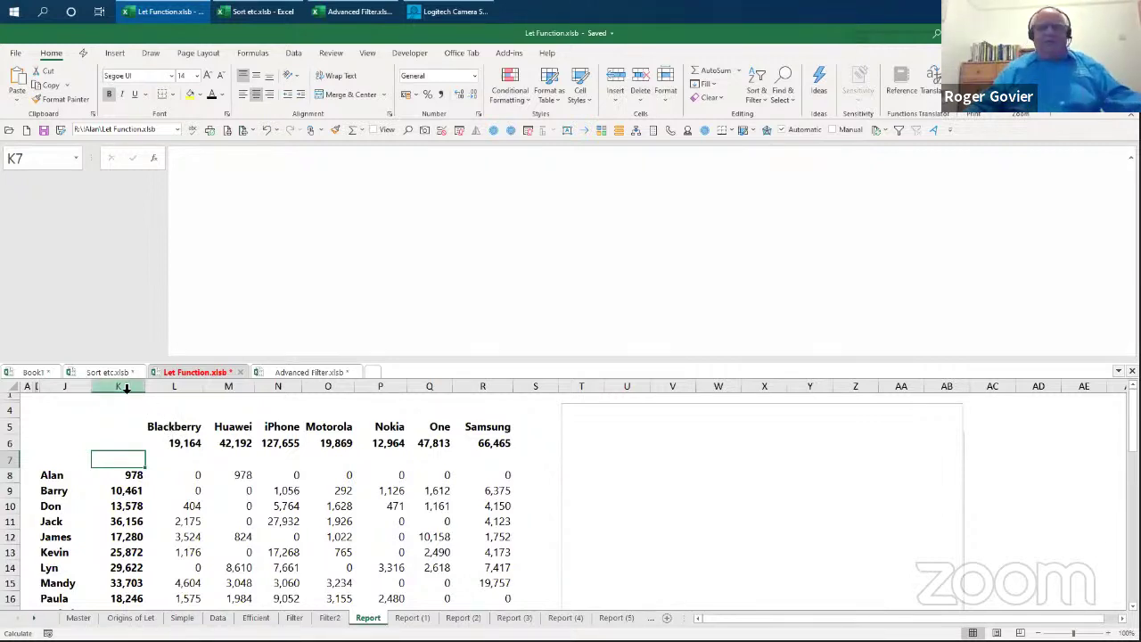
pyautogui.click(52, 475)
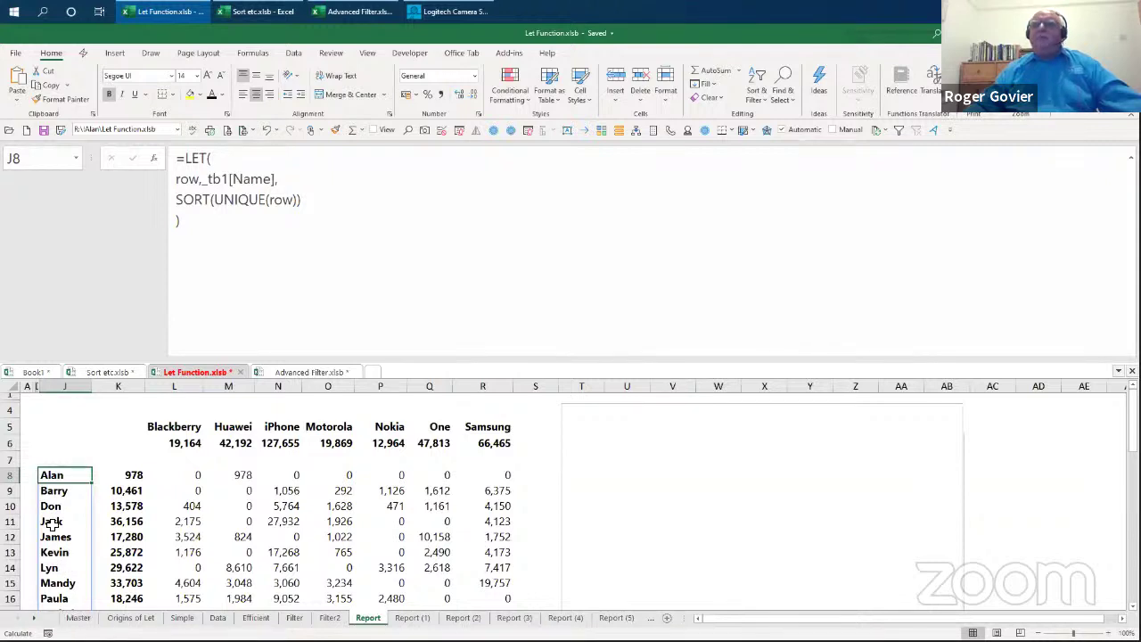
pyautogui.click(164, 428)
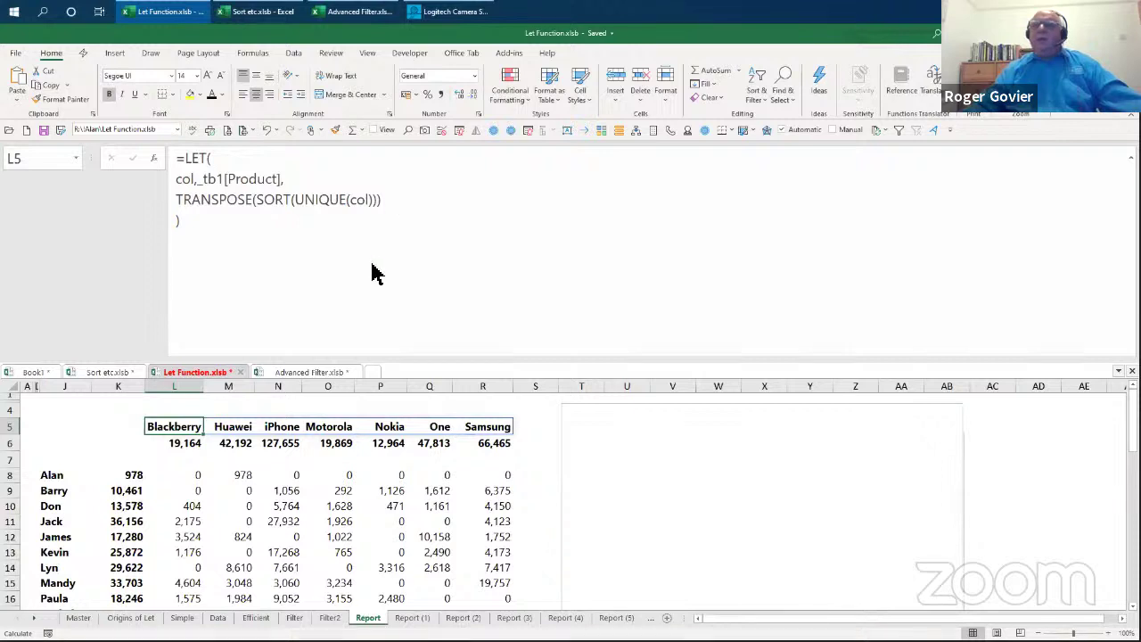
pyautogui.click(131, 475)
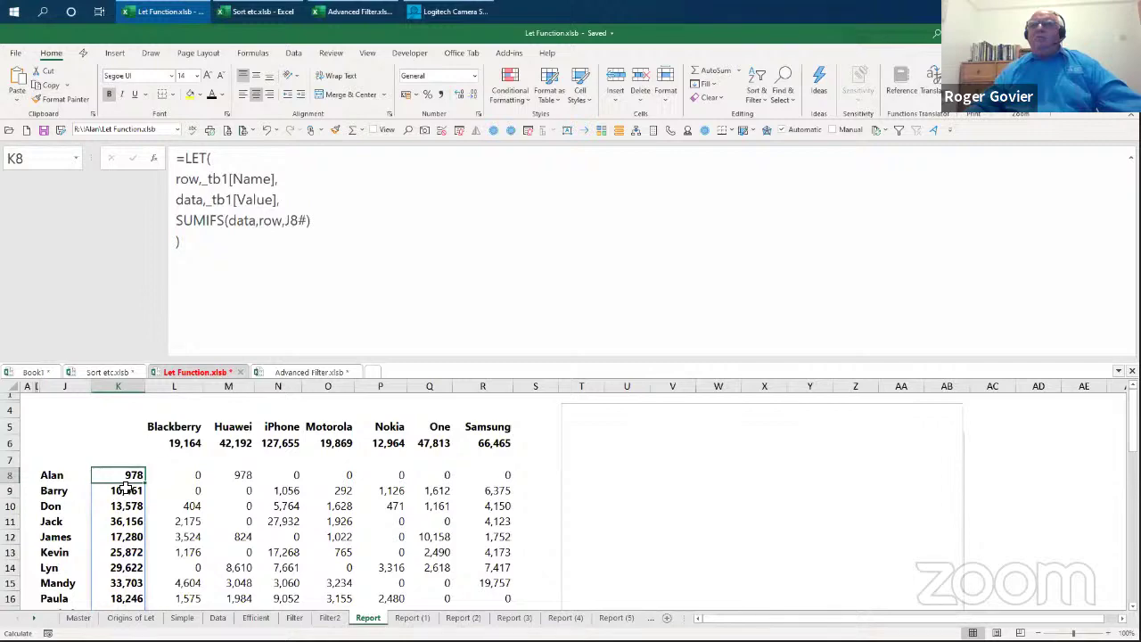
pyautogui.scroll(-3, 126, 488)
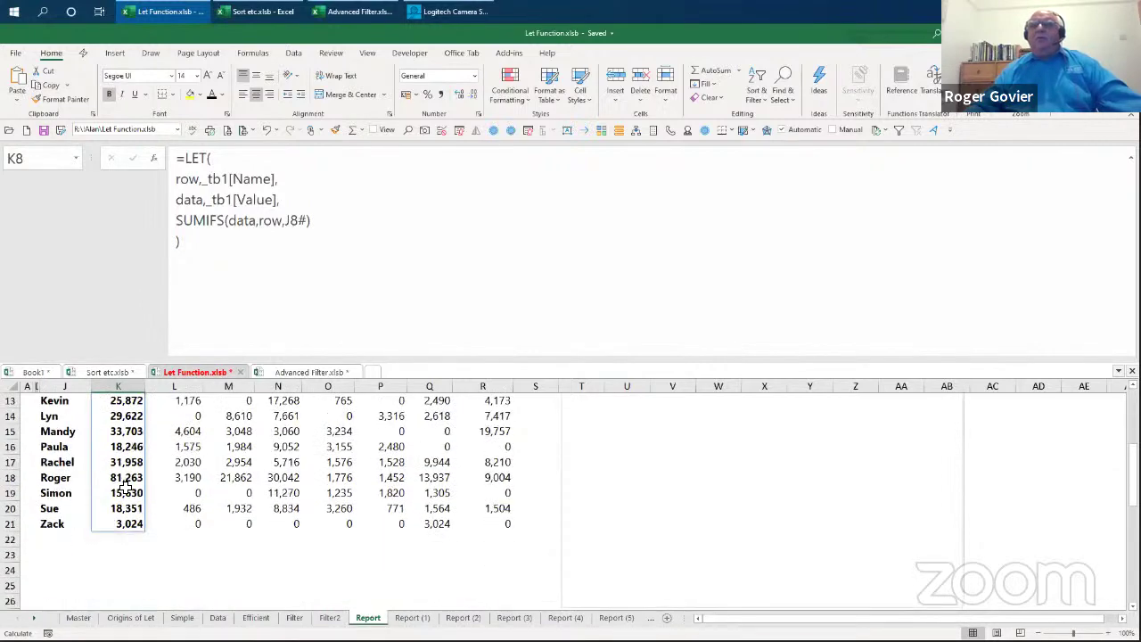
pyautogui.scroll(3, 127, 483)
pyautogui.scroll(1, 127, 482)
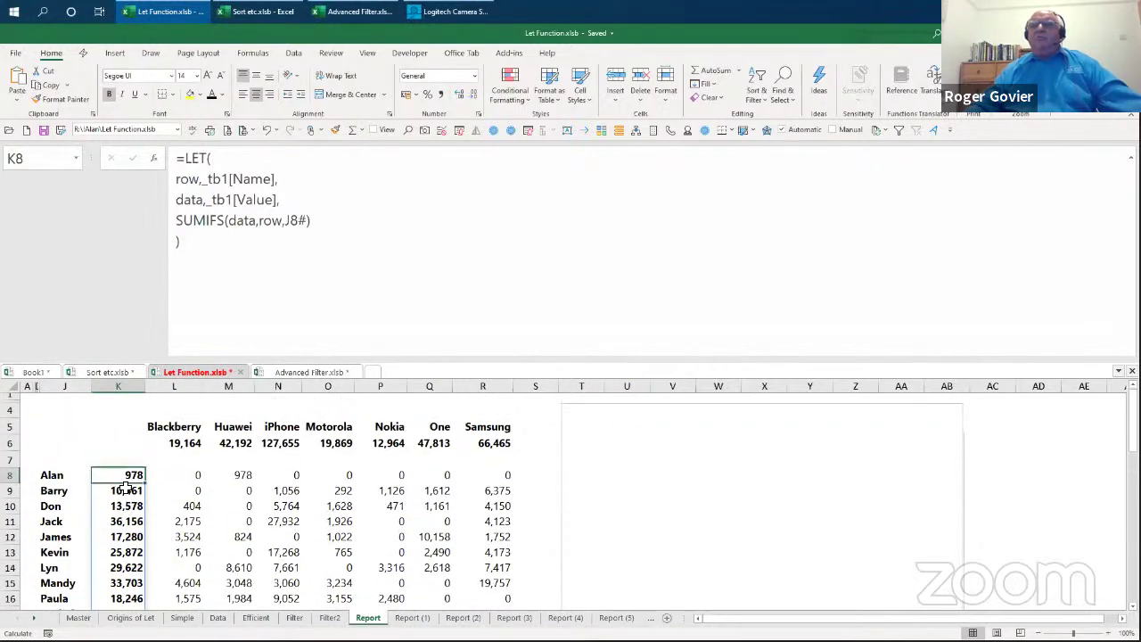
pyautogui.click(186, 443)
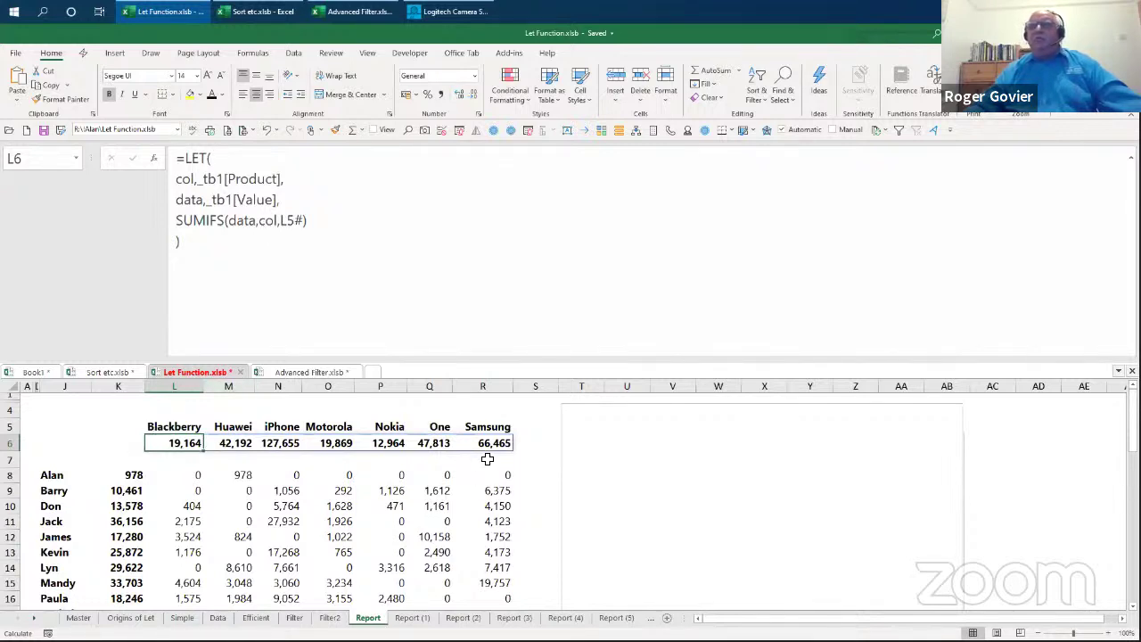
pyautogui.click(193, 474)
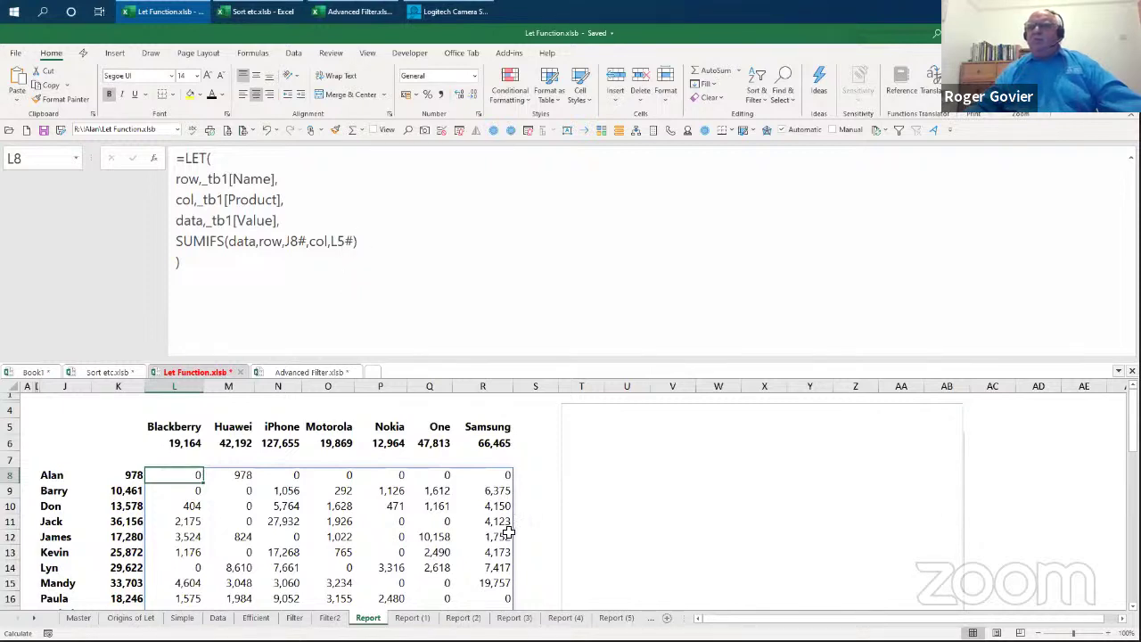
pyautogui.scroll(-2, 508, 532)
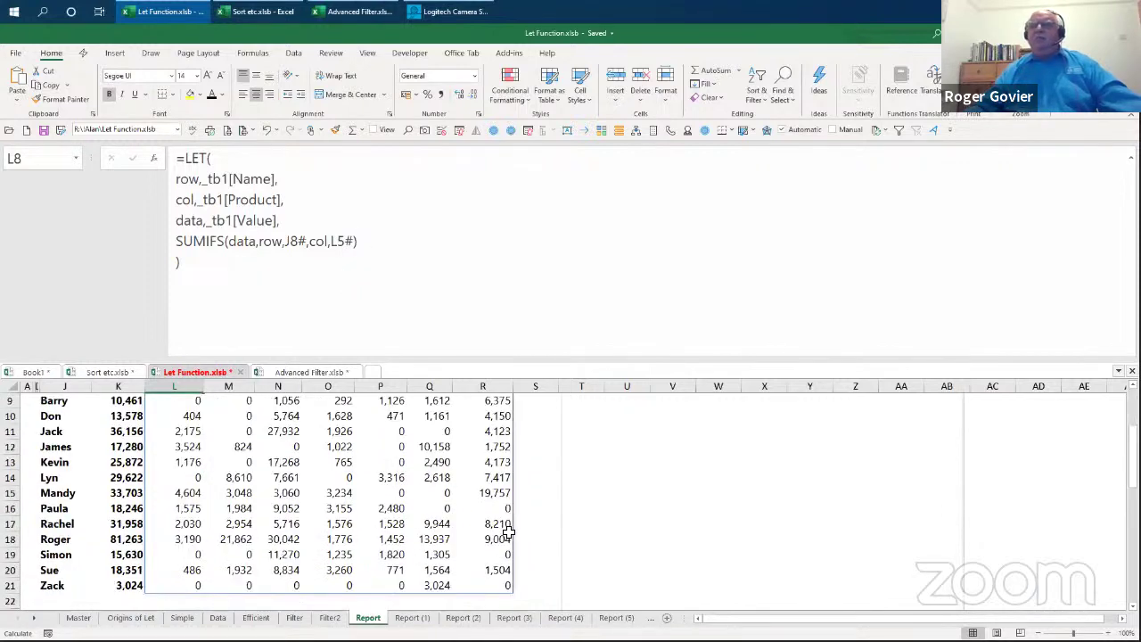
pyautogui.scroll(2, 508, 532)
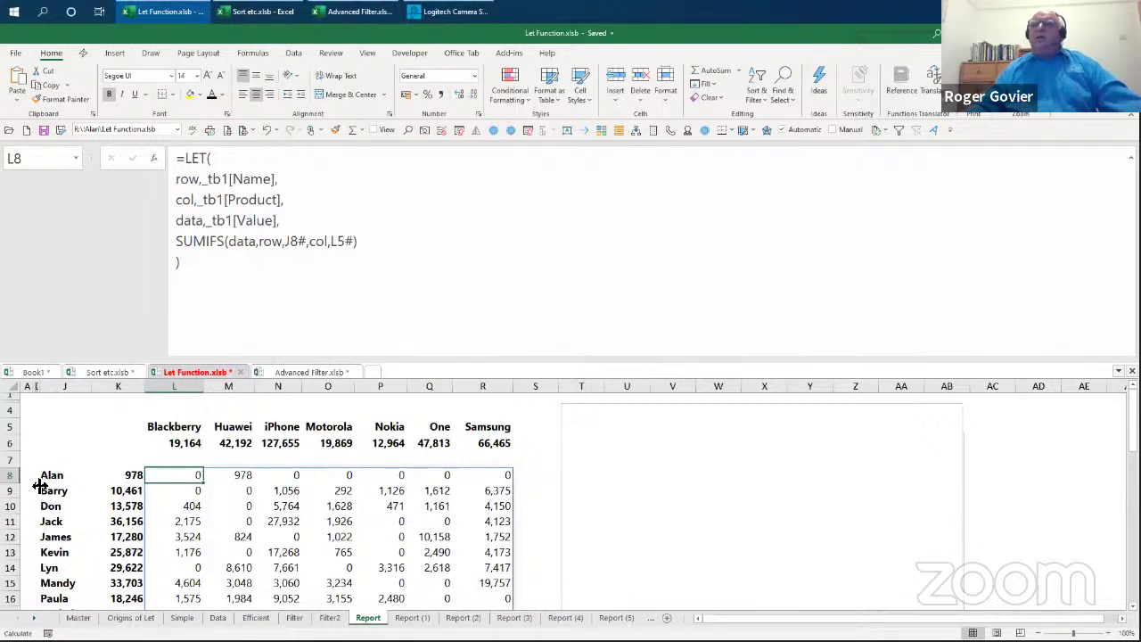
# Step: Change the L8 grid formula's row field from [Name] to [Region]
pyautogui.click(272, 179)
pyautogui.moveTo(272, 179); pyautogui.dragTo(234, 179)
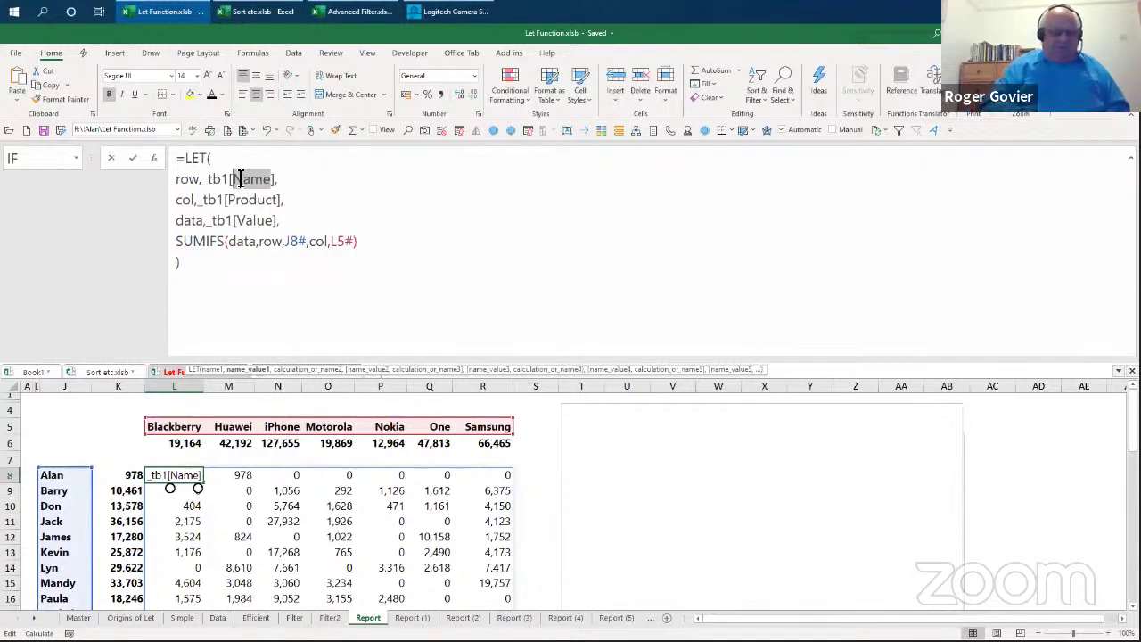
pyautogui.write('Region')
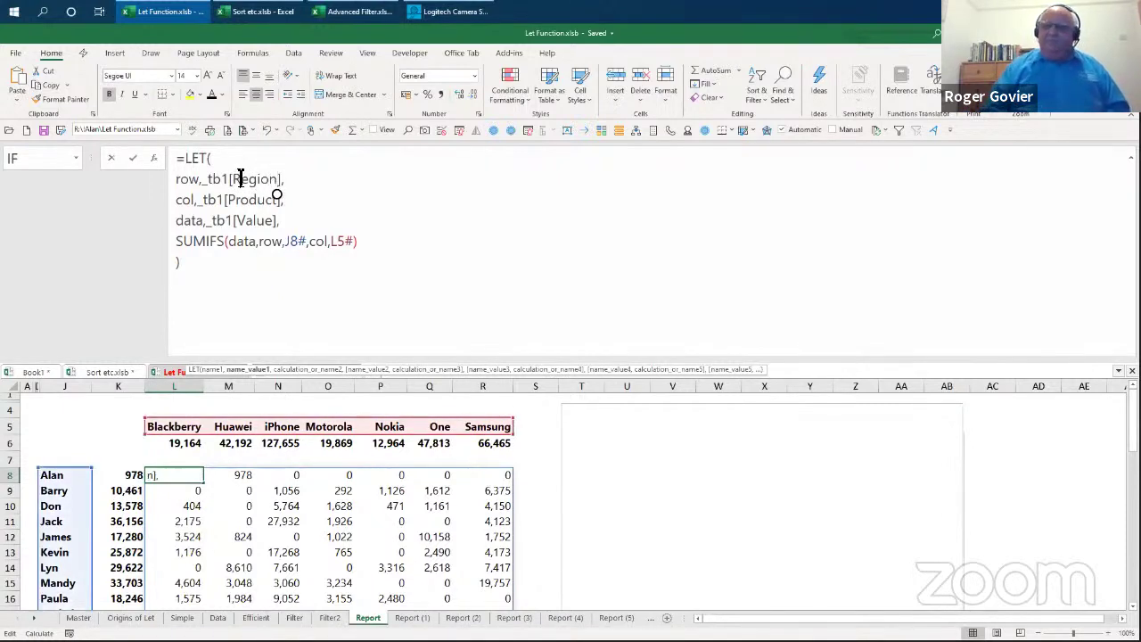
pyautogui.press('Escape')
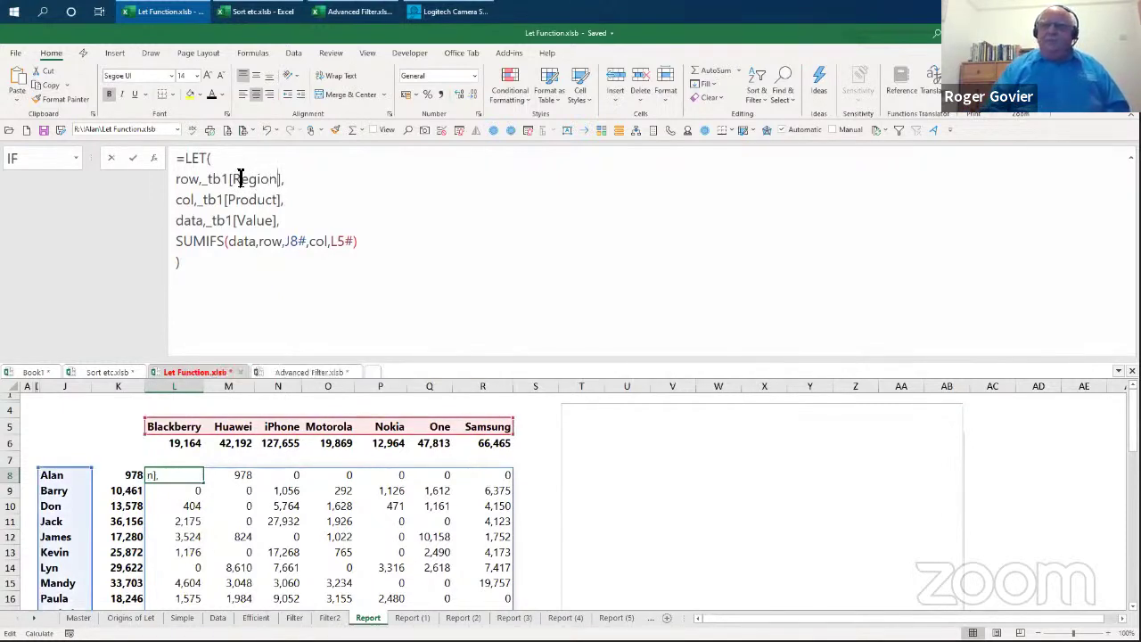
pyautogui.press('Left')
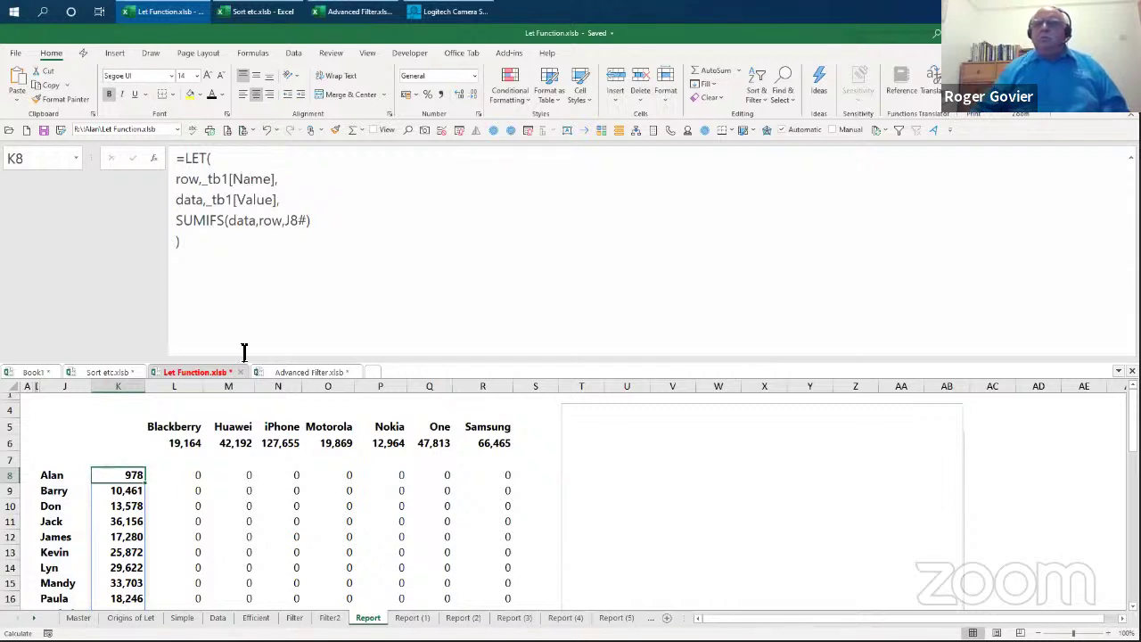
# Step: Change J8's row-label formula to [Region], then go to the Report (1) sheet
pyautogui.click(198, 475)
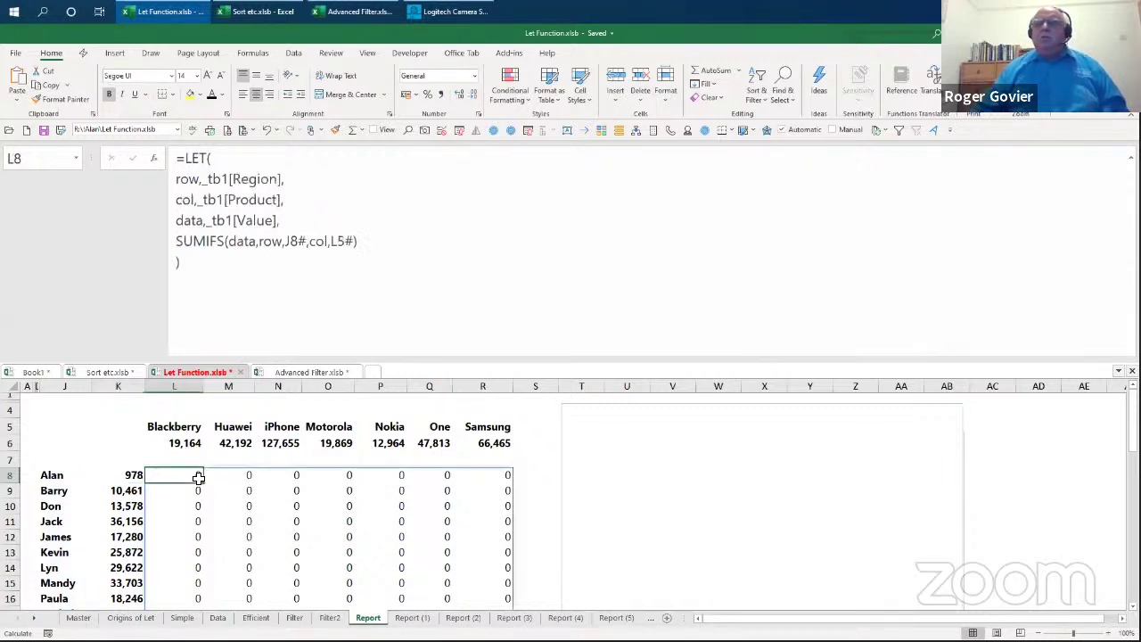
pyautogui.click(58, 475)
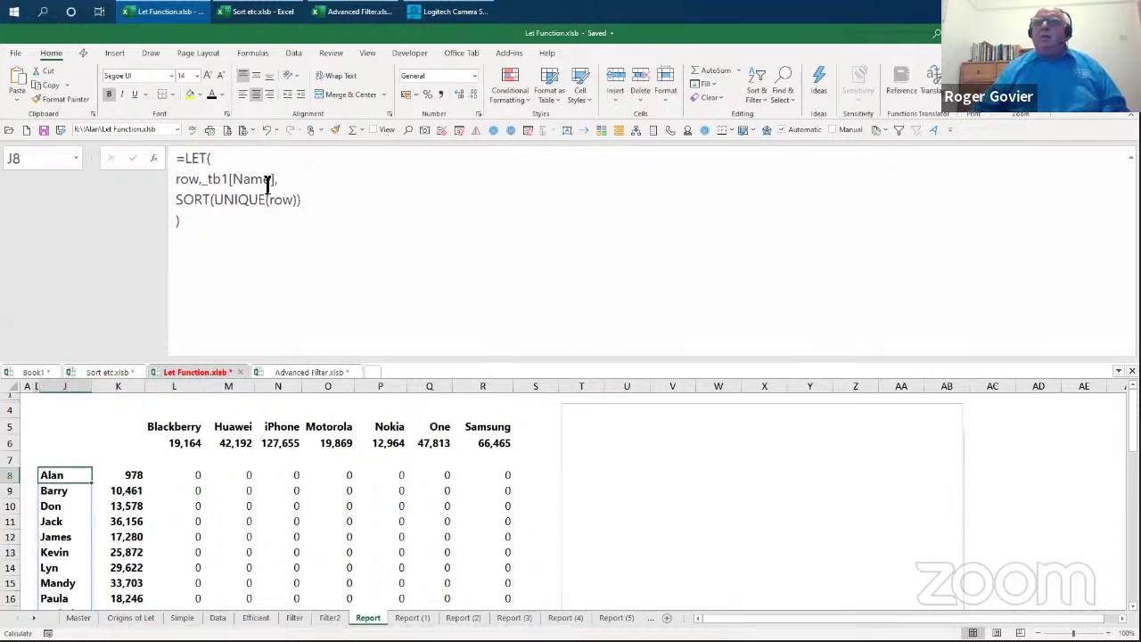
pyautogui.moveTo(273, 179); pyautogui.dragTo(232, 181)
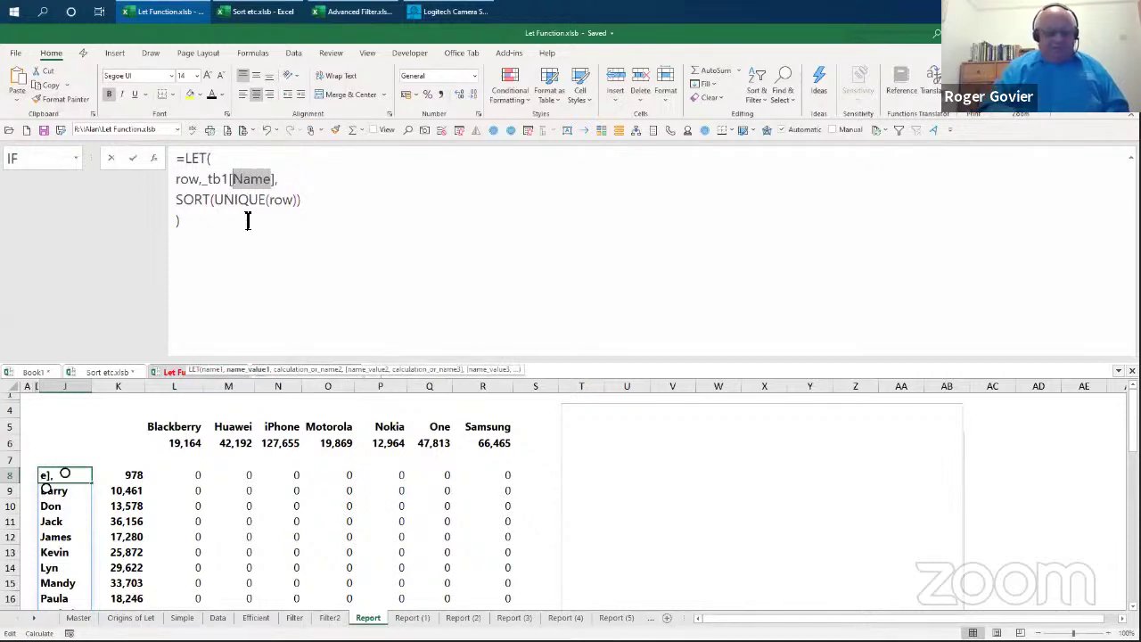
pyautogui.write('Regi')
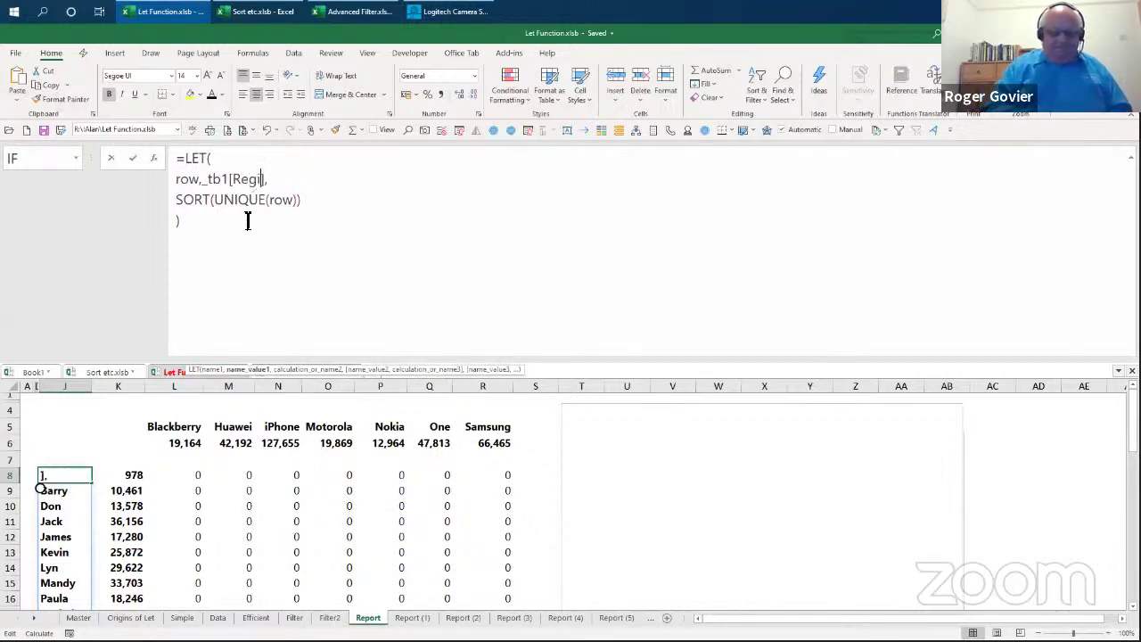
pyautogui.write('on')
pyautogui.press('Return')
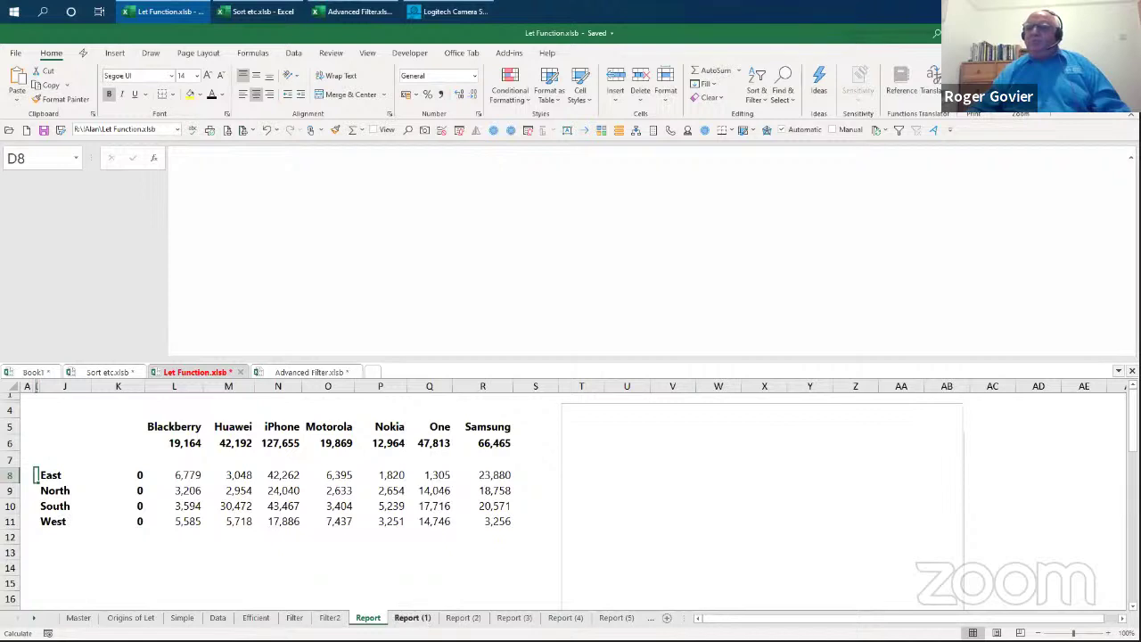
pyautogui.click(416, 614)
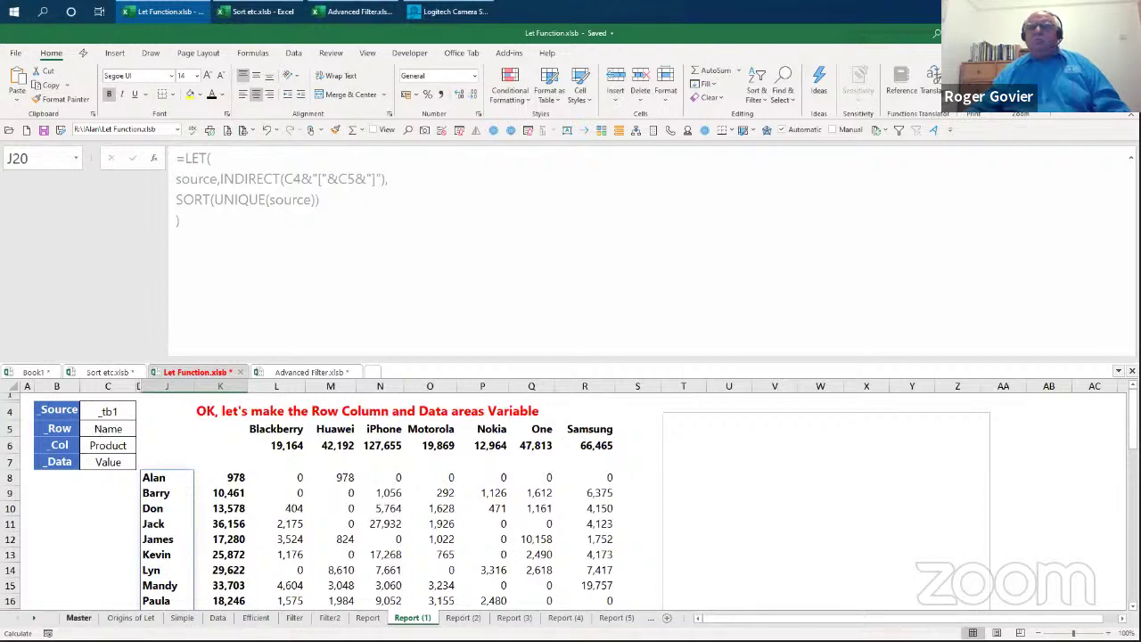
pyautogui.click(75, 616)
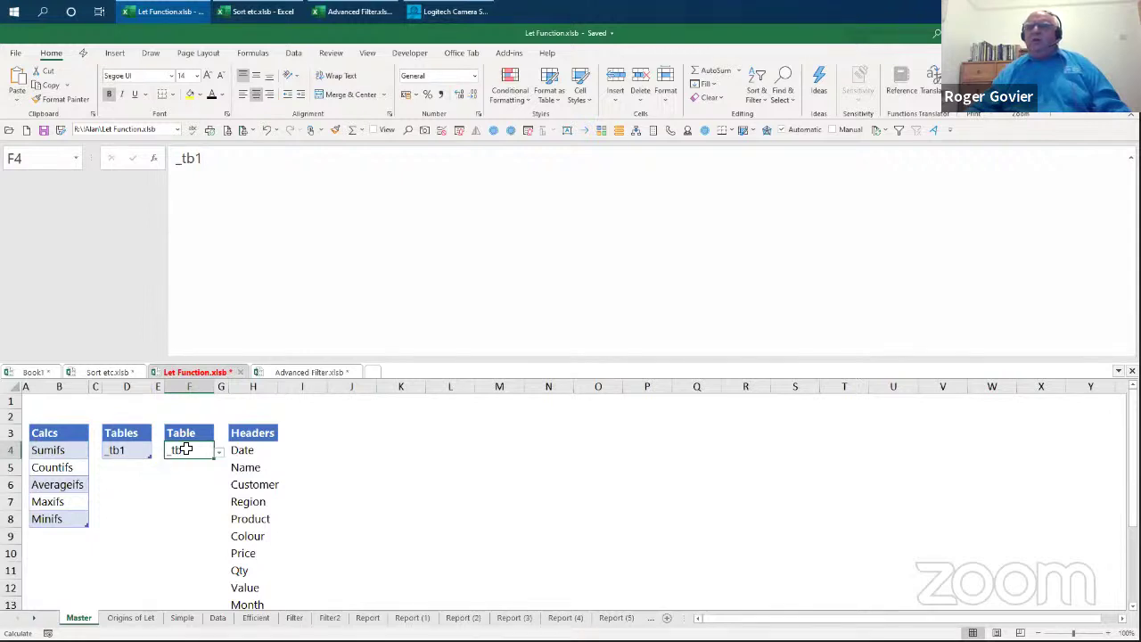
pyautogui.click(250, 449)
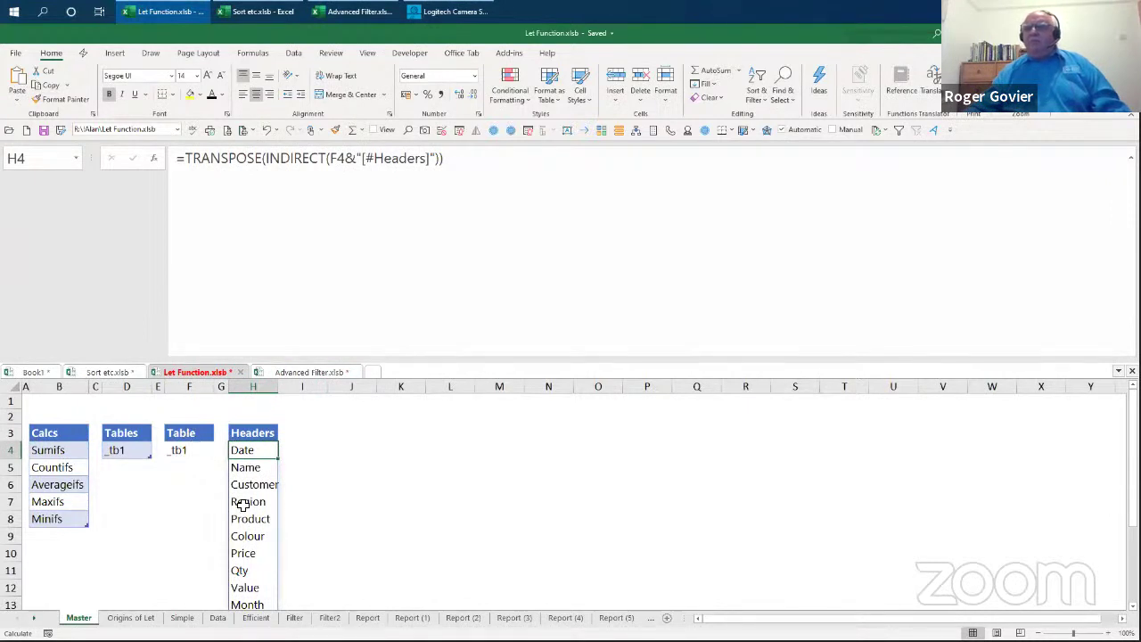
pyautogui.scroll(-2, 340, 518)
pyautogui.scroll(2, 341, 521)
# Step: On Report (2), validate the Row cell as a list from =Master!$H$4# and test its dropdown
pyautogui.click(463, 618)
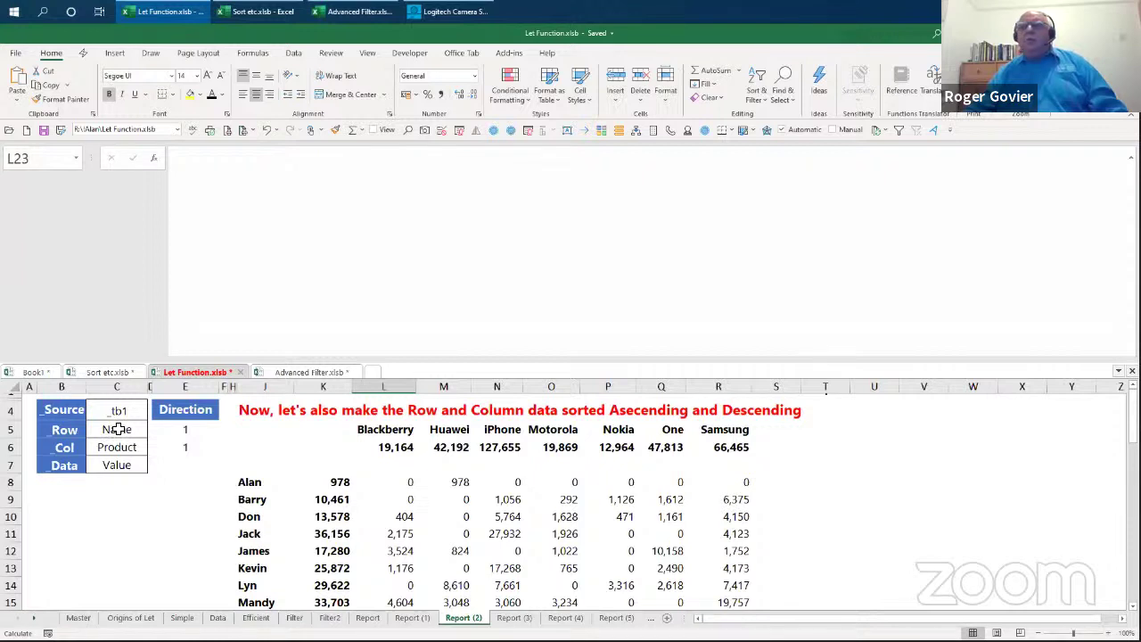
pyautogui.click(118, 429)
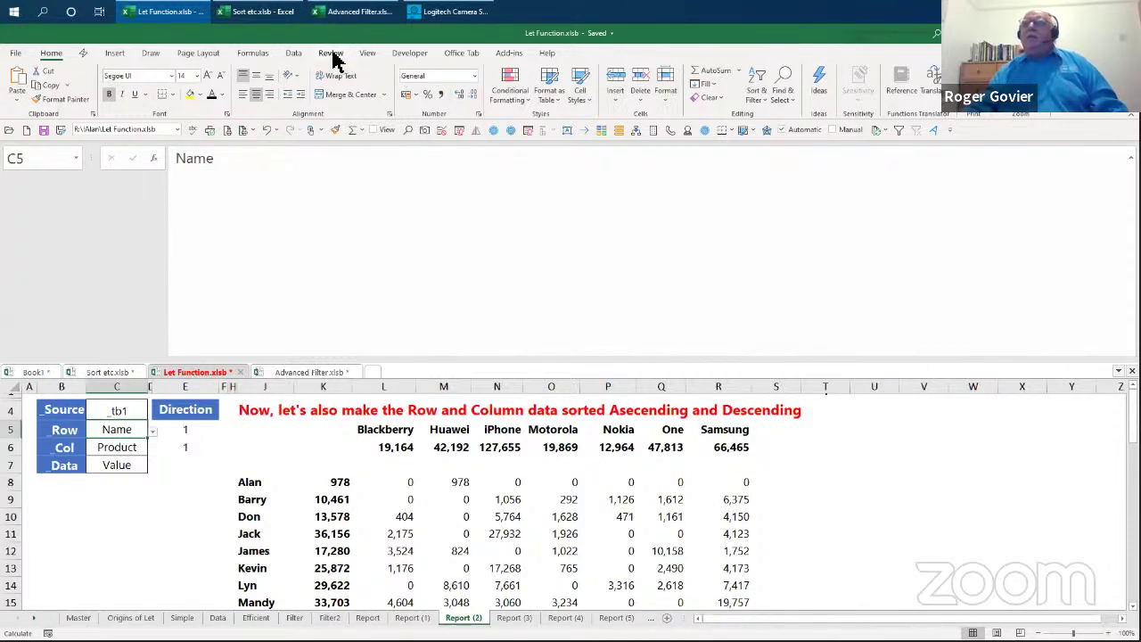
pyautogui.click(295, 54)
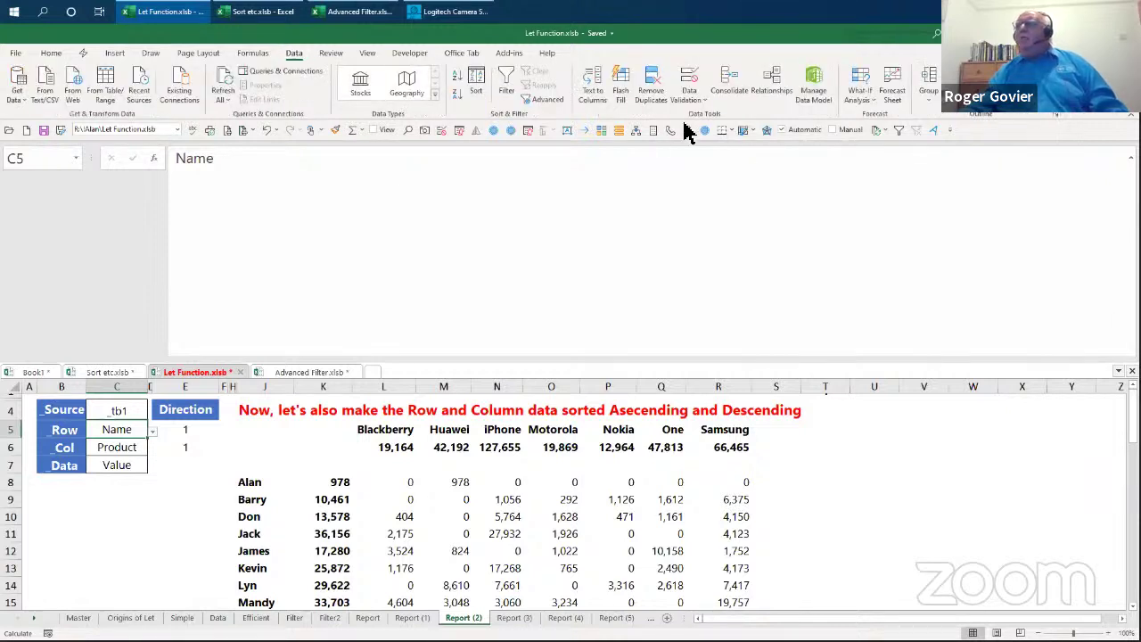
pyautogui.click(688, 94)
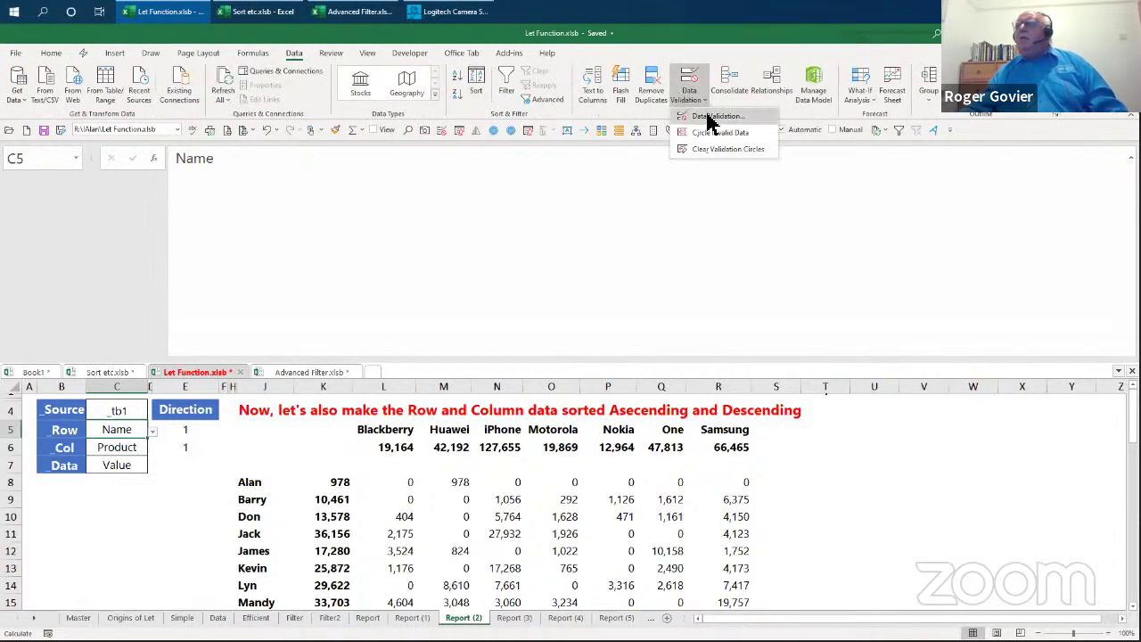
pyautogui.click(710, 117)
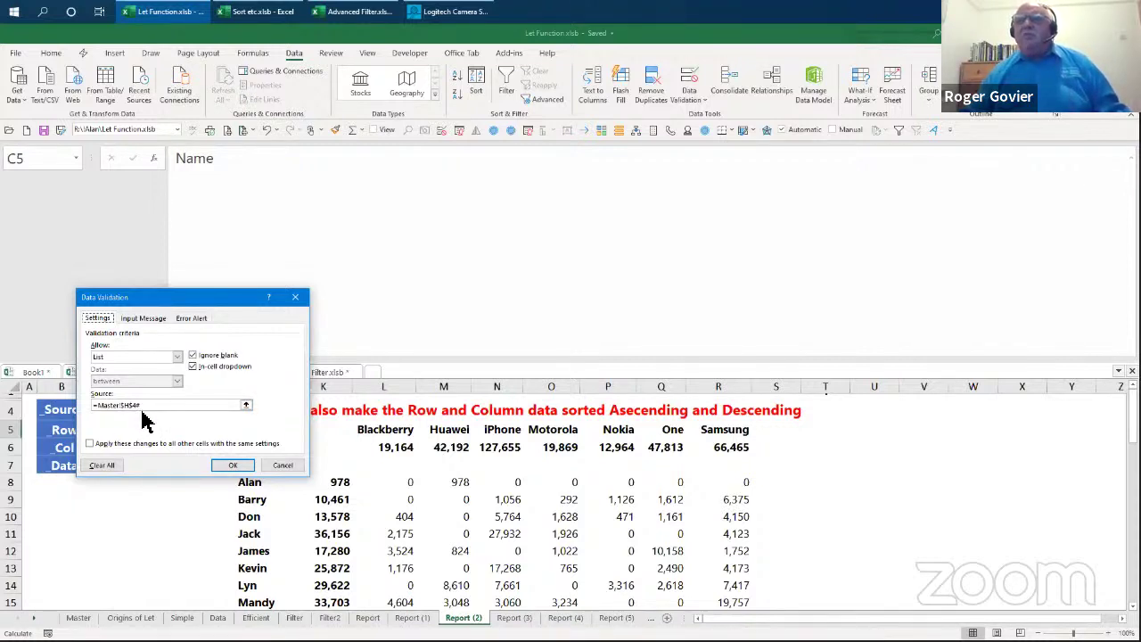
pyautogui.click(233, 465)
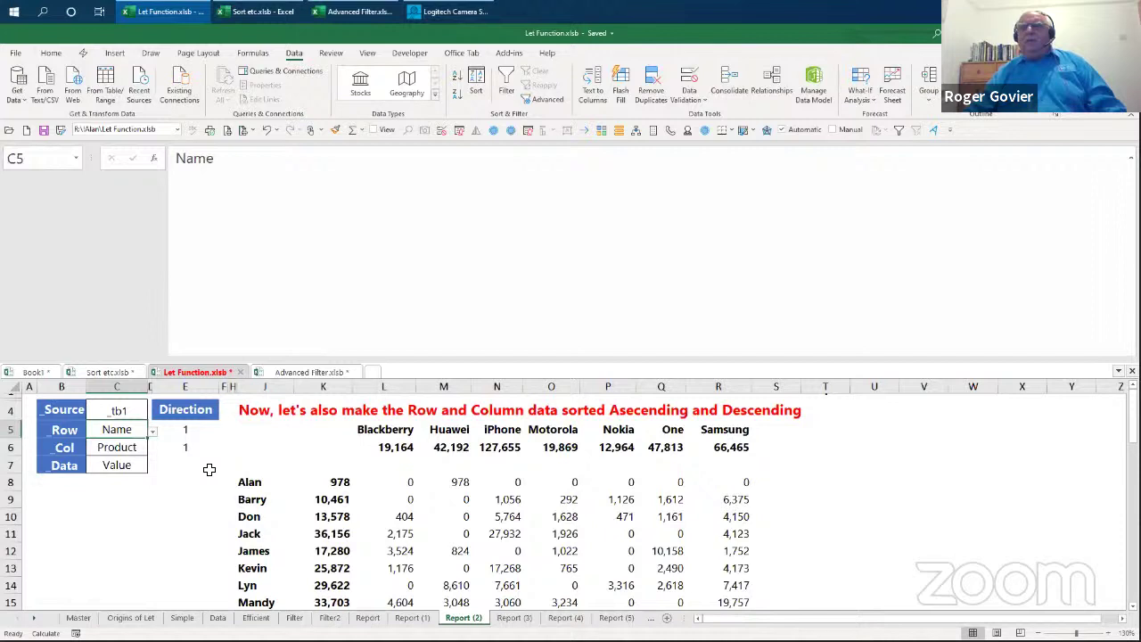
pyautogui.click(152, 431)
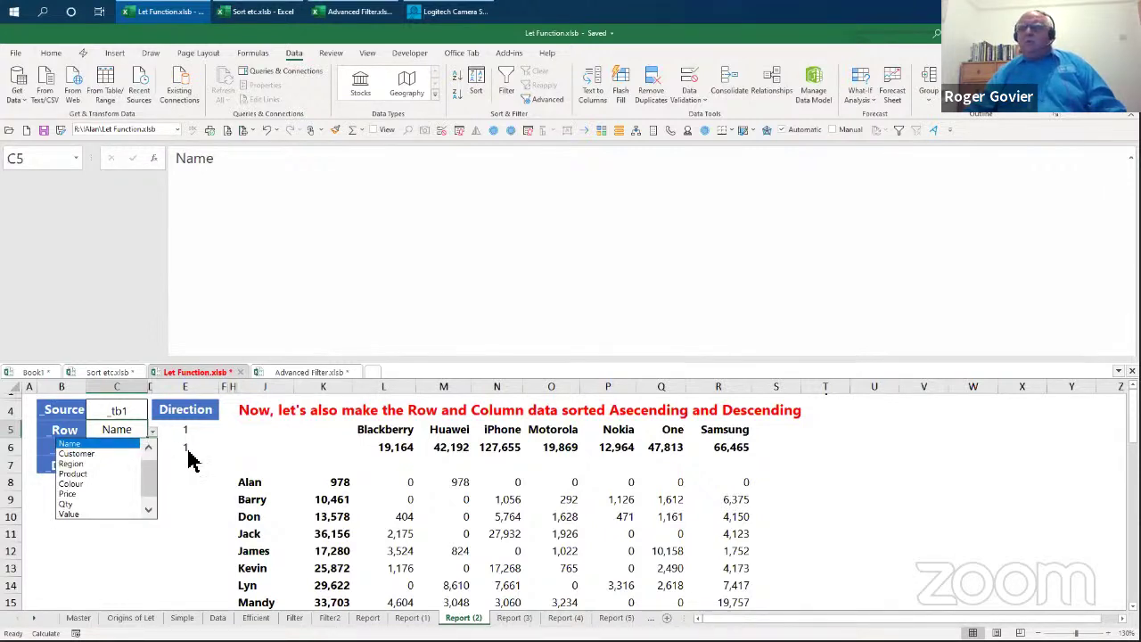
pyautogui.press('Escape')
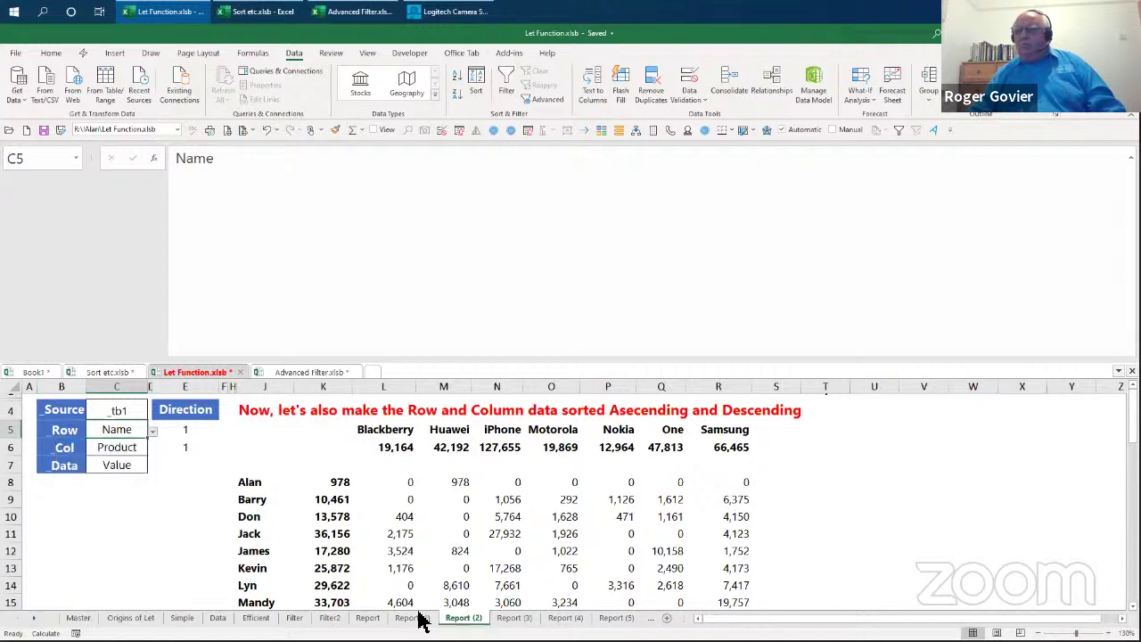
pyautogui.click(412, 617)
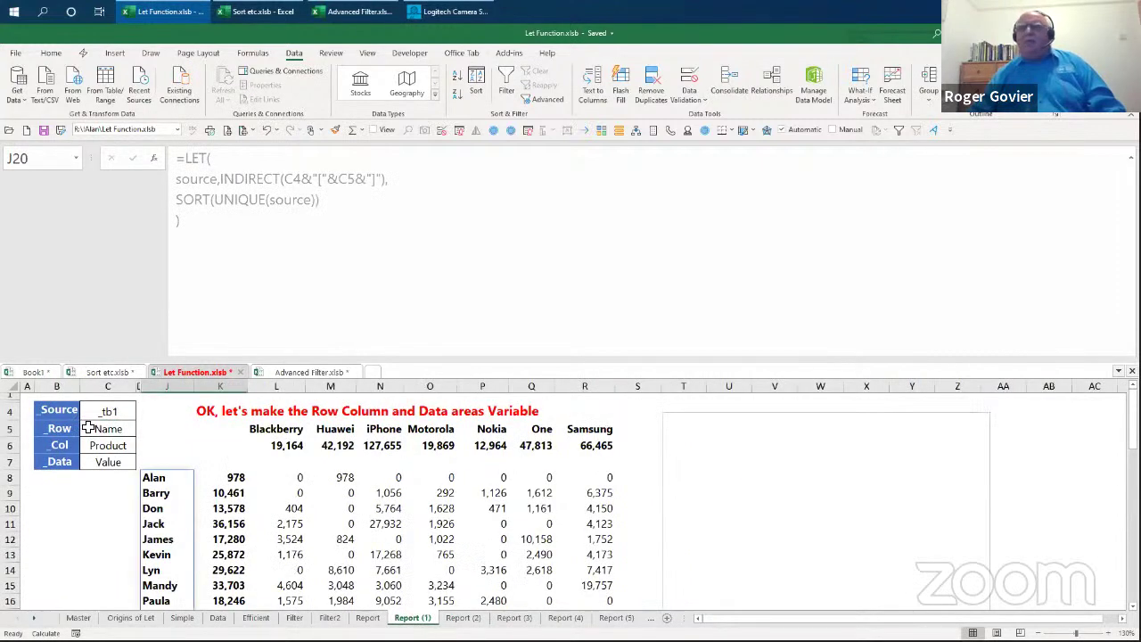
pyautogui.click(106, 429)
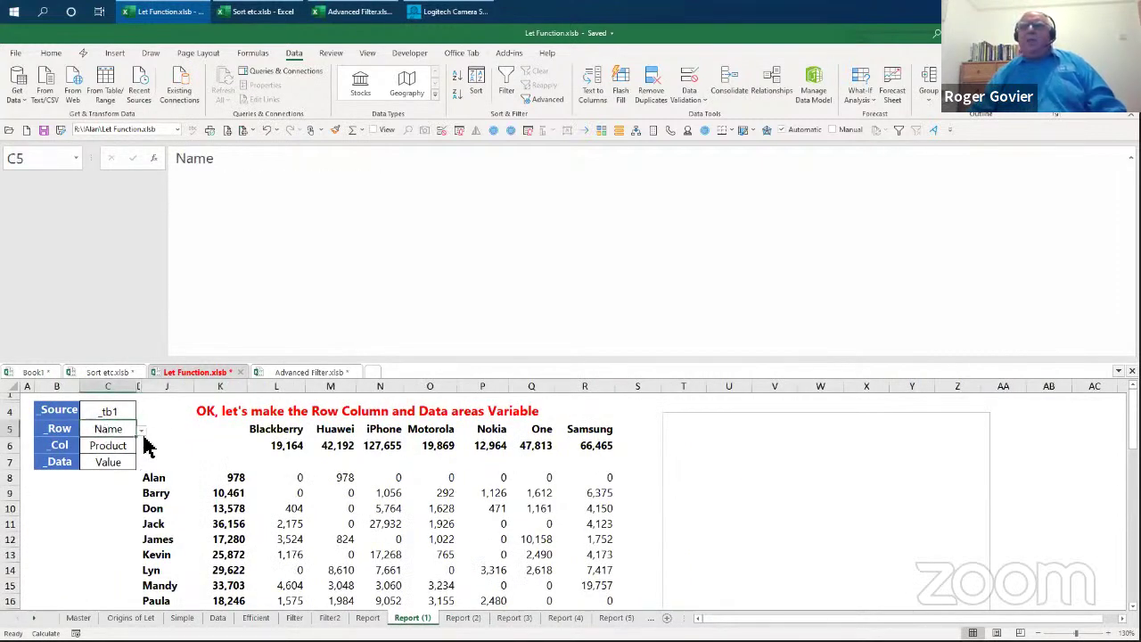
pyautogui.click(141, 431)
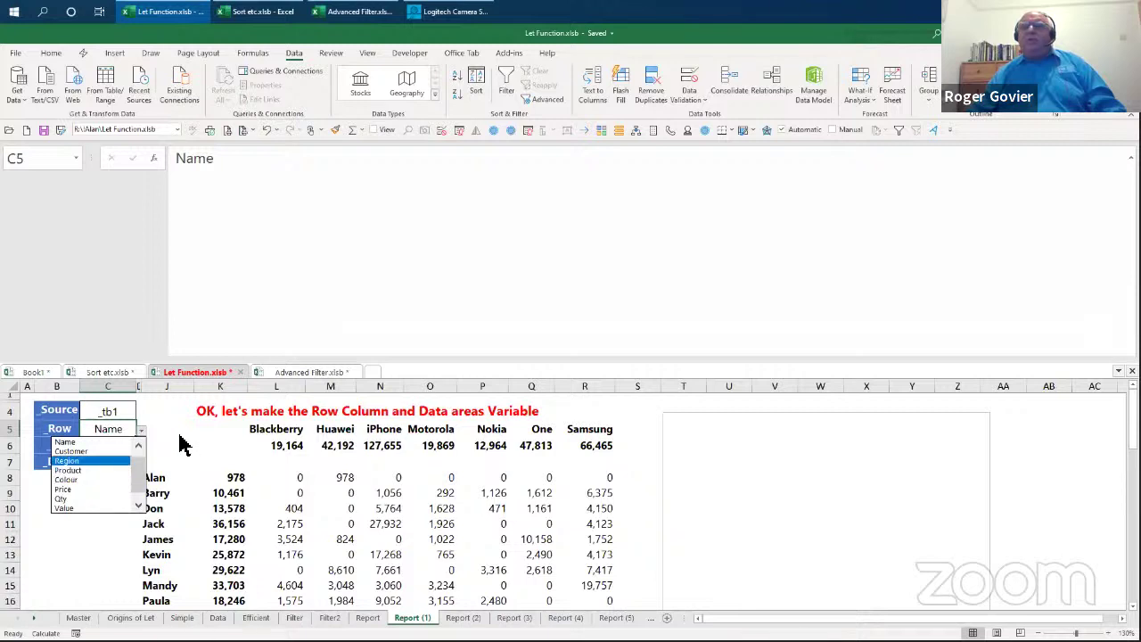
pyautogui.press('Escape')
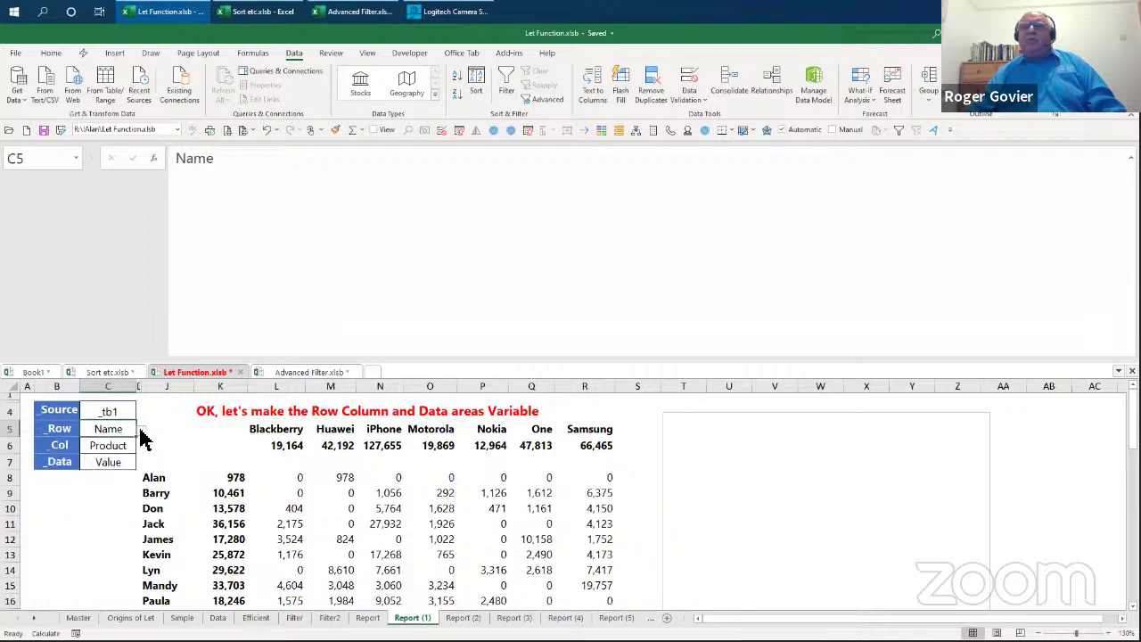
pyautogui.click(141, 430)
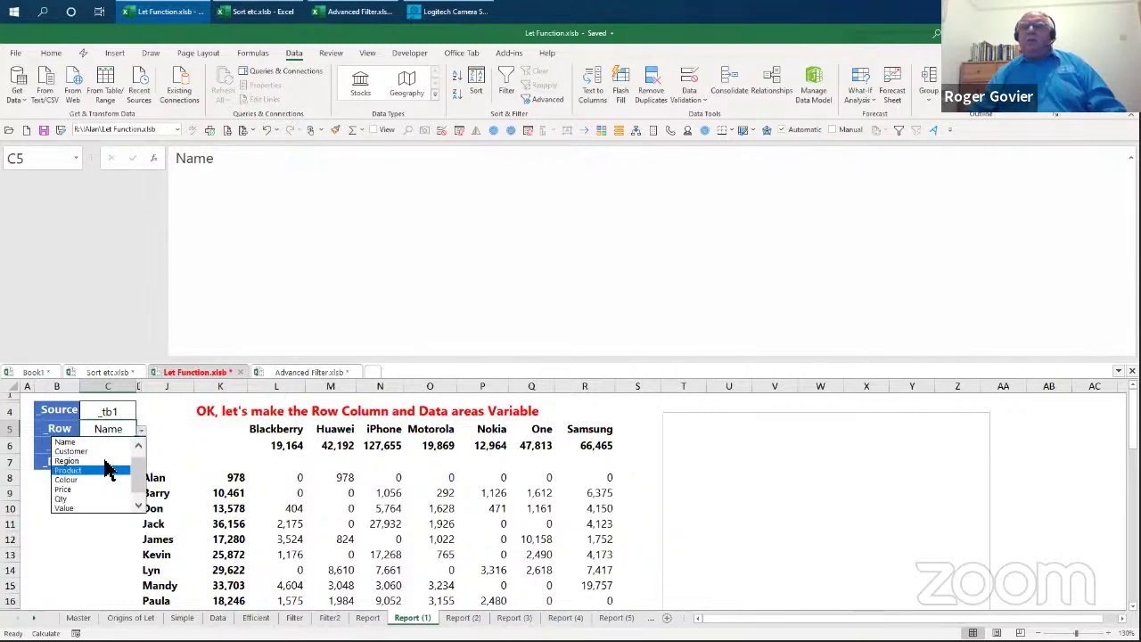
pyautogui.click(107, 470)
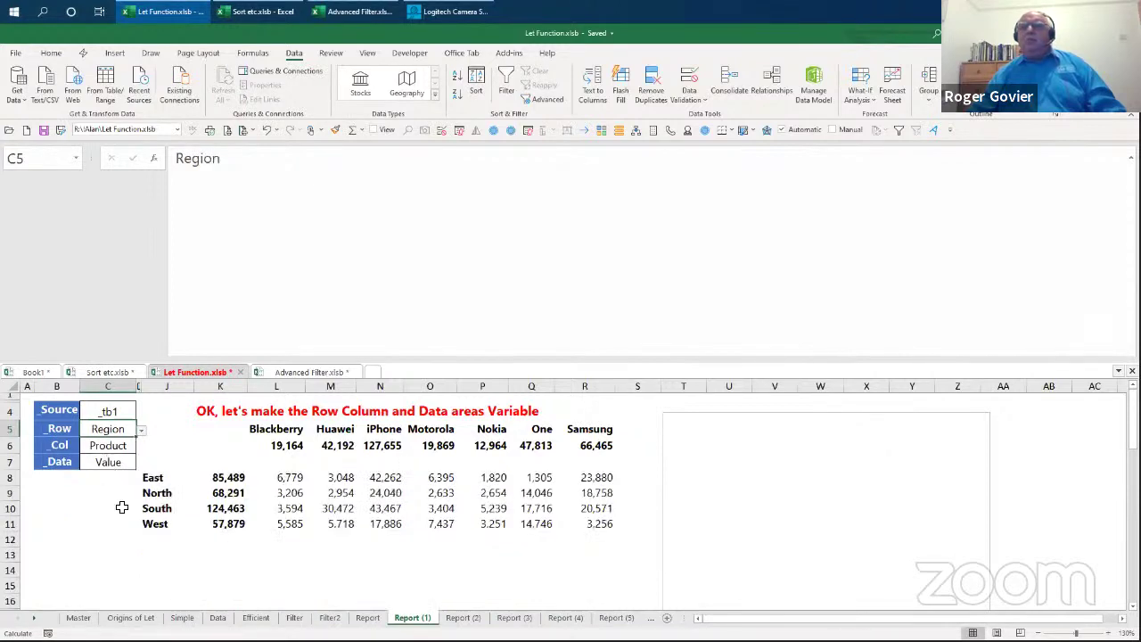
pyautogui.click(140, 432)
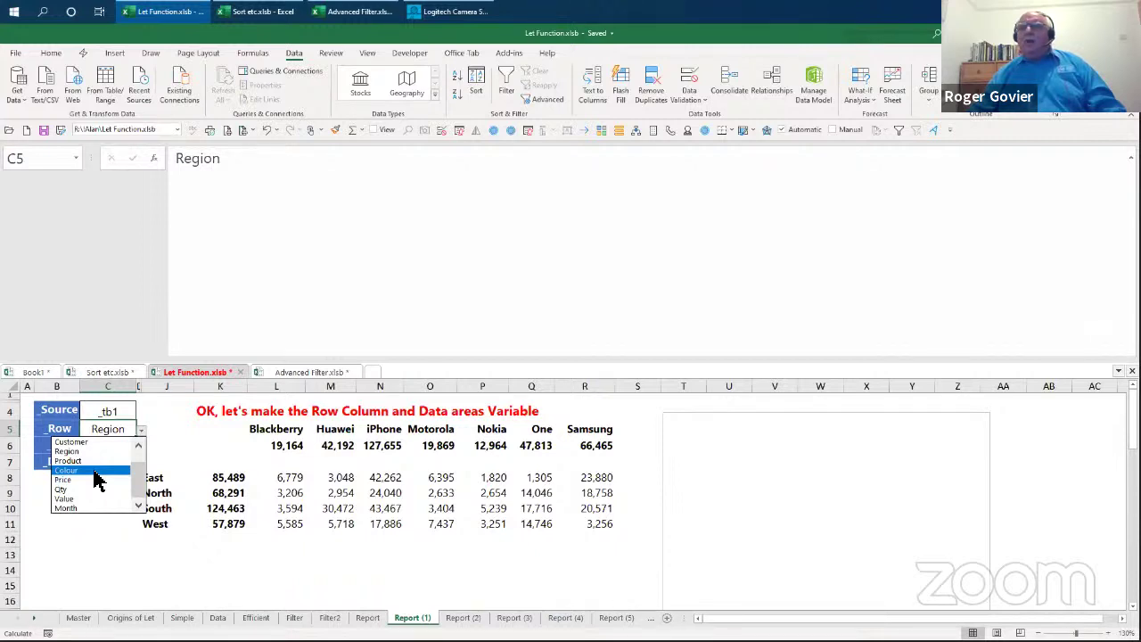
pyautogui.click(98, 481)
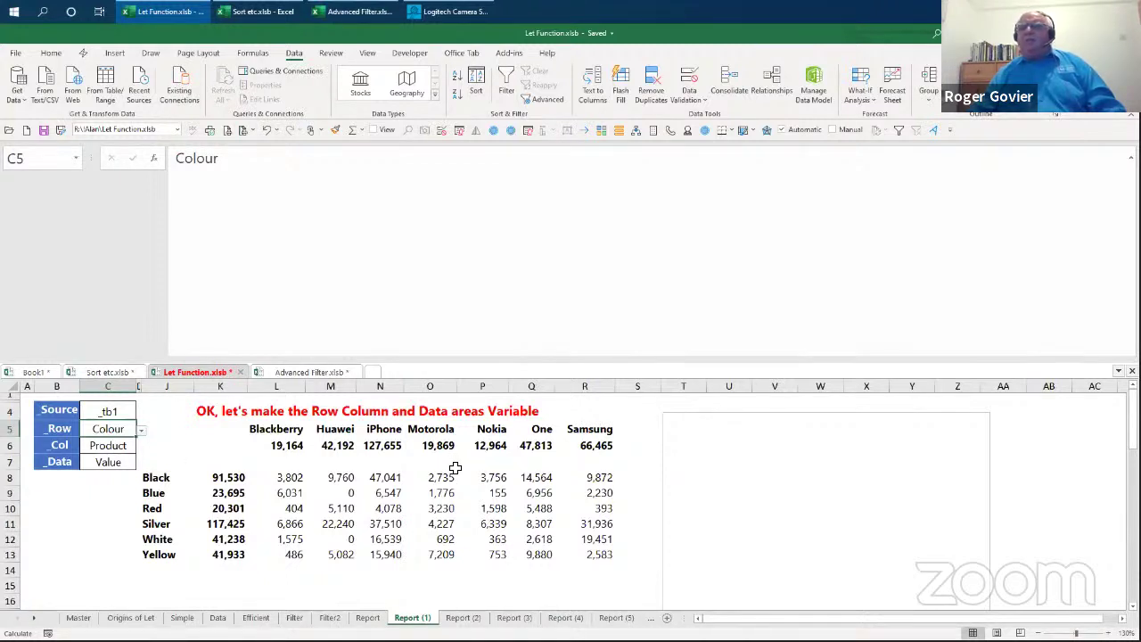
pyautogui.click(119, 446)
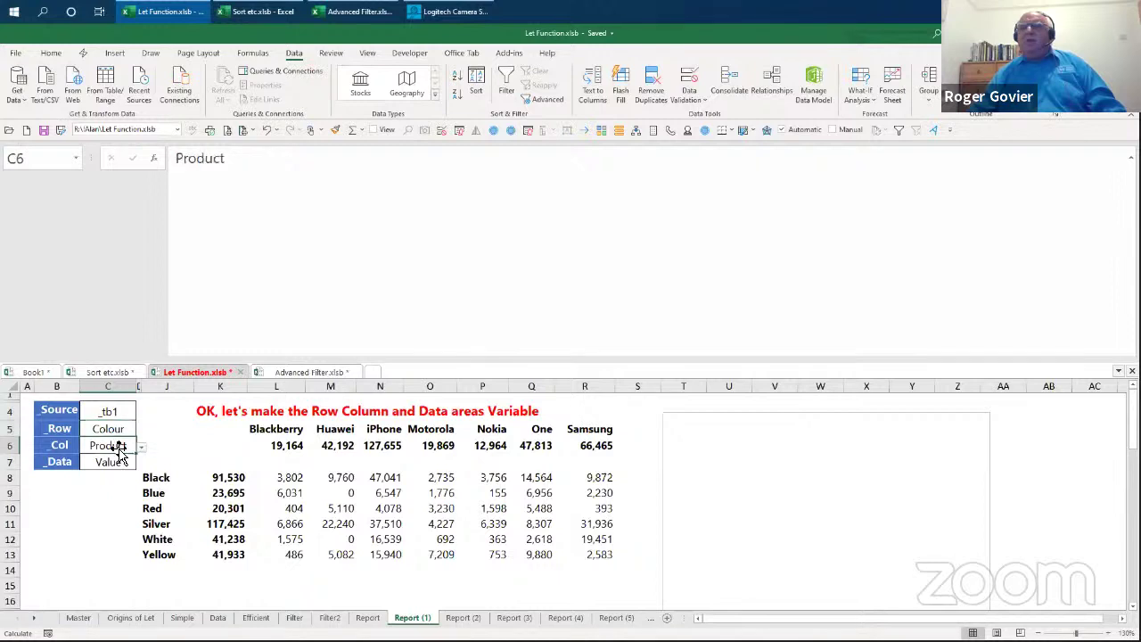
pyautogui.click(141, 447)
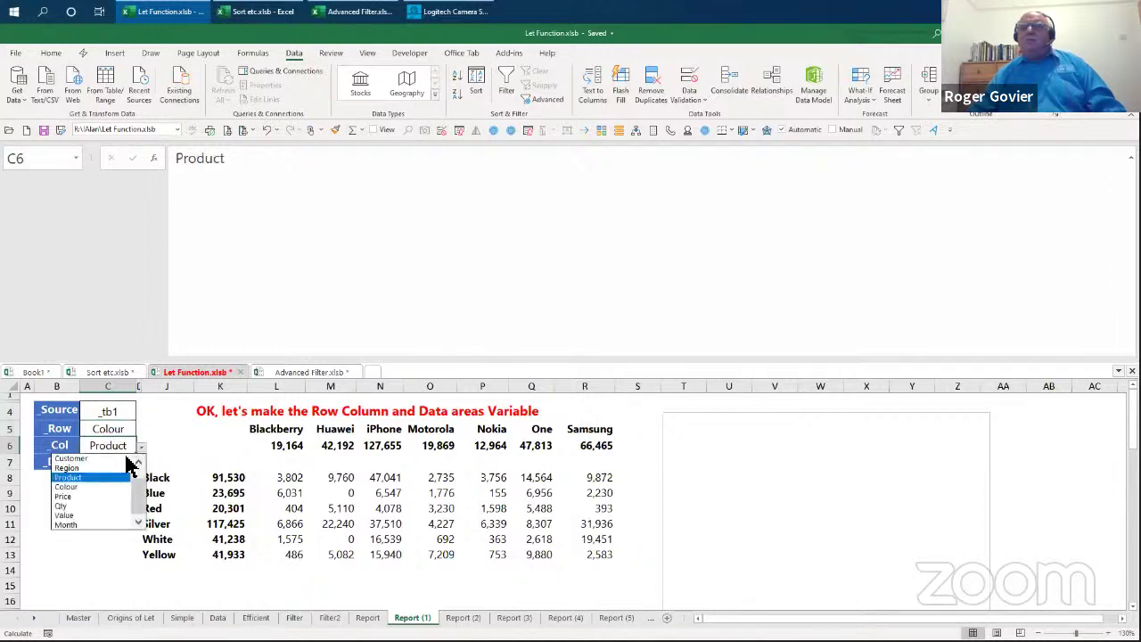
pyautogui.click(140, 463)
pyautogui.click(140, 463)
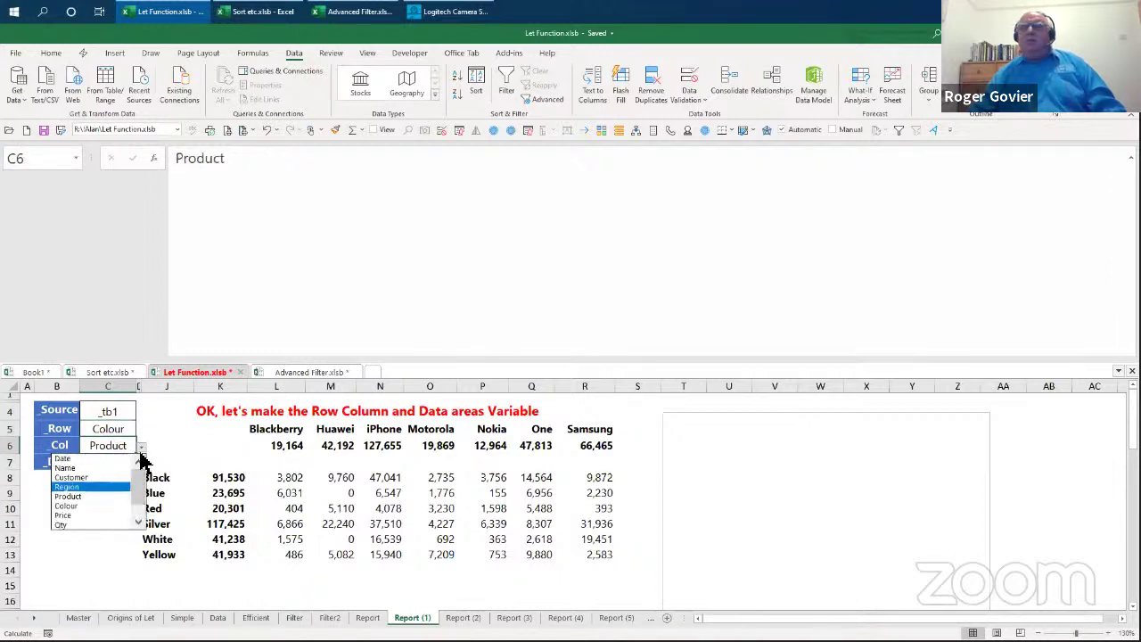
pyautogui.click(116, 467)
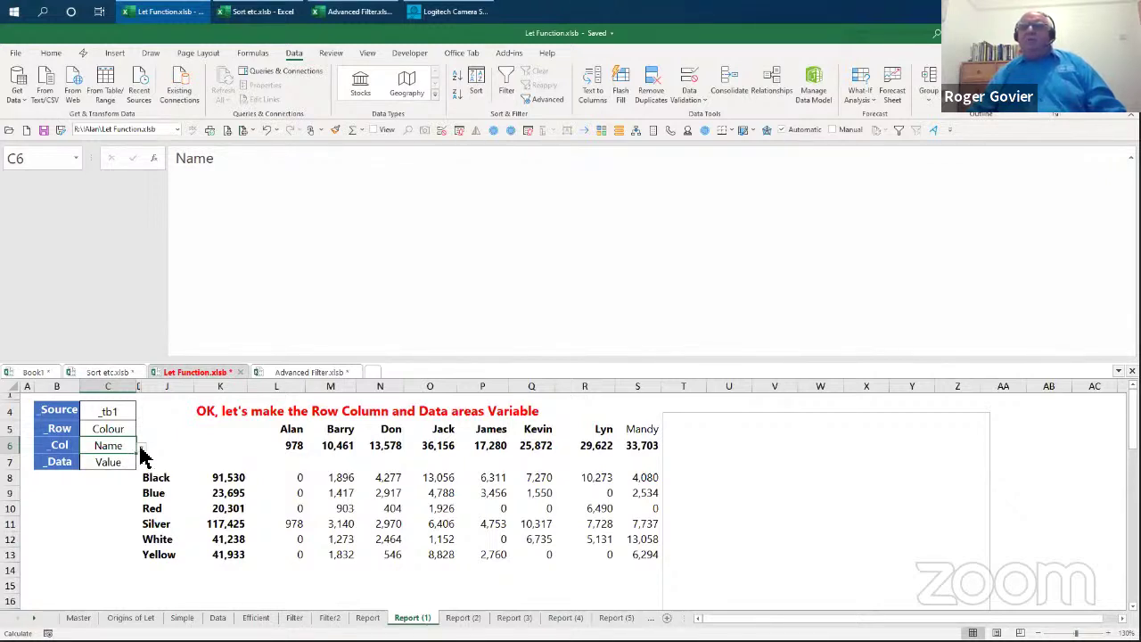
pyautogui.click(141, 451)
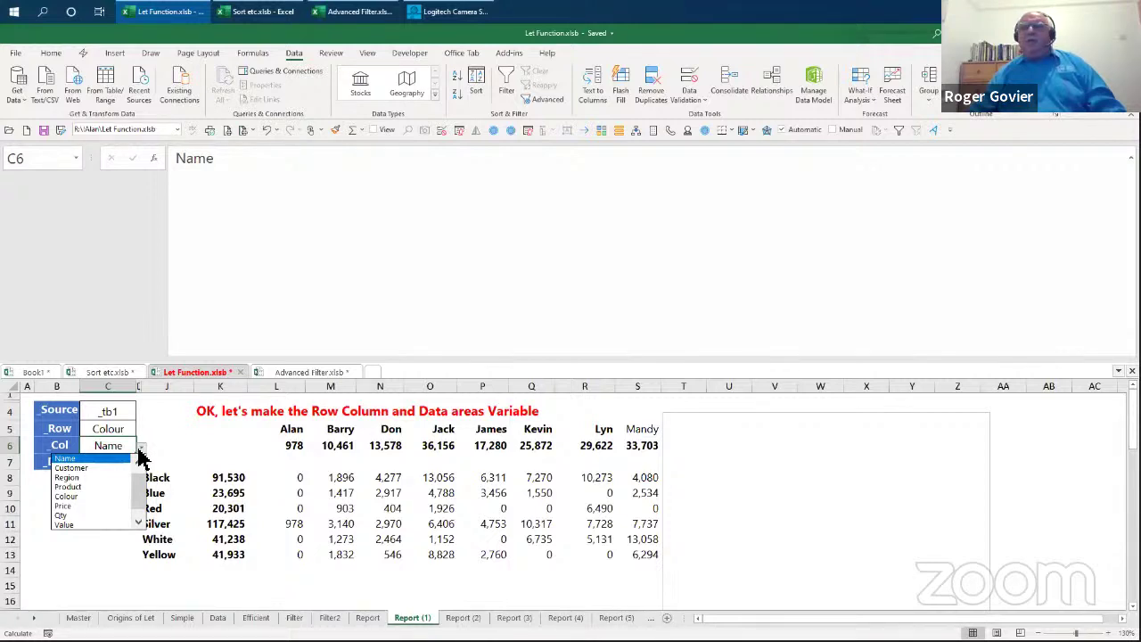
pyautogui.click(111, 488)
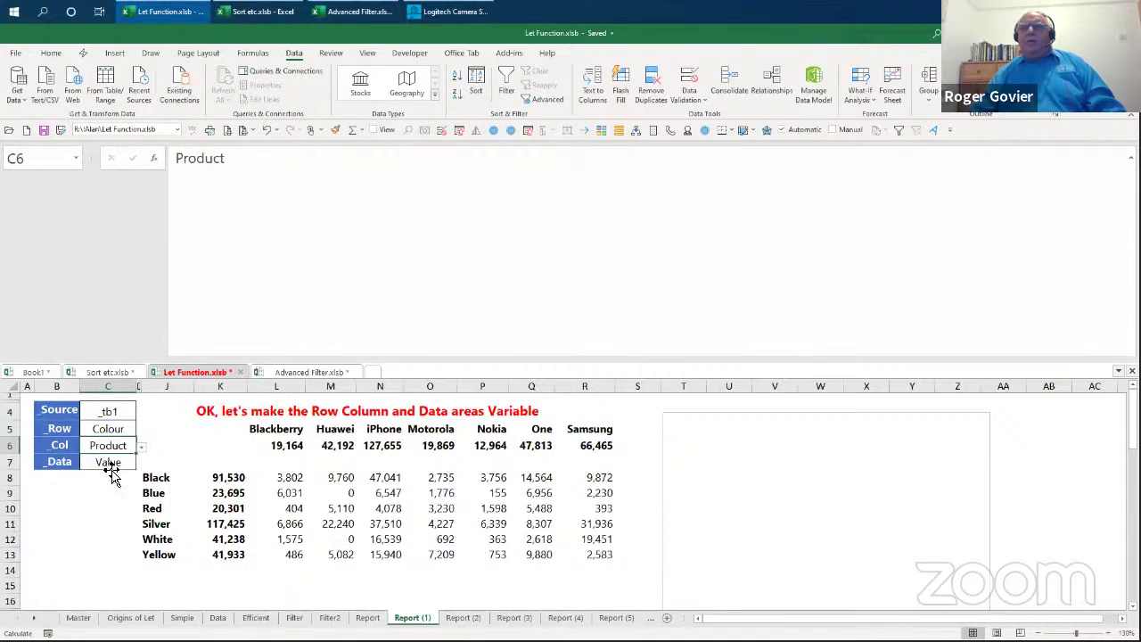
pyautogui.click(111, 432)
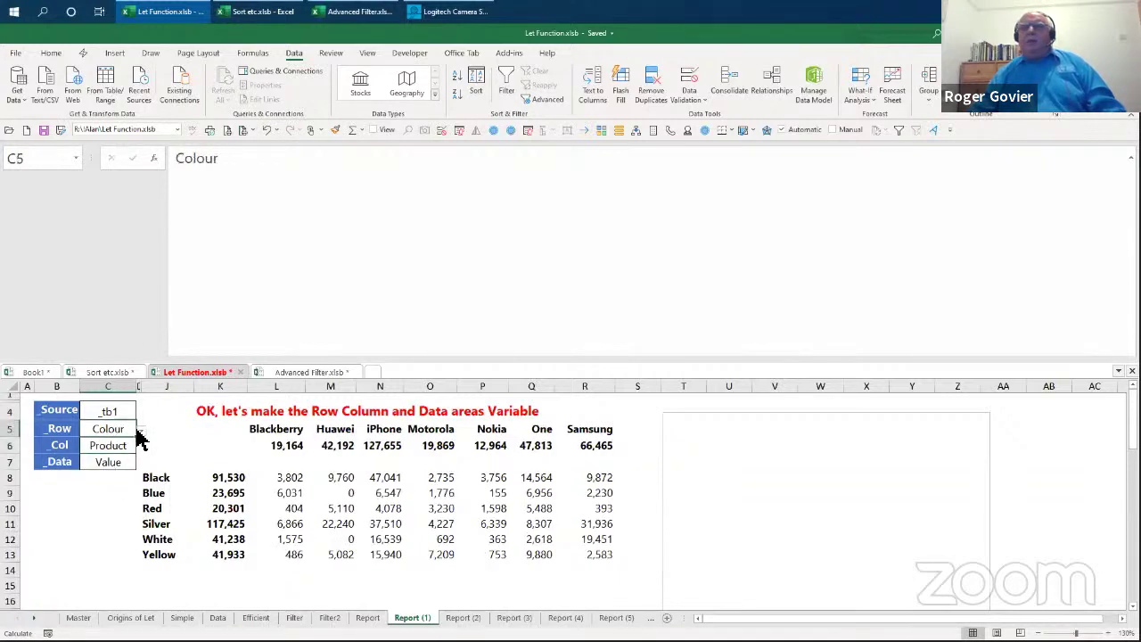
pyautogui.click(139, 431)
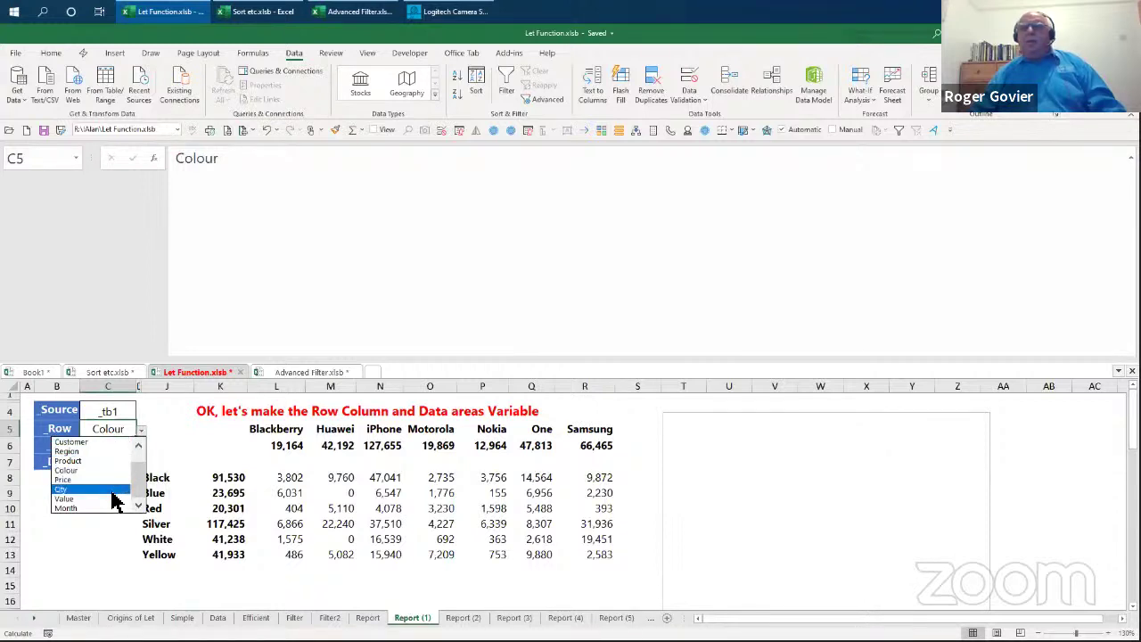
pyautogui.scroll(2, 142, 490)
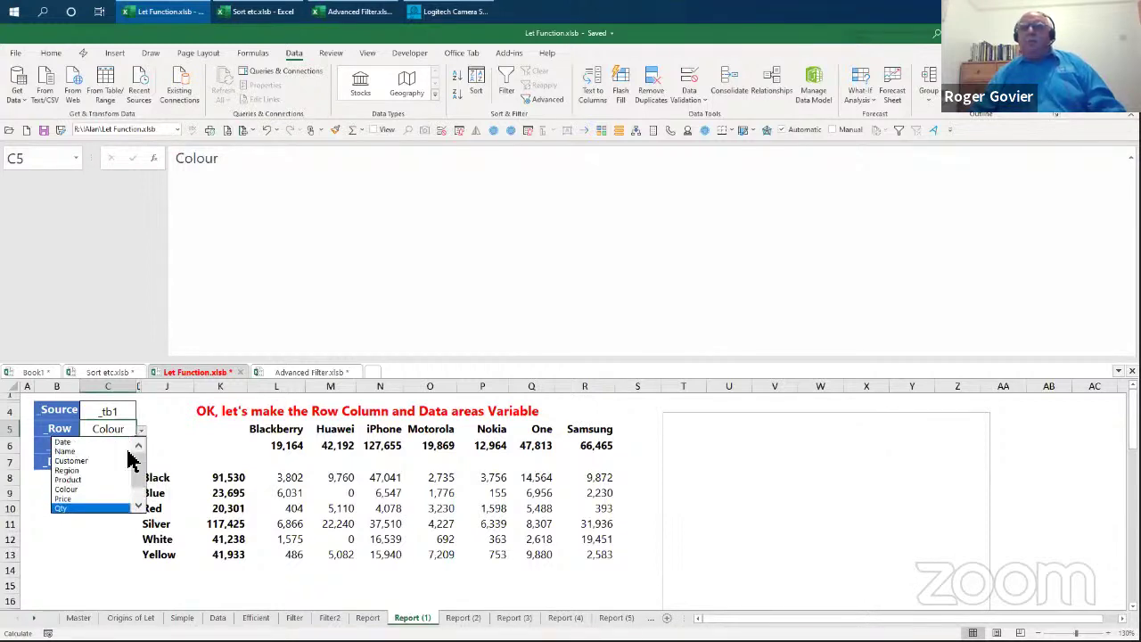
pyautogui.click(128, 452)
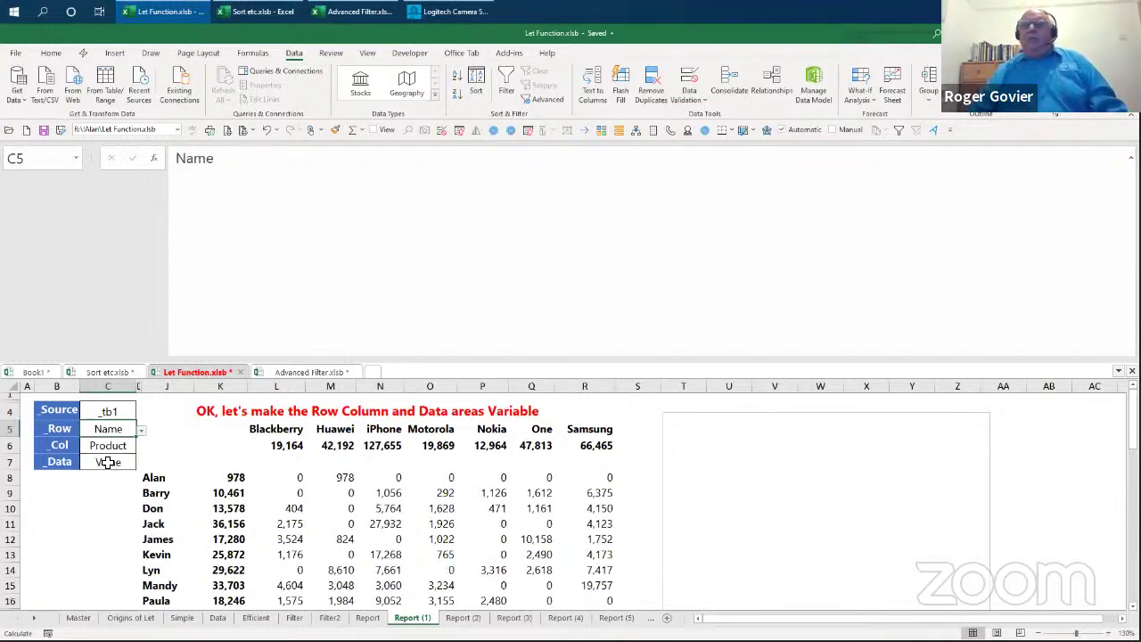
pyautogui.click(107, 461)
# Step: Set the C7 Data field to Qty, then review the LET/SUMIFS formulas in K8 and L8
pyautogui.click(141, 464)
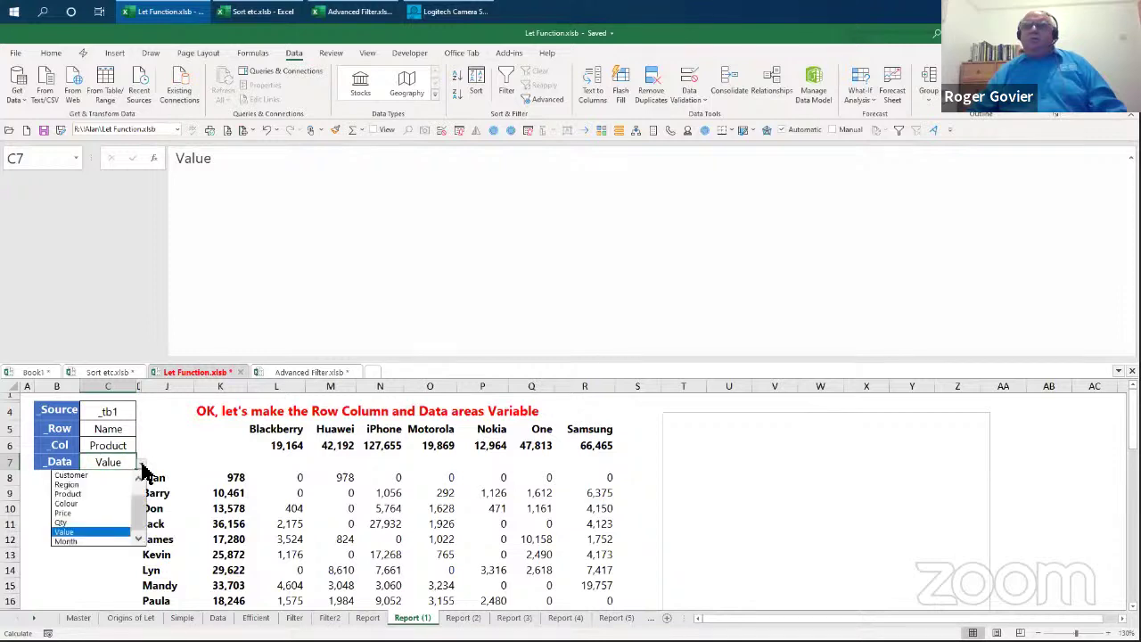
pyautogui.click(101, 523)
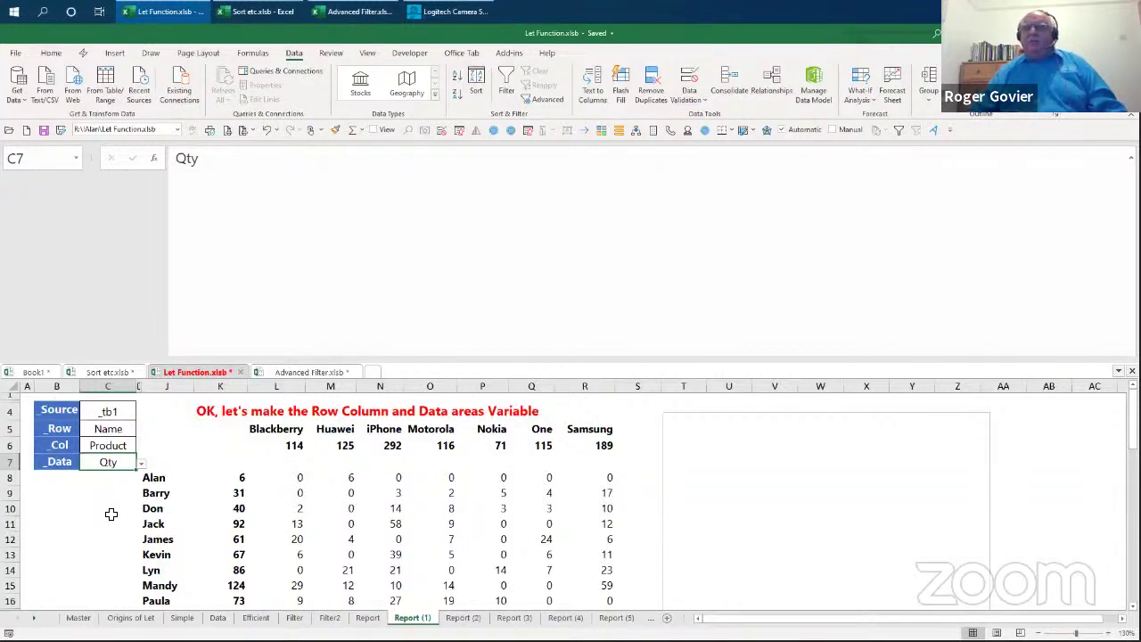
pyautogui.click(240, 474)
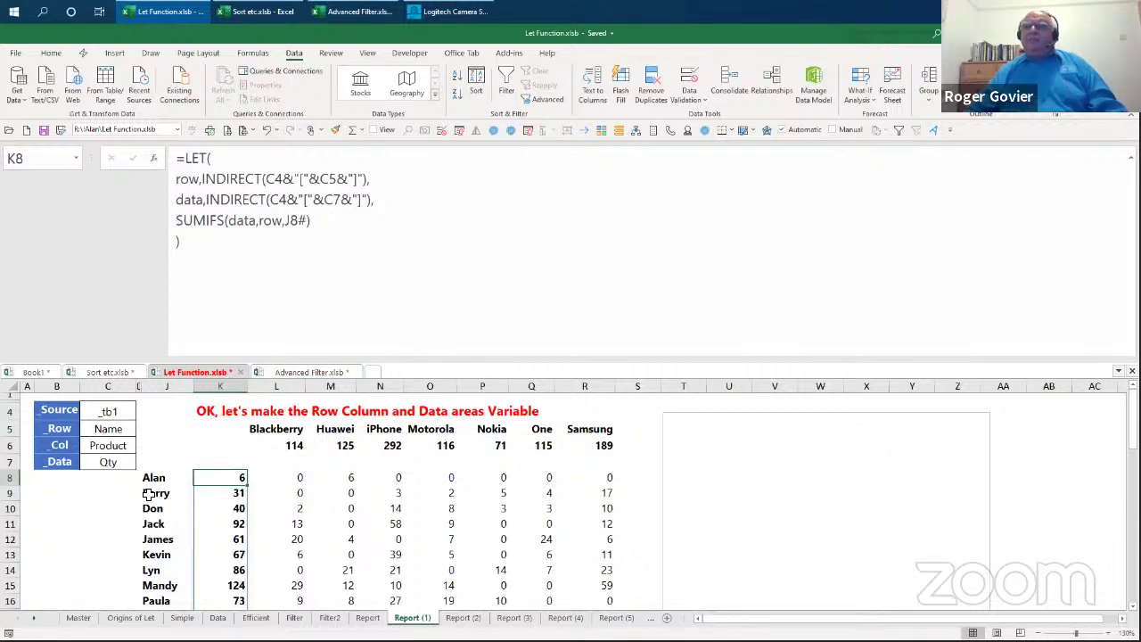
pyautogui.click(297, 476)
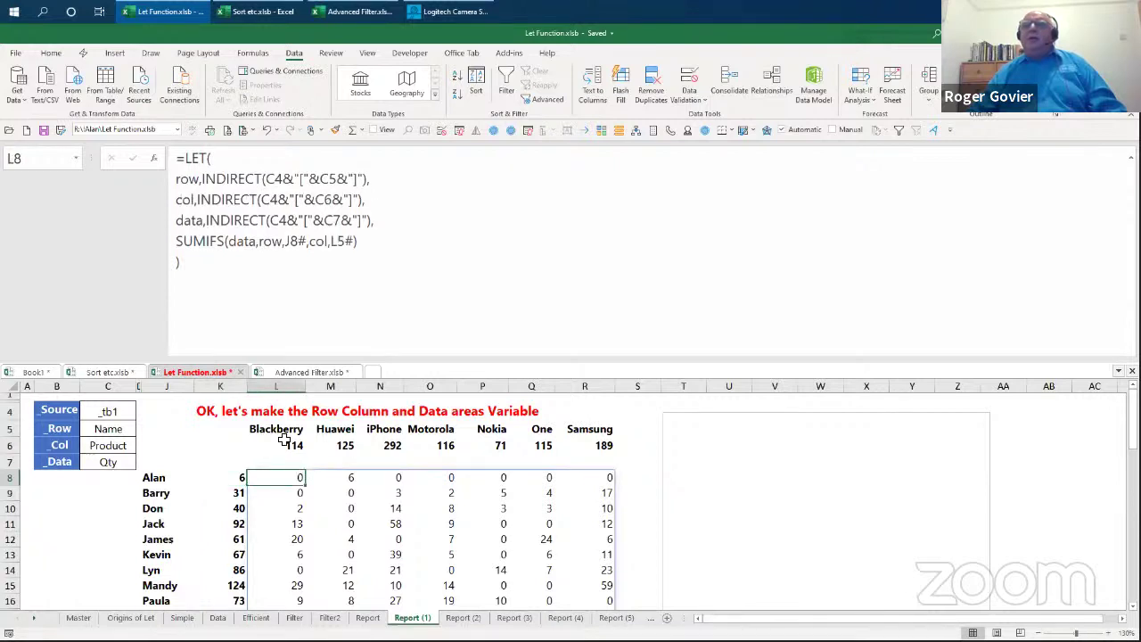
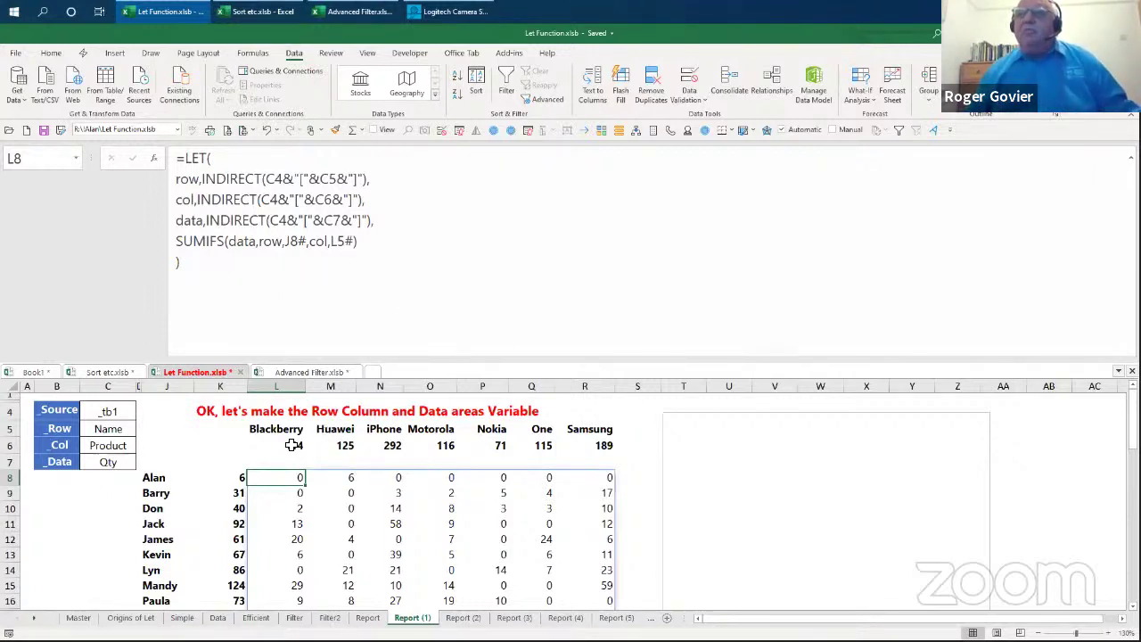
# Step: On the Report (2) sheet, set the row sort direction in E5 to -1 so names sort descending
pyautogui.click(292, 445)
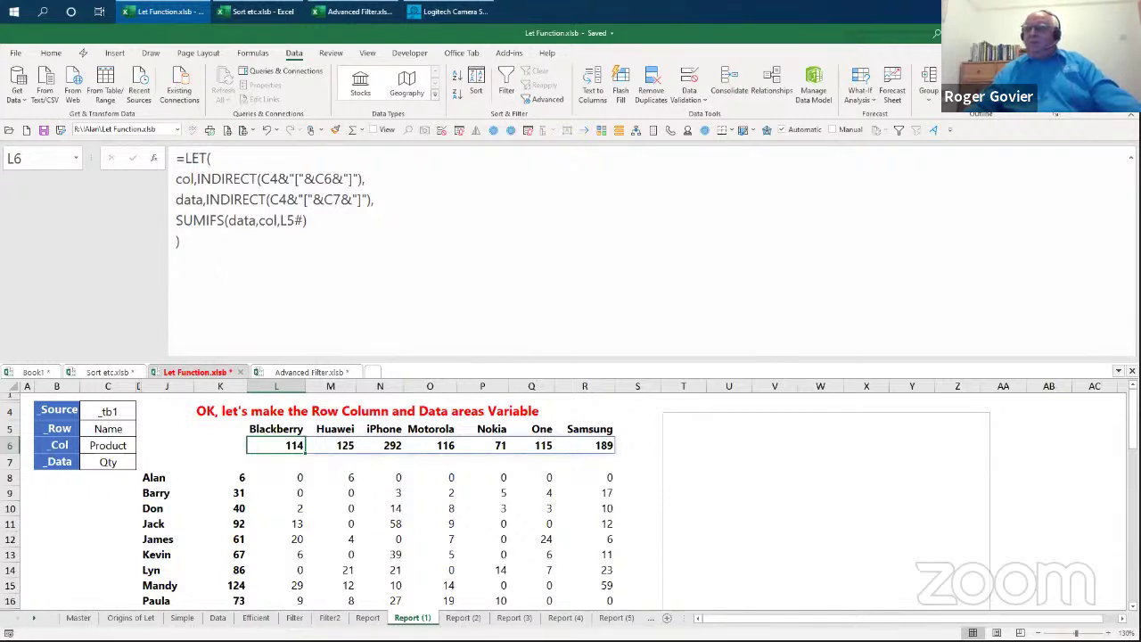
pyautogui.click(475, 619)
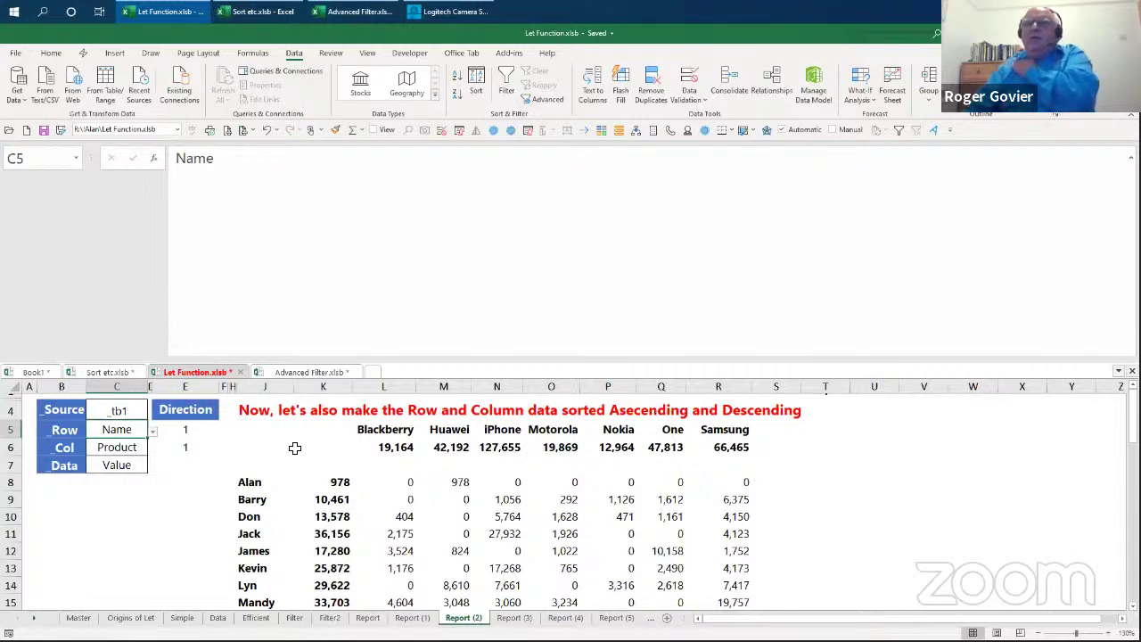
pyautogui.click(185, 430)
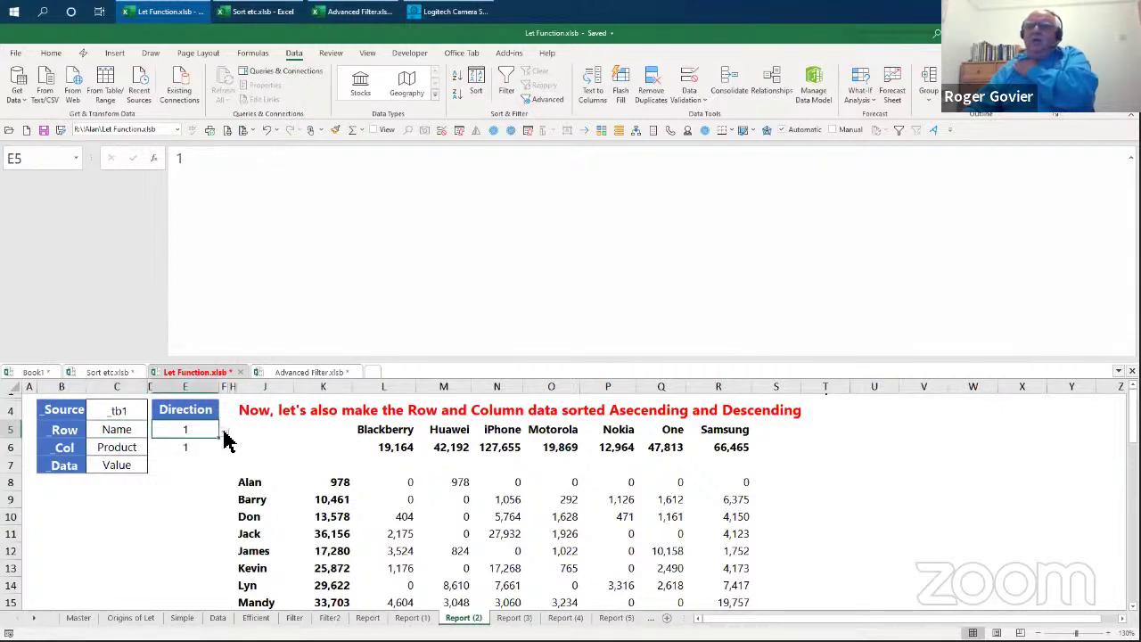
pyautogui.click(225, 436)
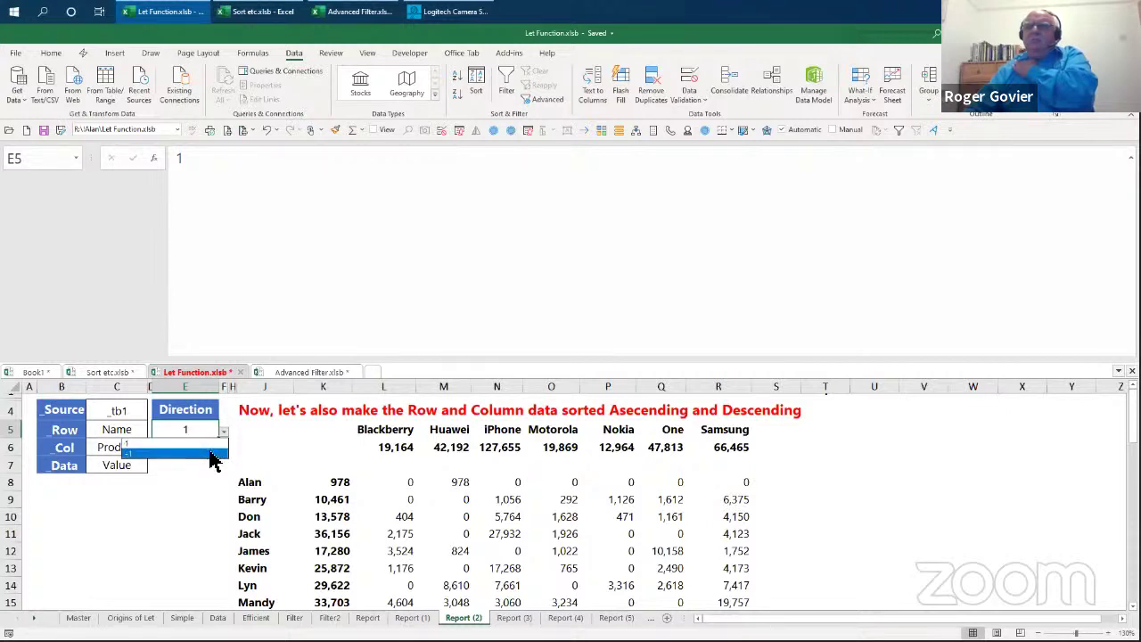
pyautogui.click(214, 458)
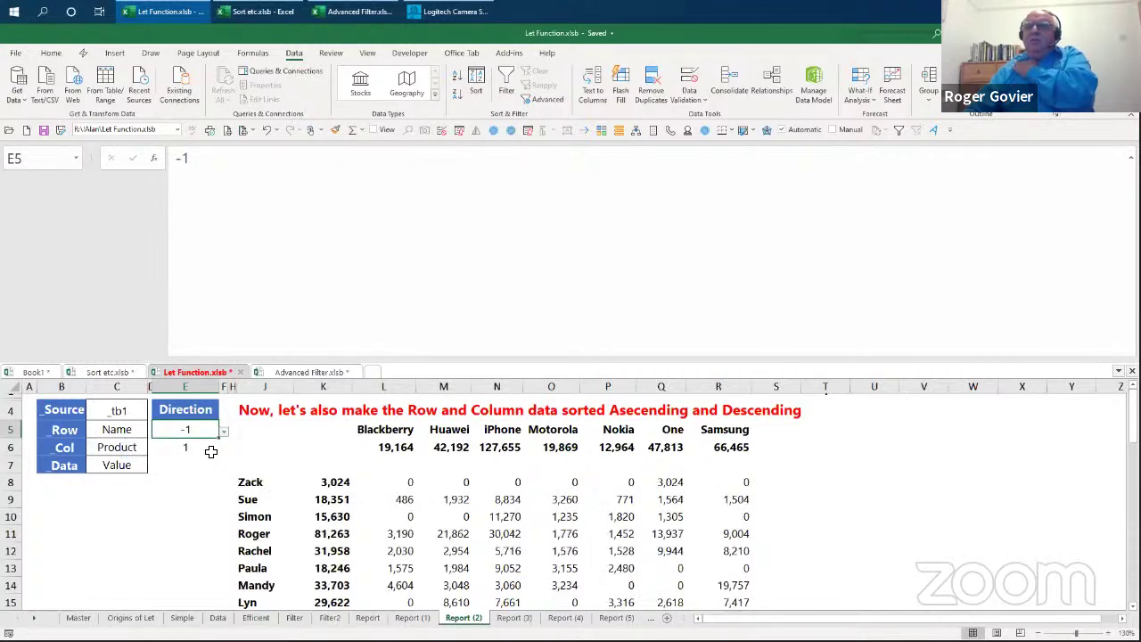
# Step: Set the column sort direction in E6 to -1 so products run Samsung to Blackberry
pyautogui.scroll(-3, 248, 490)
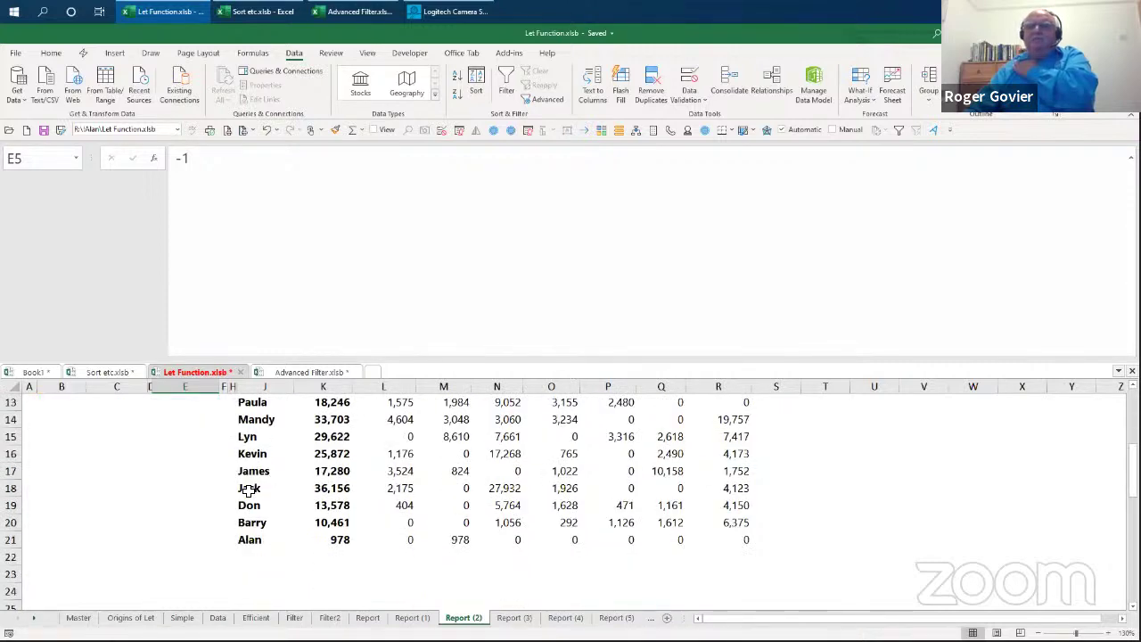
pyautogui.scroll(3, 247, 490)
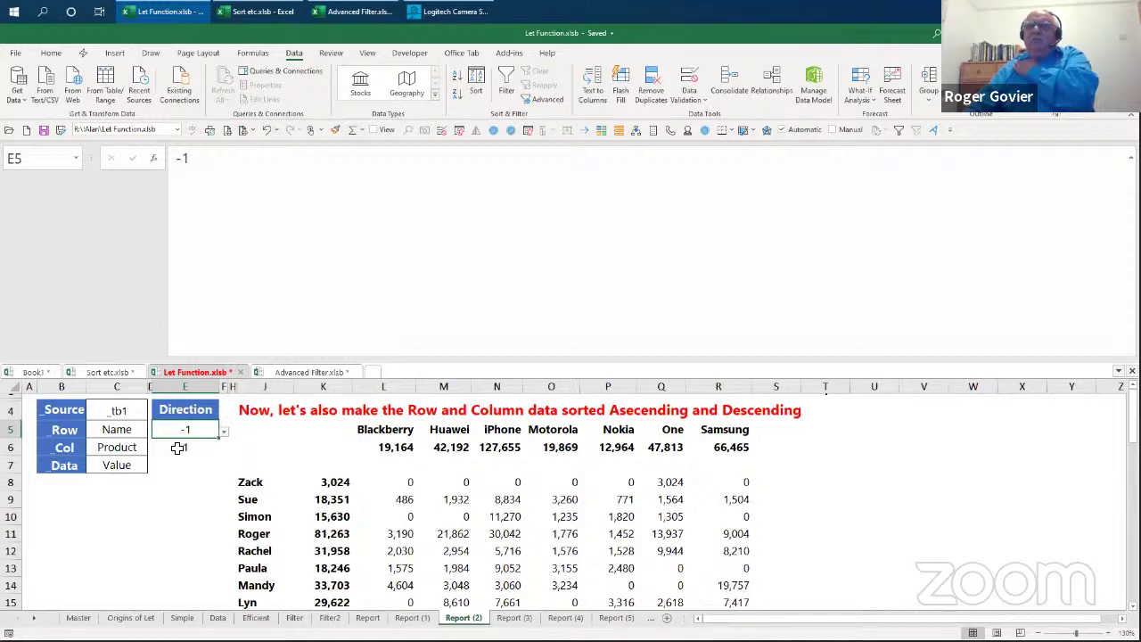
pyautogui.click(179, 448)
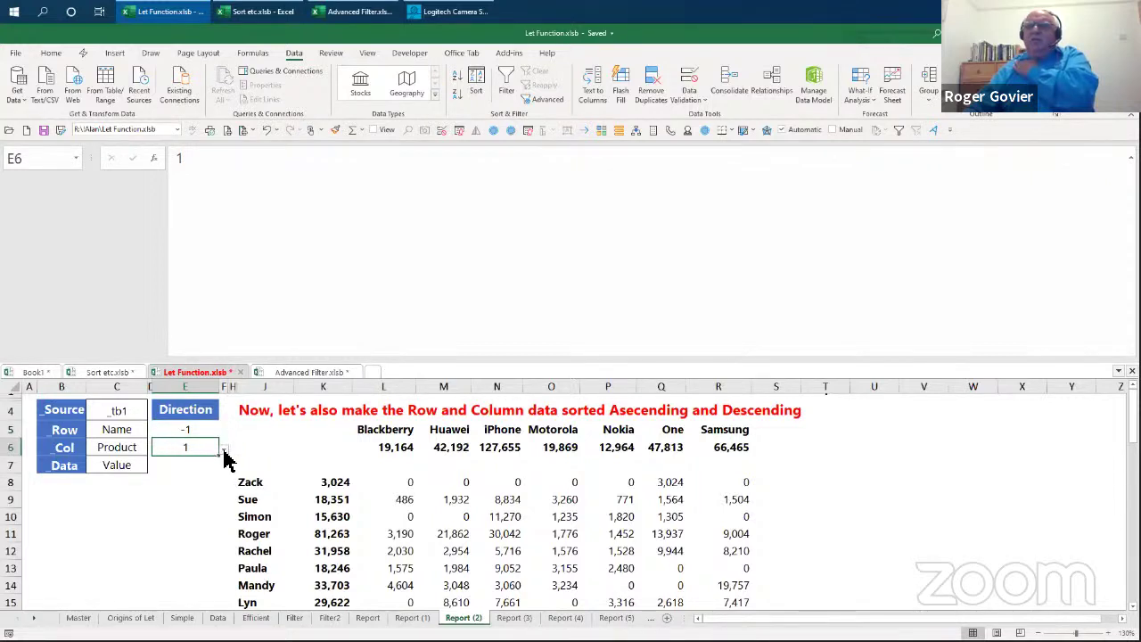
pyautogui.click(223, 451)
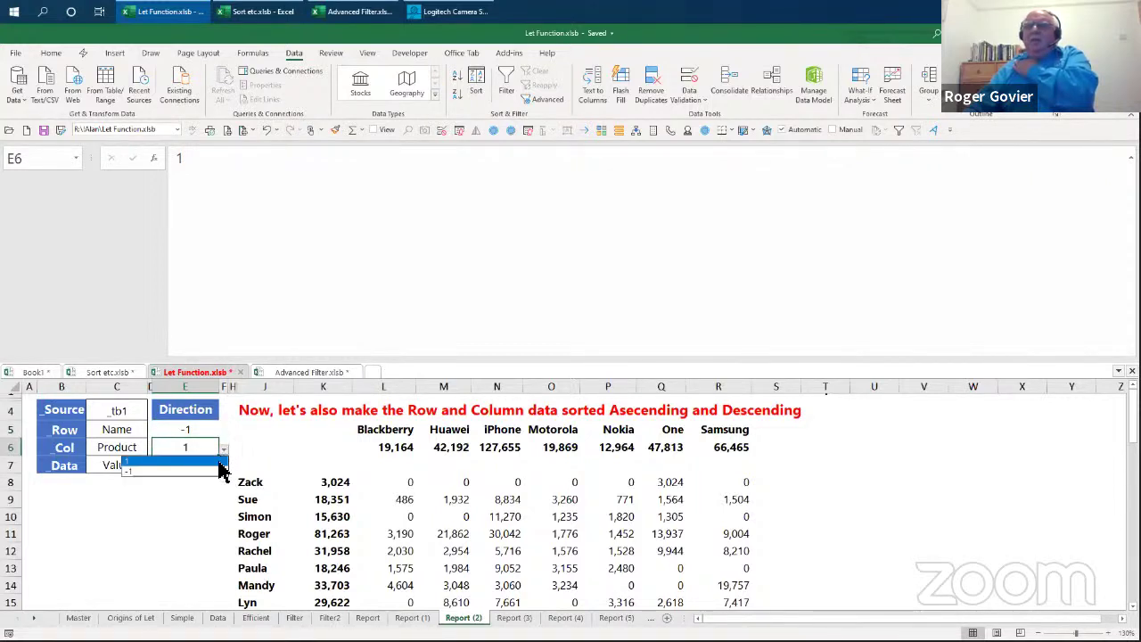
pyautogui.click(220, 473)
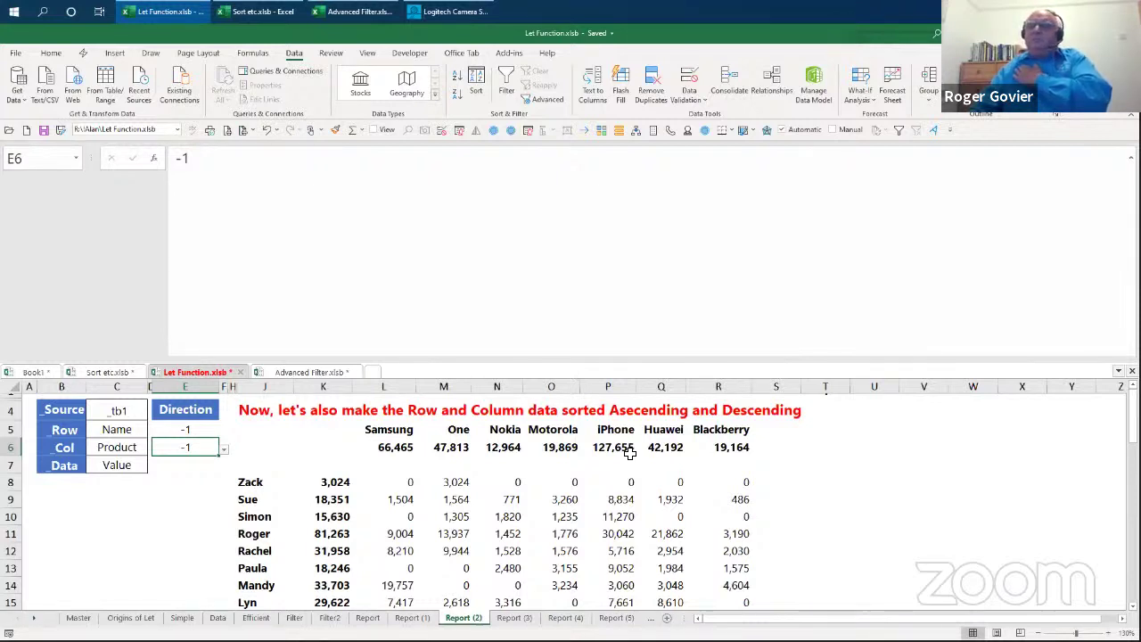
pyautogui.click(396, 481)
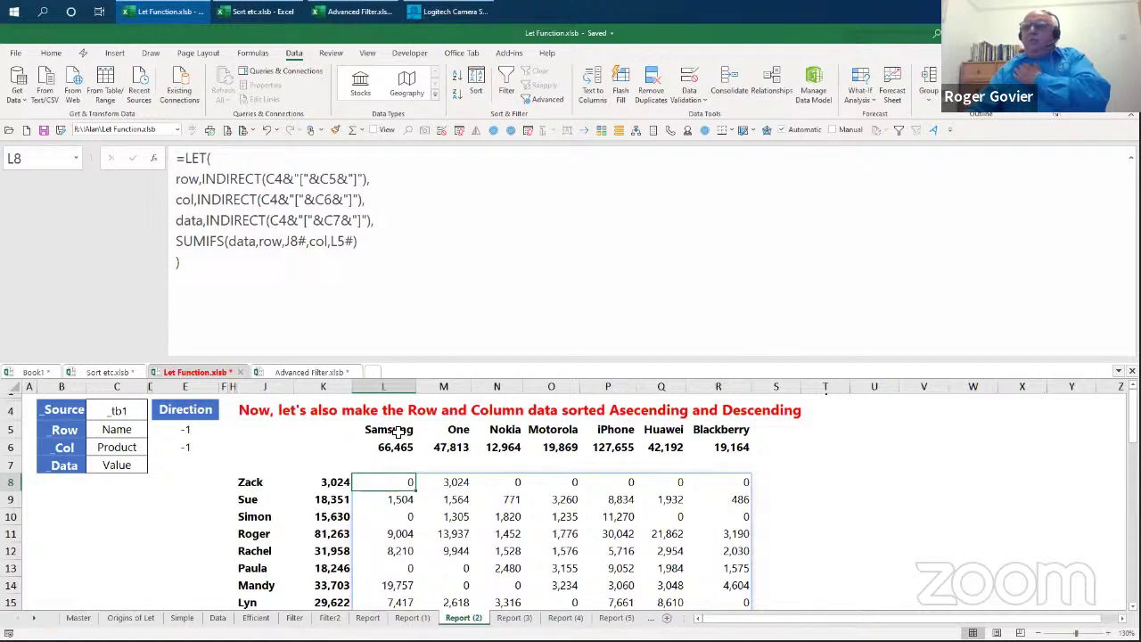
pyautogui.click(388, 449)
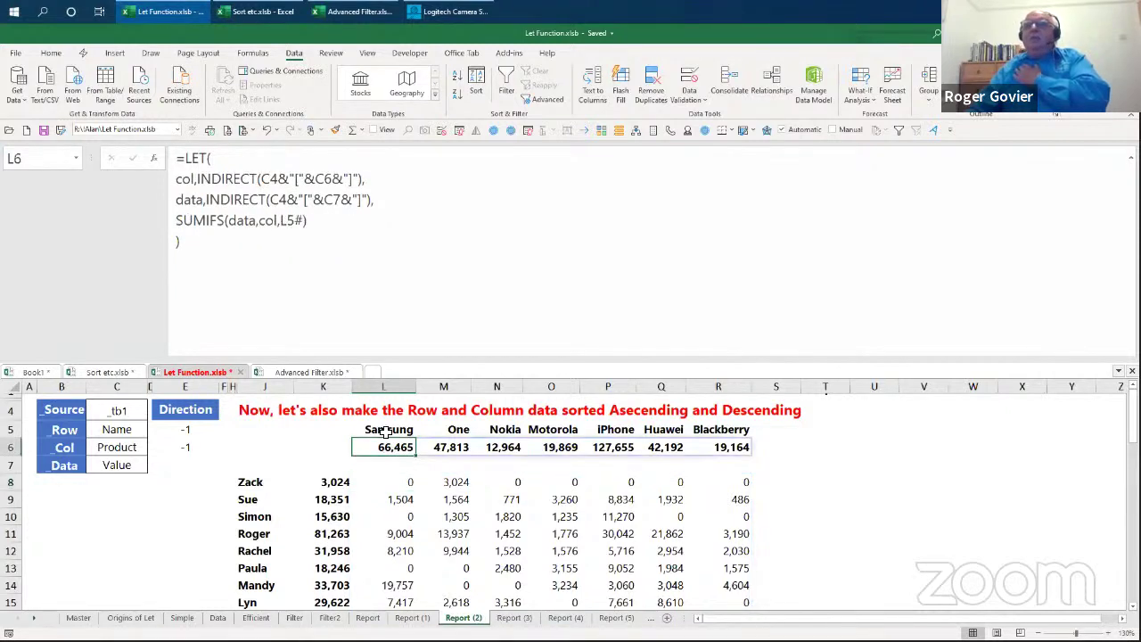
pyautogui.click(385, 431)
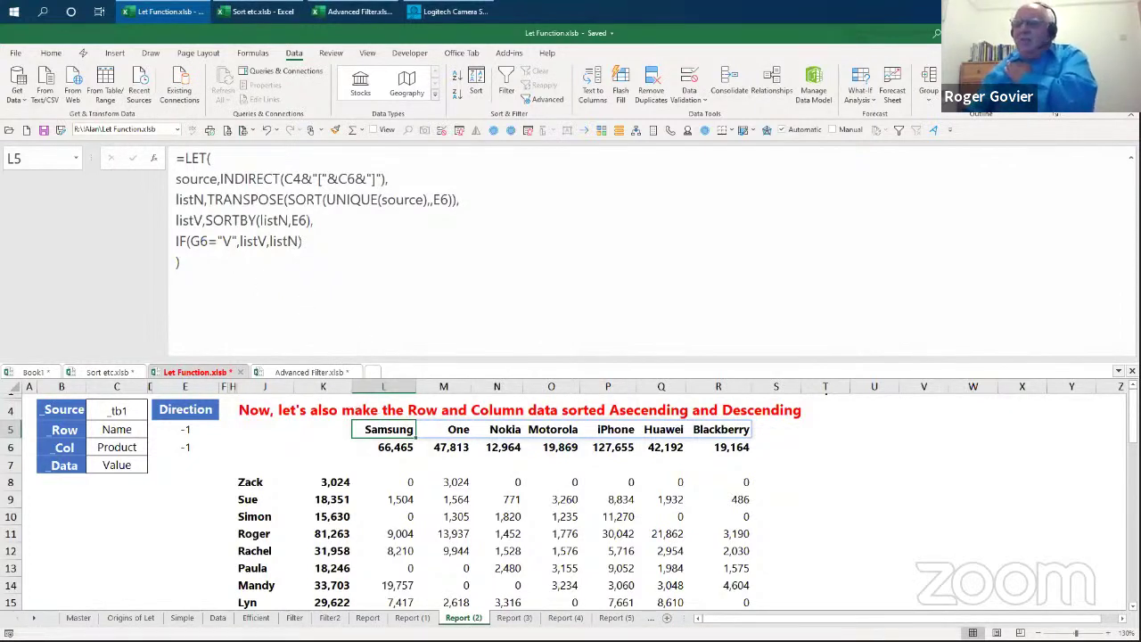
# Step: On Report (3), set G5 to N to sort rows by name and E5 to 1 for ascending
pyautogui.click(515, 619)
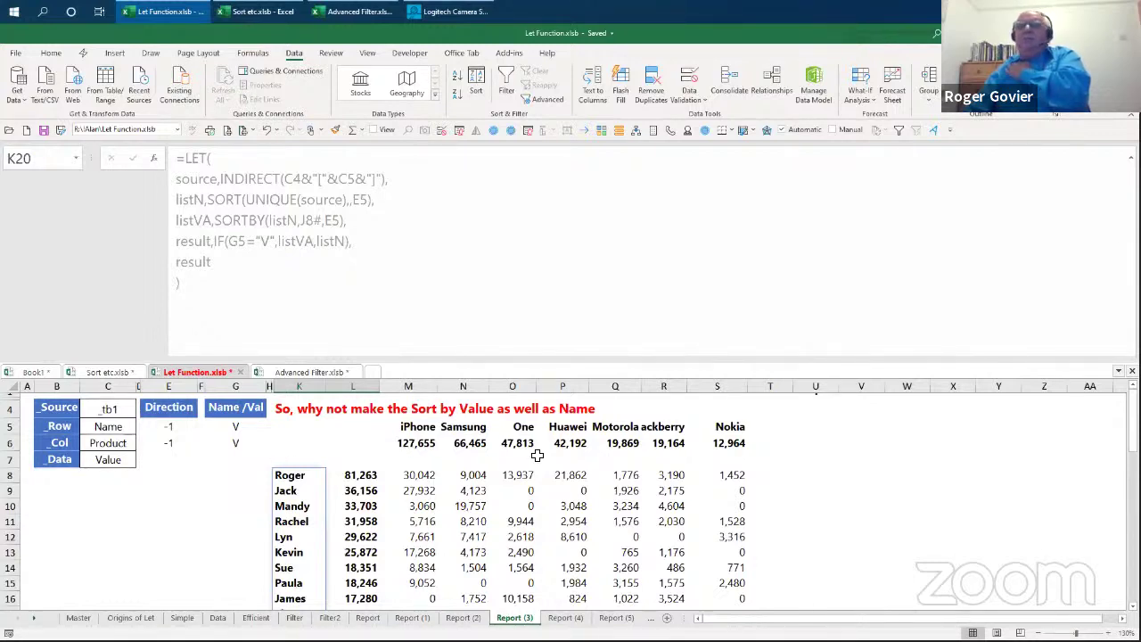
pyautogui.click(231, 426)
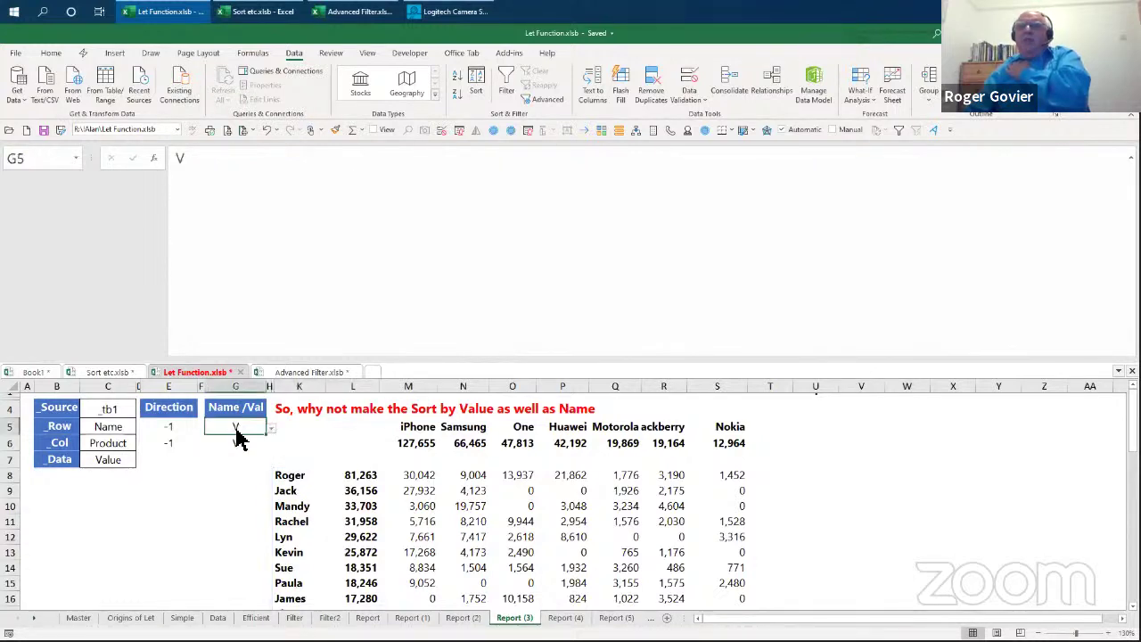
pyautogui.click(270, 430)
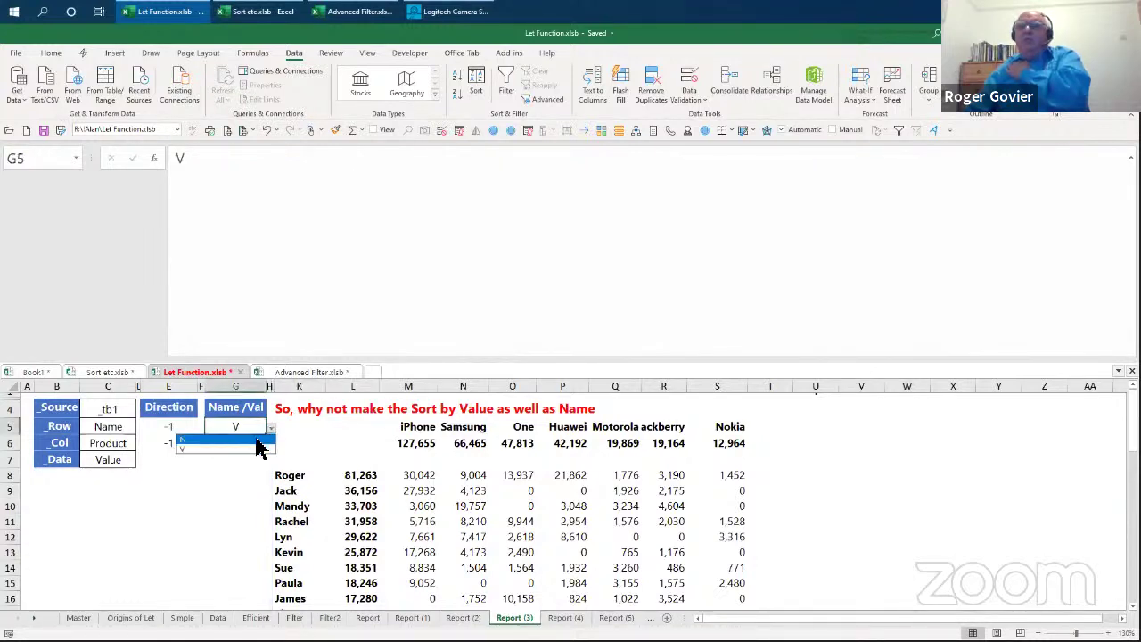
pyautogui.click(257, 440)
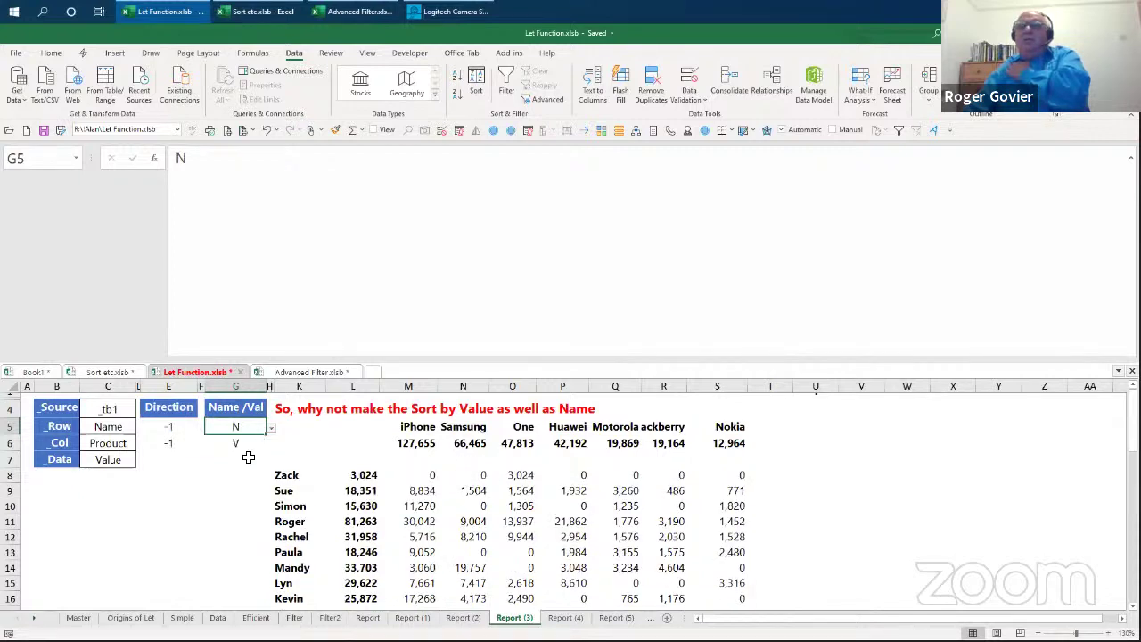
pyautogui.click(188, 431)
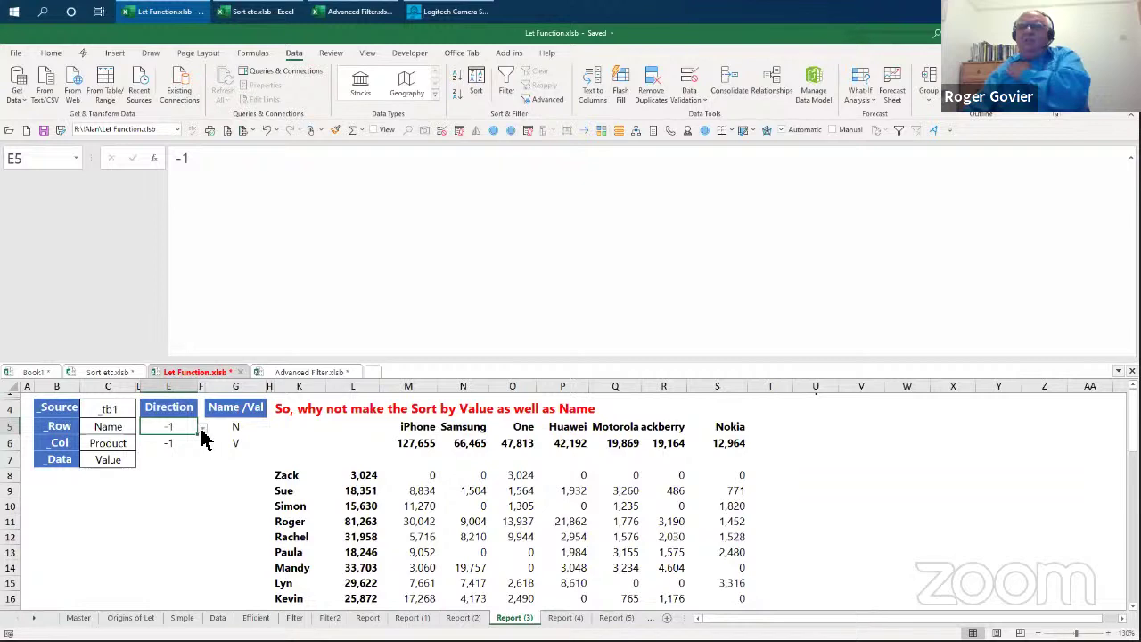
pyautogui.click(202, 429)
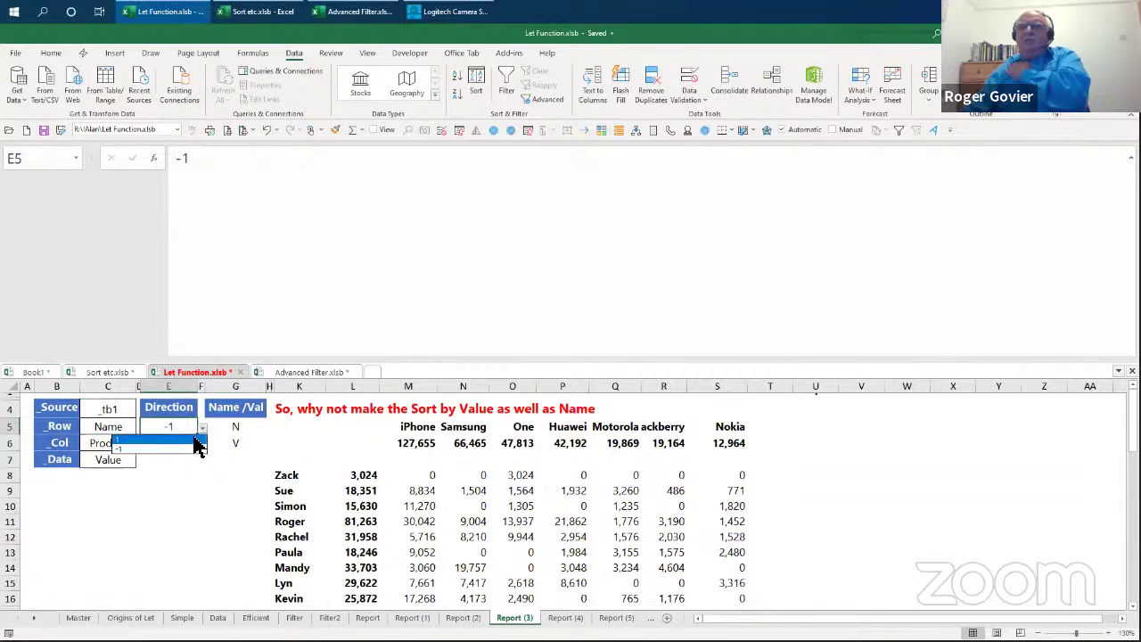
pyautogui.click(198, 438)
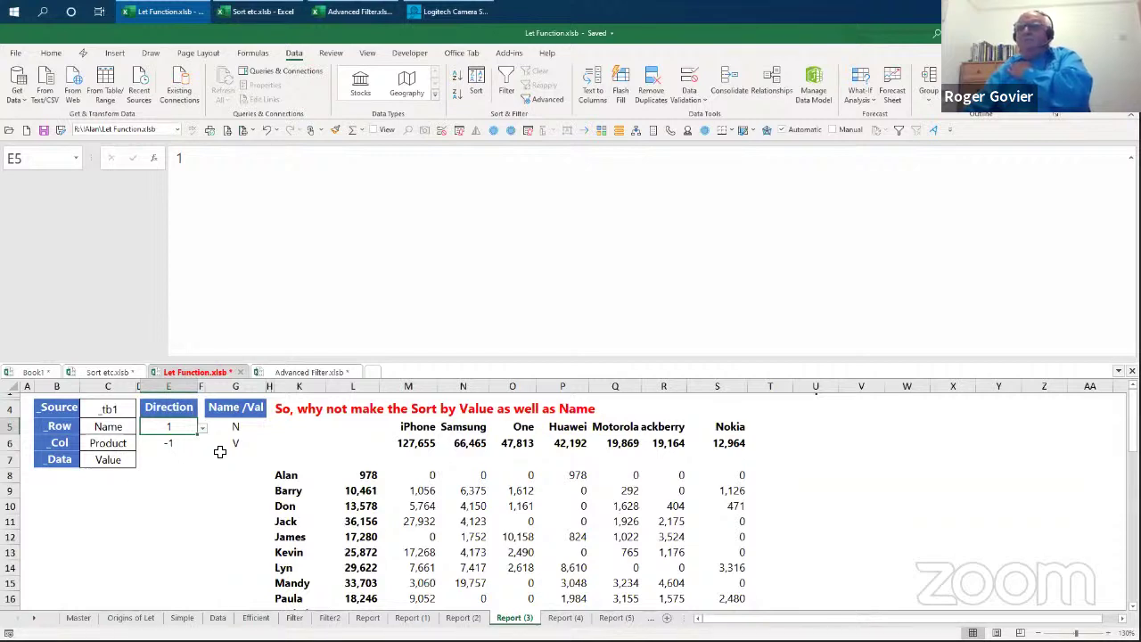
pyautogui.click(421, 428)
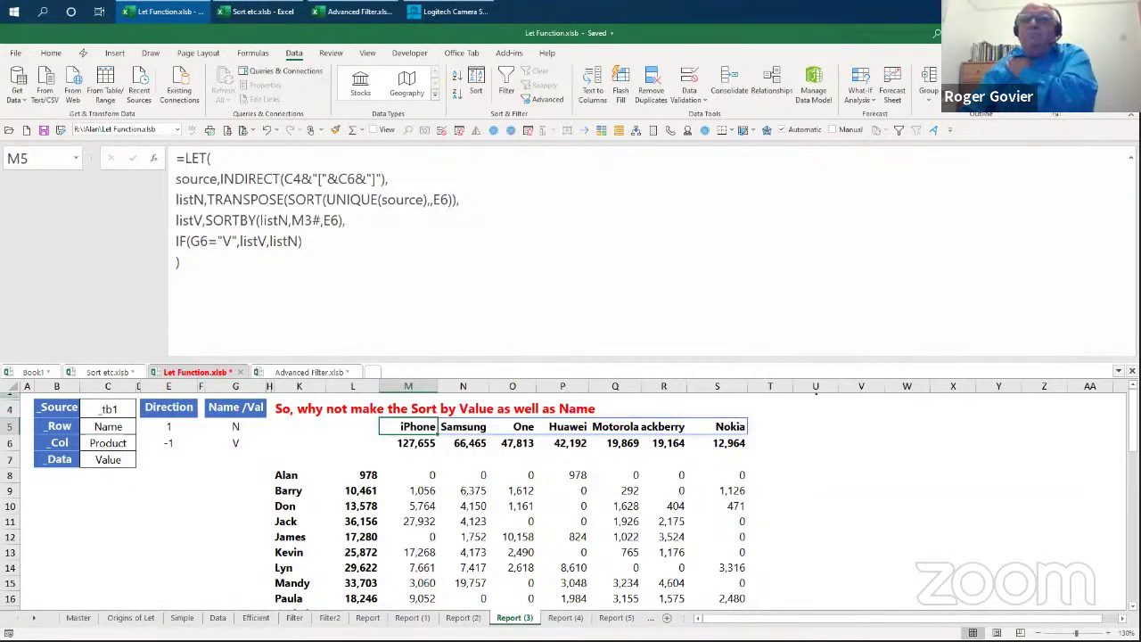
pyautogui.click(13, 387)
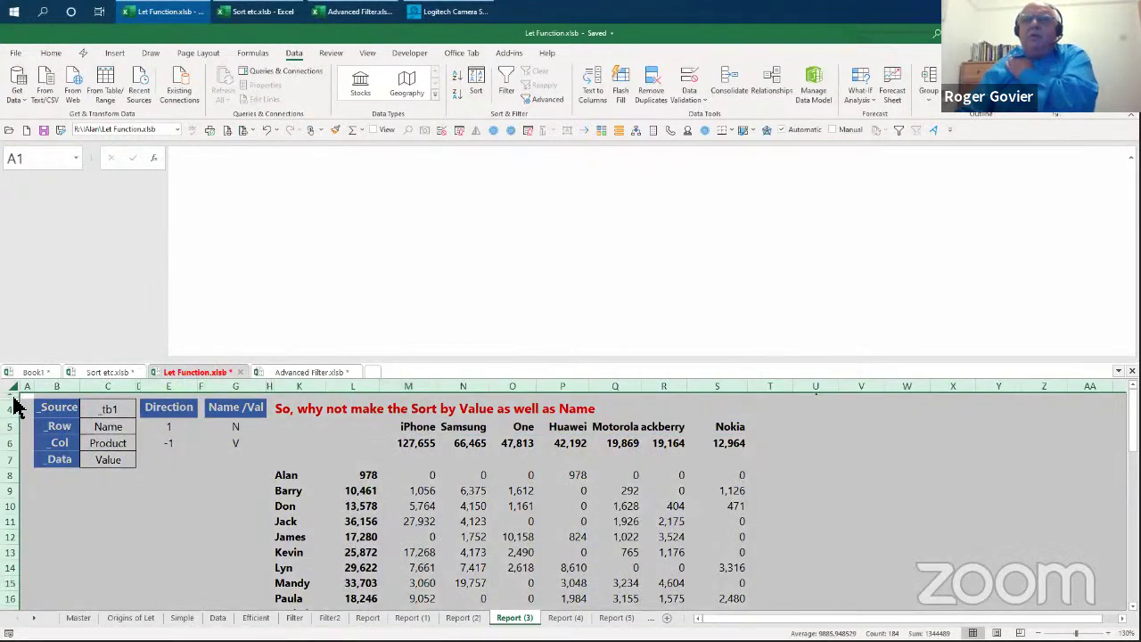
pyautogui.rightClick(15, 402)
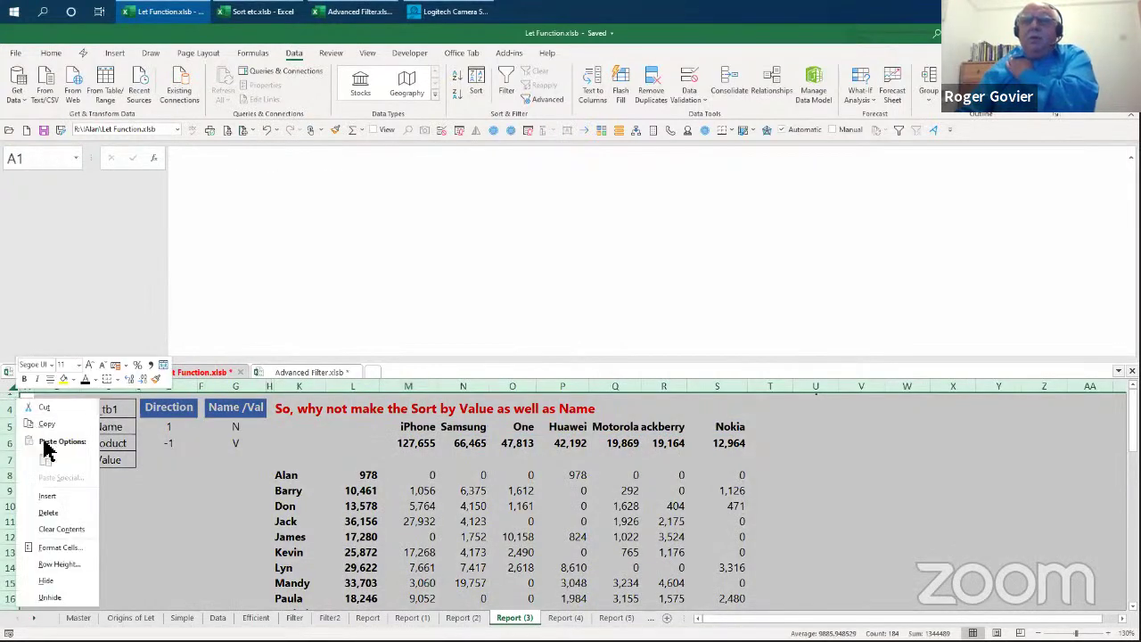
pyautogui.click(68, 598)
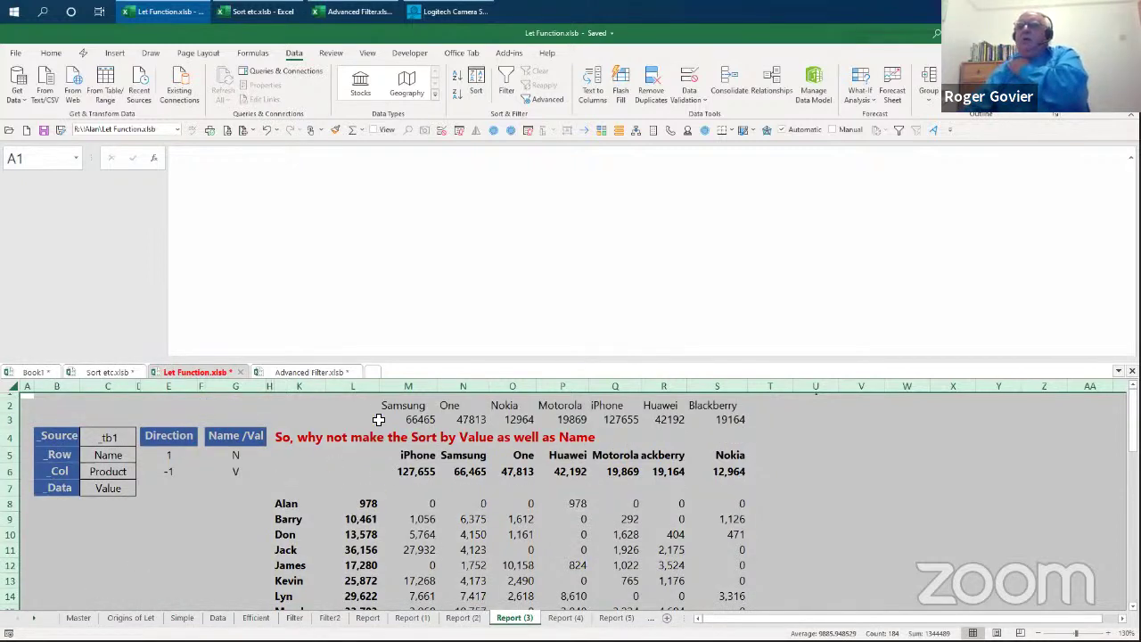
pyautogui.click(378, 406)
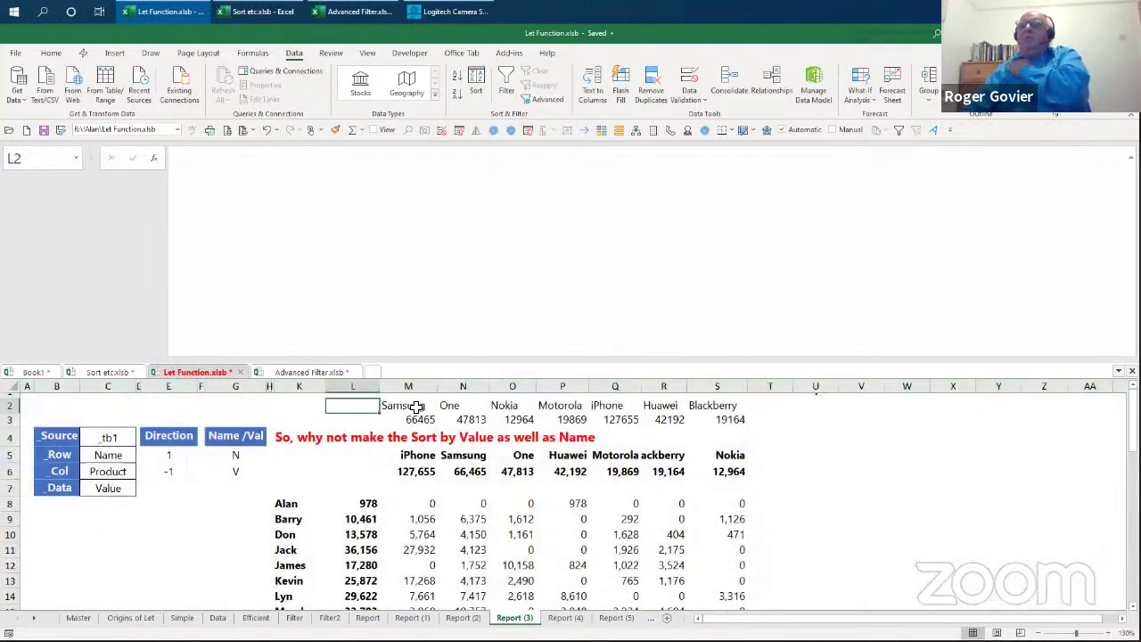
pyautogui.click(417, 408)
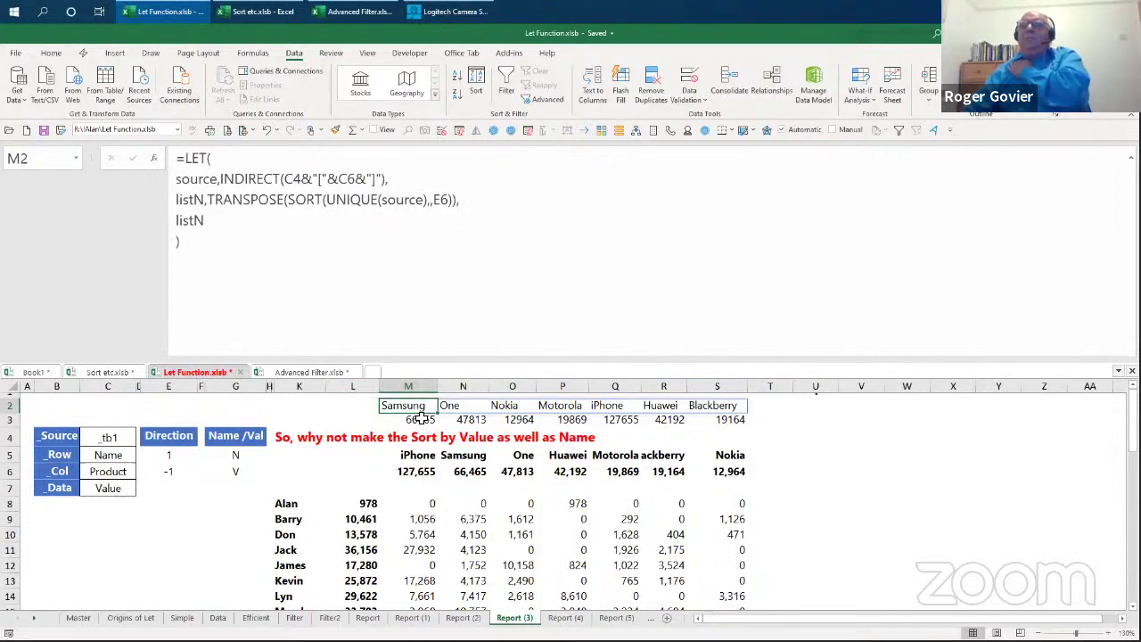
pyautogui.click(421, 419)
pyautogui.click(415, 405)
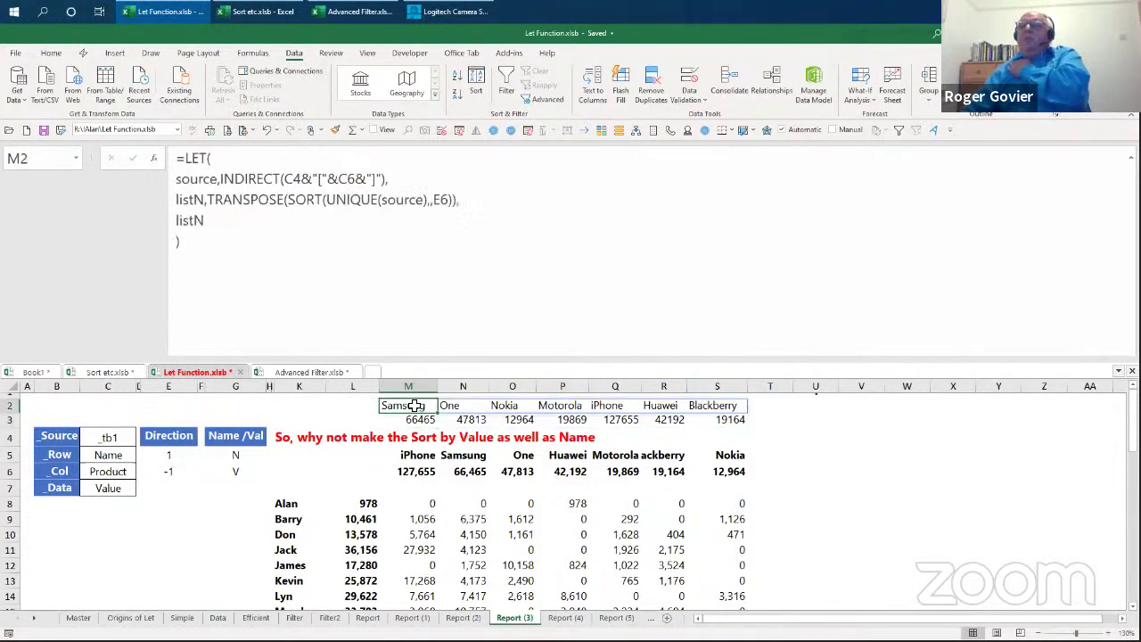
pyautogui.click(418, 473)
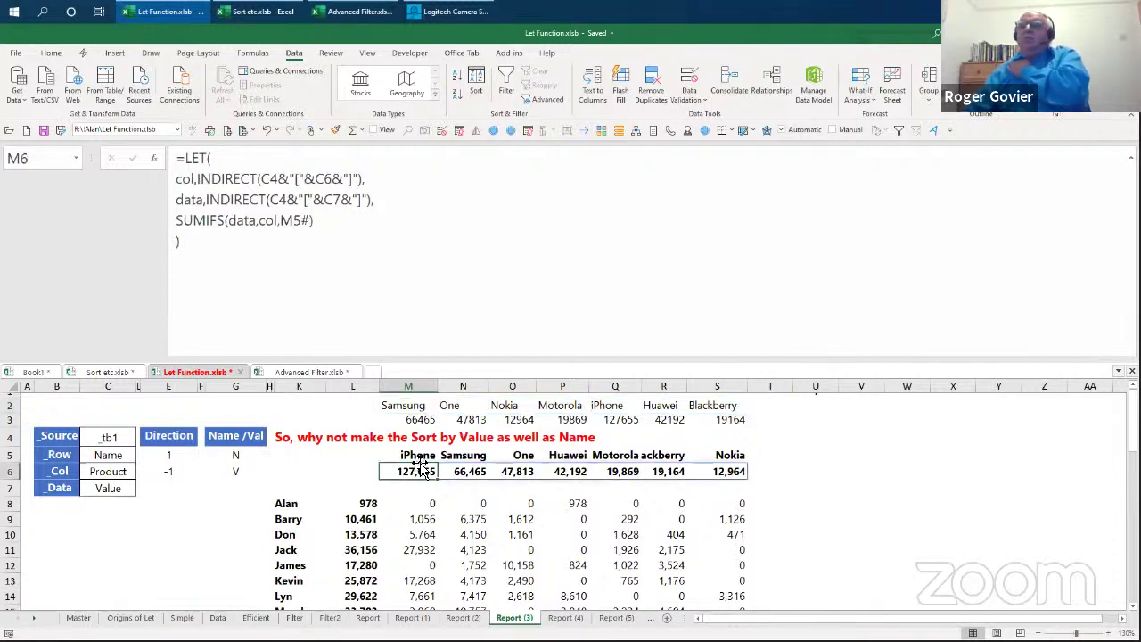
pyautogui.click(417, 456)
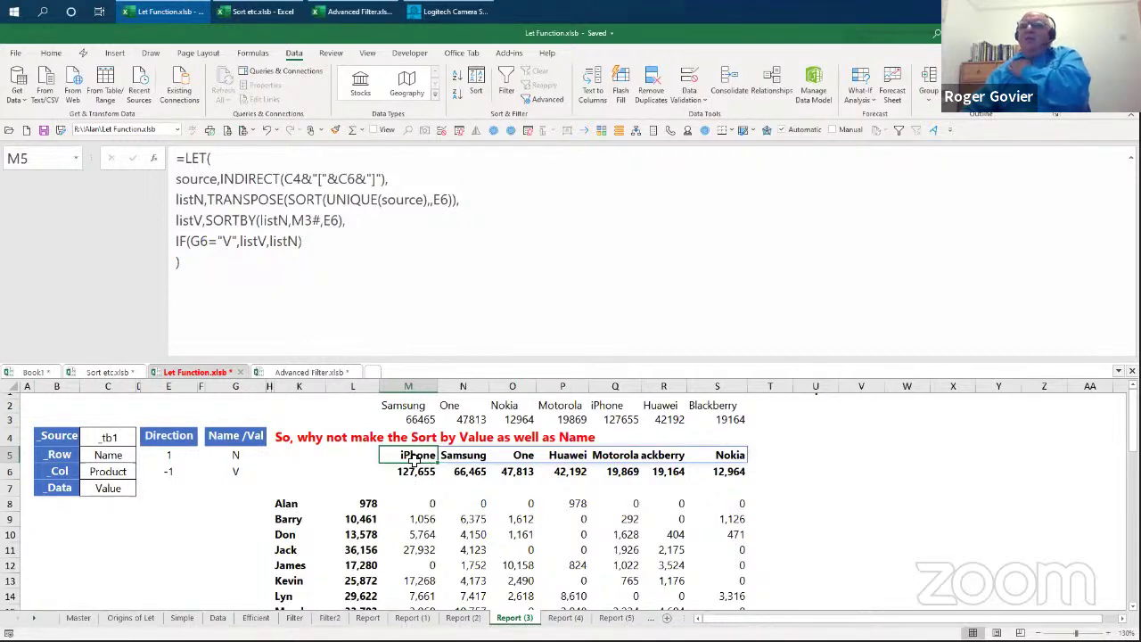
pyautogui.click(409, 406)
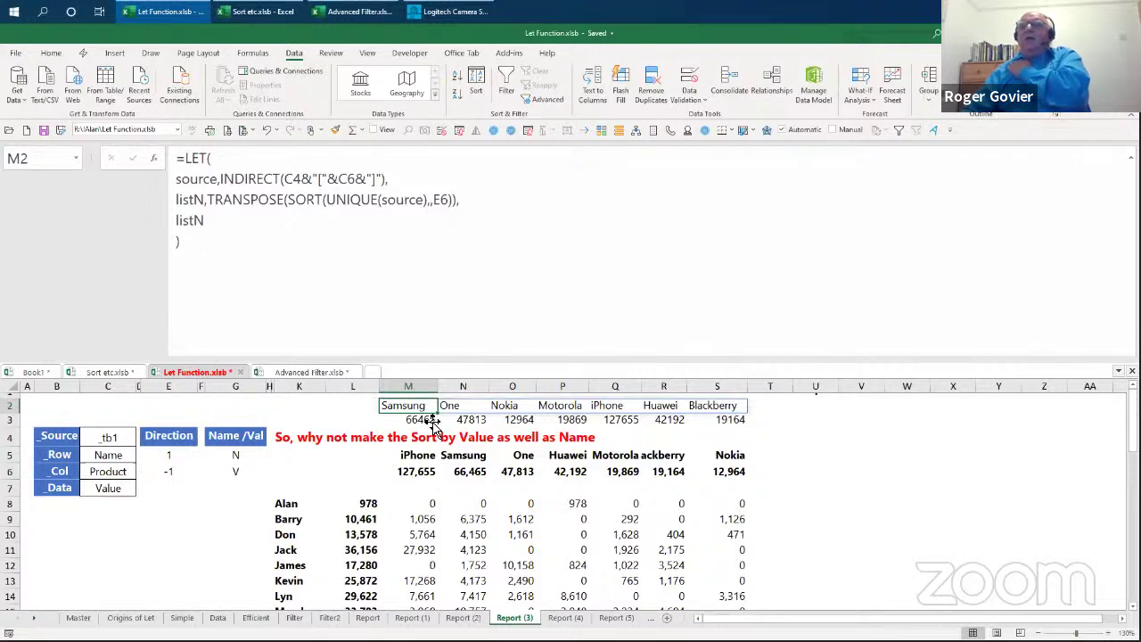
pyautogui.click(418, 477)
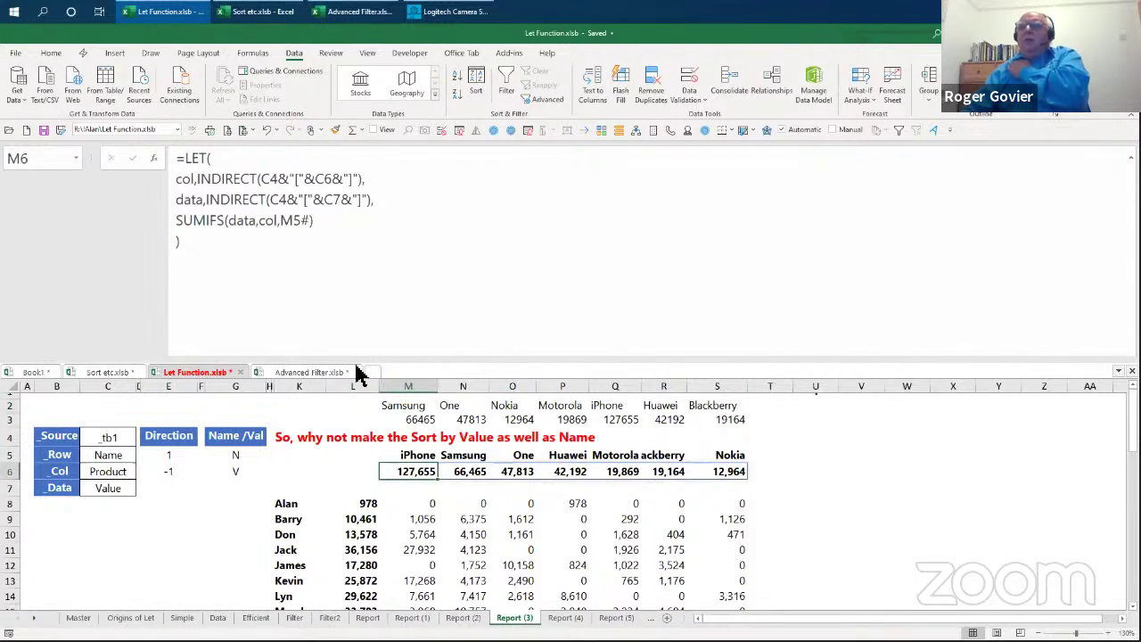
pyautogui.click(410, 454)
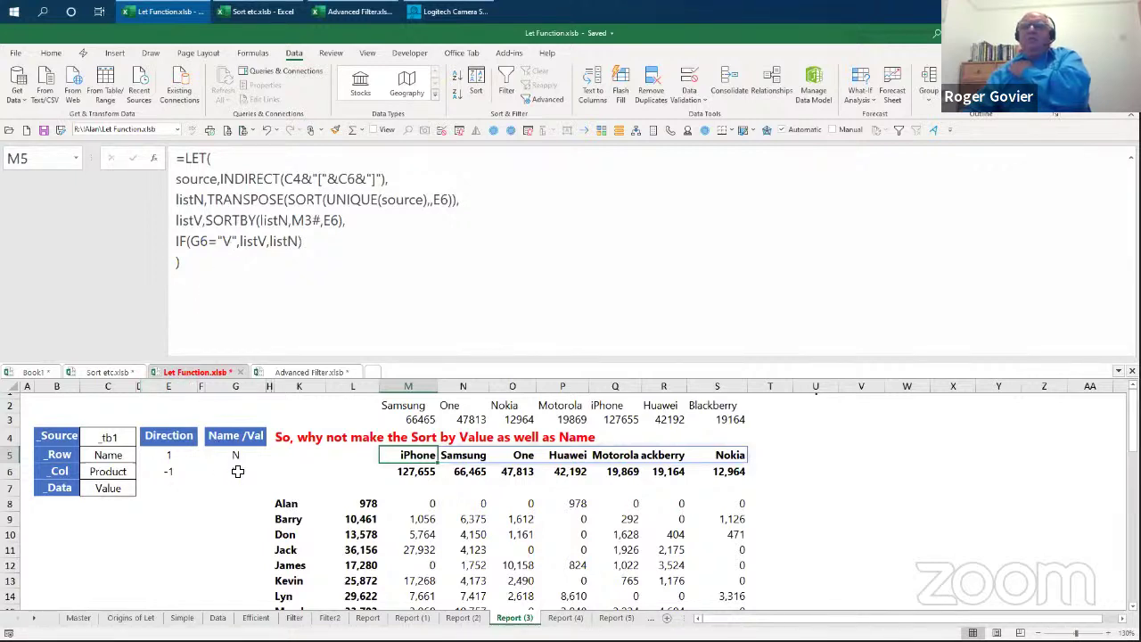
pyautogui.click(298, 506)
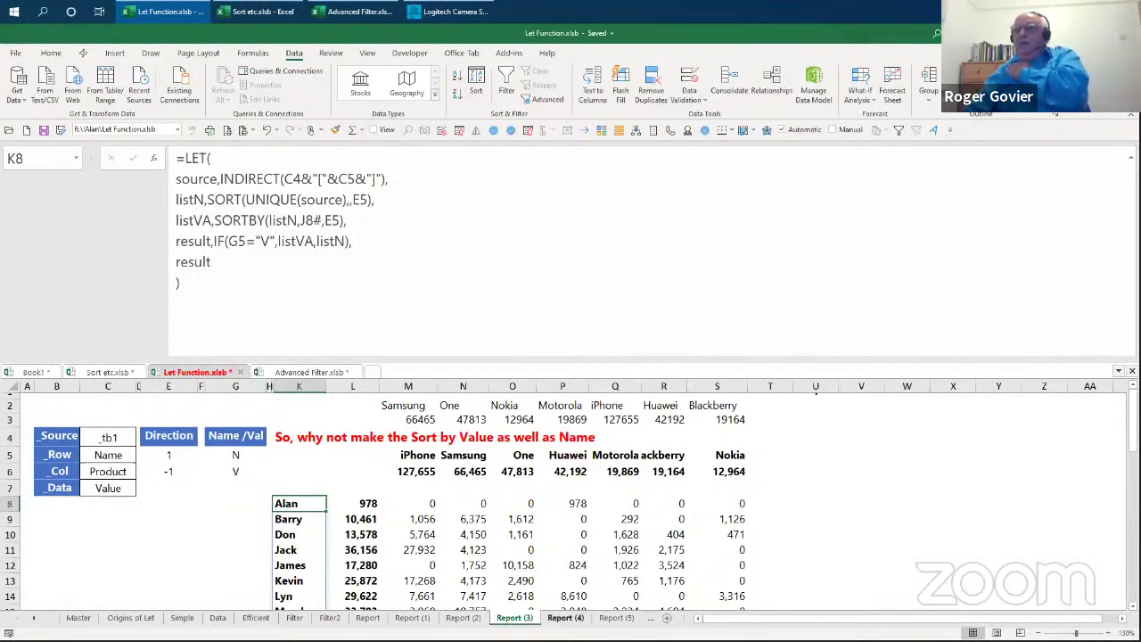
# Step: On Report (4), drag TextBox 4 downward to uncover the Calc and Choice cells
pyautogui.click(565, 616)
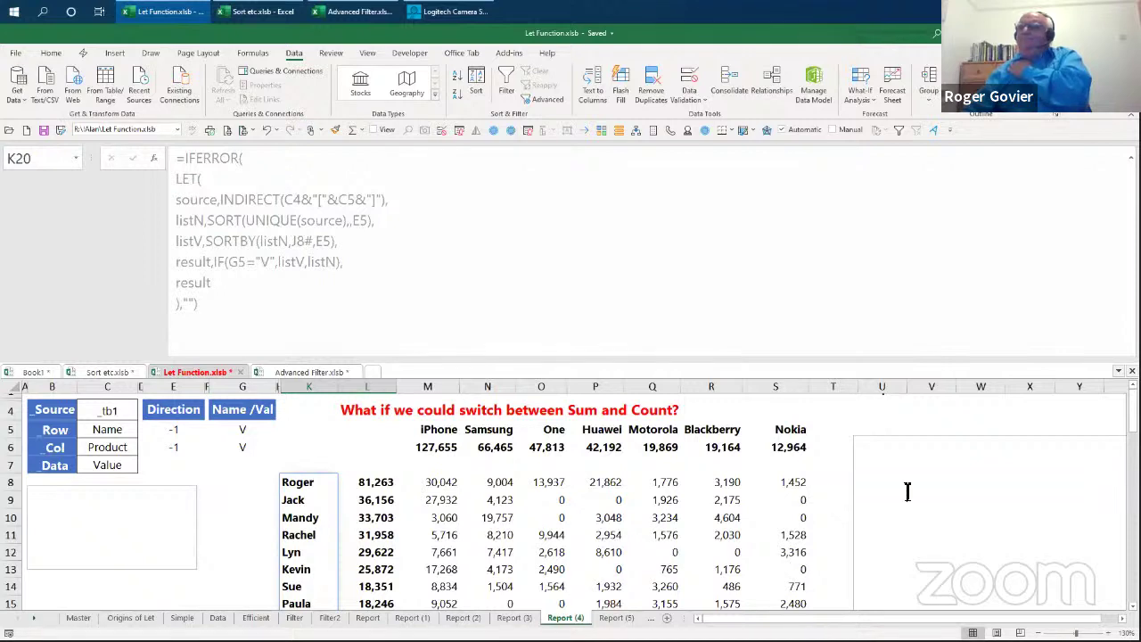
pyautogui.scroll(-1, 908, 491)
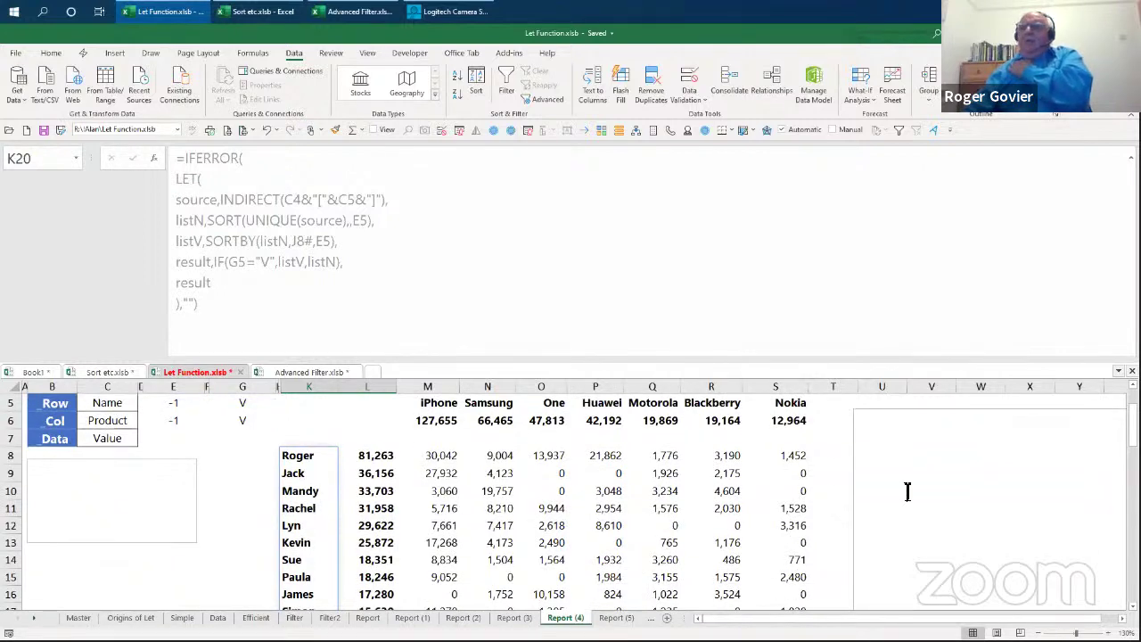
pyautogui.click(28, 472)
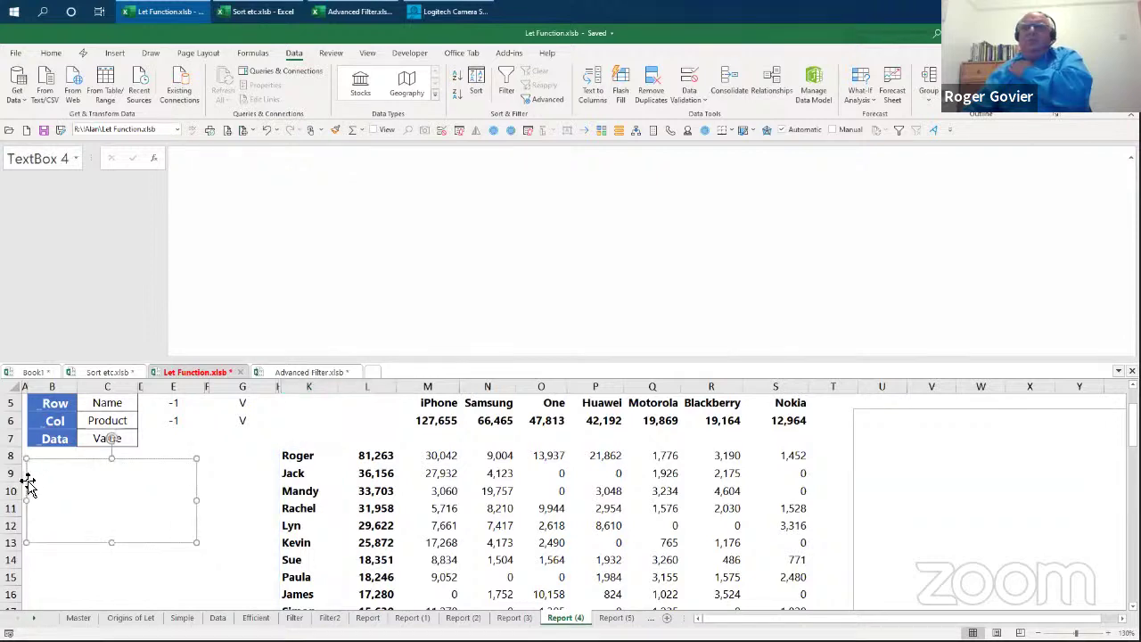
pyautogui.moveTo(28, 481); pyautogui.dragTo(47, 575)
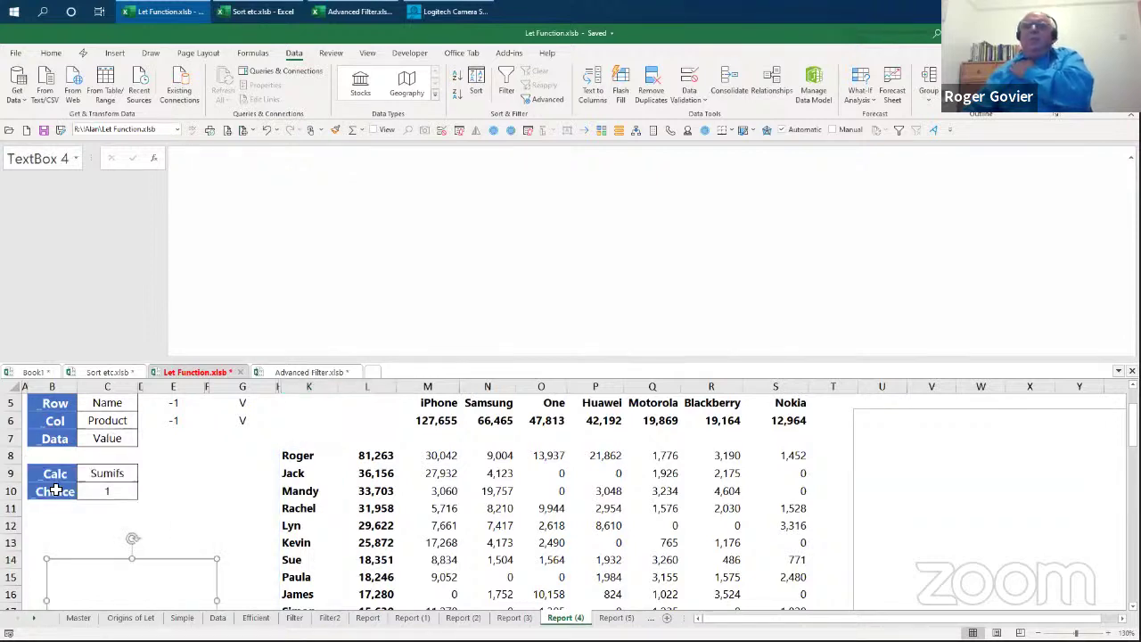
# Step: Check C9's calculation list without changing Sumifs, then view C10's MATCH formula
pyautogui.click(119, 473)
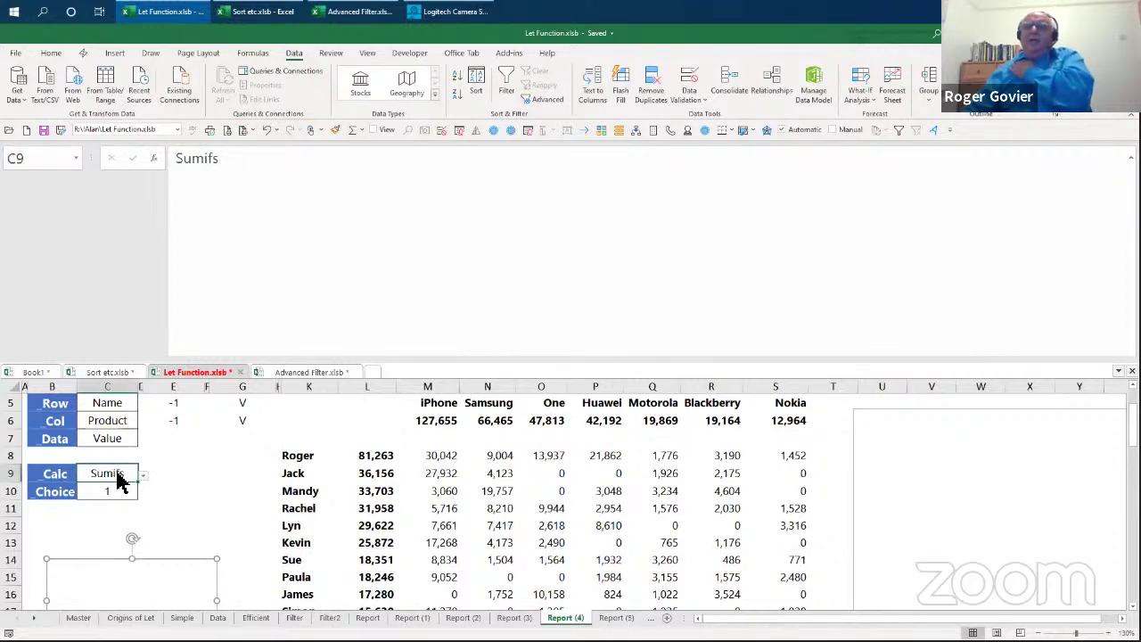
pyautogui.click(144, 479)
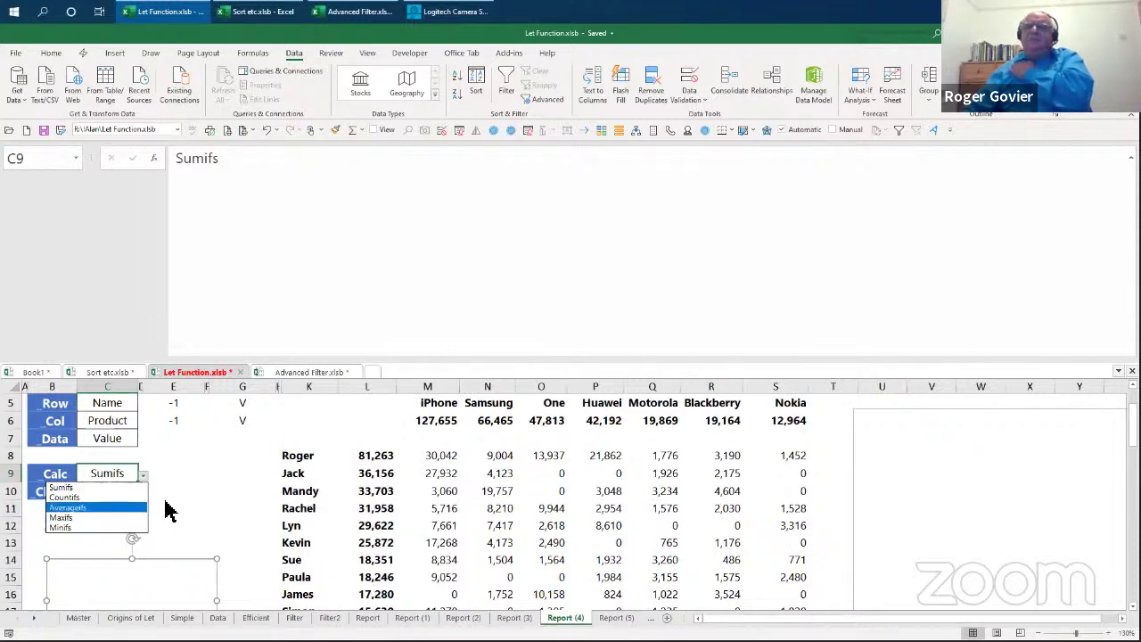
pyautogui.press('Escape')
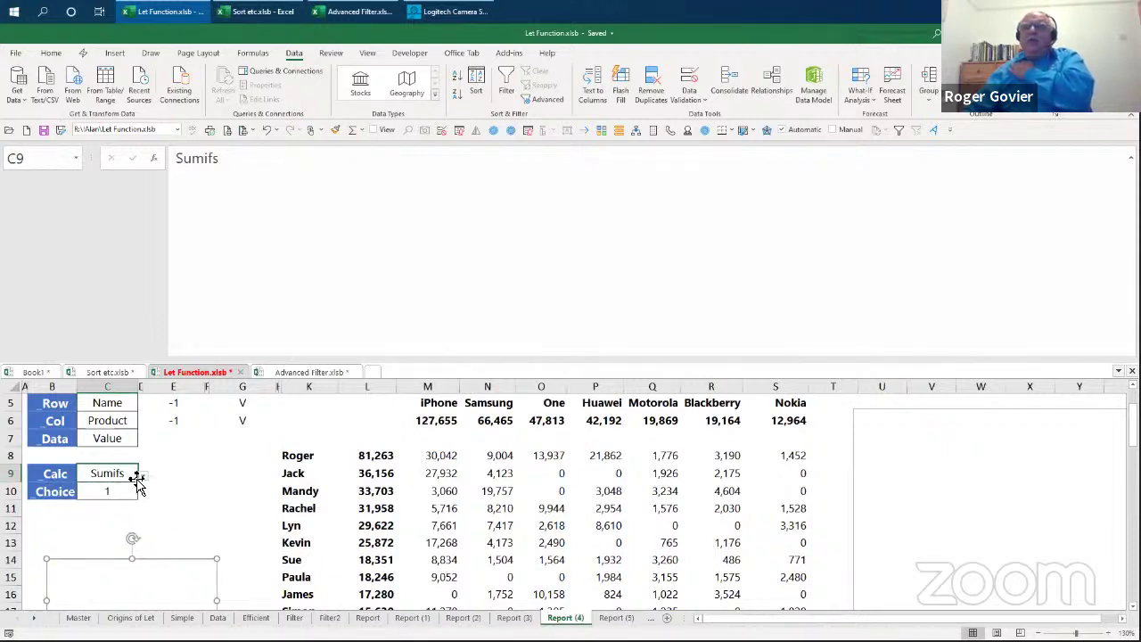
pyautogui.click(108, 491)
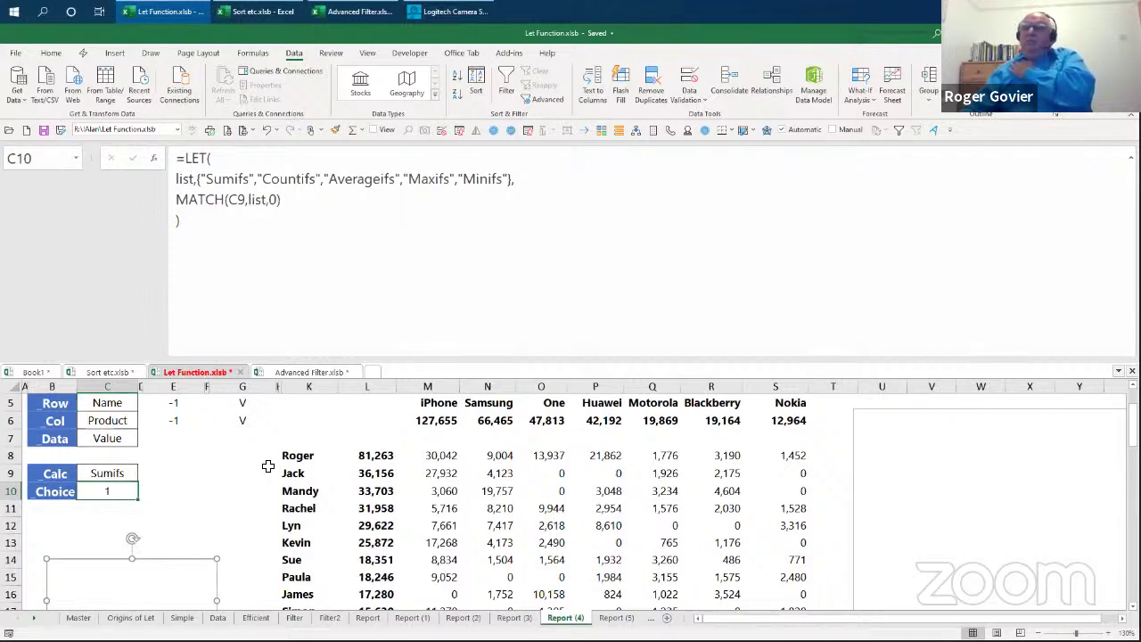
pyautogui.click(378, 456)
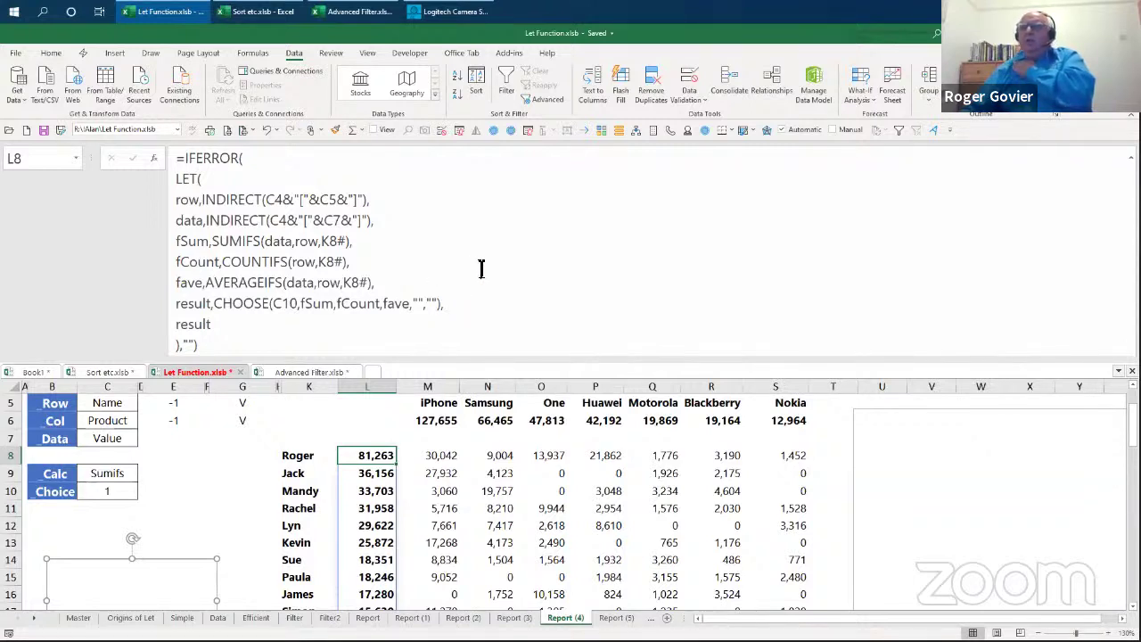
pyautogui.click(445, 456)
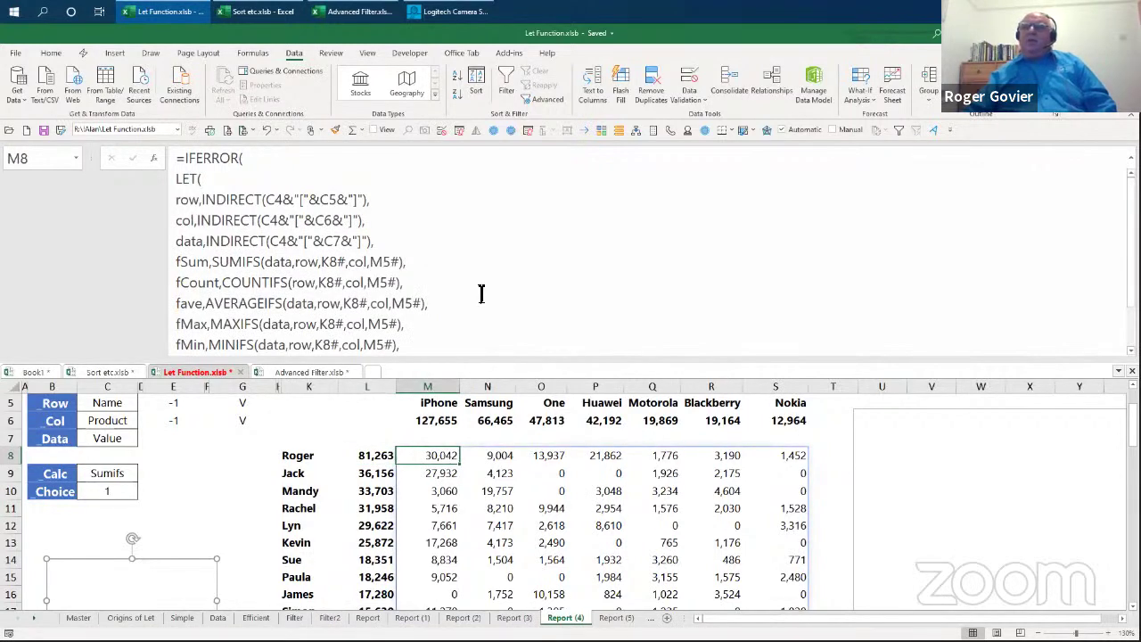
pyautogui.scroll(-1, 481, 294)
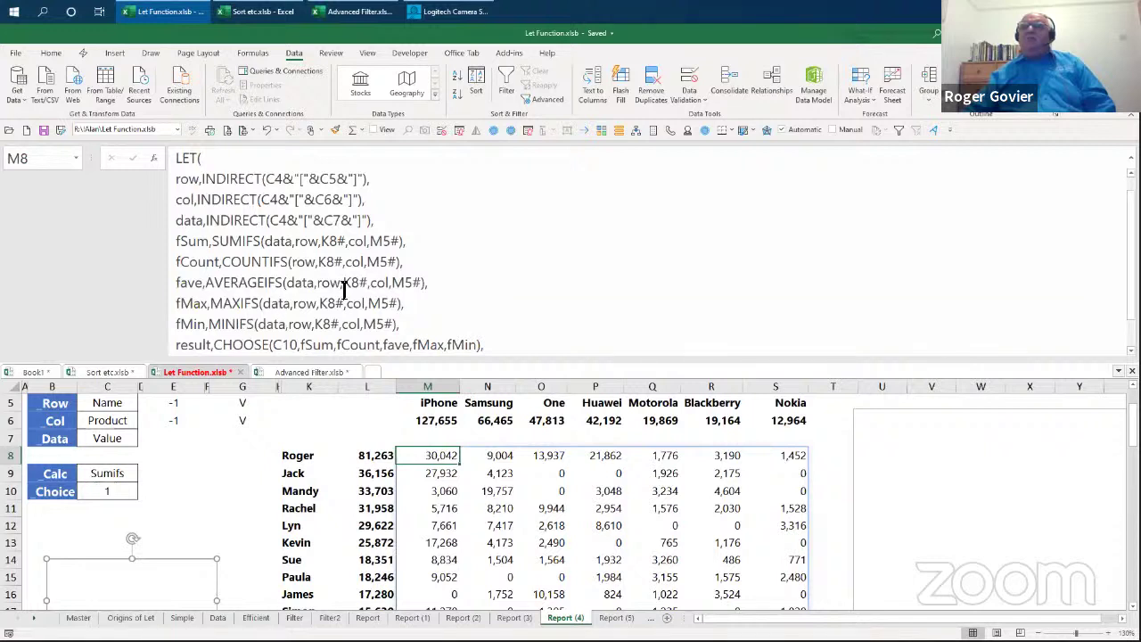
pyautogui.scroll(-1, 416, 299)
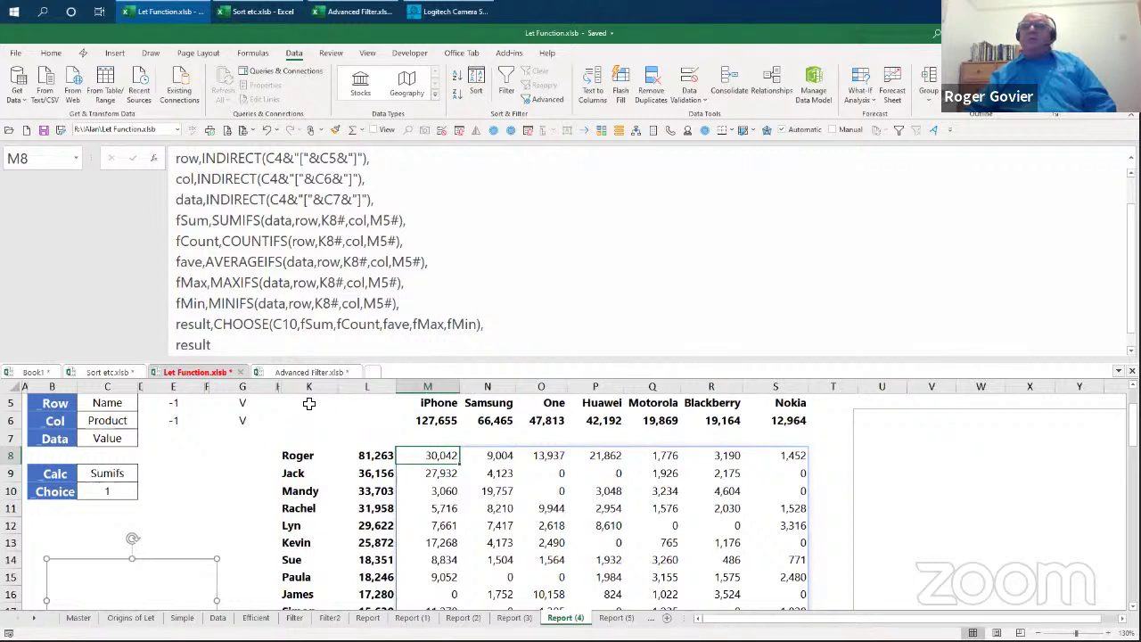
pyautogui.click(119, 473)
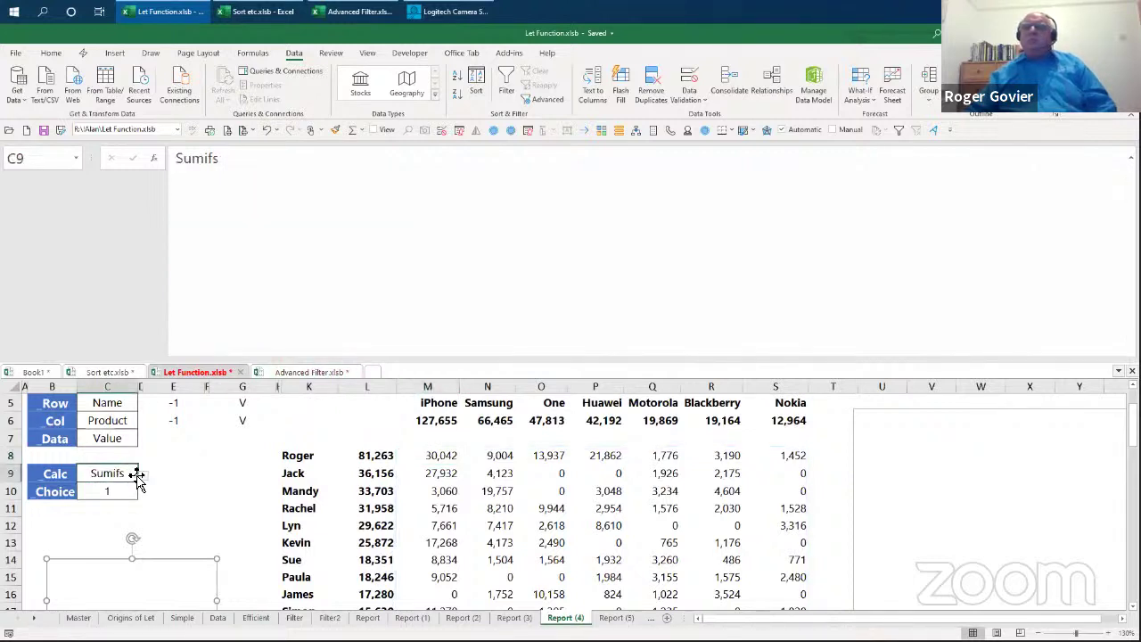
pyautogui.click(143, 477)
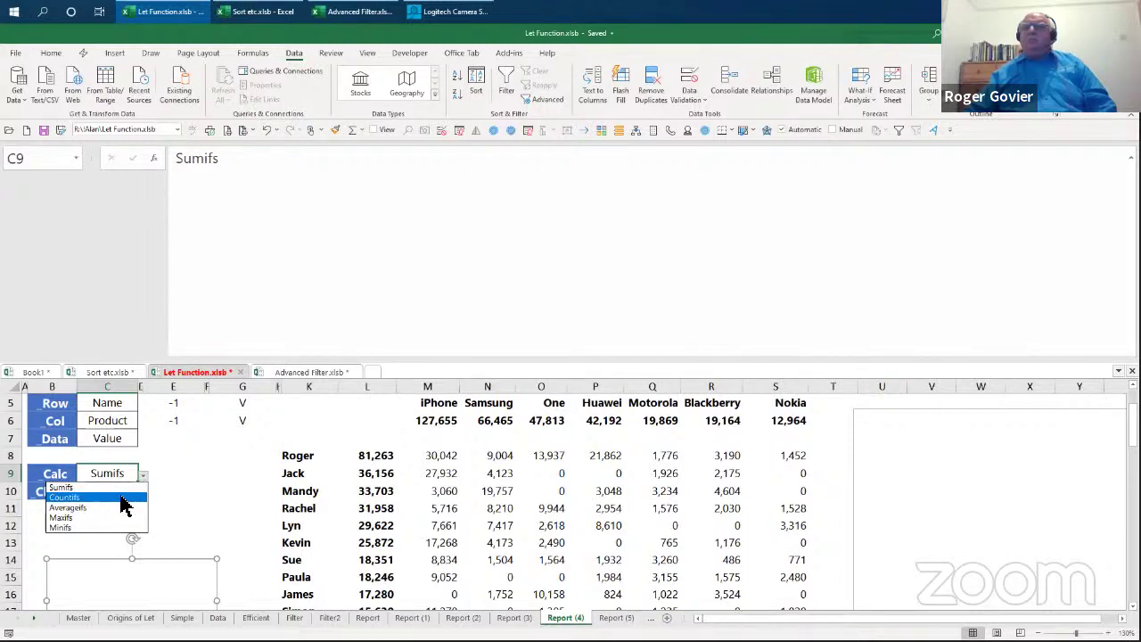
pyautogui.click(125, 497)
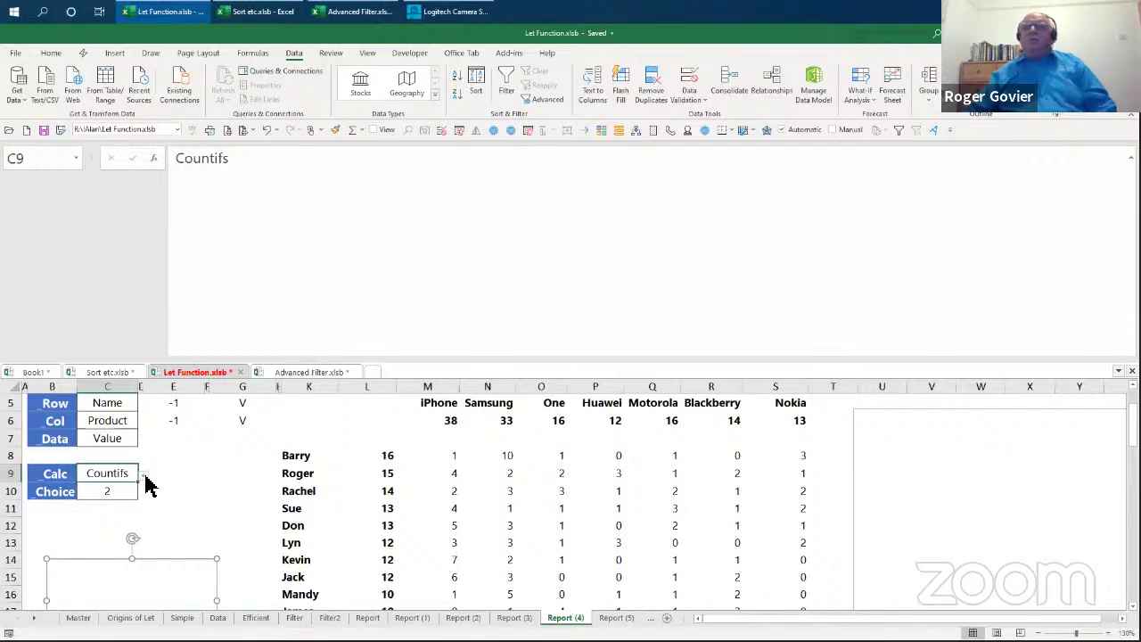
pyautogui.click(144, 477)
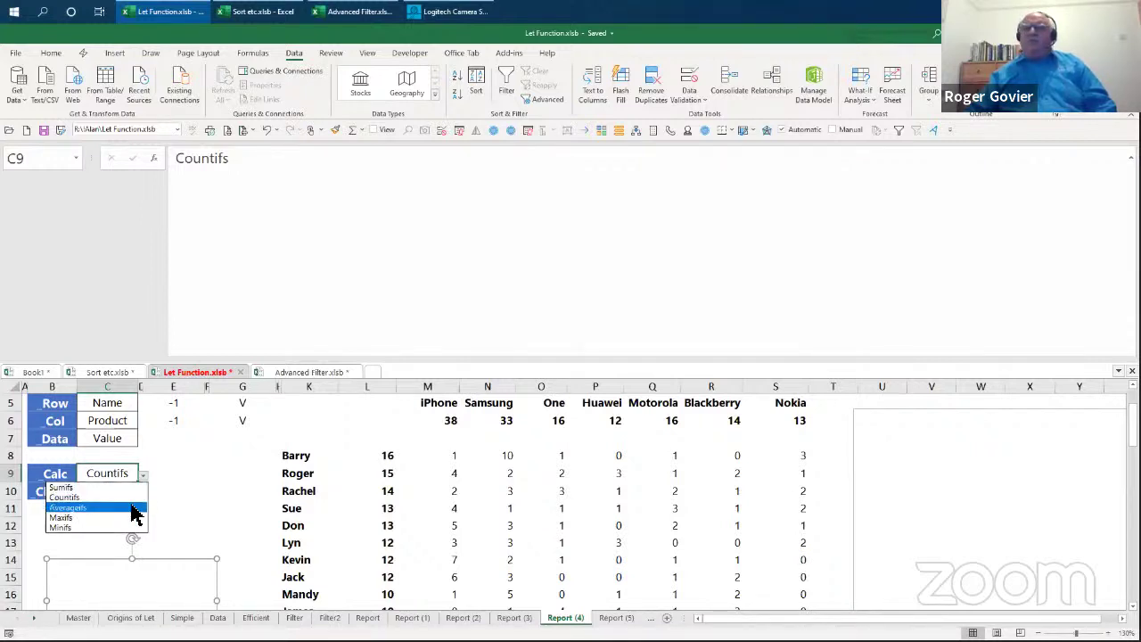
pyautogui.click(132, 510)
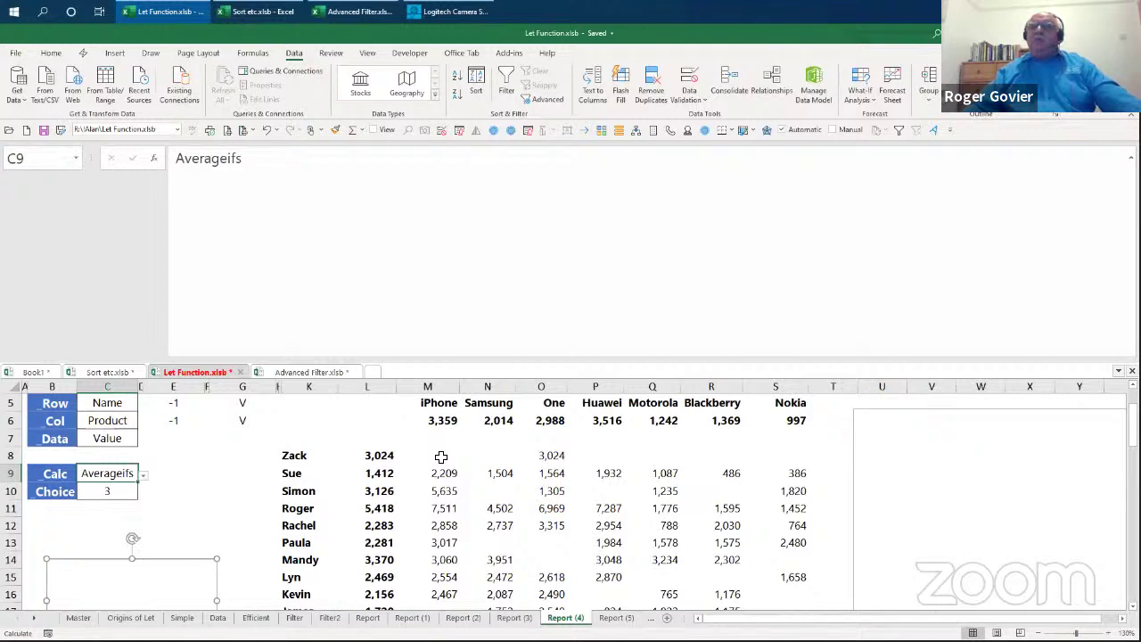
pyautogui.click(144, 477)
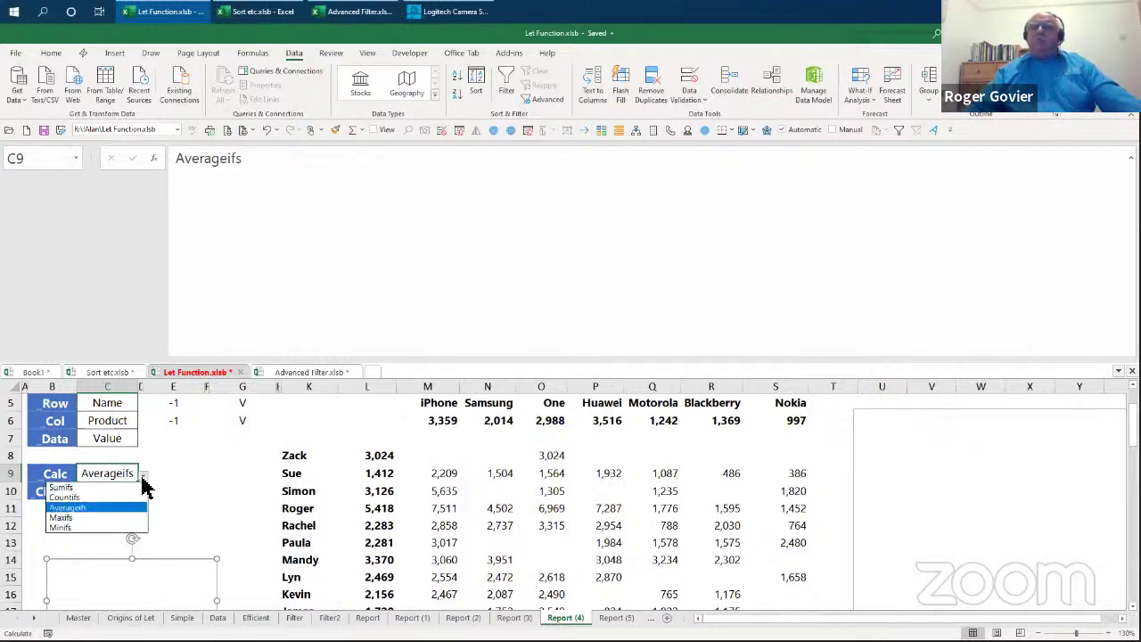
pyautogui.click(125, 519)
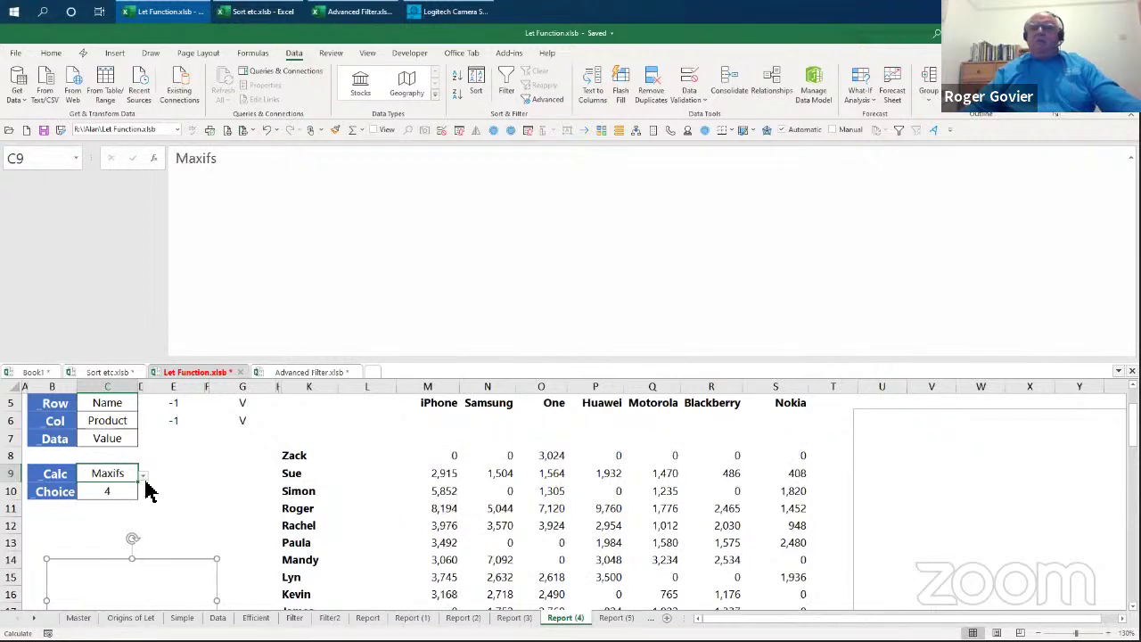
pyautogui.click(143, 478)
pyautogui.click(131, 527)
pyautogui.click(144, 478)
pyautogui.click(132, 489)
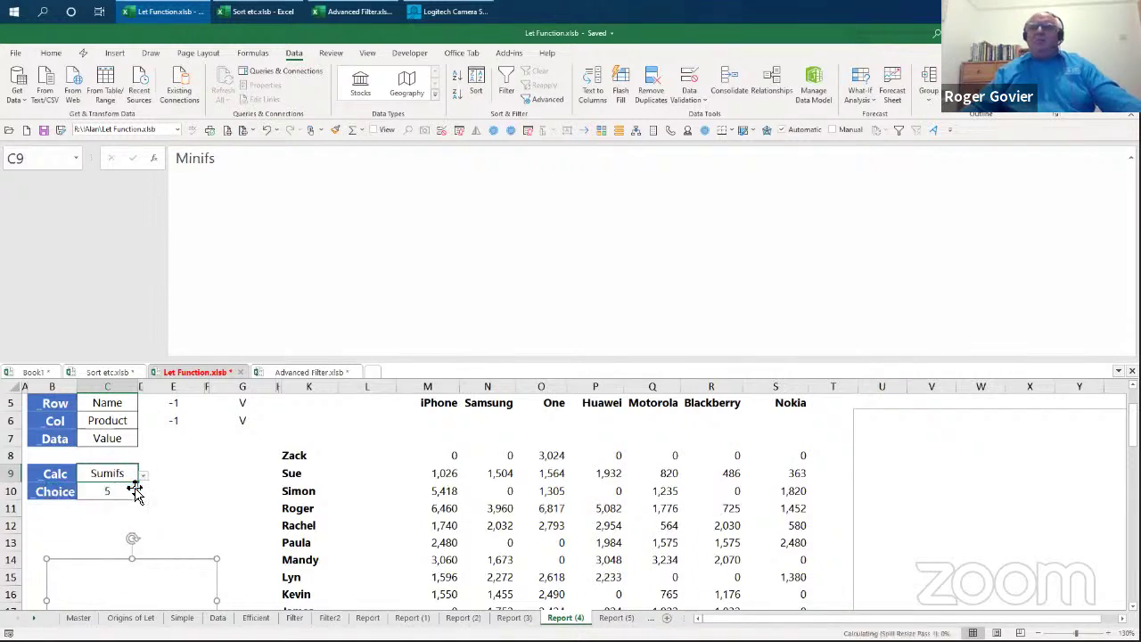
# Step: Change the Data field in C7 from Value to Qty
pyautogui.click(118, 443)
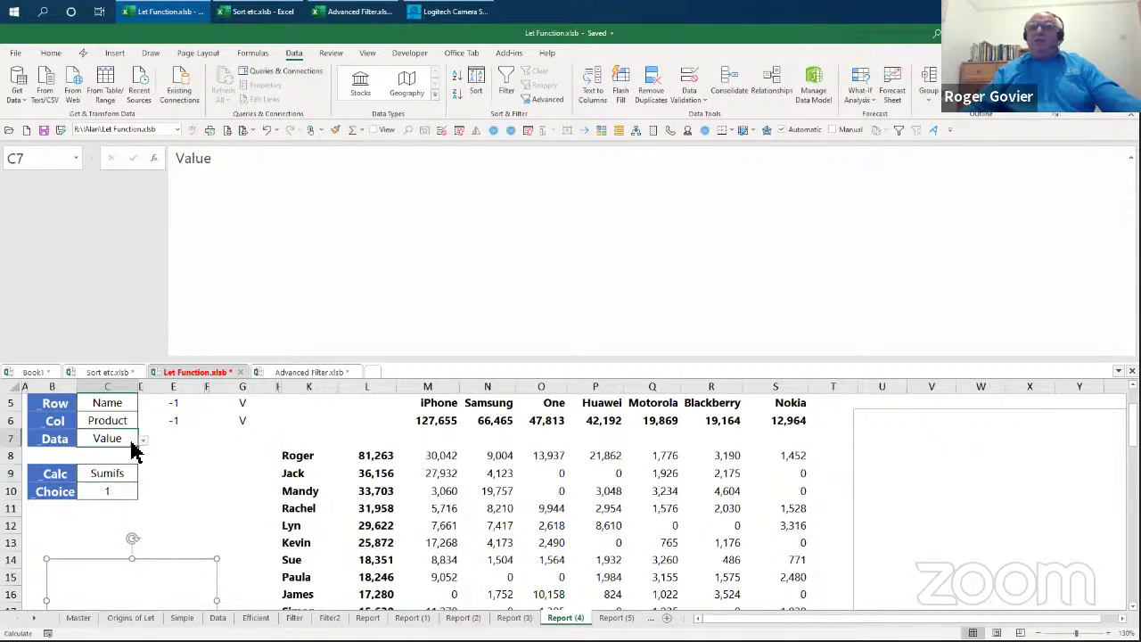
pyautogui.click(142, 447)
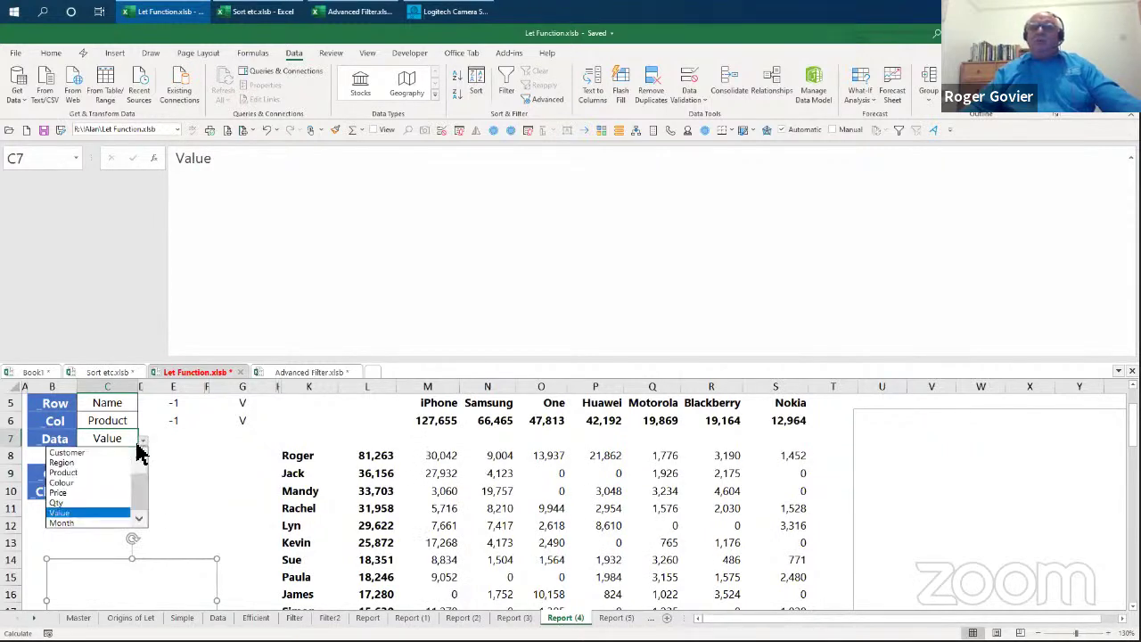
pyautogui.click(120, 504)
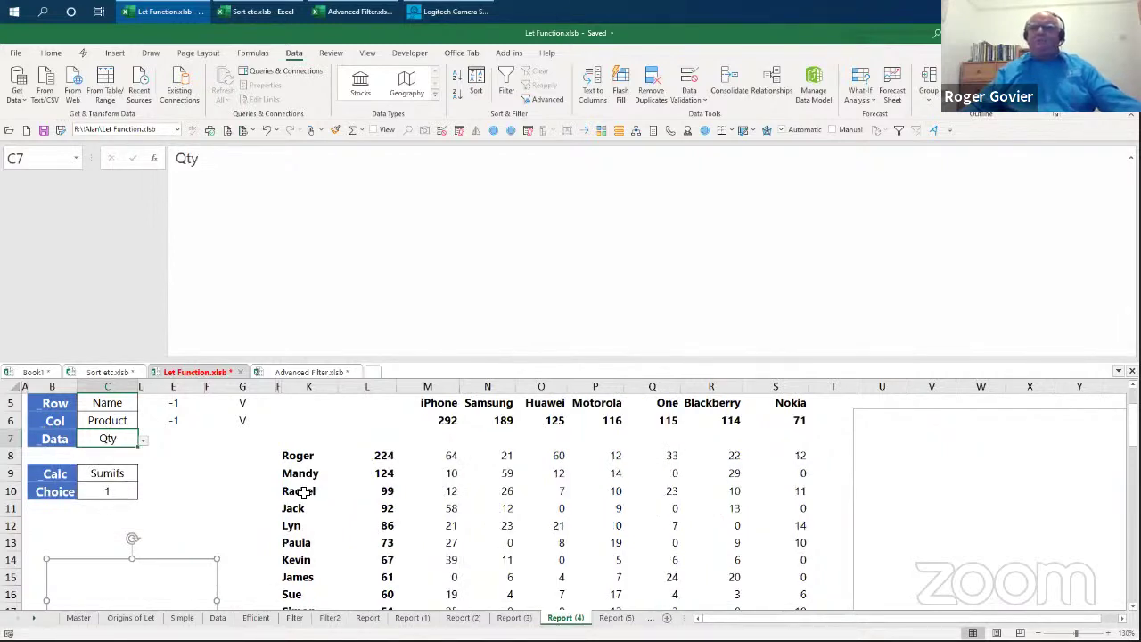
pyautogui.scroll(1, 306, 490)
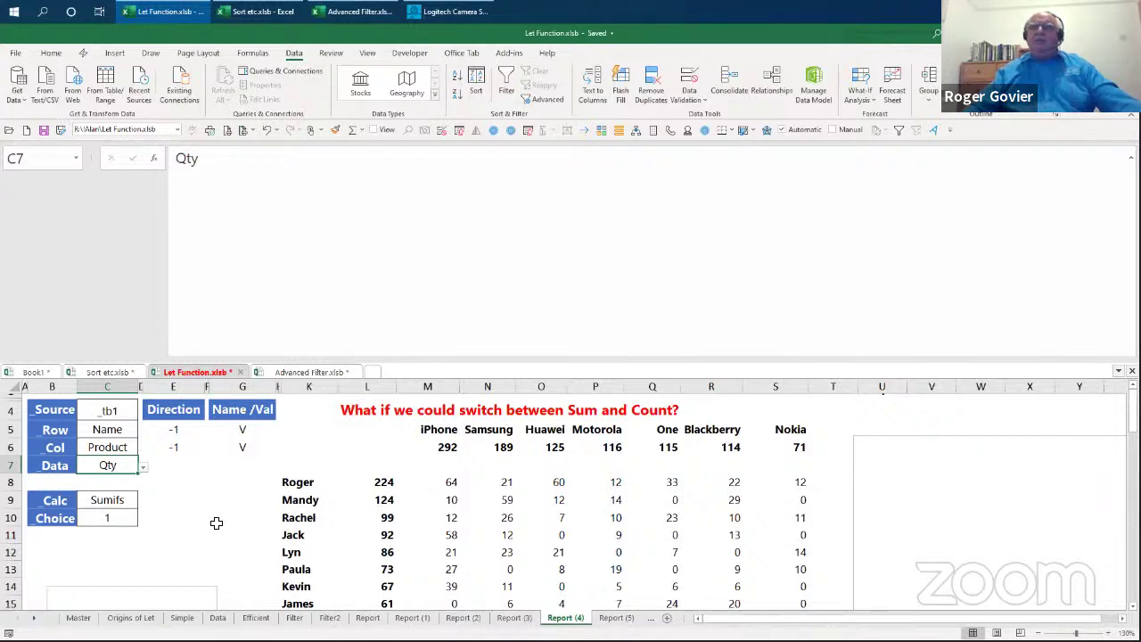
pyautogui.click(380, 479)
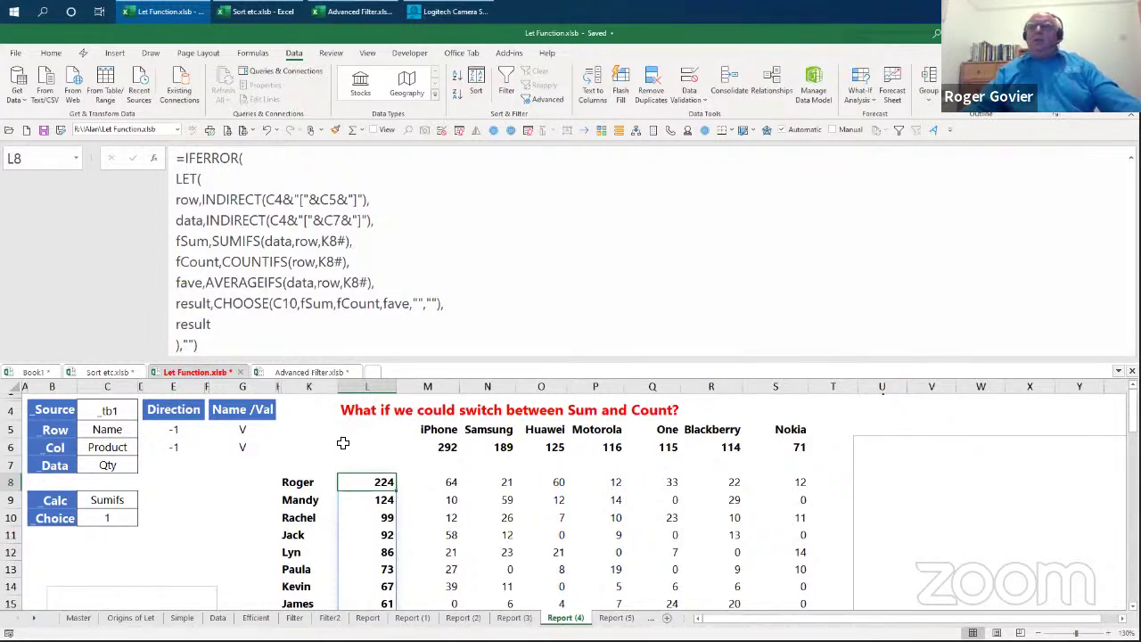
pyautogui.click(217, 326)
pyautogui.moveTo(216, 326); pyautogui.dragTo(176, 327)
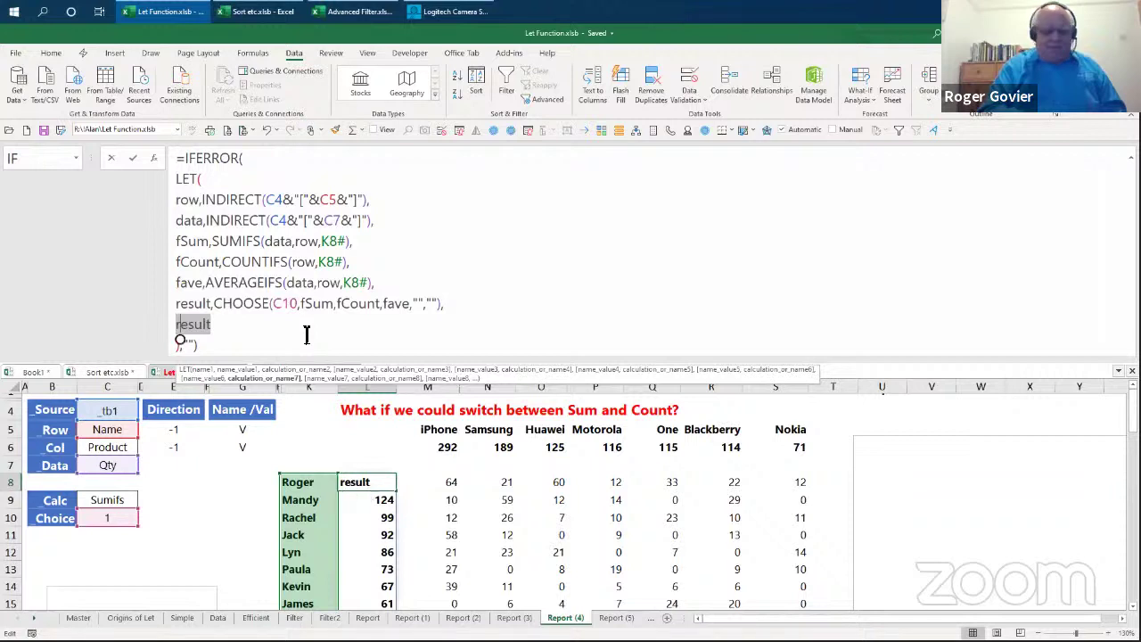
pyautogui.write('fav')
pyautogui.press('BackSpace')
pyautogui.write('e')
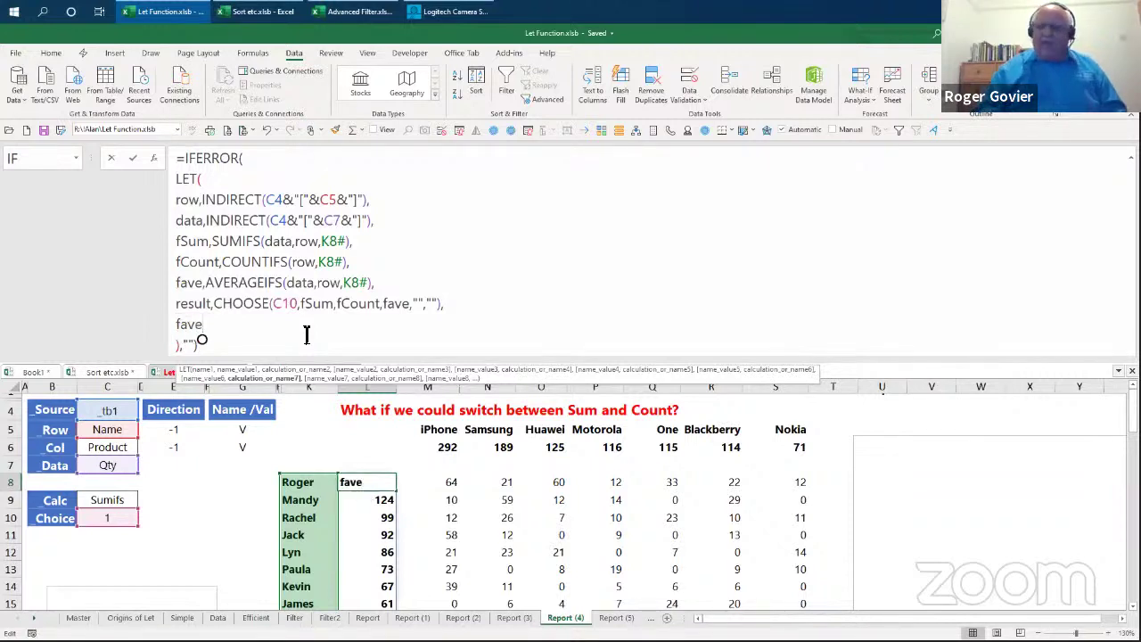
pyautogui.hotkey('ctrl', 'Return')
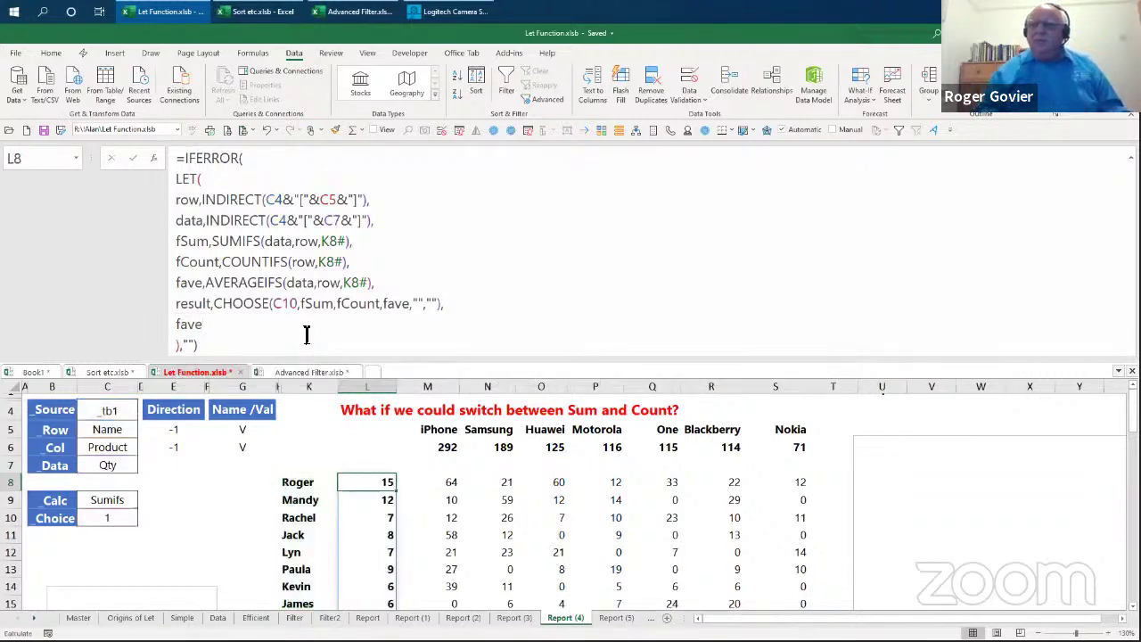
pyautogui.press('Left')
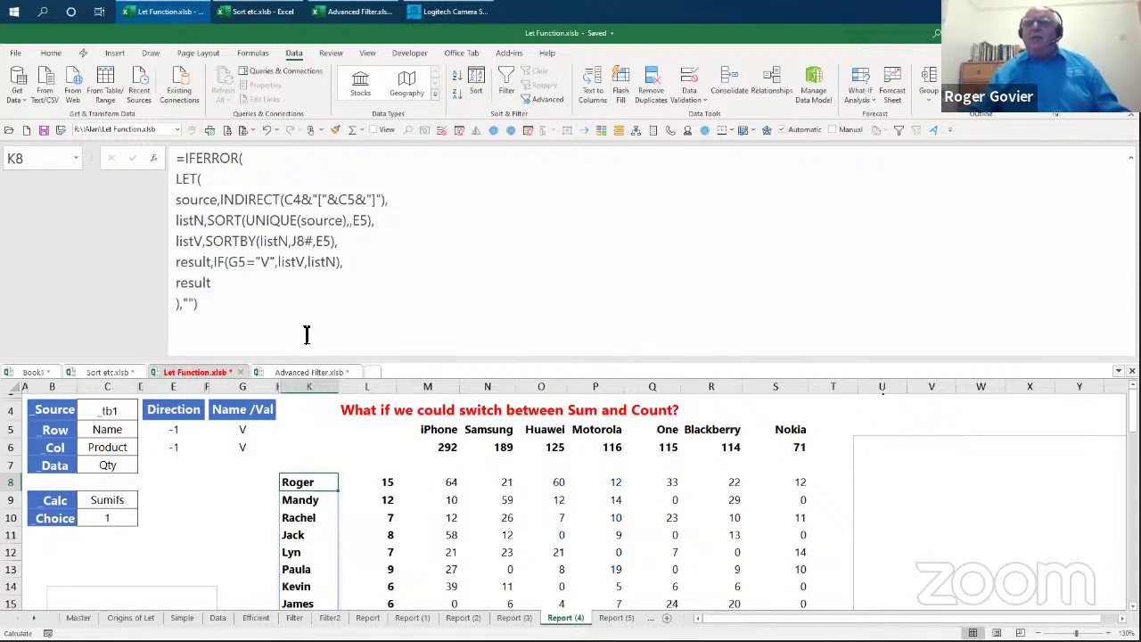
pyautogui.click(390, 483)
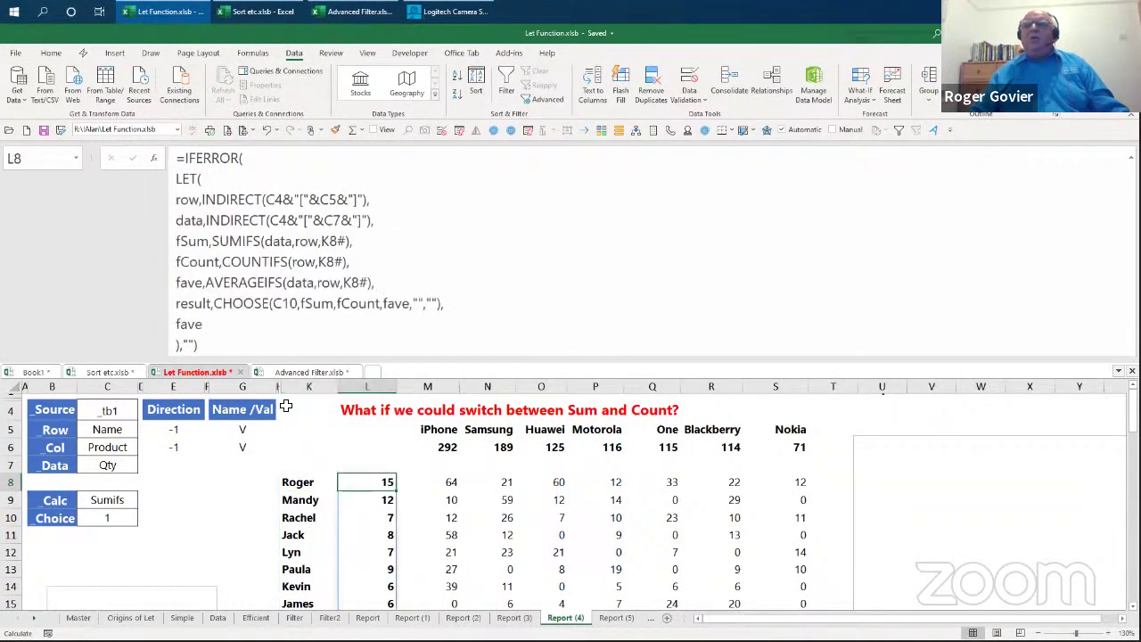
pyautogui.click(204, 323)
pyautogui.moveTo(203, 323); pyautogui.dragTo(164, 324)
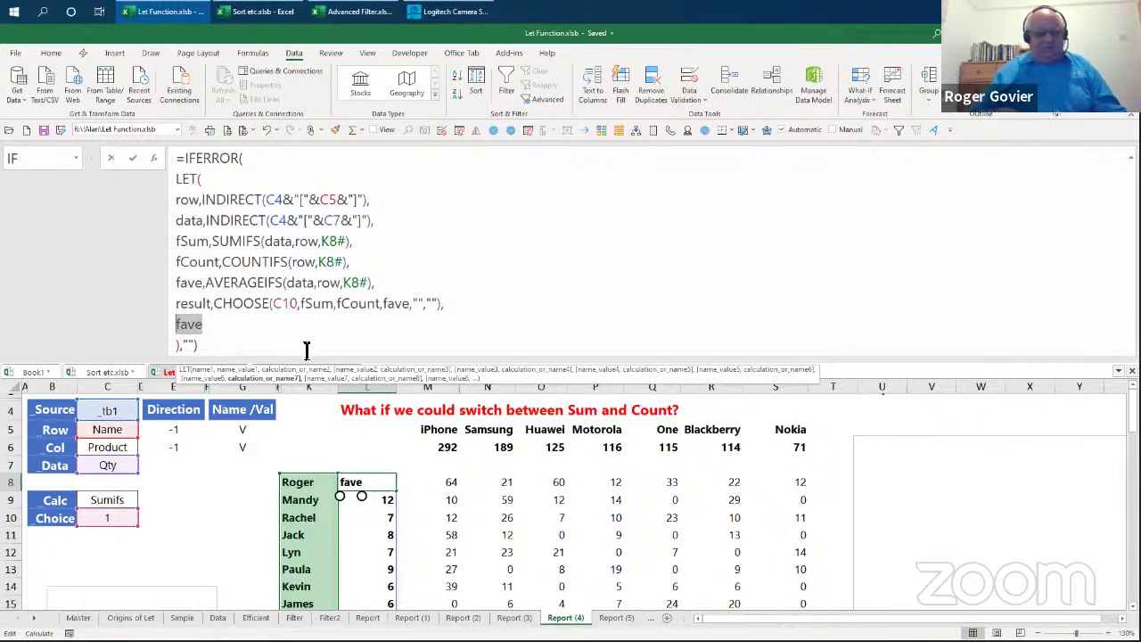
pyautogui.press('BackSpace')
pyautogui.write('res')
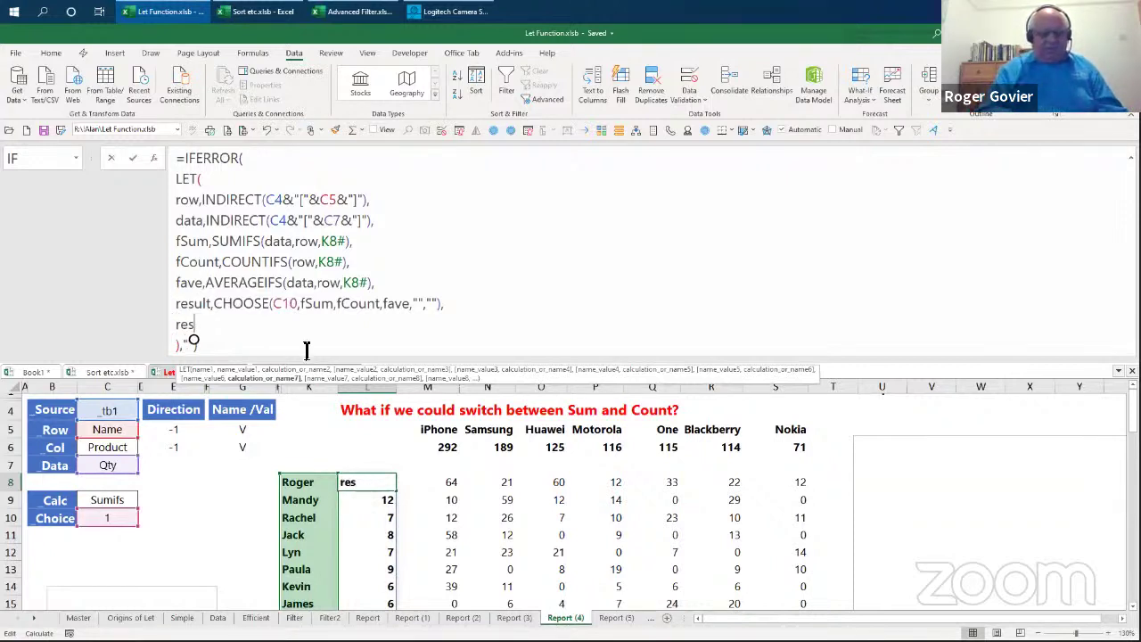
pyautogui.write('ult')
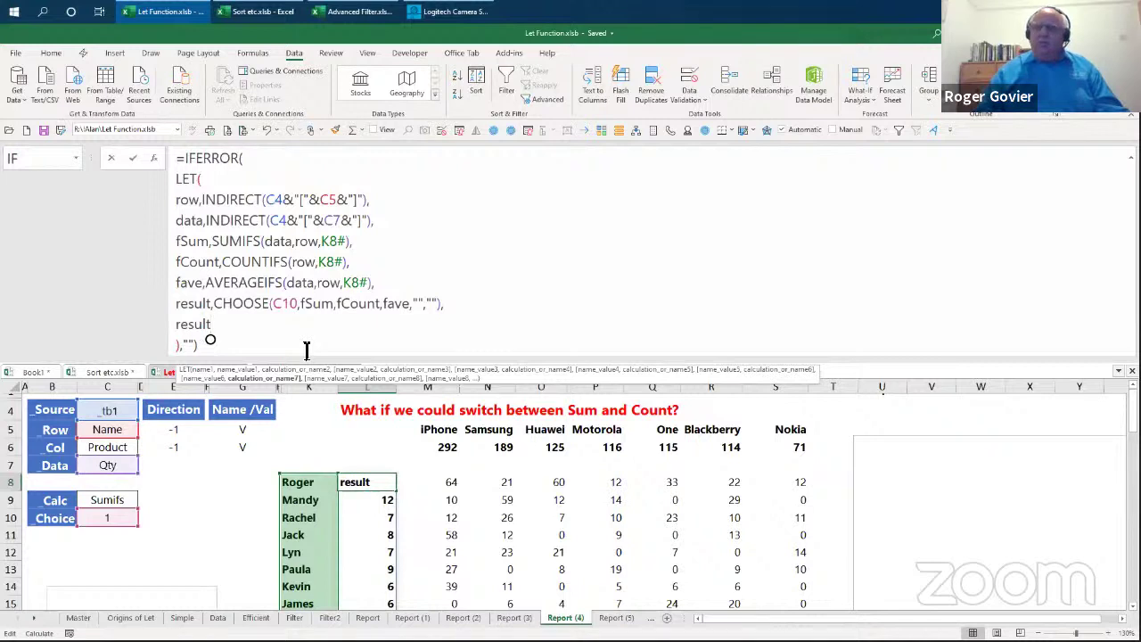
pyautogui.hotkey('shift', 'Tab')
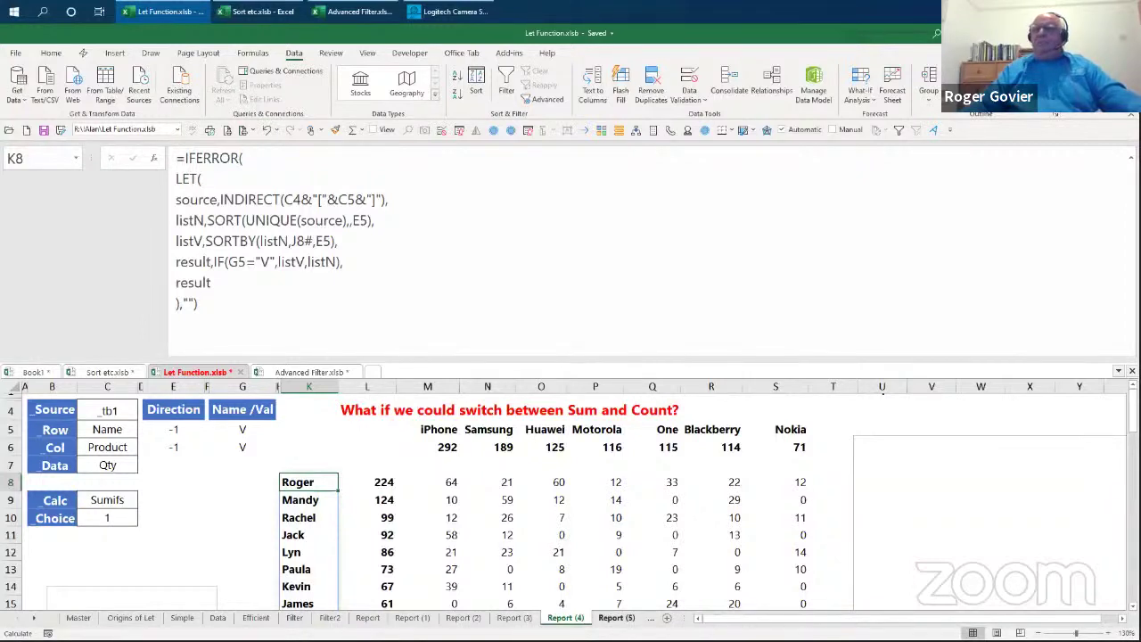
# Step: Go from Report (5) to the New Data sheet and shrink the formula bar to one line
pyautogui.click(616, 618)
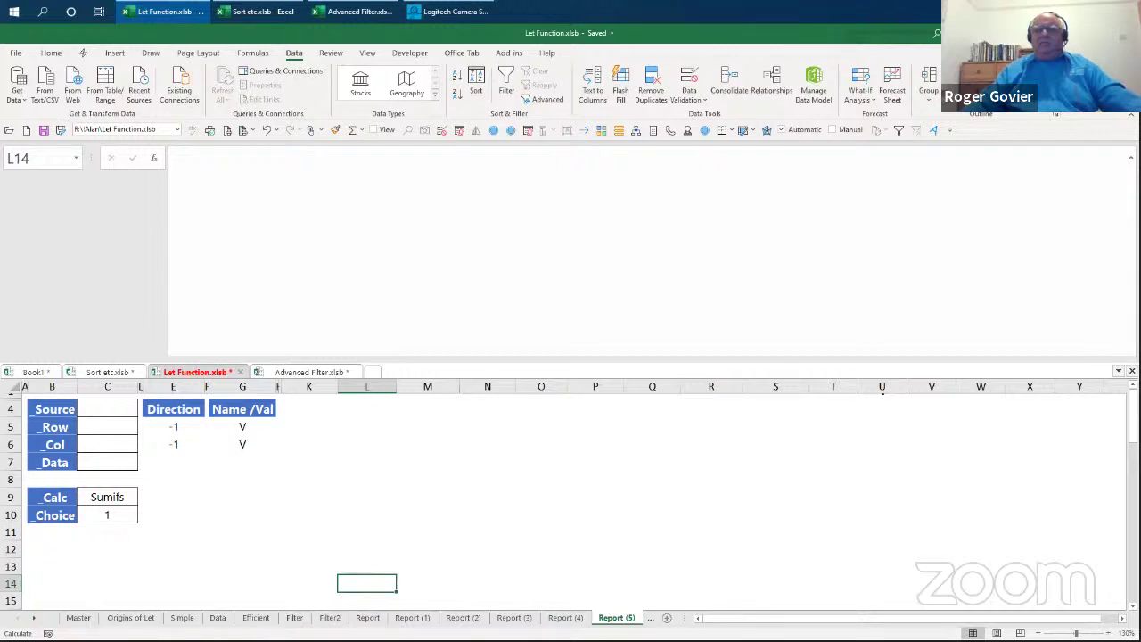
pyautogui.click(33, 618)
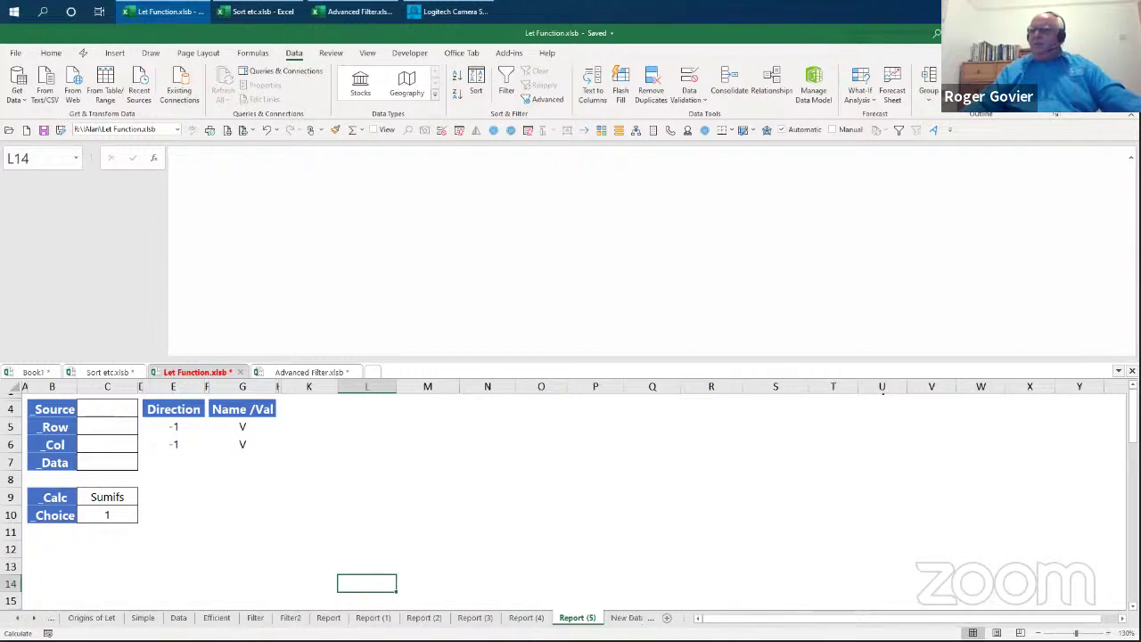
pyautogui.click(634, 618)
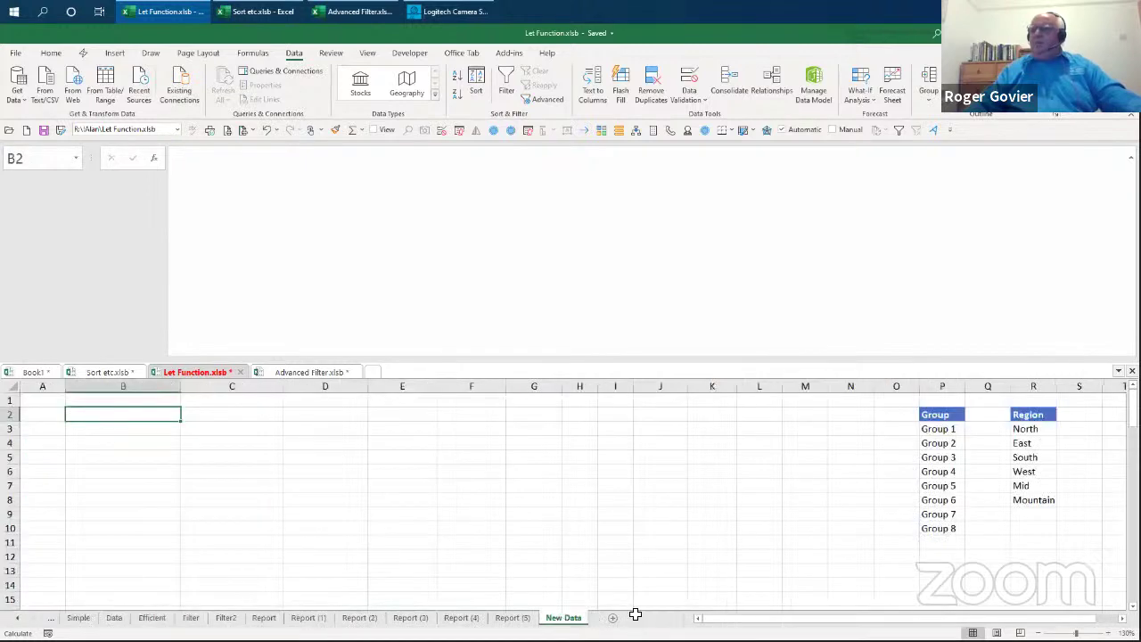
pyautogui.click(1041, 401)
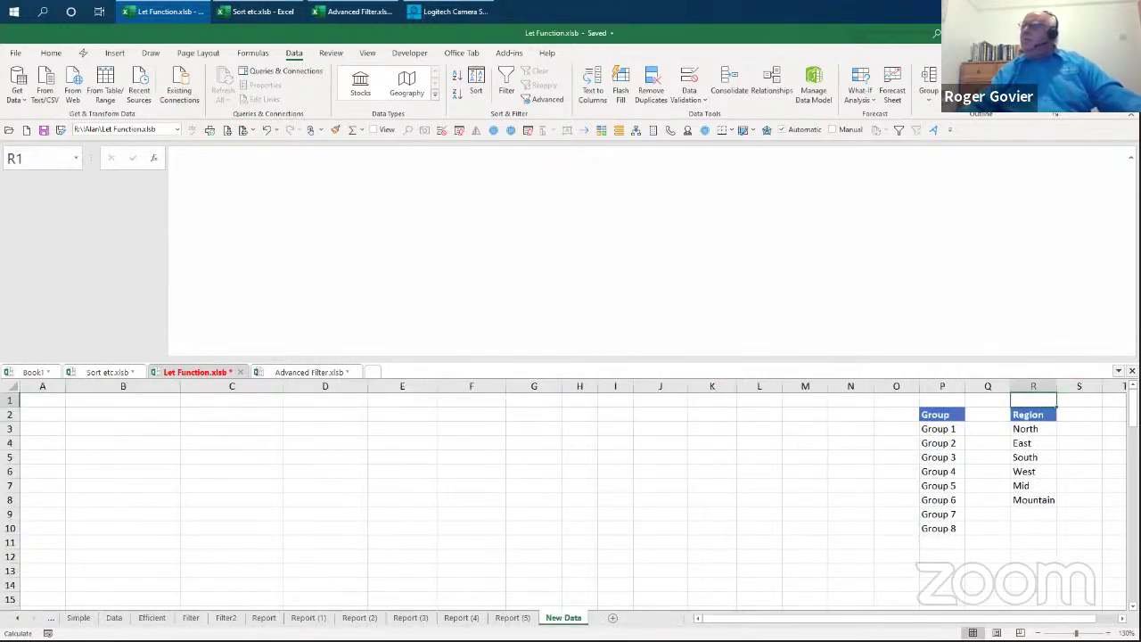
pyautogui.moveTo(1007, 358); pyautogui.dragTo(1007, 167)
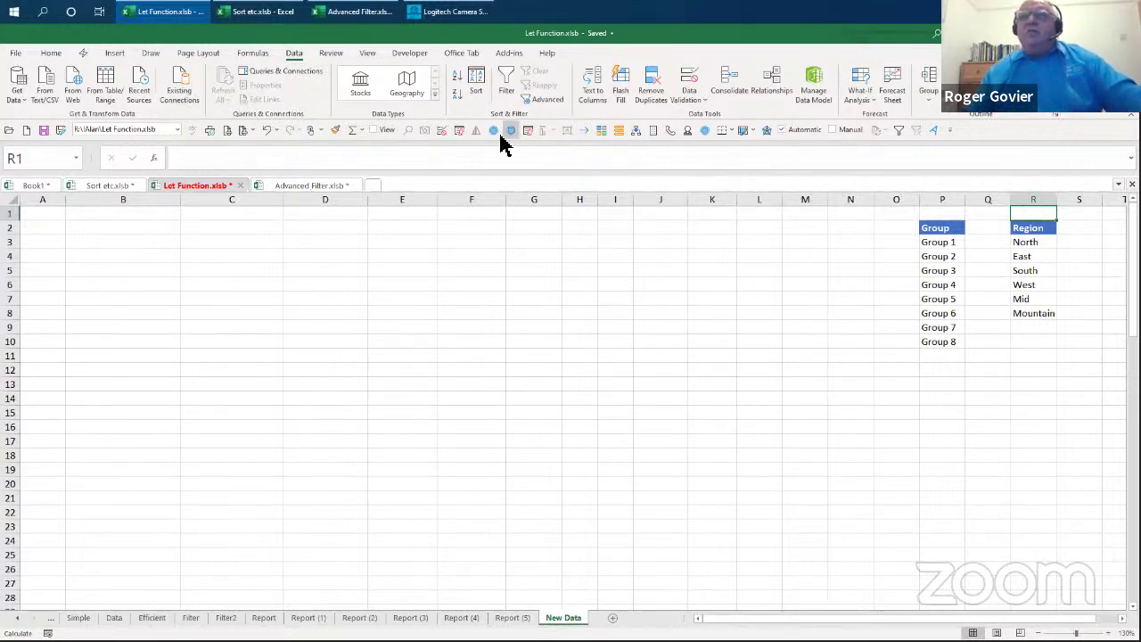
# Step: Show the Sample Data tools, select B2, and list the sample tables
pyautogui.click(83, 53)
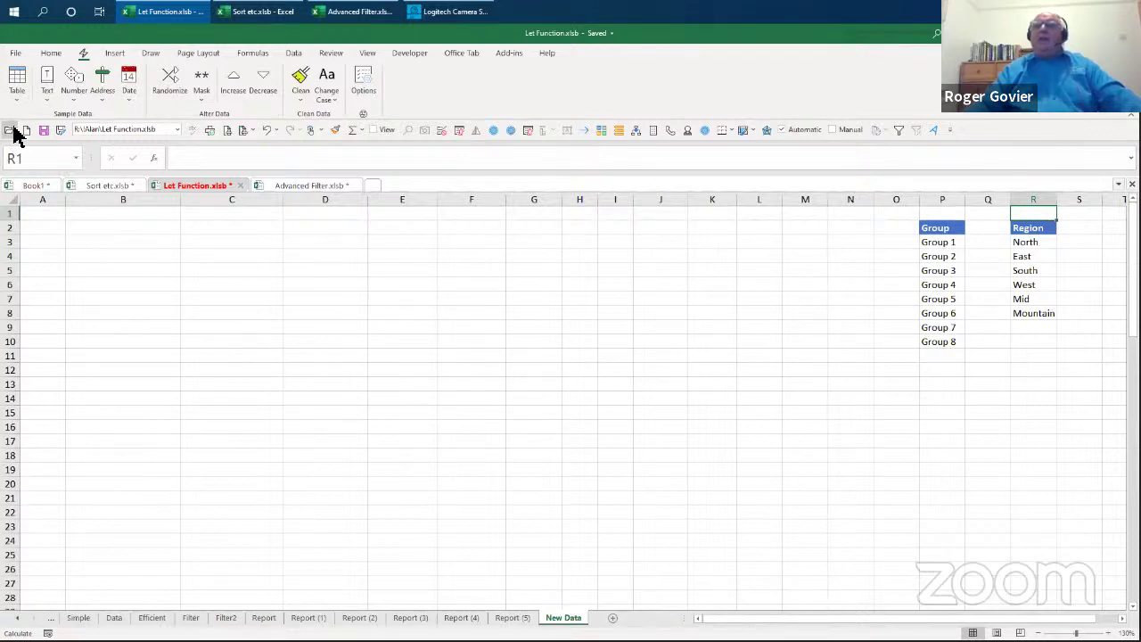
pyautogui.click(101, 227)
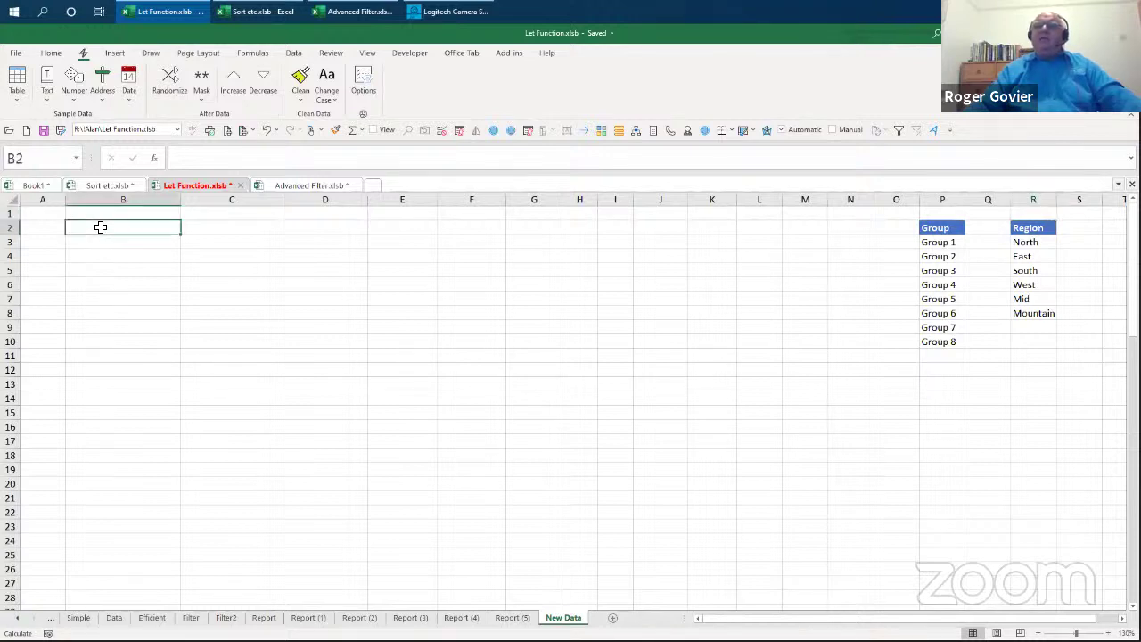
pyautogui.click(16, 85)
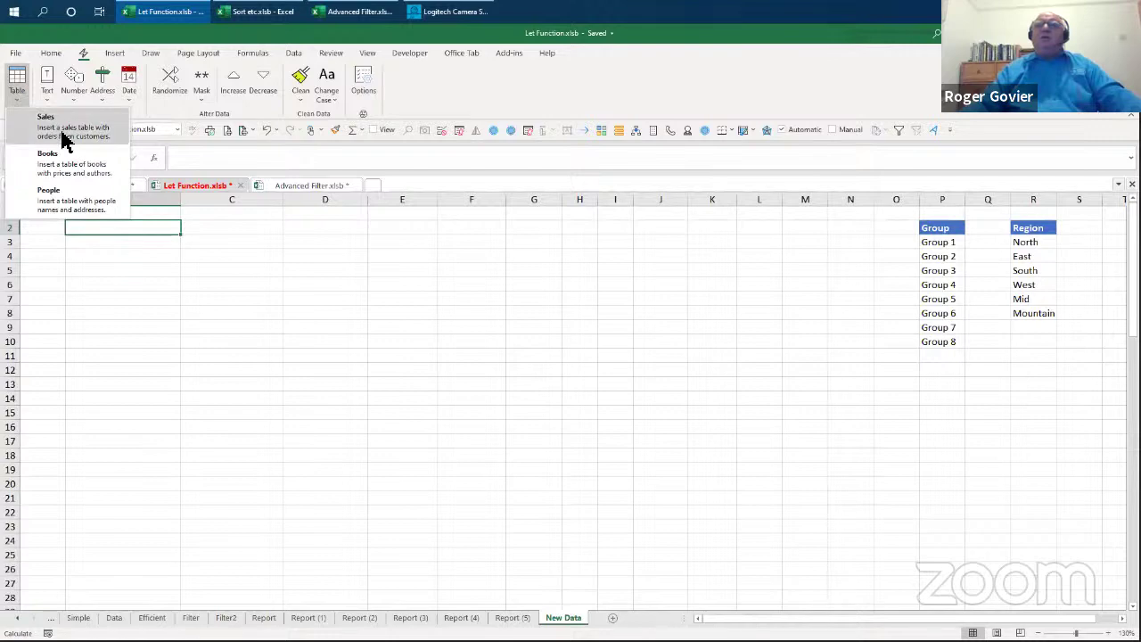
# Step: Insert the Sales sample table at B2
pyautogui.click(64, 136)
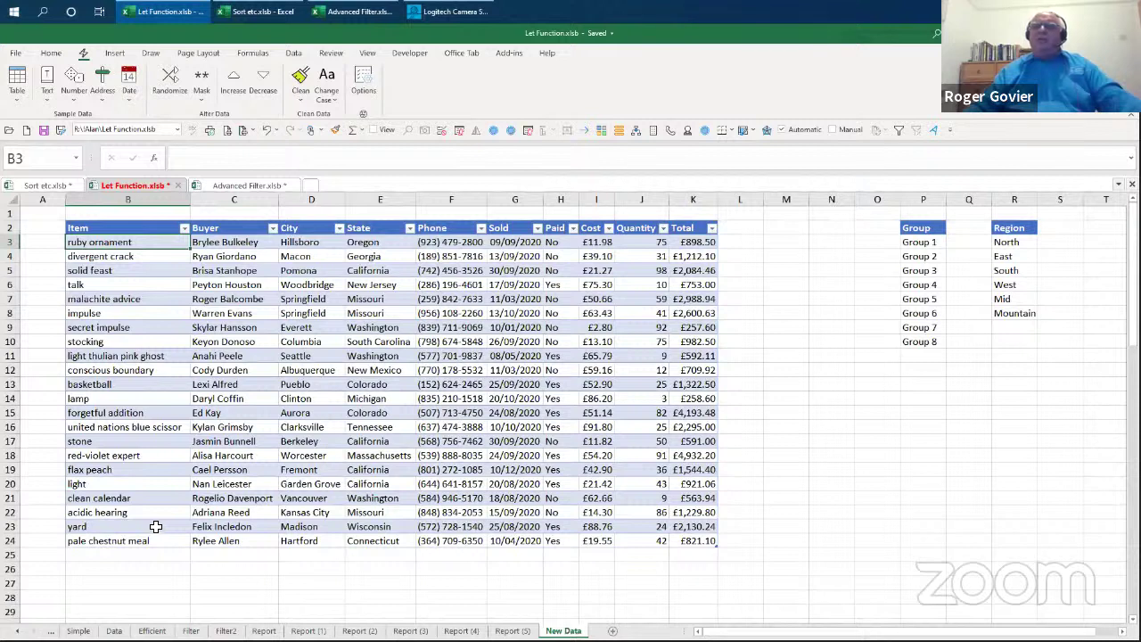
pyautogui.click(16, 85)
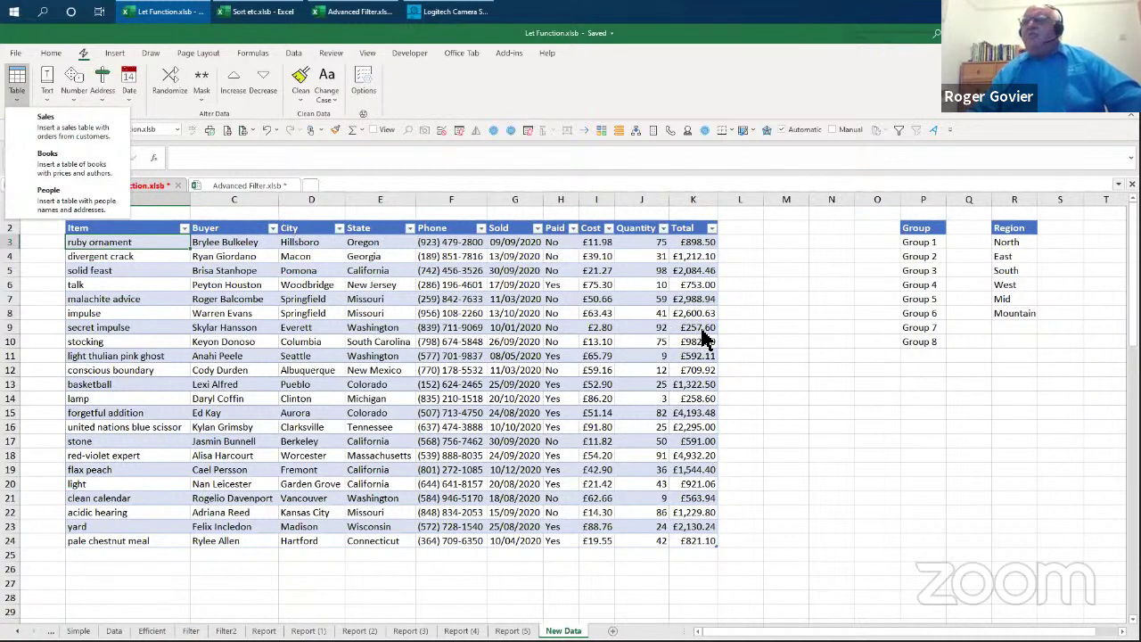
pyautogui.click(762, 347)
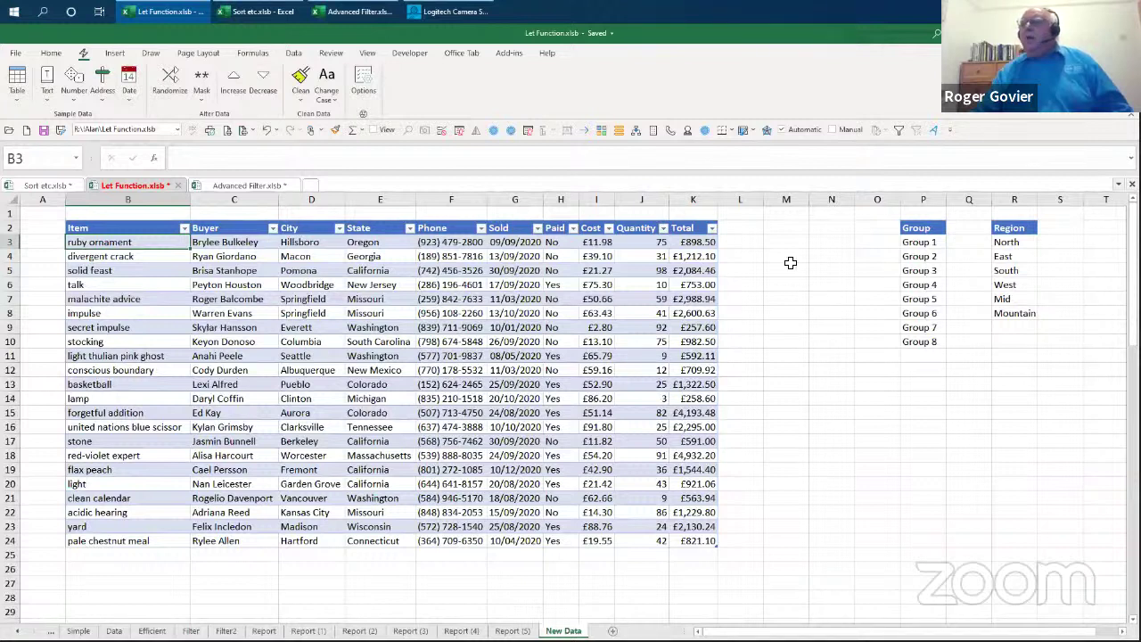
pyautogui.click(729, 230)
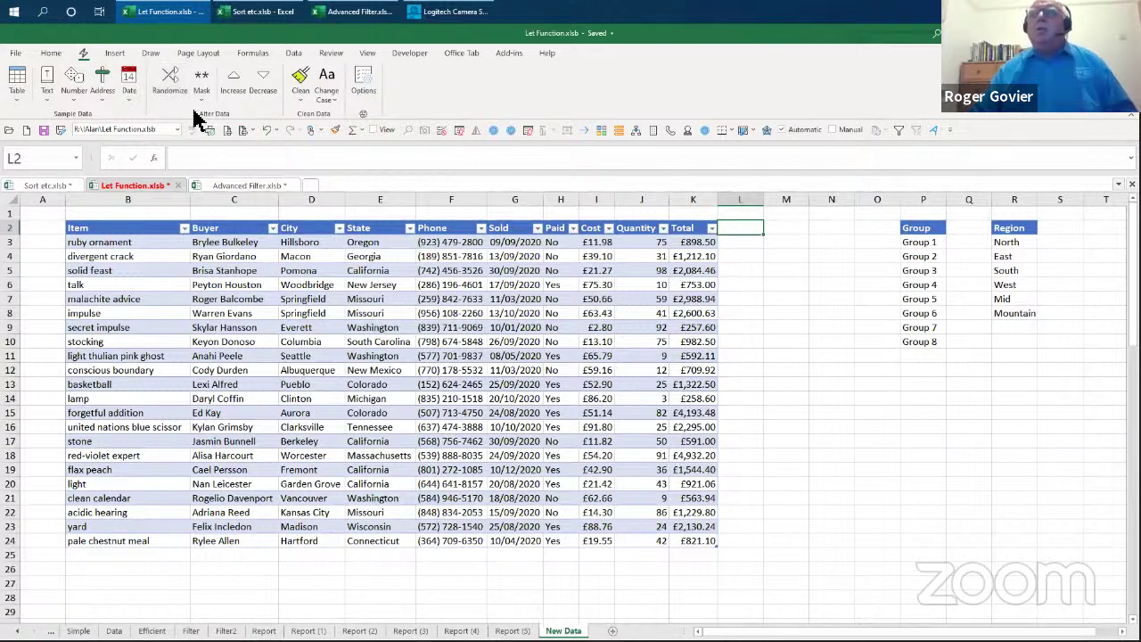
# Step: Fill column L with random whole numbers using Sample Data's Number option, then select B2:L26
pyautogui.click(78, 94)
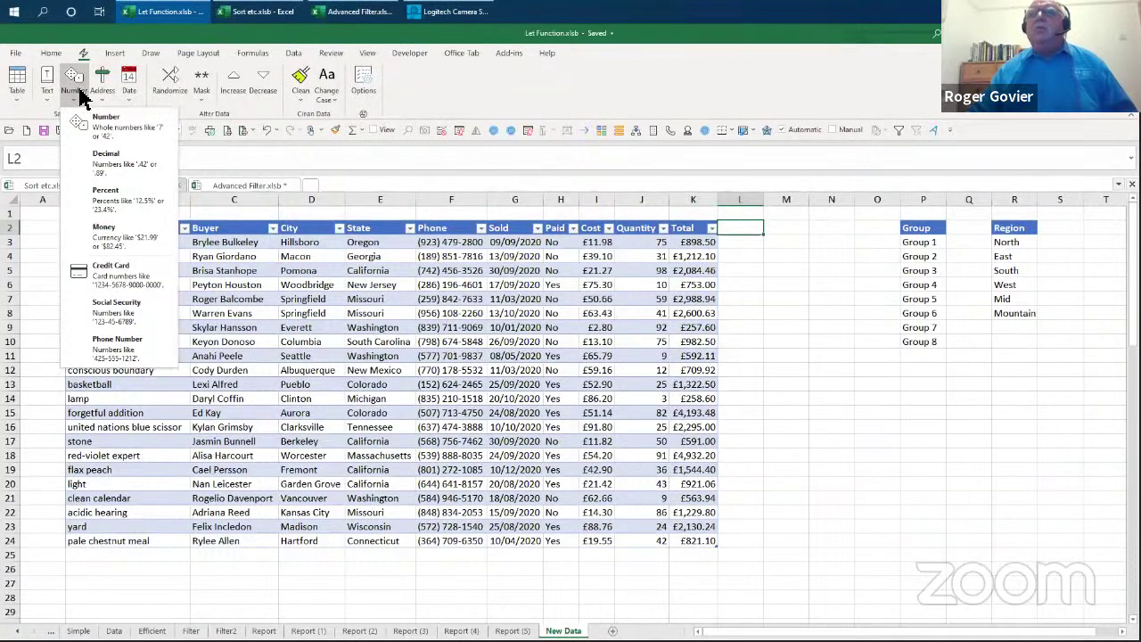
pyautogui.click(136, 134)
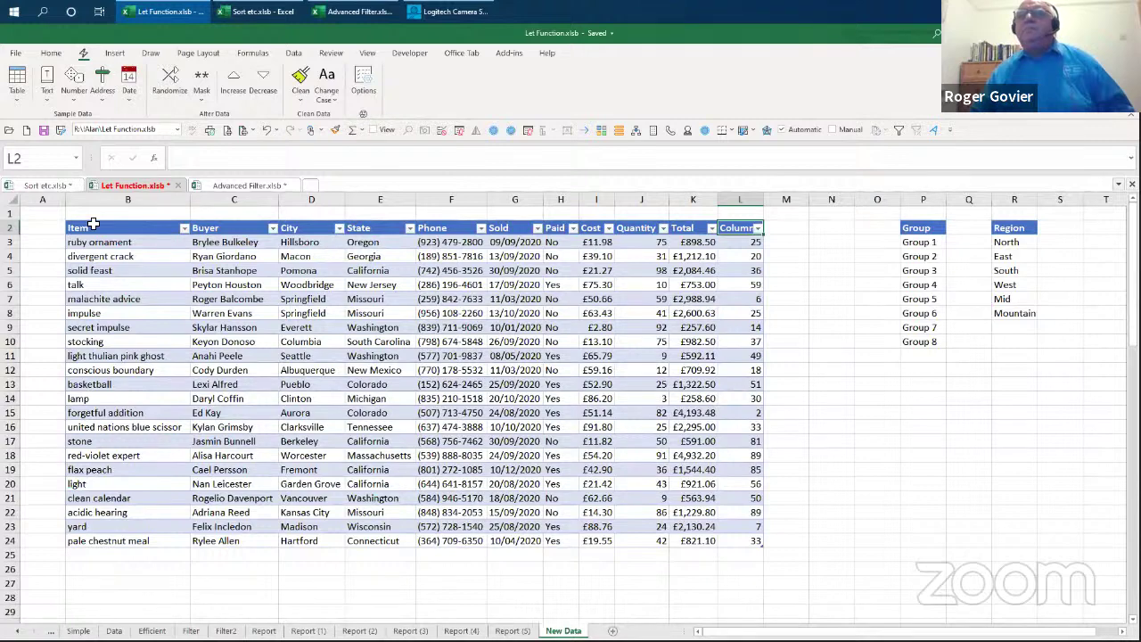
pyautogui.moveTo(94, 228); pyautogui.dragTo(732, 566)
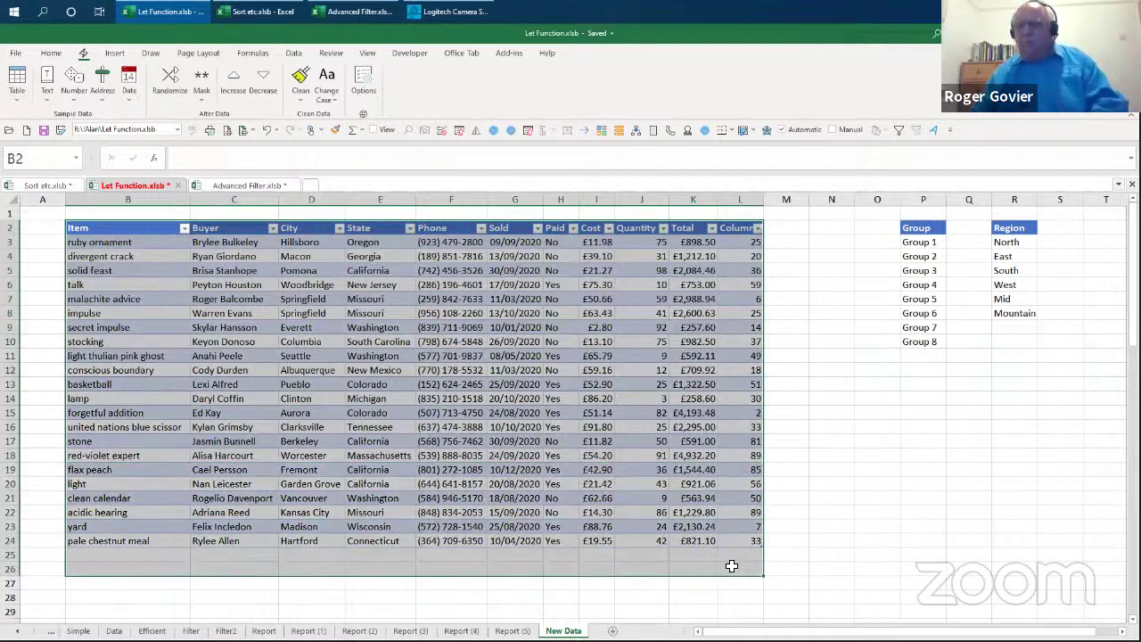
# Step: Clear B2:L26, insert a fresh Sales sample table at B2, and scroll through its rows
pyautogui.press('Delete')
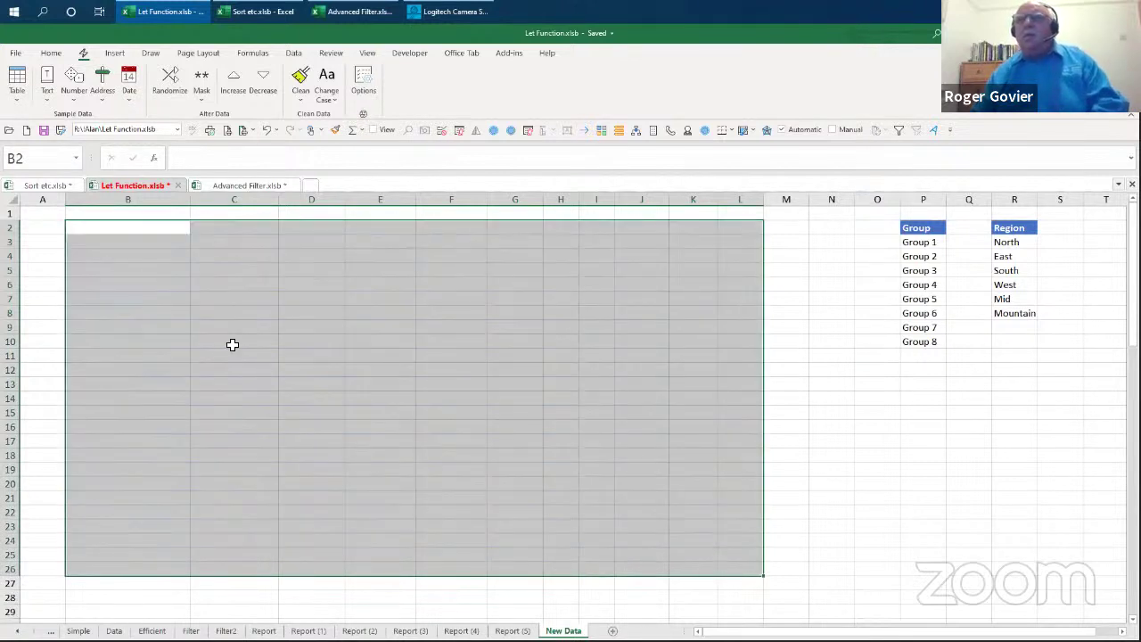
pyautogui.click(129, 231)
pyautogui.click(16, 85)
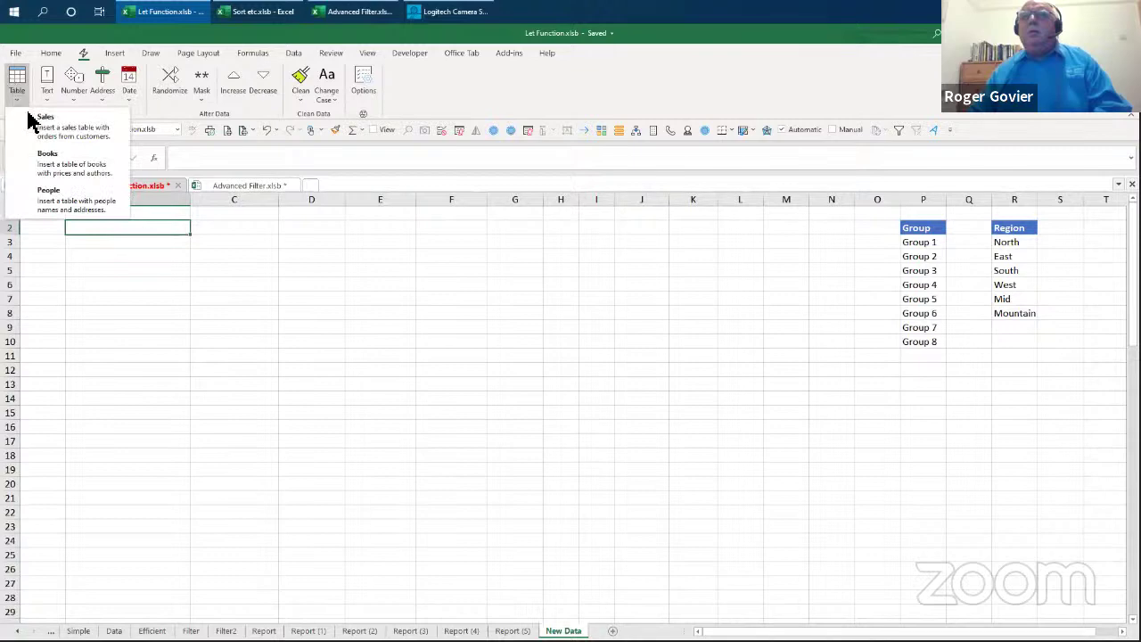
pyautogui.click(47, 138)
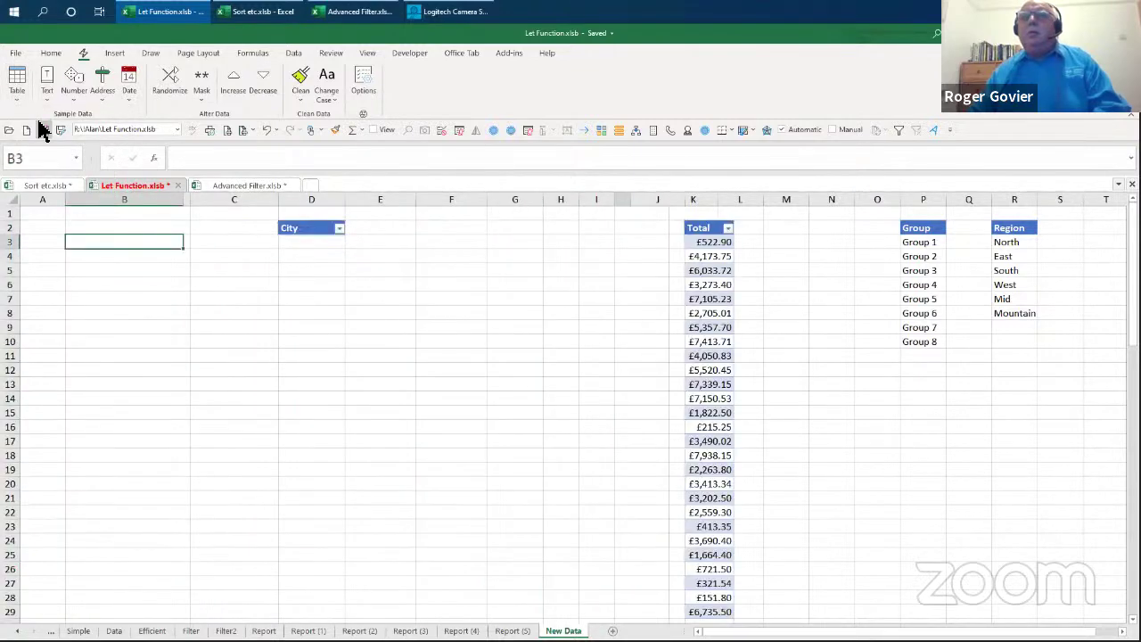
pyautogui.scroll(-3, 554, 513)
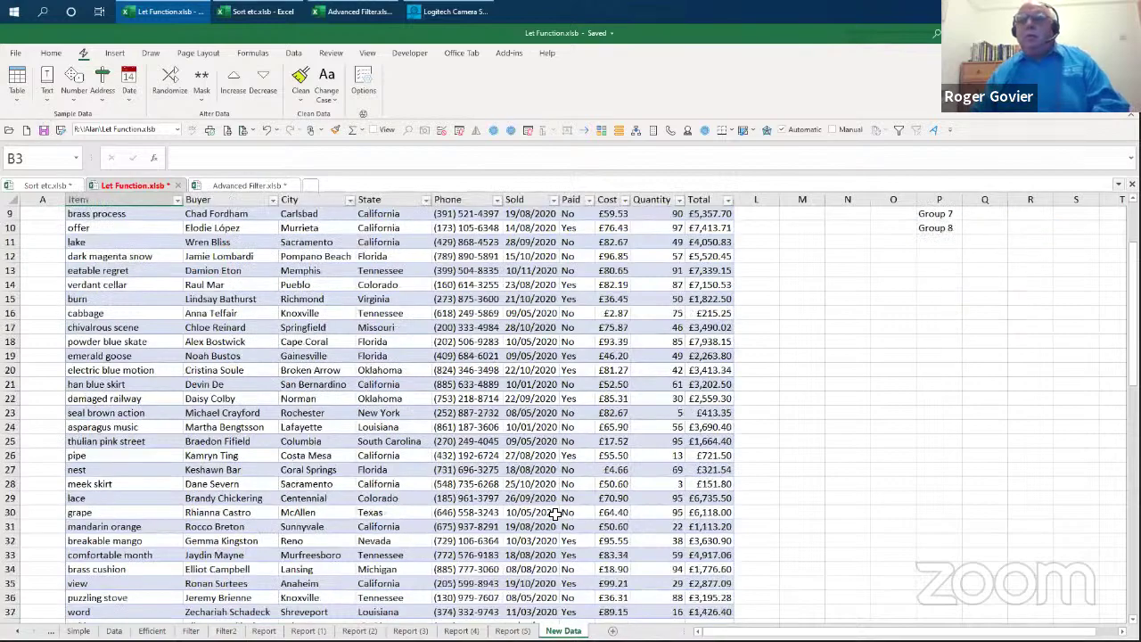
pyautogui.scroll(-15, 554, 513)
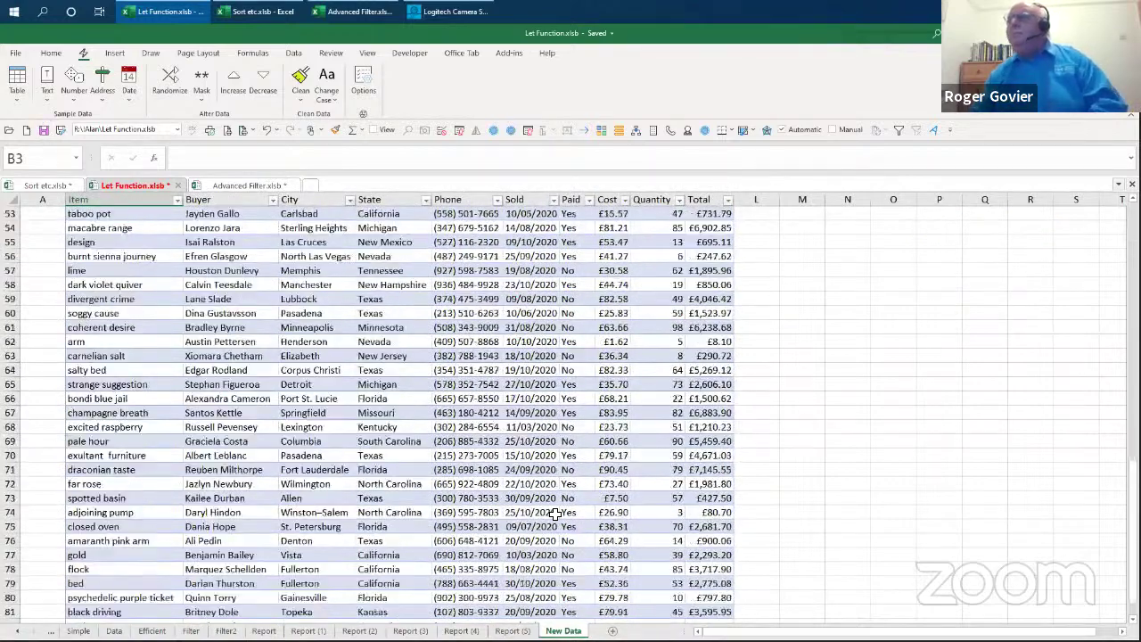
pyautogui.scroll(3, 554, 514)
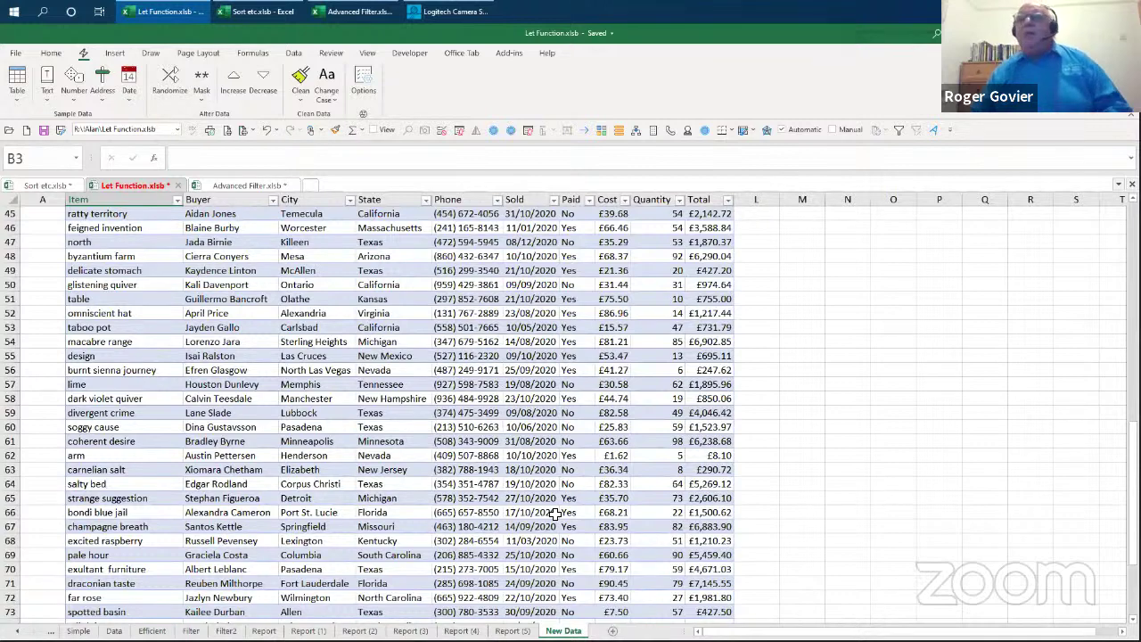
pyautogui.scroll(15, 555, 513)
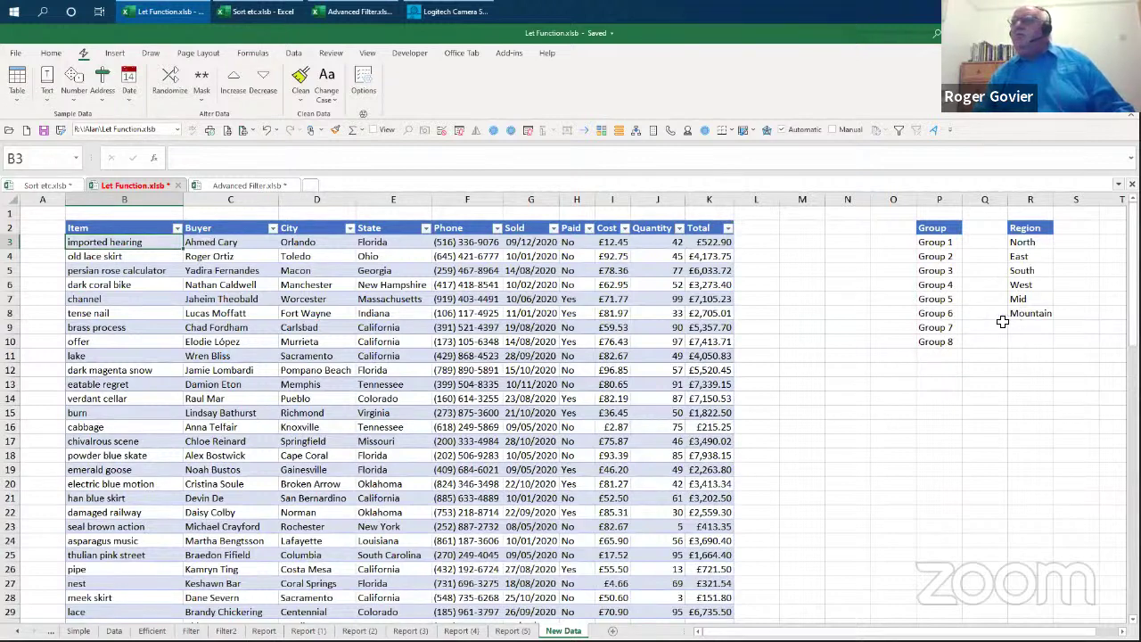
# Step: Add a Region heading in L2 to extend the sales table
pyautogui.click(755, 230)
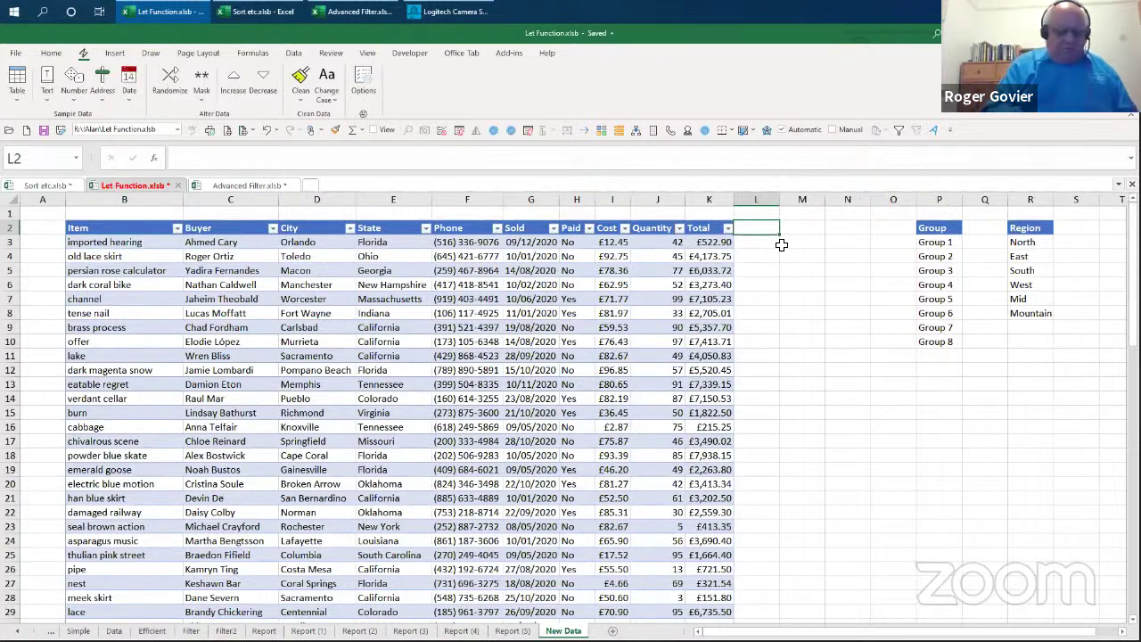
pyautogui.write('Region')
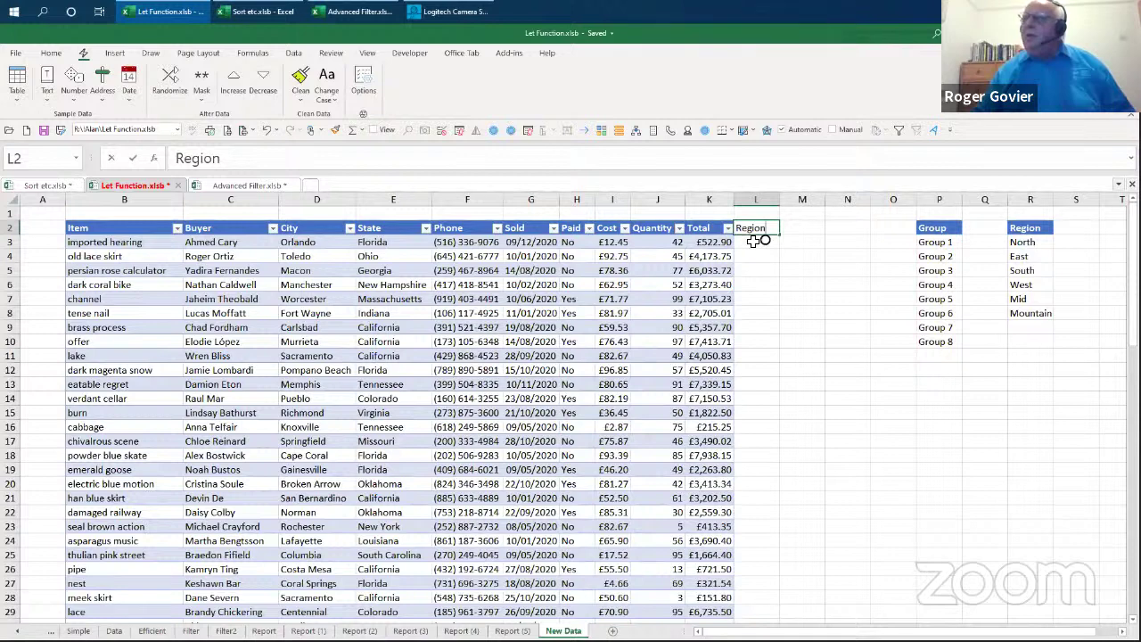
pyautogui.press('Return')
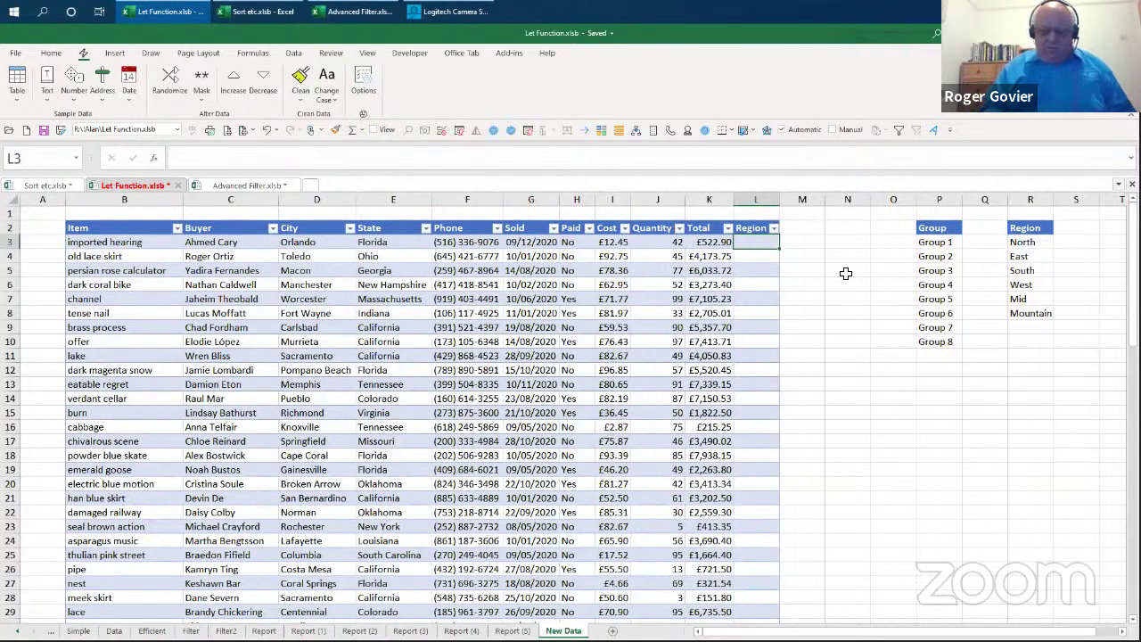
# Step: Enter =index(4$R$3:$R$8,randbetween(1,6)) in L3, which Excel rejects with an error
pyautogui.write('=')
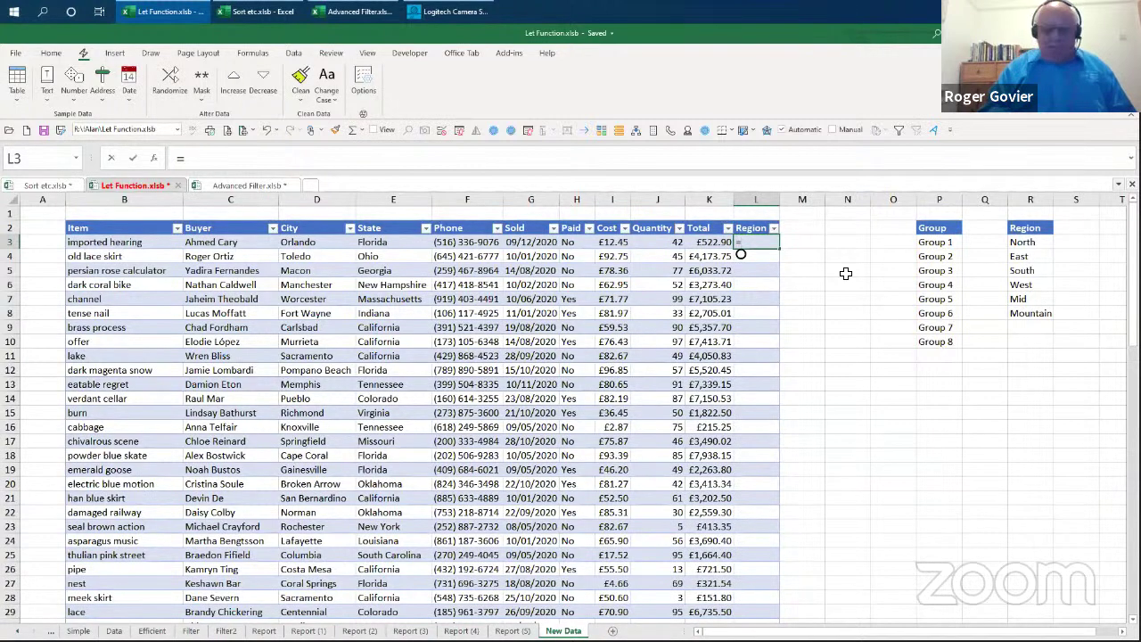
pyautogui.write('ind')
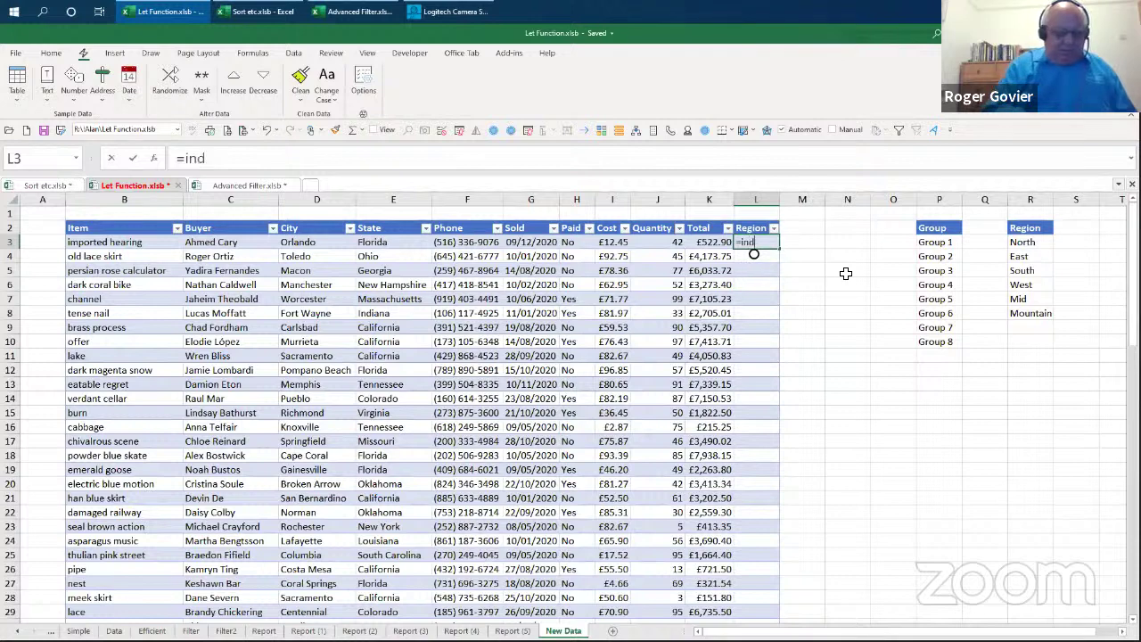
pyautogui.write('ex(')
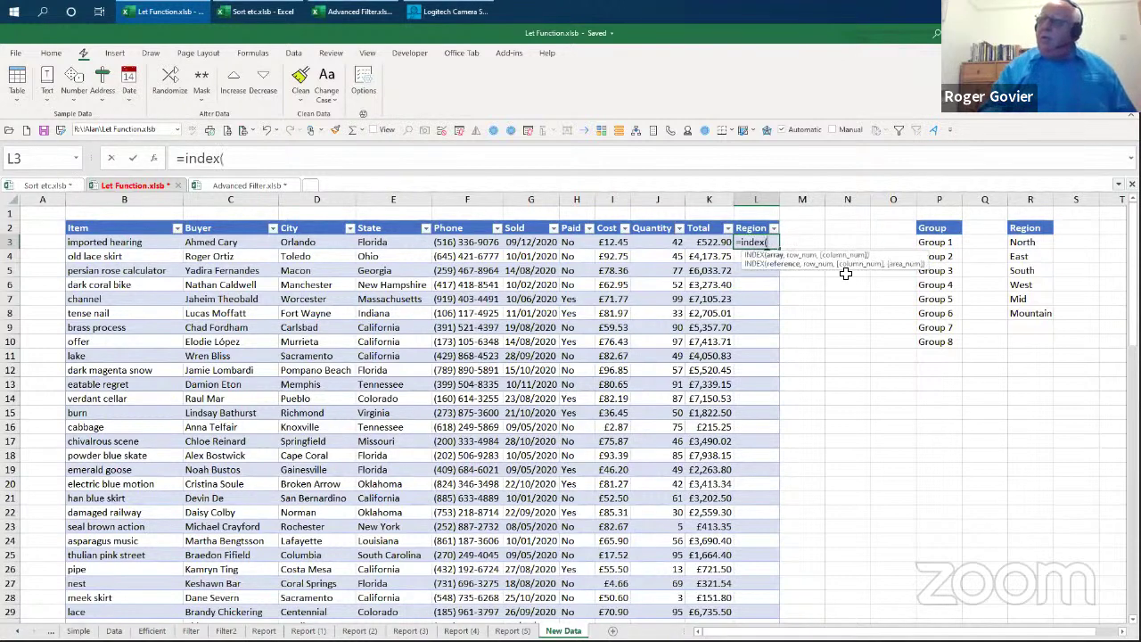
pyautogui.moveTo(1028, 242); pyautogui.dragTo(1034, 314)
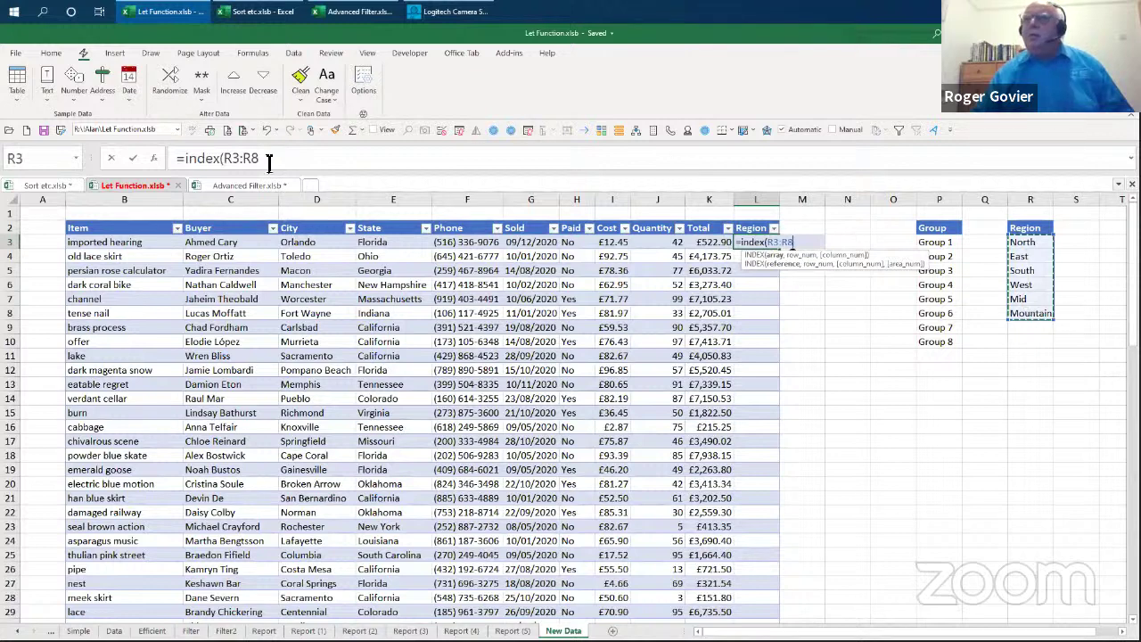
pyautogui.moveTo(259, 158); pyautogui.dragTo(225, 159)
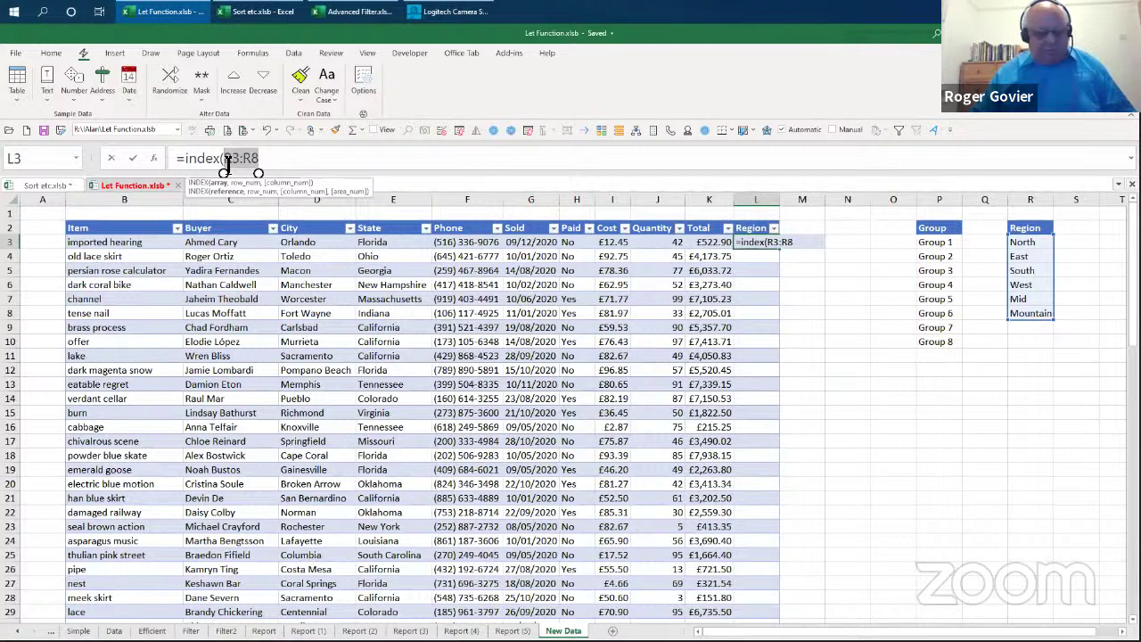
pyautogui.write('4')
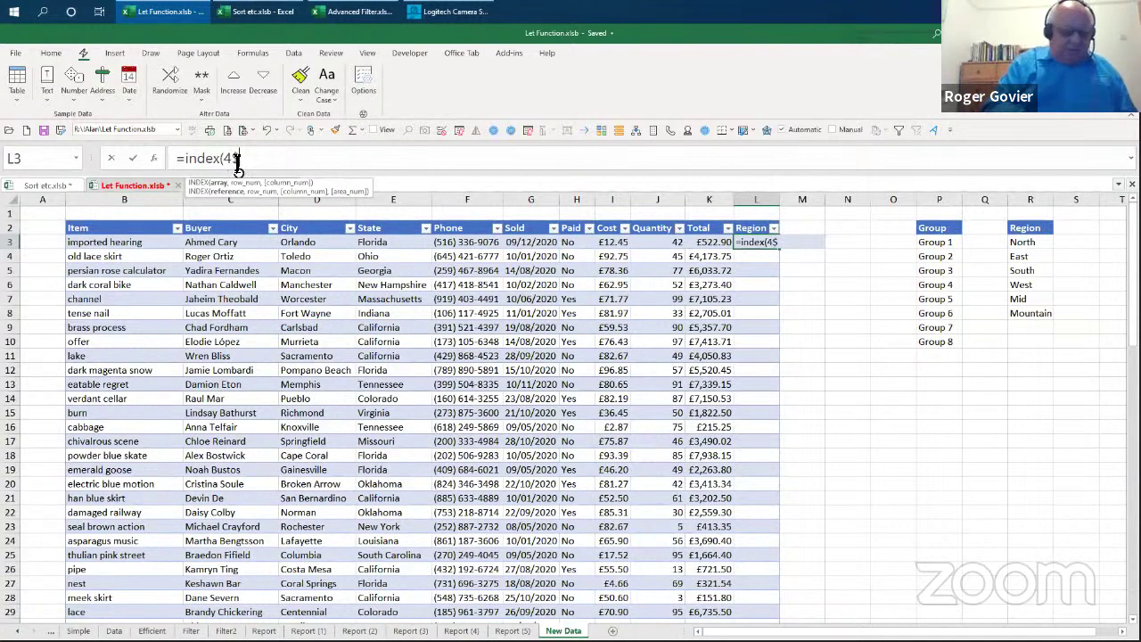
pyautogui.write('$R$3')
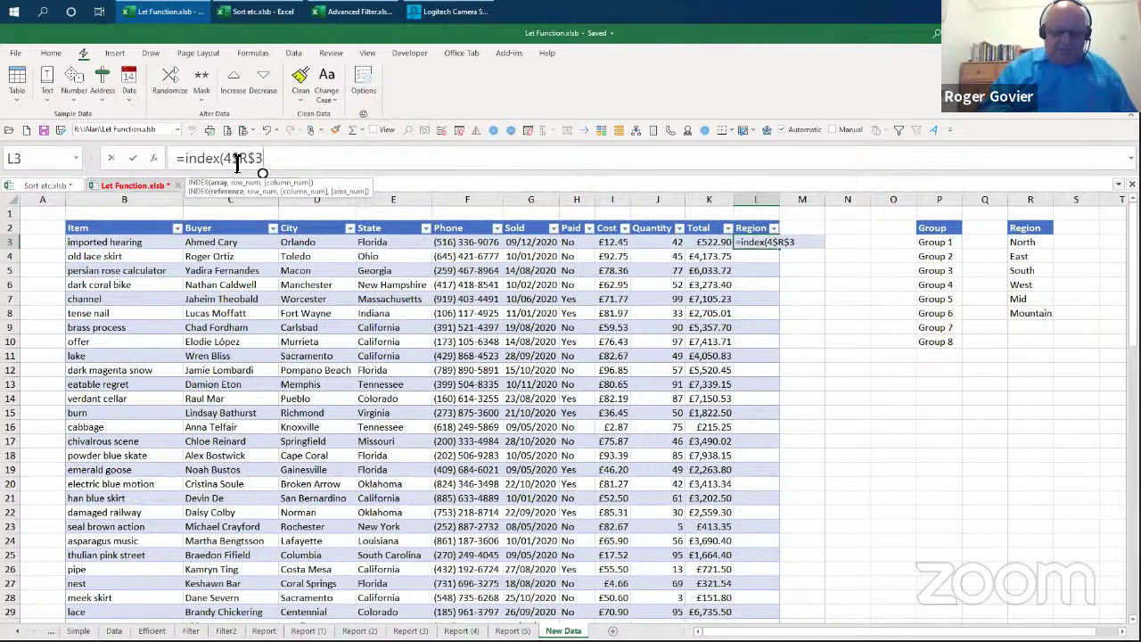
pyautogui.write(':$R')
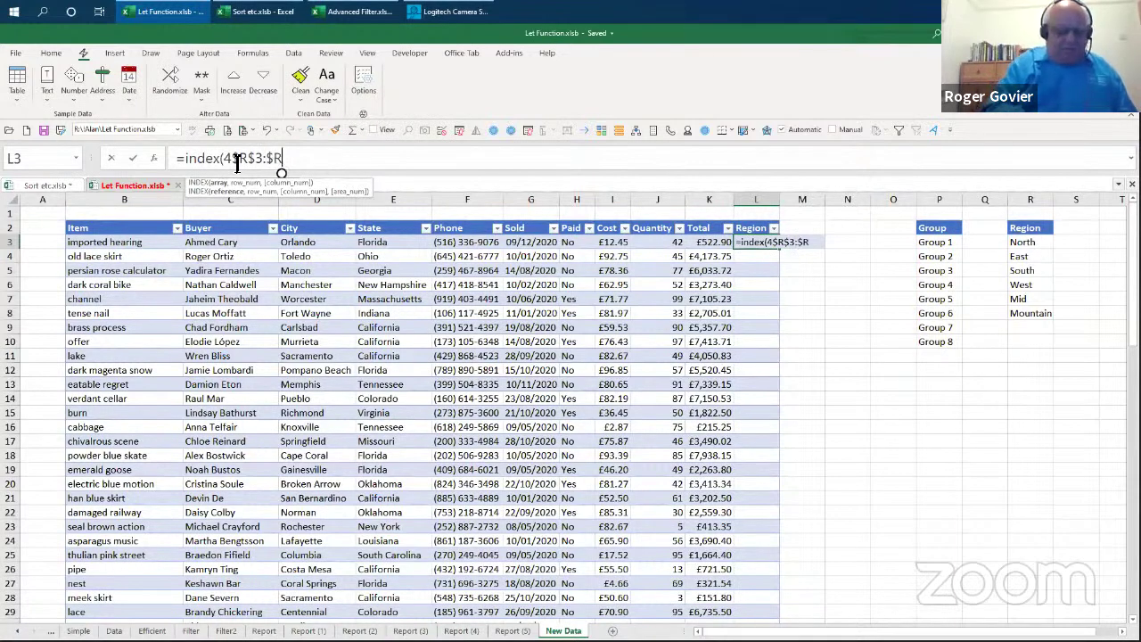
pyautogui.write('$')
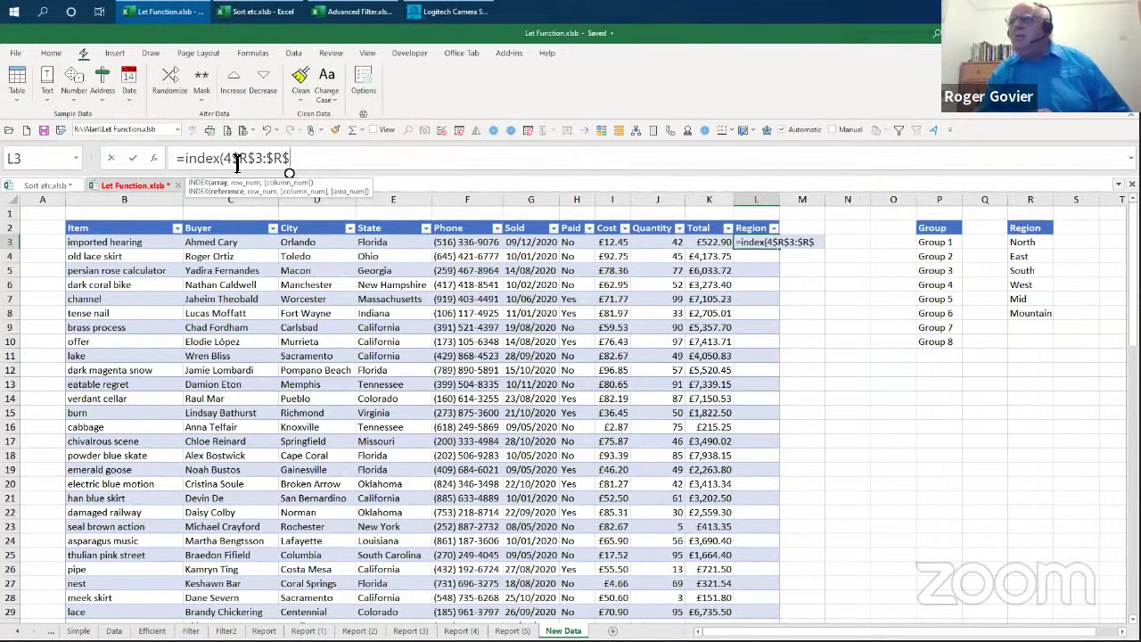
pyautogui.write('8')
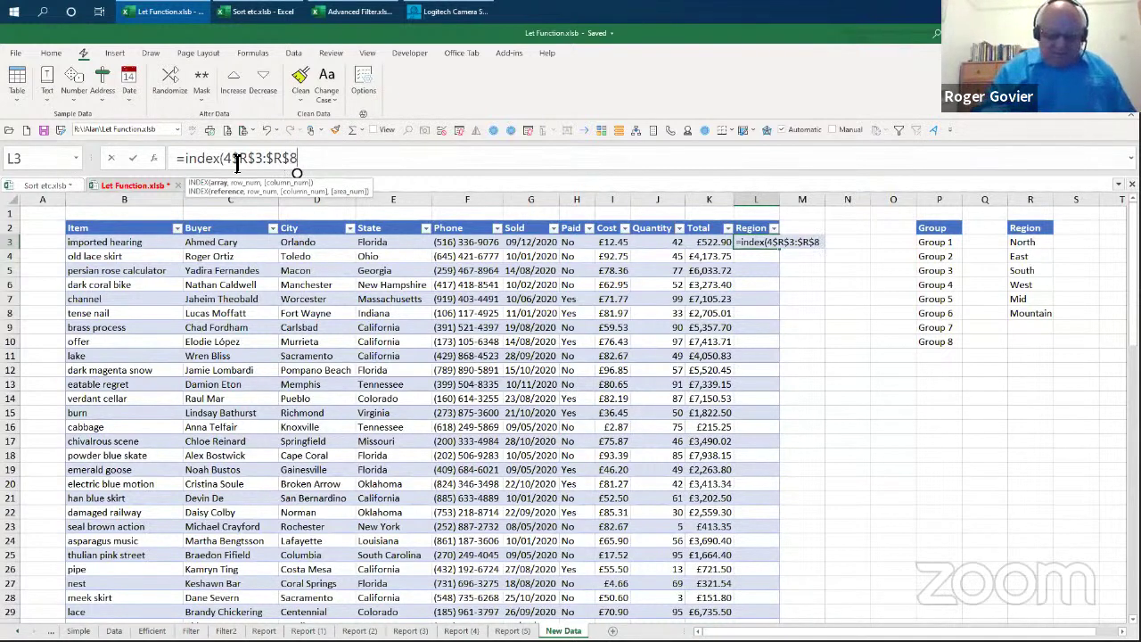
pyautogui.write(',r')
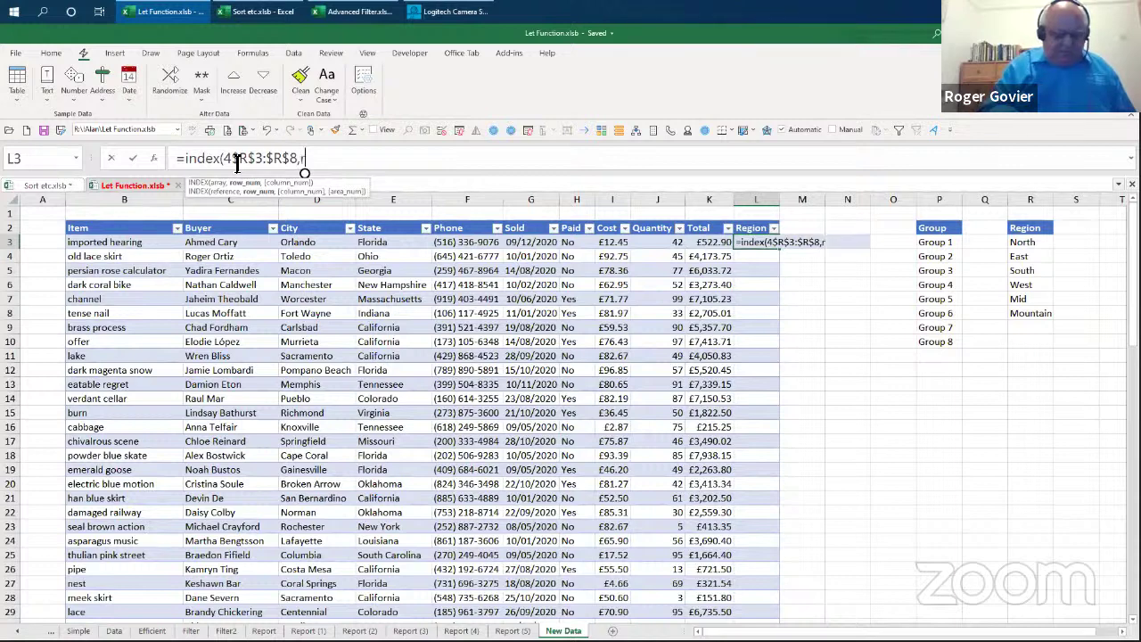
pyautogui.write('and')
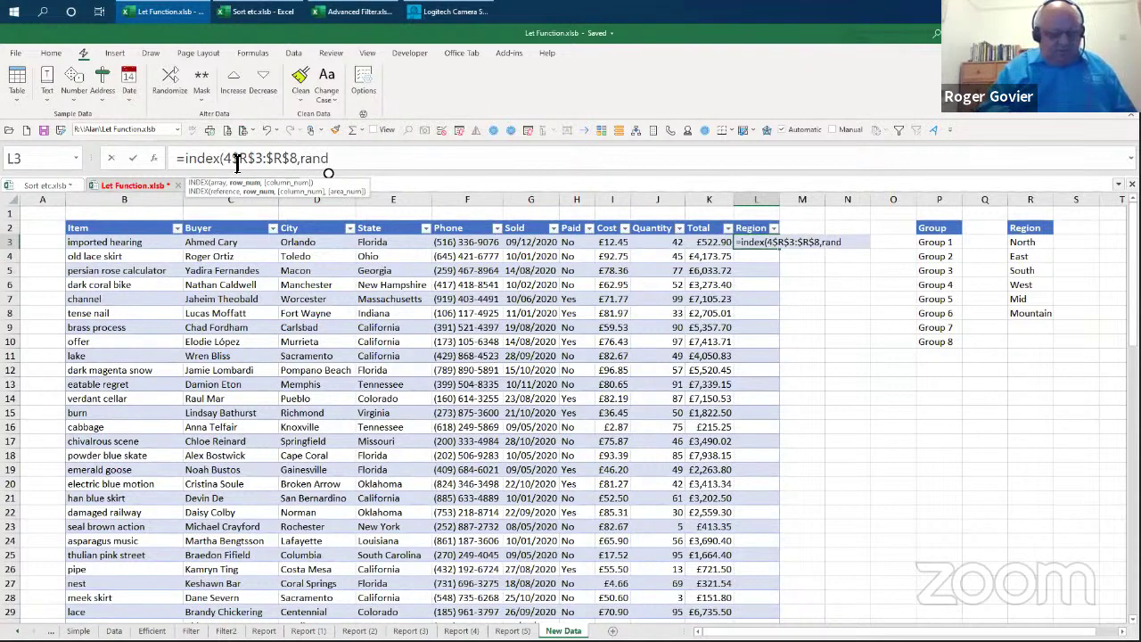
pyautogui.write('betw')
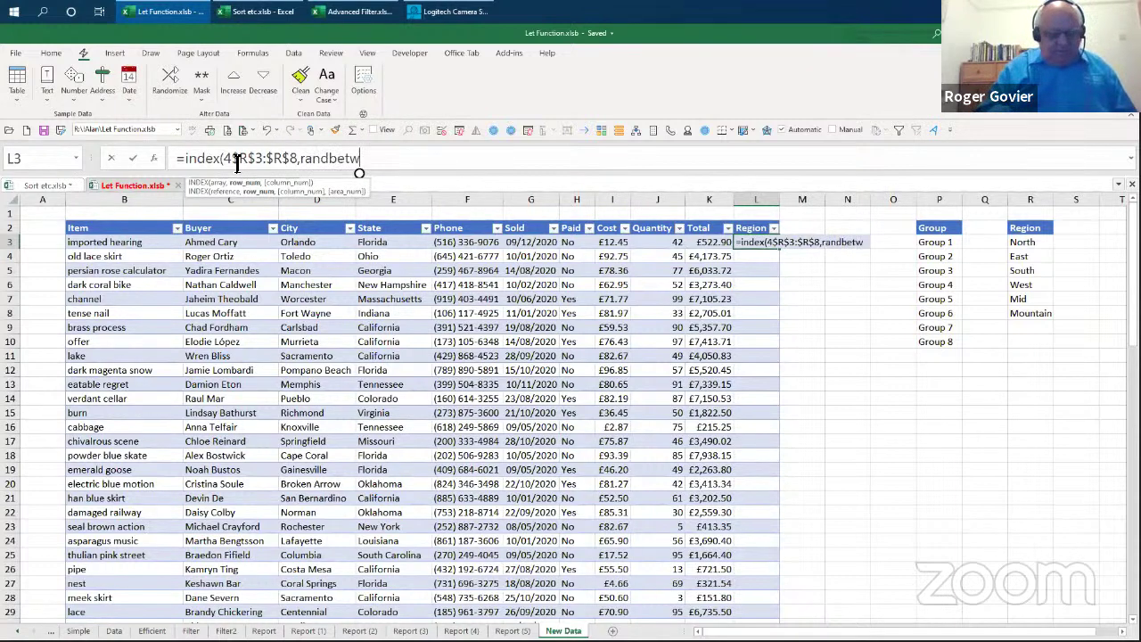
pyautogui.write('een(1,')
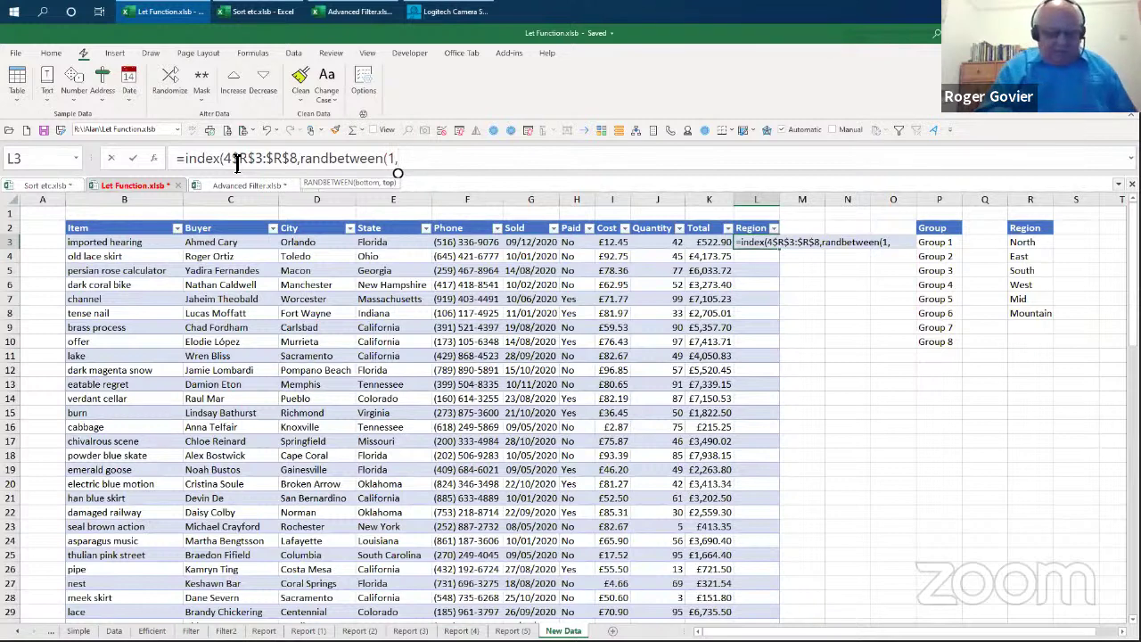
pyautogui.write('6)')
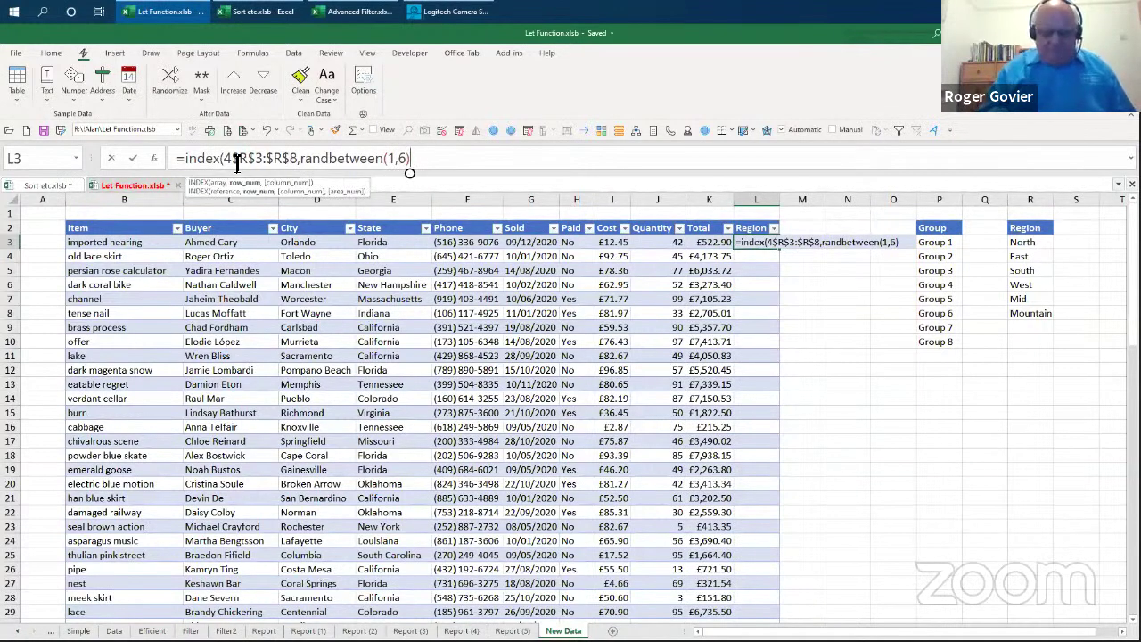
pyautogui.write(')')
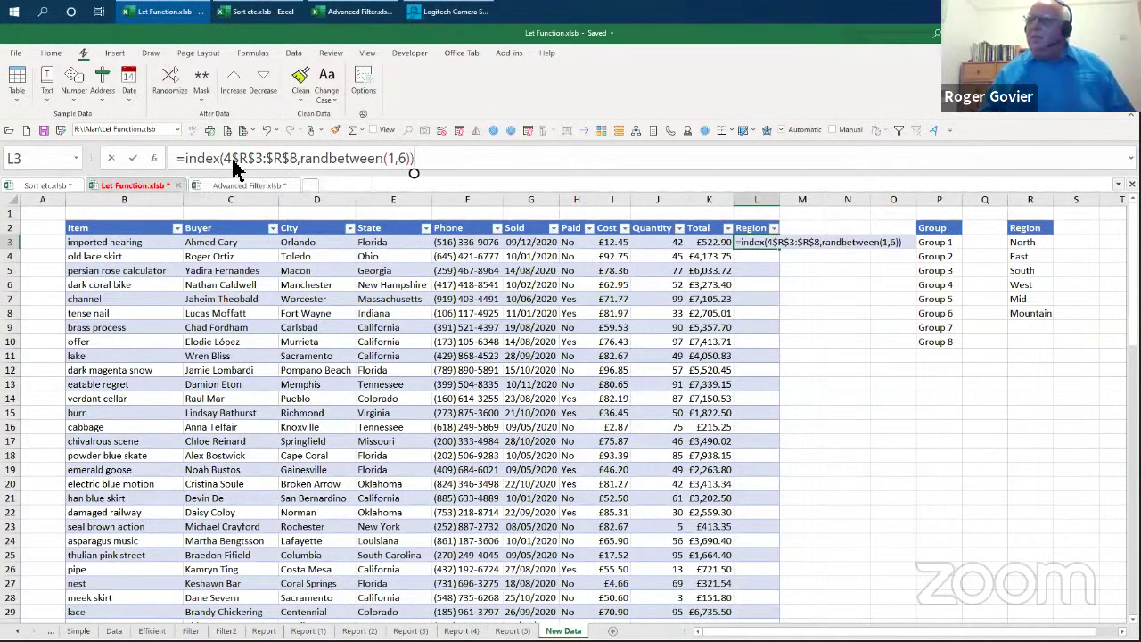
pyautogui.press('Return')
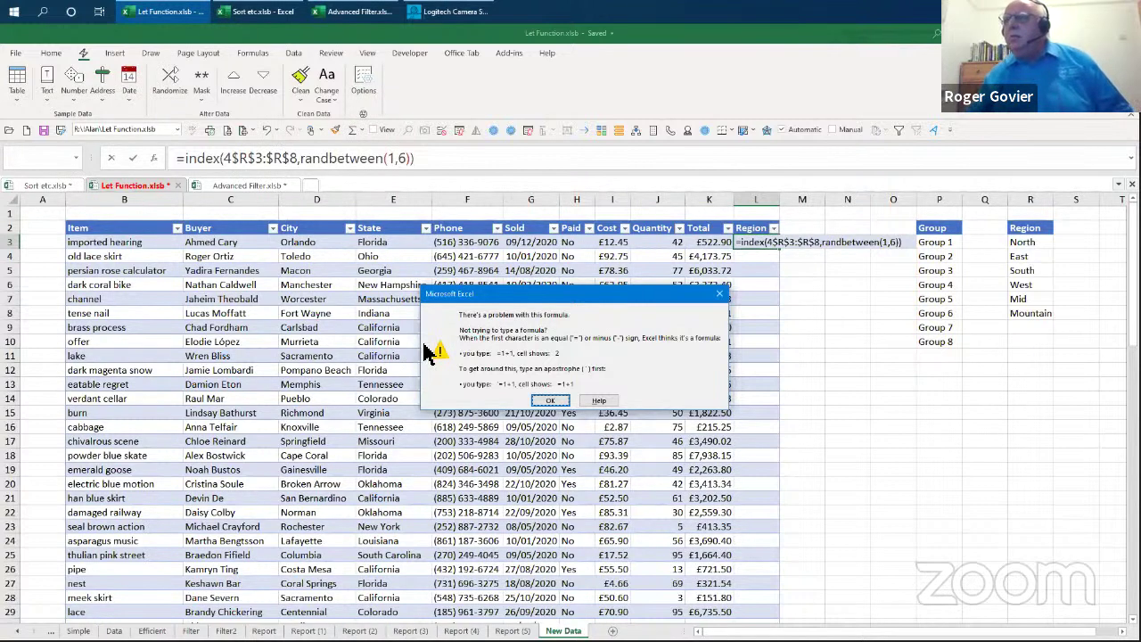
# Step: Delete the stray 4 before $R$3 in the Region INDEX formula and re-enter it for every row
pyautogui.click(547, 400)
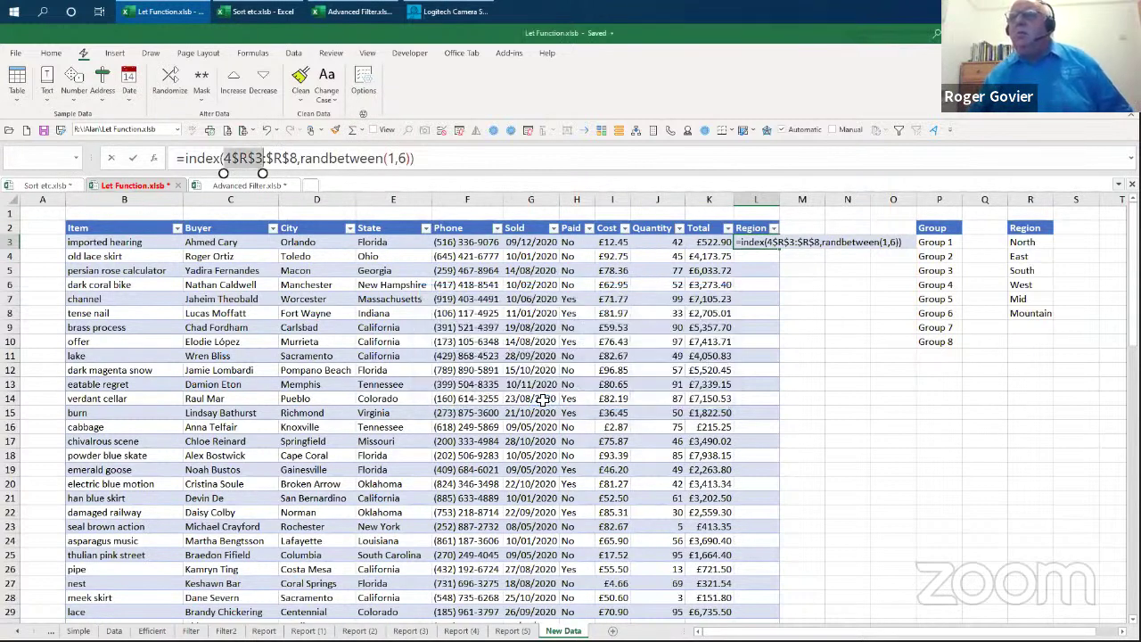
pyautogui.click(235, 158)
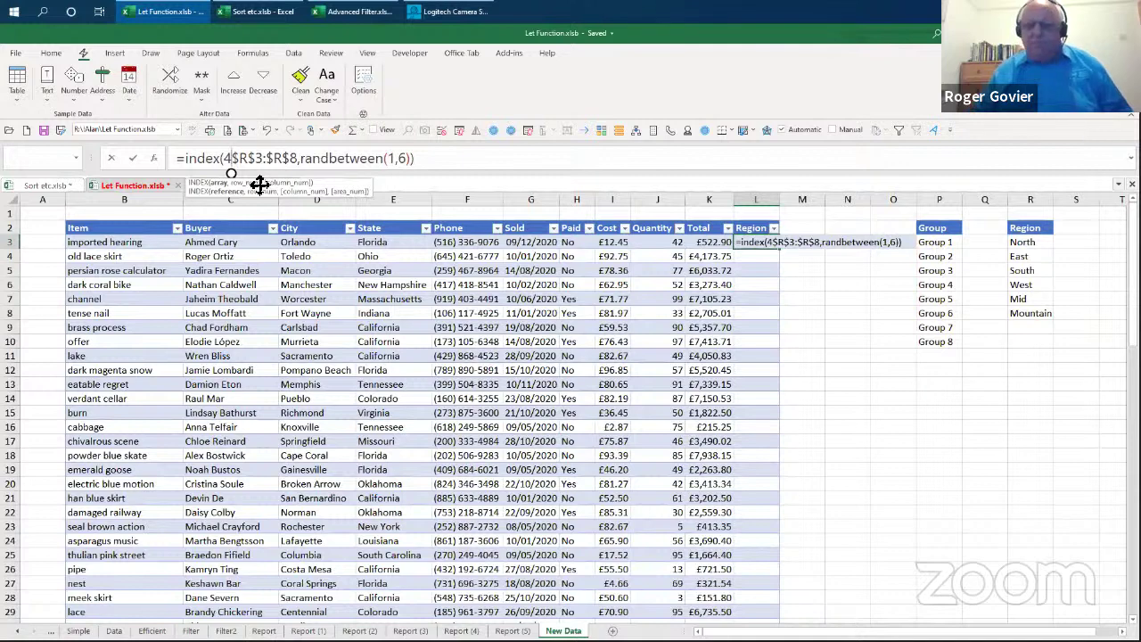
pyautogui.press('BackSpace')
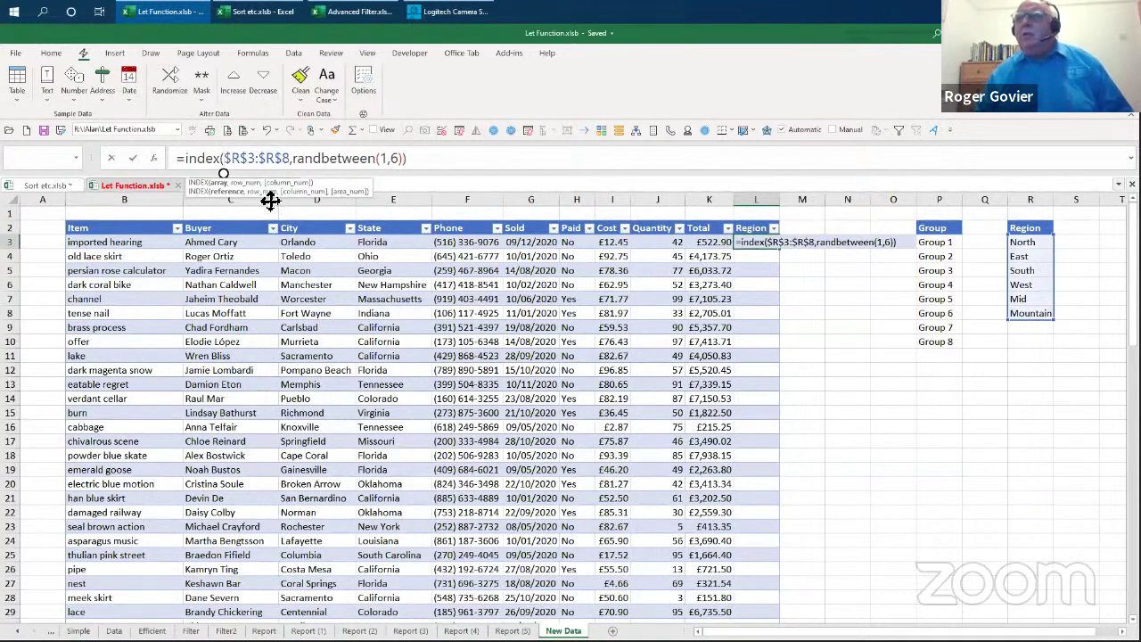
pyautogui.hotkey('shift', 'Tab')
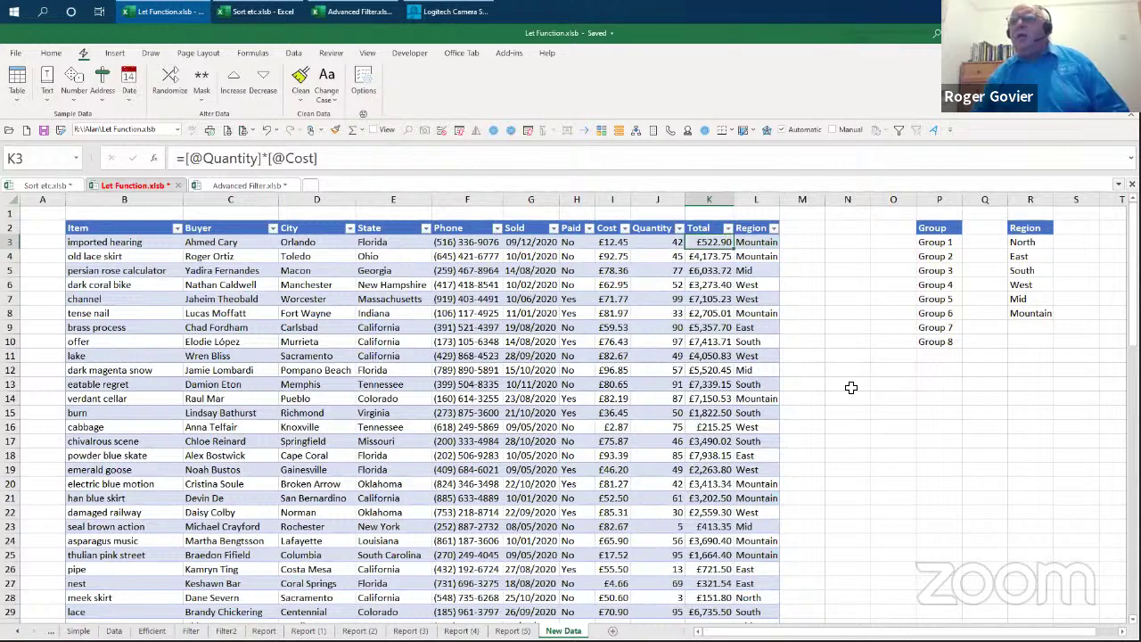
# Step: Type the heading Group into cell M2 beside the Region column
pyautogui.click(802, 235)
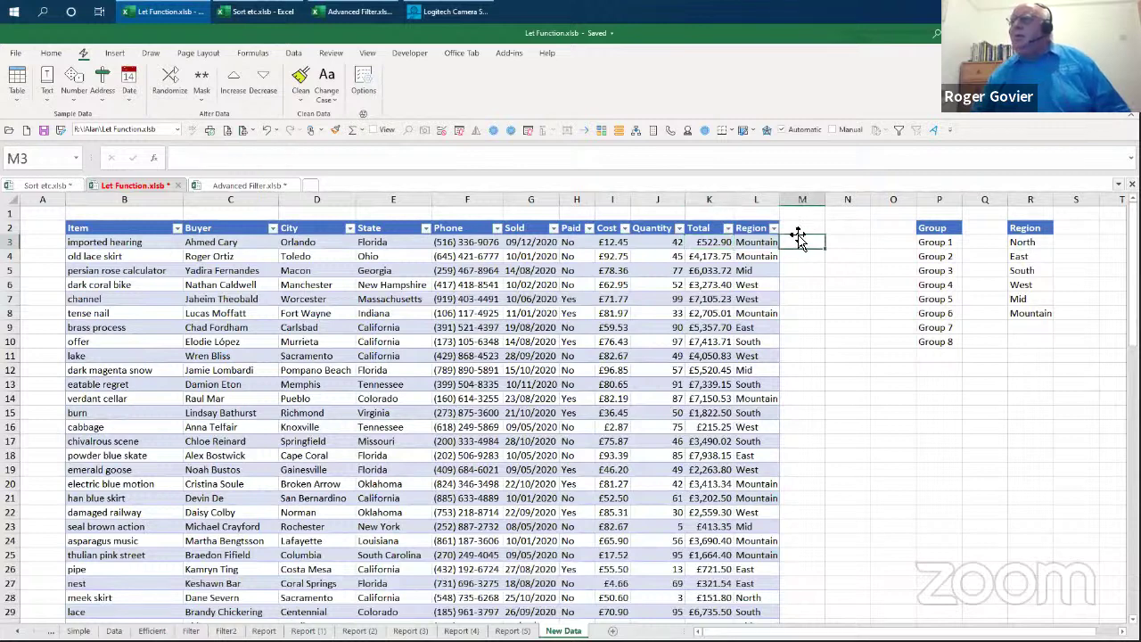
pyautogui.moveTo(797, 234); pyautogui.dragTo(796, 226)
pyautogui.click(796, 227)
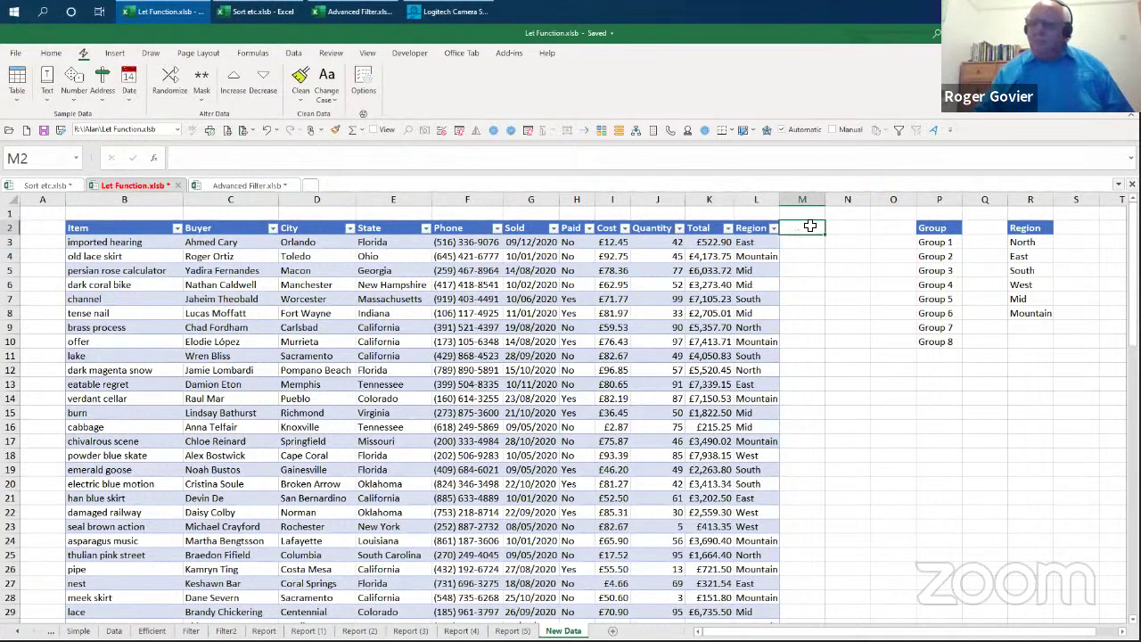
pyautogui.write('Group')
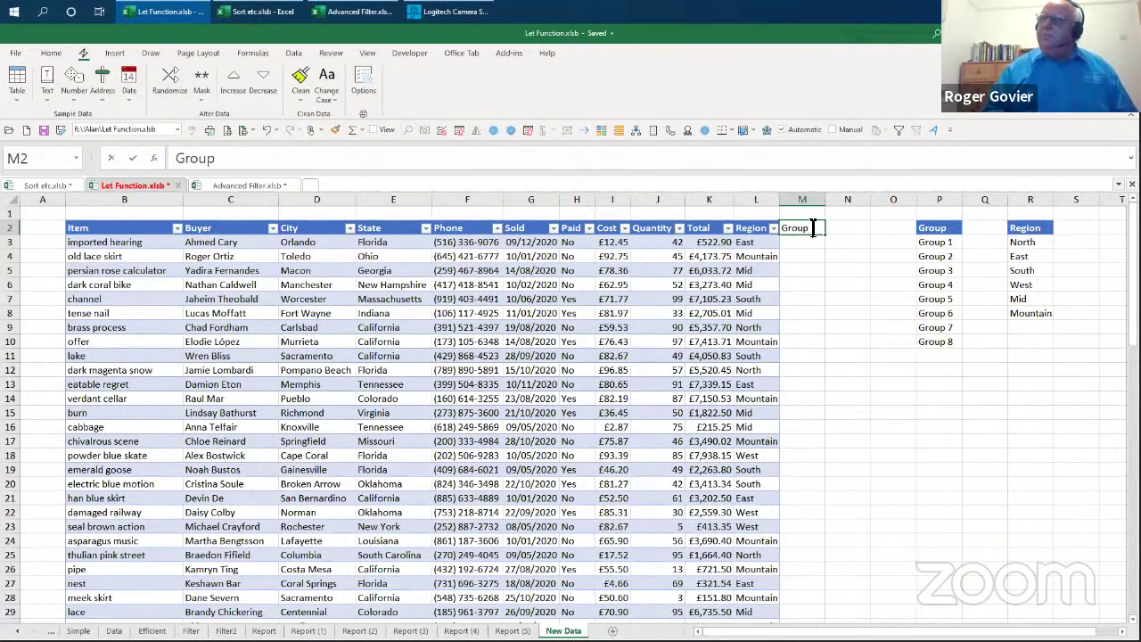
# Step: Enter =INDEX($P$3:$P$10,RANDBETWEEN(1,8)) in M3 to fill the Group column with random groups
pyautogui.press('Left')
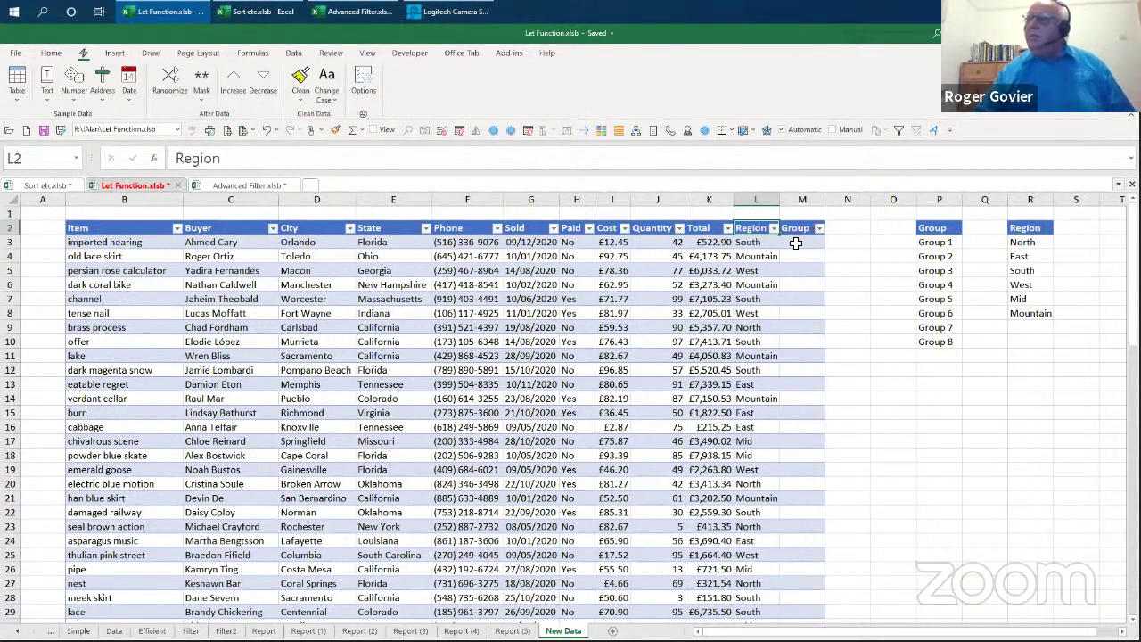
pyautogui.click(782, 239)
pyautogui.write('=in')
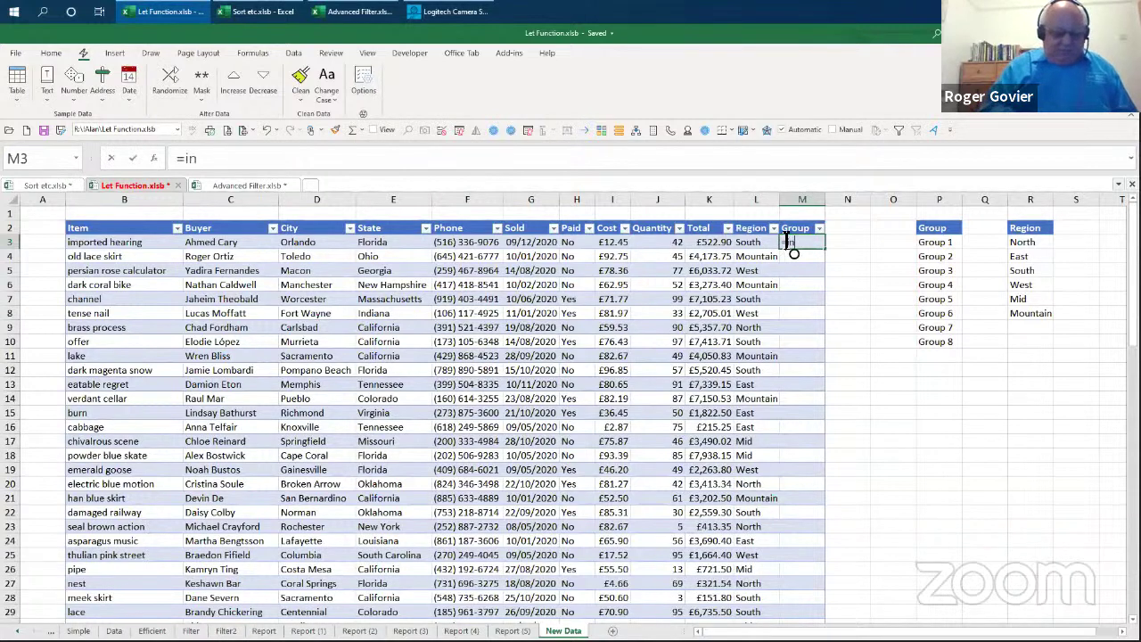
pyautogui.write('dex(')
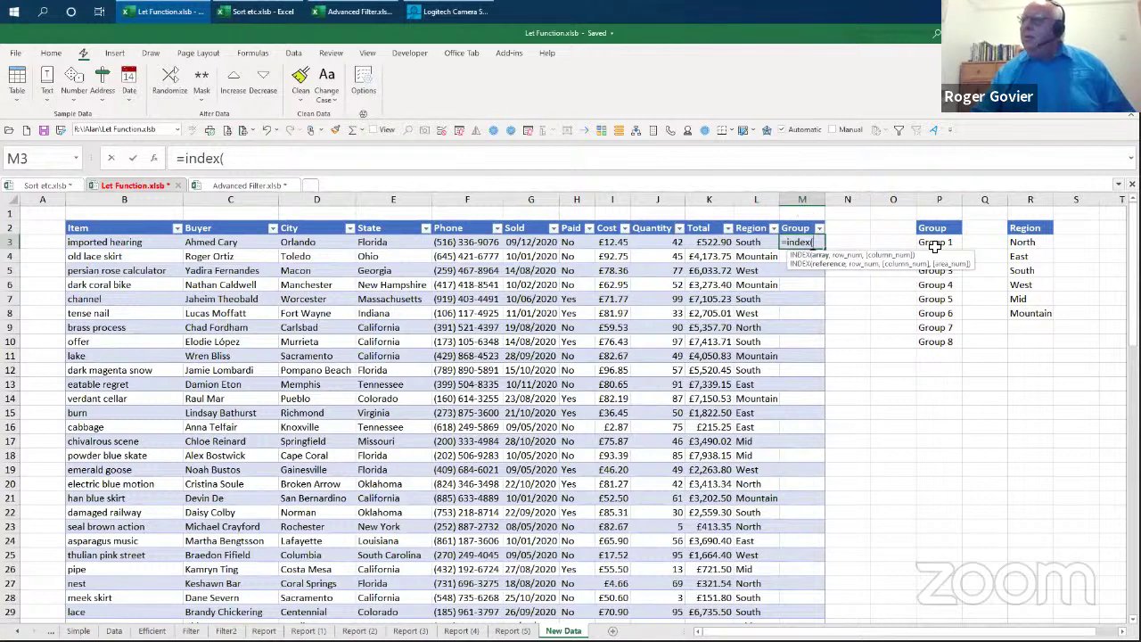
pyautogui.moveTo(932, 244); pyautogui.dragTo(933, 341)
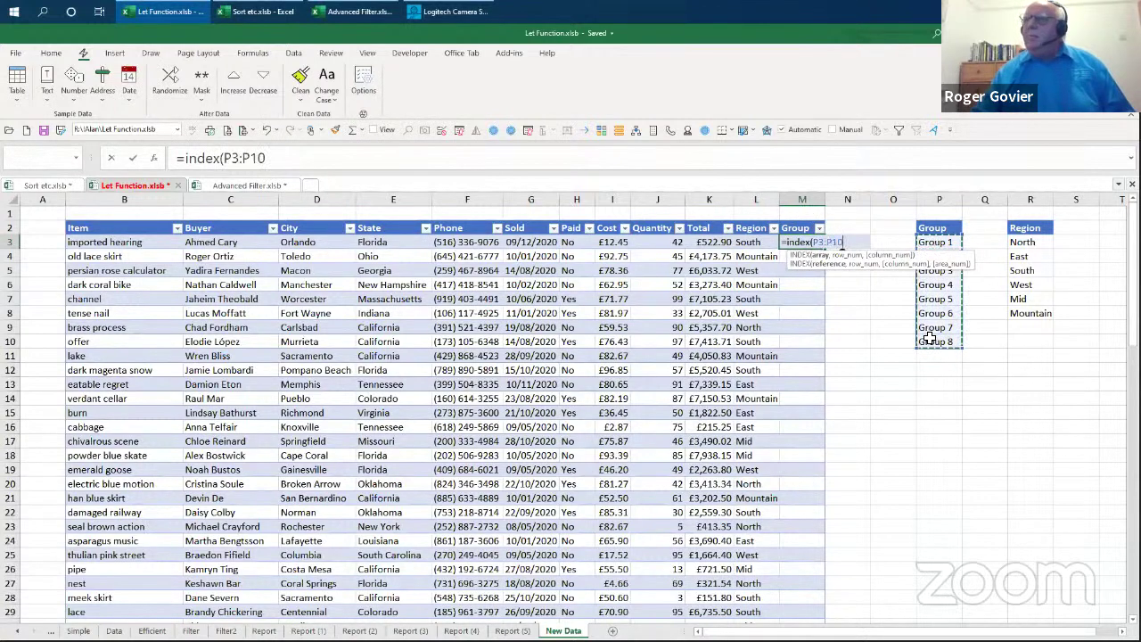
pyautogui.click(308, 163)
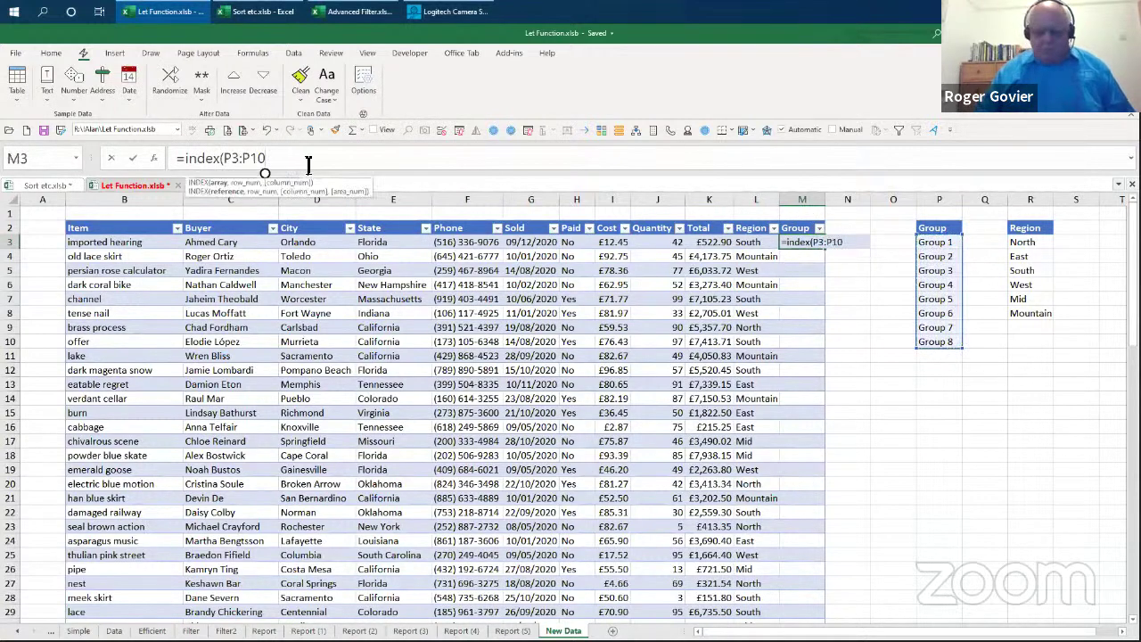
pyautogui.write(',ra')
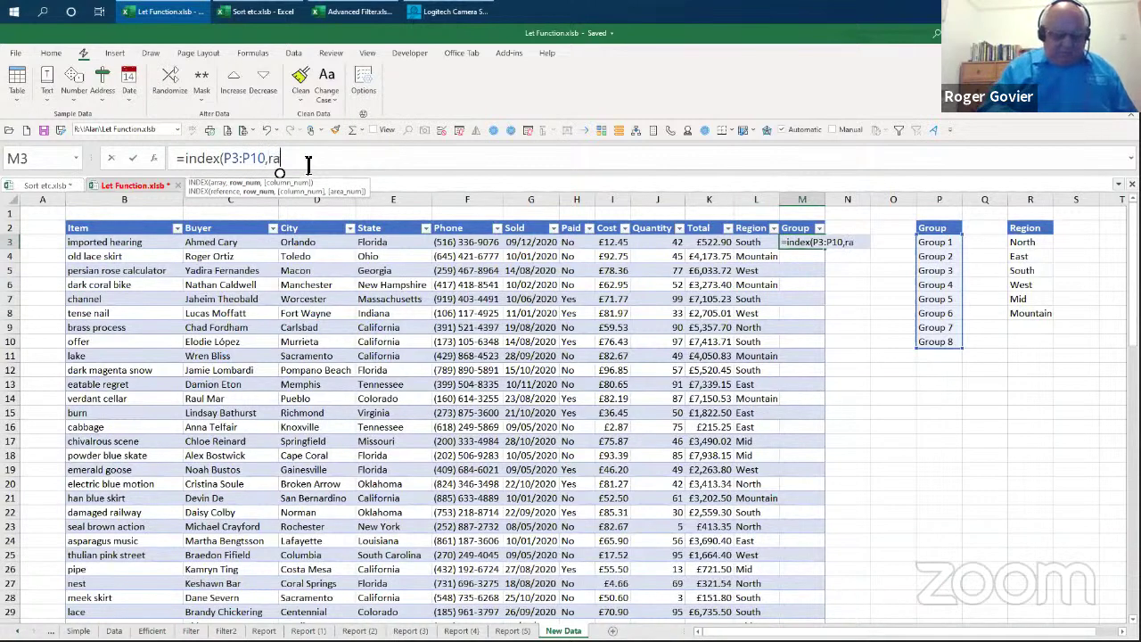
pyautogui.write('ndbetween')
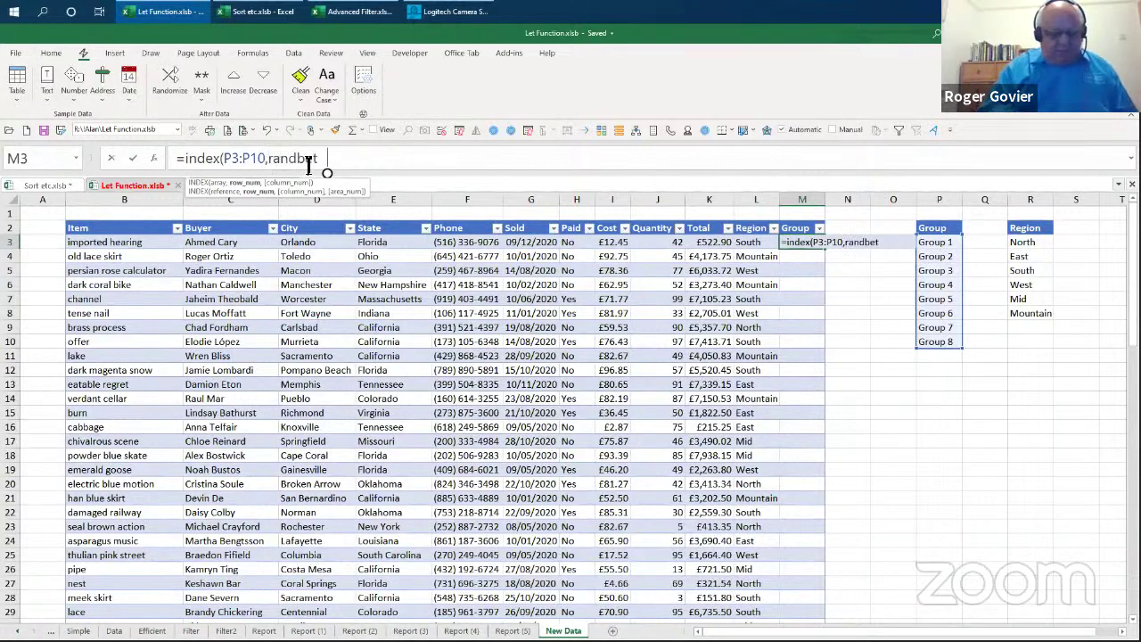
pyautogui.write('( ')
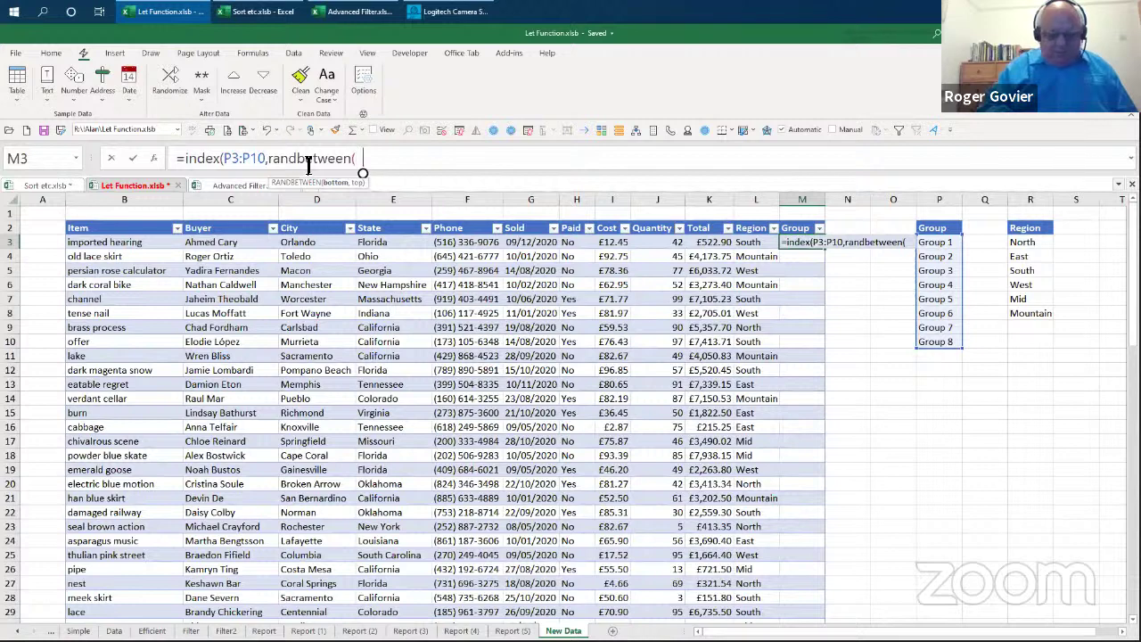
pyautogui.write('1,8')
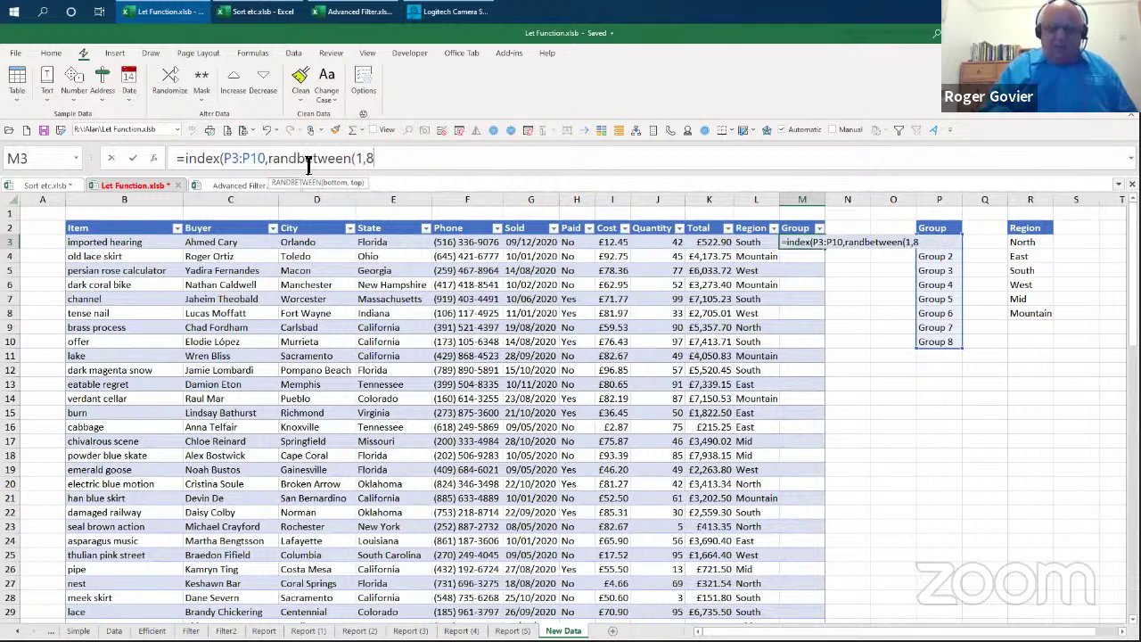
pyautogui.write('))')
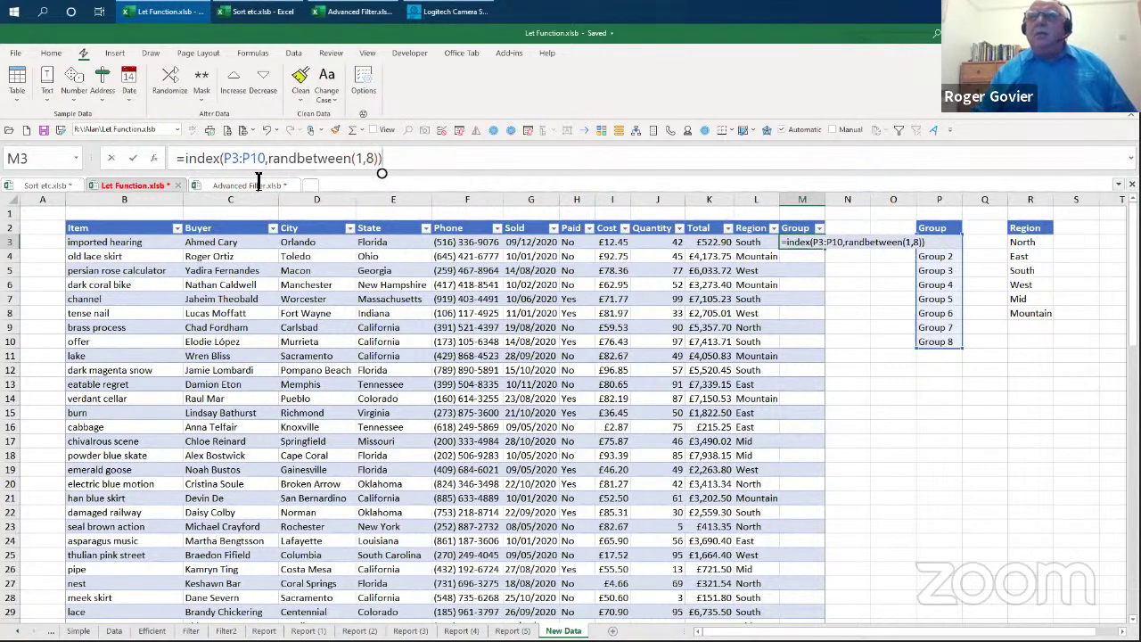
pyautogui.moveTo(270, 165); pyautogui.dragTo(226, 166)
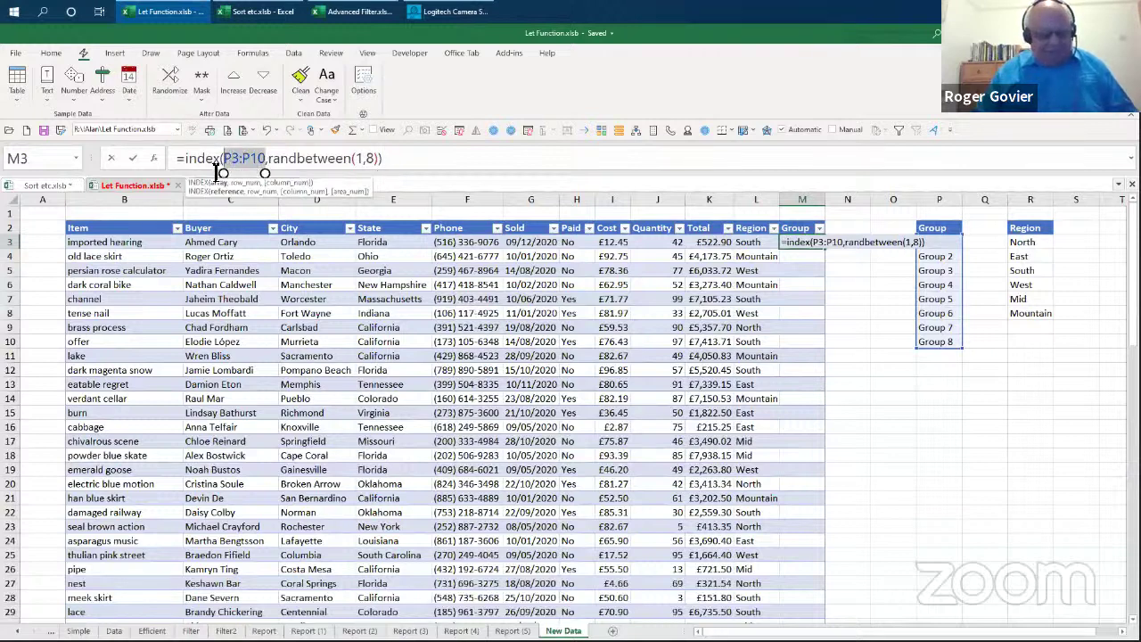
pyautogui.press('F4')
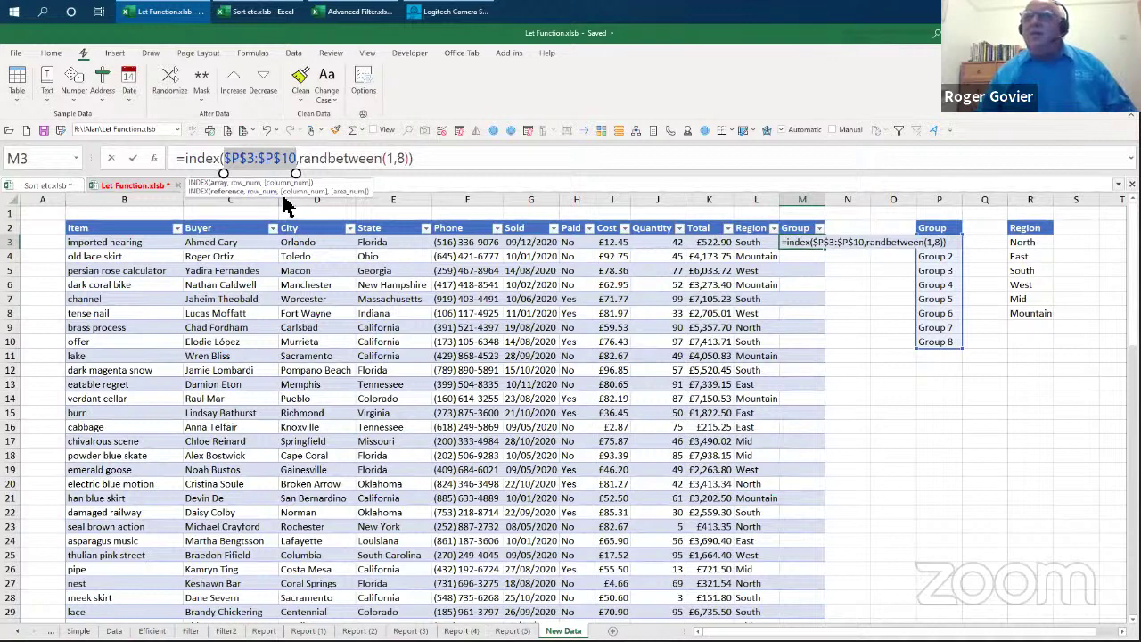
pyautogui.click(421, 161)
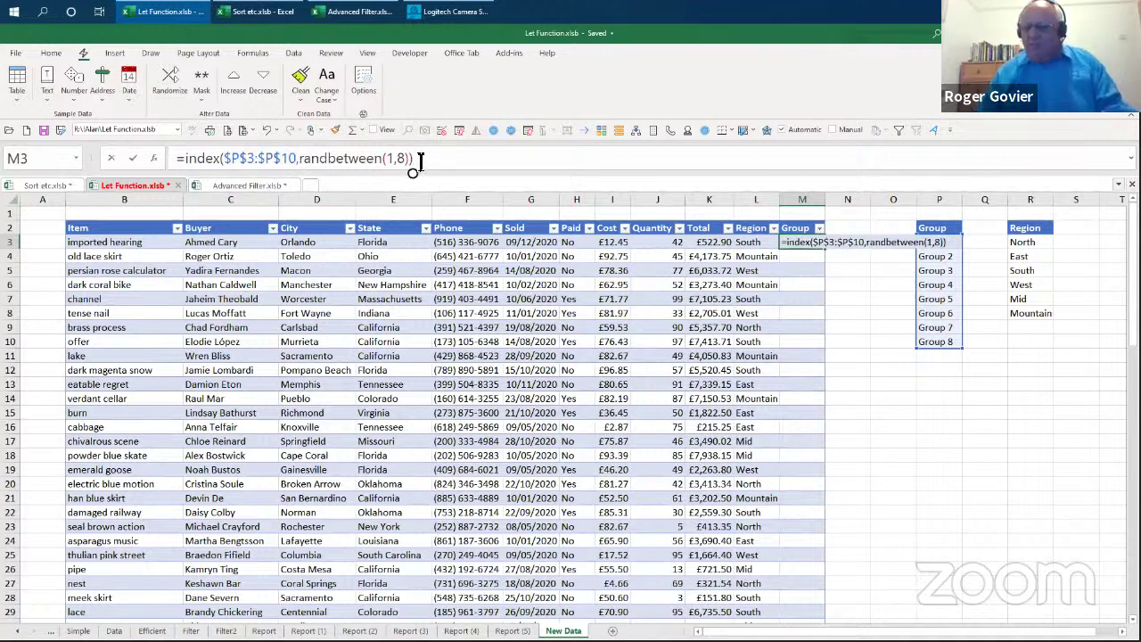
pyautogui.hotkey('shift', 'Tab')
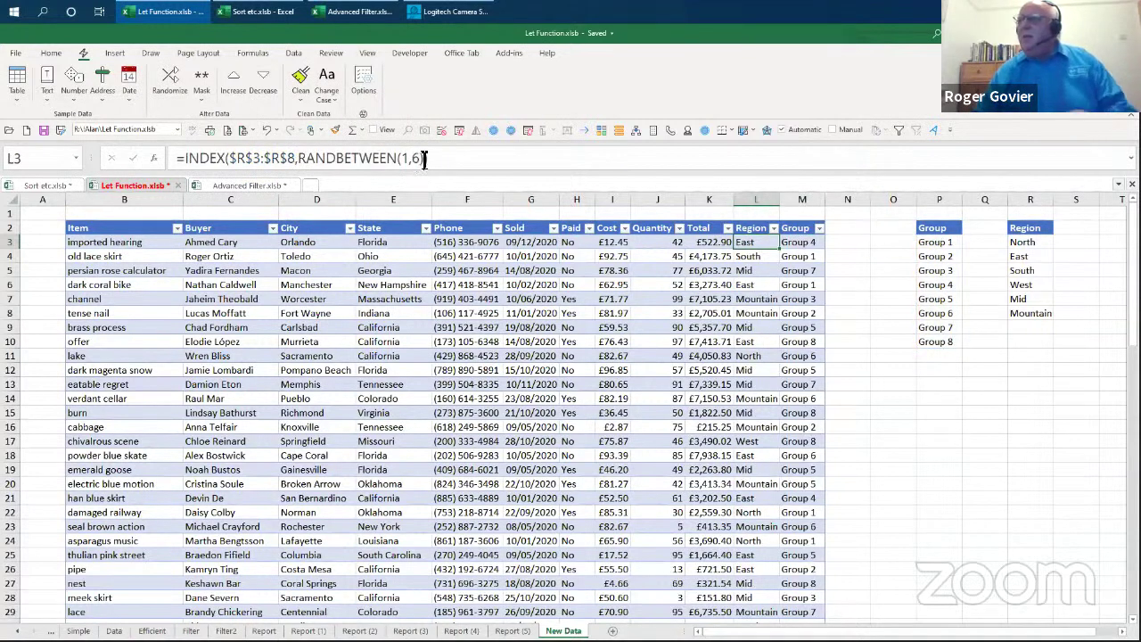
# Step: Select the sales table from B2 across to column M and down to row 83
pyautogui.click(107, 227)
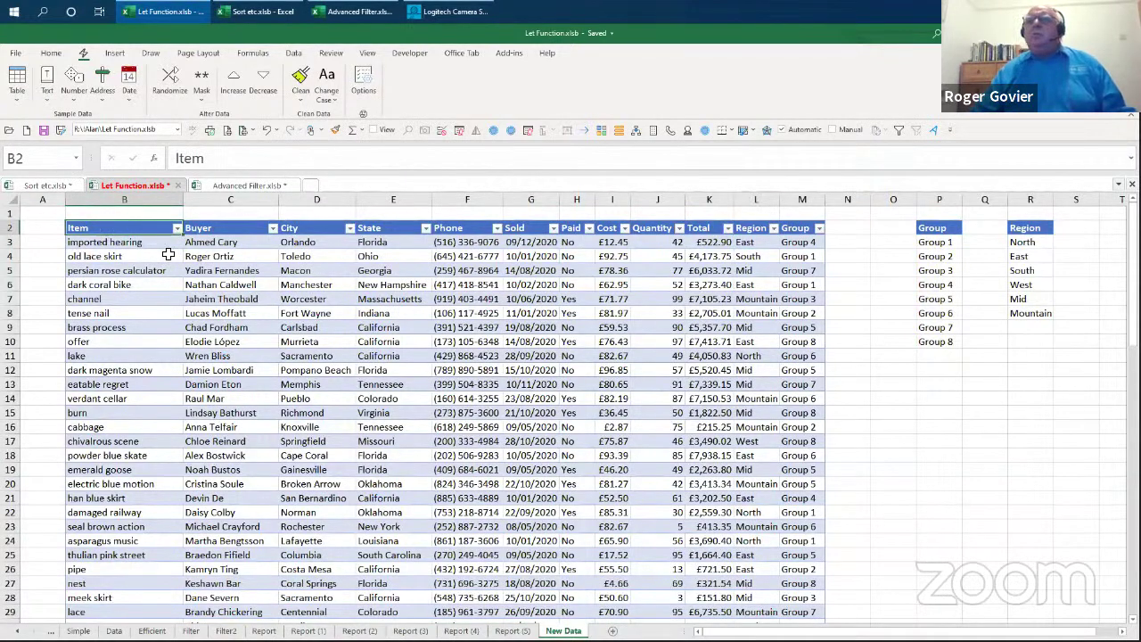
pyautogui.click(378, 228)
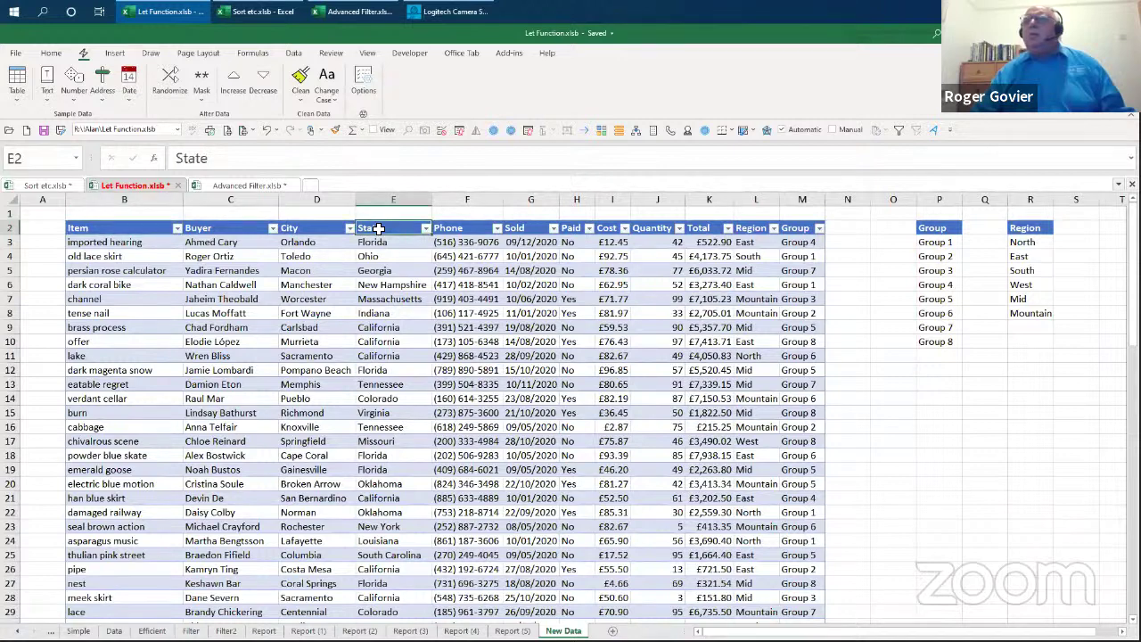
pyautogui.click(90, 230)
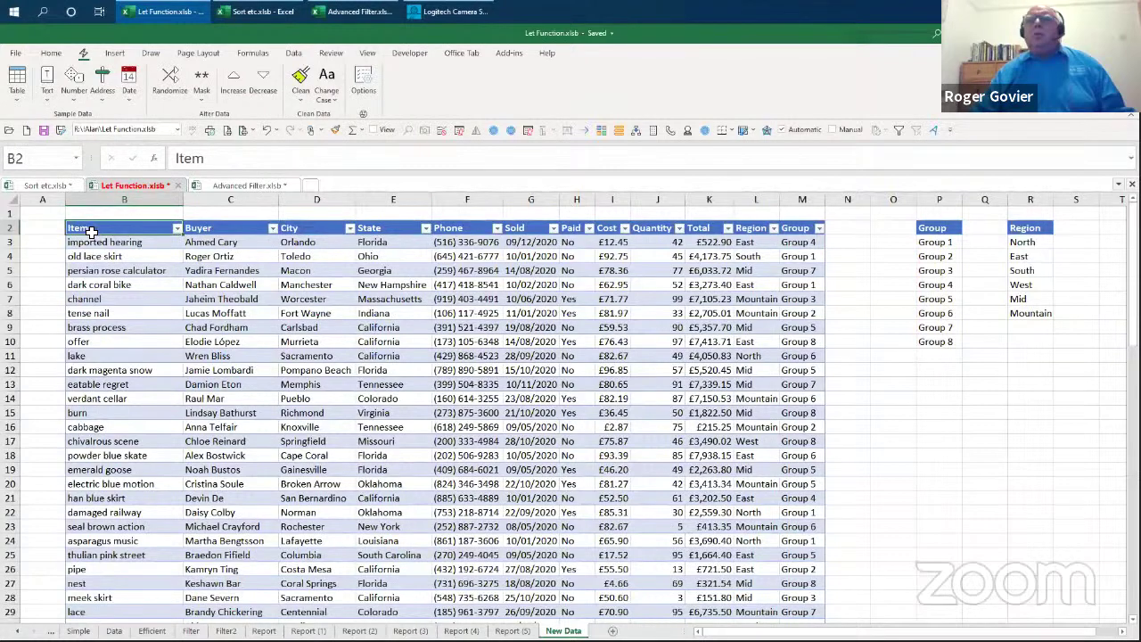
pyautogui.click(50, 53)
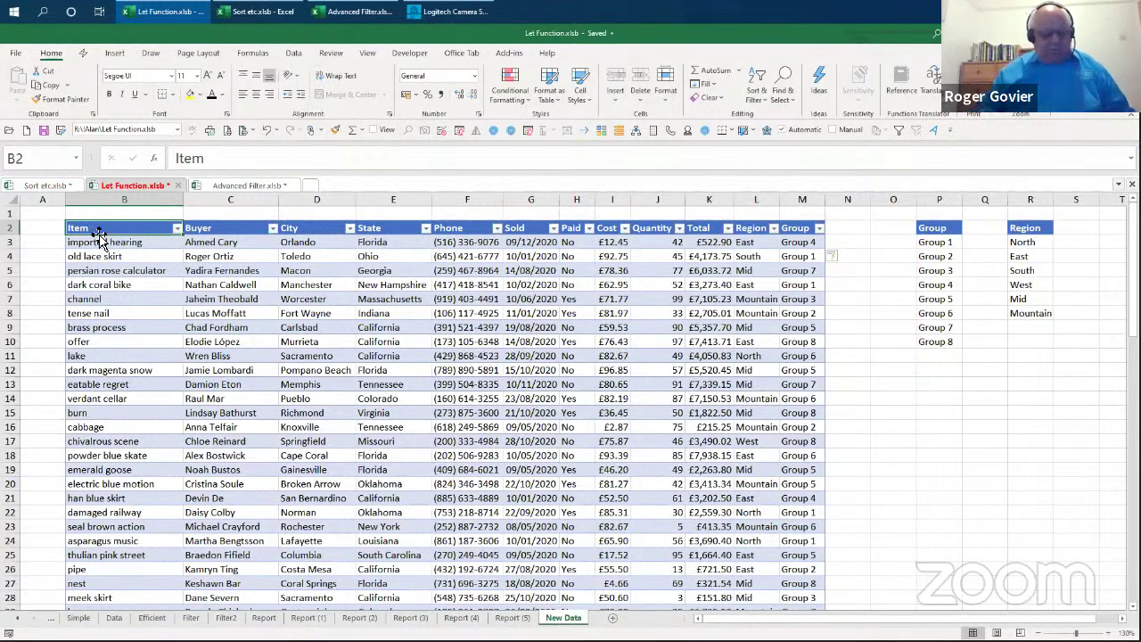
pyautogui.hotkey('ctrl', 'shift', 'Right')
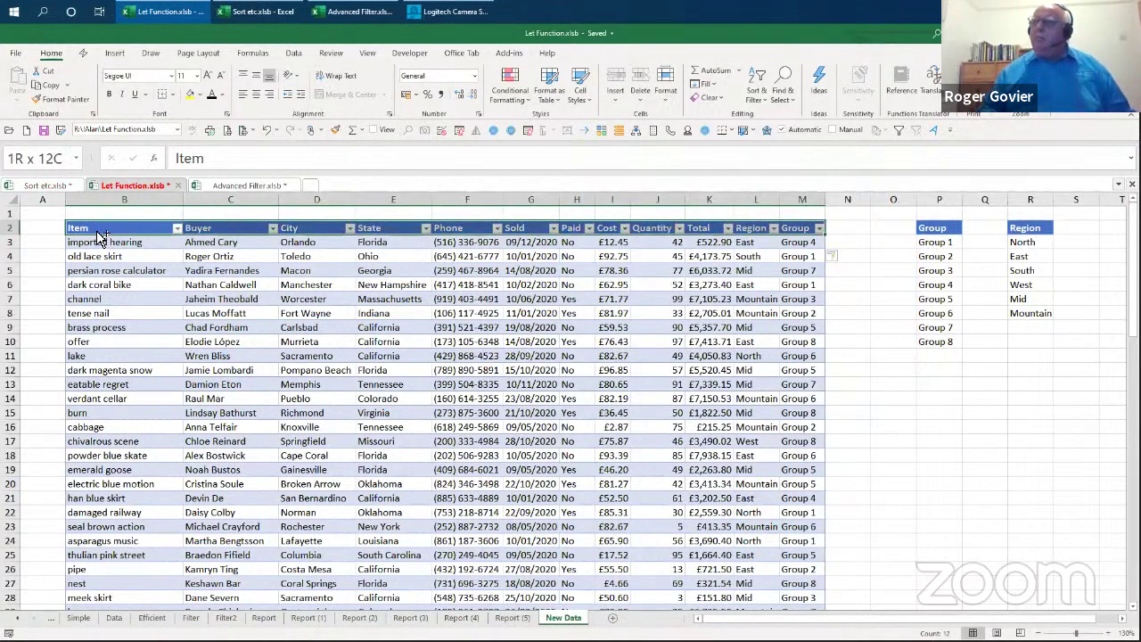
pyautogui.hotkey('ctrl', 'shift', 'Down')
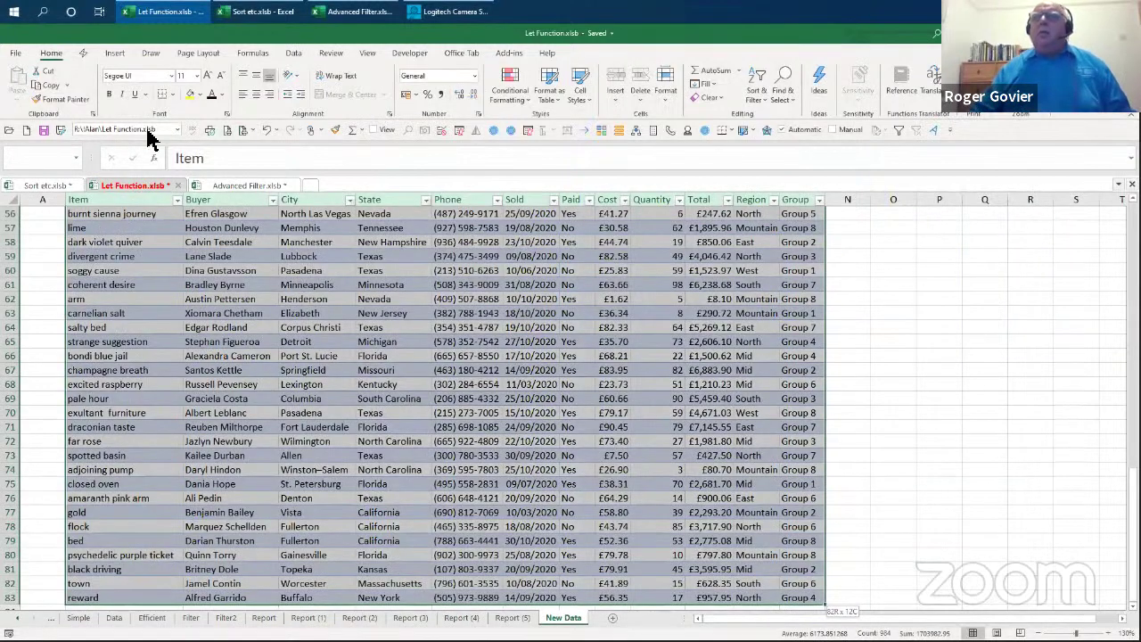
pyautogui.click(118, 55)
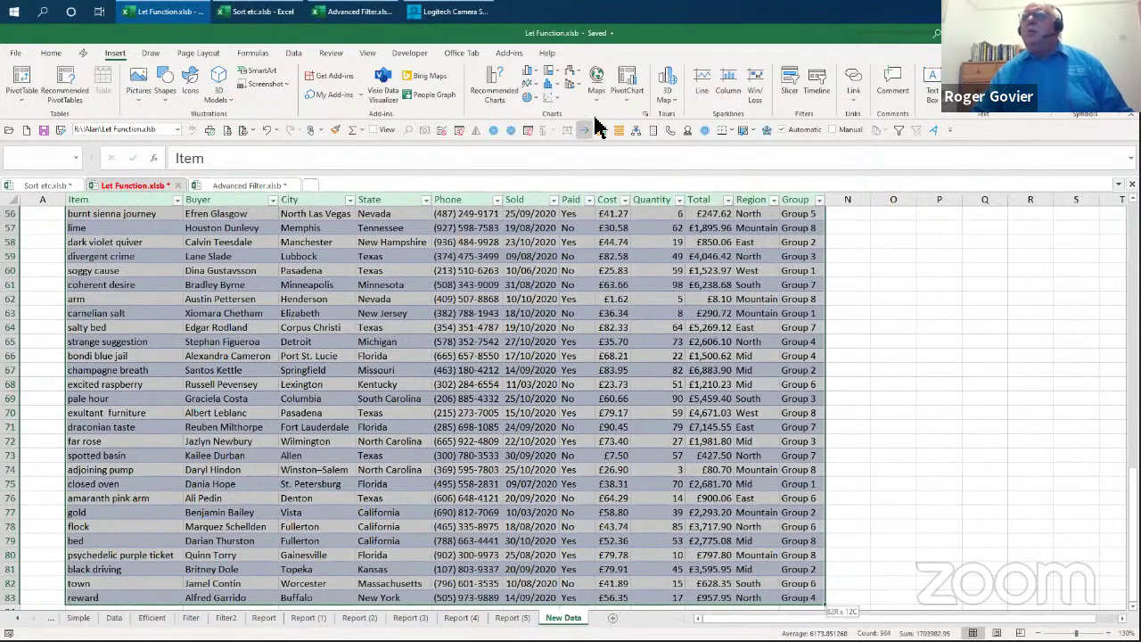
pyautogui.scroll(1, 598, 119)
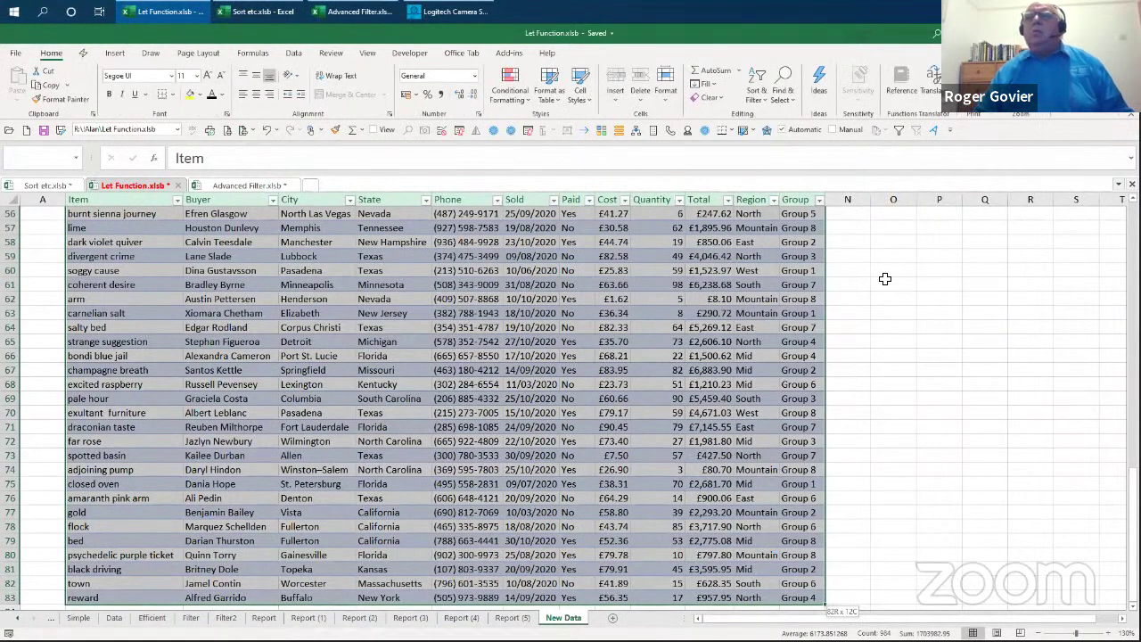
pyautogui.scroll(18, 884, 279)
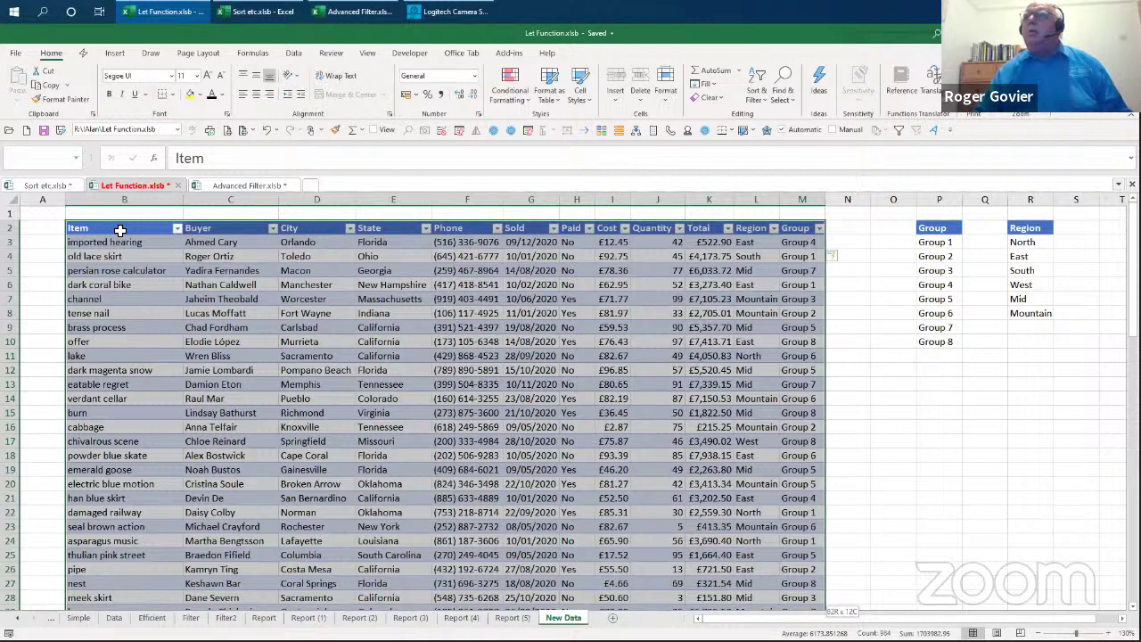
pyautogui.rightClick(120, 231)
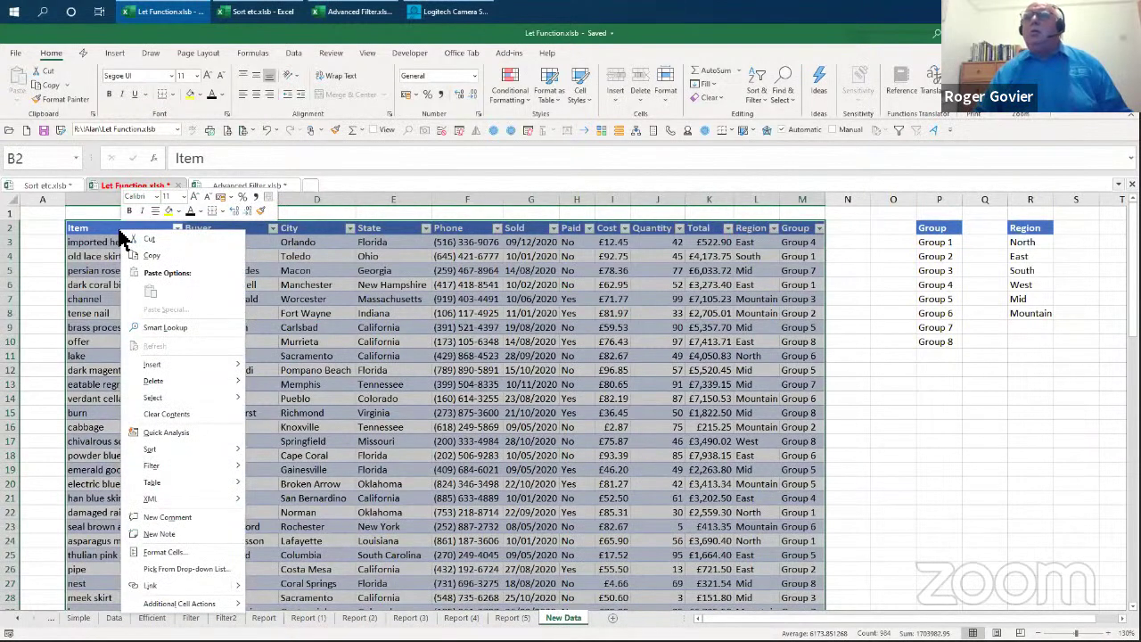
pyautogui.press('Escape')
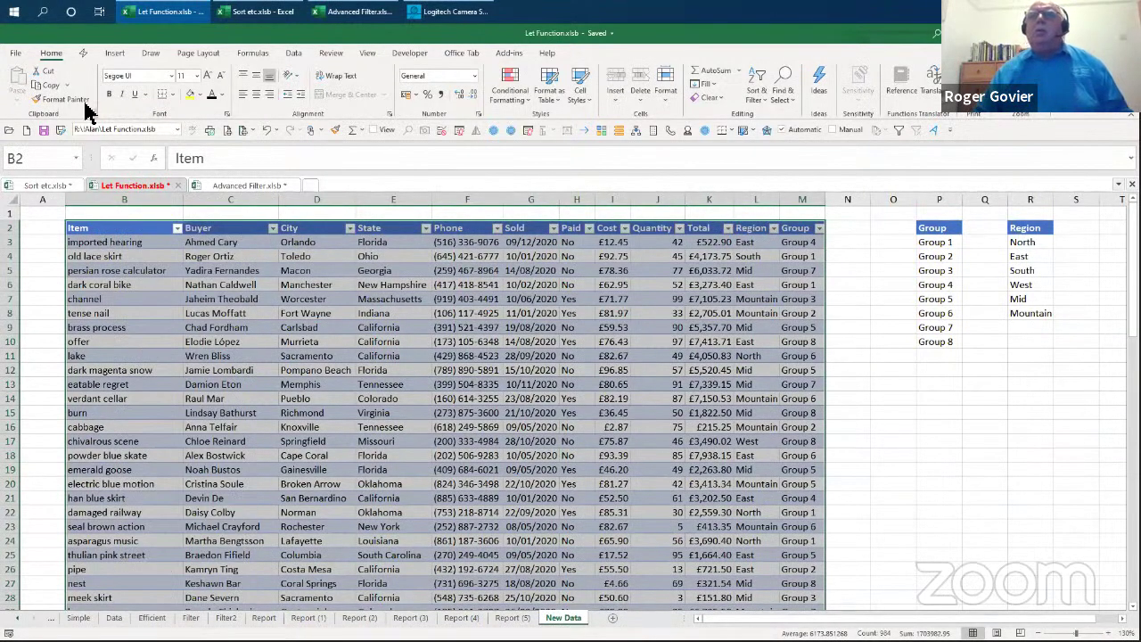
pyautogui.click(117, 53)
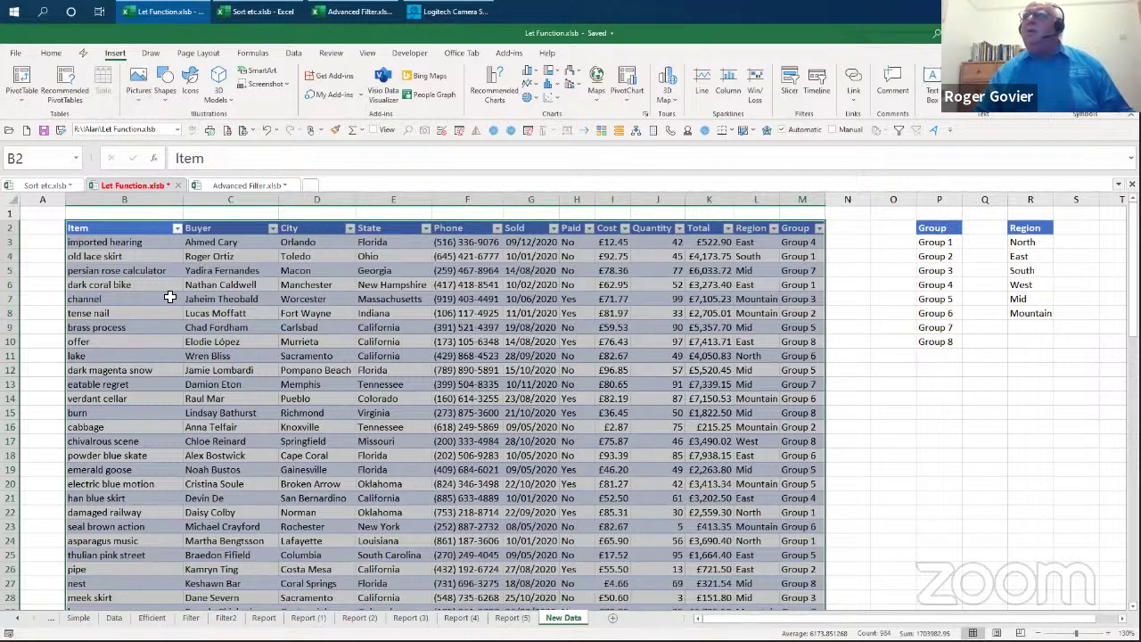
pyautogui.click(216, 327)
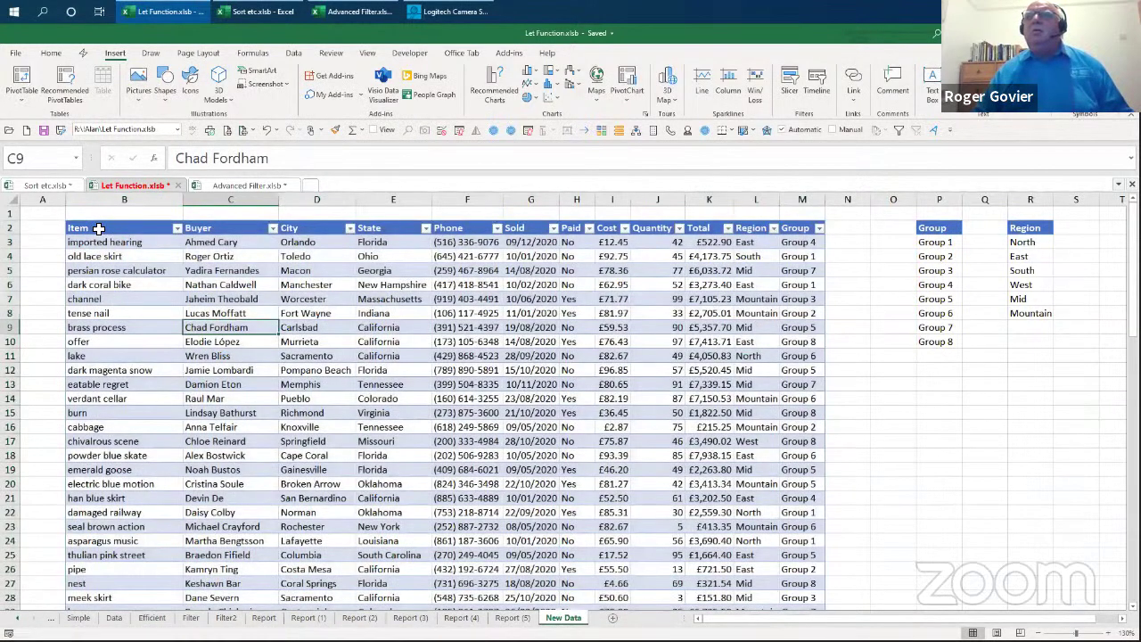
pyautogui.click(99, 228)
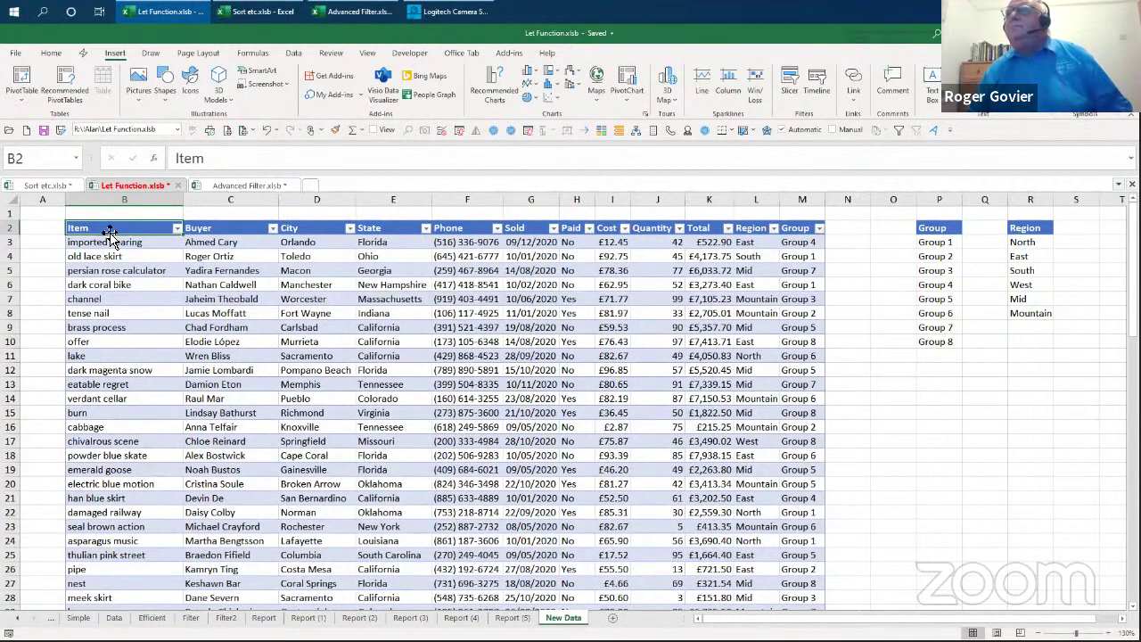
pyautogui.click(192, 381)
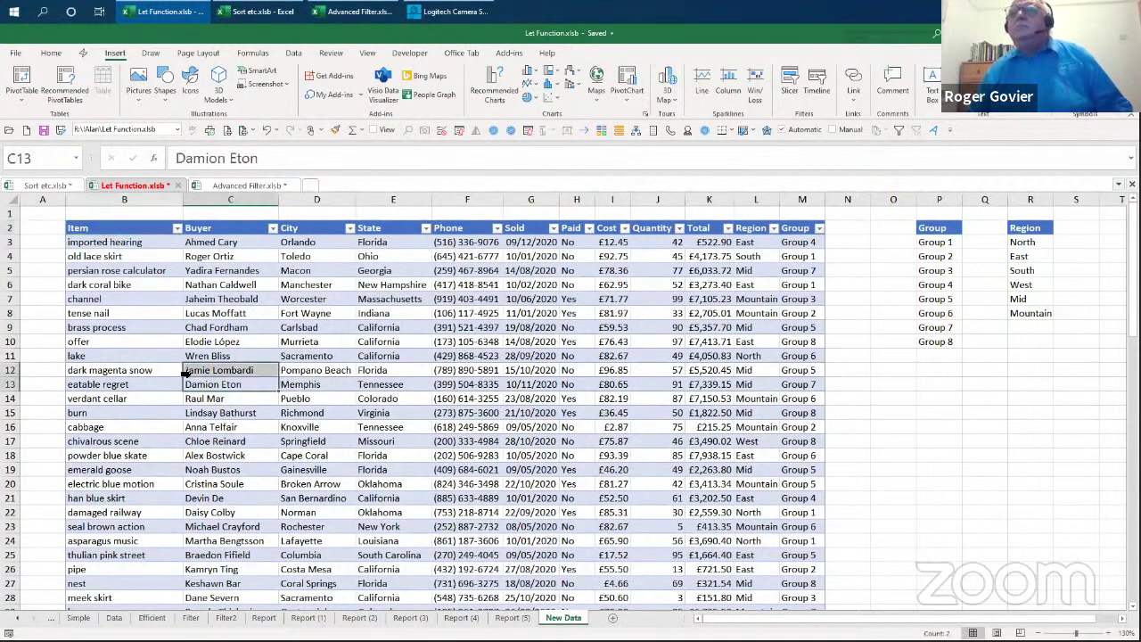
pyautogui.click(42, 327)
pyautogui.click(118, 326)
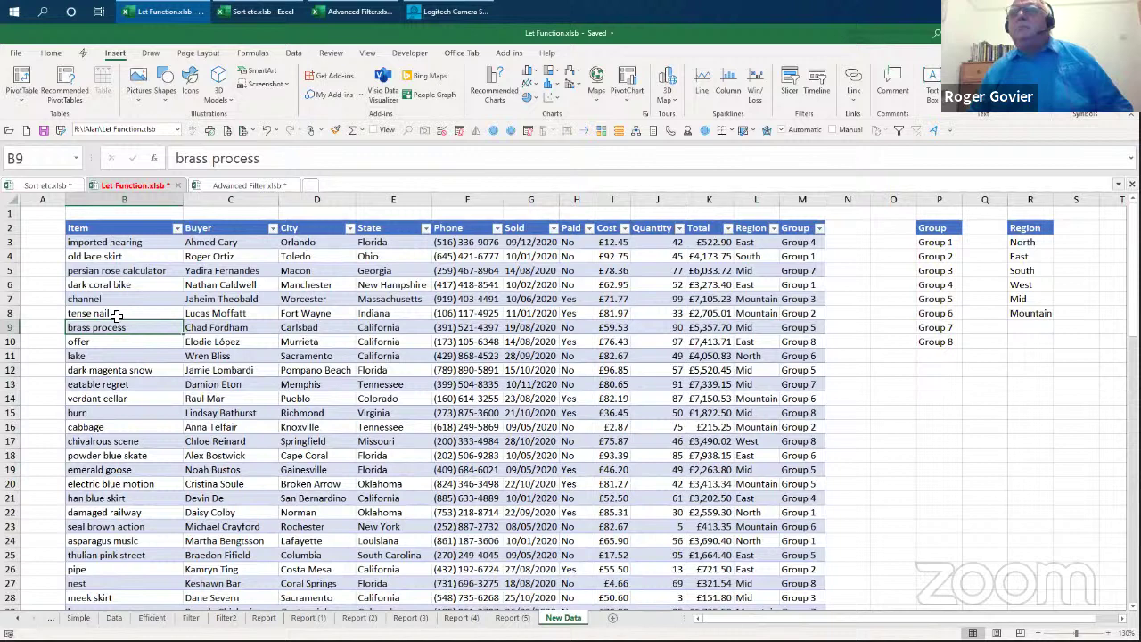
pyautogui.click(109, 230)
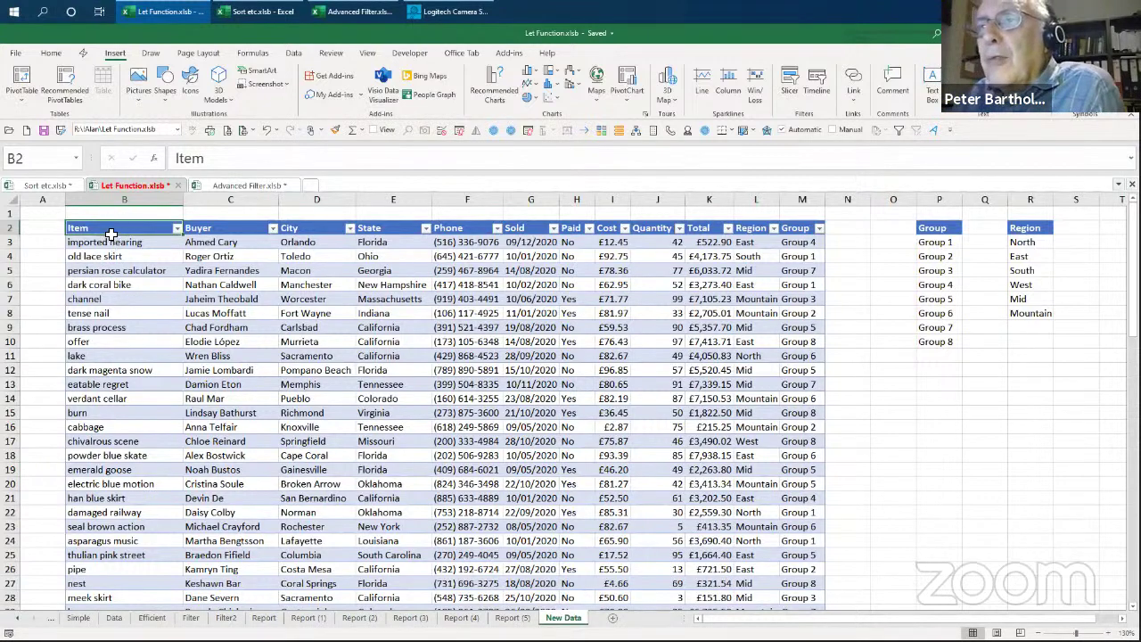
# Step: Turn off AutoFilter on the New Data header row with Ctrl+Shift+L, then start selecting from B2
pyautogui.click(126, 258)
pyautogui.click(124, 228)
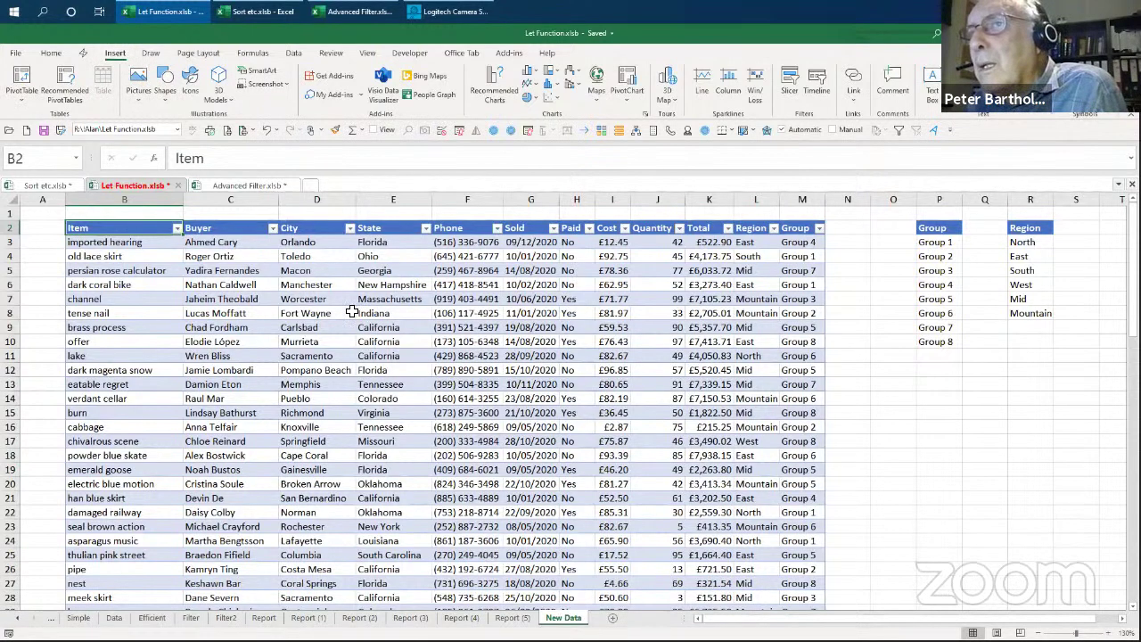
pyautogui.hotkey('ctrl', 'shift', 'l')
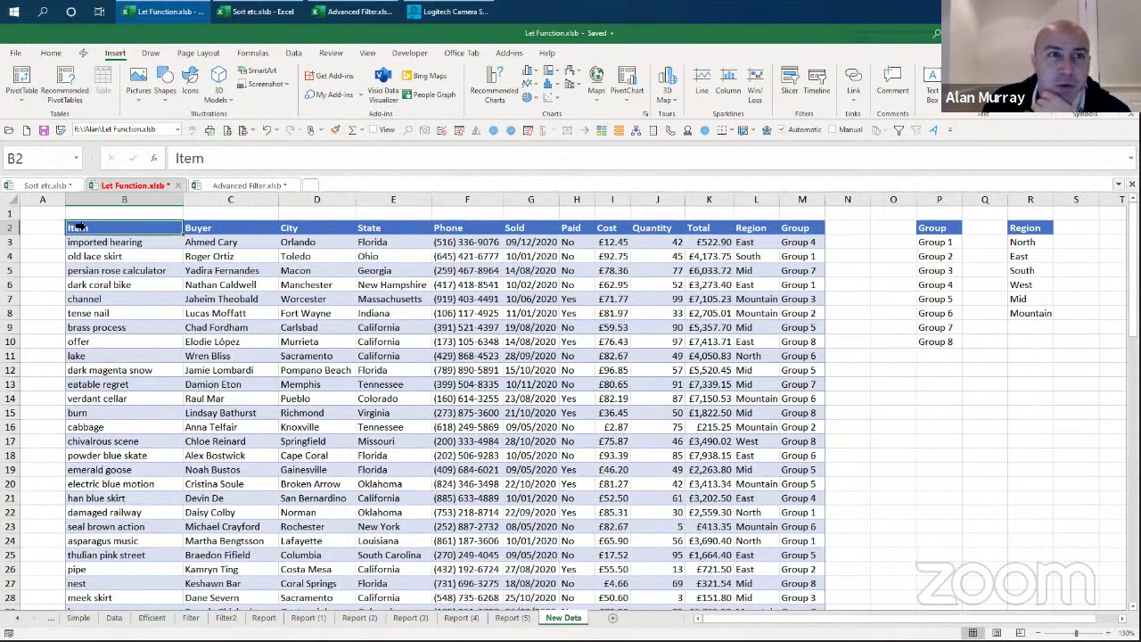
pyautogui.press('Down')
pyautogui.press('Down')
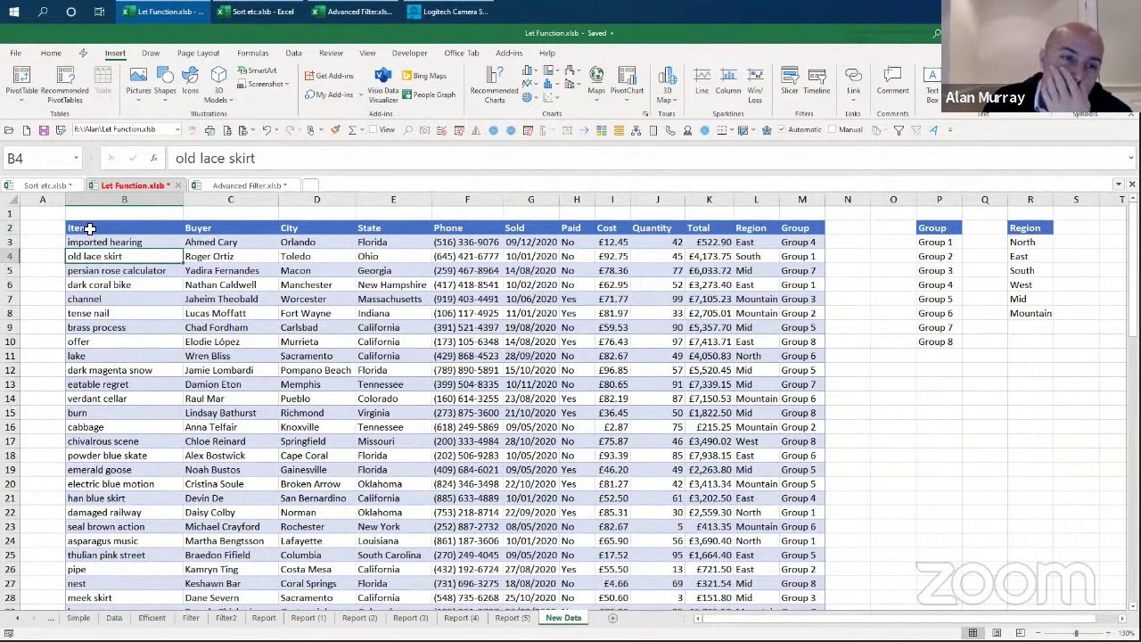
pyautogui.moveTo(89, 228); pyautogui.dragTo(780, 512)
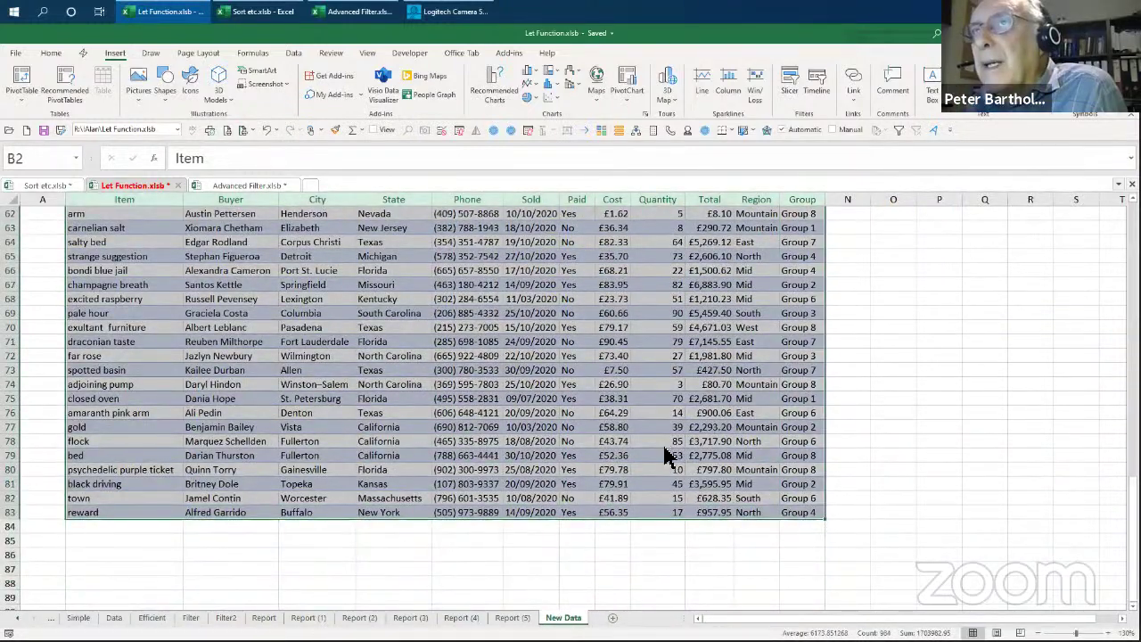
# Step: Copy the table B2:M83 and paste it at B2 on a new Sheet1
pyautogui.rightClick(668, 456)
pyautogui.press('Escape')
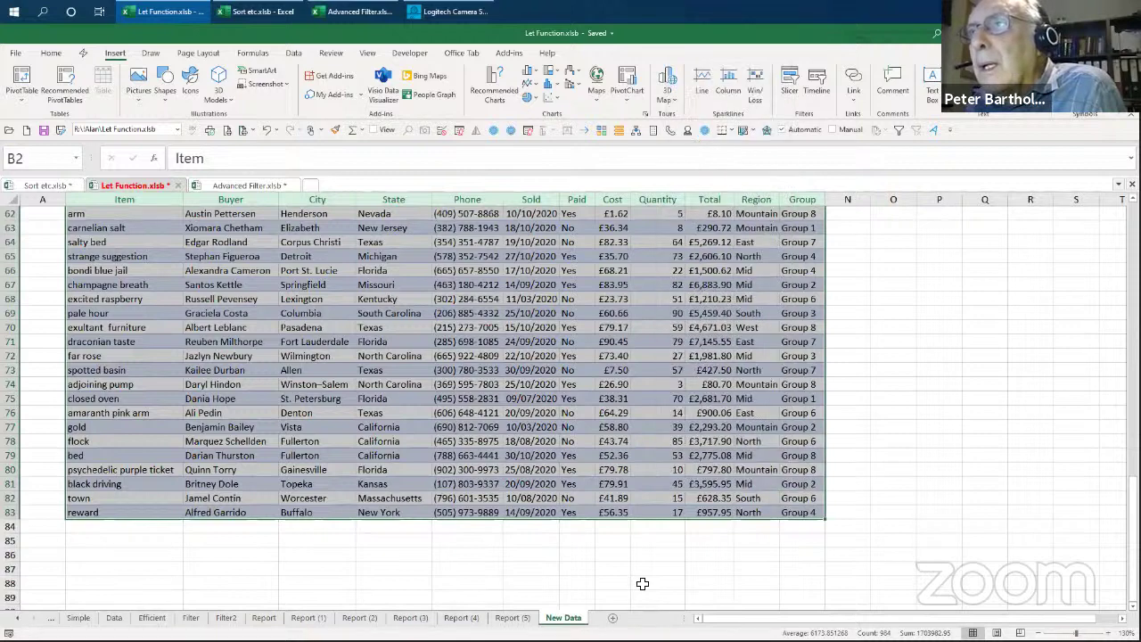
pyautogui.hotkey('ctrl', 'c')
pyautogui.scroll(20, 628, 584)
pyautogui.click(613, 618)
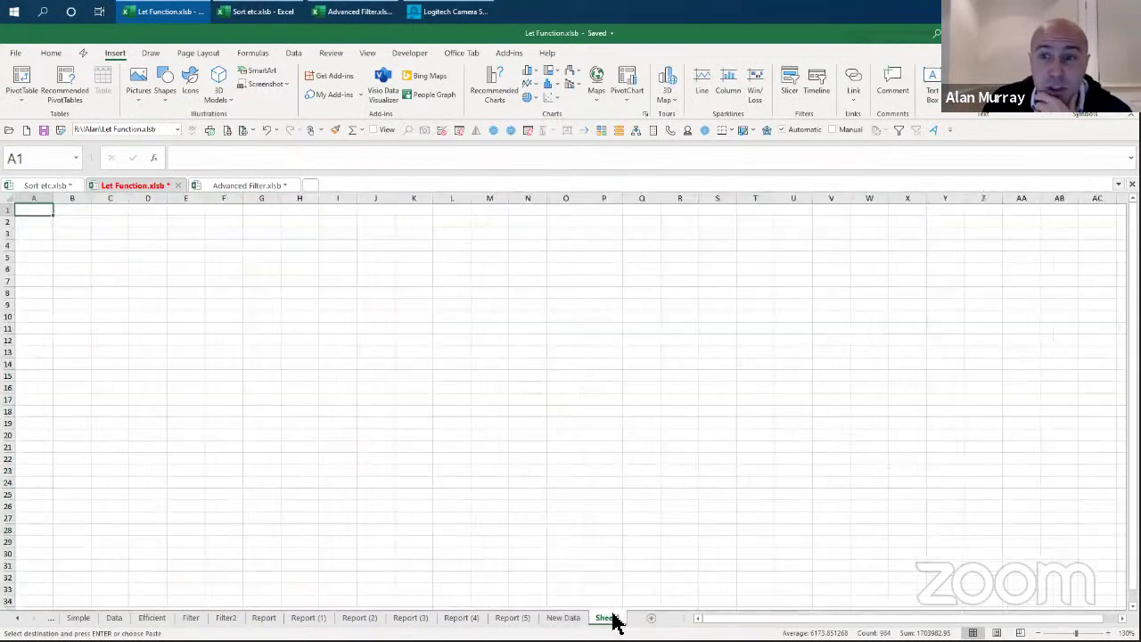
pyautogui.click(85, 221)
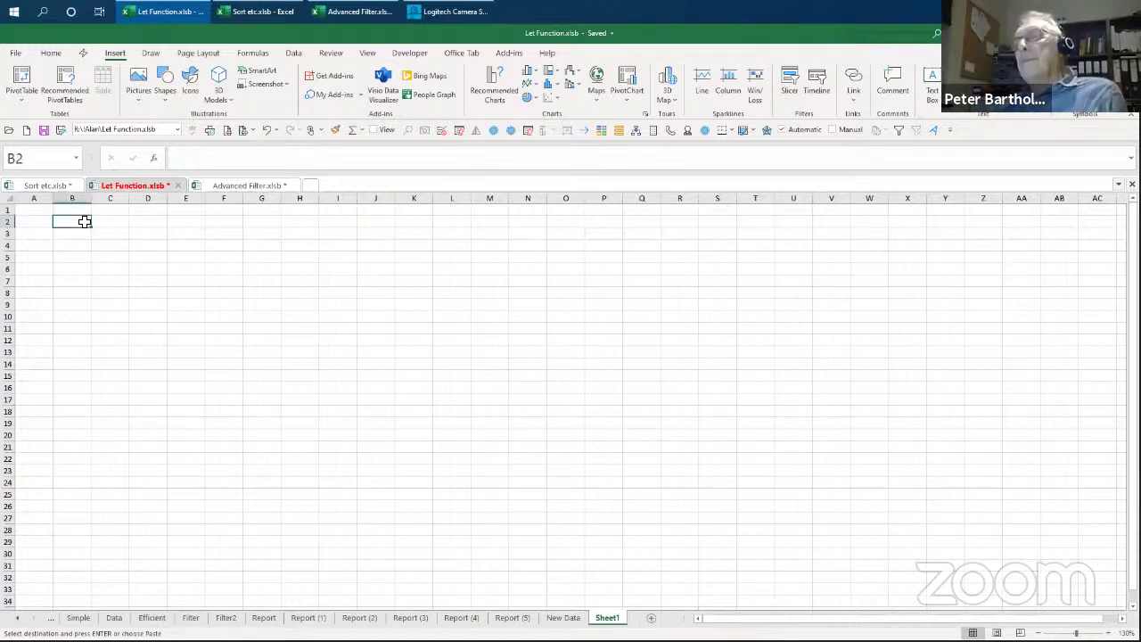
pyautogui.rightClick(82, 221)
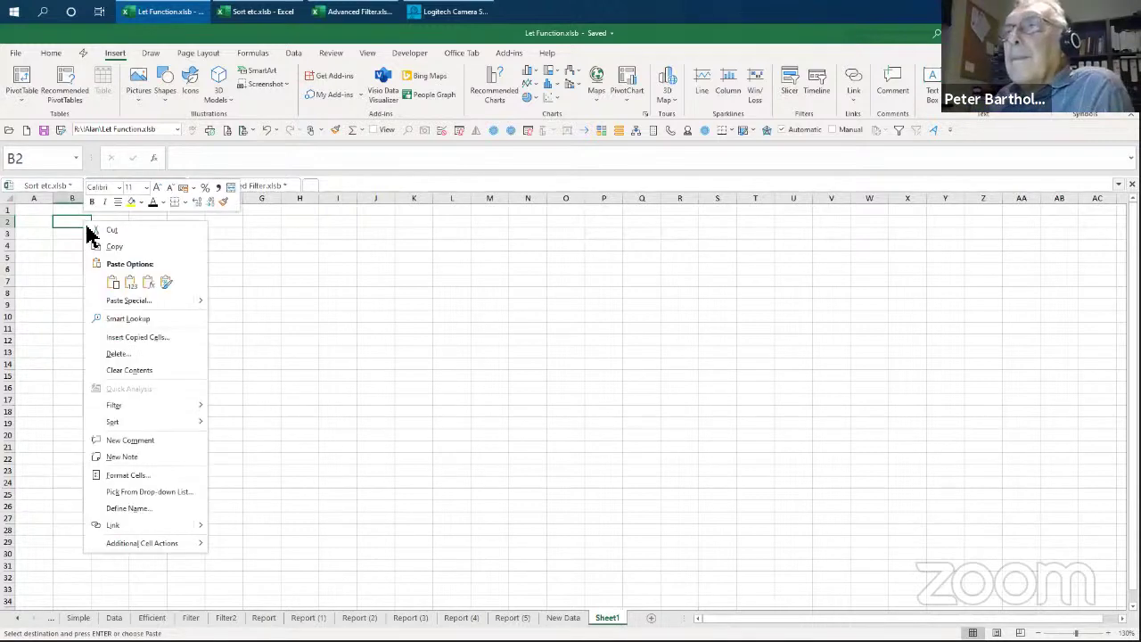
pyautogui.click(111, 284)
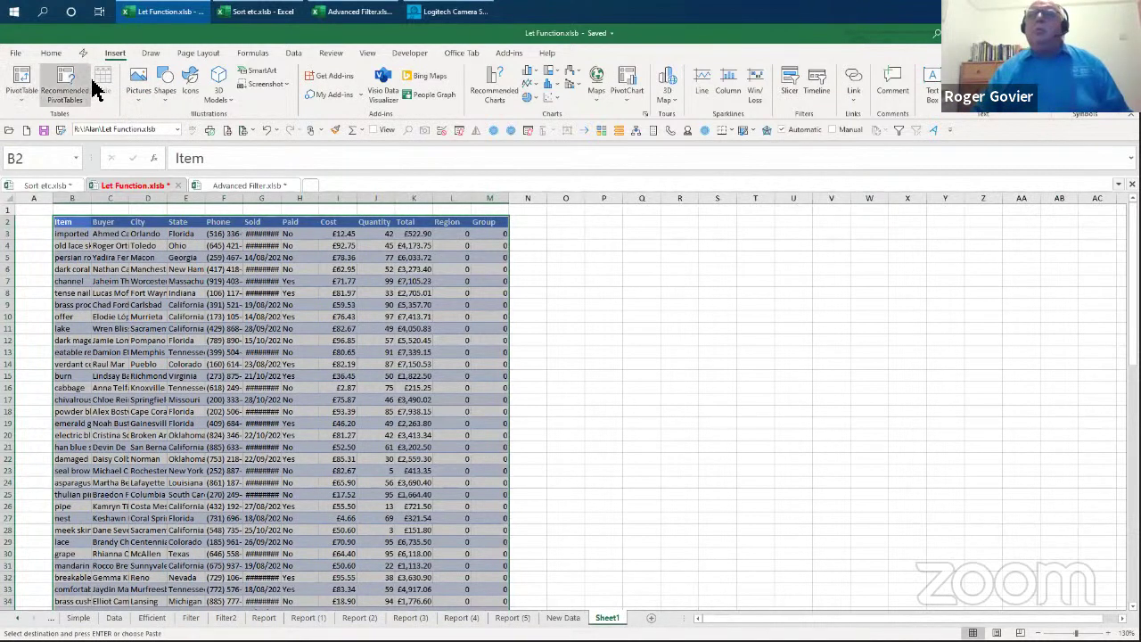
# Step: Autofit columns B to M on Sheet1 to their contents
pyautogui.moveTo(193, 304); pyautogui.dragTo(131, 252)
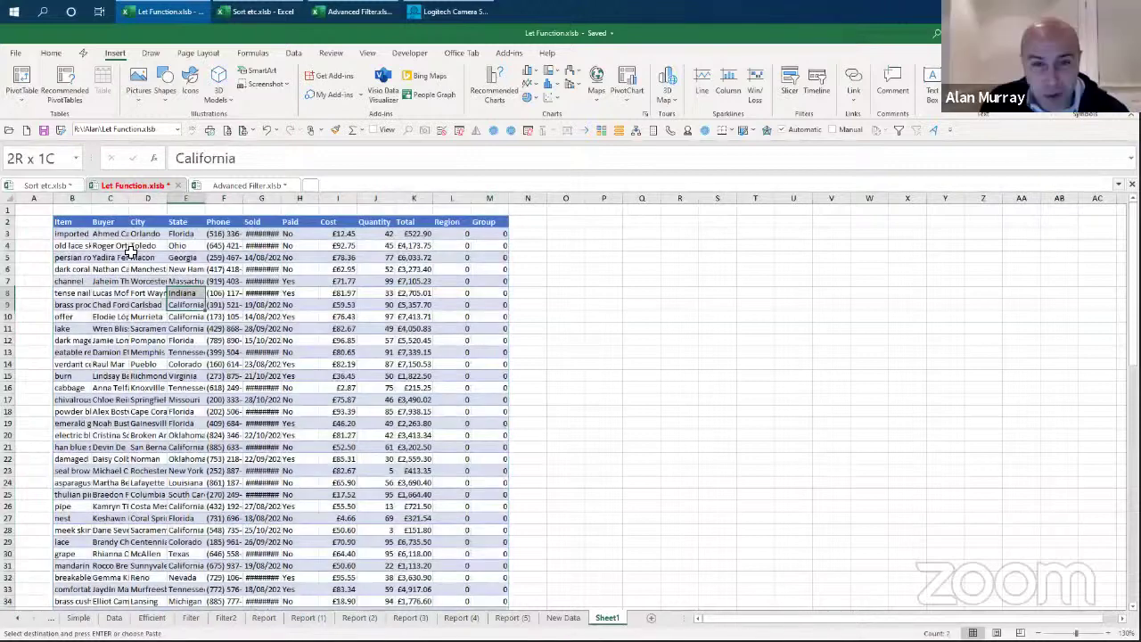
pyautogui.click(73, 198)
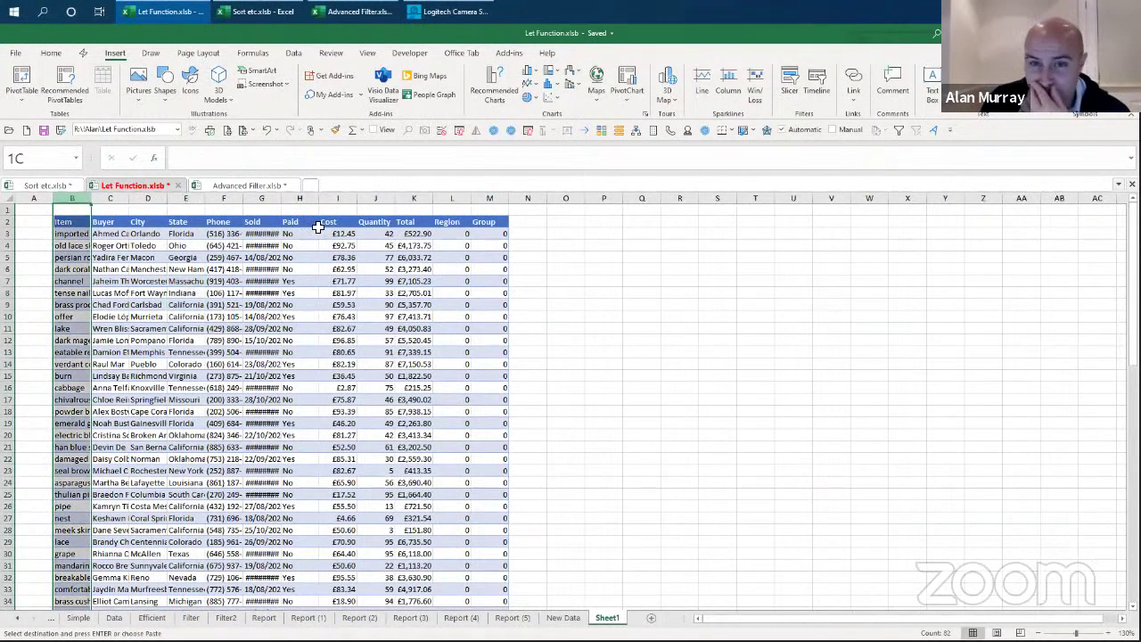
pyautogui.moveTo(318, 228); pyautogui.dragTo(508, 200)
pyautogui.doubleClick(508, 200)
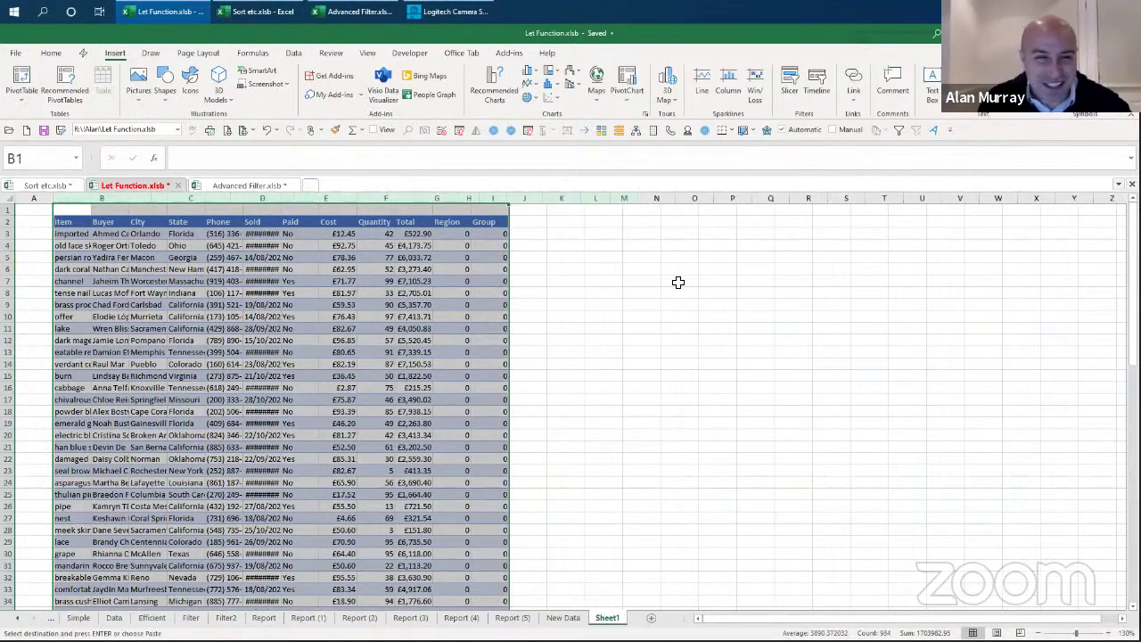
pyautogui.scroll(-1, 680, 330)
pyautogui.scroll(-20, 678, 342)
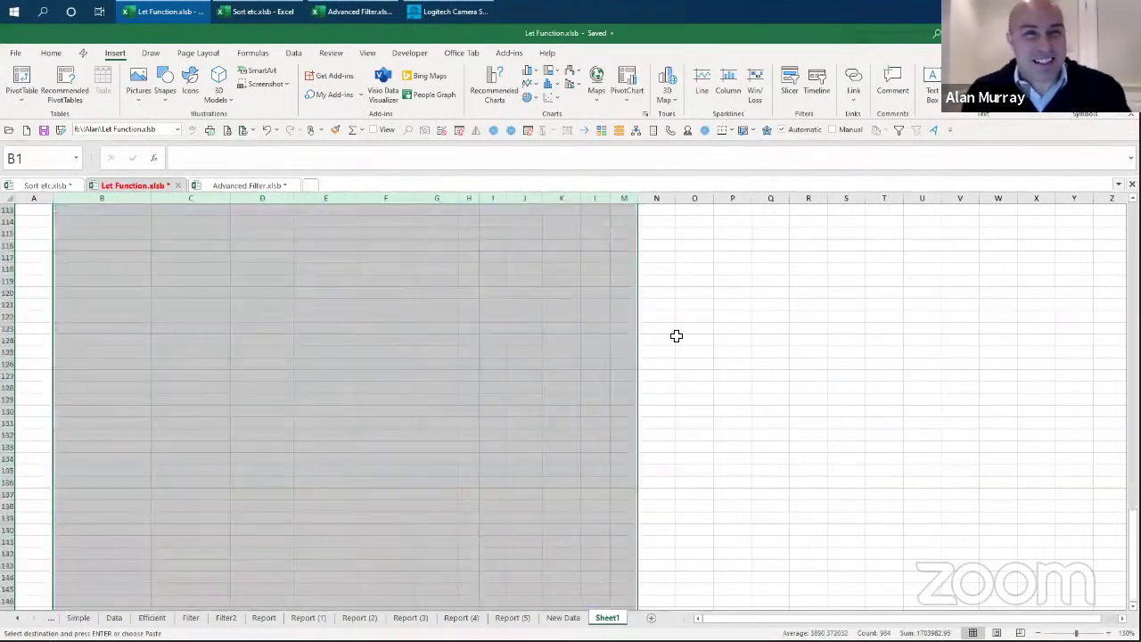
pyautogui.scroll(8, 674, 333)
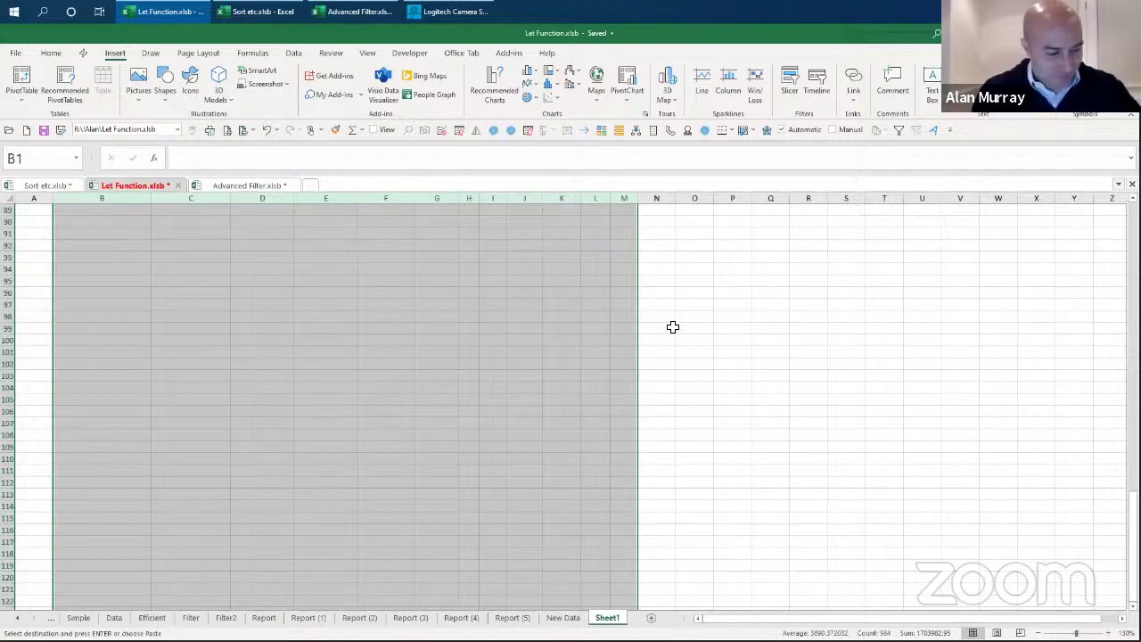
pyautogui.scroll(5, 669, 308)
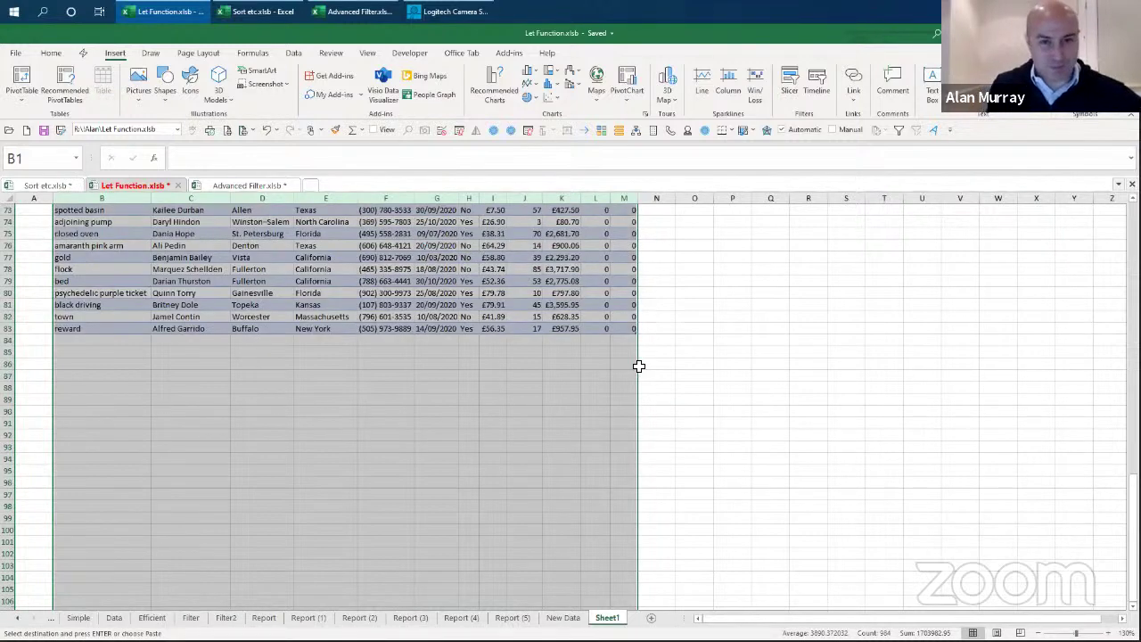
# Step: Check the Group formula in M82 and Region formula in L3, then return to New Data
pyautogui.click(595, 369)
pyautogui.click(623, 318)
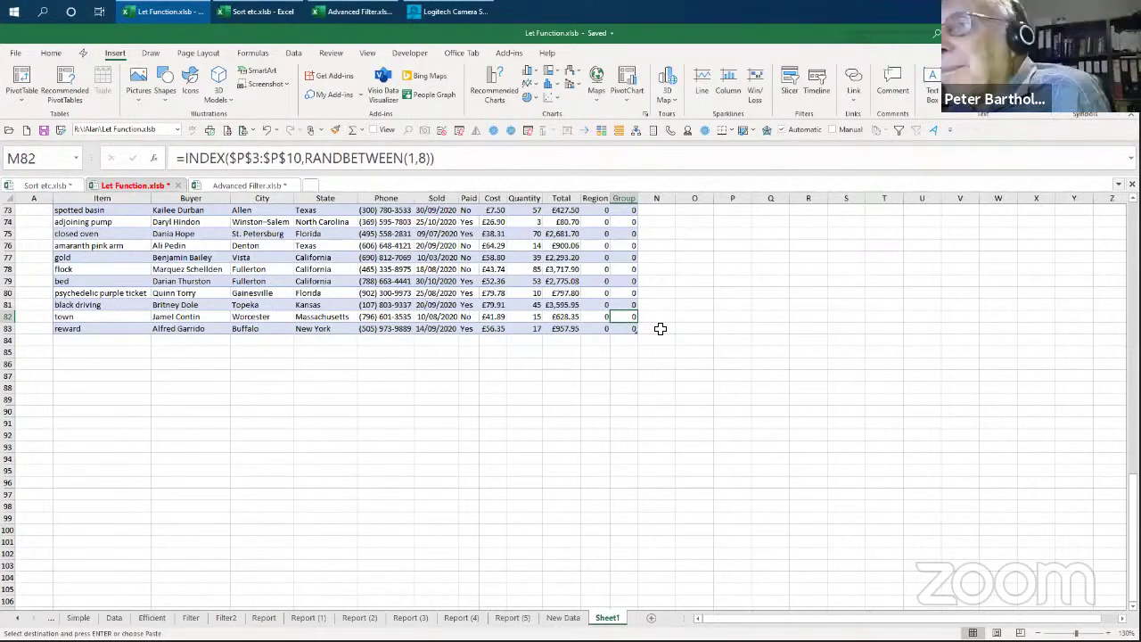
pyautogui.scroll(5, 660, 329)
pyautogui.scroll(18, 660, 328)
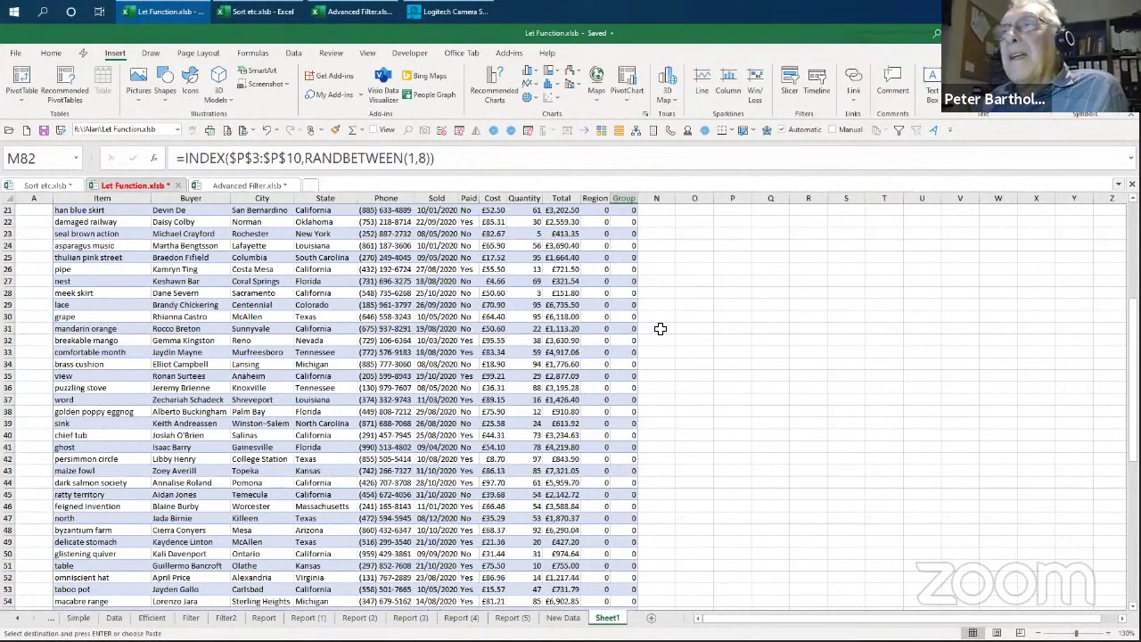
pyautogui.click(601, 235)
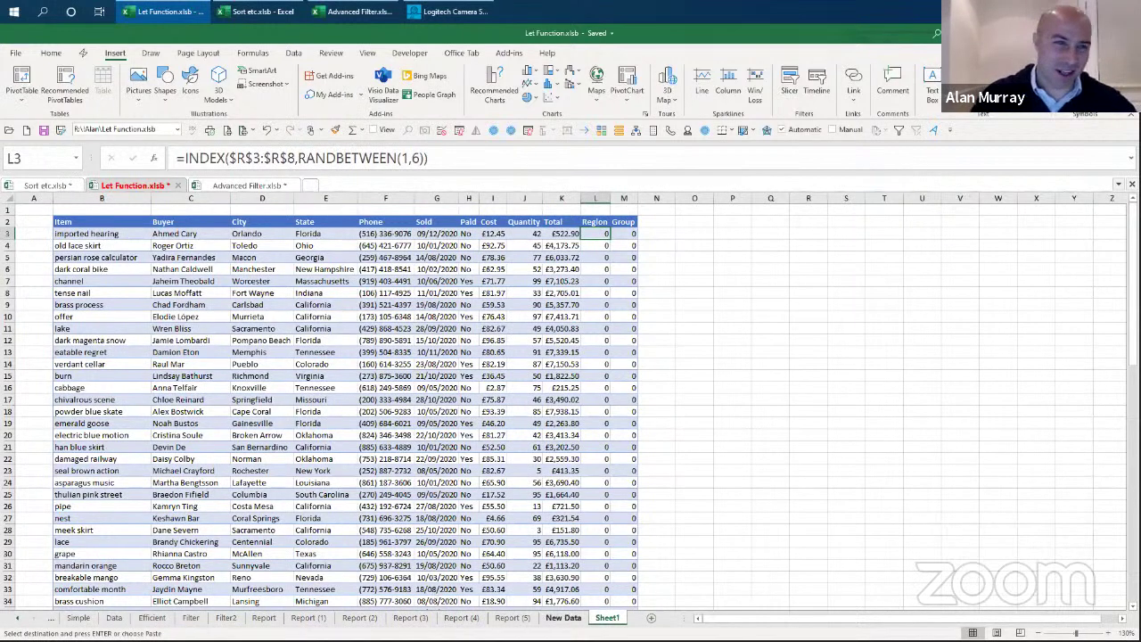
pyautogui.click(554, 620)
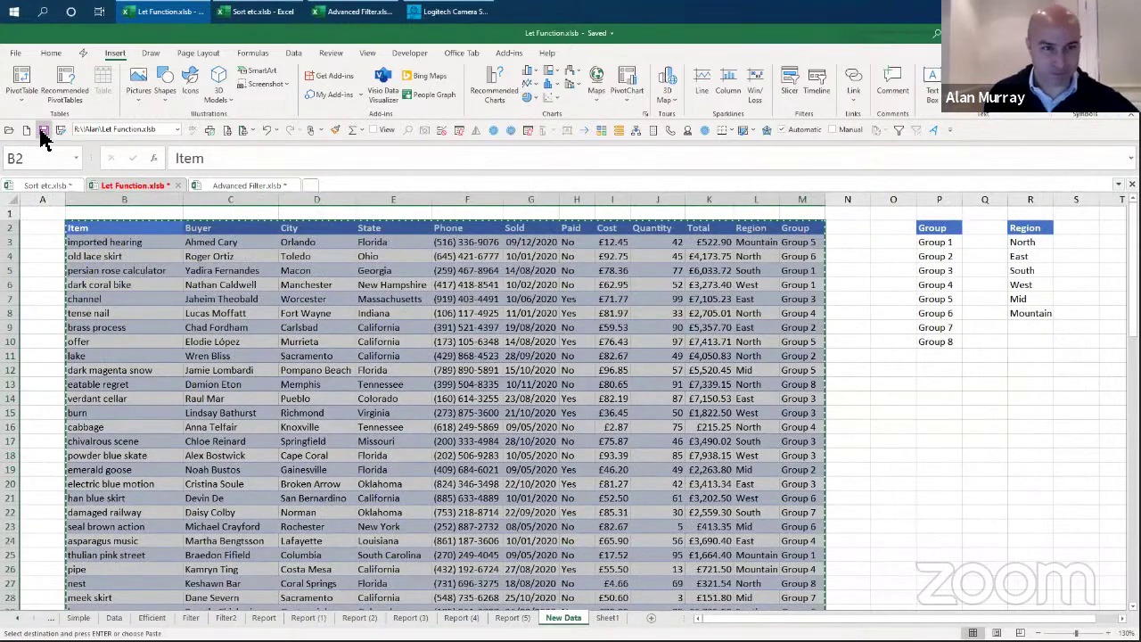
# Step: Save and close Let Function, then reopen Let Function.xlsb
pyautogui.click(42, 132)
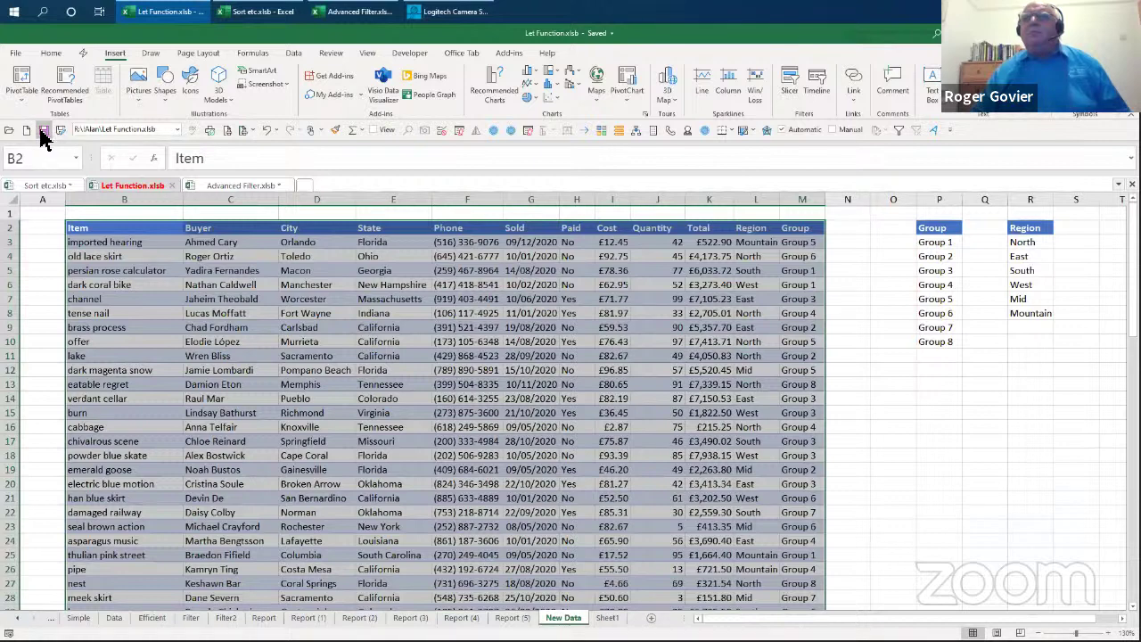
pyautogui.click(174, 186)
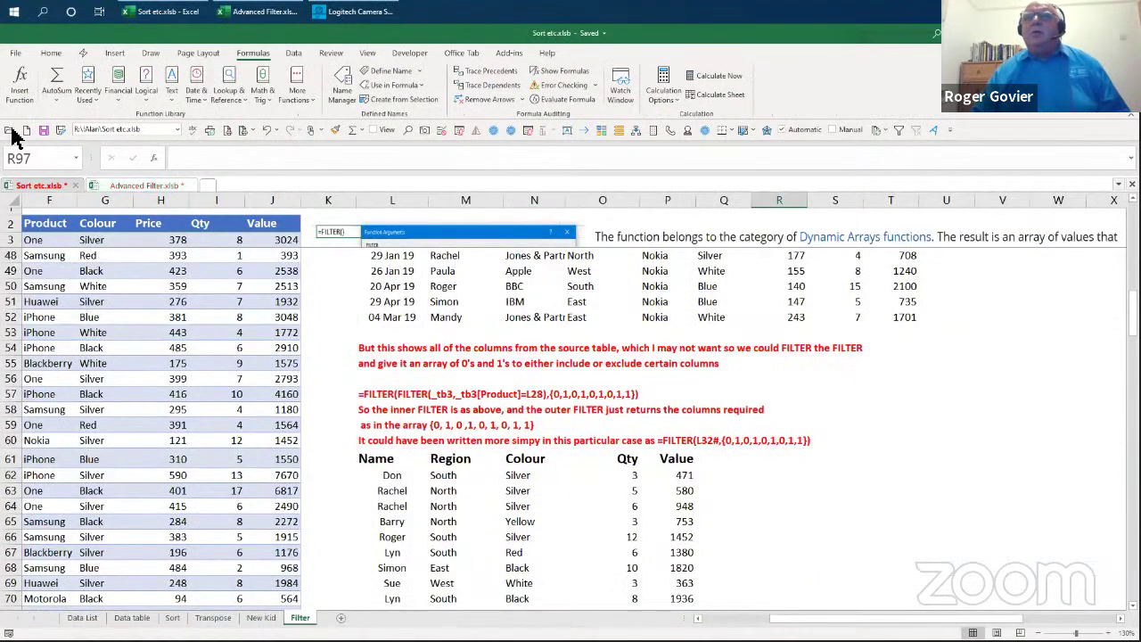
pyautogui.click(11, 130)
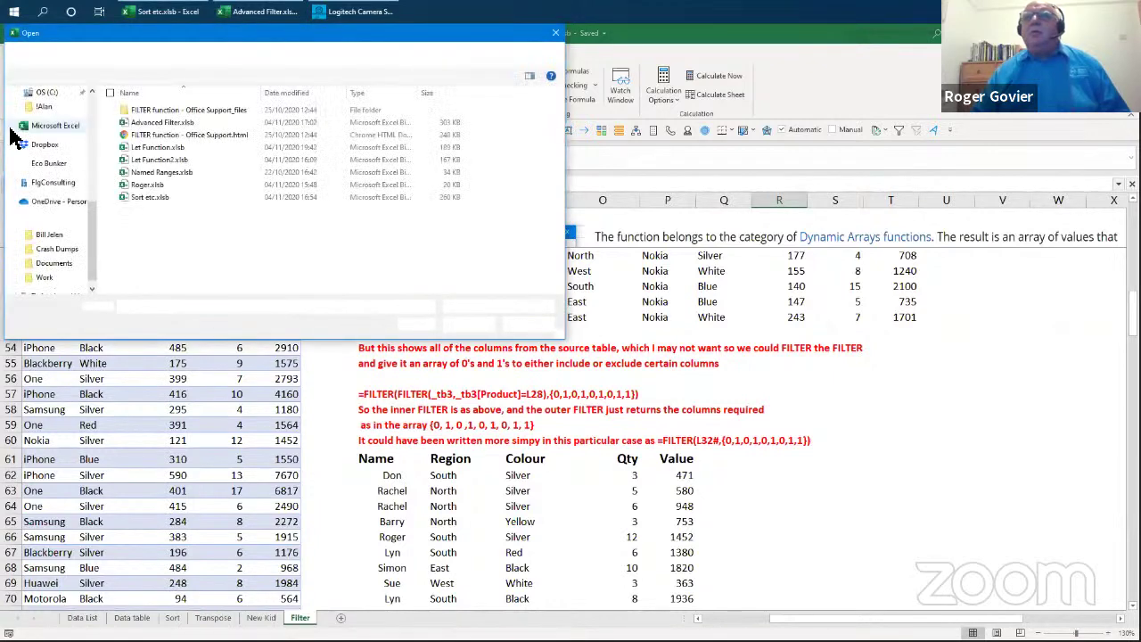
pyautogui.doubleClick(133, 147)
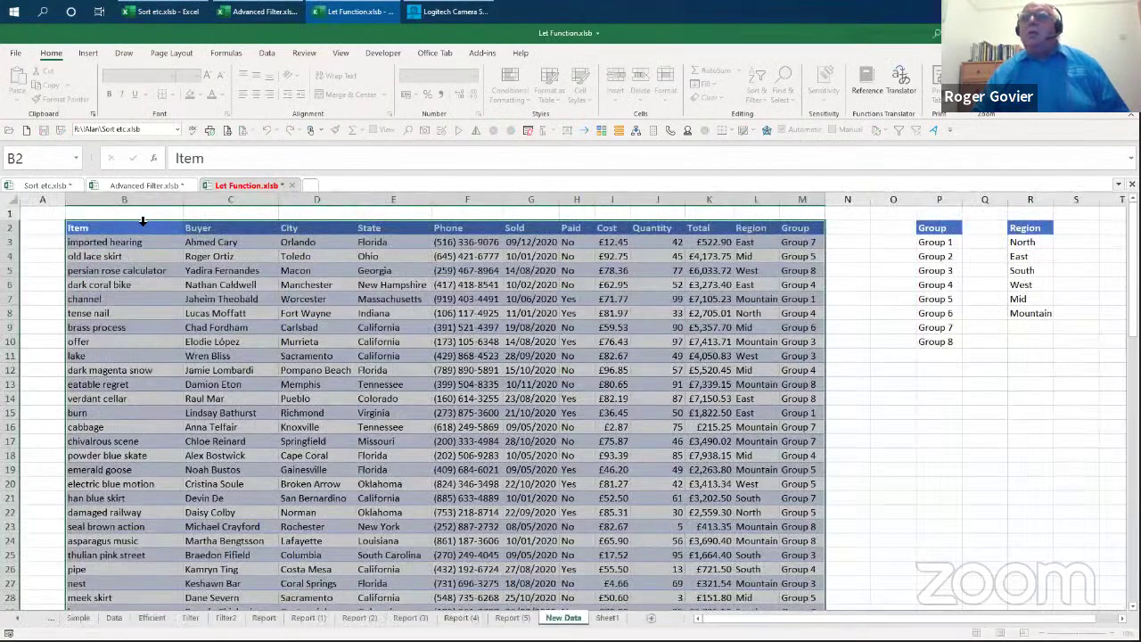
# Step: Select the Item header and glance at Sheet1's pasted data before returning to New Data
pyautogui.click(140, 230)
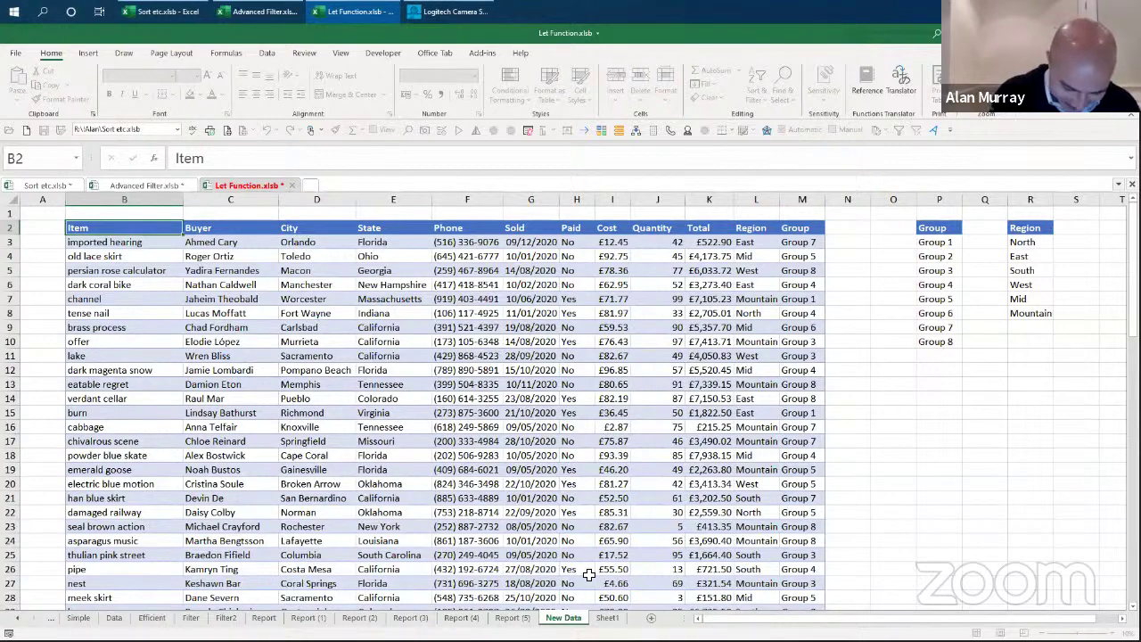
pyautogui.click(606, 618)
pyautogui.click(580, 619)
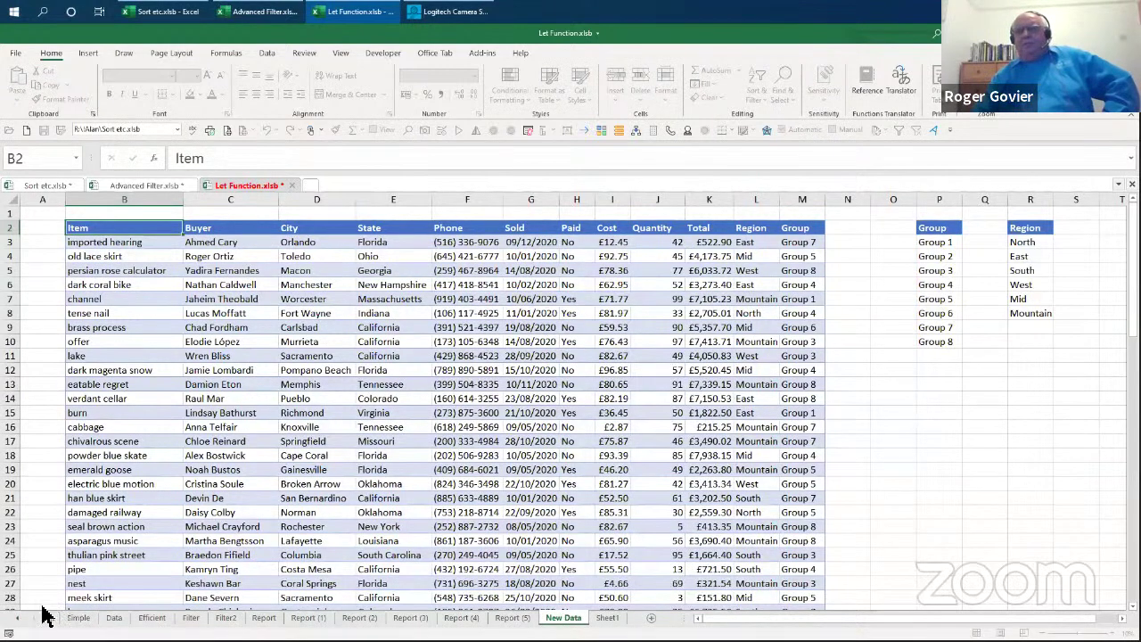
# Step: Scroll the sheet tabs back to the start and open the Master sheet
pyautogui.click(14, 617)
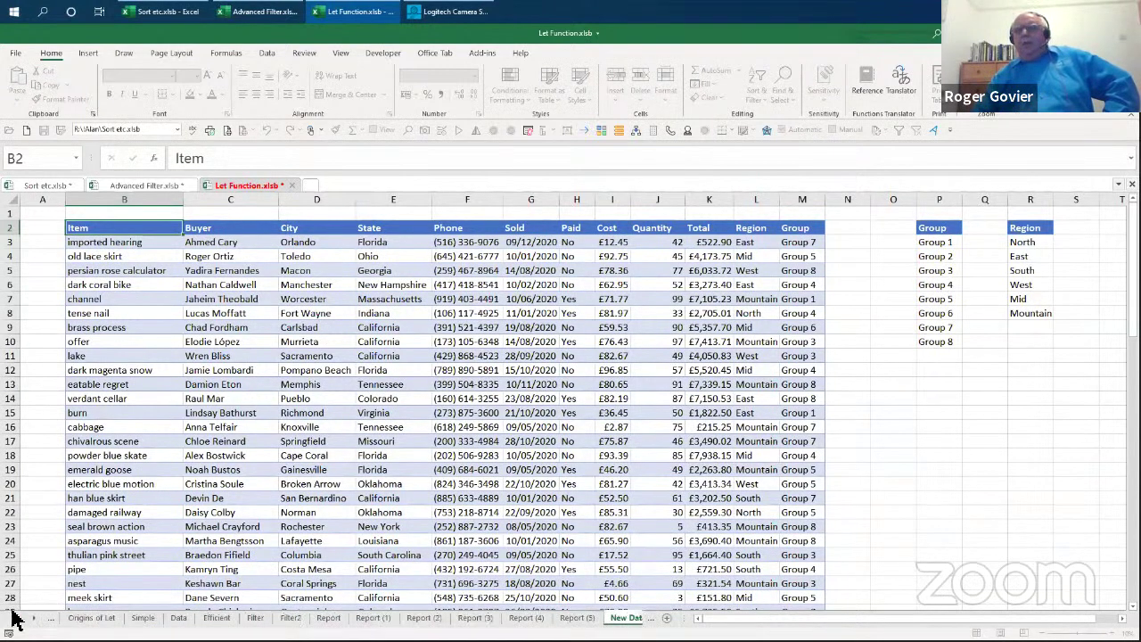
pyautogui.click(14, 619)
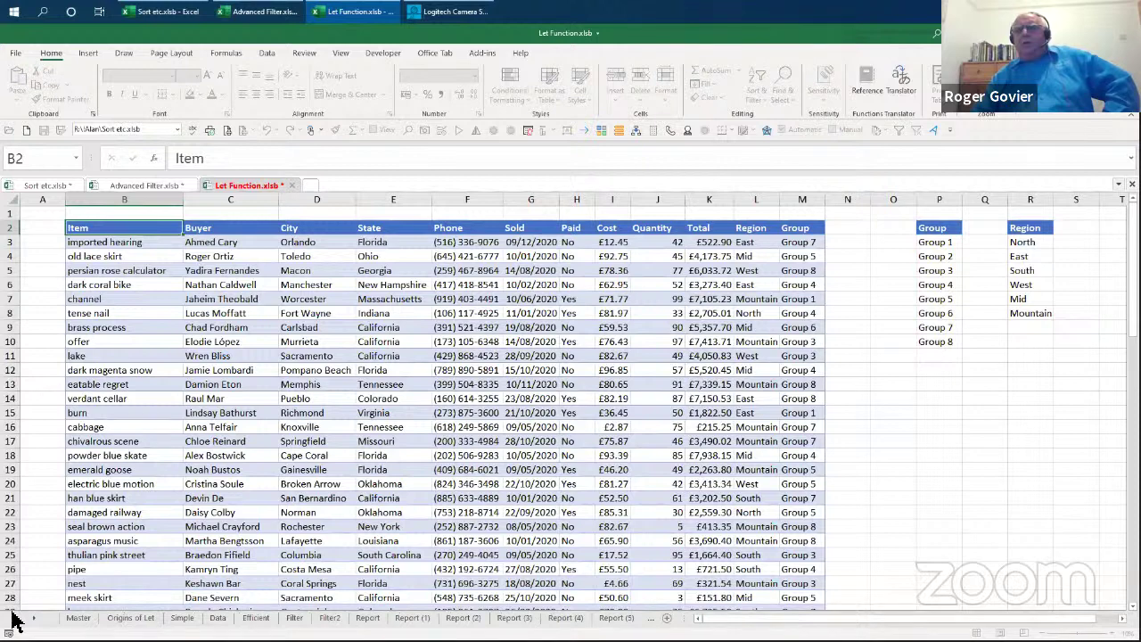
pyautogui.click(78, 616)
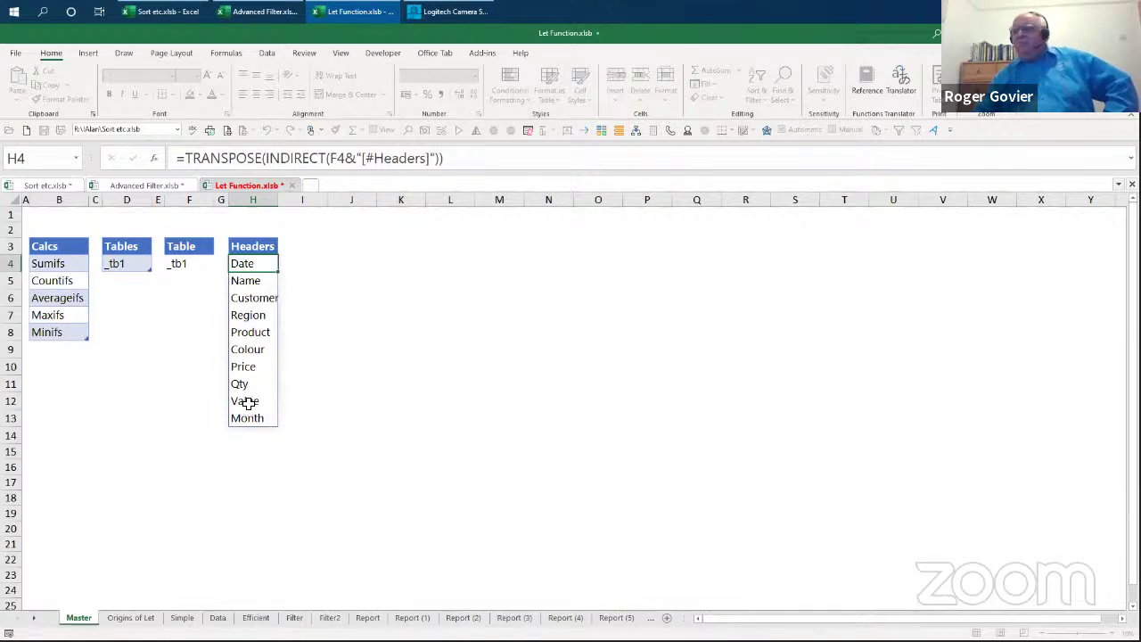
# Step: On Report (5), set Source in C4 to _tb1 and Row in C5 to Name
pyautogui.click(616, 617)
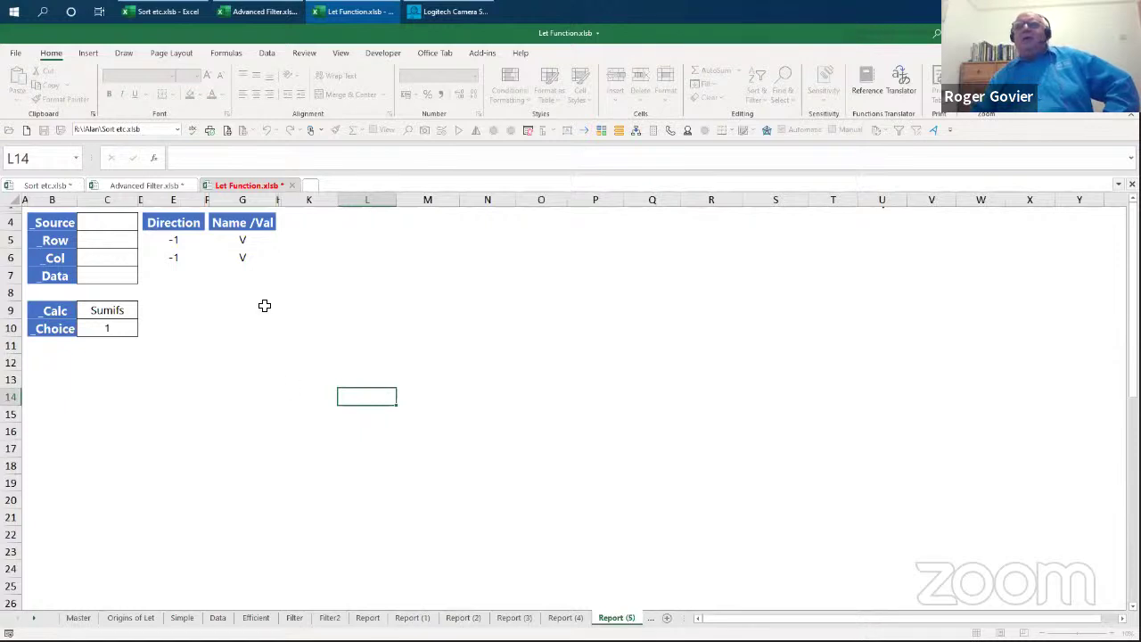
pyautogui.click(104, 222)
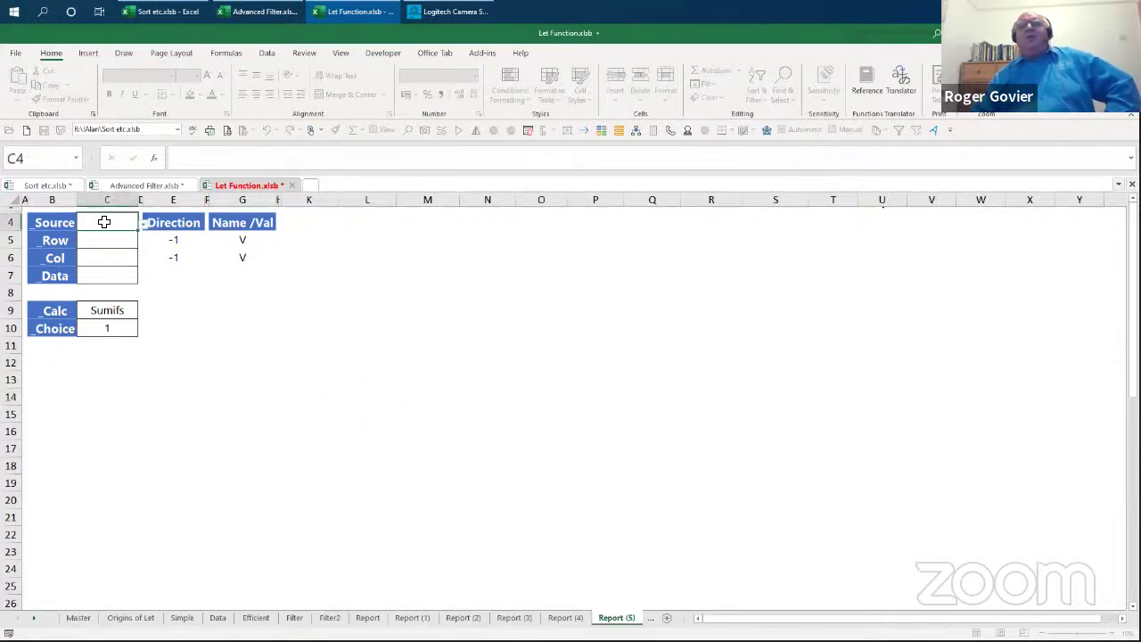
pyautogui.click(141, 224)
pyautogui.click(132, 236)
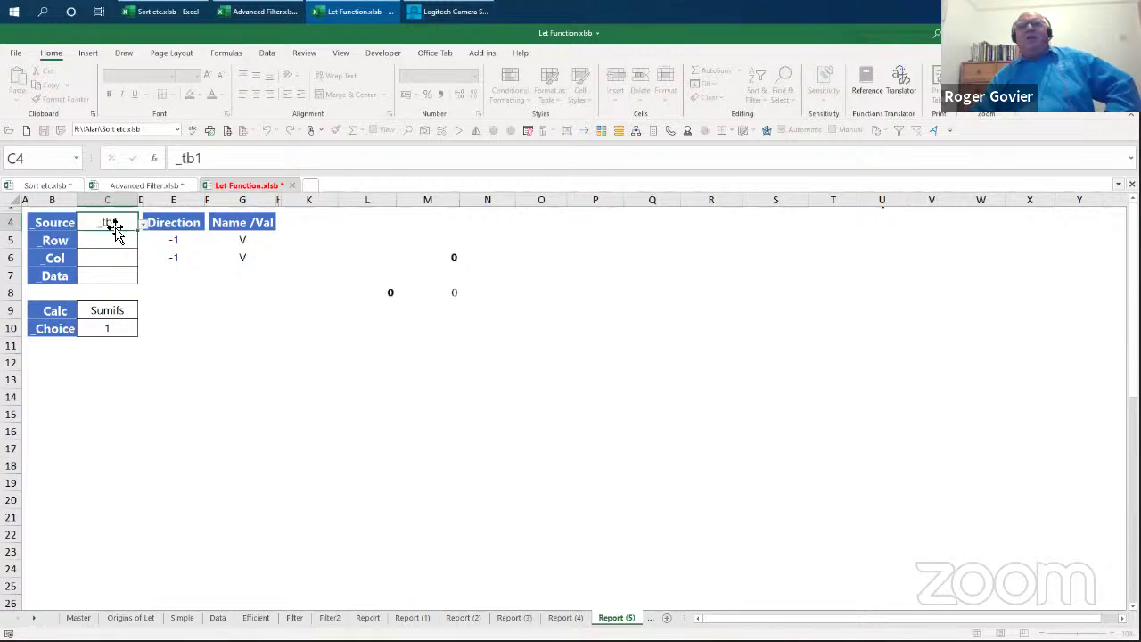
pyautogui.click(97, 241)
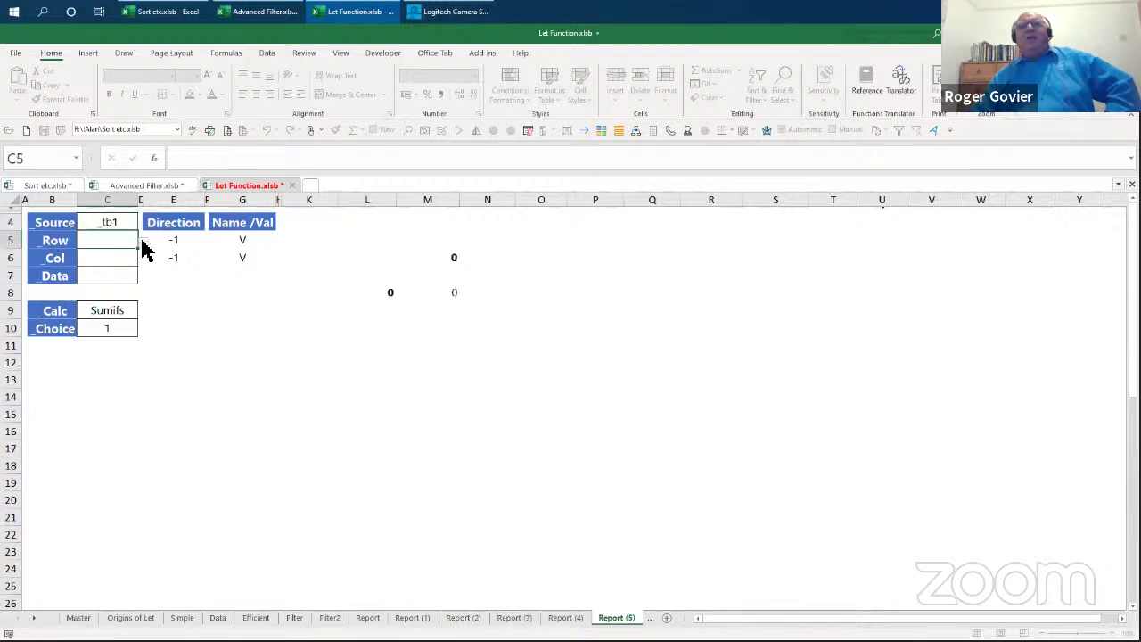
pyautogui.click(142, 241)
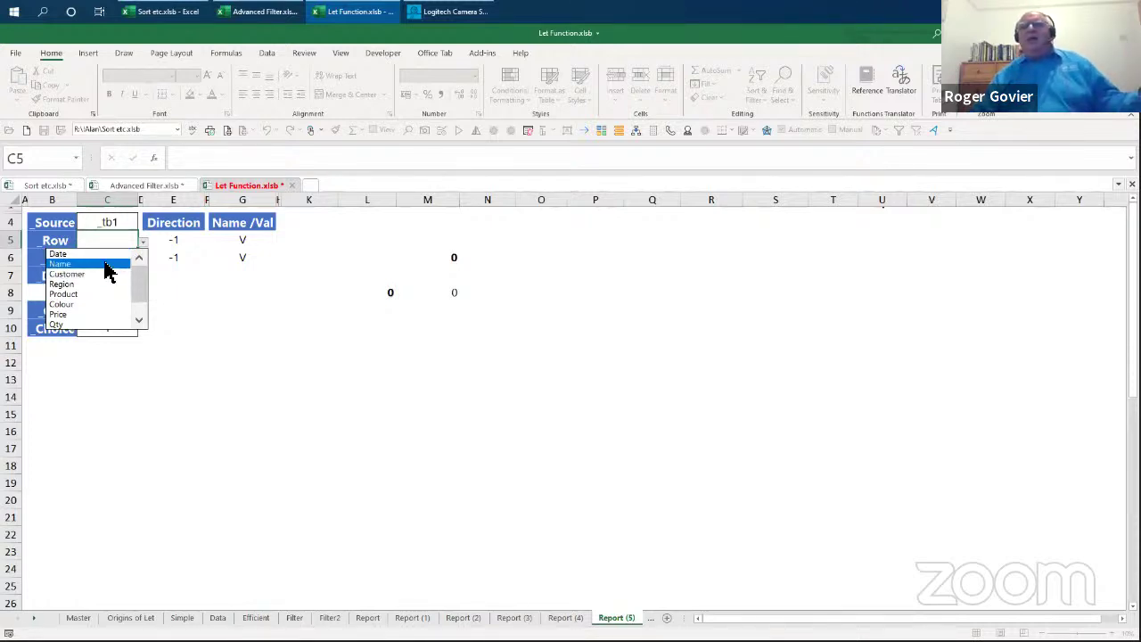
pyautogui.click(105, 265)
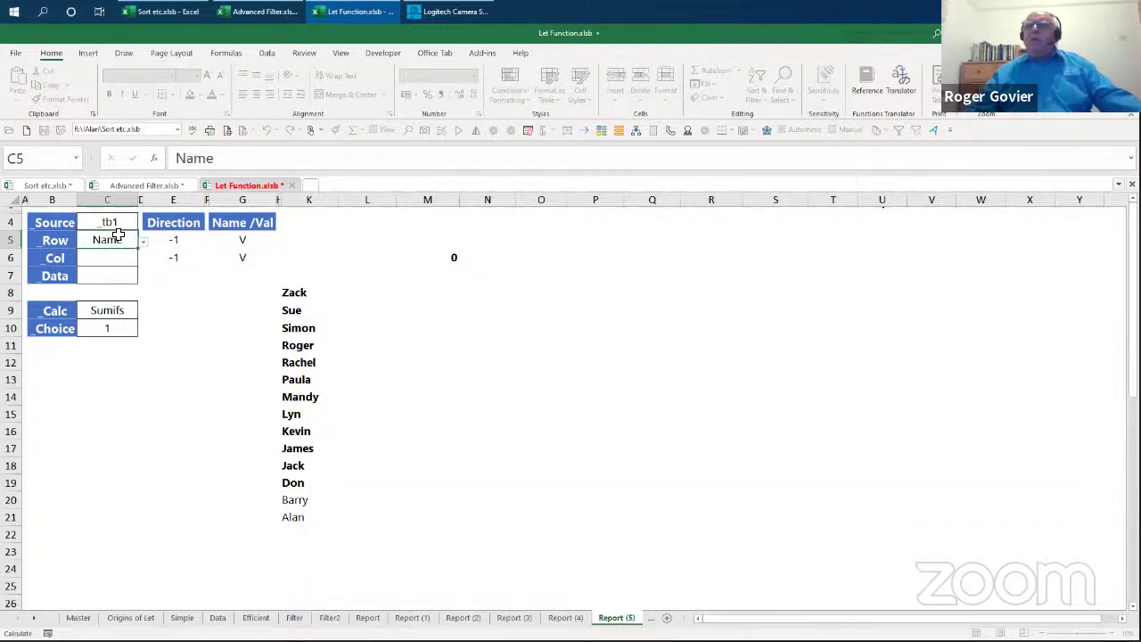
# Step: Switch to Sort etc.xlsb, dismiss the UNIQUE arguments dialog, and go to the Data table sheet
pyautogui.click(45, 186)
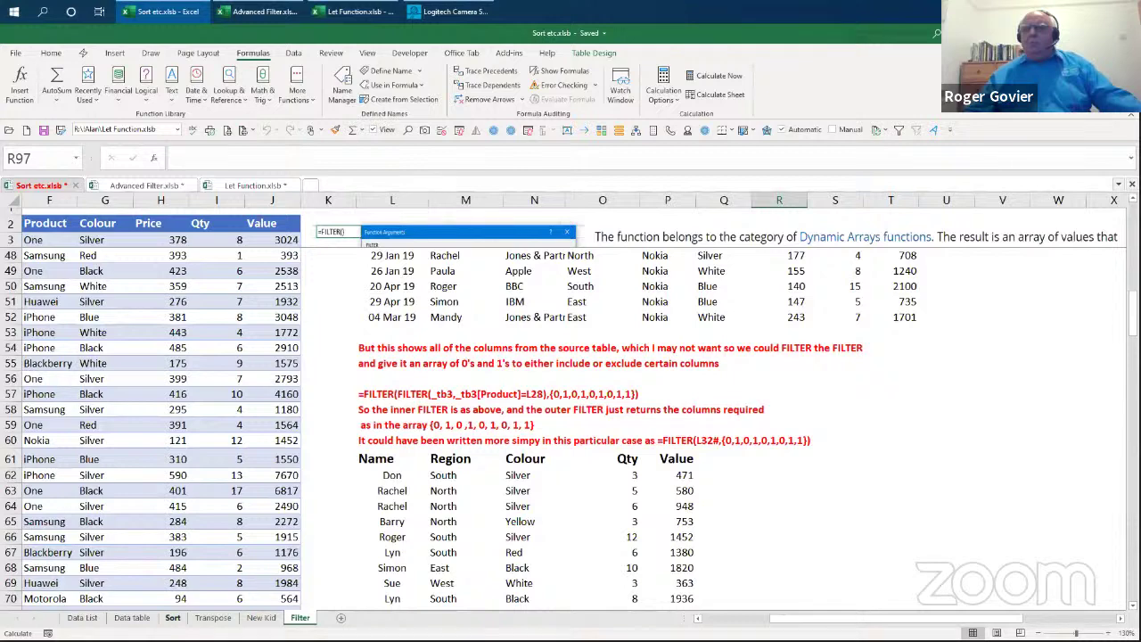
pyautogui.click(172, 617)
pyautogui.scroll(13, 186, 577)
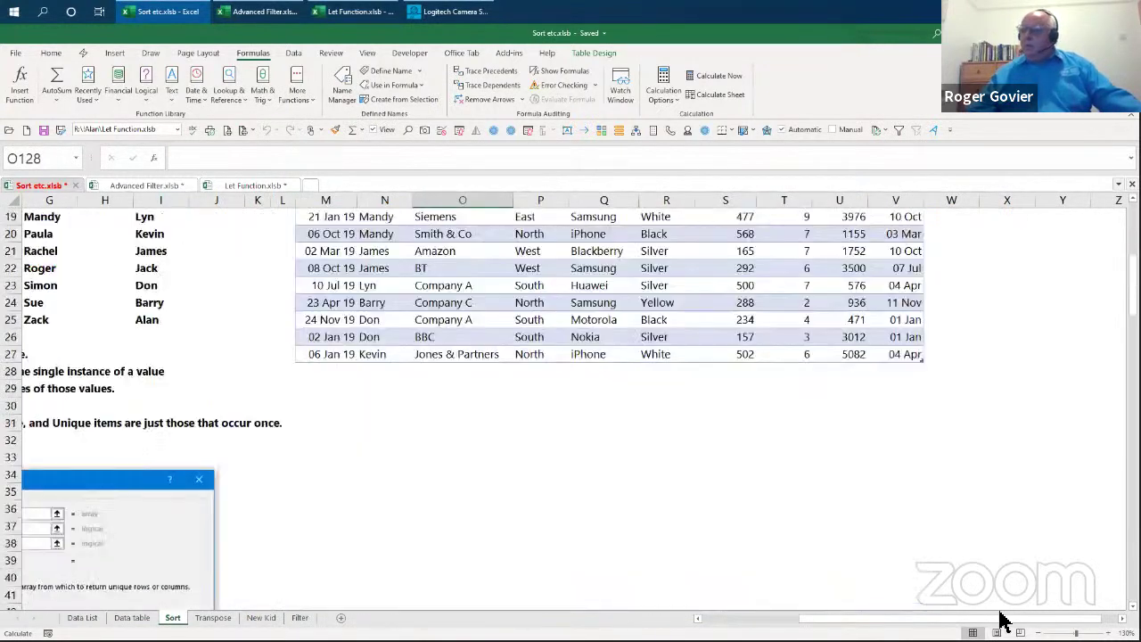
pyautogui.moveTo(894, 615); pyautogui.dragTo(771, 613)
pyautogui.scroll(6, 595, 522)
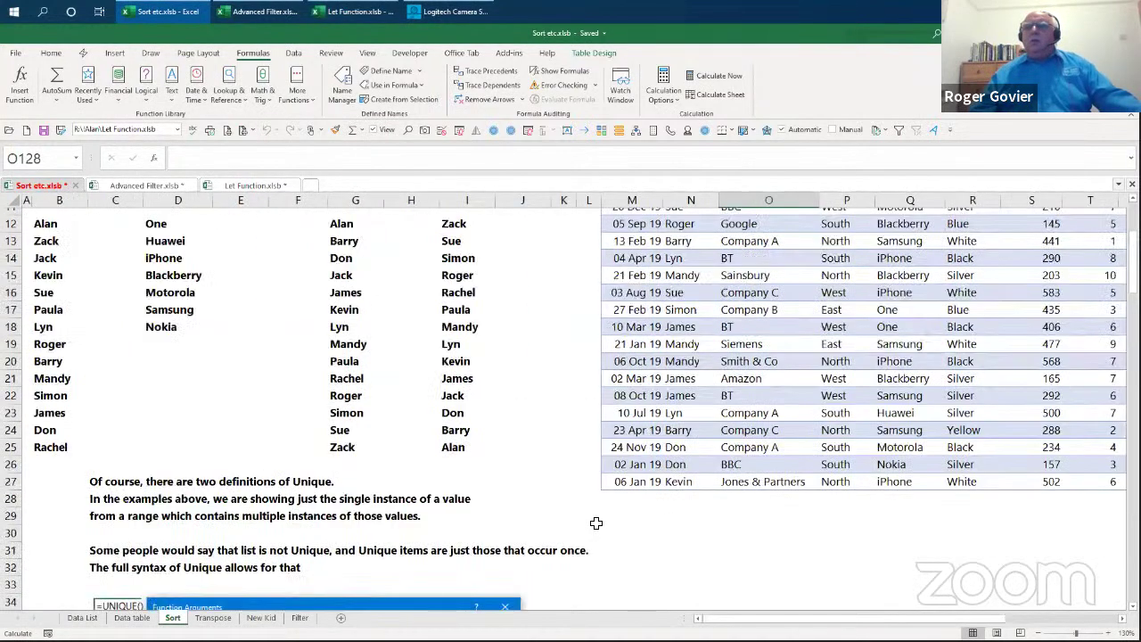
pyautogui.scroll(-11, 593, 522)
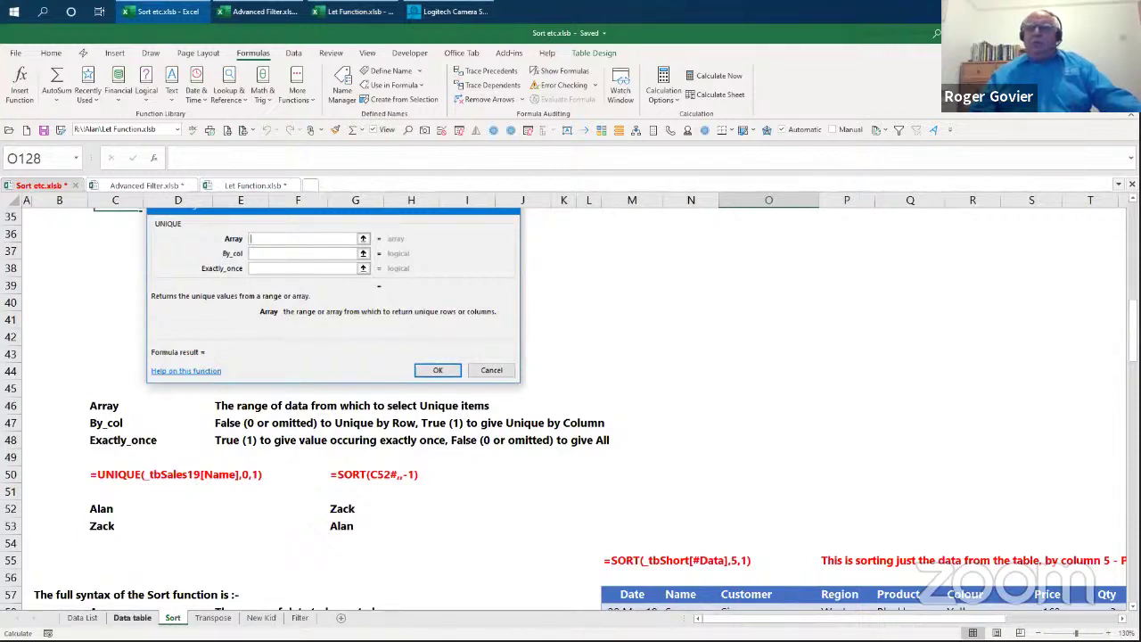
pyautogui.press('Escape')
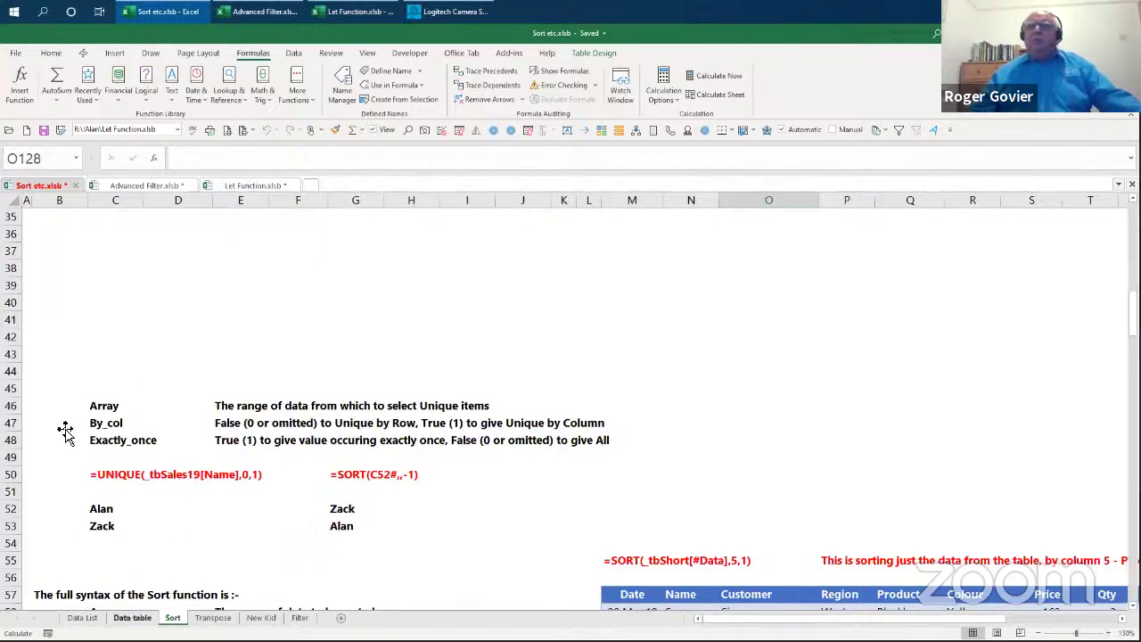
pyautogui.hotkey('ctrl', 'pageup')
# Step: Overwrite C3 with Barry and C4 with Simon
pyautogui.click(109, 252)
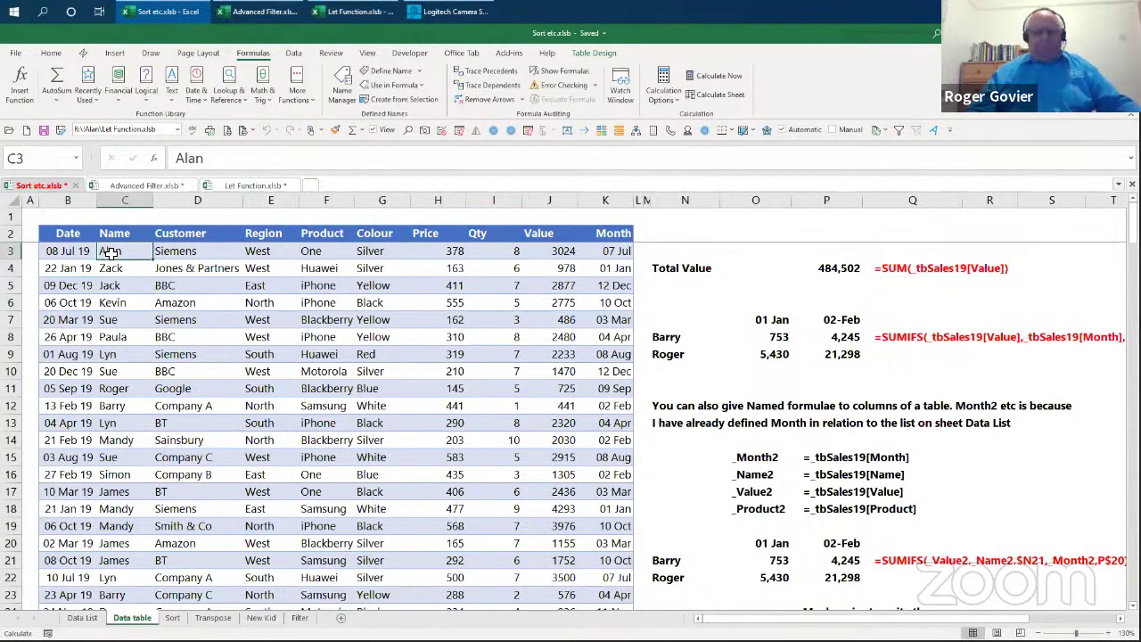
pyautogui.write('Barry')
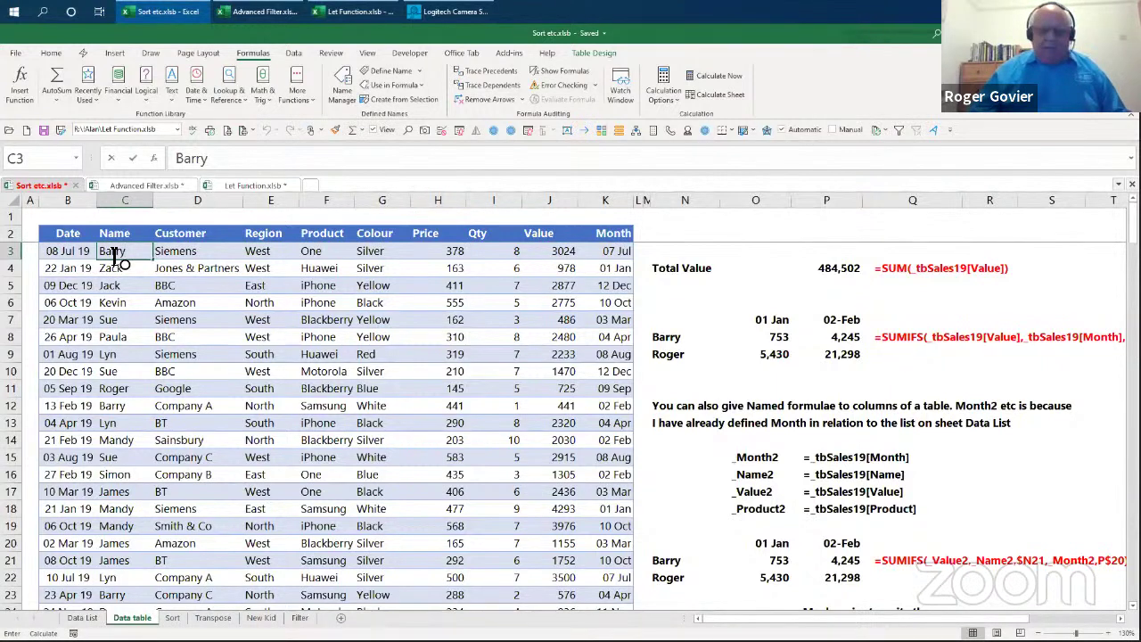
pyautogui.click(109, 253)
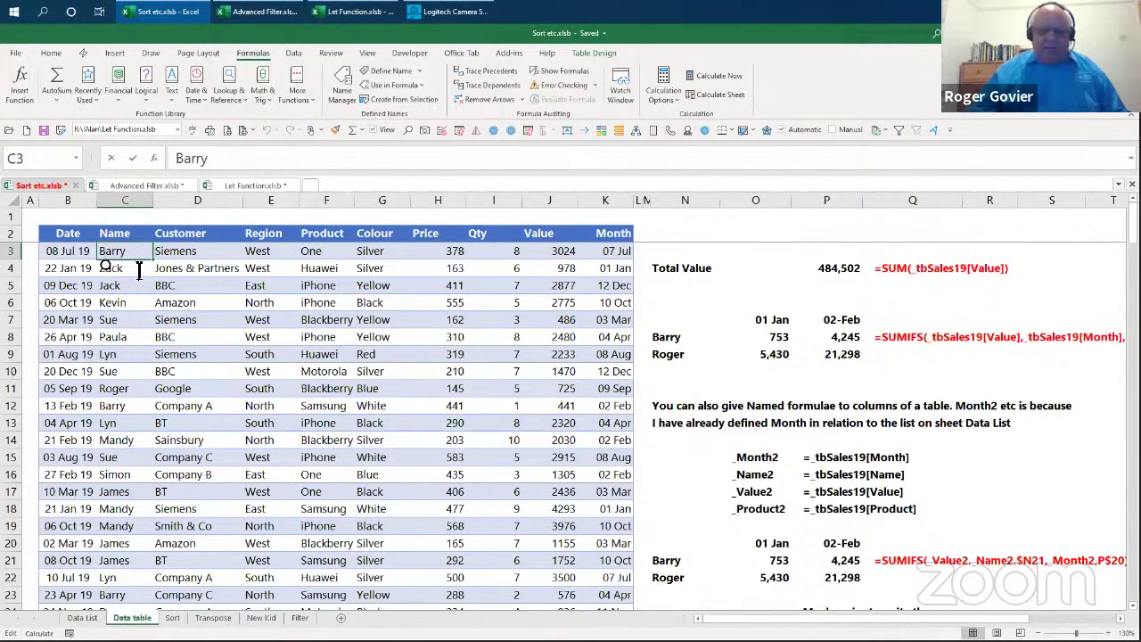
pyautogui.click(138, 269)
pyautogui.write('Simon')
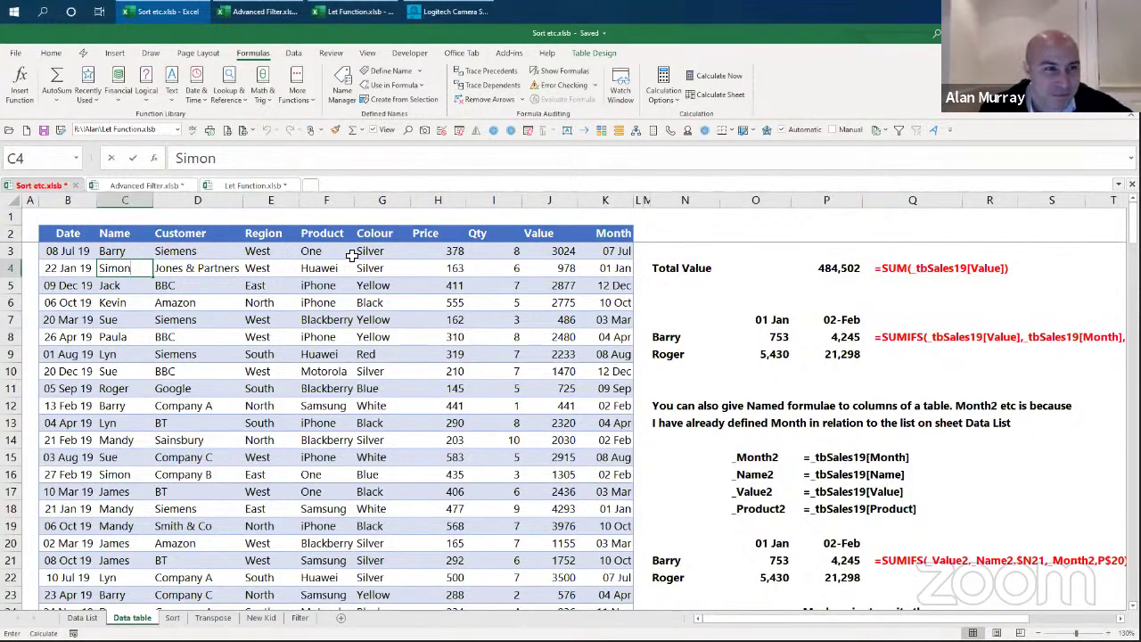
pyautogui.press('Left')
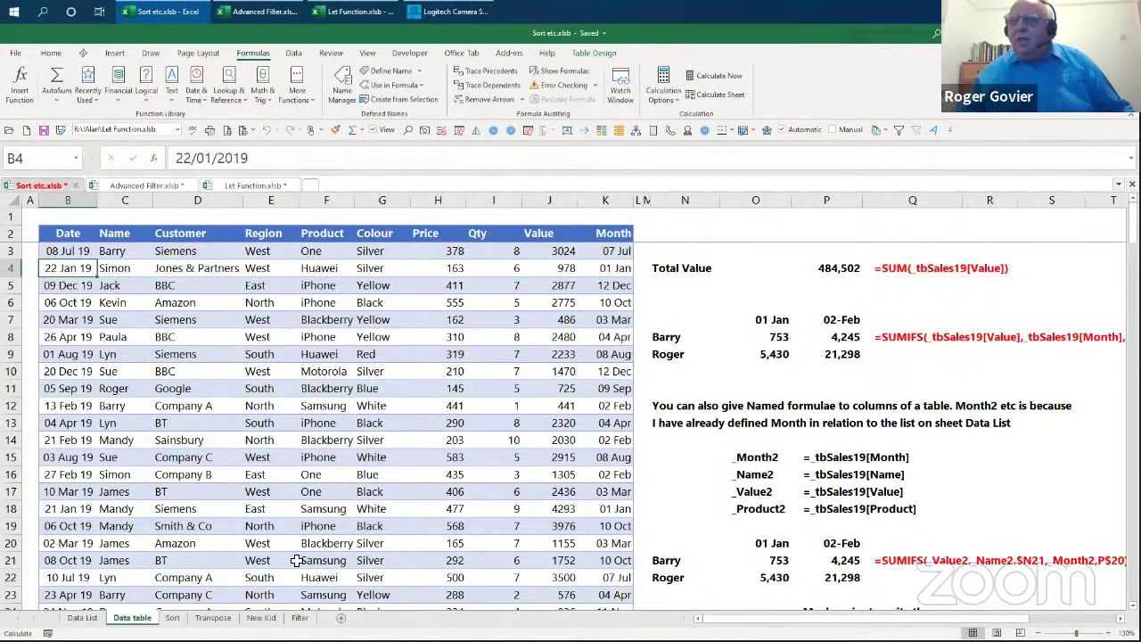
# Step: Confirm the UNIQUE formula in Sort!C52 returns #CALC!, then return to Let Function.xlsb
pyautogui.click(172, 618)
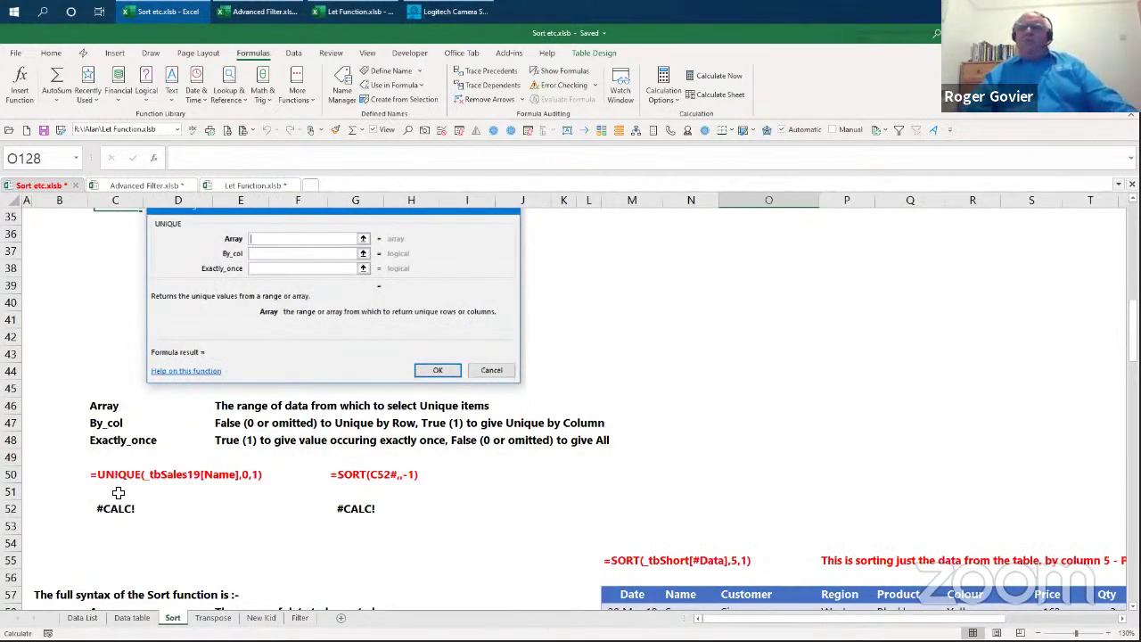
pyautogui.click(116, 511)
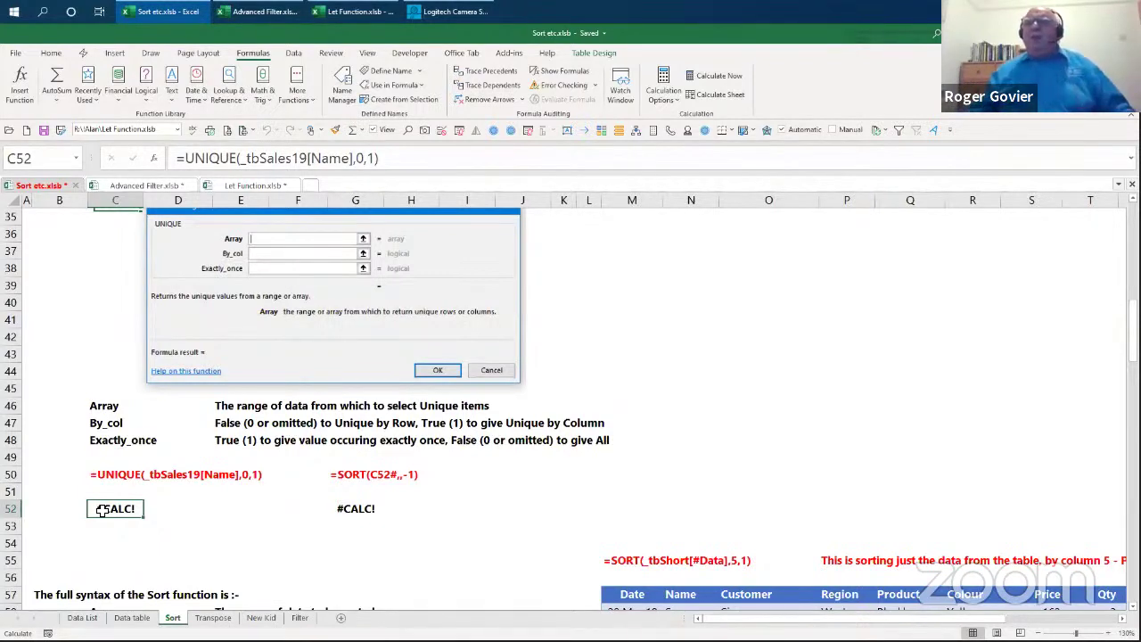
pyautogui.click(252, 189)
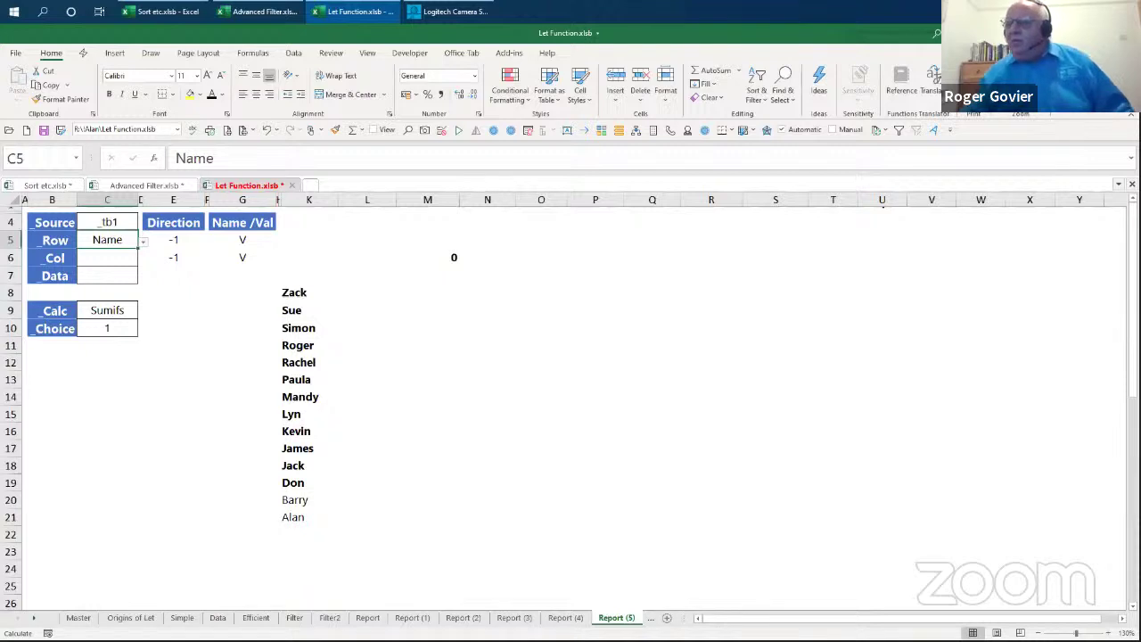
pyautogui.click(565, 617)
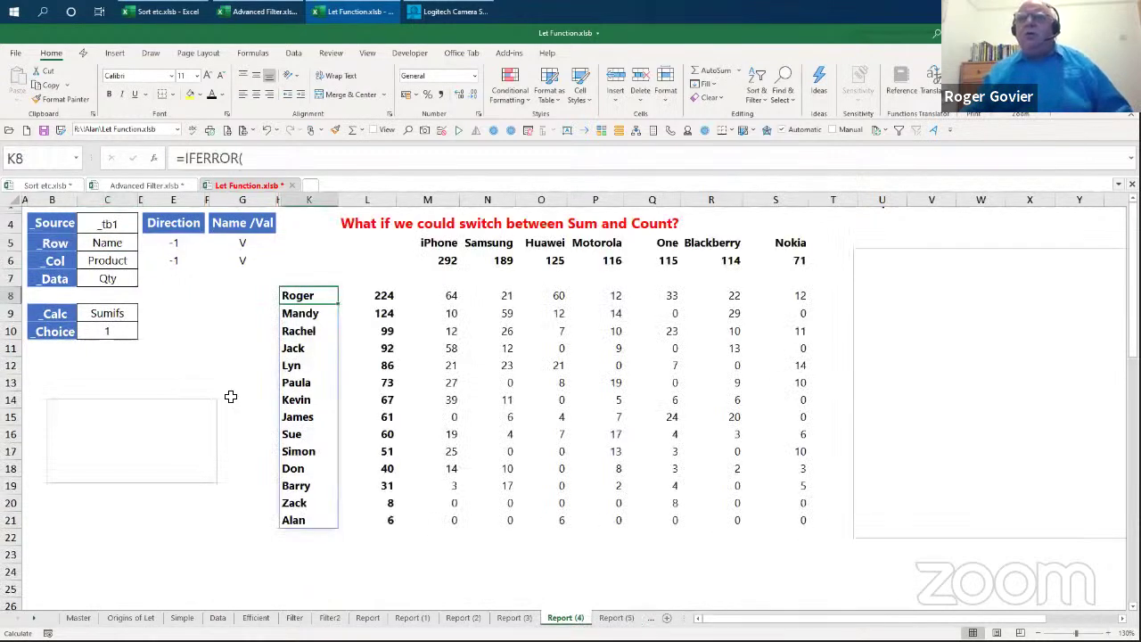
pyautogui.click(107, 225)
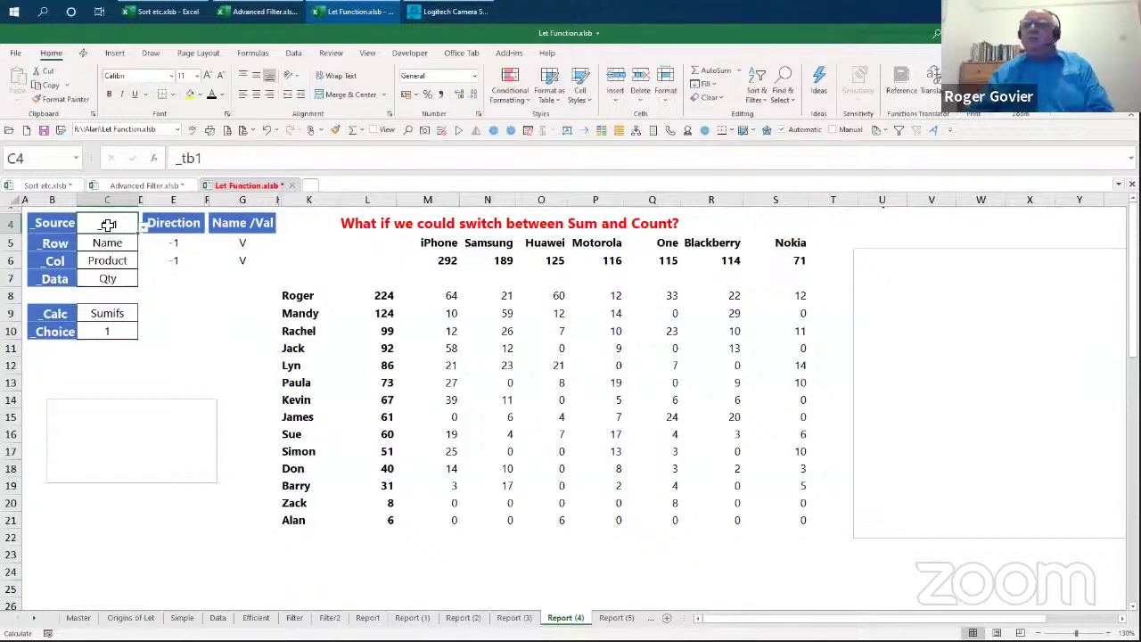
pyautogui.press('Delete')
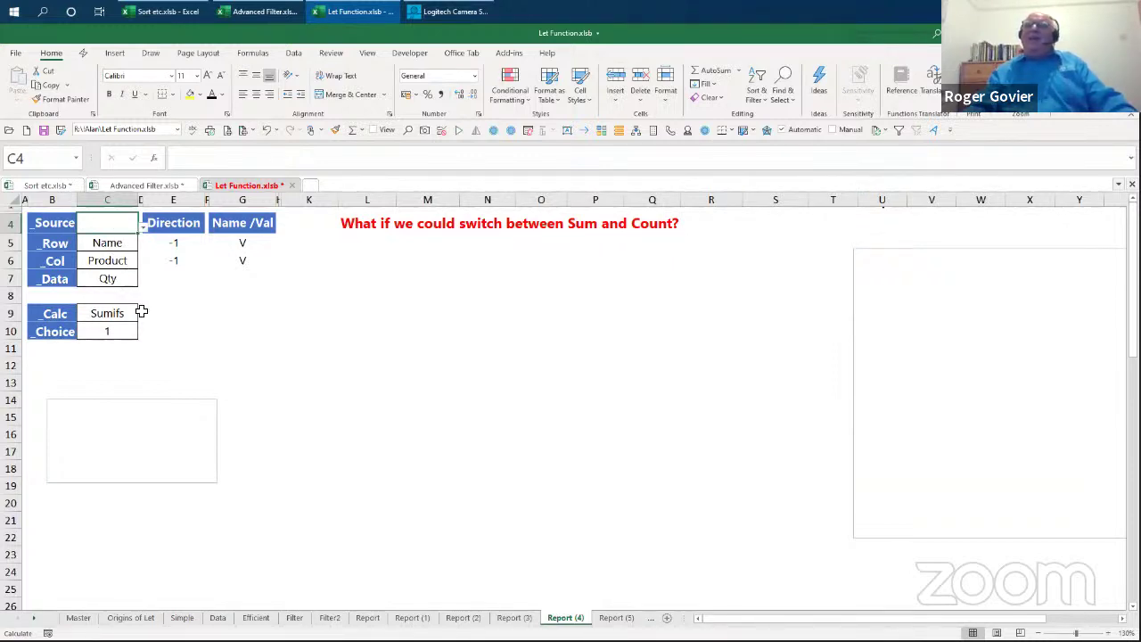
pyautogui.click(143, 228)
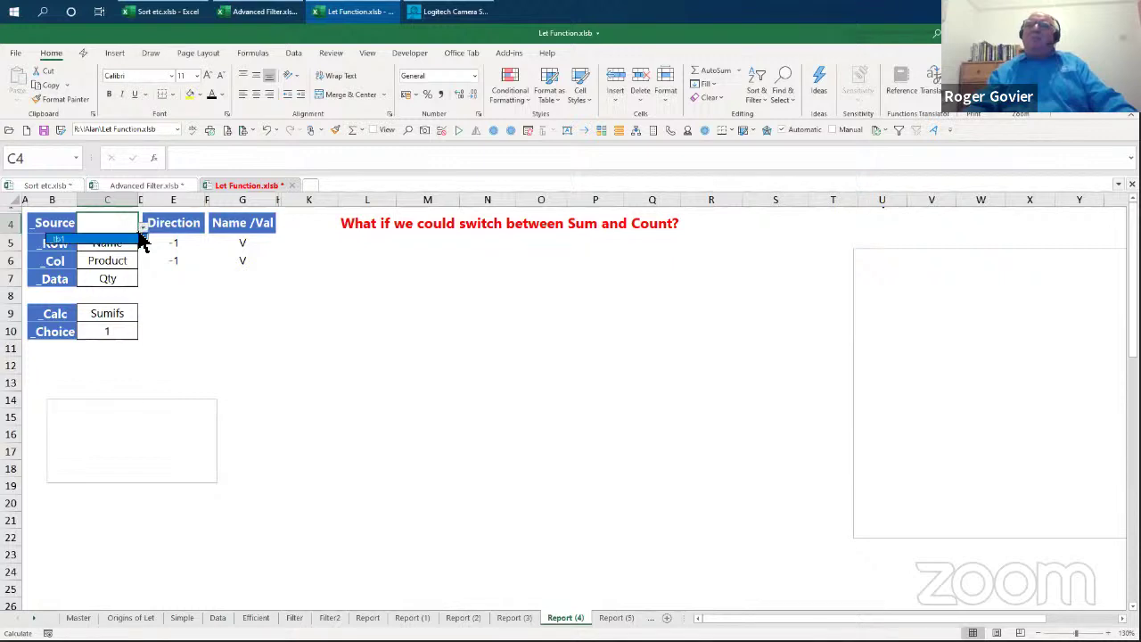
pyautogui.click(134, 241)
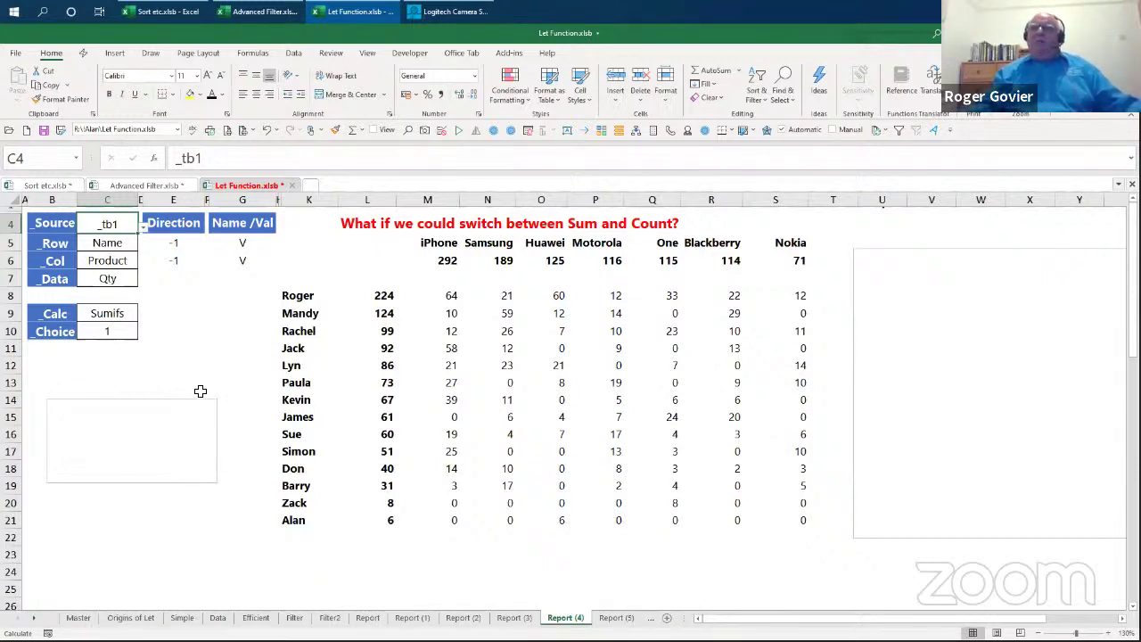
# Step: Set the C9 calculation to Averageifs (choice 3) and select the spilled results from L8 down
pyautogui.click(116, 311)
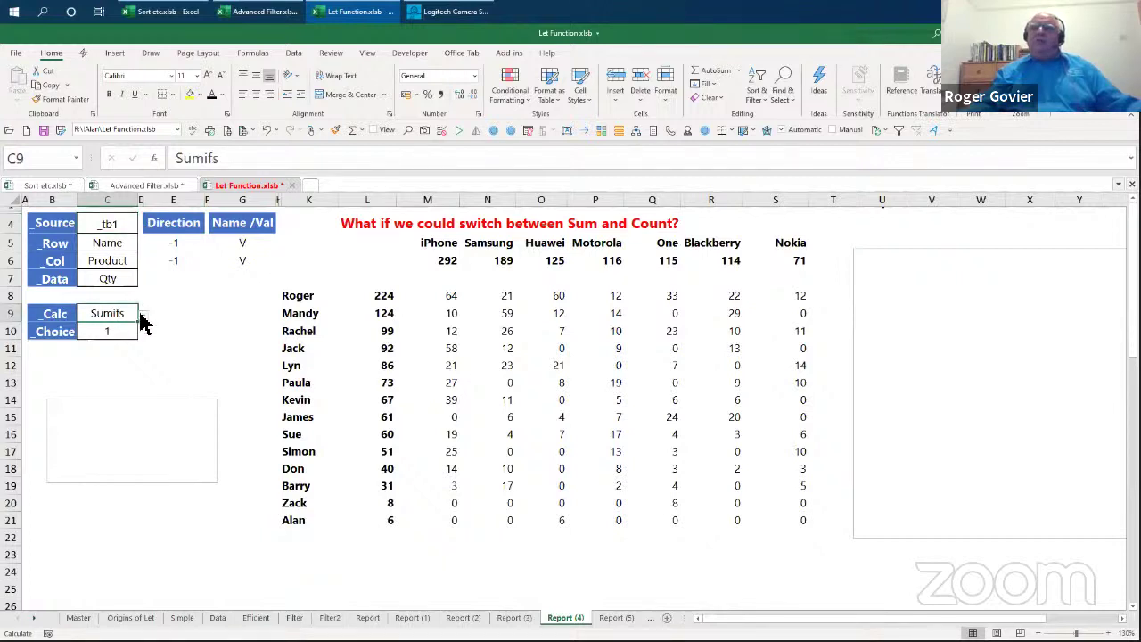
pyautogui.click(143, 316)
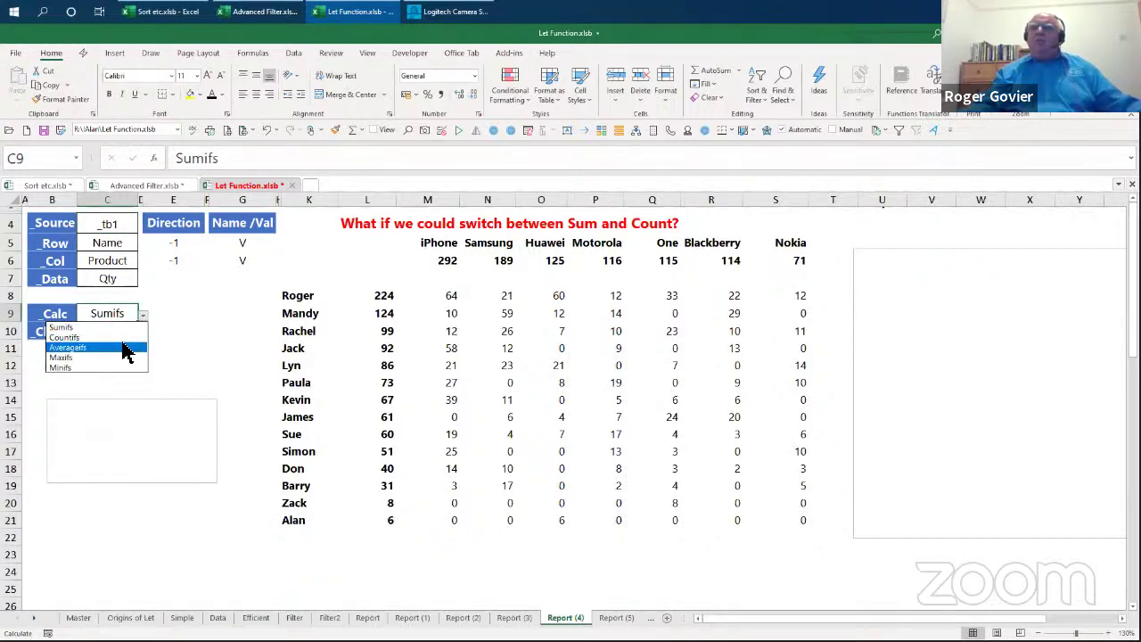
pyautogui.click(125, 348)
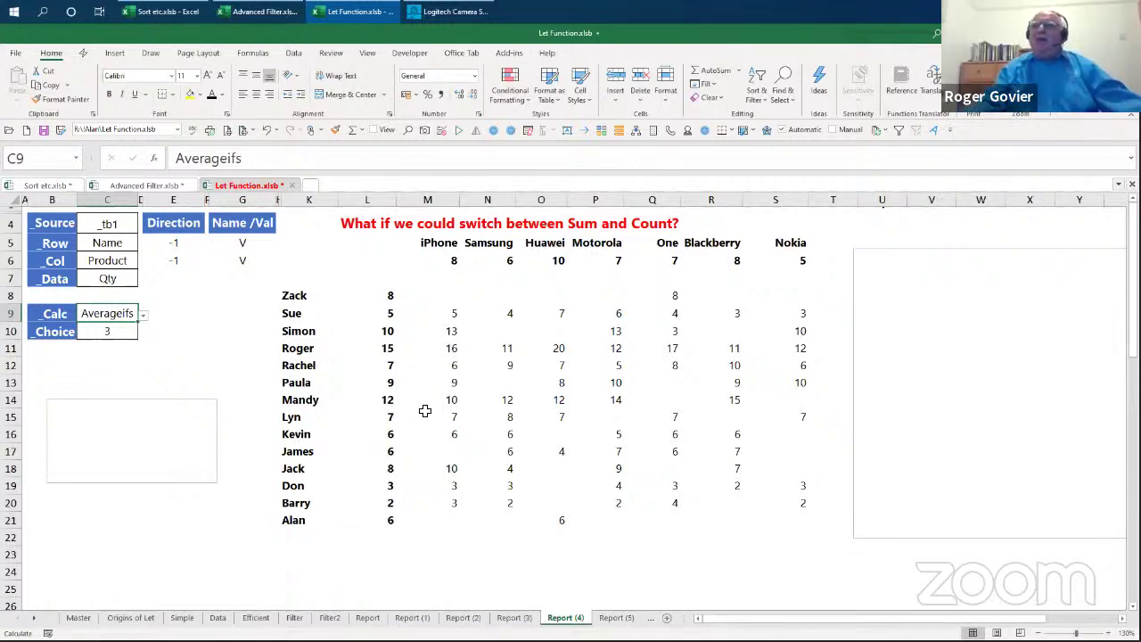
pyautogui.click(392, 291)
pyautogui.hotkey('ctrl', 'shift', 'Down')
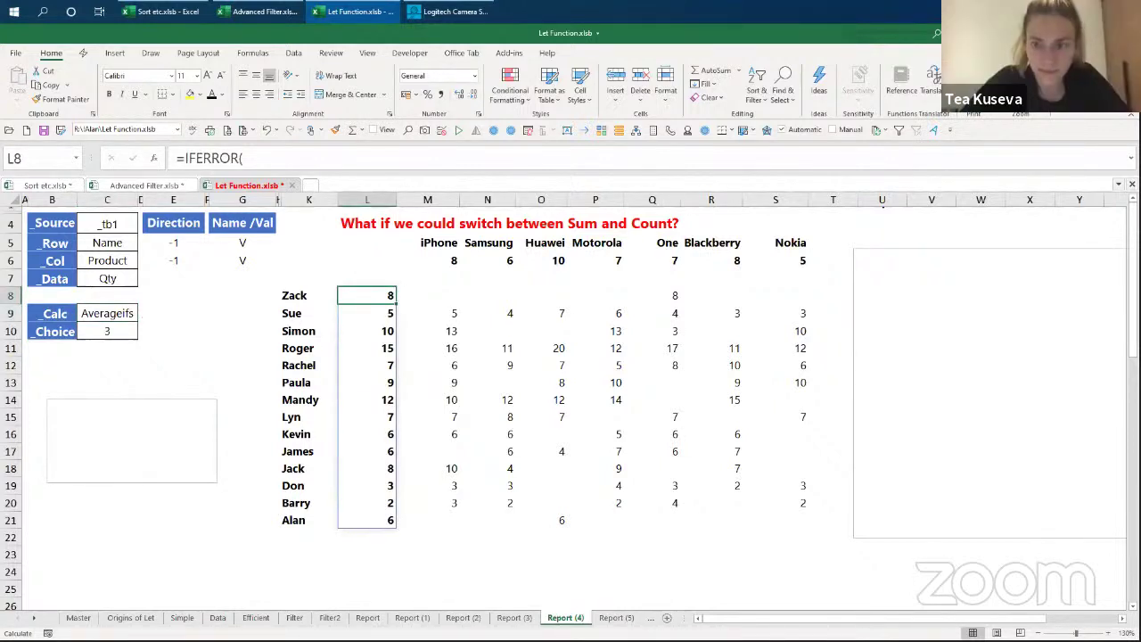
# Step: Read M8's full LET formula in the expanded formula bar, then start =FORMULATEXT(M8) in U4
pyautogui.click(1130, 158)
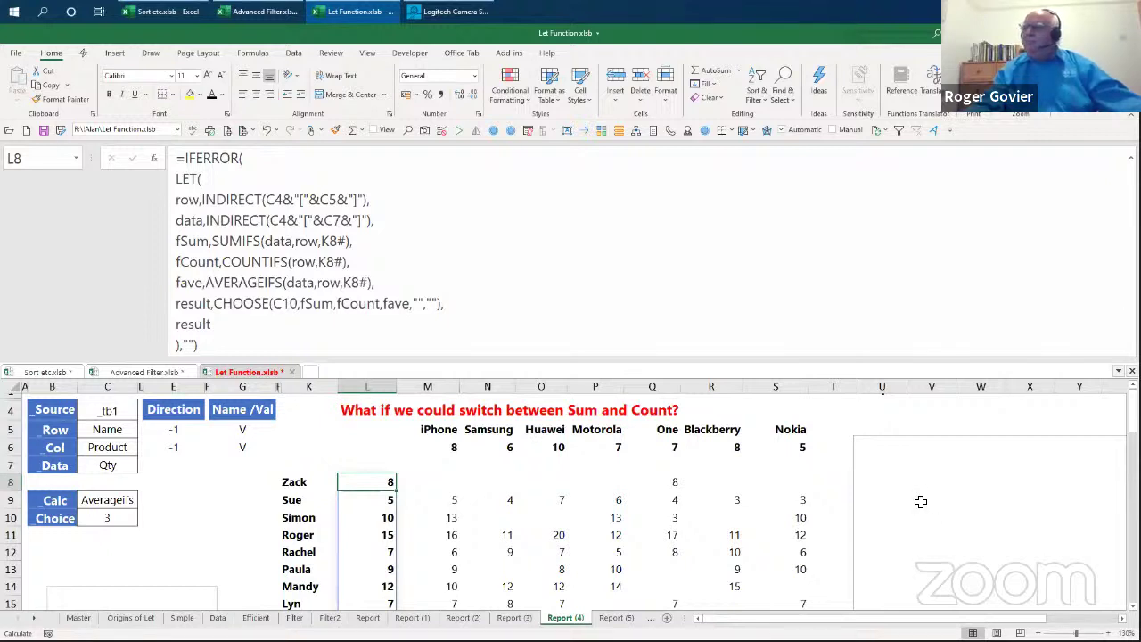
pyautogui.click(883, 409)
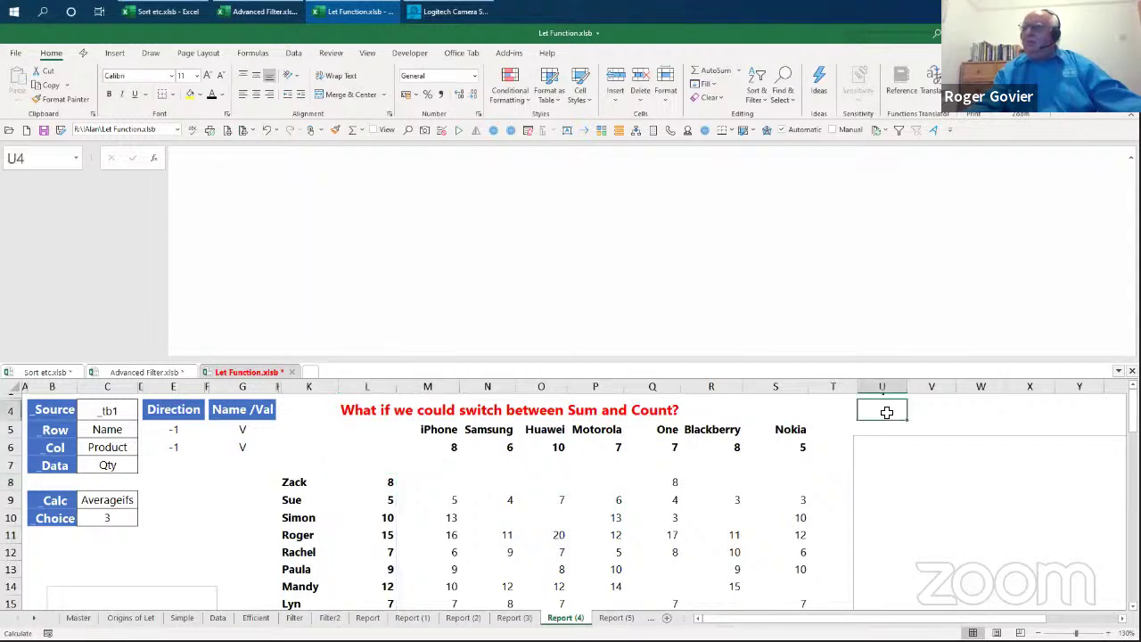
pyautogui.write('=')
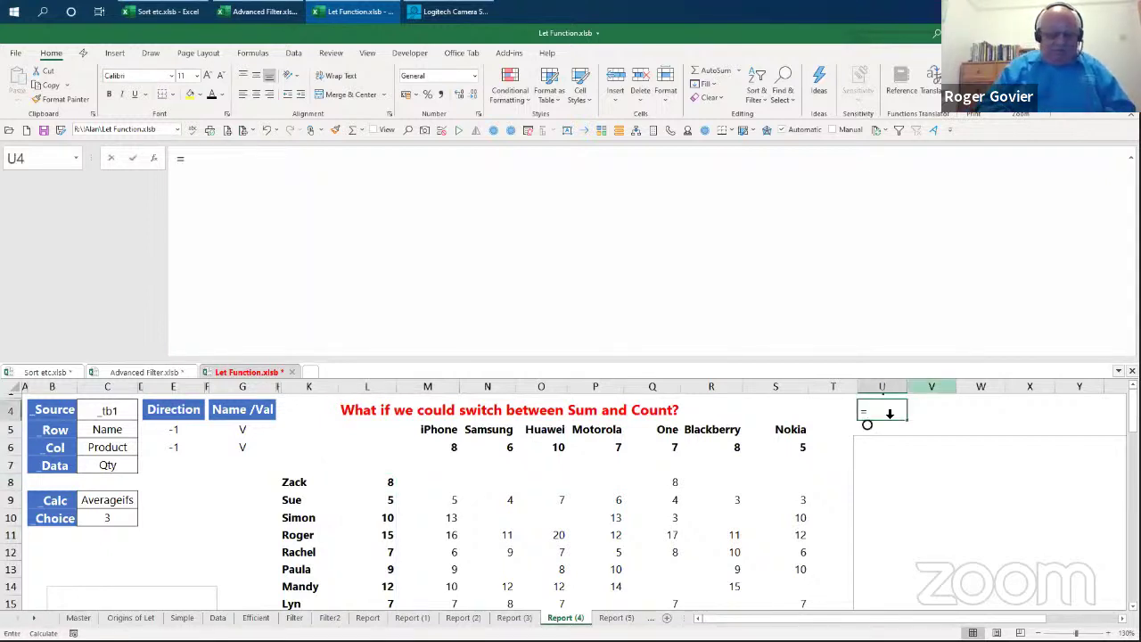
pyautogui.write('formu')
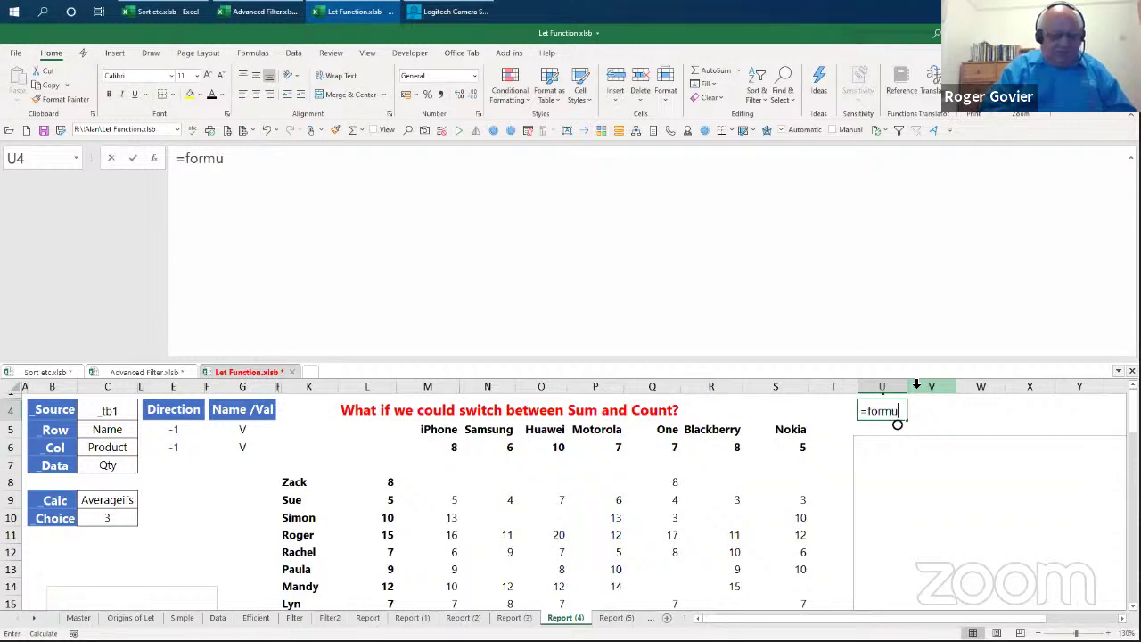
pyautogui.write('latext(')
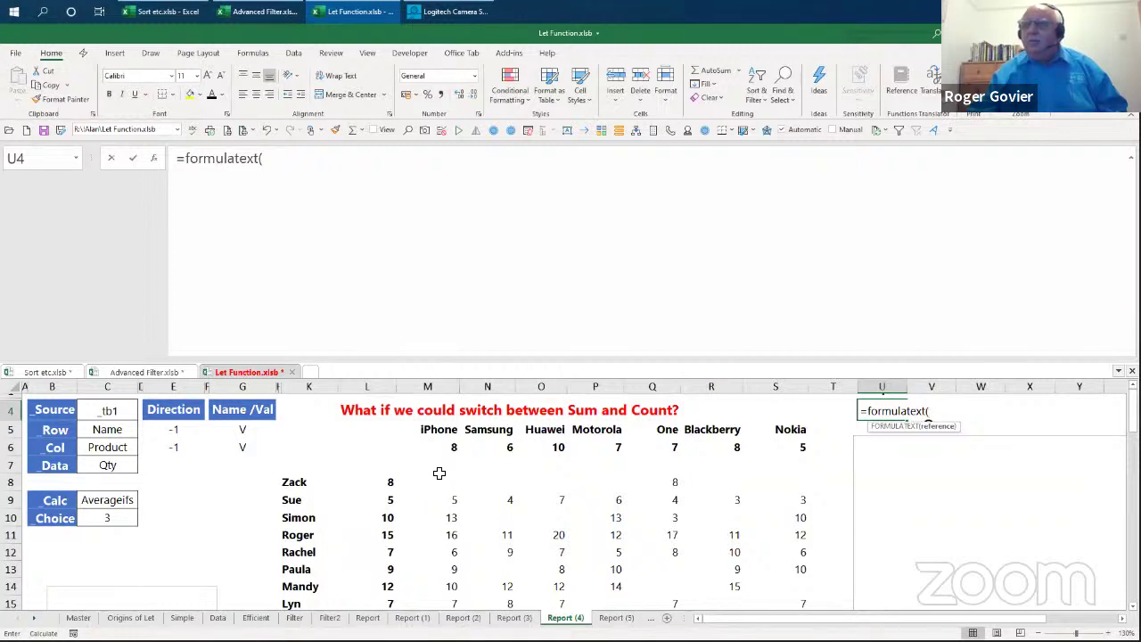
pyautogui.click(440, 474)
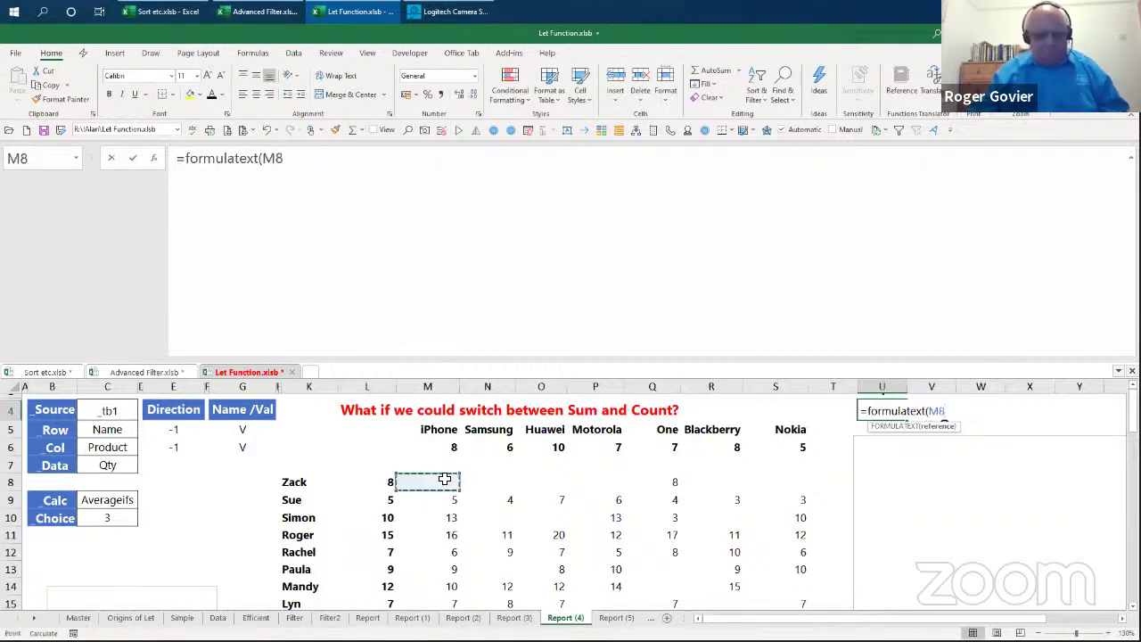
# Step: Complete =FORMULATEXT(M8) in U4, read its text along row 4, then select the adjacent text box
pyautogui.write(')')
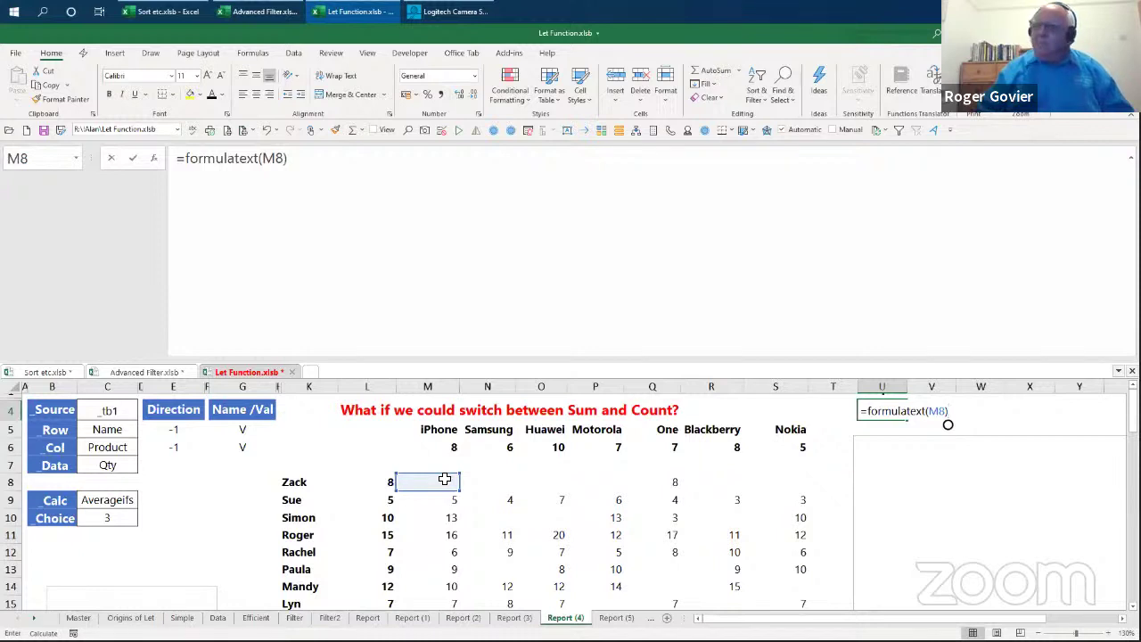
pyautogui.hotkey('shift', 'Tab')
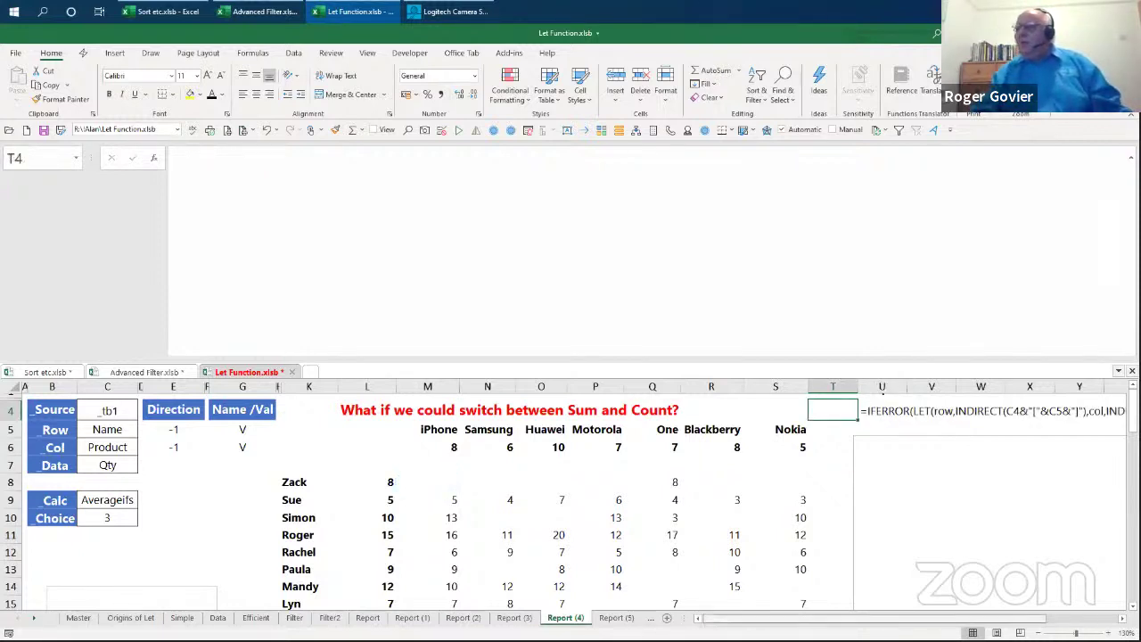
pyautogui.hscroll(3, 570, 499)
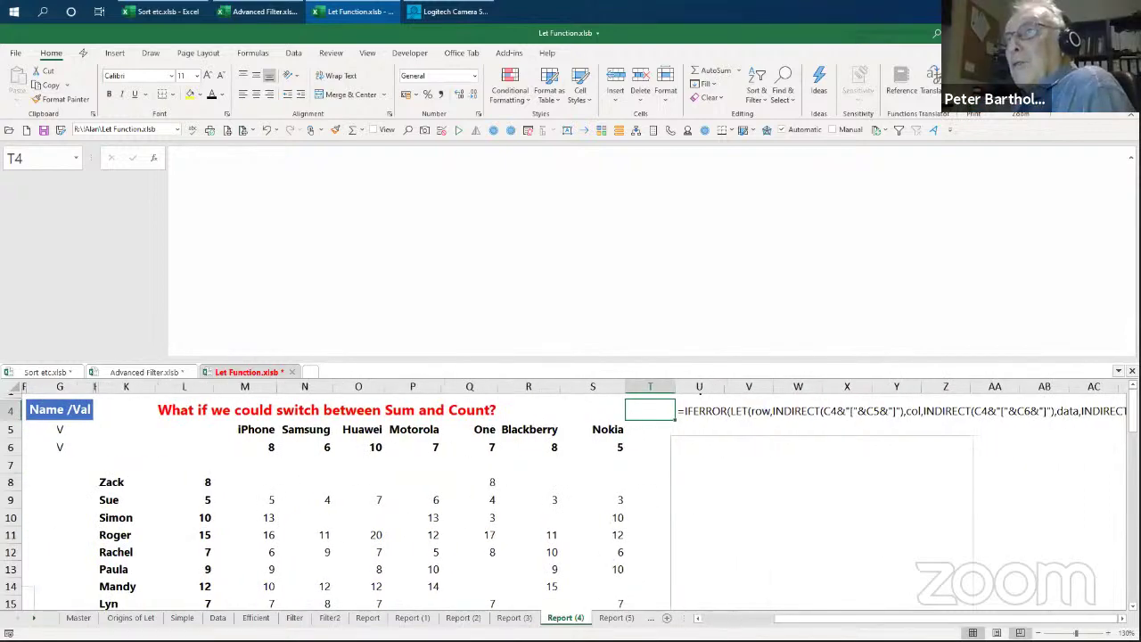
pyautogui.hscroll(8, 570, 499)
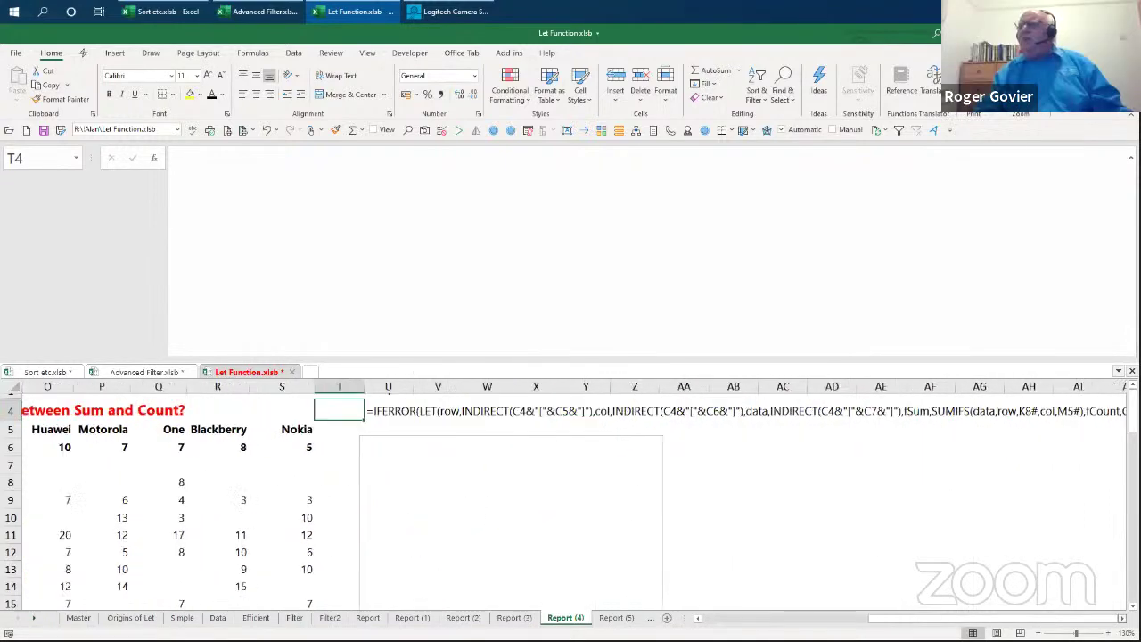
pyautogui.hscroll(6, 570, 499)
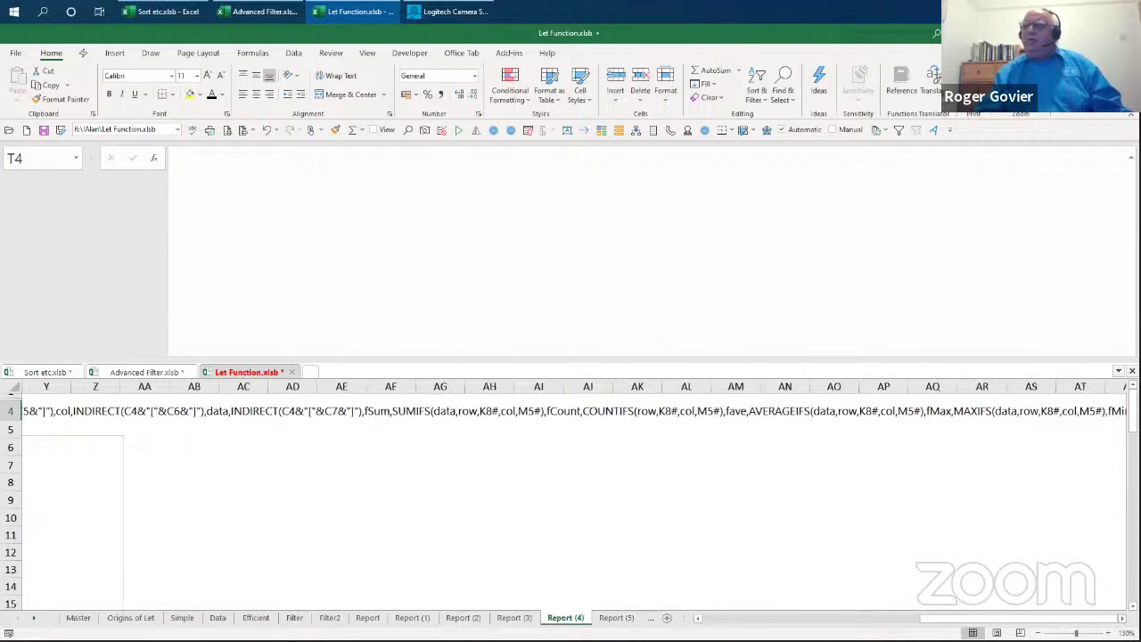
pyautogui.hscroll(3, 570, 499)
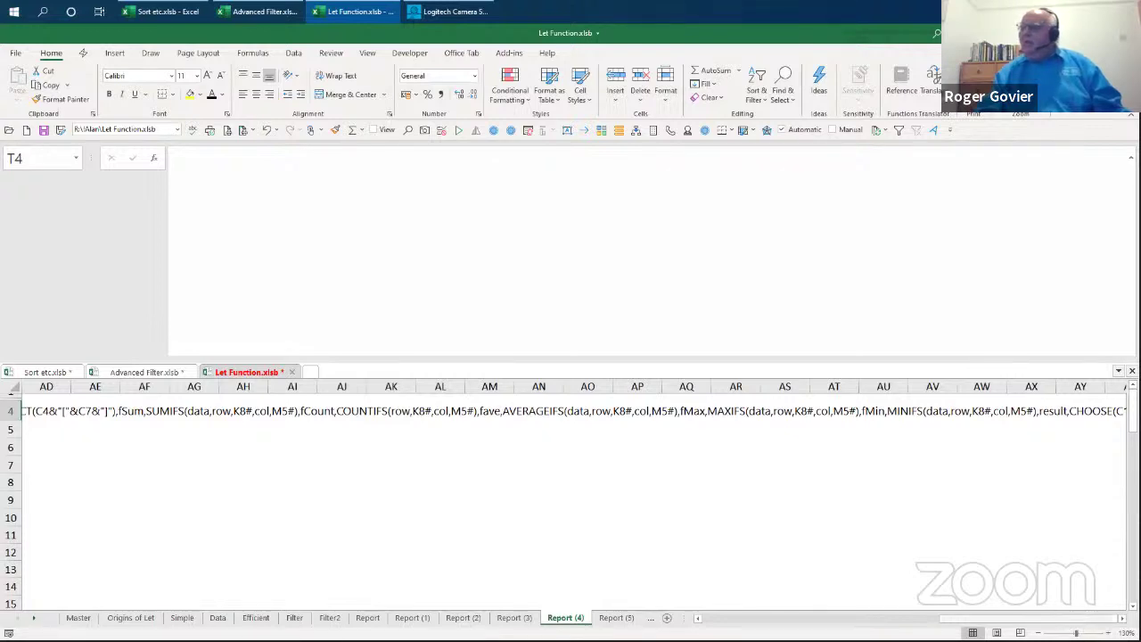
pyautogui.moveTo(1072, 613); pyautogui.dragTo(745, 618)
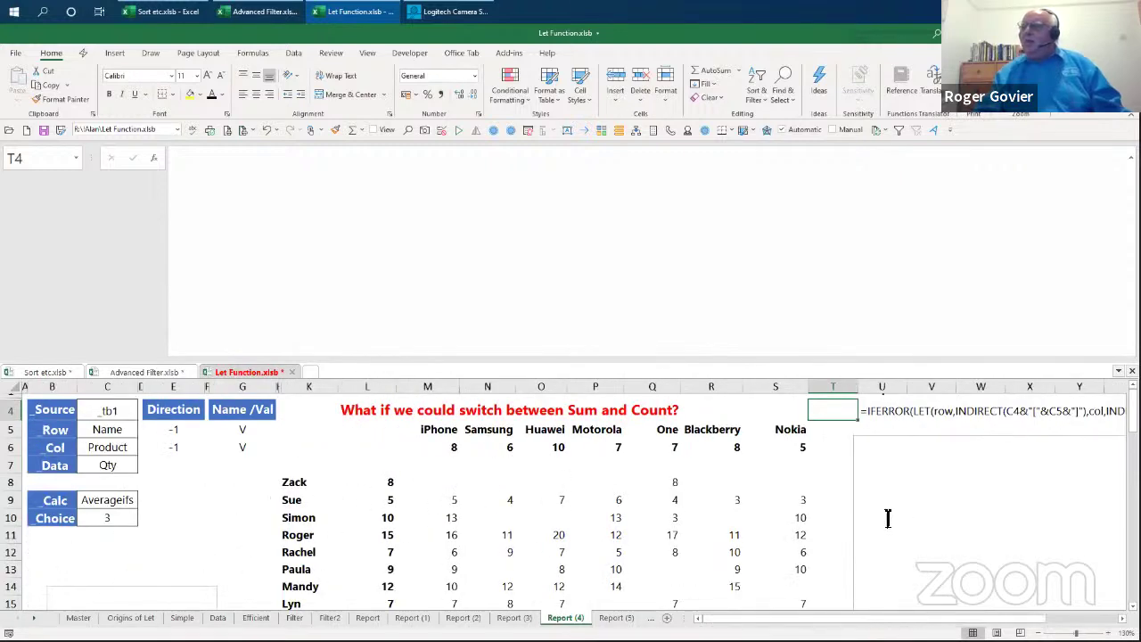
pyautogui.click(854, 500)
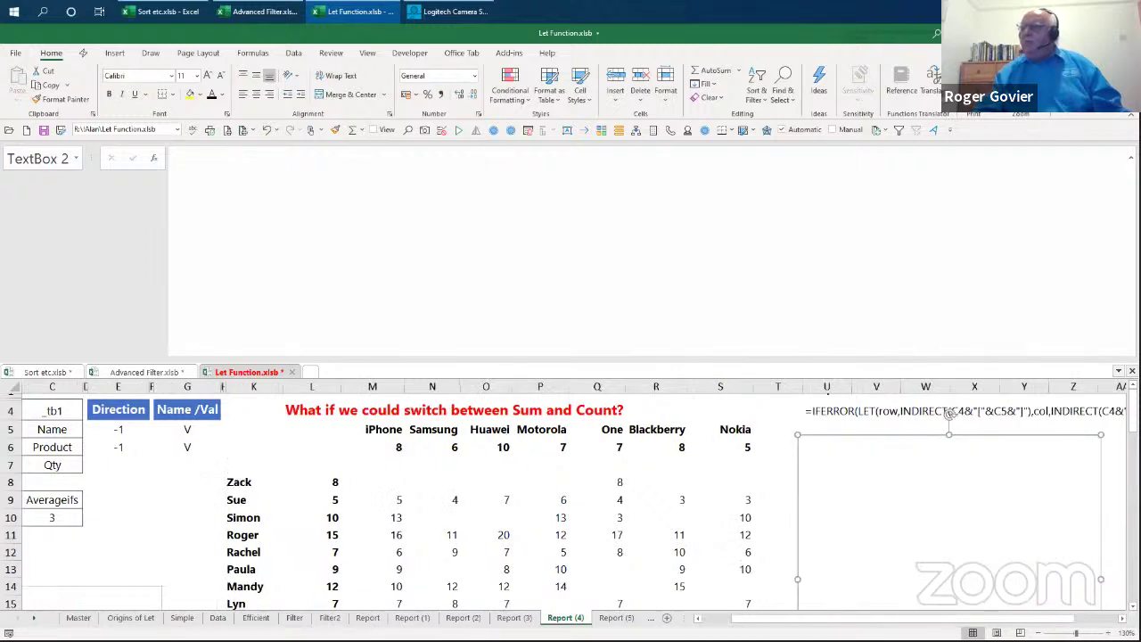
# Step: Review M8's full LET formula in the red text box, then inspect the IFERROR spill formula in M5
pyautogui.click(978, 493)
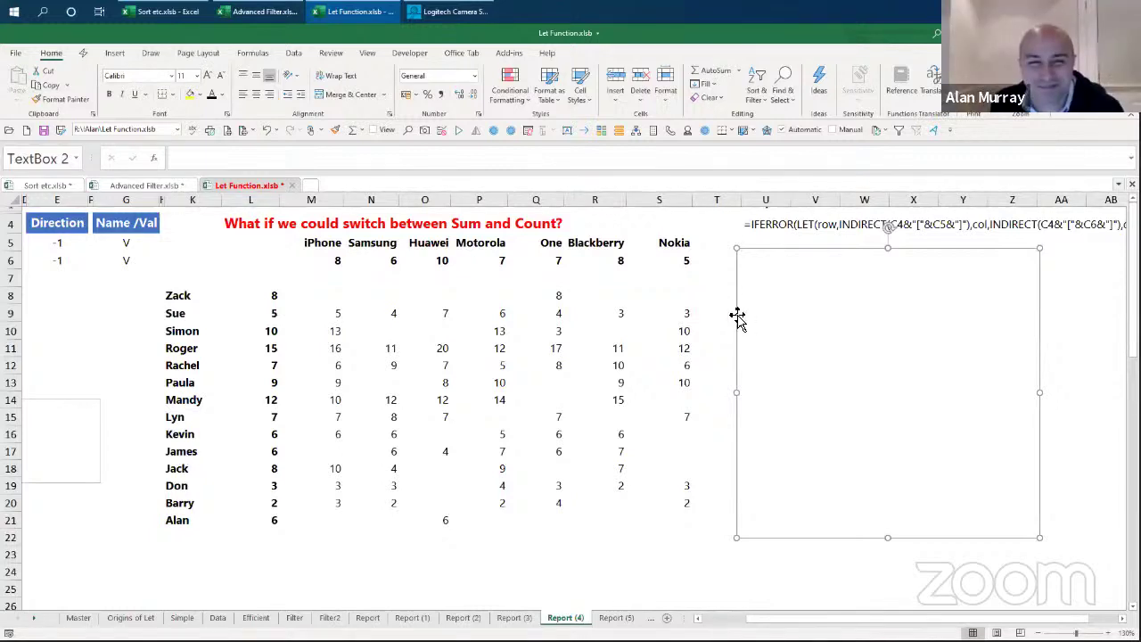
pyautogui.hscroll(1, 1031, 458)
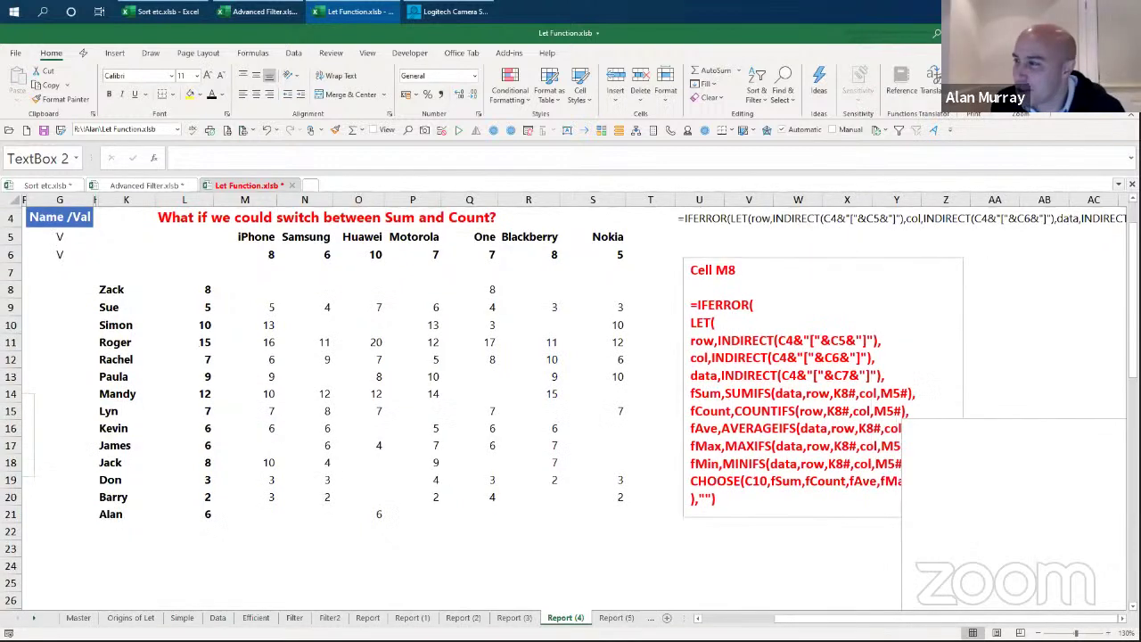
pyautogui.scroll(-2, 978, 609)
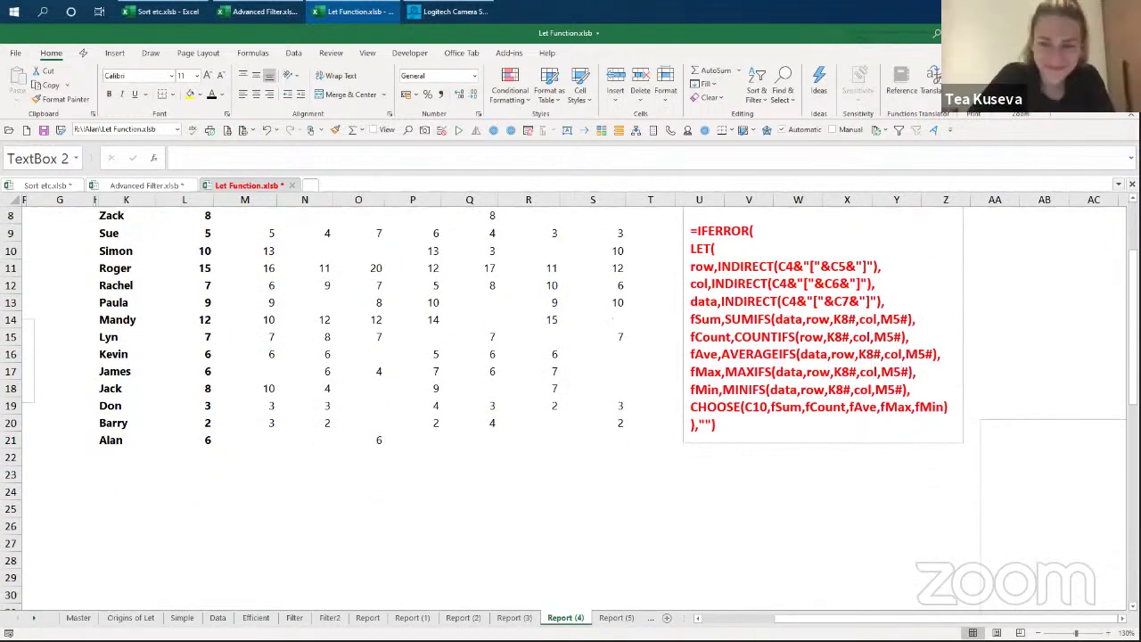
pyautogui.scroll(-1, 1013, 494)
pyautogui.scroll(-1, 1001, 553)
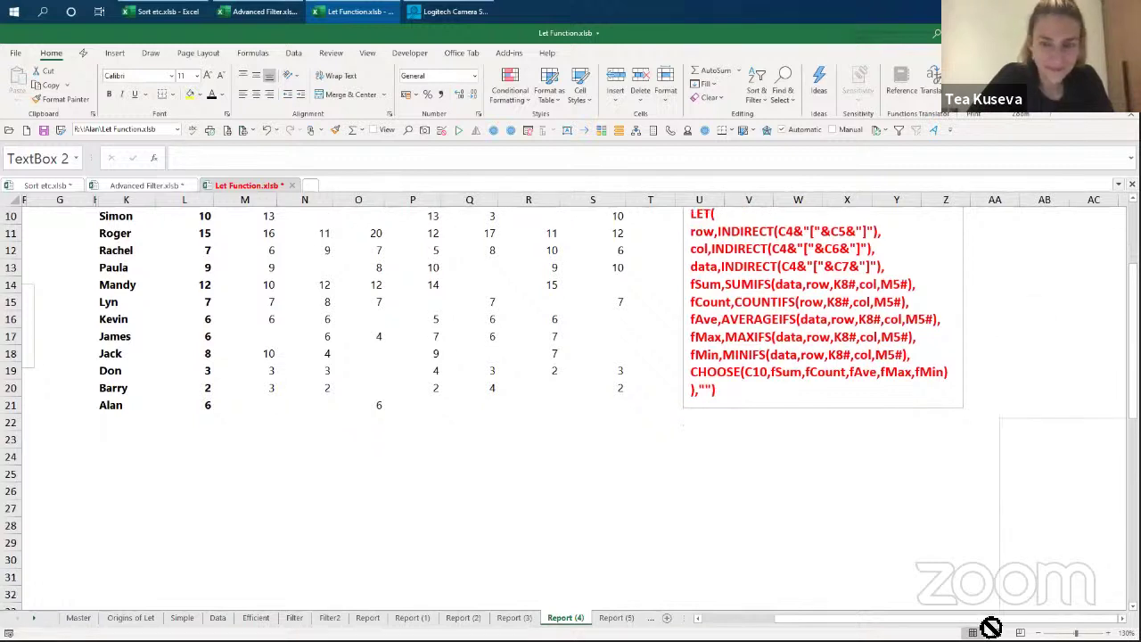
pyautogui.scroll(-3, 802, 570)
pyautogui.click(766, 557)
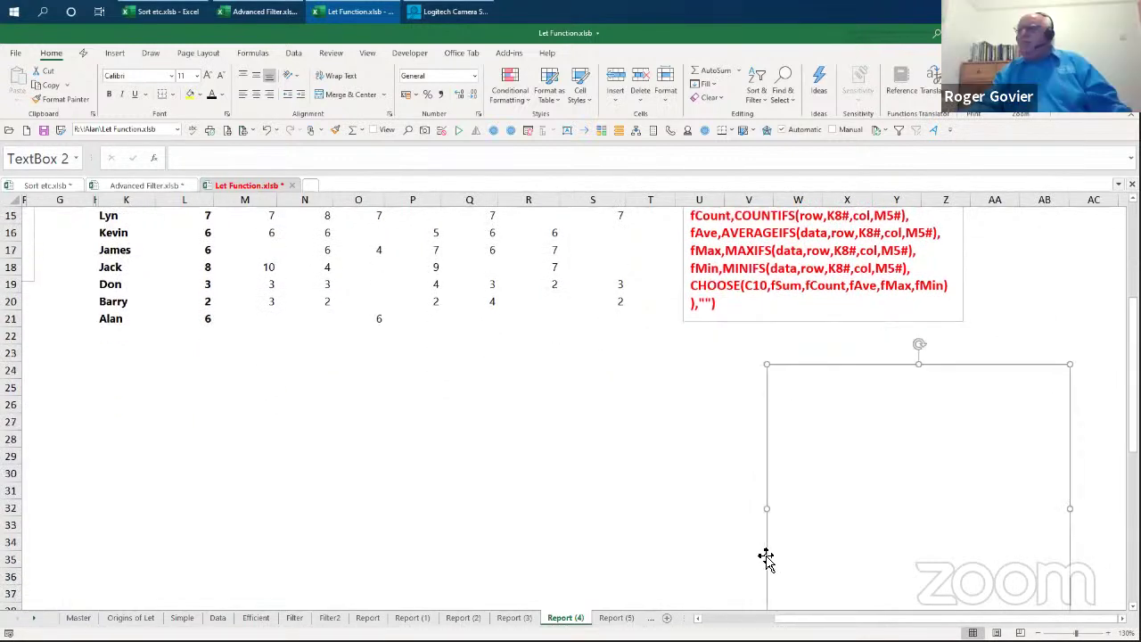
pyautogui.scroll(4, 950, 497)
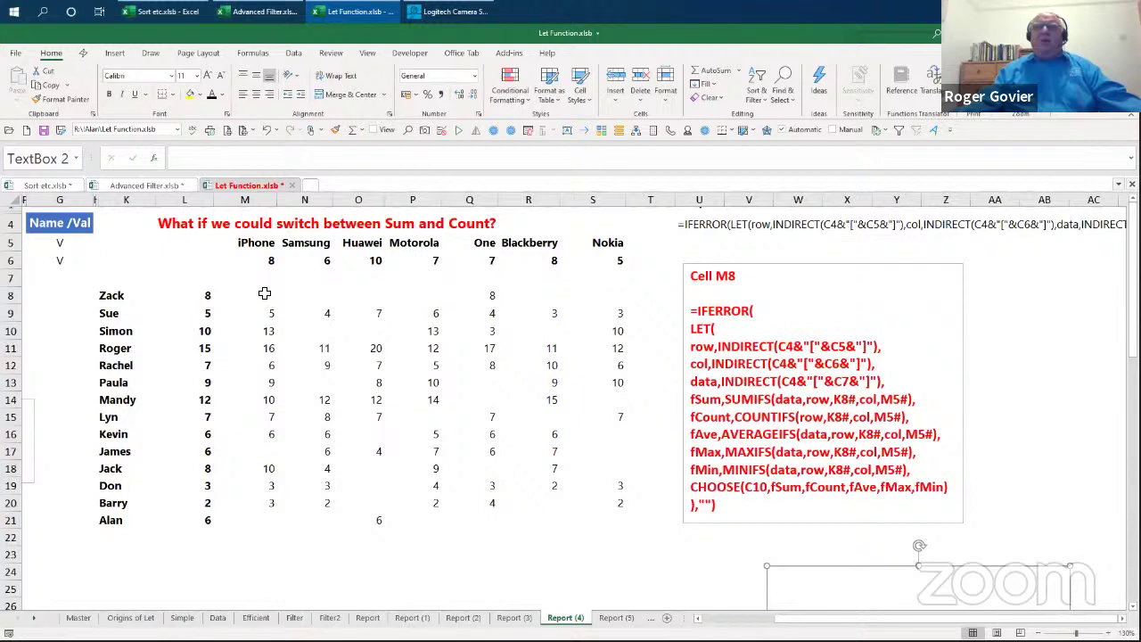
pyautogui.click(253, 245)
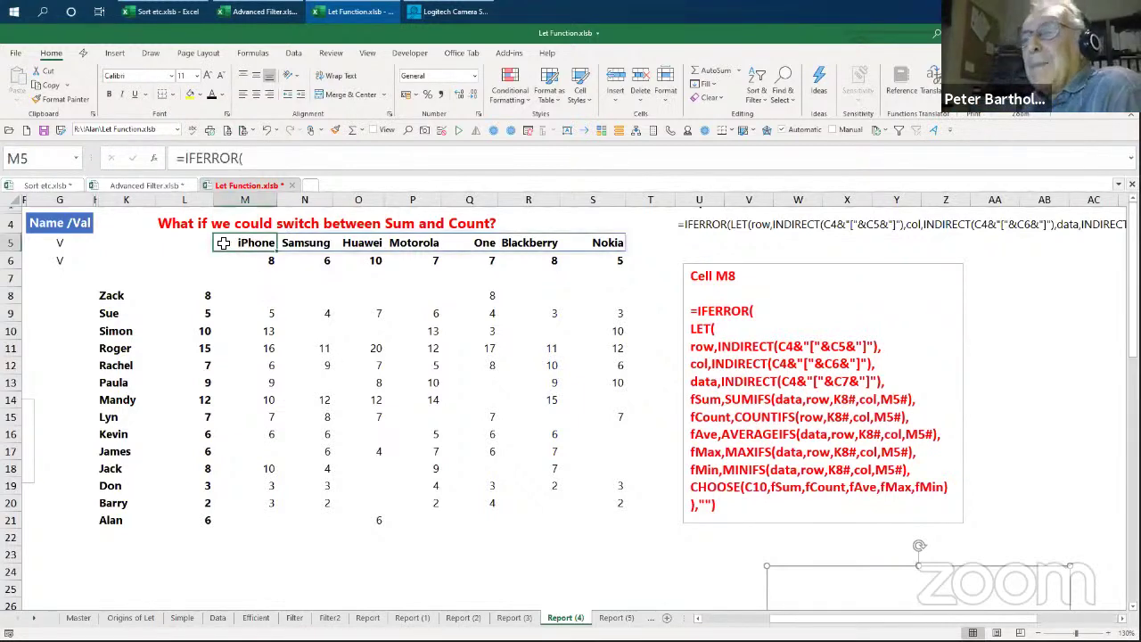